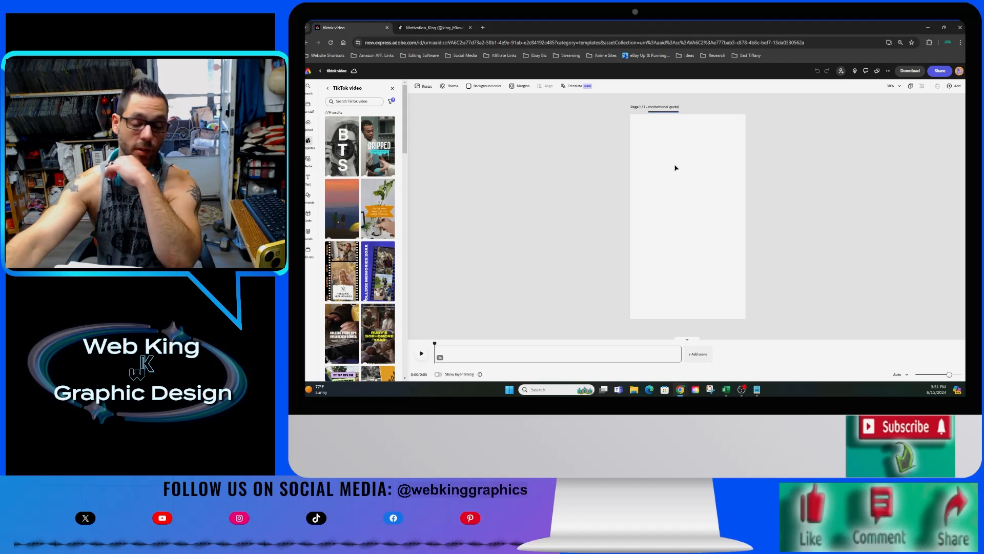
Commit the page title "motivational quote" and look through the TikTok video templates.
{"action": "left_click", "coordinate": [696, 203]}
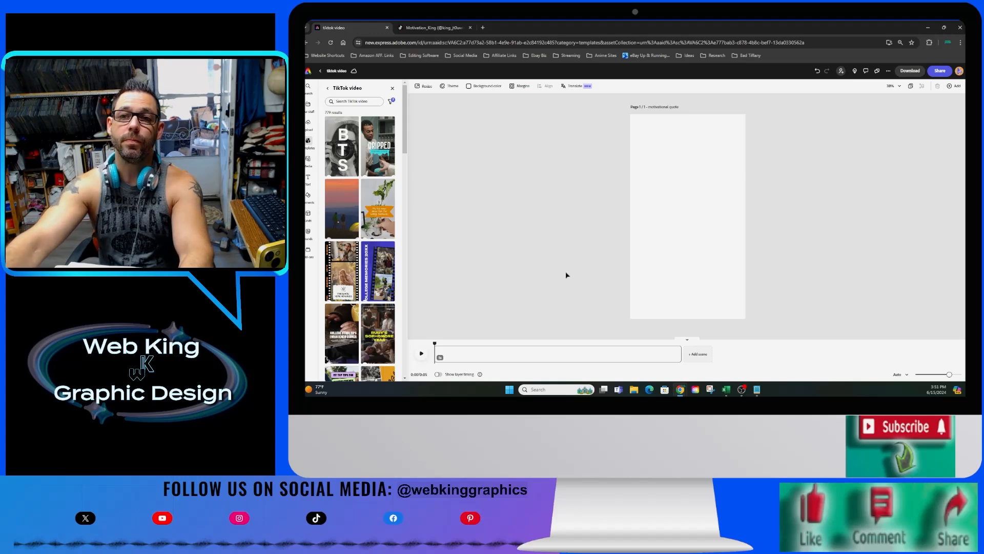
{"action": "scroll", "coordinate": [378, 254], "scroll_direction": "down", "scroll_amount": 3}
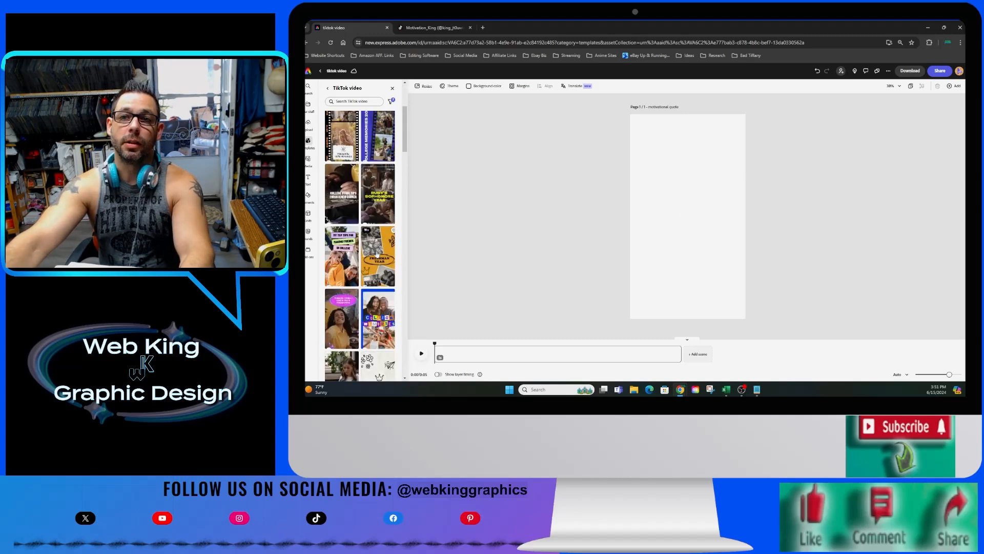
{"action": "scroll", "coordinate": [377, 254], "scroll_direction": "down", "scroll_amount": 10}
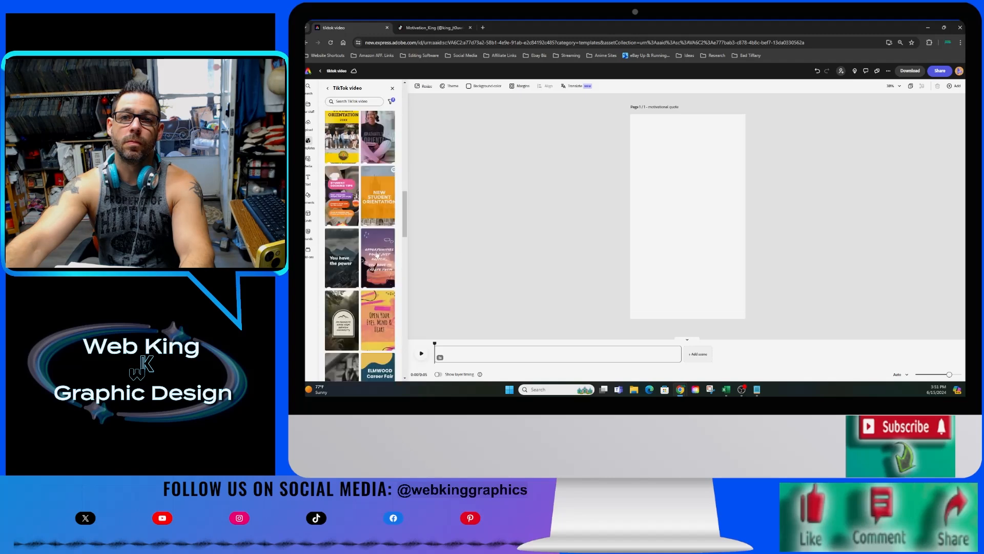
{"action": "scroll", "coordinate": [378, 254], "scroll_direction": "down", "scroll_amount": 10}
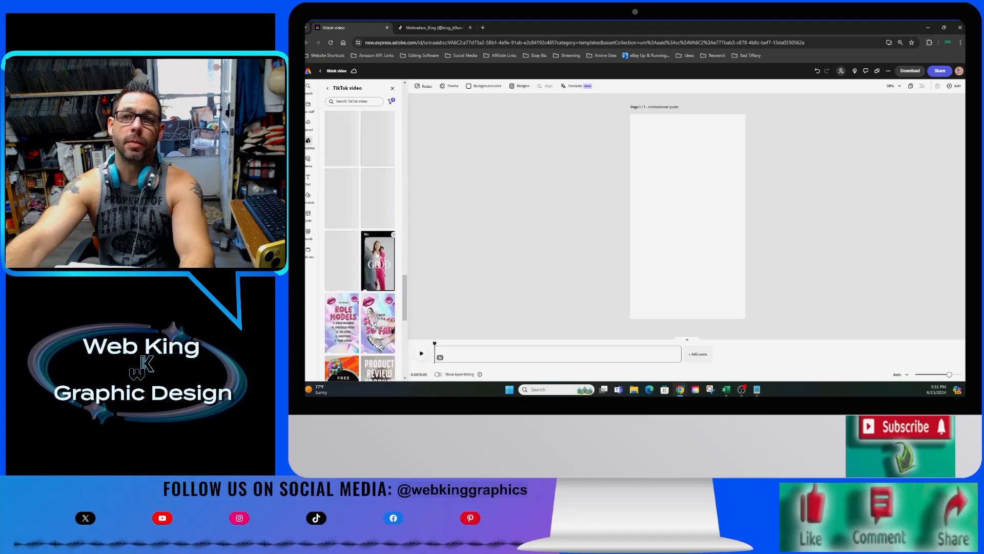
{"action": "scroll", "coordinate": [377, 254], "scroll_direction": "down", "scroll_amount": 3}
{"action": "left_click", "coordinate": [403, 261]}
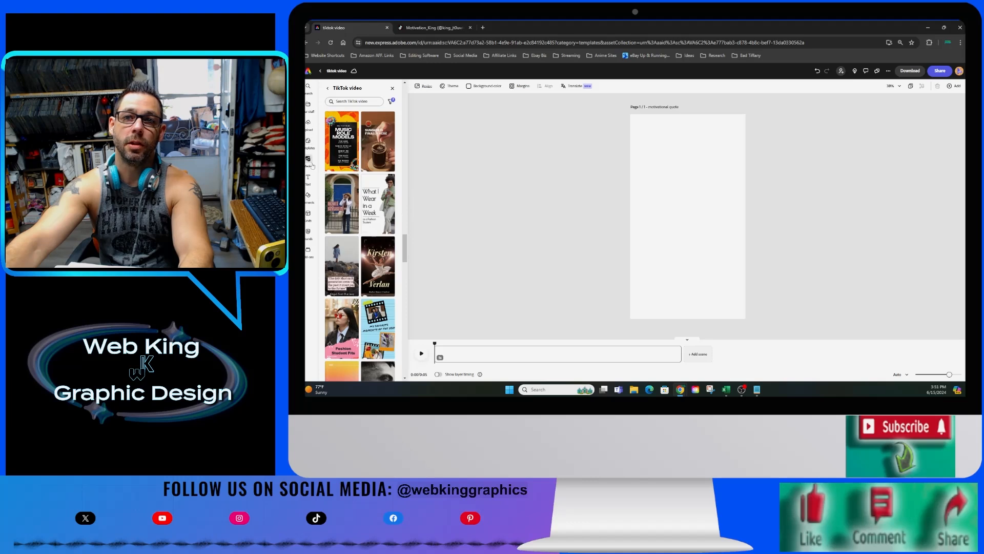
Browse the stock video categories in the media library for a suitable background theme.
{"action": "left_click", "coordinate": [310, 162]}
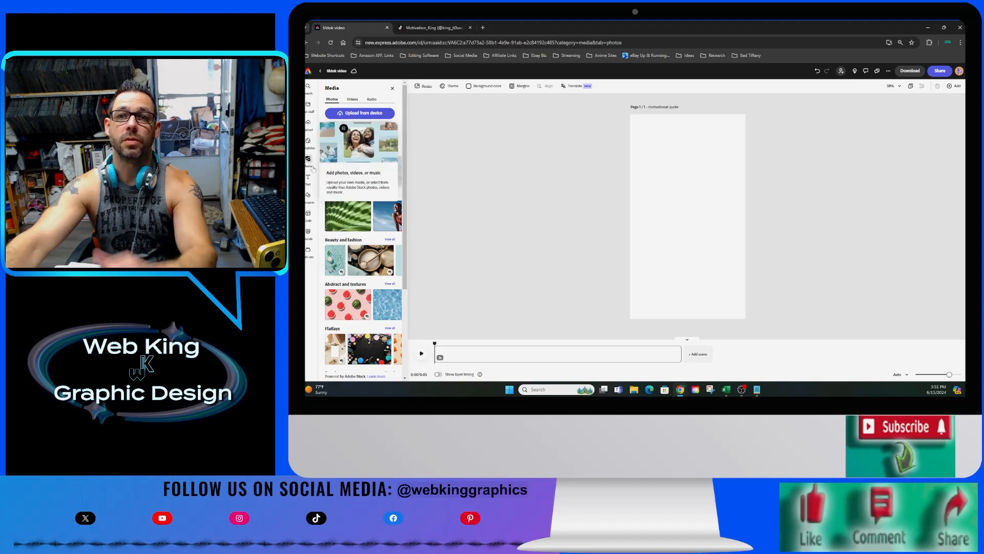
{"action": "left_click", "coordinate": [353, 99]}
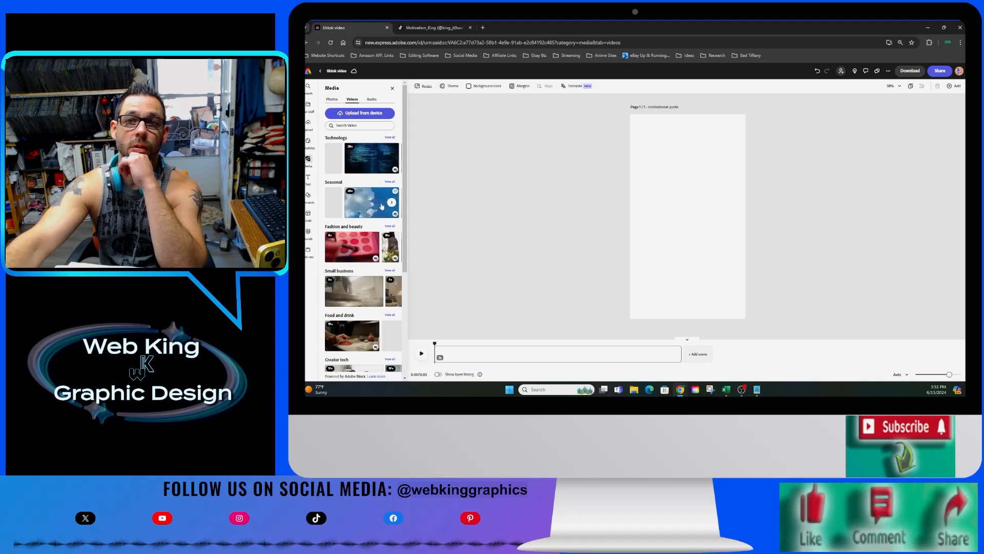
{"action": "scroll", "coordinate": [367, 280], "scroll_direction": "down", "scroll_amount": 2}
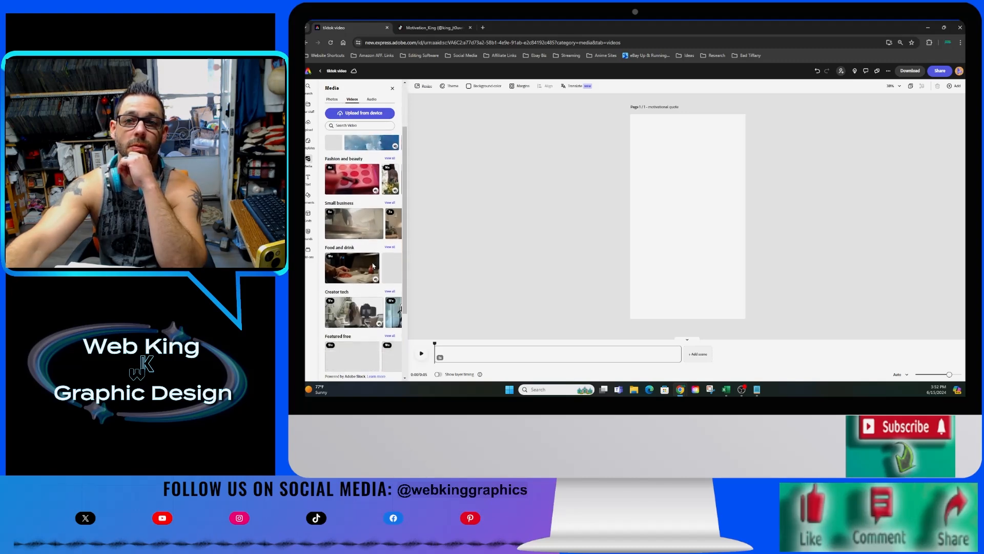
{"action": "scroll", "coordinate": [368, 281], "scroll_direction": "down", "scroll_amount": 1}
{"action": "scroll", "coordinate": [369, 281], "scroll_direction": "down", "scroll_amount": 1}
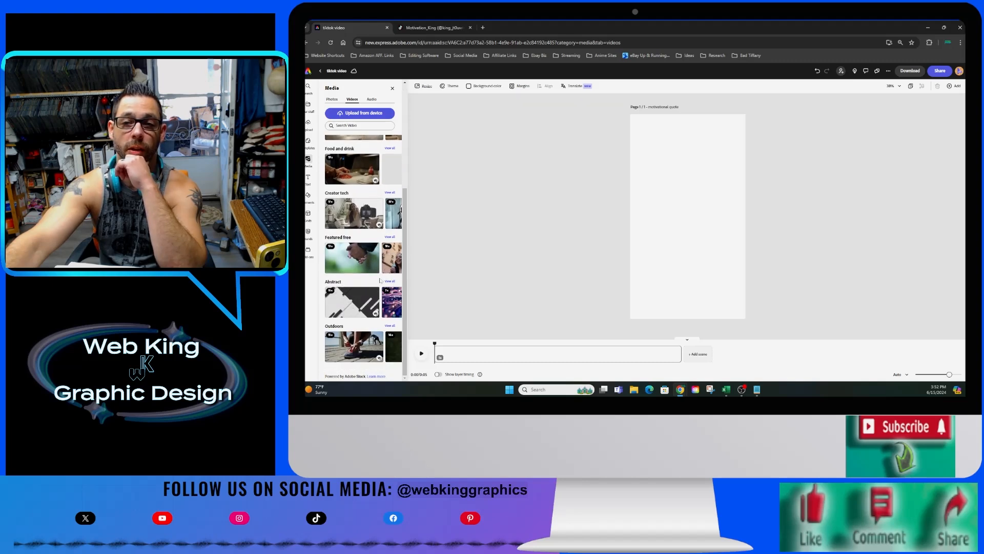
{"action": "scroll", "coordinate": [380, 281], "scroll_direction": "up", "scroll_amount": 5}
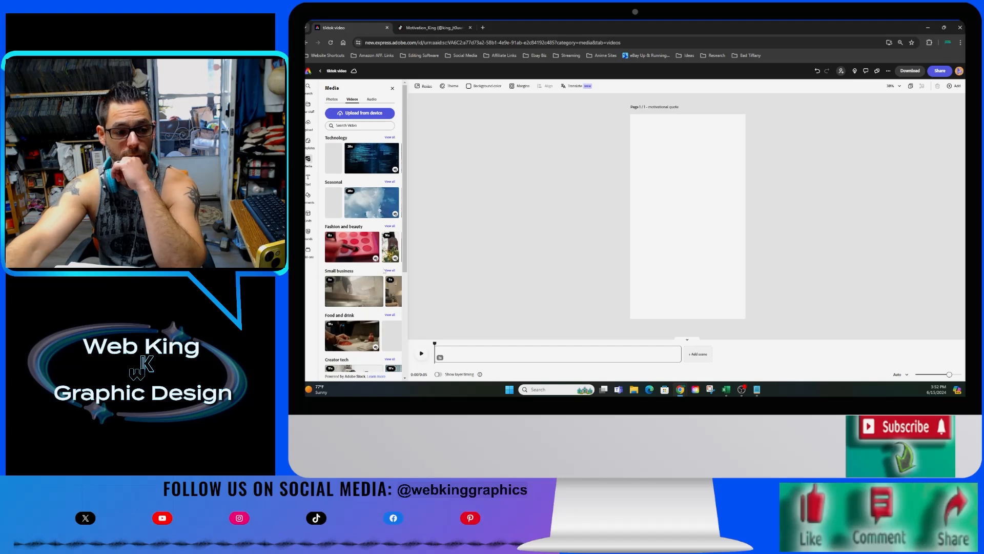
Look through the full Seasonal stock video collection for a clip that suits a motivational quote background.
{"action": "left_click", "coordinate": [389, 183]}
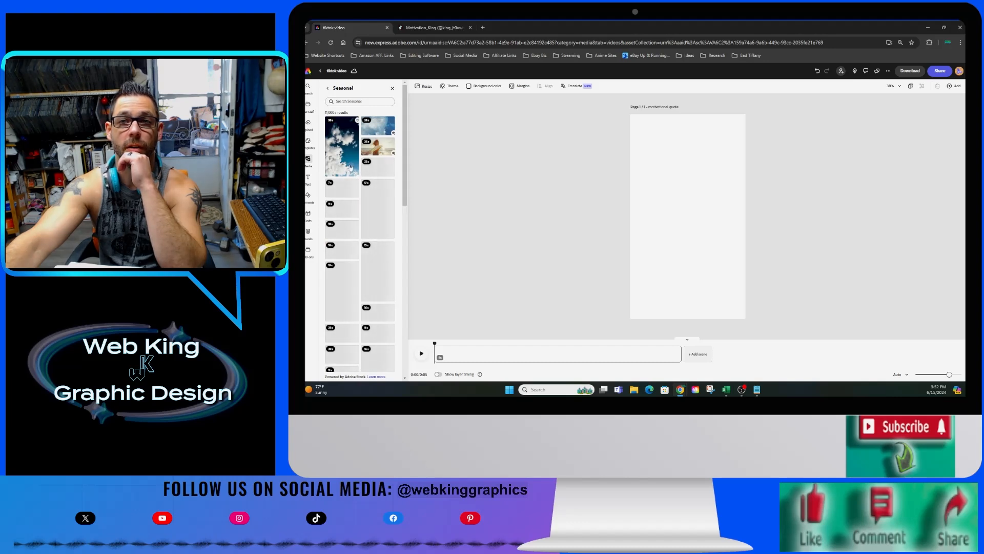
{"action": "left_click_drag", "start_coordinate": [404, 172], "coordinate": [395, 309]}
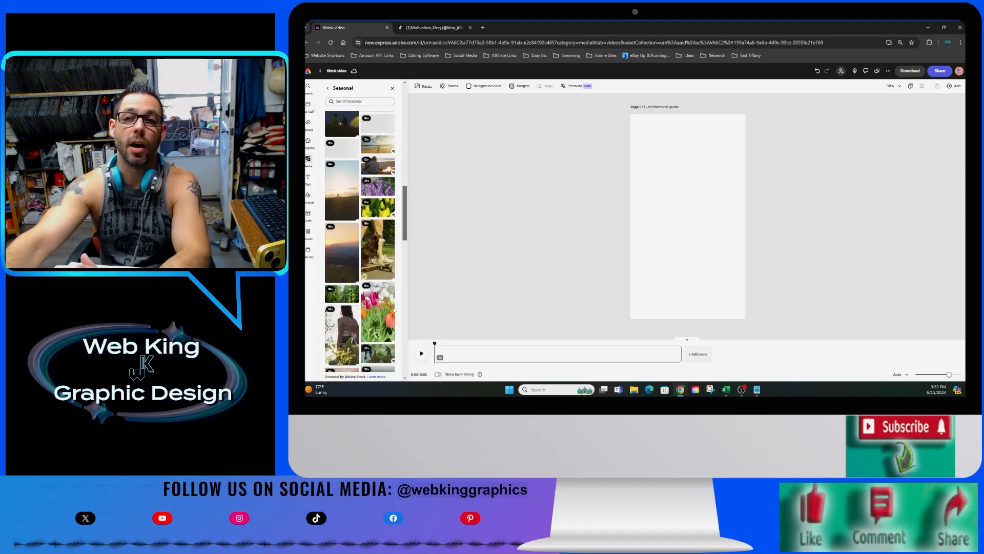
{"action": "scroll", "coordinate": [395, 309], "scroll_direction": "down", "scroll_amount": 3}
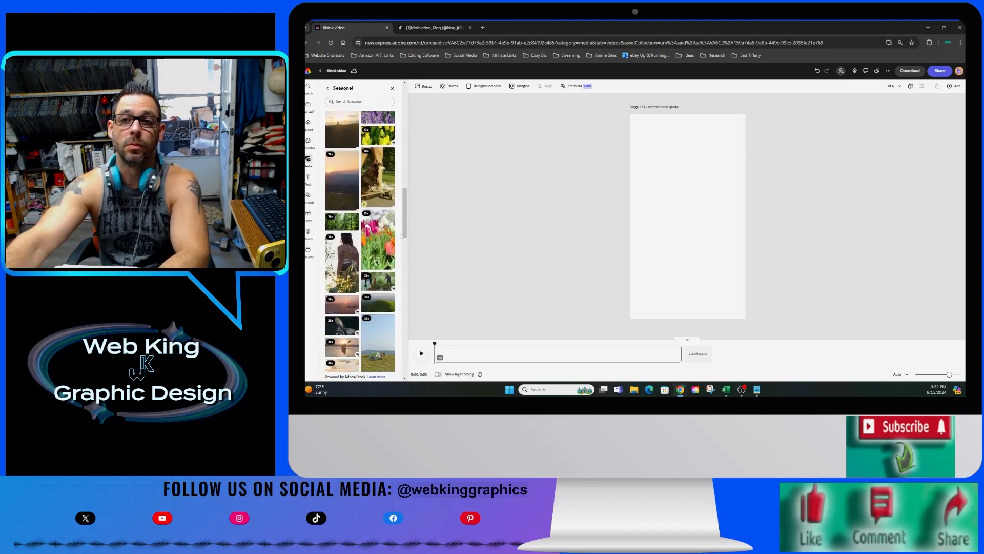
{"action": "left_click_drag", "start_coordinate": [405, 229], "coordinate": [404, 266]}
{"action": "scroll", "coordinate": [405, 266], "scroll_direction": "down", "scroll_amount": 2}
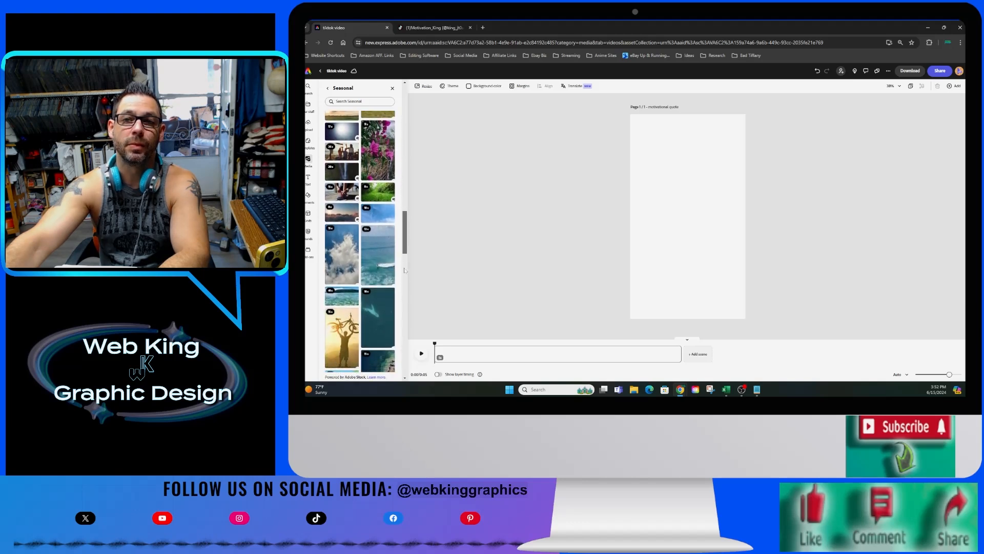
{"action": "left_click_drag", "start_coordinate": [404, 241], "coordinate": [403, 307]}
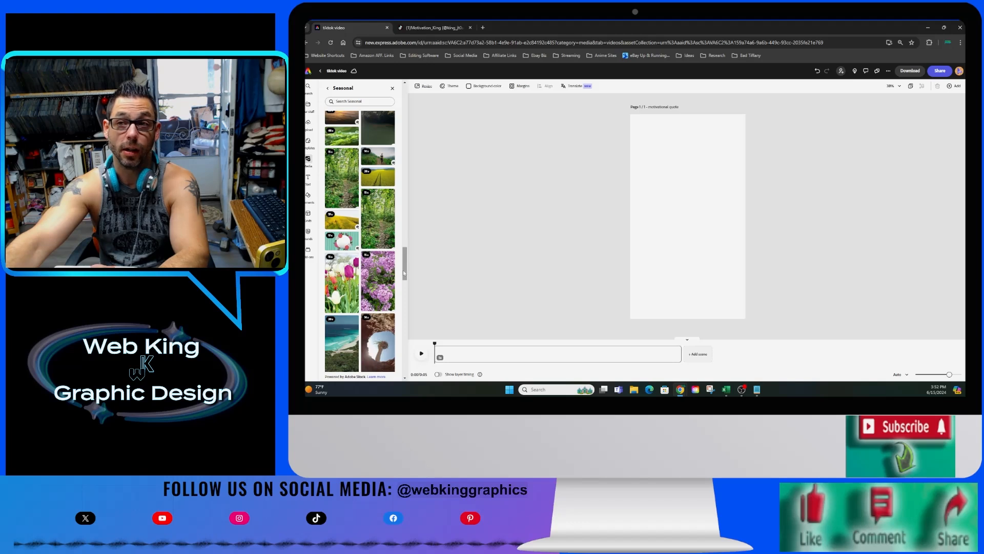
{"action": "left_click_drag", "start_coordinate": [402, 268], "coordinate": [408, 257]}
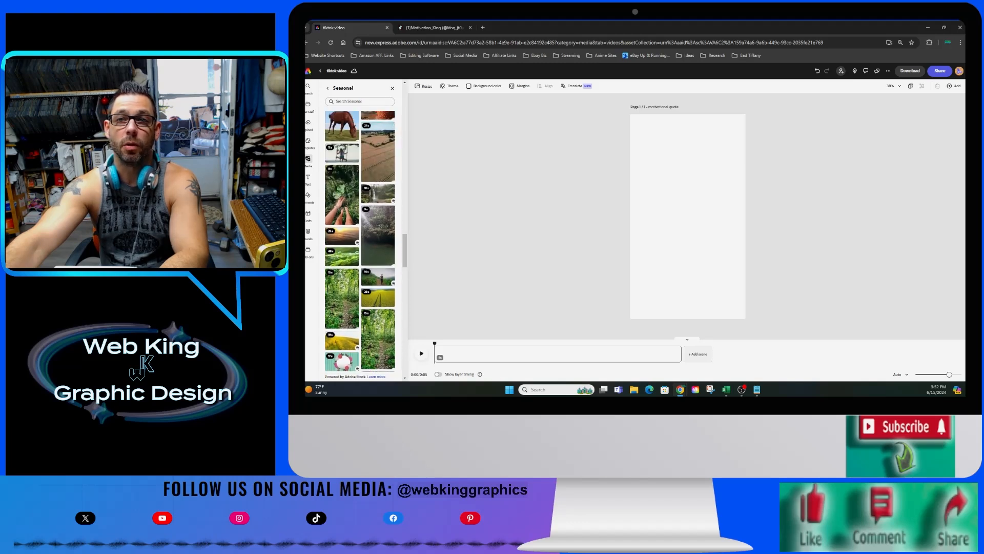
{"action": "scroll", "coordinate": [365, 202], "scroll_direction": "up", "scroll_amount": 3}
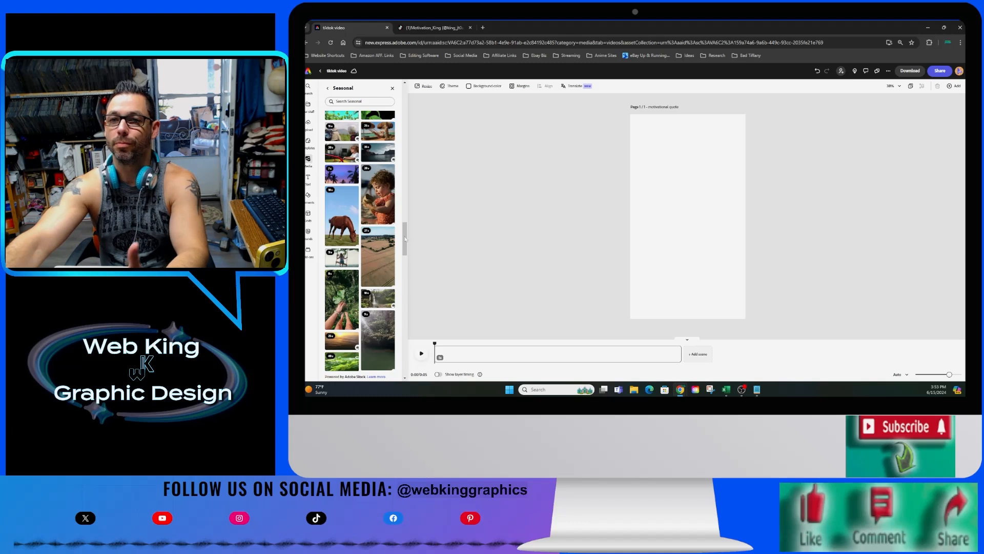
{"action": "scroll", "coordinate": [406, 232], "scroll_direction": "up", "scroll_amount": 2}
{"action": "scroll", "coordinate": [406, 232], "scroll_direction": "up", "scroll_amount": 3}
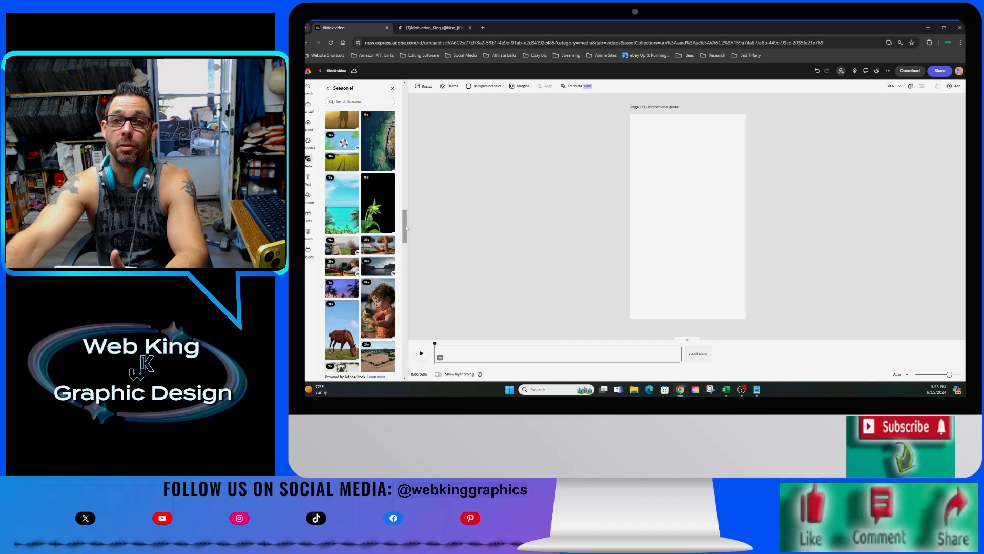
{"action": "left_click_drag", "start_coordinate": [405, 221], "coordinate": [410, 93]}
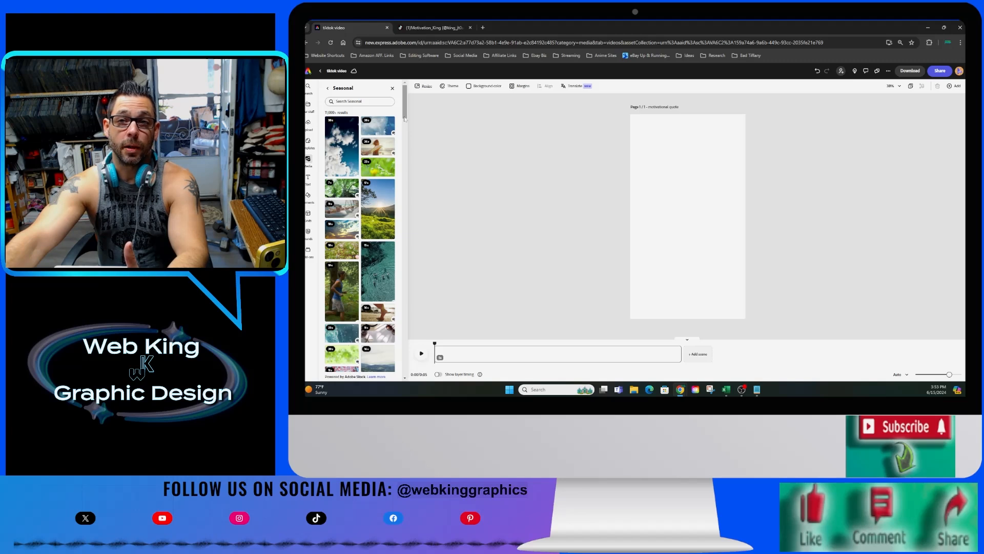
{"action": "left_click_drag", "start_coordinate": [405, 107], "coordinate": [406, 157]}
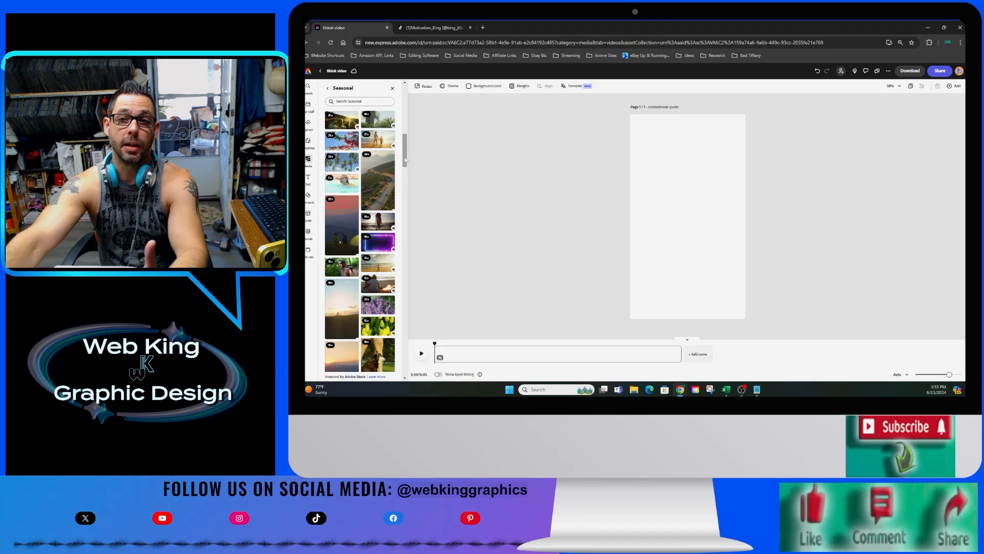
{"action": "left_click_drag", "start_coordinate": [405, 158], "coordinate": [405, 166]}
{"action": "scroll", "coordinate": [402, 199], "scroll_direction": "down", "scroll_amount": 3}
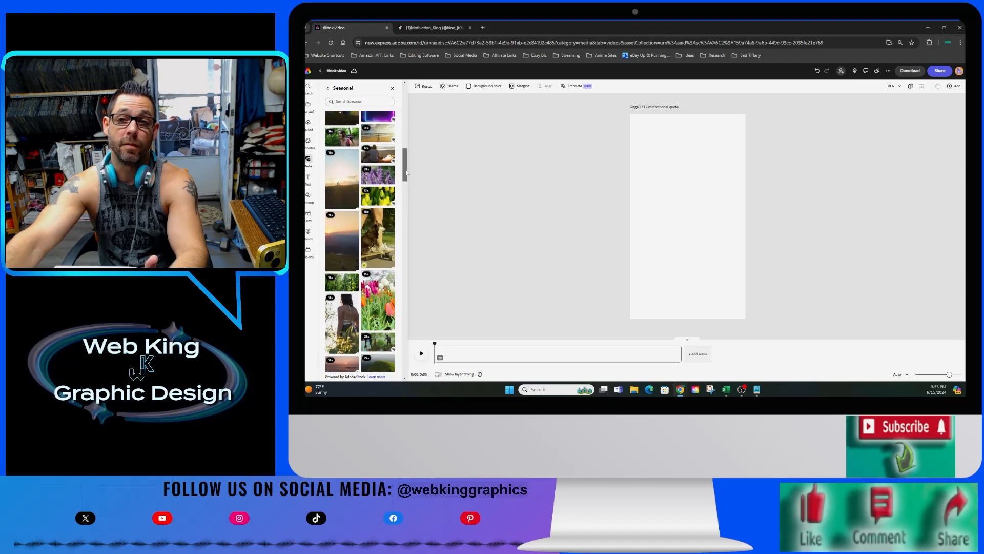
{"action": "scroll", "coordinate": [402, 209], "scroll_direction": "down", "scroll_amount": 3}
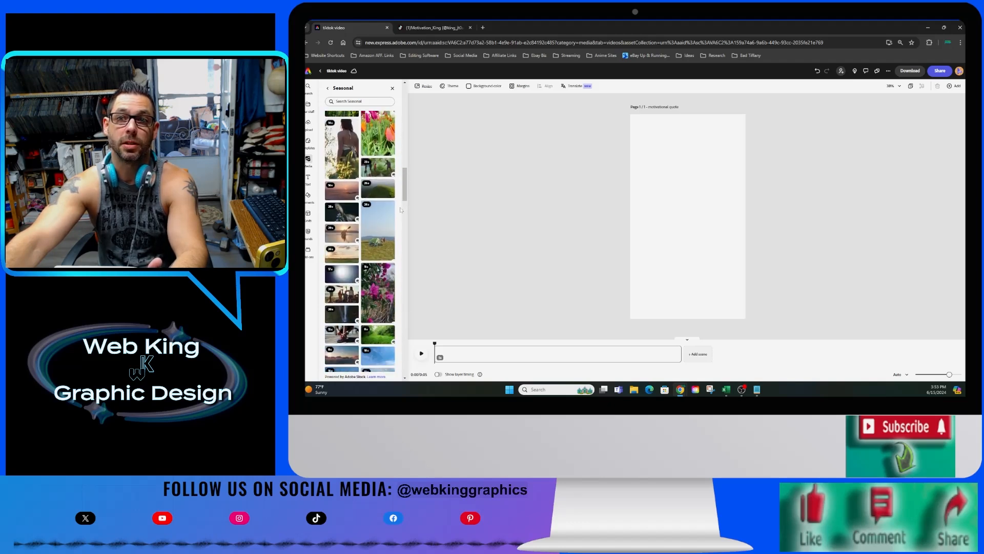
{"action": "scroll", "coordinate": [401, 209], "scroll_direction": "down", "scroll_amount": 3}
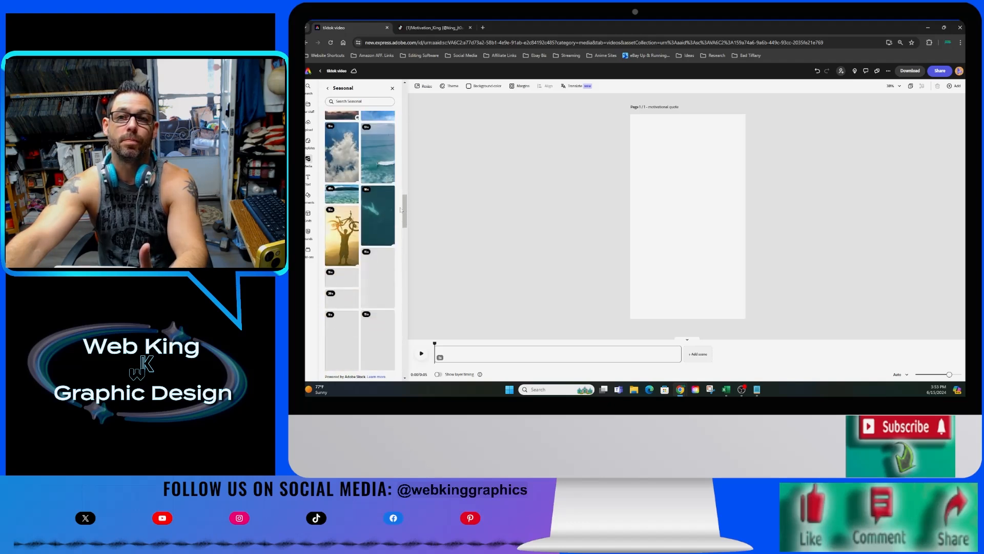
{"action": "scroll", "coordinate": [403, 207], "scroll_direction": "down", "scroll_amount": 3}
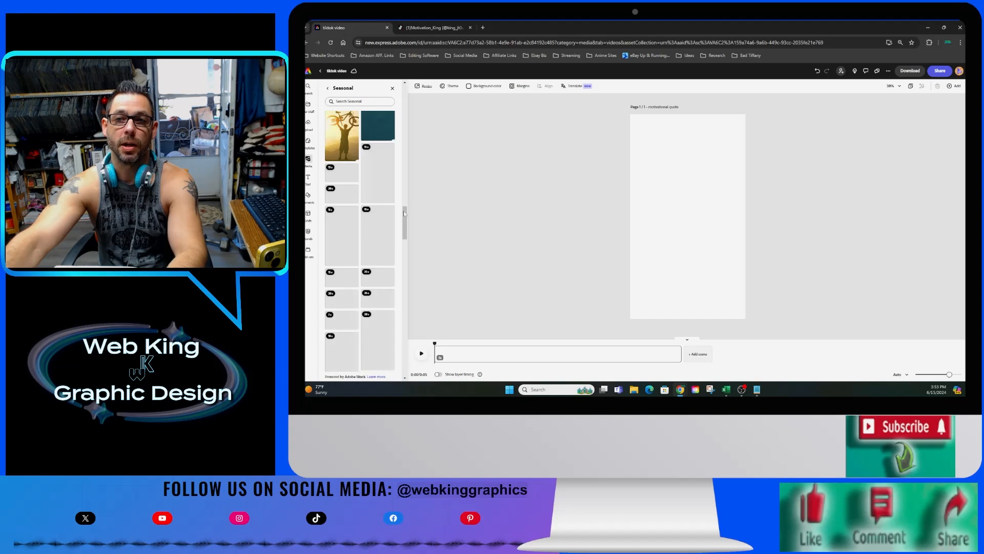
{"action": "left_click_drag", "start_coordinate": [404, 217], "coordinate": [418, 90]}
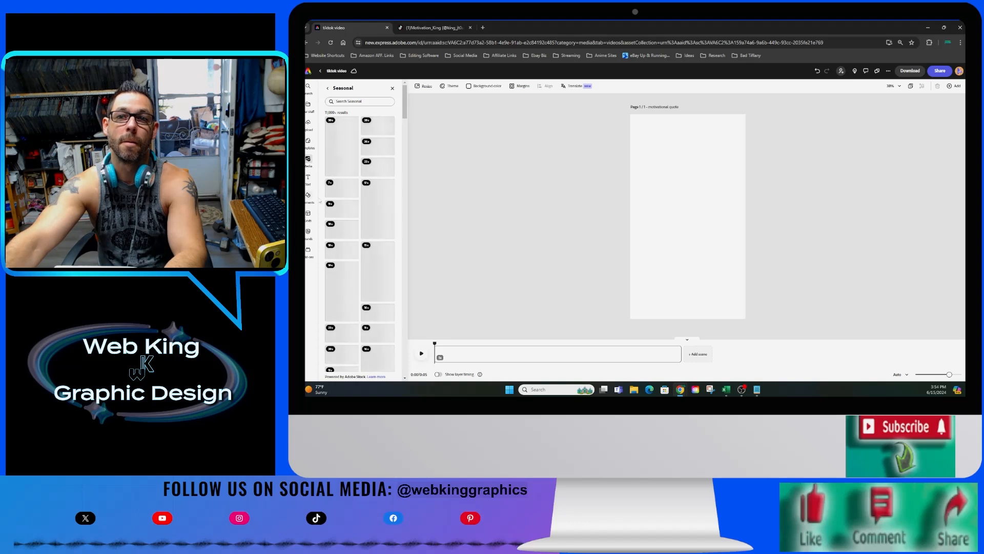
Look through the full Technology stock video collection for a vertical clip that suits the quote background.
{"action": "left_click", "coordinate": [327, 88]}
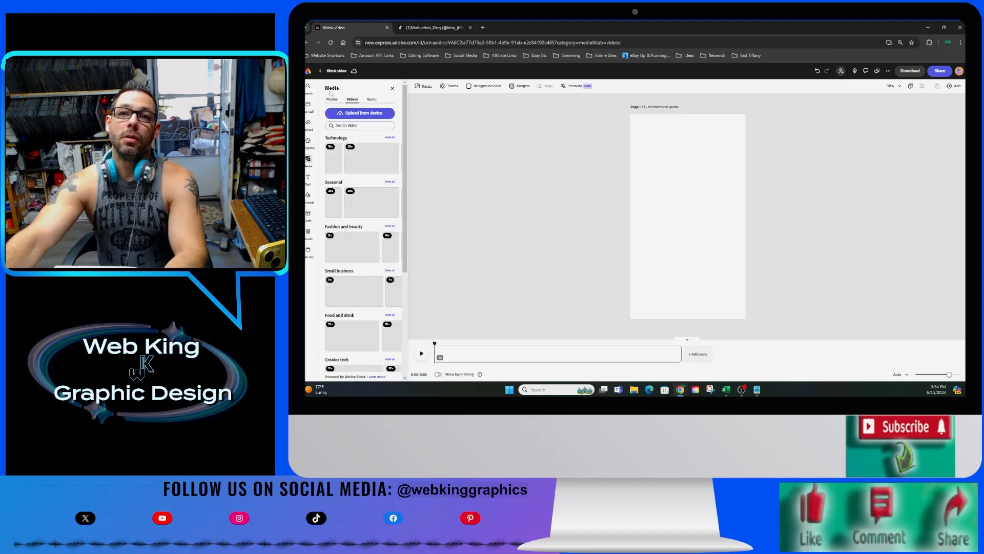
{"action": "left_click", "coordinate": [390, 137]}
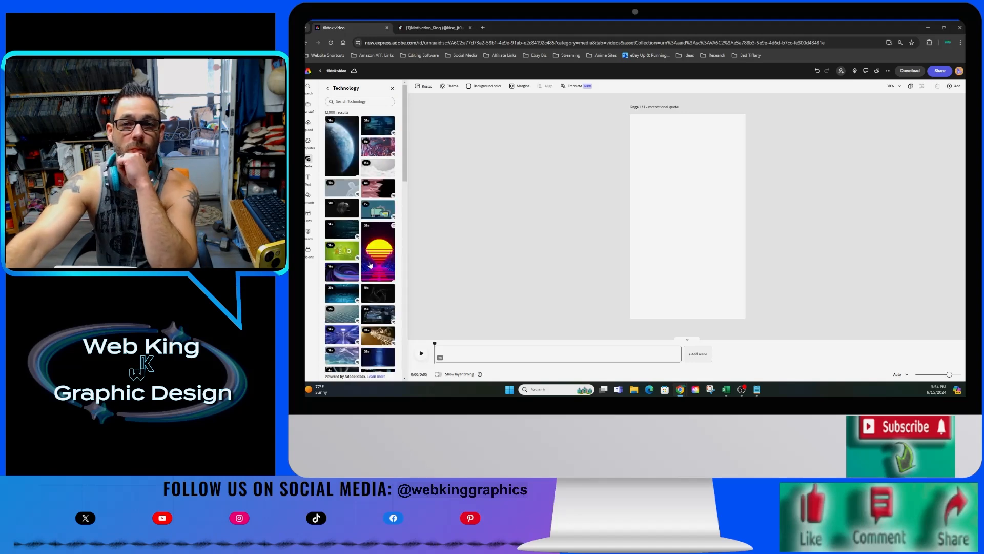
{"action": "scroll", "coordinate": [370, 264], "scroll_direction": "down", "scroll_amount": 3}
{"action": "scroll", "coordinate": [370, 264], "scroll_direction": "down", "scroll_amount": 4}
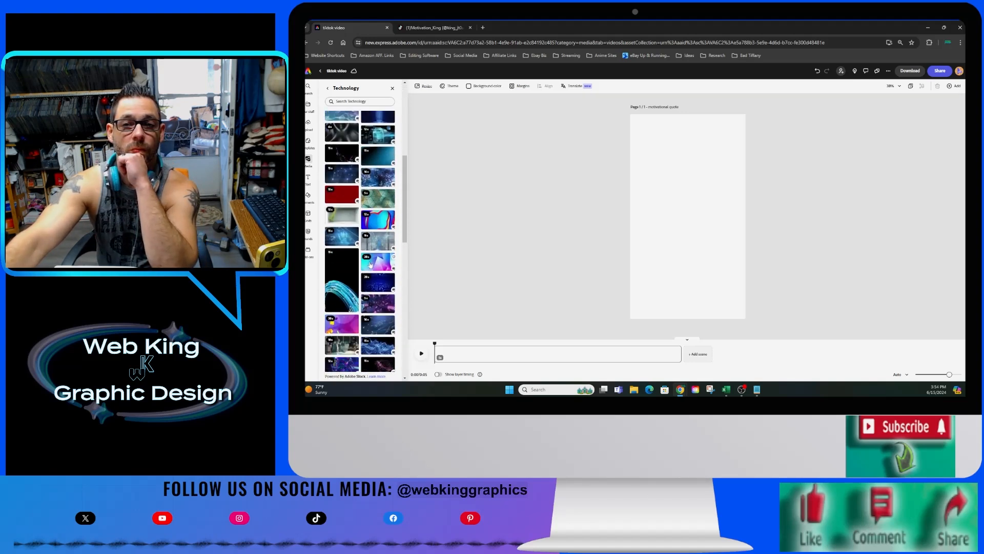
{"action": "scroll", "coordinate": [370, 263], "scroll_direction": "down", "scroll_amount": 2}
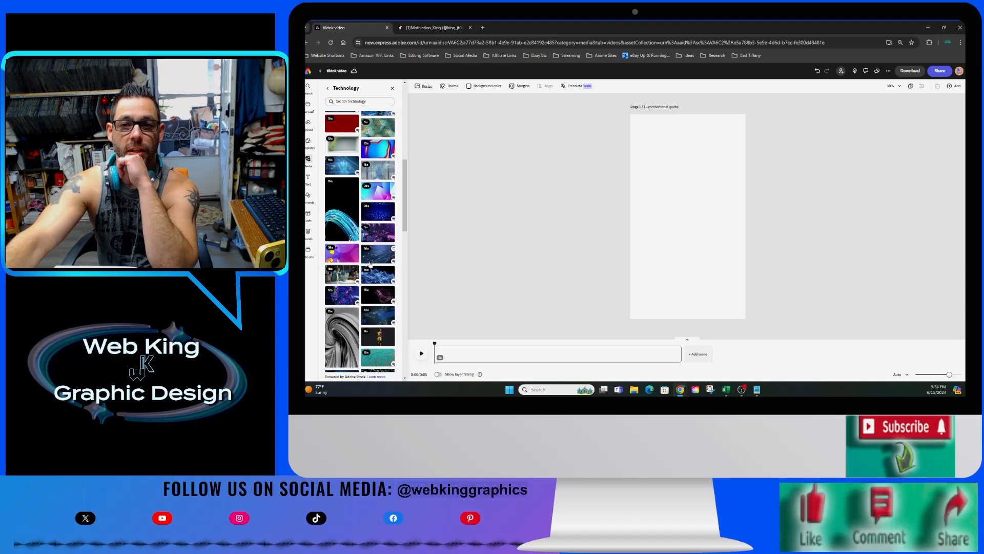
{"action": "scroll", "coordinate": [370, 264], "scroll_direction": "down", "scroll_amount": 1}
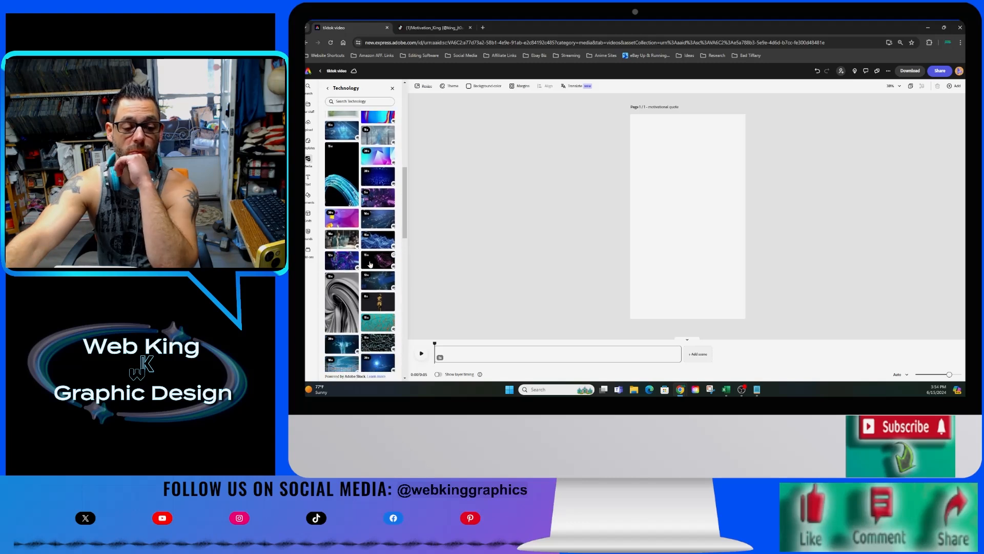
{"action": "scroll", "coordinate": [370, 264], "scroll_direction": "down", "scroll_amount": 1}
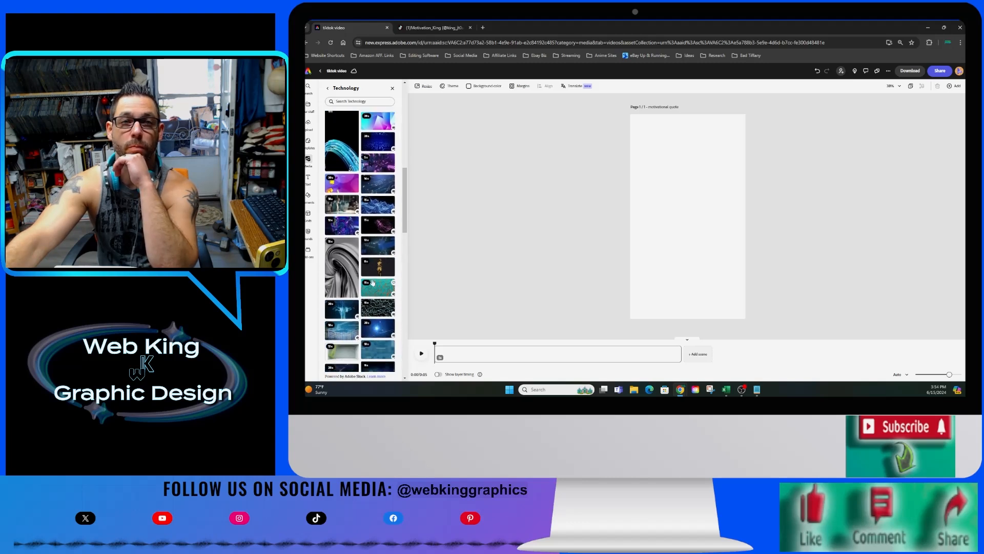
{"action": "scroll", "coordinate": [373, 282], "scroll_direction": "down", "scroll_amount": 2}
{"action": "scroll", "coordinate": [374, 288], "scroll_direction": "down", "scroll_amount": 2}
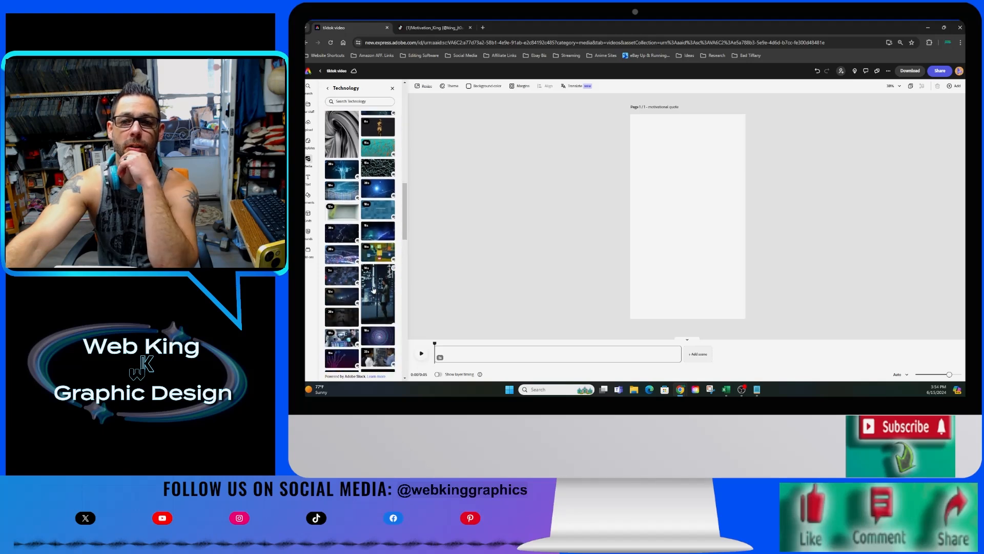
{"action": "scroll", "coordinate": [373, 289], "scroll_direction": "down", "scroll_amount": 3}
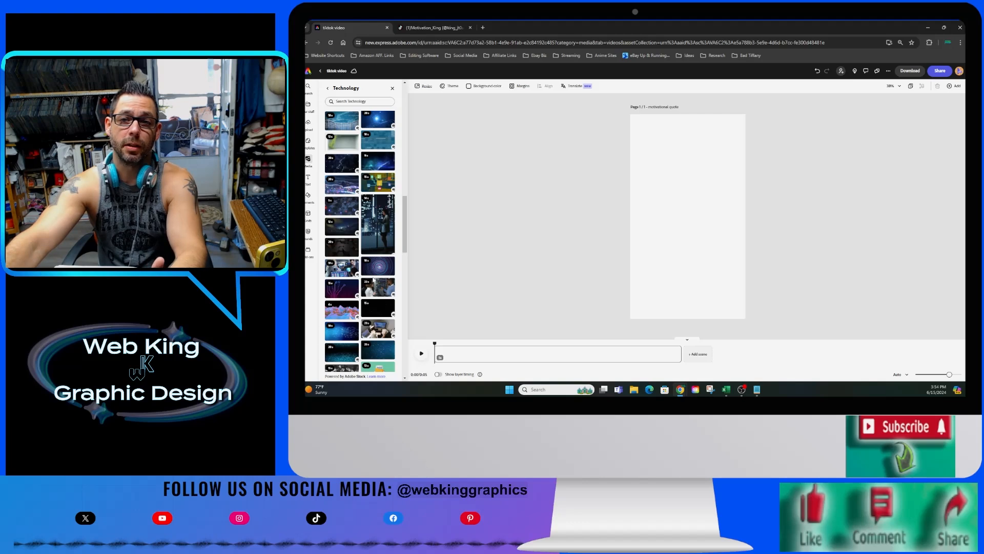
{"action": "scroll", "coordinate": [373, 280], "scroll_direction": "down", "scroll_amount": 3}
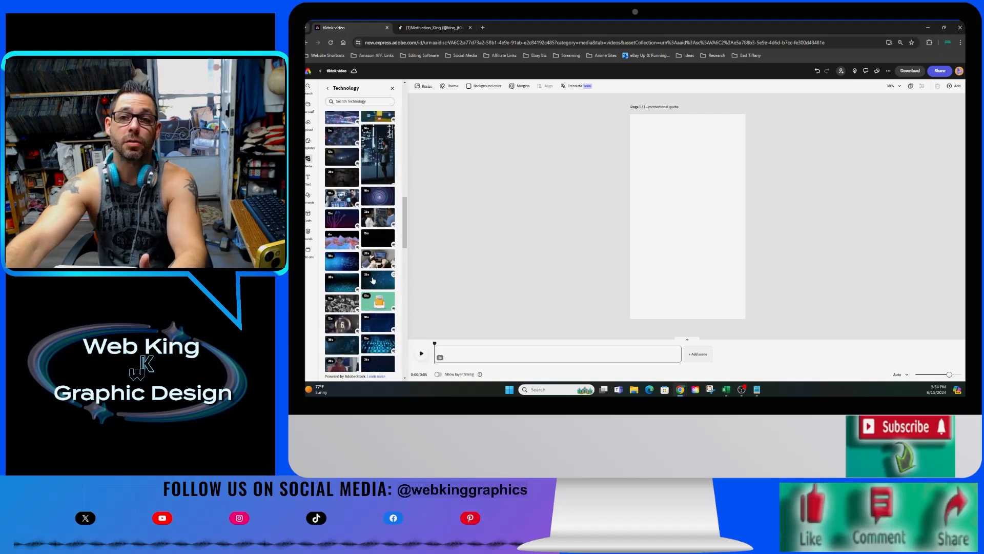
{"action": "scroll", "coordinate": [374, 303], "scroll_direction": "down", "scroll_amount": 3}
{"action": "scroll", "coordinate": [373, 302], "scroll_direction": "down", "scroll_amount": 3}
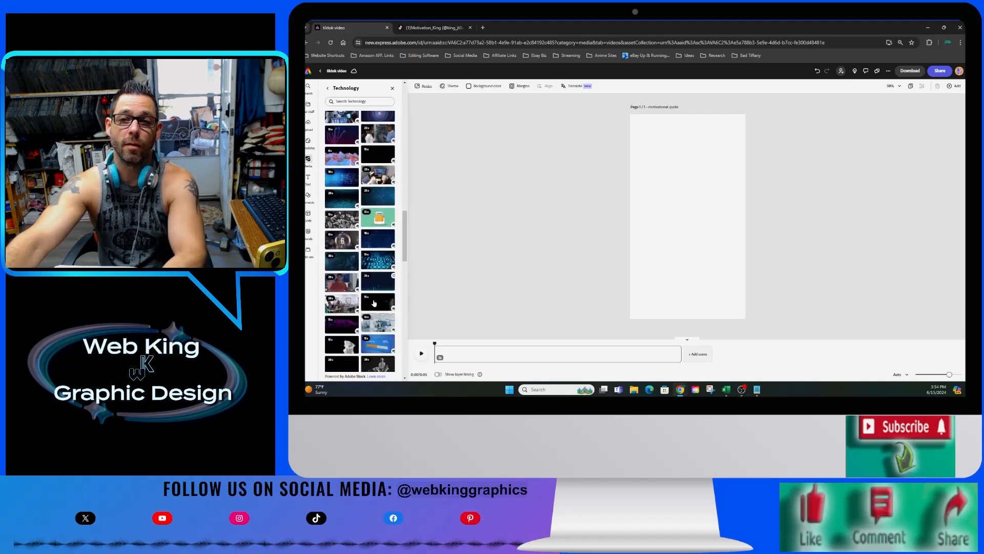
{"action": "scroll", "coordinate": [375, 302], "scroll_direction": "down", "scroll_amount": 3}
{"action": "scroll", "coordinate": [374, 301], "scroll_direction": "down", "scroll_amount": 4}
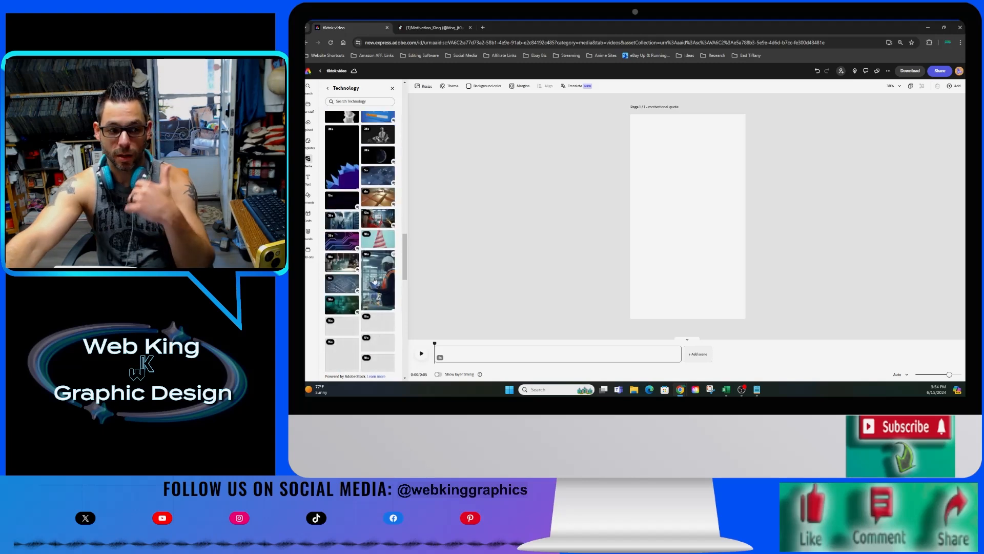
Add the vertical magenta and red blurred Technology clip as the full-page background video and play it through.
{"action": "scroll", "coordinate": [378, 284], "scroll_direction": "down", "scroll_amount": 4}
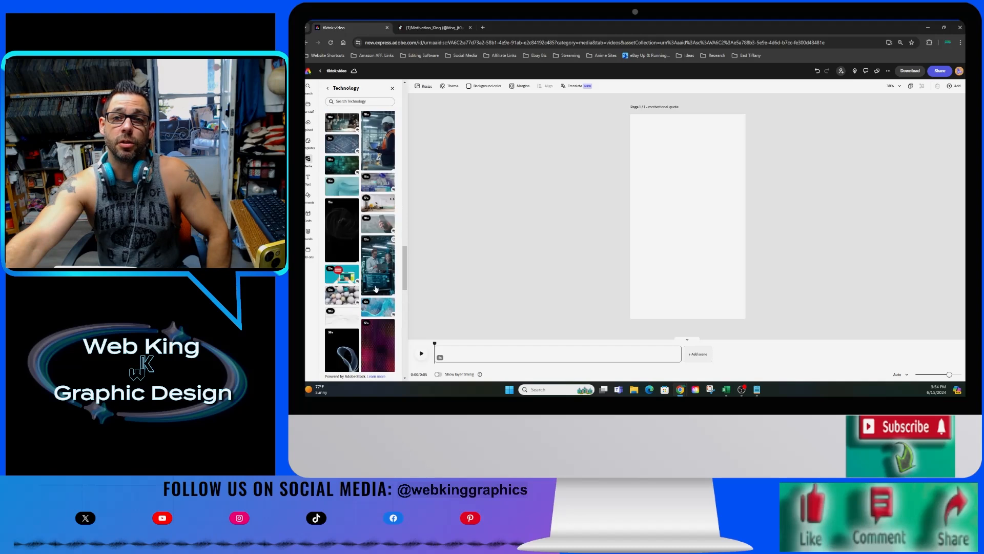
{"action": "scroll", "coordinate": [375, 288], "scroll_direction": "down", "scroll_amount": 4}
{"action": "scroll", "coordinate": [375, 290], "scroll_direction": "down", "scroll_amount": 2}
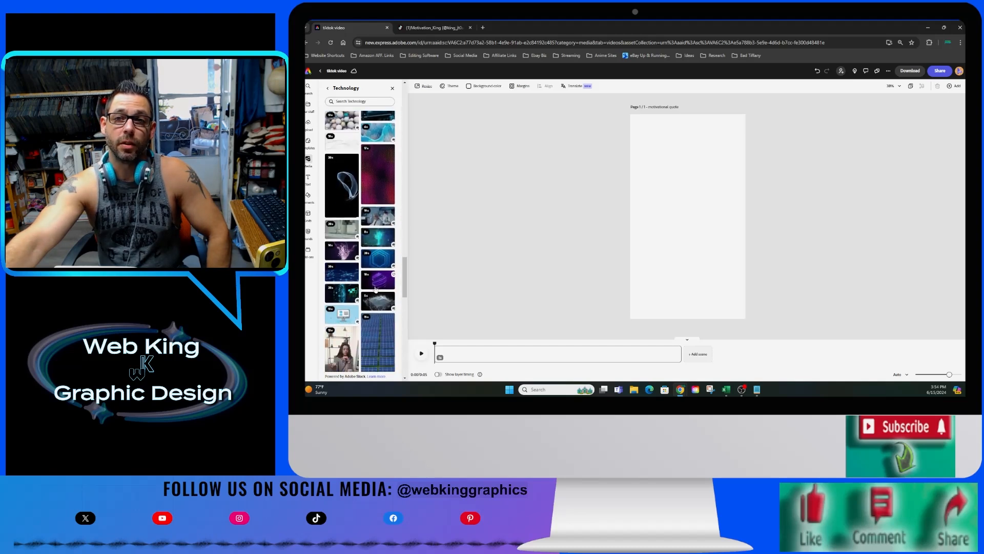
{"action": "left_click", "coordinate": [379, 184]}
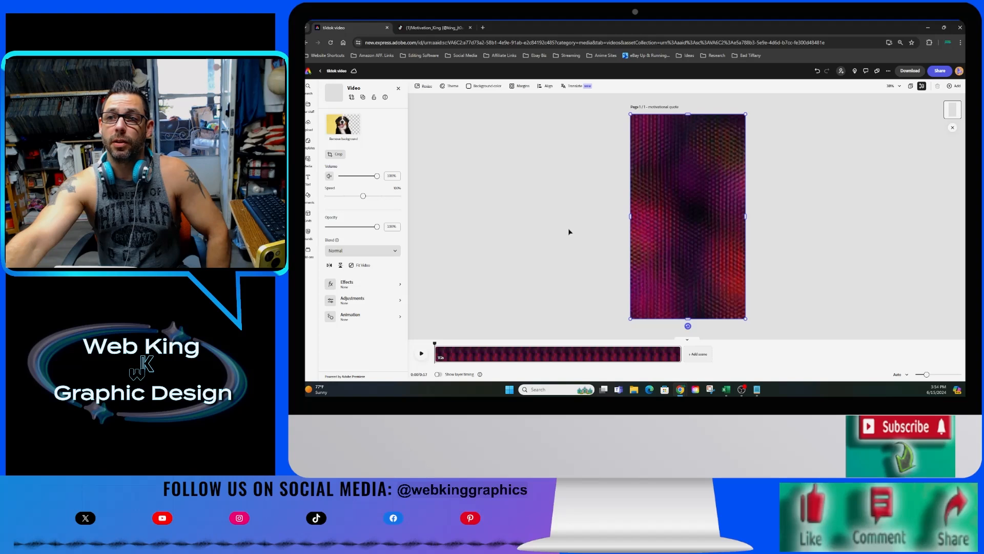
{"action": "left_click", "coordinate": [421, 354]}
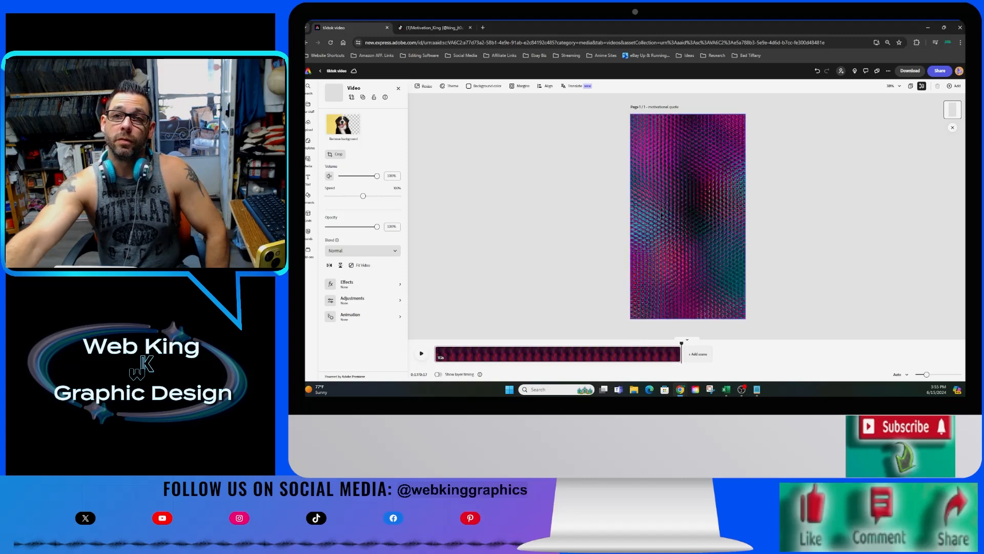
Add the Wellness stock photo of the smiling woman with cream on her face over the background video.
{"action": "left_click", "coordinate": [308, 160]}
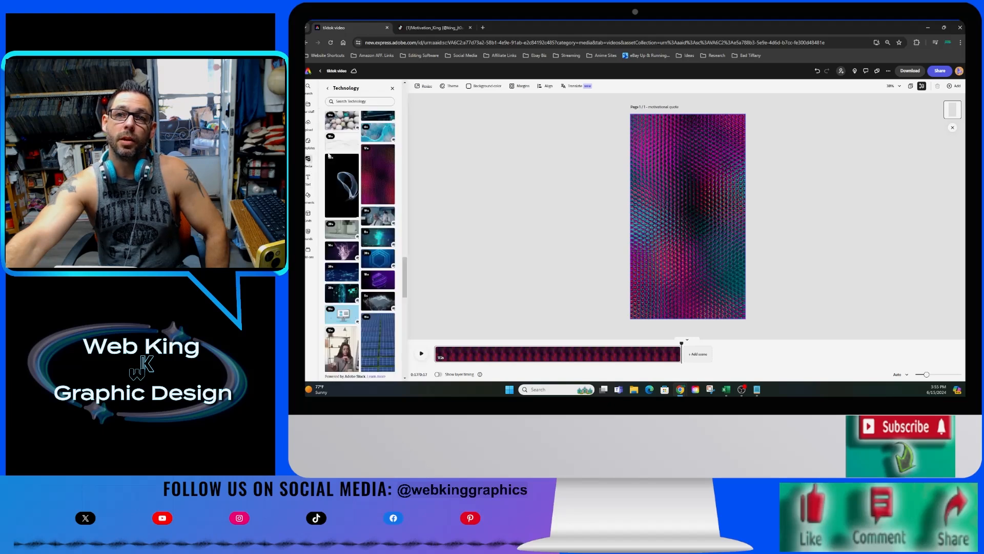
{"action": "left_click", "coordinate": [329, 88]}
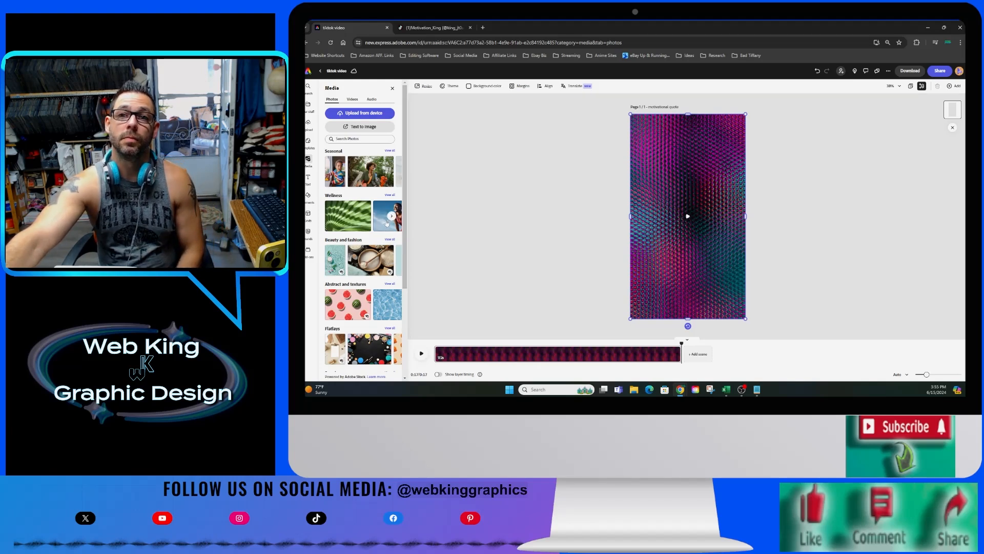
{"action": "left_click", "coordinate": [392, 216]}
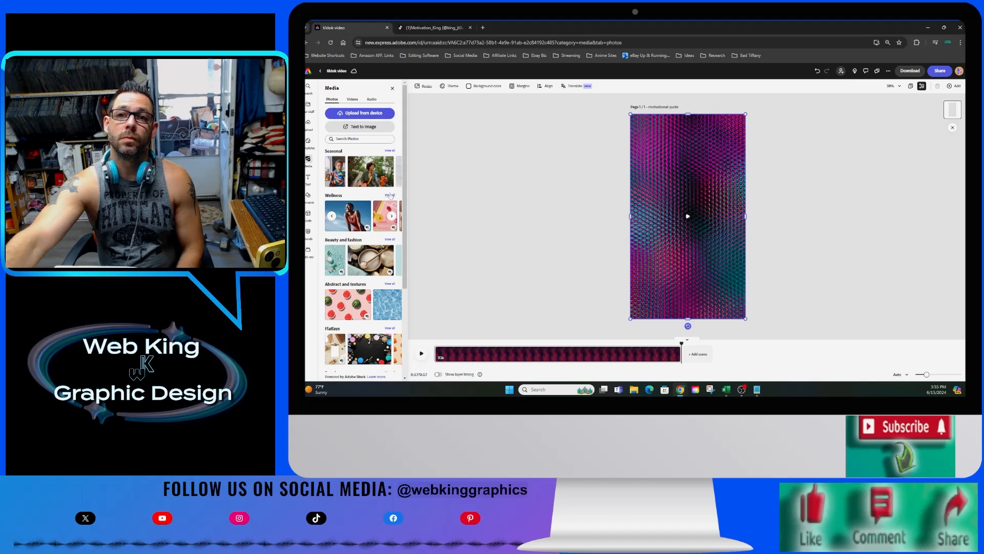
{"action": "left_click", "coordinate": [390, 195]}
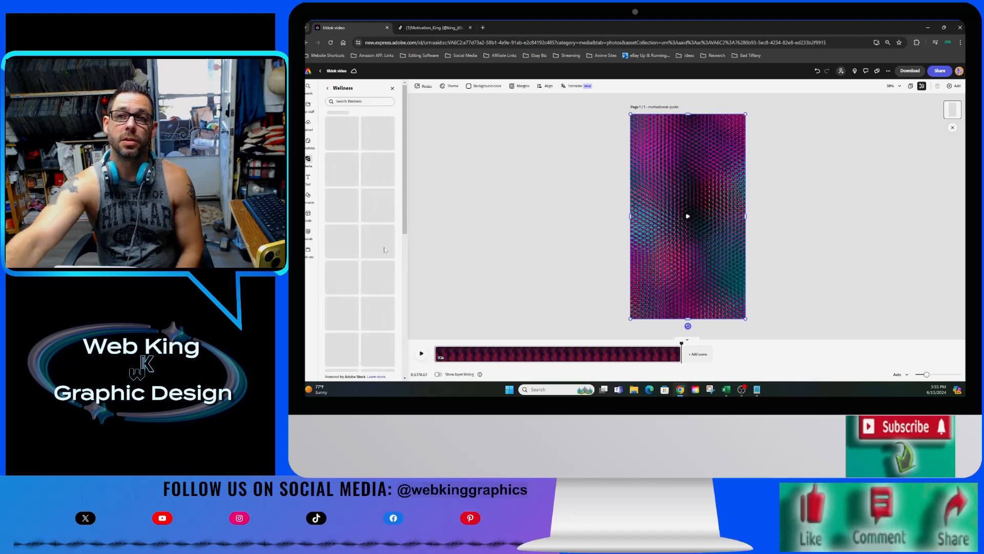
{"action": "scroll", "coordinate": [384, 249], "scroll_direction": "down", "scroll_amount": 5}
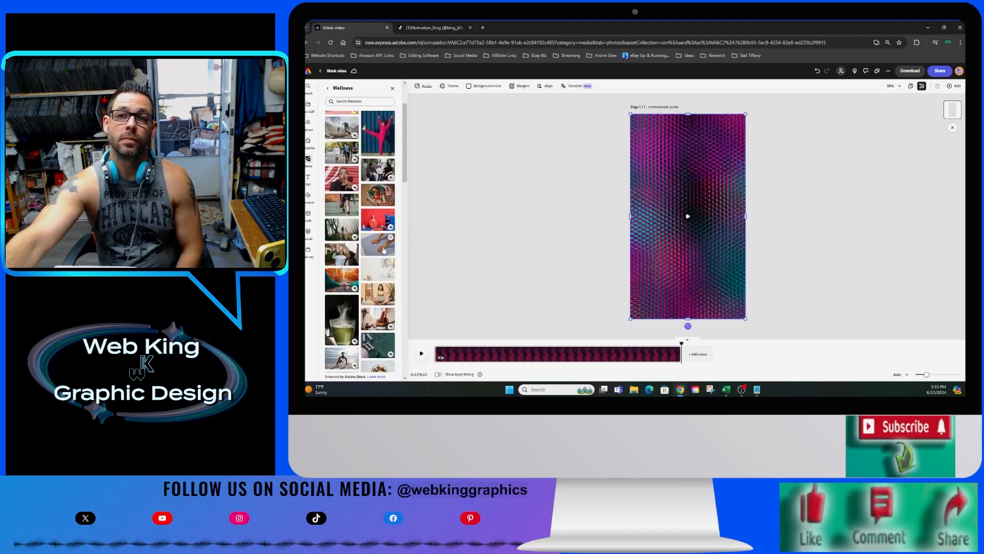
{"action": "scroll", "coordinate": [384, 250], "scroll_direction": "down", "scroll_amount": 10}
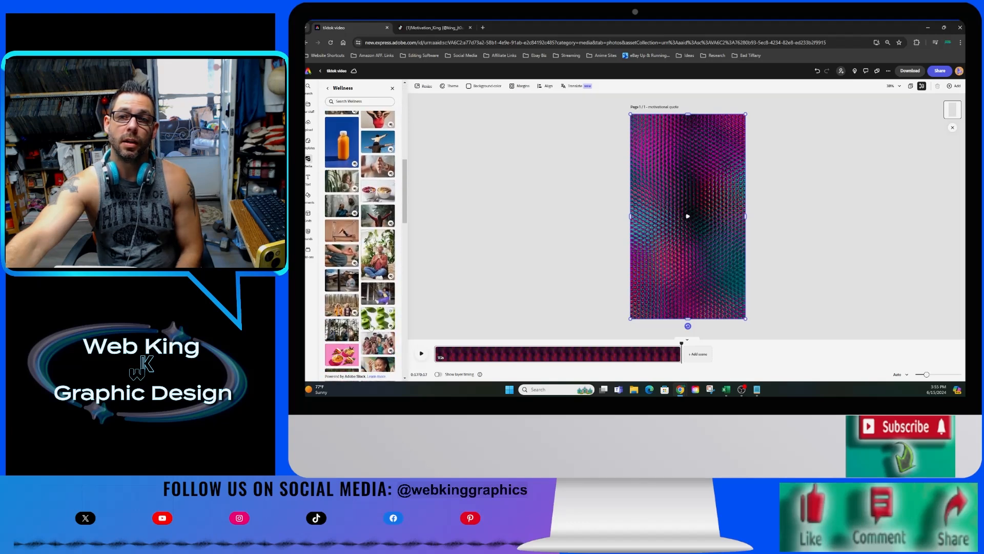
{"action": "scroll", "coordinate": [374, 315], "scroll_direction": "down", "scroll_amount": 2}
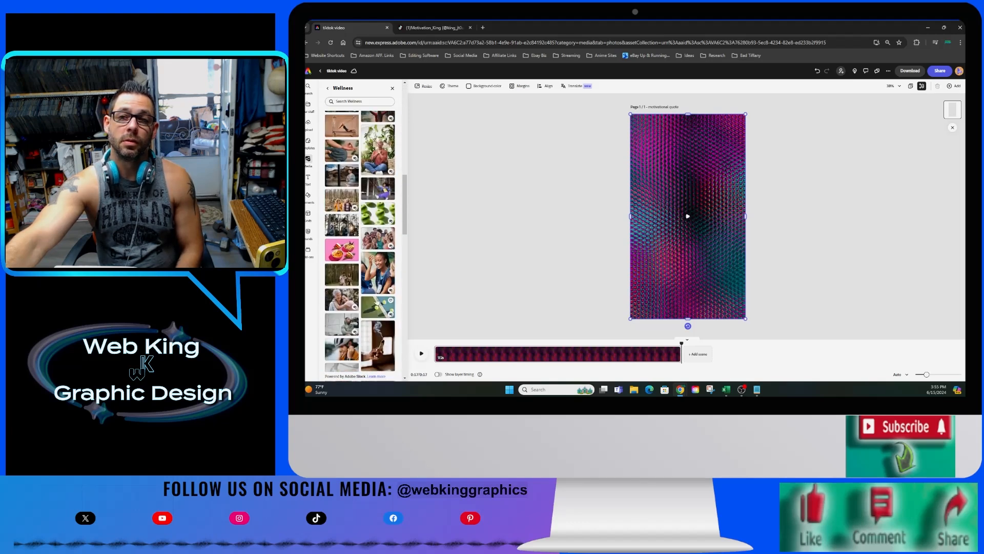
{"action": "scroll", "coordinate": [379, 290], "scroll_direction": "down", "scroll_amount": 6}
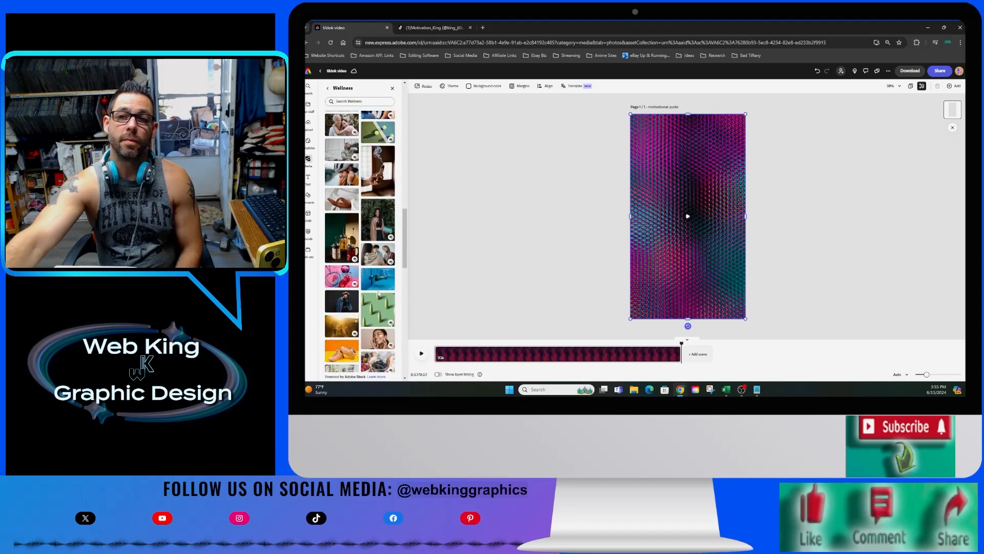
{"action": "scroll", "coordinate": [379, 294], "scroll_direction": "down", "scroll_amount": 1}
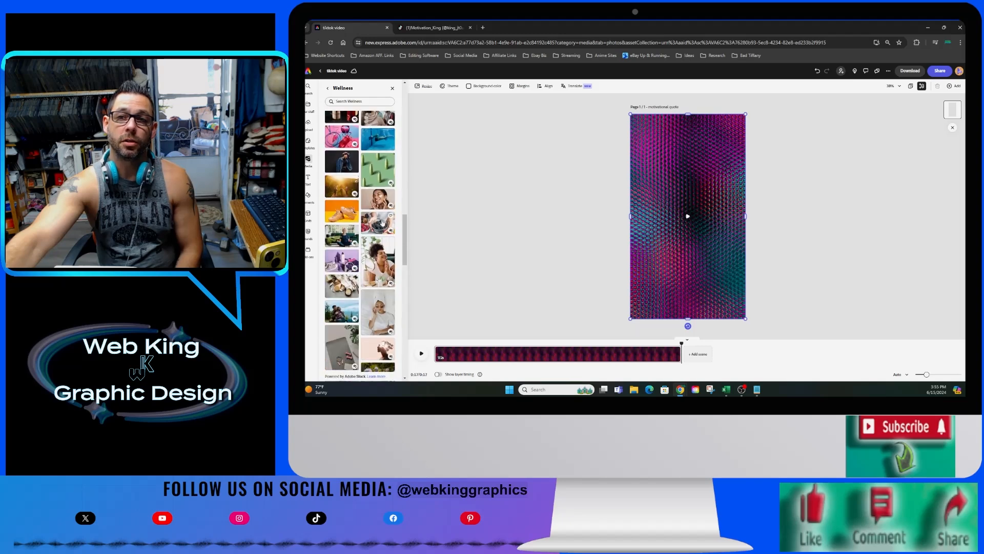
{"action": "left_click", "coordinate": [380, 201]}
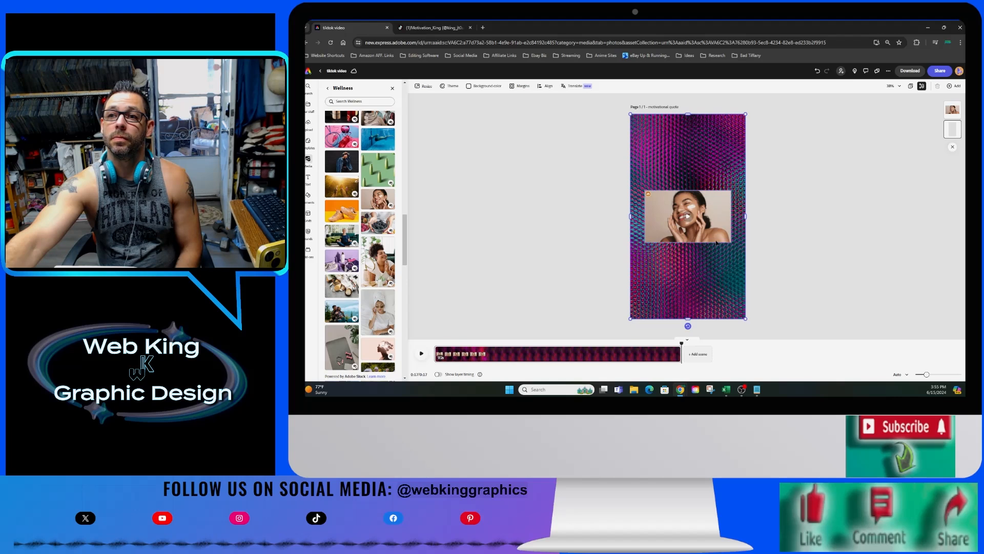
Enlarge the woman's photo, remove its background, and place the cutout in the upper half of the page.
{"action": "left_click", "coordinate": [687, 215]}
{"action": "left_click_drag", "start_coordinate": [731, 242], "coordinate": [759, 311]}
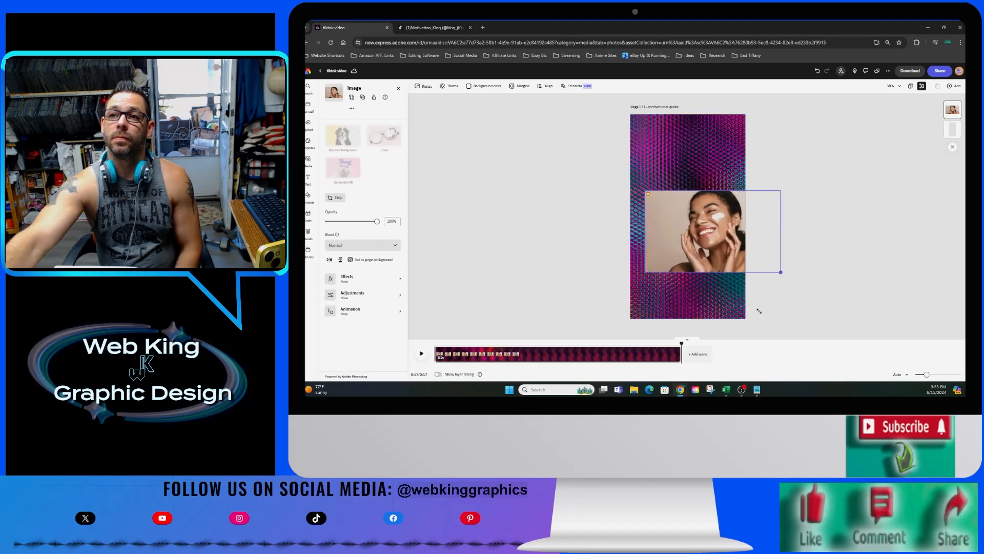
{"action": "left_click_drag", "start_coordinate": [713, 230], "coordinate": [683, 170]}
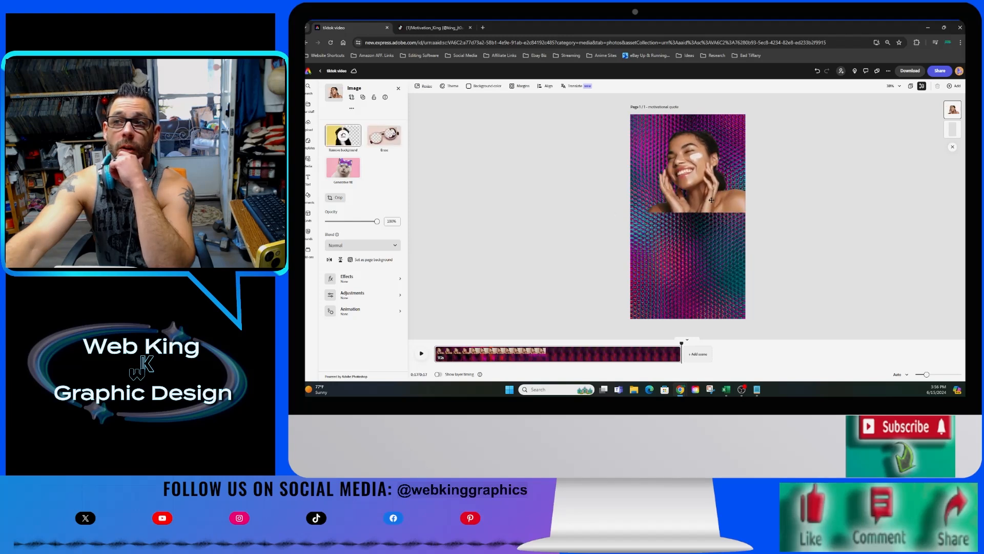
Set the woman cutout's blend mode to Multiply and check the blend at about 6 seconds.
{"action": "left_click", "coordinate": [358, 246]}
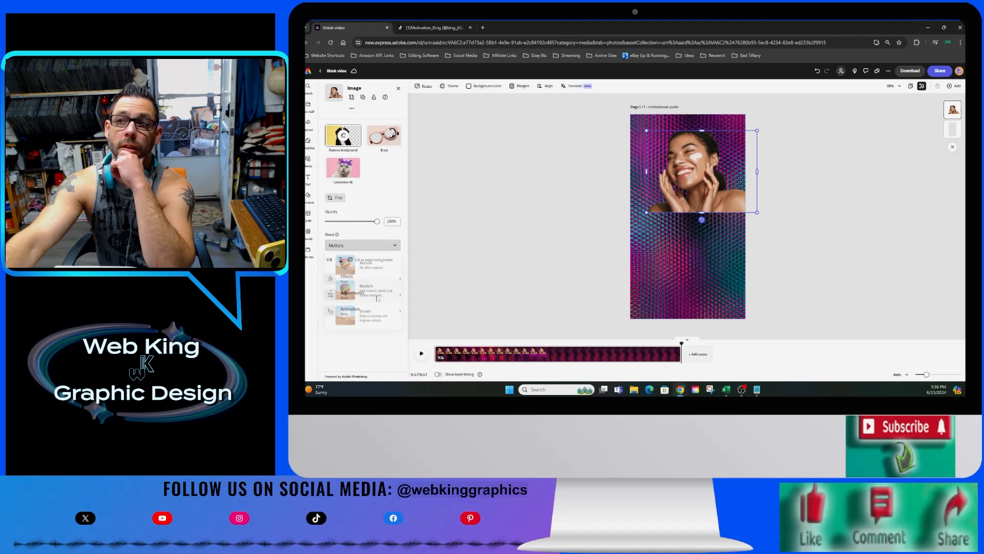
{"action": "left_click", "coordinate": [376, 294]}
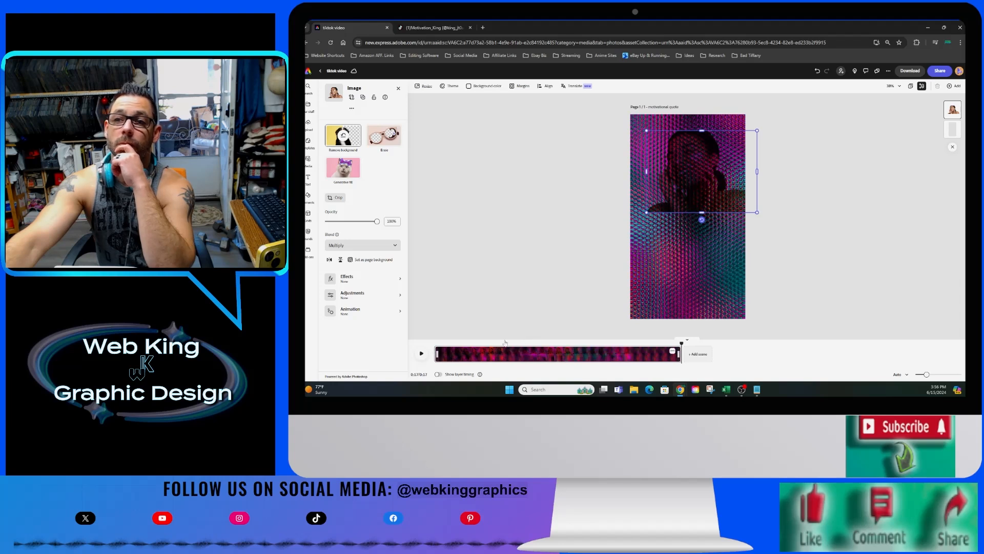
{"action": "left_click", "coordinate": [520, 341]}
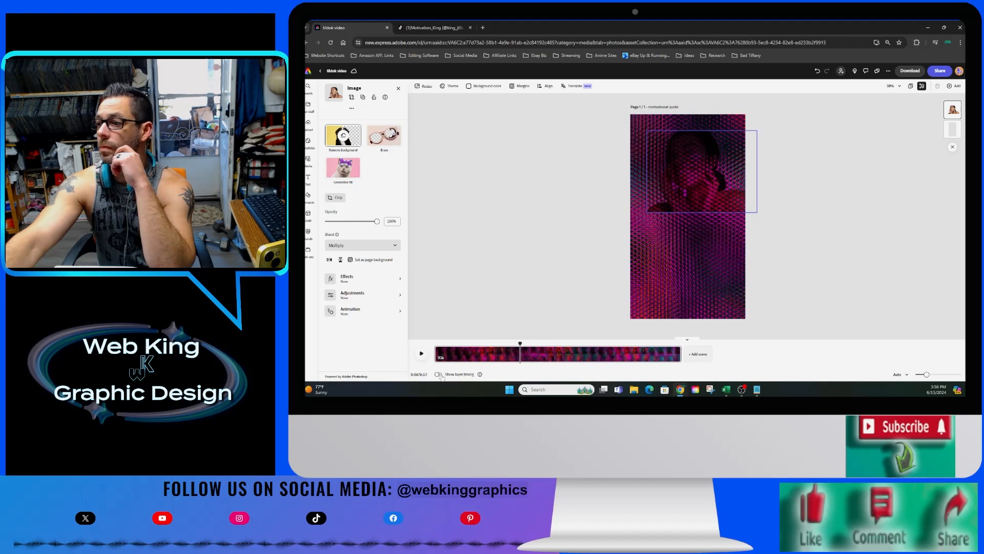
Show layer timing and trim the woman cutout to run for about 5 seconds, starting at about 3 seconds.
{"action": "left_click", "coordinate": [440, 375]}
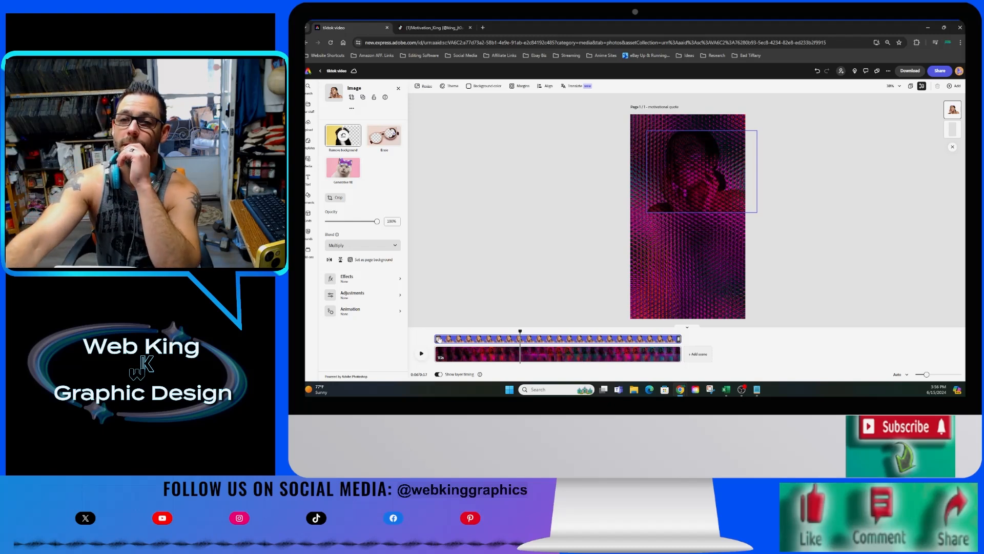
{"action": "left_click_drag", "start_coordinate": [436, 338], "coordinate": [503, 339]}
{"action": "left_click_drag", "start_coordinate": [678, 339], "coordinate": [482, 339]}
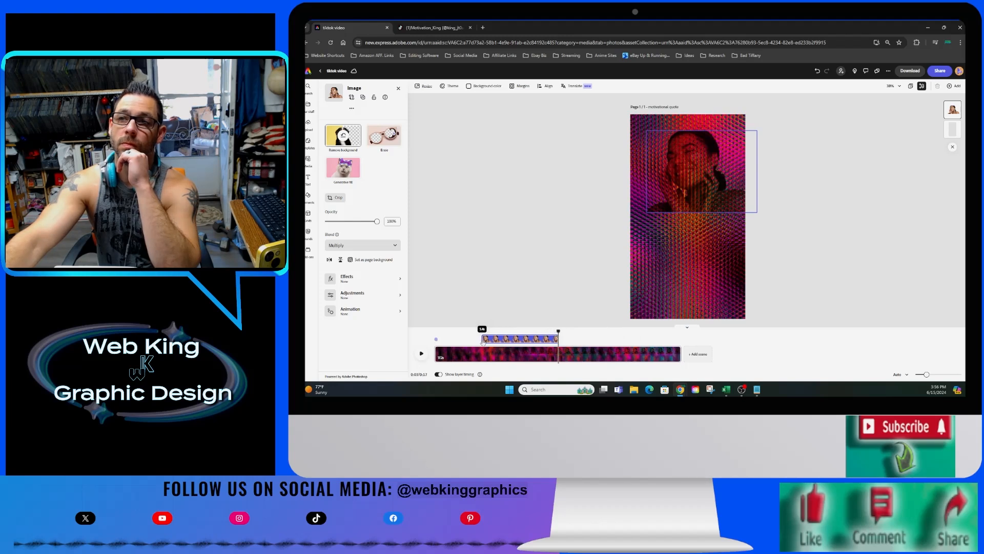
Set the woman cutout's opacity to 54% and give it a Fade in animation with nearly the longest duration.
{"action": "left_click", "coordinate": [354, 221]}
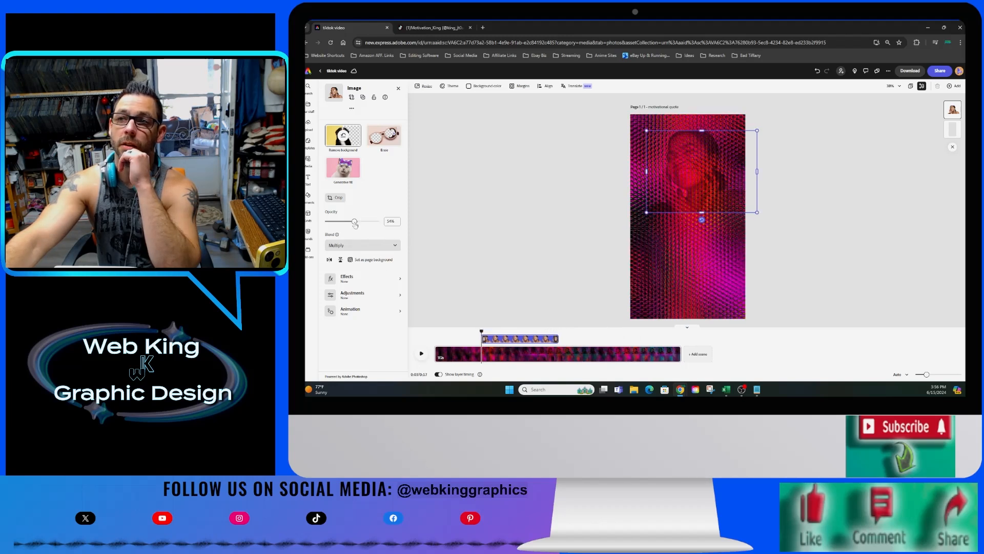
{"action": "left_click", "coordinate": [436, 337]}
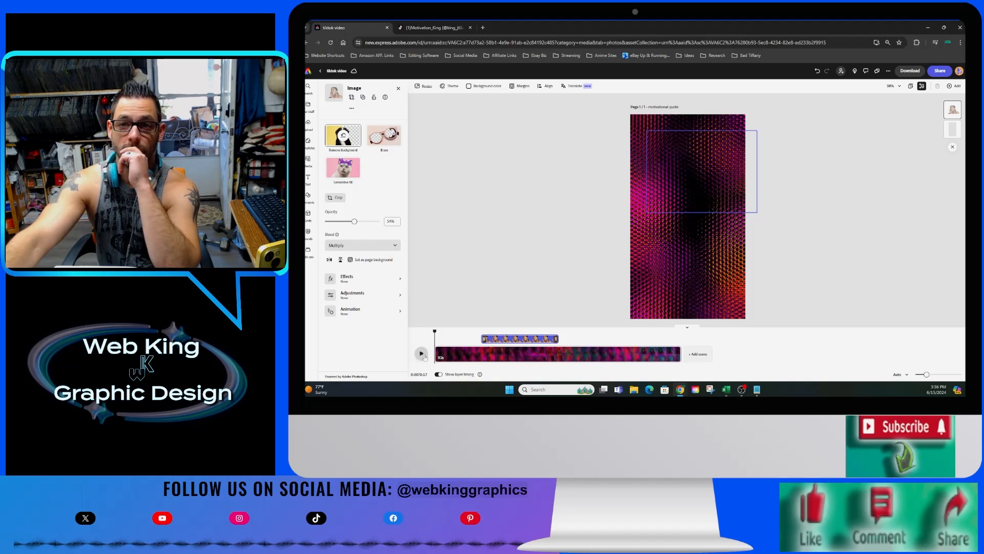
{"action": "left_click", "coordinate": [362, 309]}
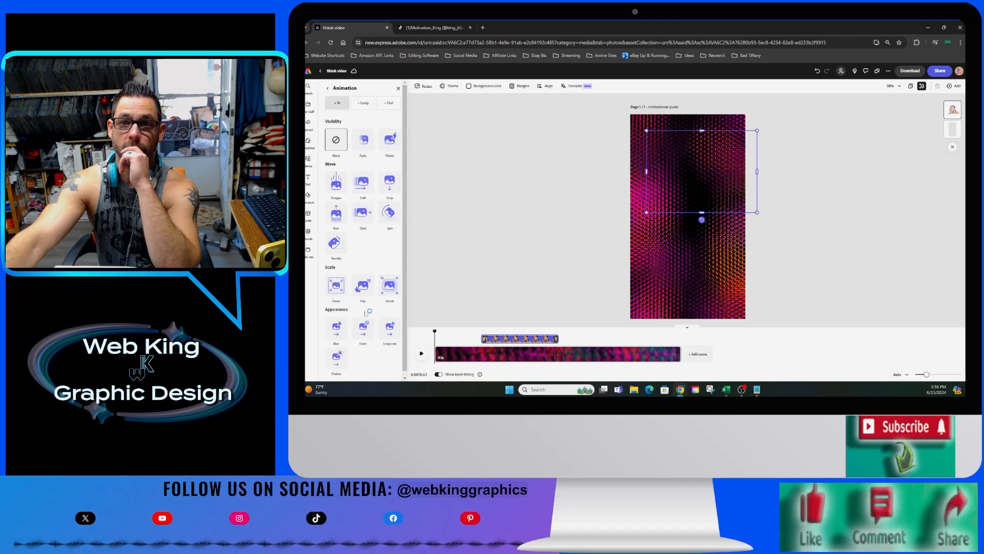
{"action": "left_click", "coordinate": [363, 141]}
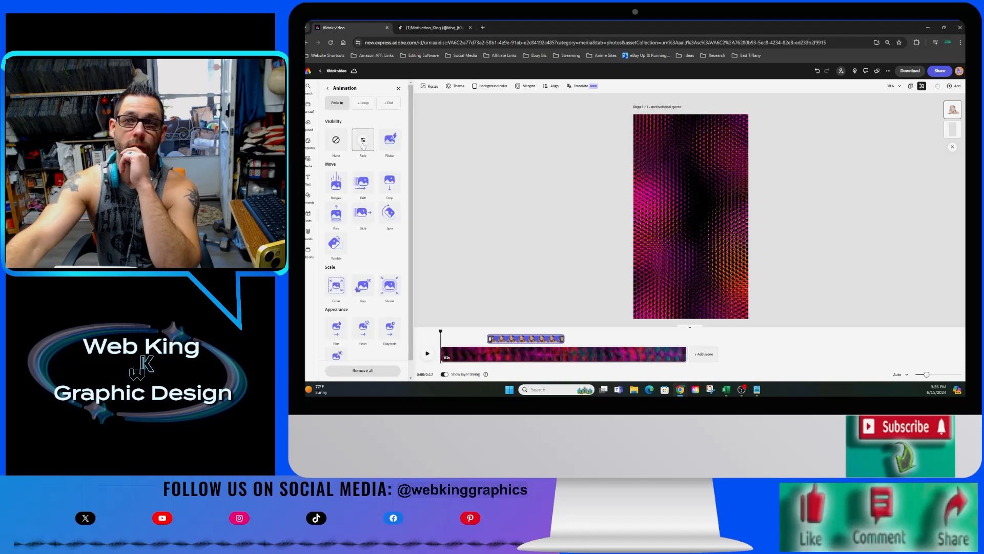
{"action": "left_click", "coordinate": [363, 139]}
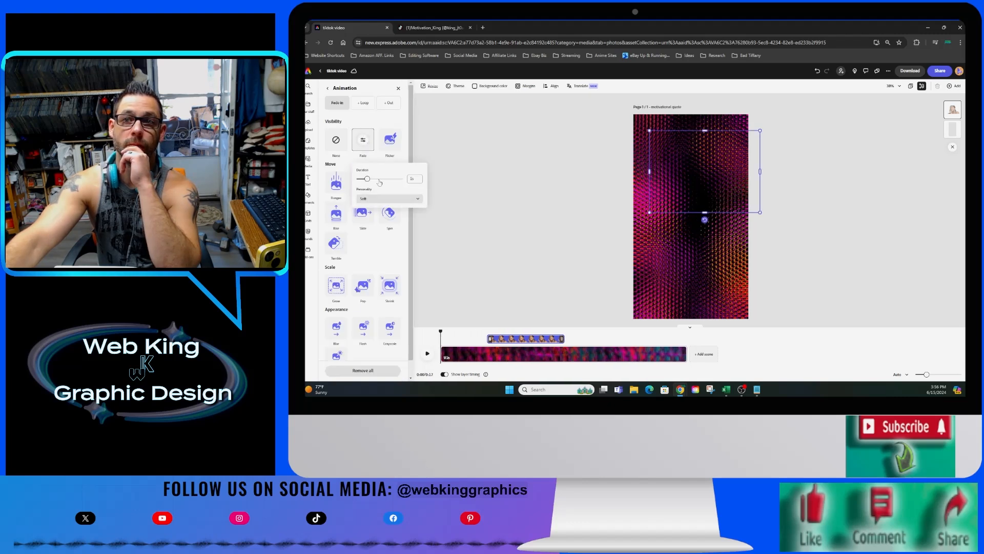
{"action": "left_click_drag", "start_coordinate": [401, 183], "coordinate": [404, 183]}
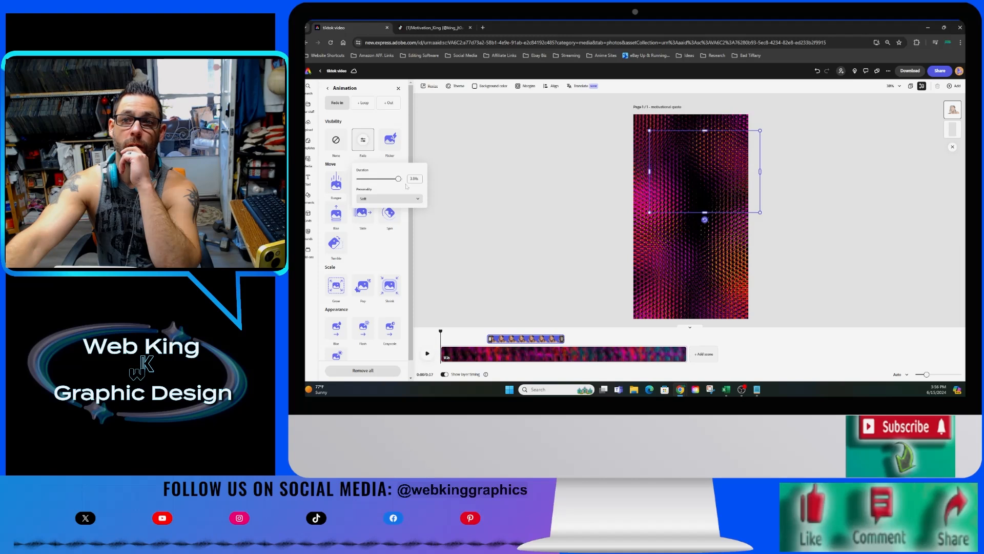
{"action": "left_click", "coordinate": [472, 224]}
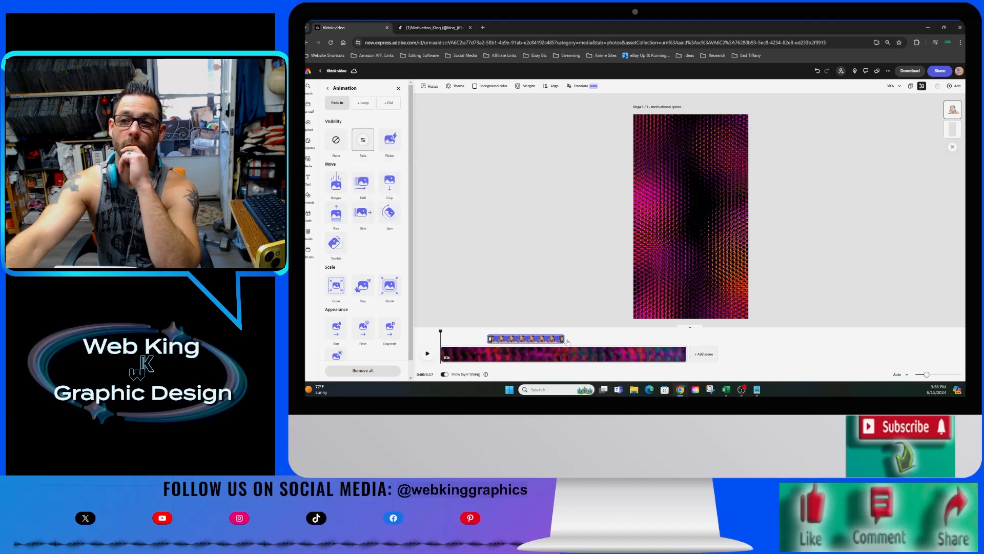
Add a Fade out animation with the longest duration to the woman cutout and play the video from the start.
{"action": "left_click", "coordinate": [388, 102]}
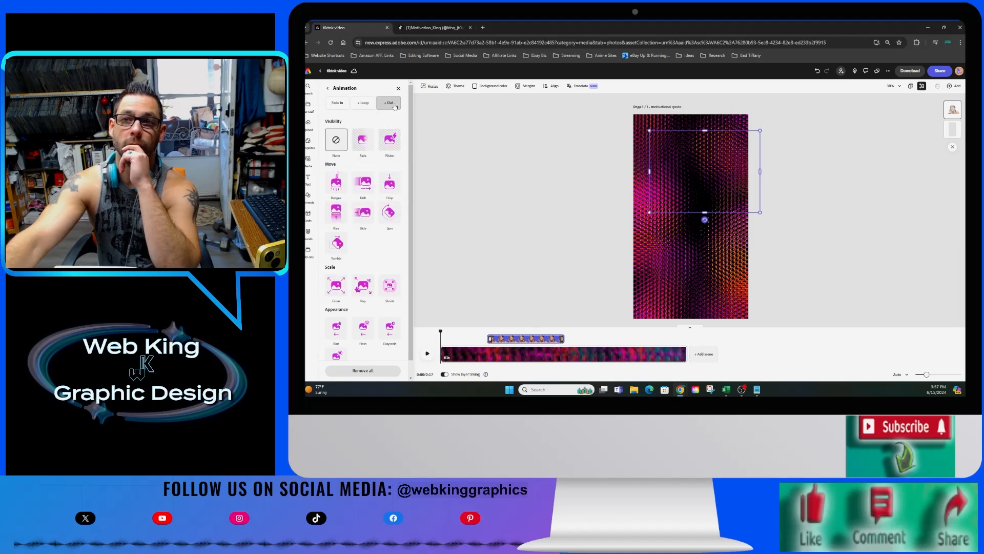
{"action": "left_click", "coordinate": [364, 142]}
{"action": "left_click", "coordinate": [364, 144]}
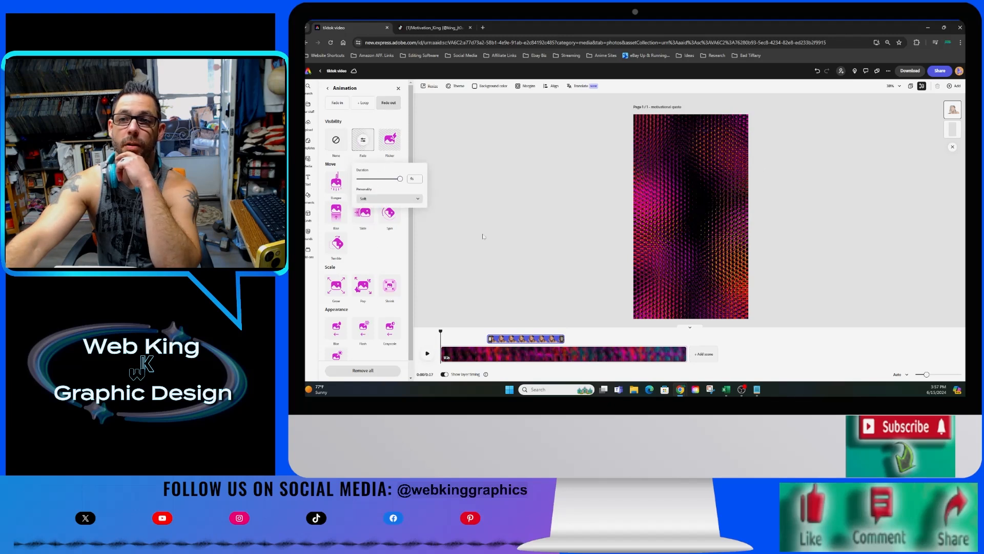
{"action": "left_click", "coordinate": [426, 353]}
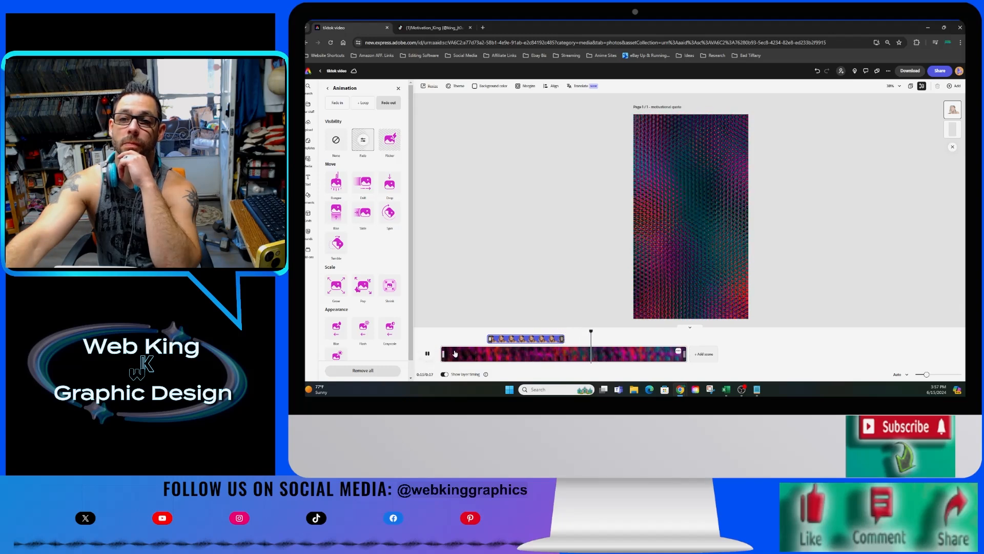
Extend the woman cutout's layer timing to end at about 12 seconds and replay the video.
{"action": "left_click", "coordinate": [460, 336]}
{"action": "left_click_drag", "start_coordinate": [460, 333], "coordinate": [613, 338]}
{"action": "left_click", "coordinate": [427, 353]}
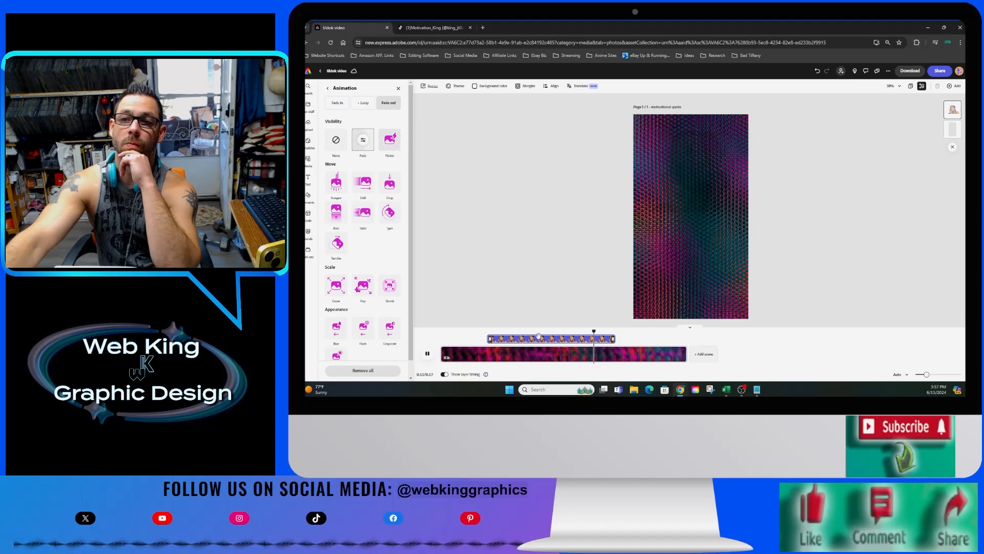
{"action": "left_click", "coordinate": [459, 277]}
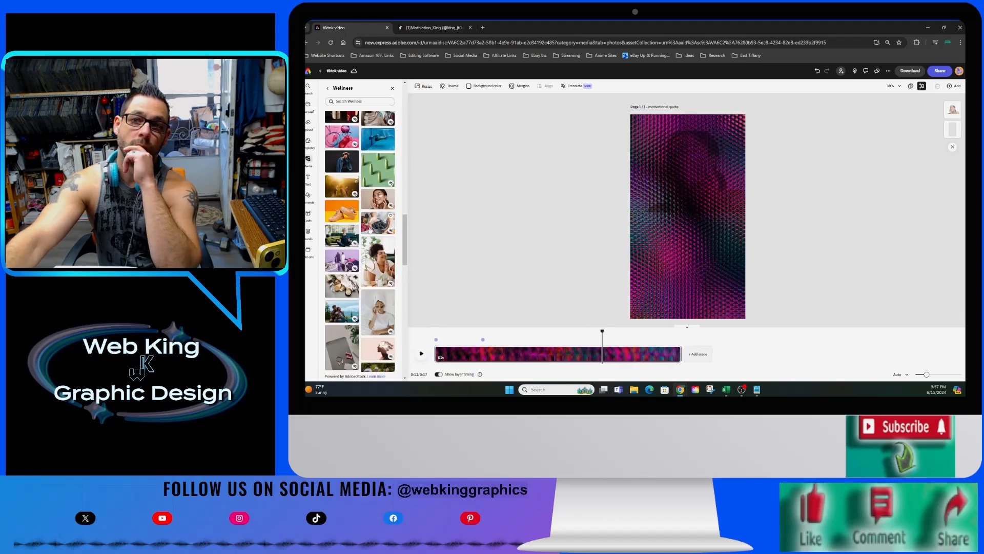
Find and add the Wellness stock photo of the person raising their arms against a golden sunset.
{"action": "scroll", "coordinate": [374, 320], "scroll_direction": "down", "scroll_amount": 5}
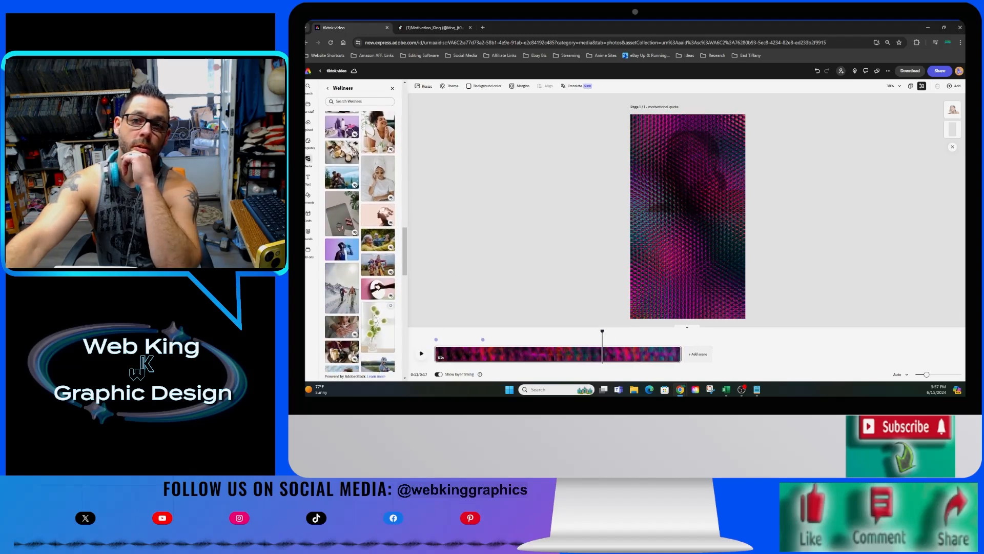
{"action": "scroll", "coordinate": [375, 320], "scroll_direction": "down", "scroll_amount": 7}
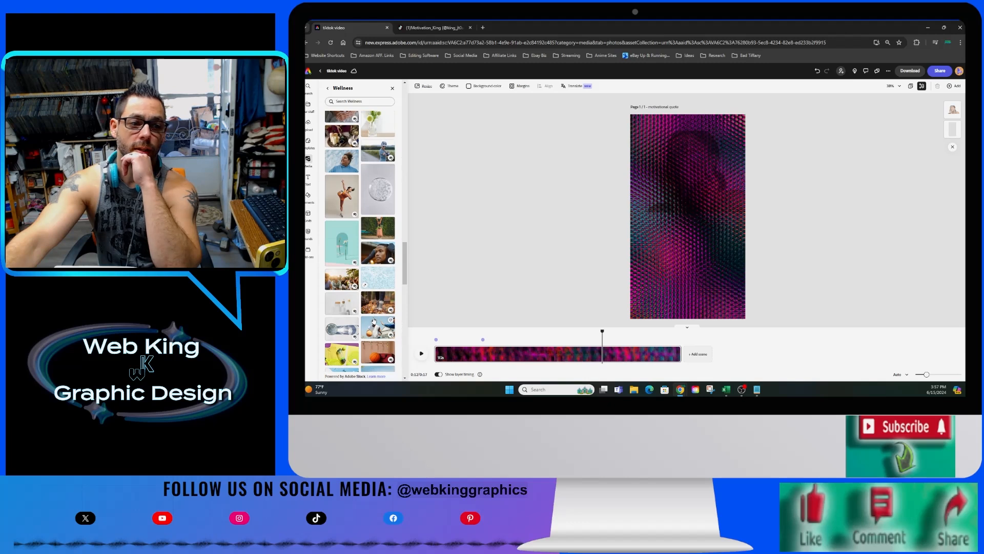
{"action": "scroll", "coordinate": [373, 322], "scroll_direction": "up", "scroll_amount": 2}
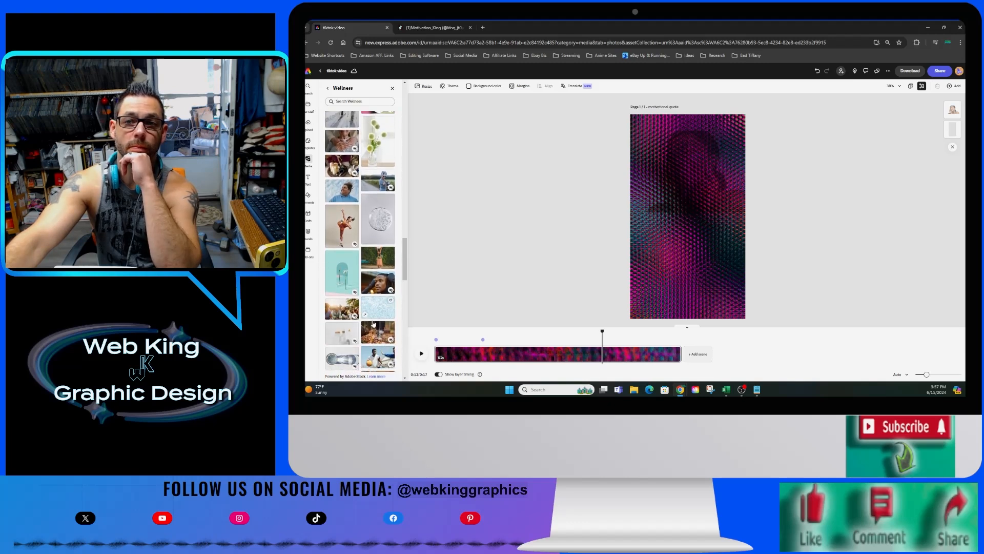
{"action": "scroll", "coordinate": [374, 323], "scroll_direction": "down", "scroll_amount": 2}
{"action": "scroll", "coordinate": [373, 324], "scroll_direction": "down", "scroll_amount": 3}
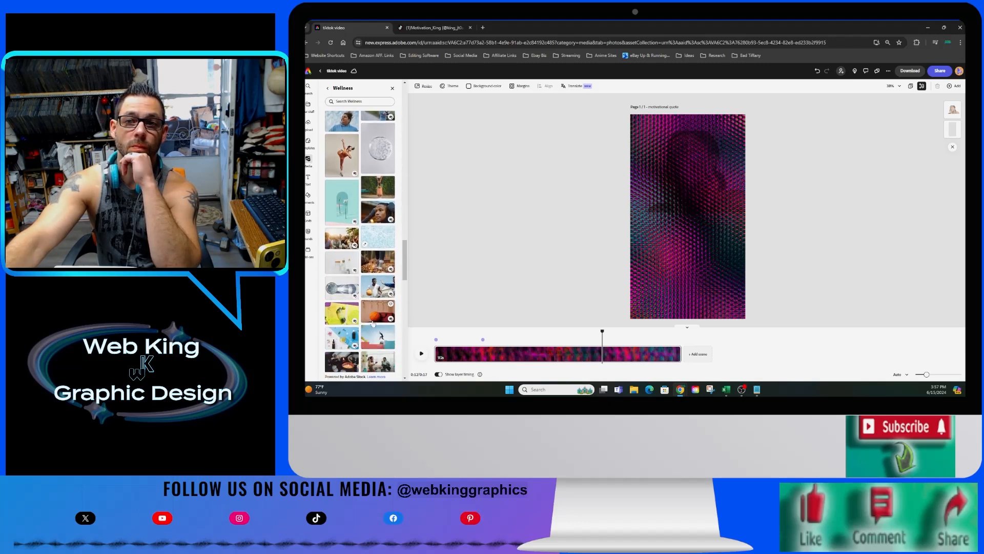
{"action": "scroll", "coordinate": [373, 324], "scroll_direction": "down", "scroll_amount": 4}
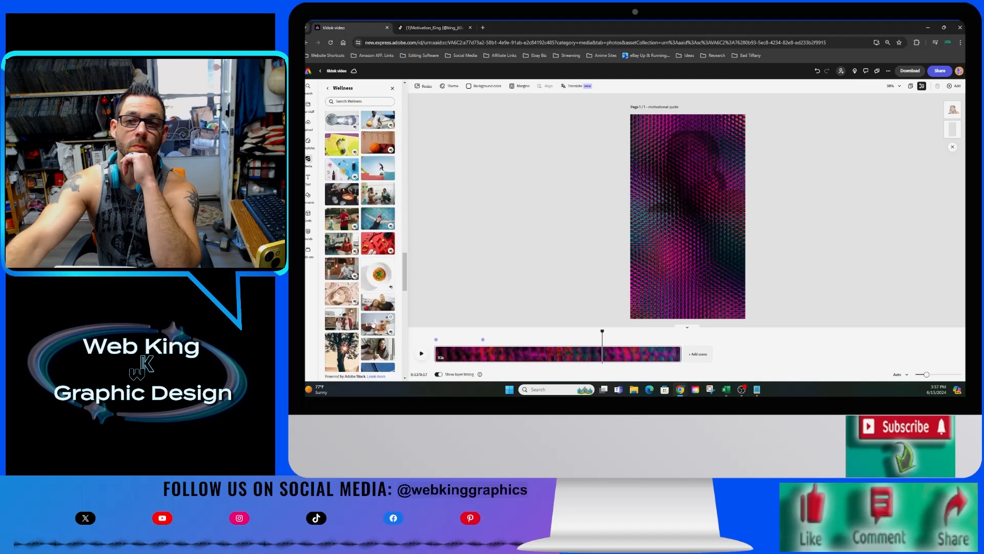
{"action": "scroll", "coordinate": [373, 324], "scroll_direction": "down", "scroll_amount": 8}
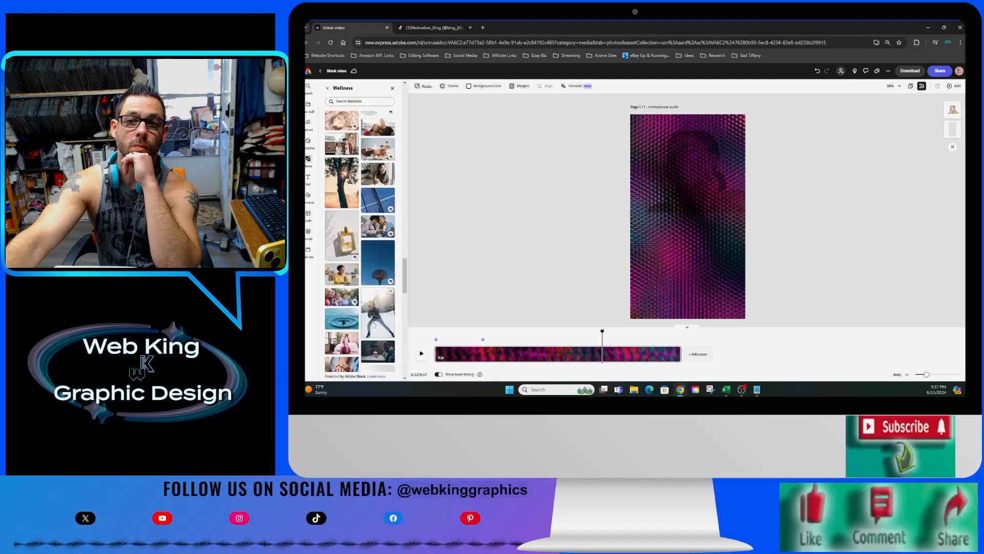
{"action": "scroll", "coordinate": [373, 324], "scroll_direction": "down", "scroll_amount": 4}
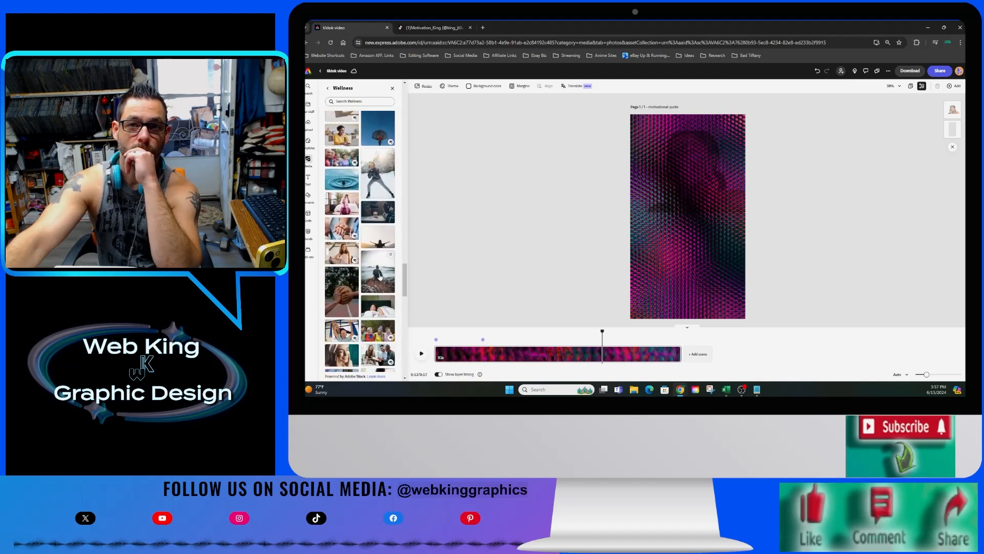
{"action": "scroll", "coordinate": [374, 306], "scroll_direction": "down", "scroll_amount": 6}
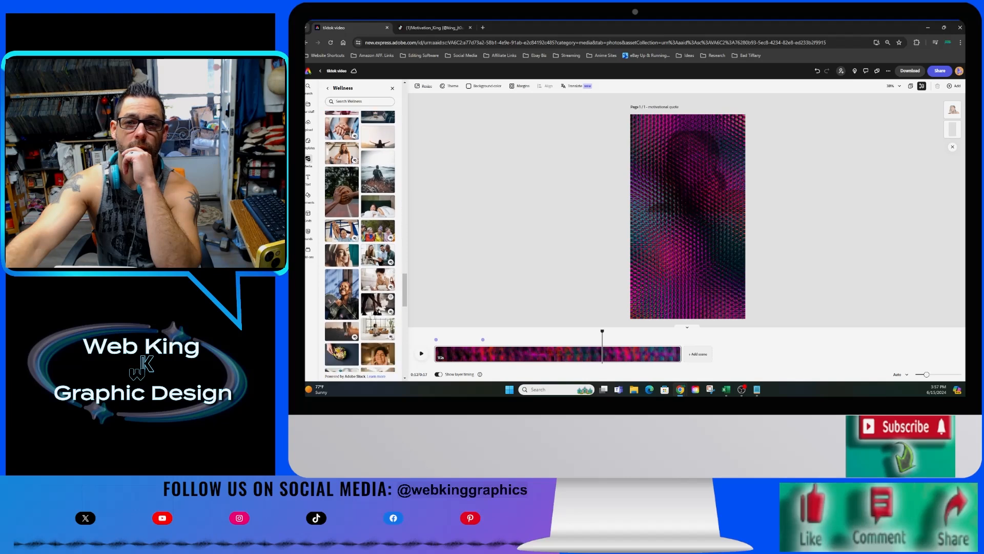
{"action": "scroll", "coordinate": [372, 318], "scroll_direction": "down", "scroll_amount": 3}
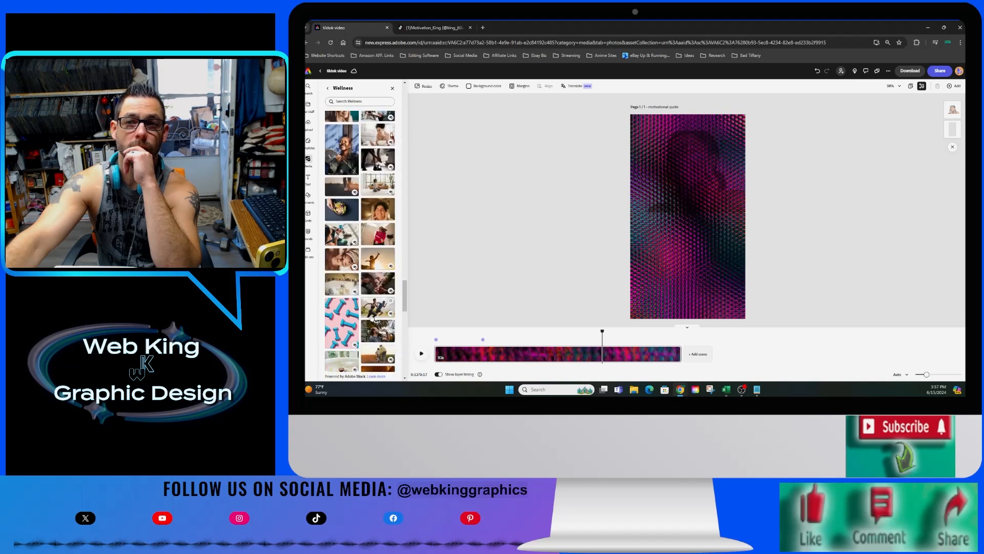
{"action": "left_click", "coordinate": [377, 265]}
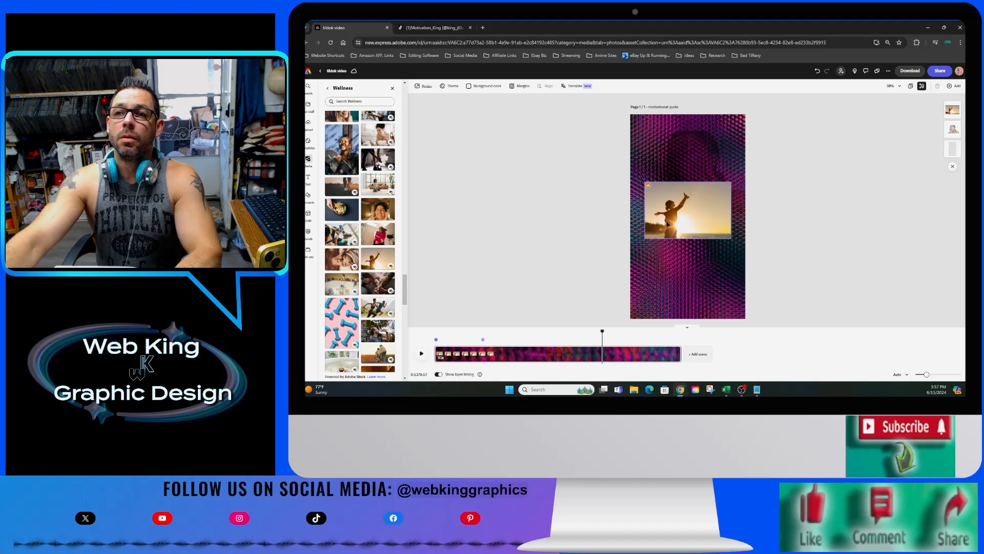
Remove the sunset photo's background and enlarge and position the cutout to fill the full height of the page.
{"action": "left_click", "coordinate": [340, 140]}
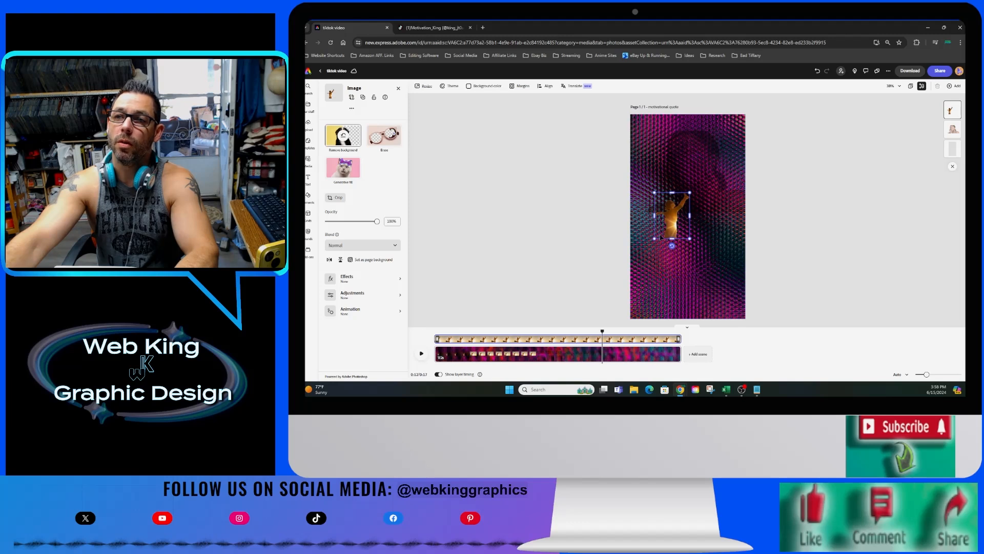
{"action": "left_click_drag", "start_coordinate": [654, 238], "coordinate": [565, 314]}
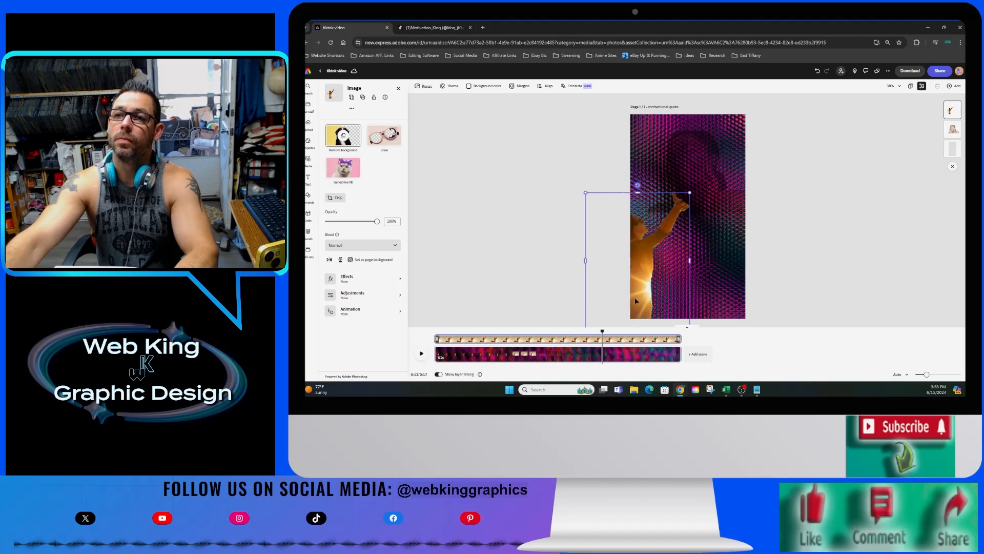
{"action": "left_click_drag", "start_coordinate": [635, 301], "coordinate": [692, 224]}
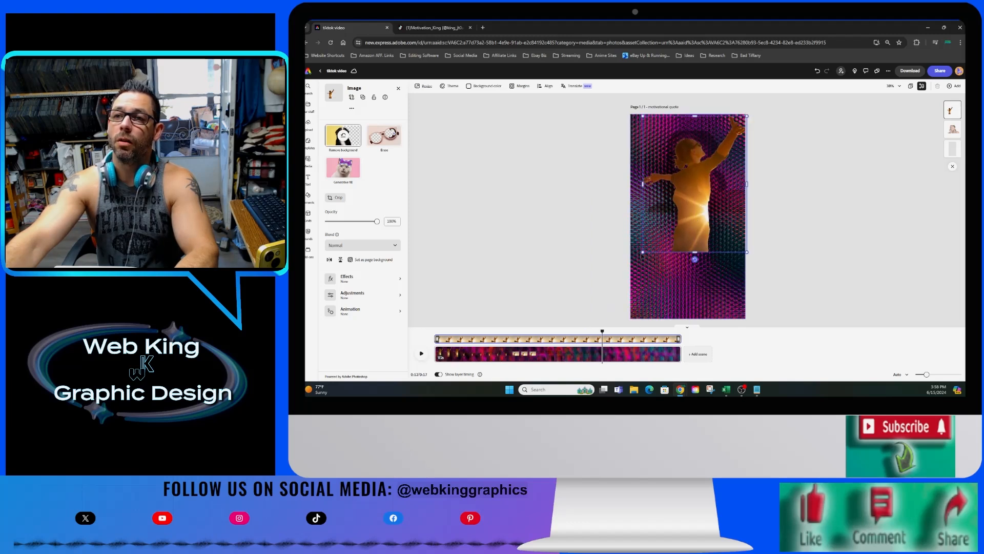
{"action": "left_click_drag", "start_coordinate": [639, 253], "coordinate": [590, 321]}
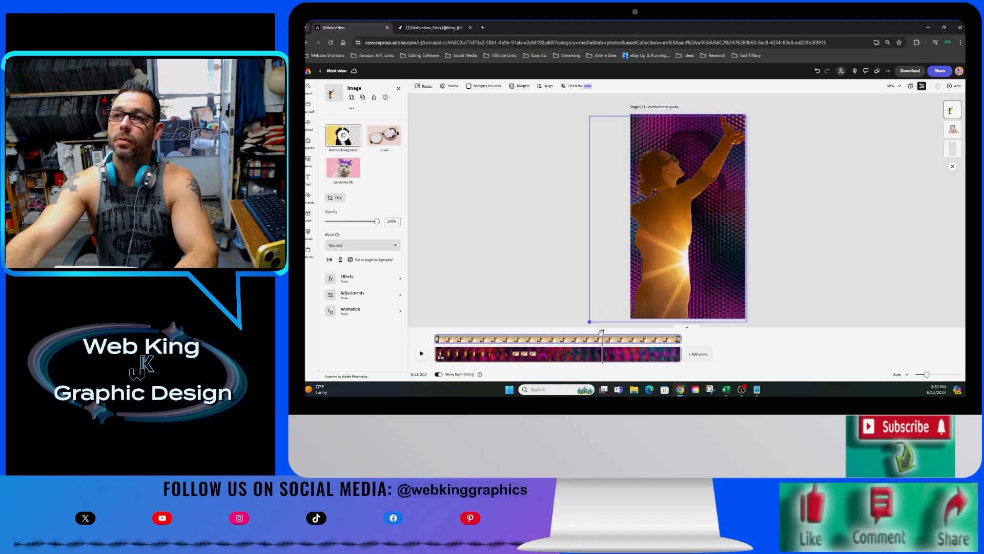
{"action": "left_click_drag", "start_coordinate": [660, 304], "coordinate": [664, 299]}
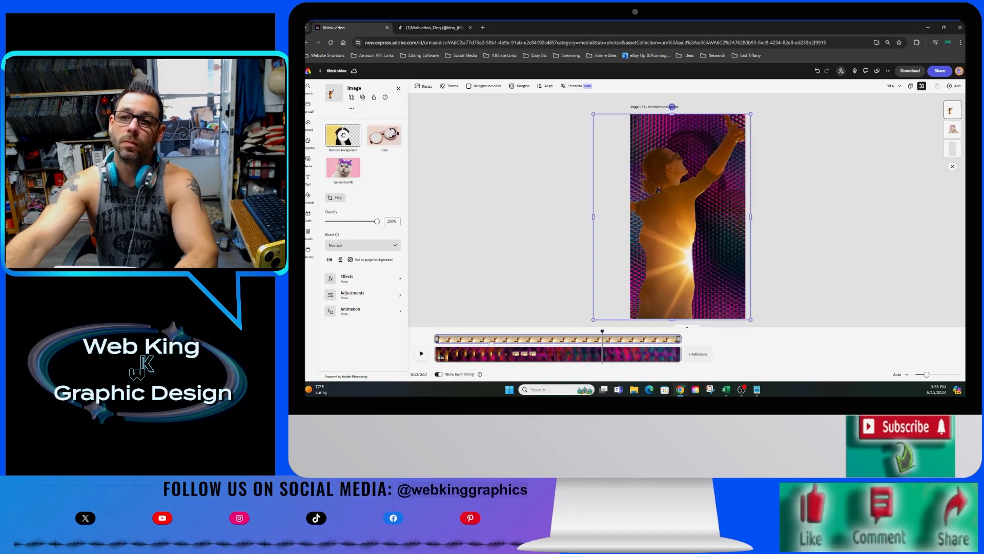
Set the raised-arms cutout's blend mode to Multiply and its opacity to 56%.
{"action": "left_click", "coordinate": [363, 245]}
{"action": "left_click", "coordinate": [374, 290]}
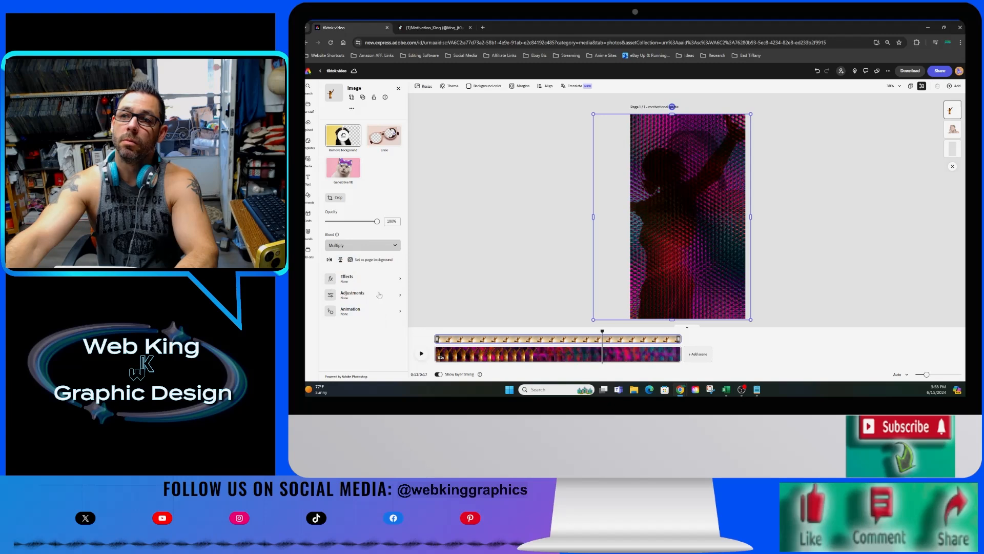
{"action": "left_click_drag", "start_coordinate": [368, 223], "coordinate": [356, 224]}
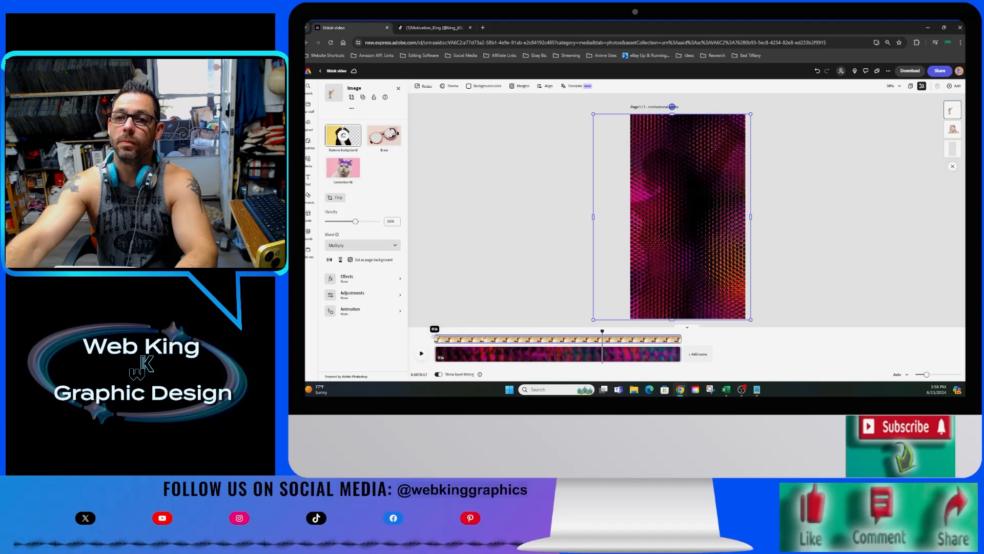
Trim the raised-arms cutout to about 4 seconds, starting at about 9 seconds, and shift the smiling woman's layer to start near 1 second.
{"action": "left_click_drag", "start_coordinate": [437, 339], "coordinate": [570, 352]}
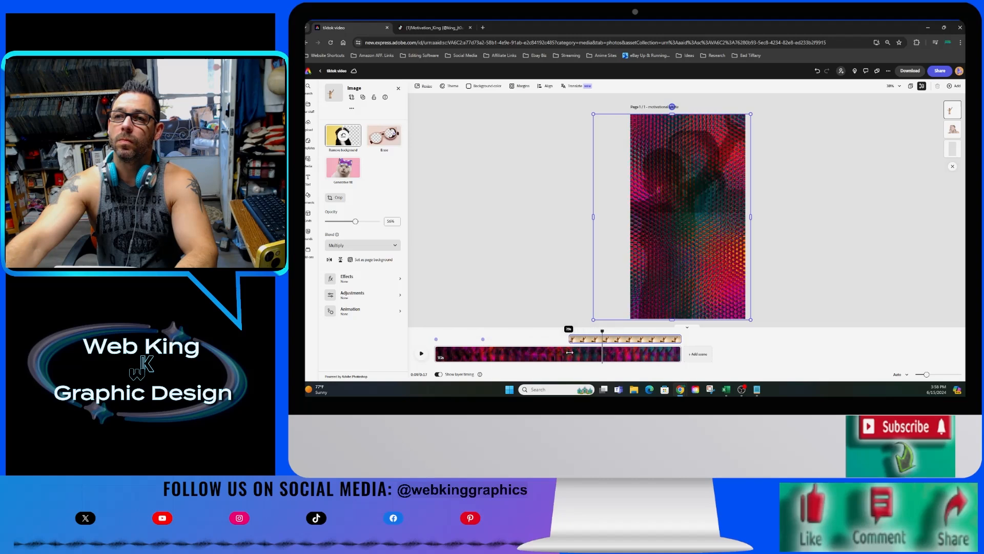
{"action": "left_click_drag", "start_coordinate": [680, 339], "coordinate": [513, 341]}
{"action": "left_click", "coordinate": [684, 190]}
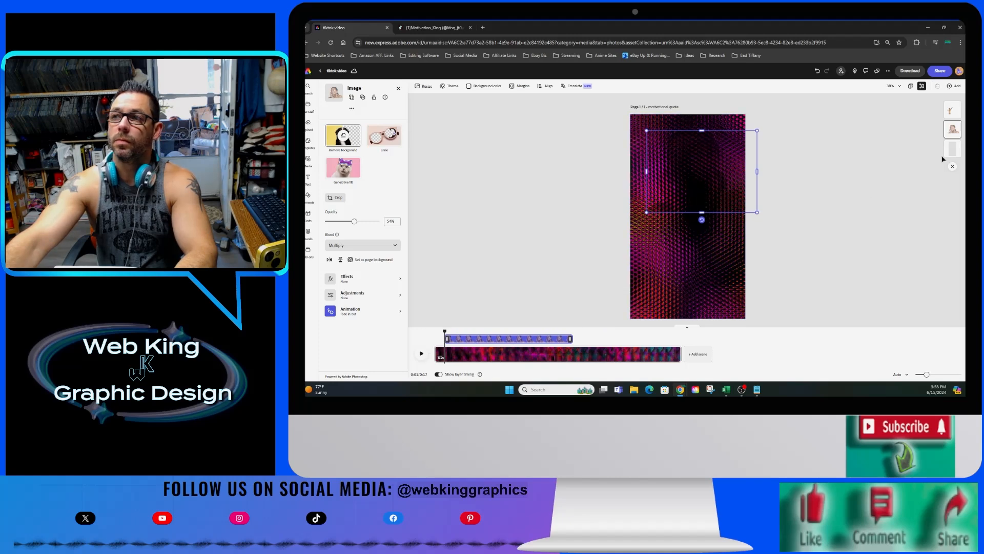
Give the raised-arms cutout a Fade in animation with the longest duration.
{"action": "left_click", "coordinate": [952, 109]}
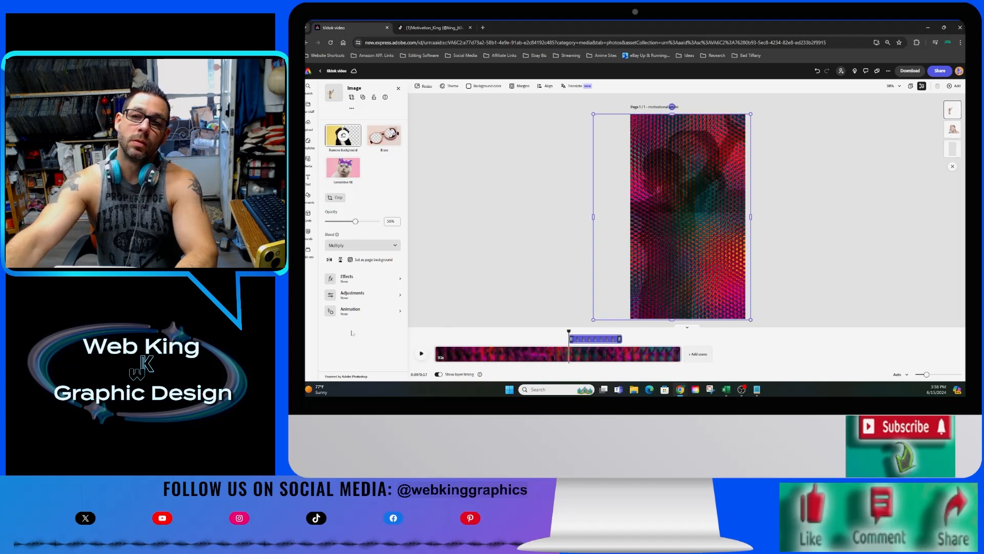
{"action": "left_click", "coordinate": [360, 313]}
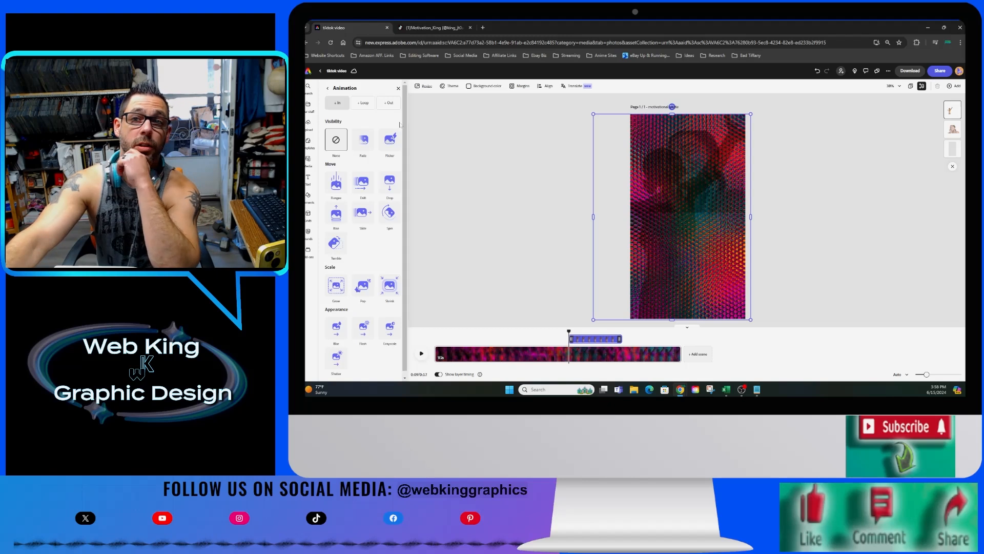
{"action": "left_click", "coordinate": [363, 142]}
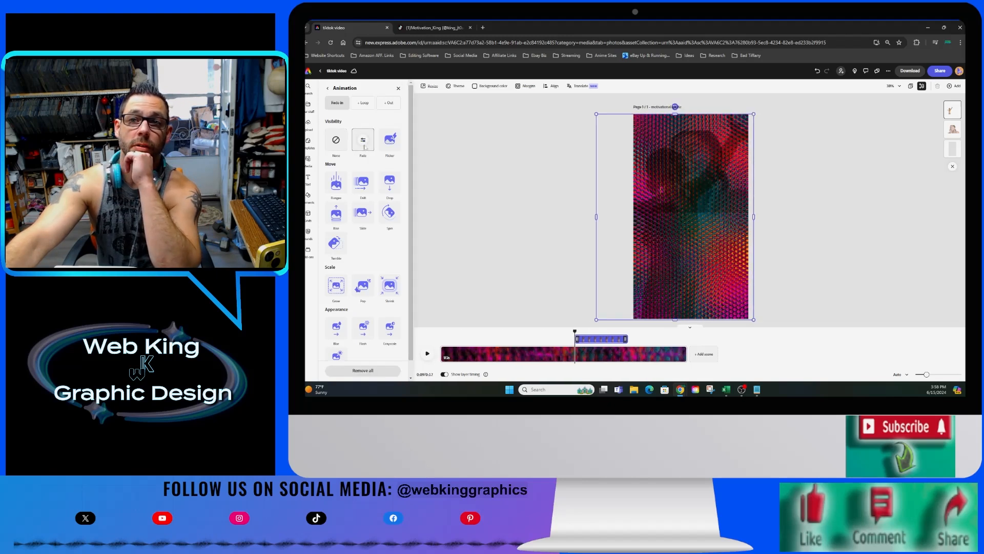
{"action": "left_click", "coordinate": [363, 141]}
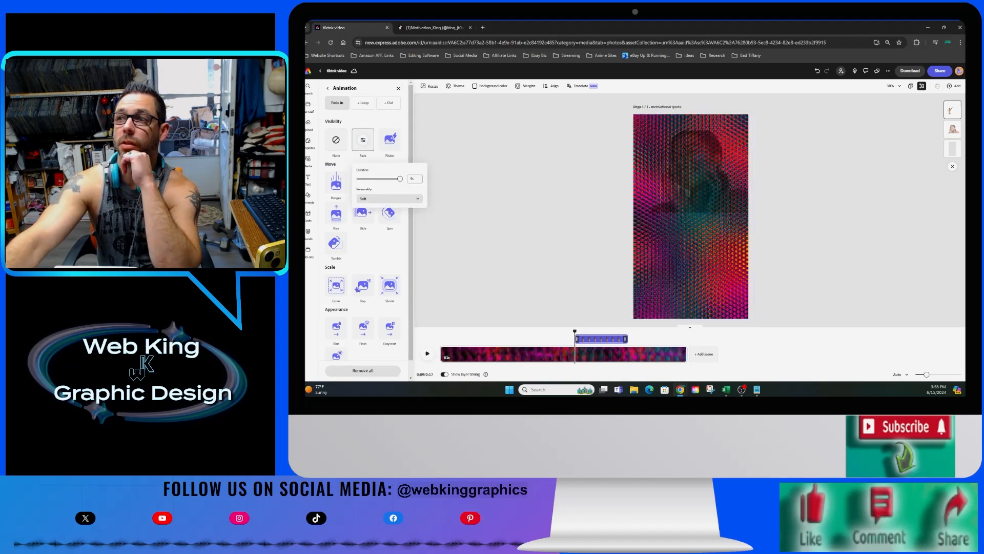
Extend the raised-arms cutout to end at about 13 seconds and give it a slow, low-intensity Breathe loop animation.
{"action": "left_click", "coordinate": [625, 341]}
{"action": "left_click_drag", "start_coordinate": [625, 340], "coordinate": [653, 340]}
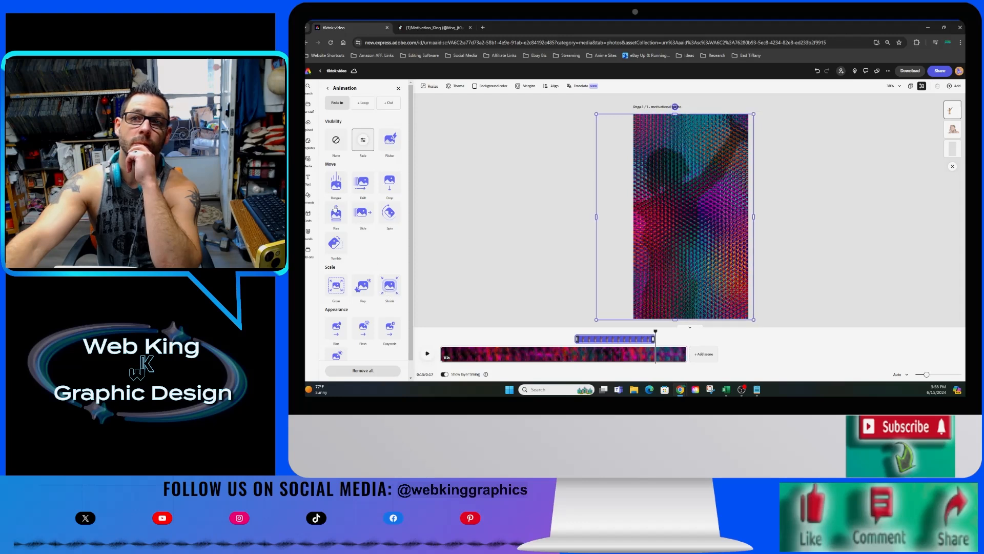
{"action": "left_click", "coordinate": [363, 103]}
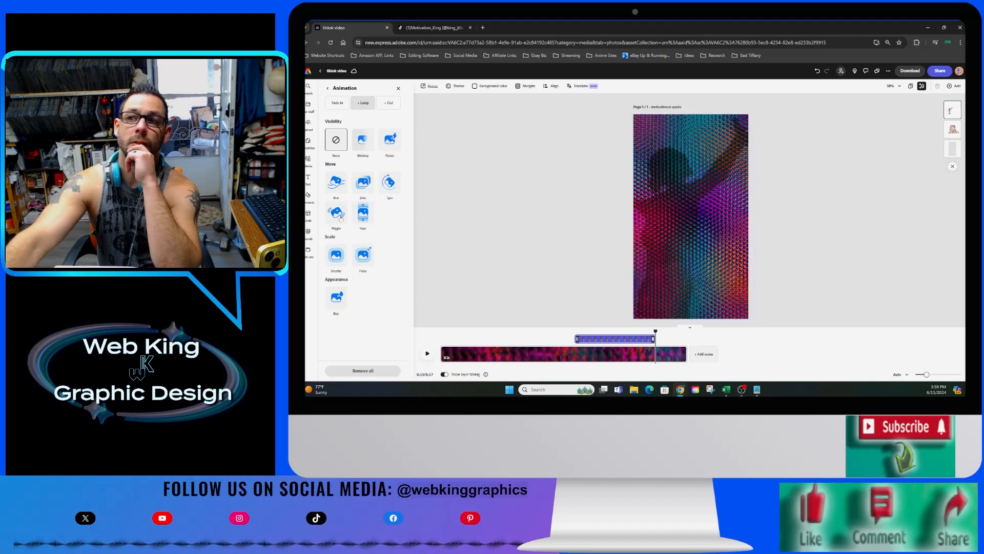
{"action": "left_click", "coordinate": [338, 254]}
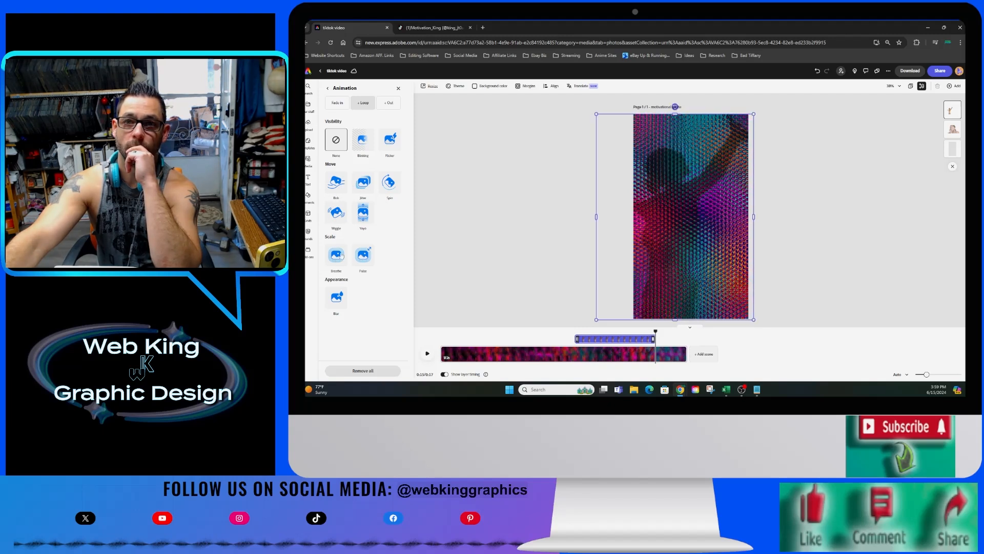
{"action": "left_click", "coordinate": [340, 255]}
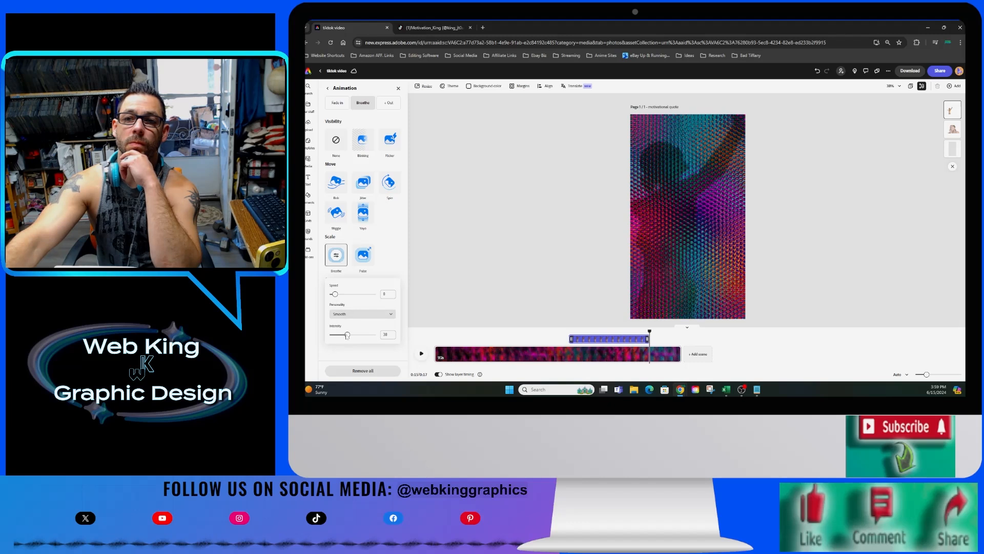
{"action": "left_click_drag", "start_coordinate": [358, 337], "coordinate": [359, 336]}
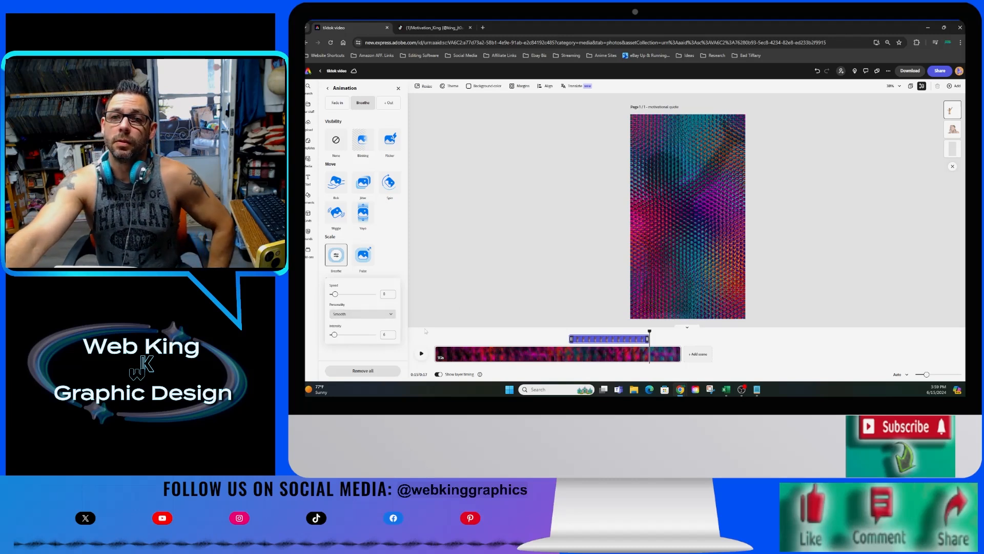
{"action": "left_click", "coordinate": [421, 353]}
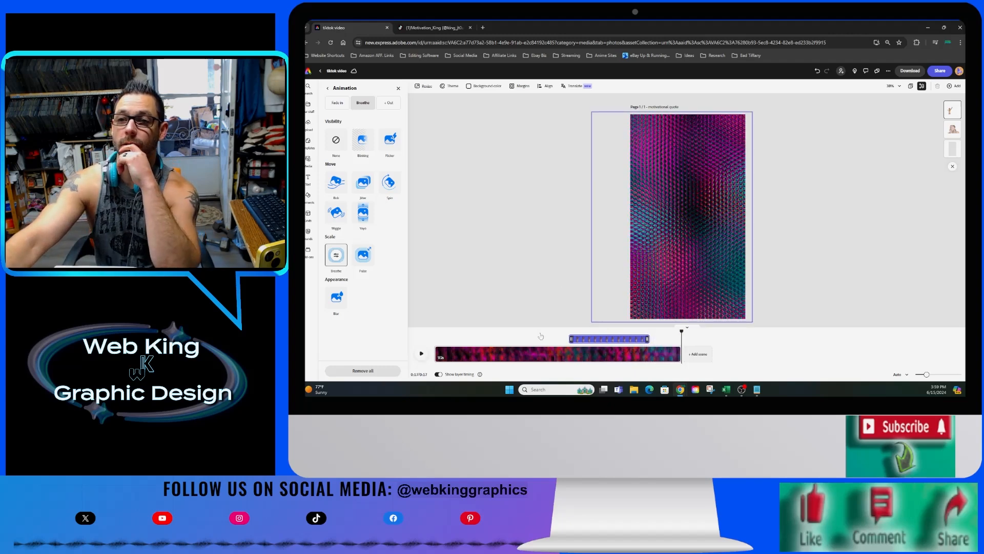
Enlarge and reposition the smiling woman's cutout so it fills the full height of the page.
{"action": "left_click_drag", "start_coordinate": [682, 330], "coordinate": [547, 344]}
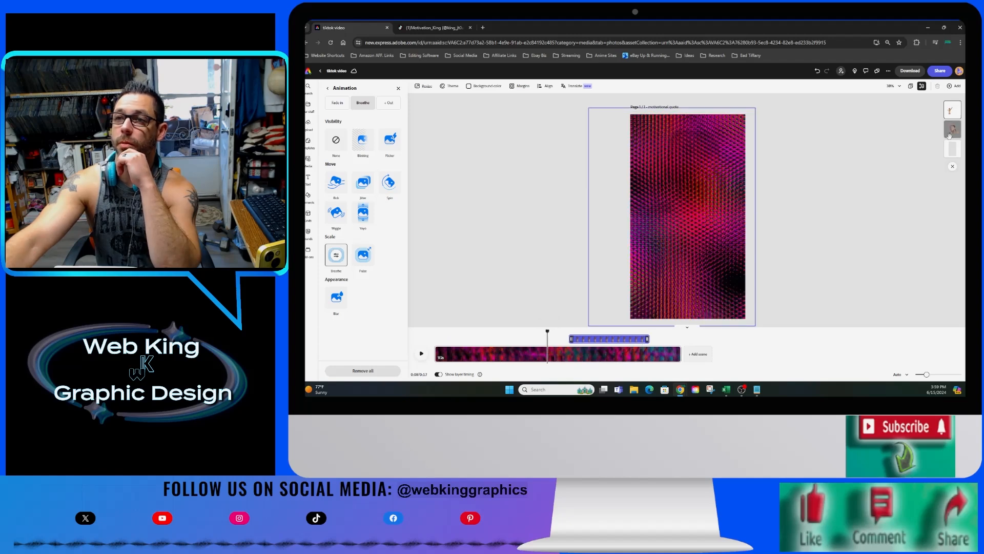
{"action": "left_click", "coordinate": [708, 196]}
{"action": "left_click", "coordinate": [665, 205]}
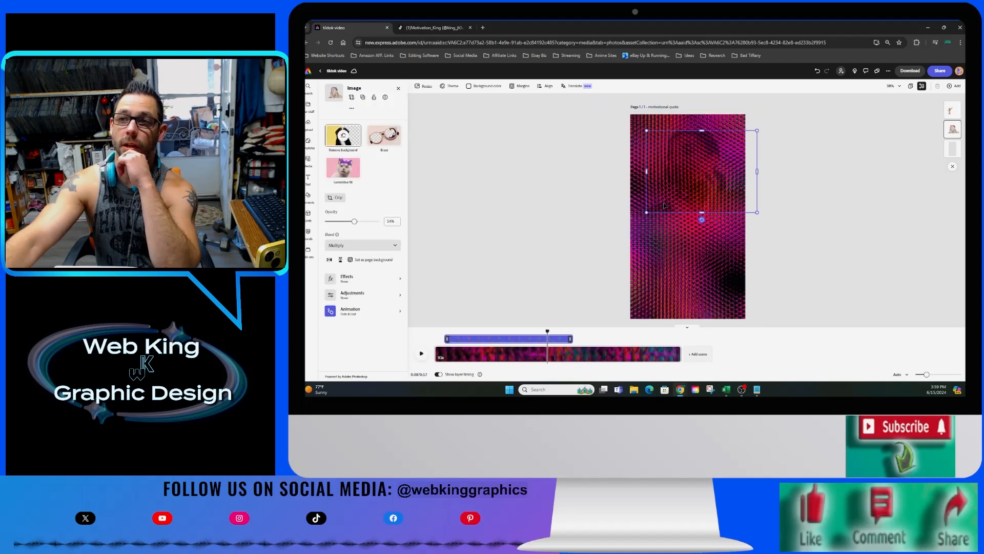
{"action": "left_click_drag", "start_coordinate": [647, 211], "coordinate": [636, 302]}
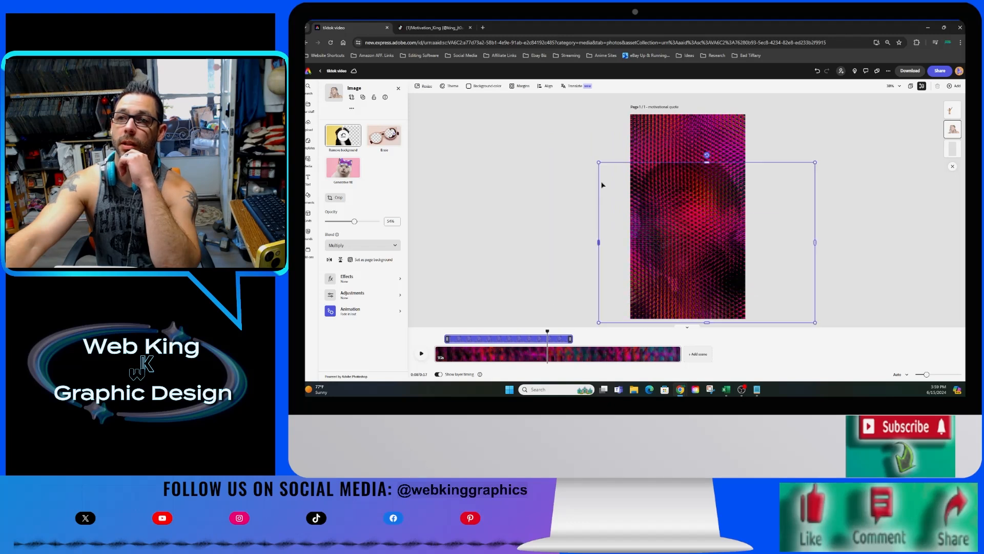
{"action": "mouse_move", "coordinate": [597, 161]}
{"action": "left_mouse_down"}
{"action": "mouse_move", "coordinate": [567, 137]}
{"action": "mouse_move", "coordinate": [607, 168]}
{"action": "left_mouse_up"}
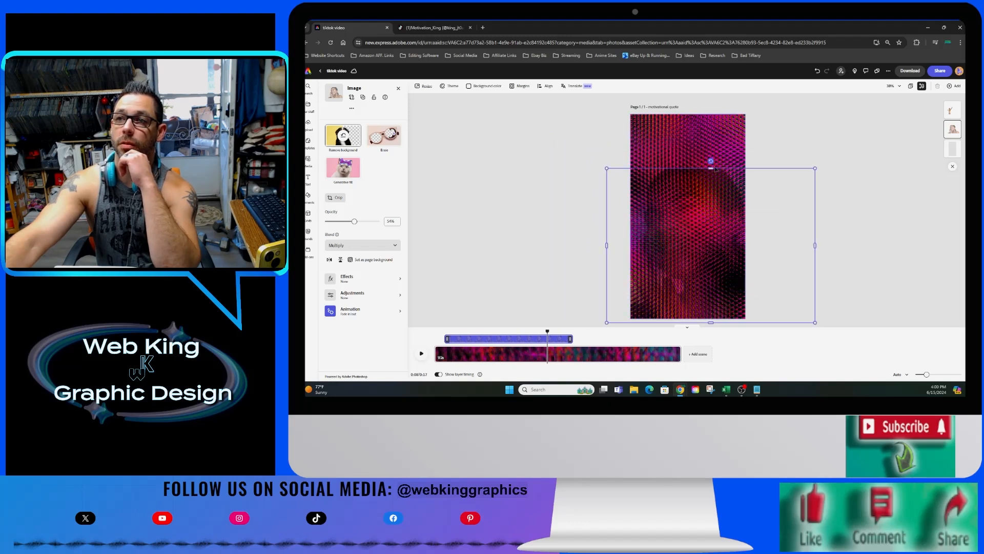
{"action": "left_click_drag", "start_coordinate": [711, 167], "coordinate": [703, 202]}
{"action": "left_click_drag", "start_coordinate": [609, 141], "coordinate": [576, 109]}
{"action": "left_click_drag", "start_coordinate": [668, 214], "coordinate": [666, 190]}
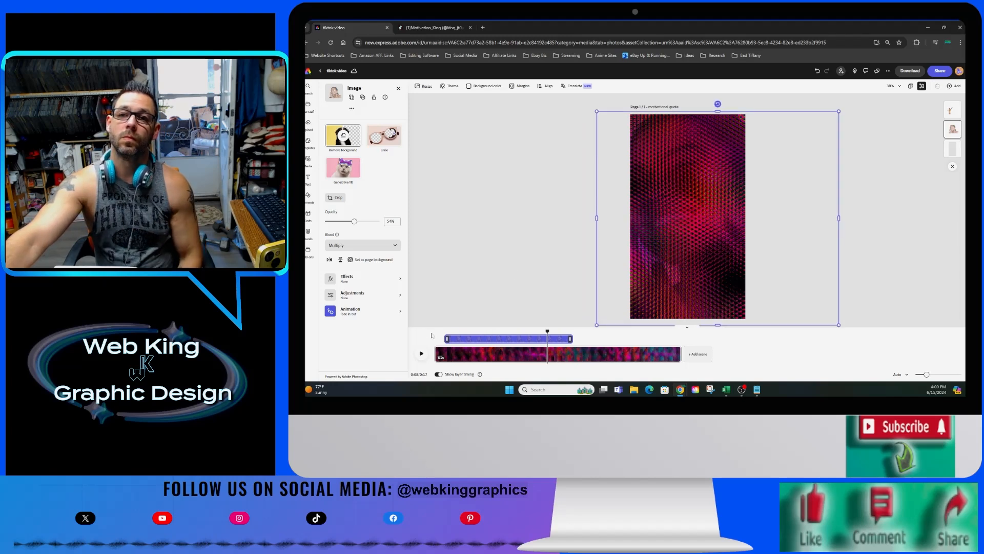
Add a Breathe loop animation to the smiling woman's cutout, alongside its fade in and fade out.
{"action": "left_click", "coordinate": [611, 339]}
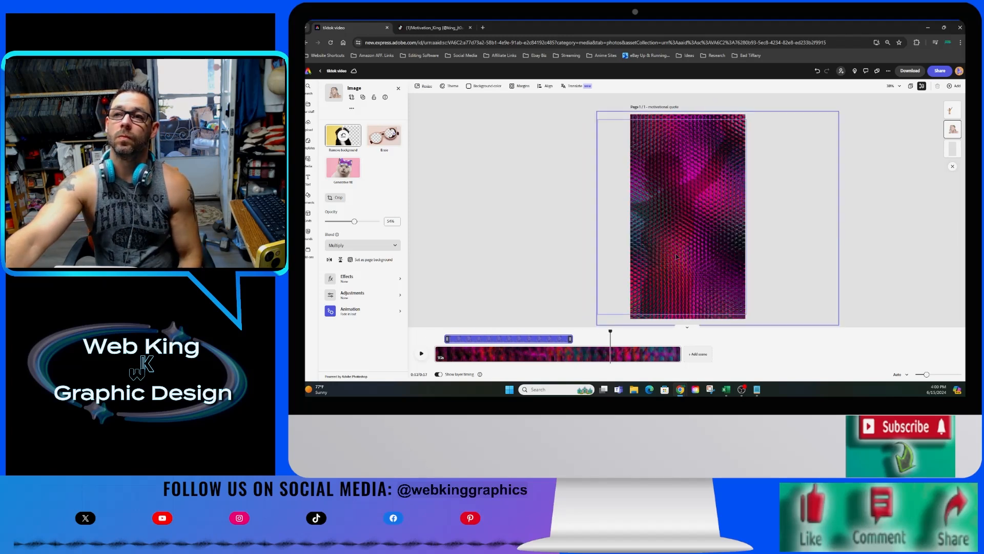
{"action": "left_click", "coordinate": [367, 311]}
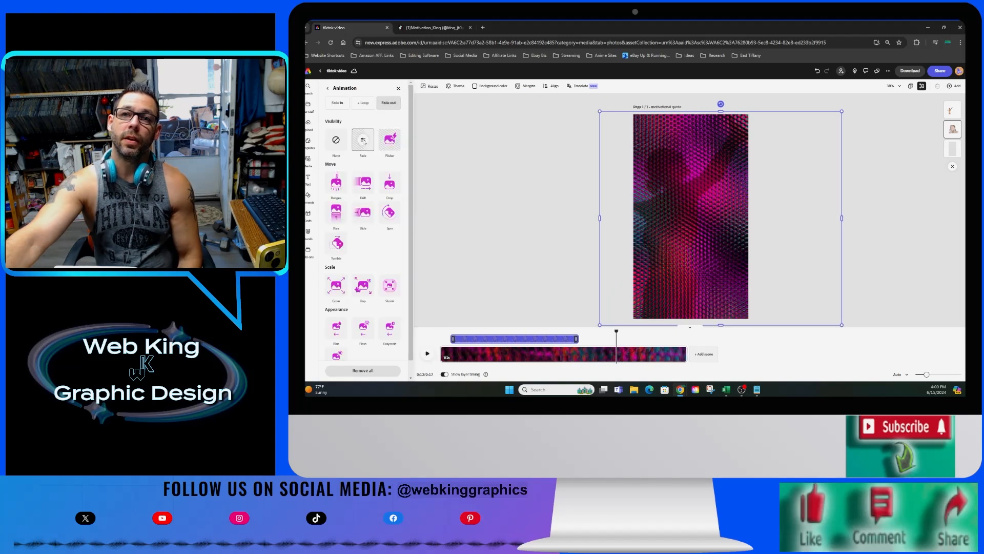
{"action": "left_click", "coordinate": [363, 140]}
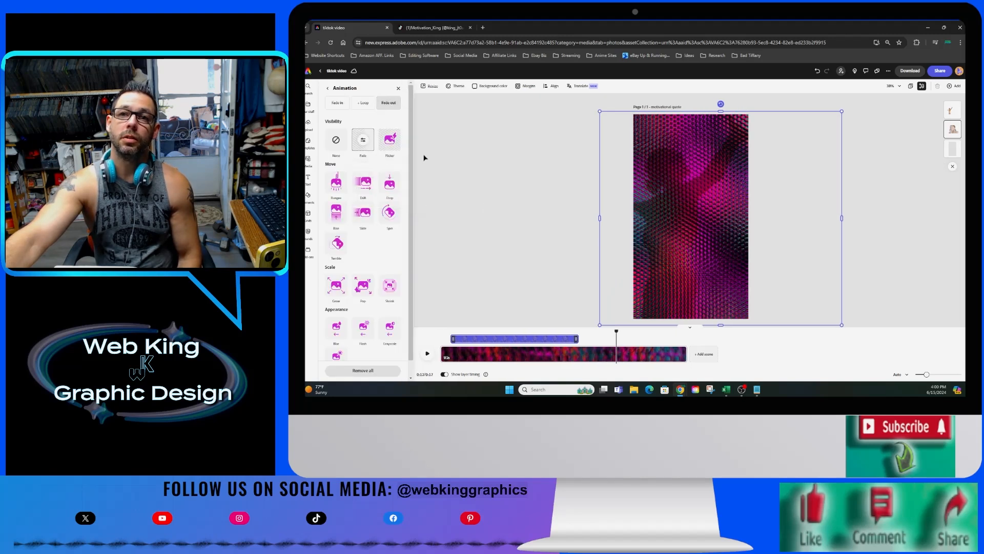
{"action": "left_click", "coordinate": [337, 102]}
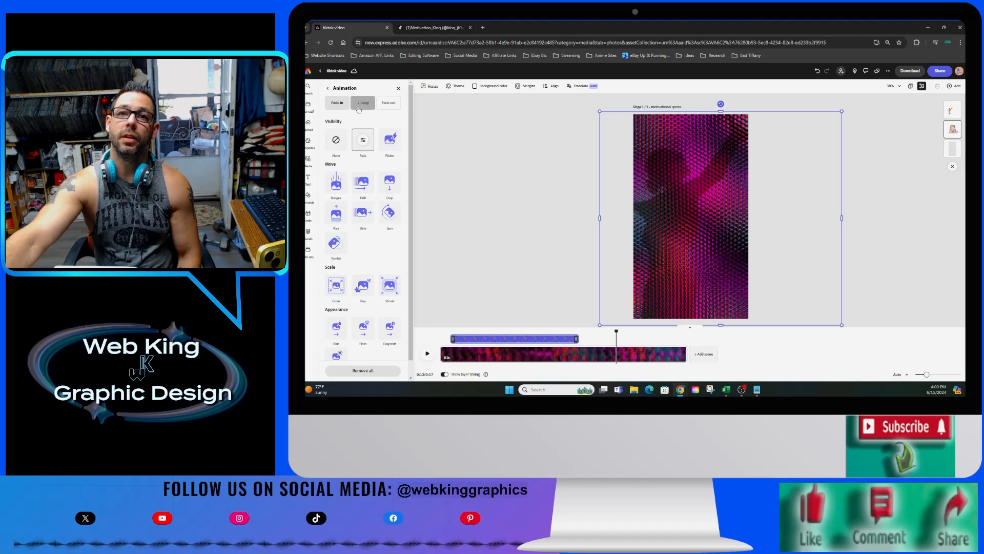
{"action": "left_click", "coordinate": [363, 102]}
{"action": "left_click", "coordinate": [341, 259]}
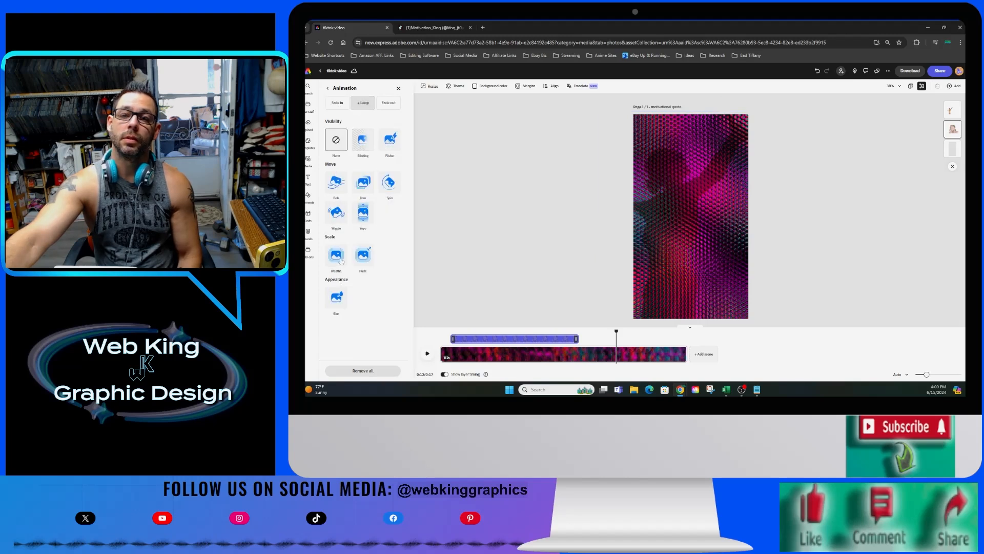
{"action": "left_click", "coordinate": [434, 336]}
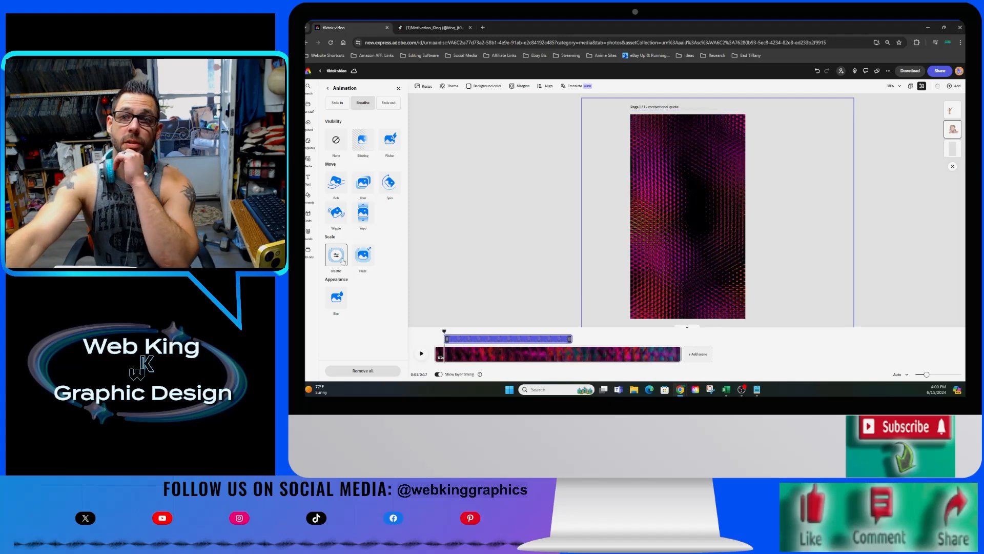
Set the smiling woman's Breathe animation to speed 22 and intensity 10, and play the video from the start.
{"action": "left_click", "coordinate": [422, 353]}
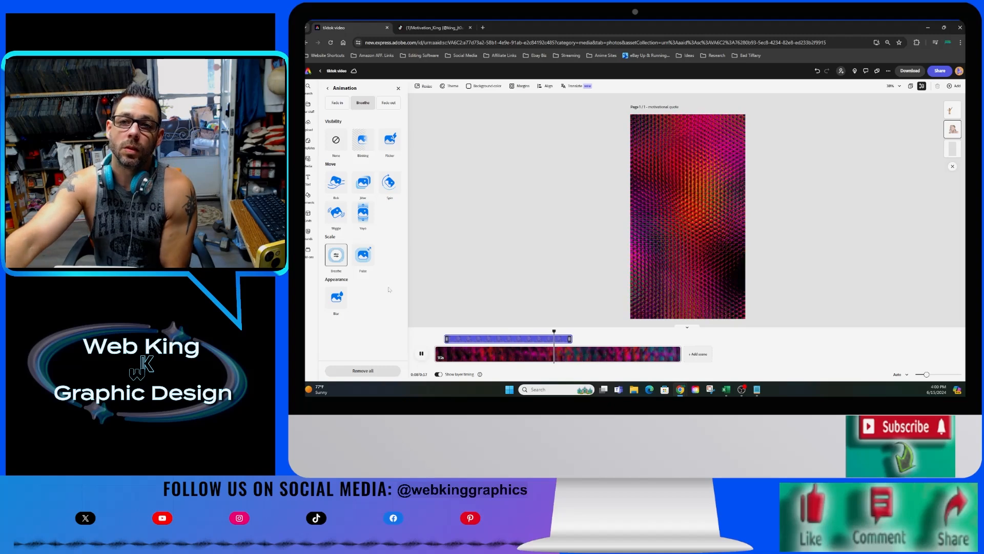
{"action": "left_click", "coordinate": [336, 256]}
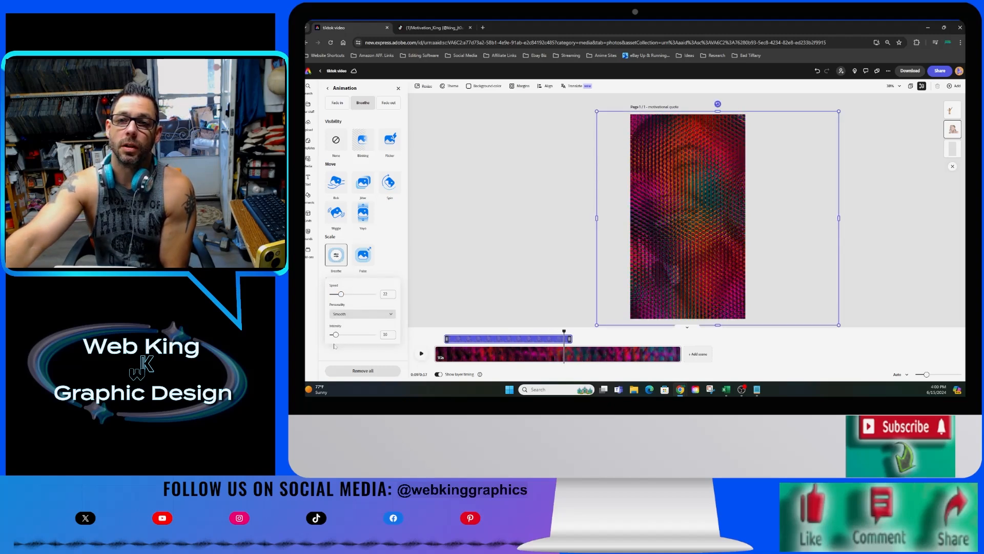
{"action": "left_click", "coordinate": [438, 332]}
{"action": "left_click", "coordinate": [422, 353]}
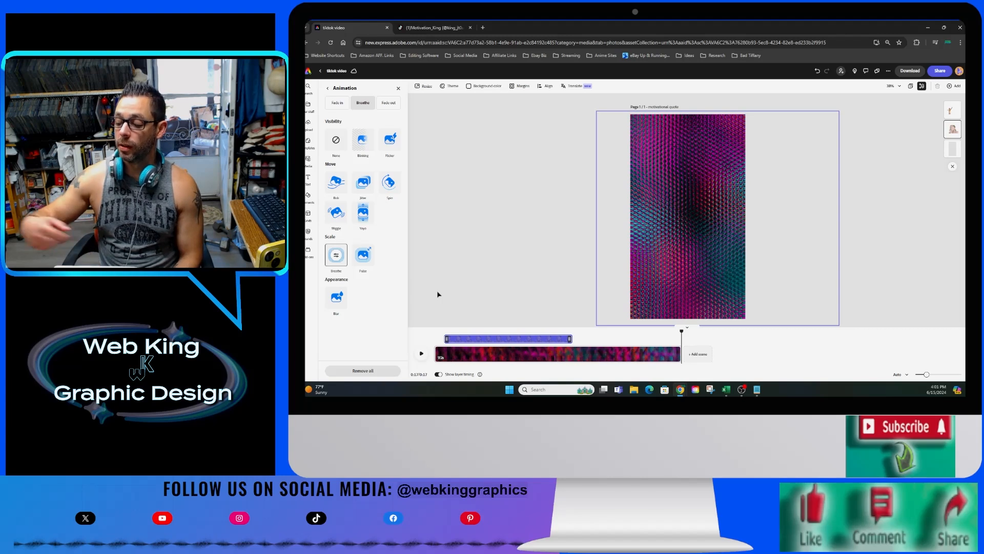
{"action": "left_click", "coordinate": [437, 336]}
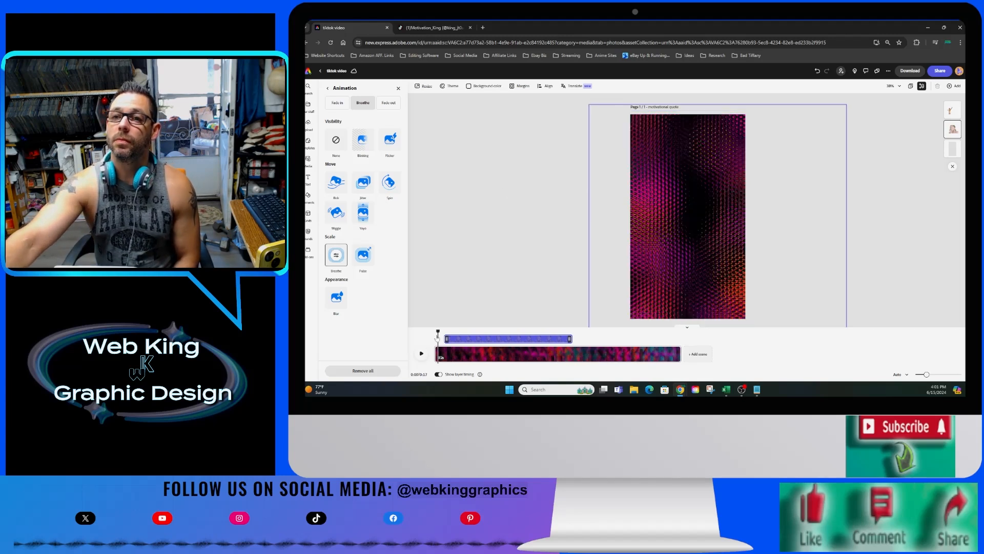
{"action": "left_click", "coordinate": [421, 354]}
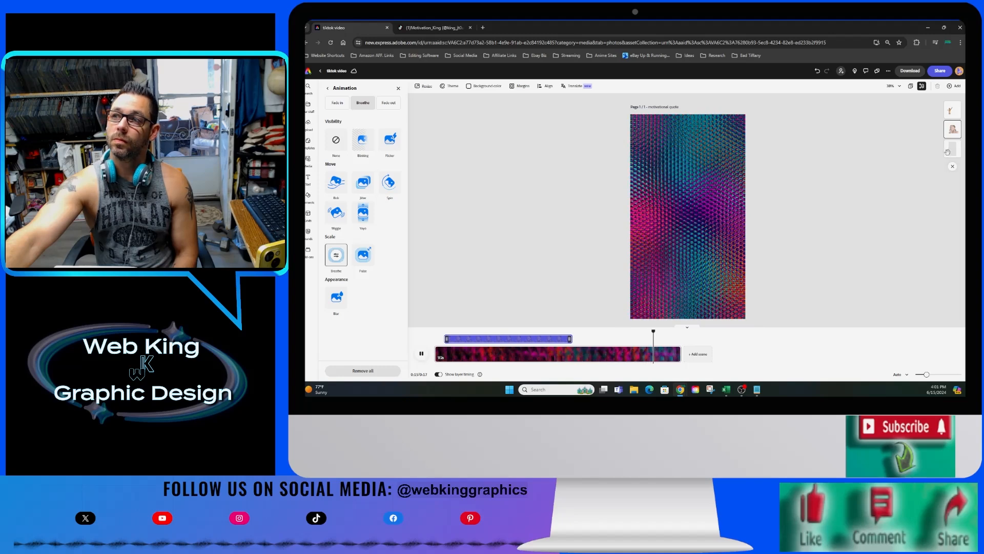
Replace the raised-arms cutout's Fade in animation with Grow, set a near-maximum duration, and preview it.
{"action": "left_click", "coordinate": [951, 113]}
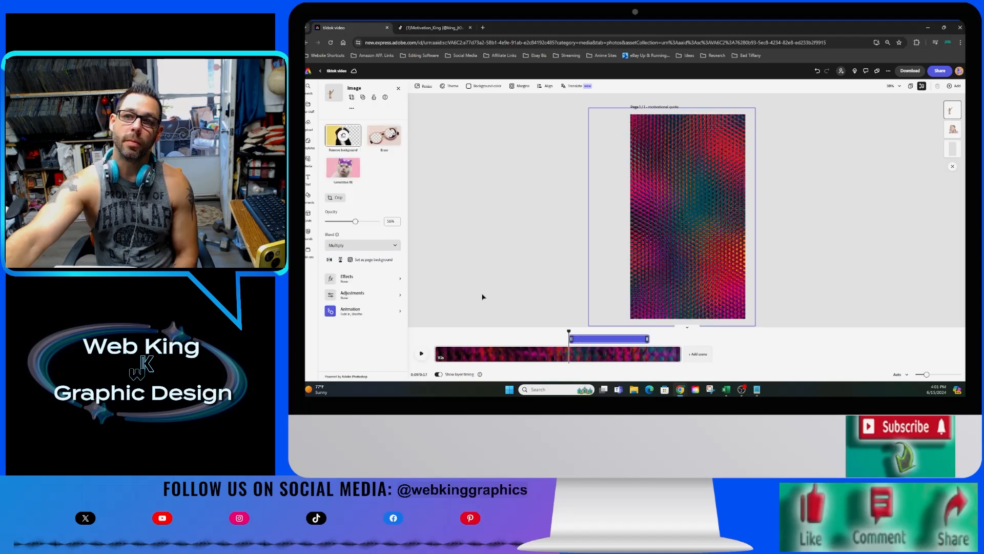
{"action": "left_click", "coordinate": [351, 310]}
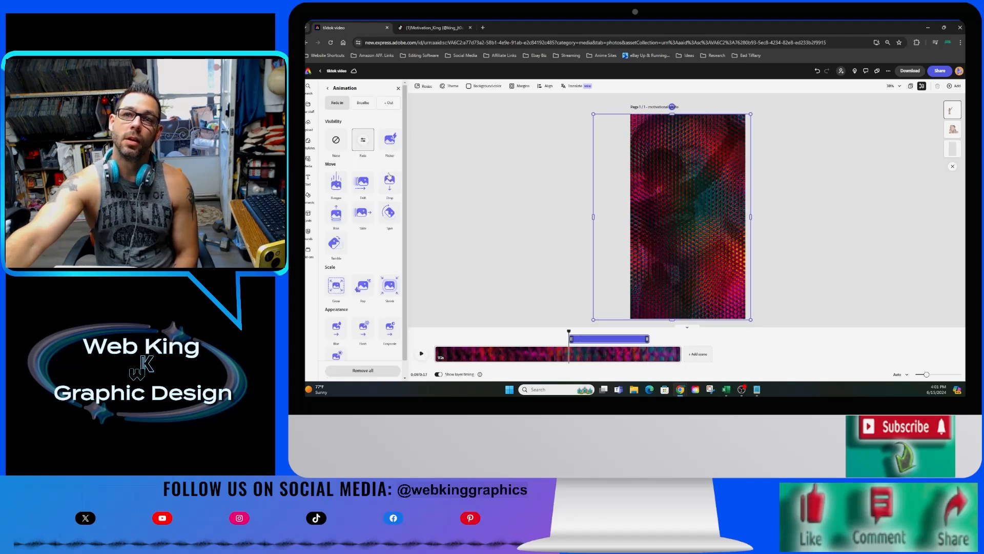
{"action": "left_click", "coordinate": [365, 105]}
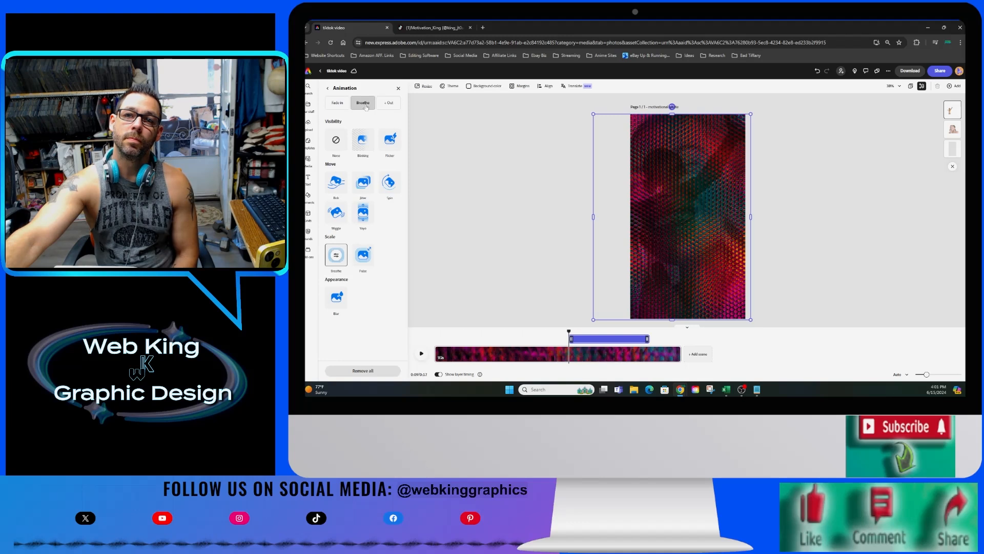
{"action": "left_click", "coordinate": [337, 103]}
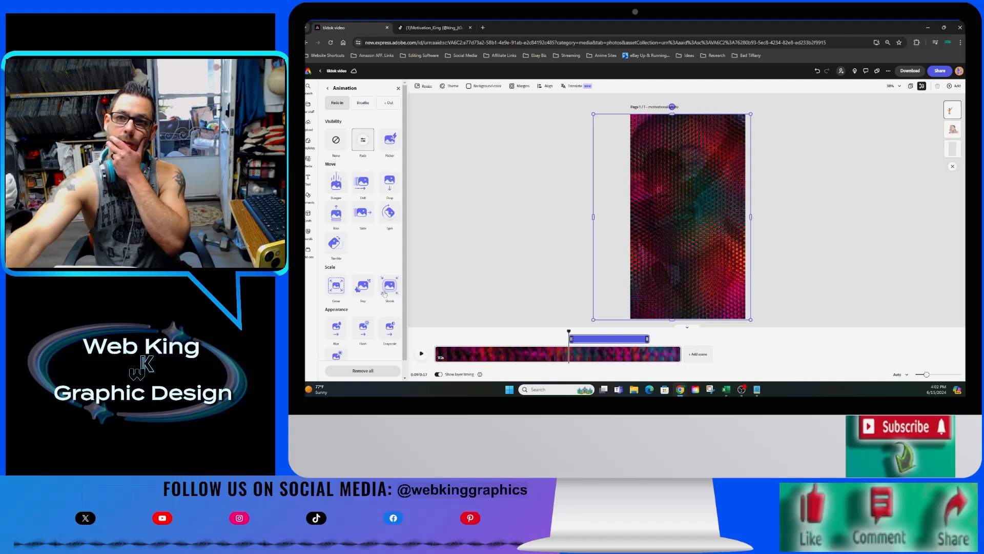
{"action": "left_click", "coordinate": [334, 288]}
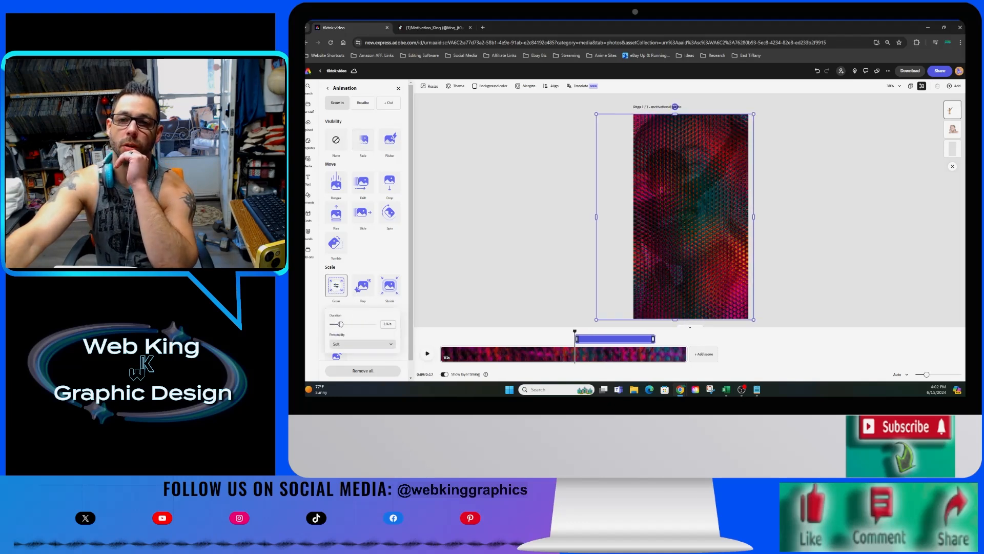
{"action": "left_click_drag", "start_coordinate": [337, 324], "coordinate": [373, 324]}
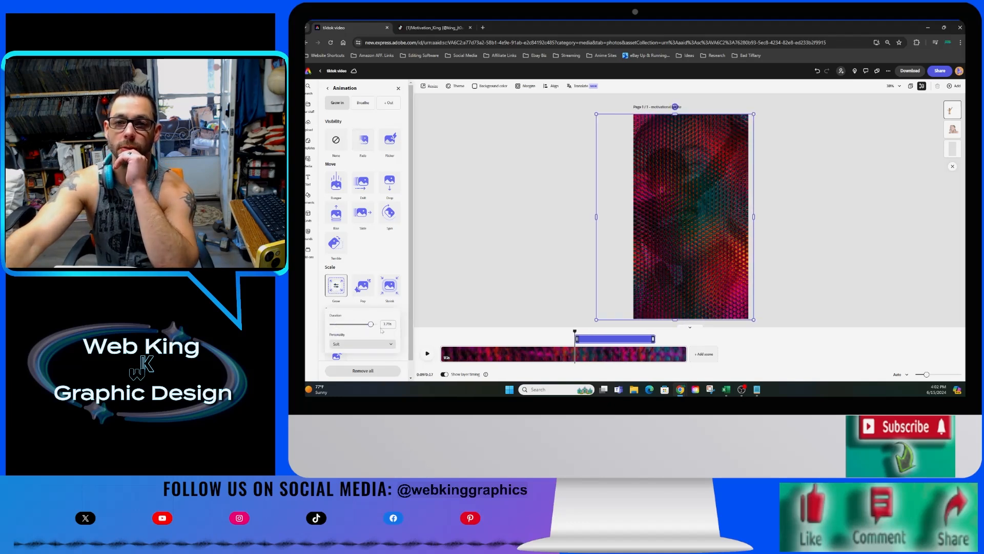
{"action": "left_click", "coordinate": [507, 283]}
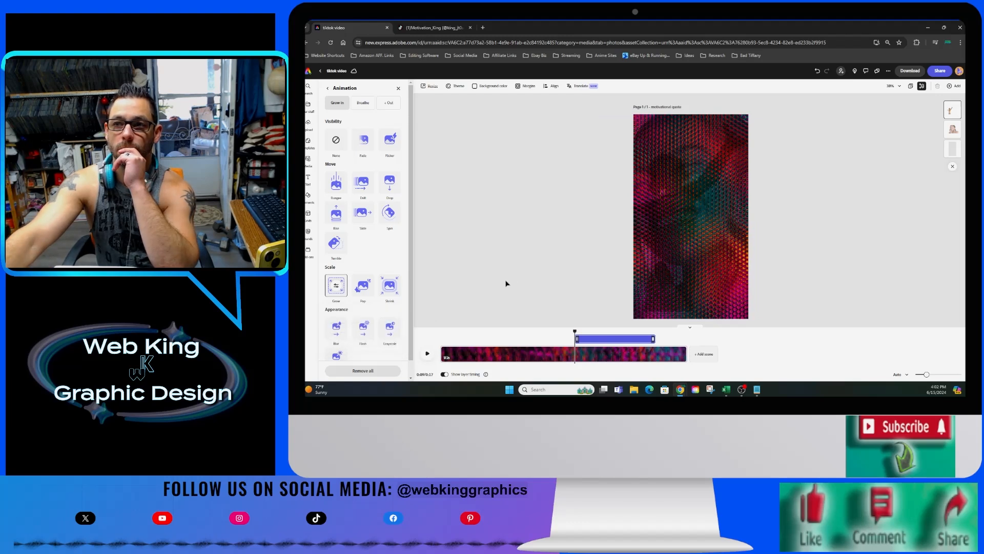
{"action": "left_click", "coordinate": [598, 284]}
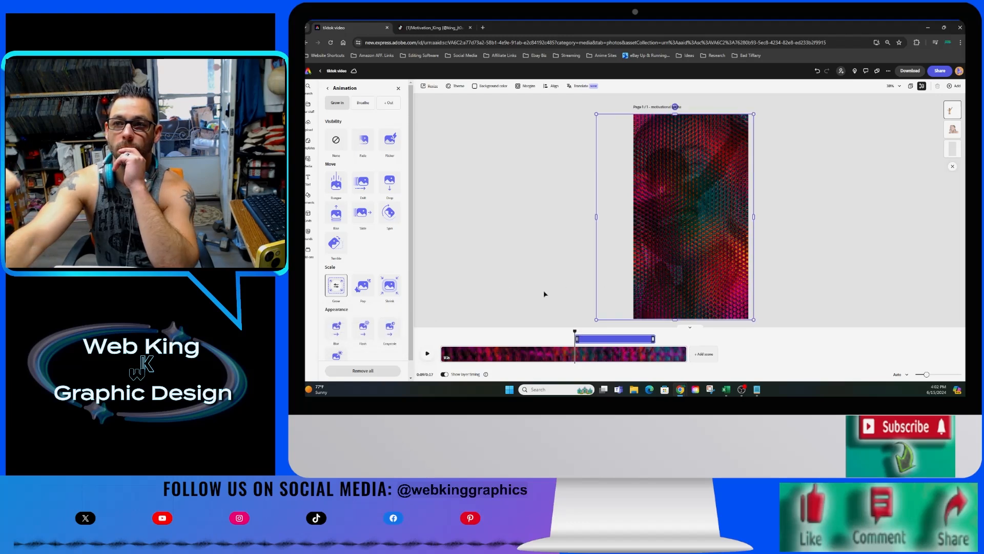
{"action": "left_click", "coordinate": [427, 354]}
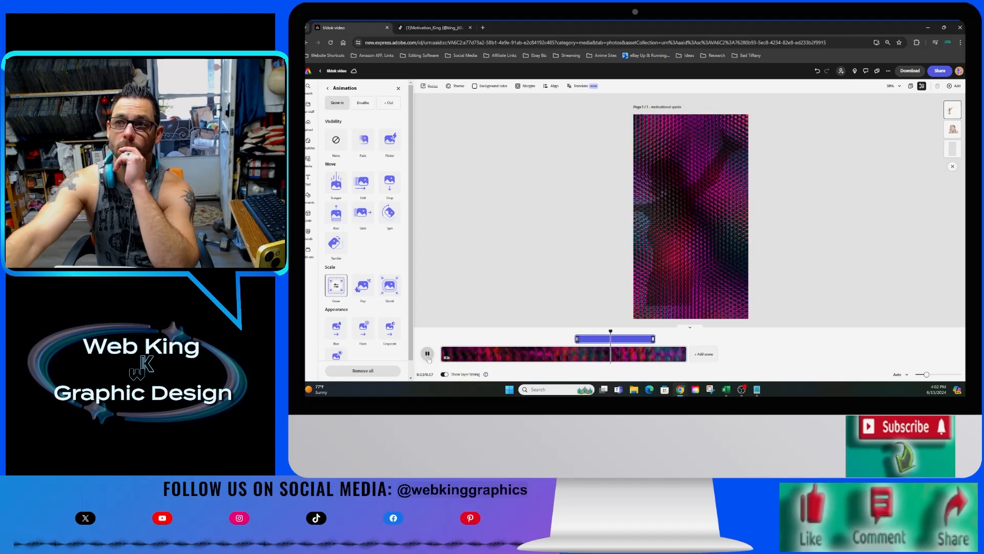
{"action": "left_click", "coordinate": [427, 353]}
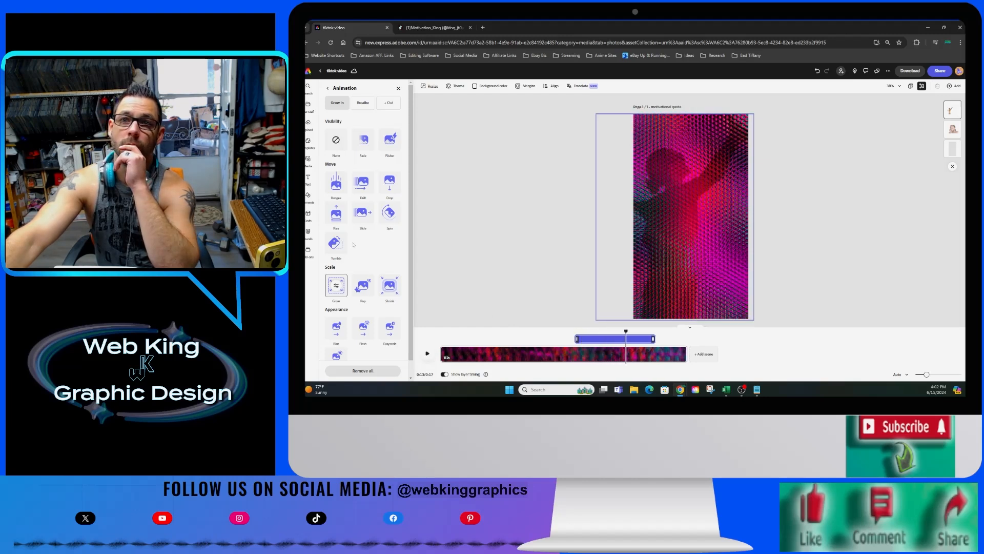
Change the raised-arms cutout's blend mode to Screen.
{"action": "left_click", "coordinate": [399, 88]}
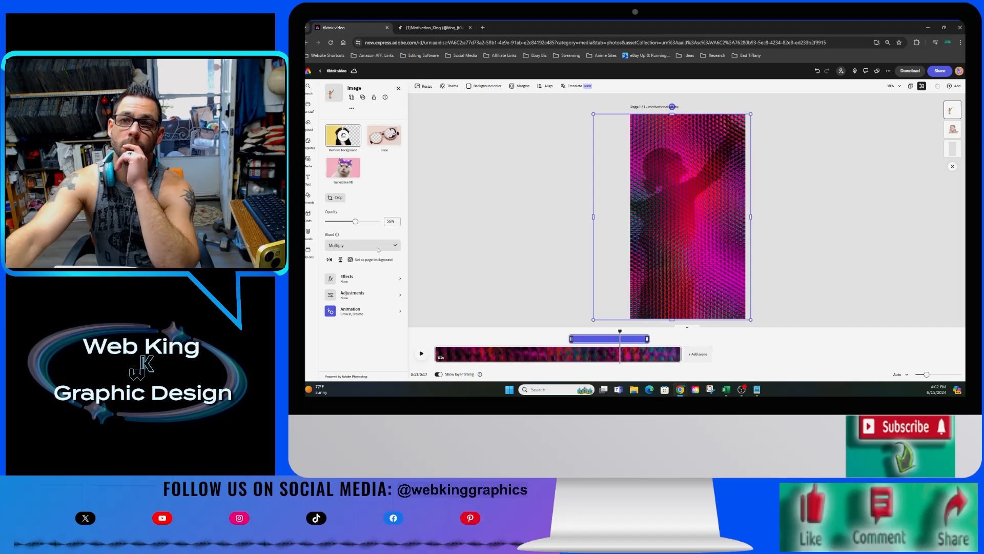
{"action": "left_click", "coordinate": [361, 246]}
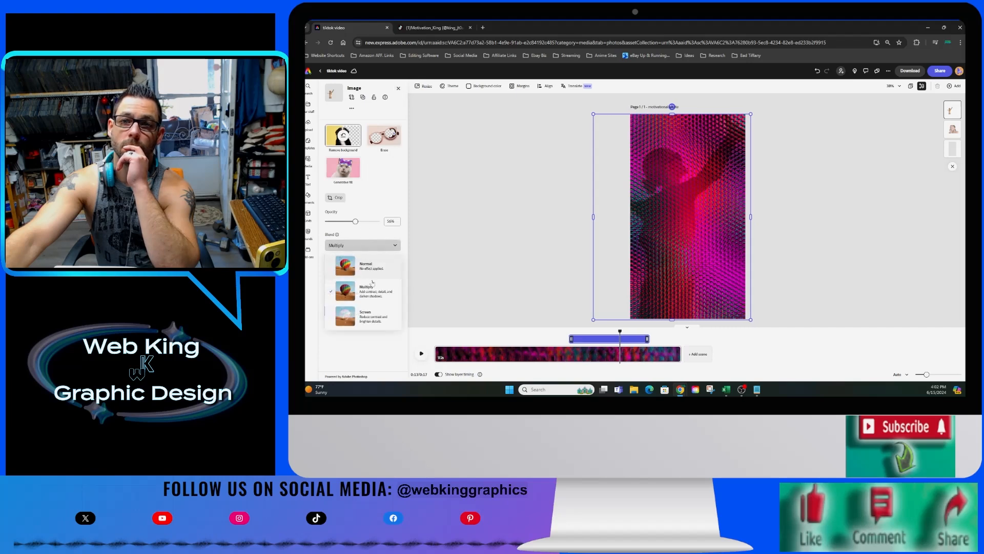
{"action": "left_click", "coordinate": [378, 318]}
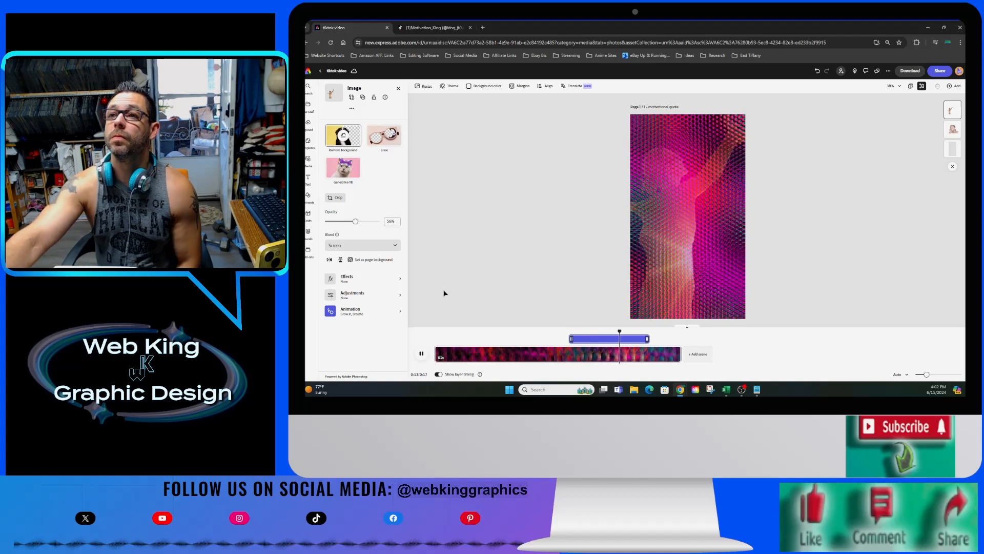
Paste a copy of the background video above all layers, set its blend mode to Multiply, and preview it.
{"action": "left_click", "coordinate": [953, 149]}
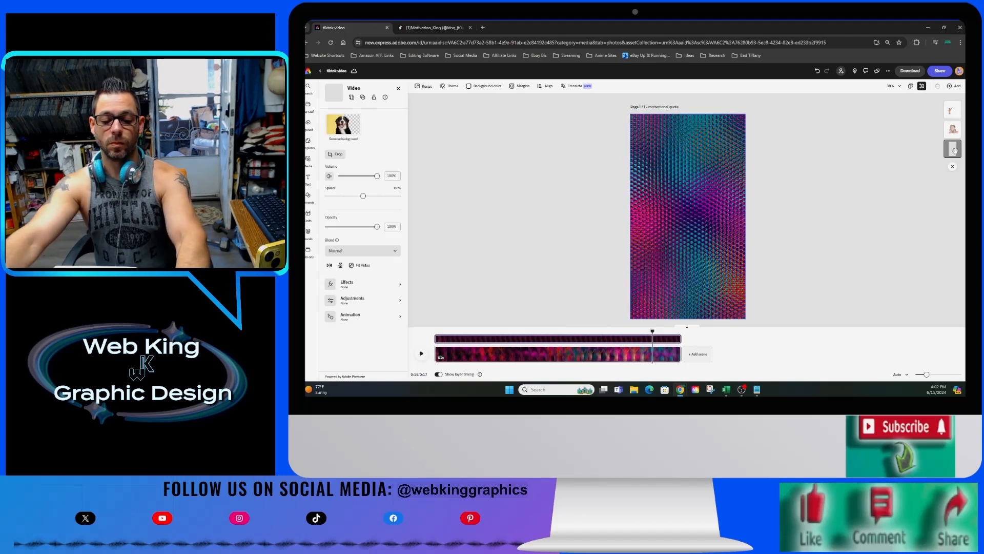
{"action": "key", "text": "ctrl+v"}
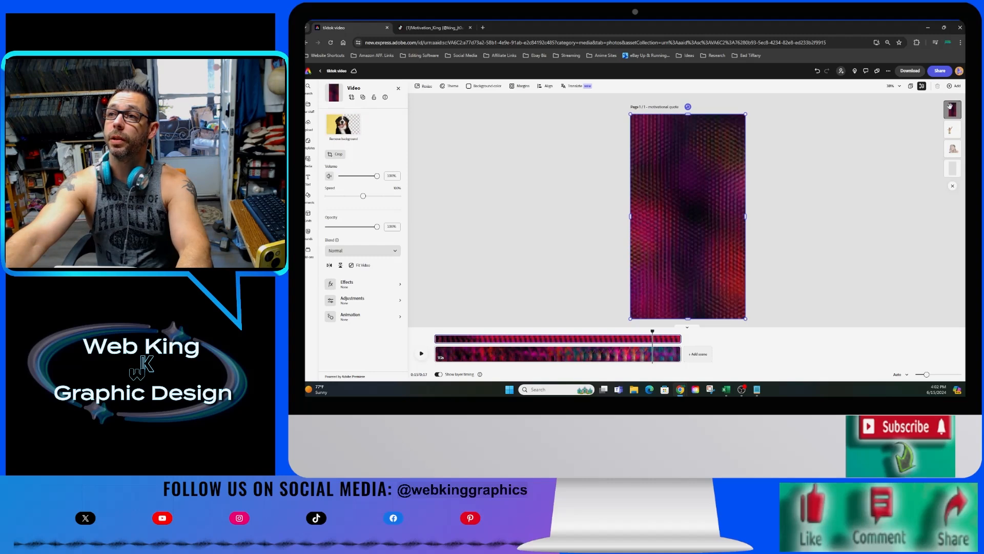
{"action": "left_click", "coordinate": [376, 251]}
{"action": "left_click", "coordinate": [387, 301]}
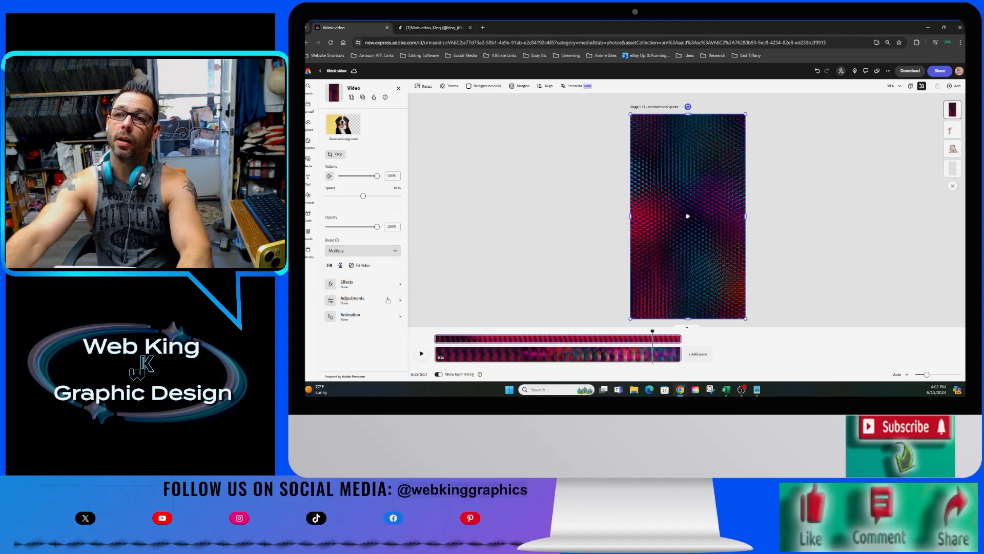
{"action": "left_click", "coordinate": [537, 329]}
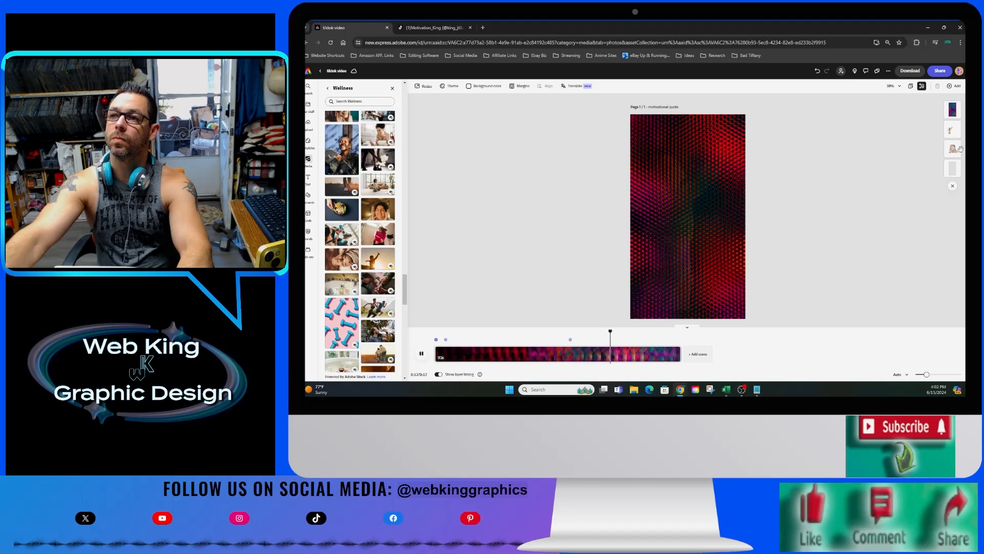
Change the top background video copy's blend mode to Screen and play the video.
{"action": "left_click", "coordinate": [953, 169]}
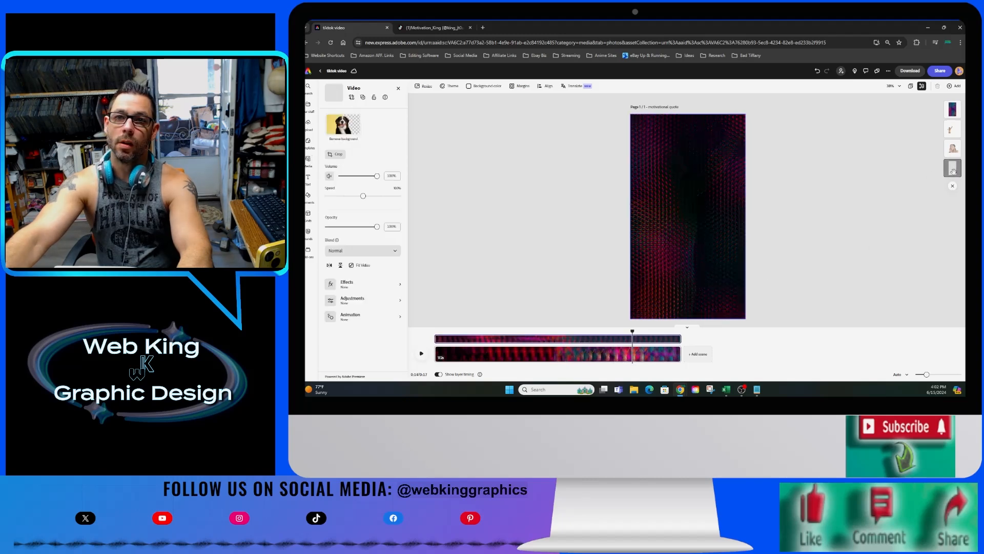
{"action": "left_click", "coordinate": [952, 110]}
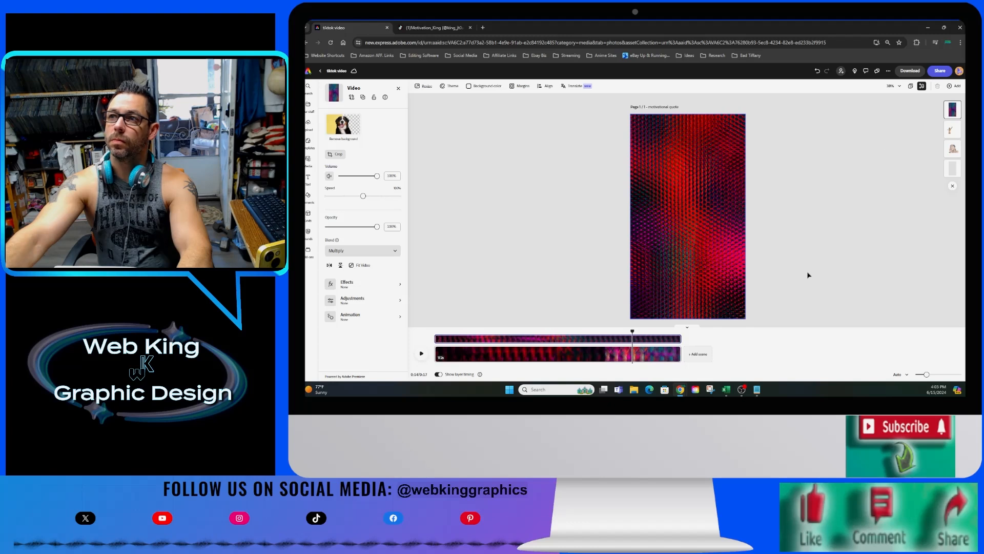
{"action": "left_click", "coordinate": [959, 168]}
{"action": "left_click", "coordinate": [948, 112]}
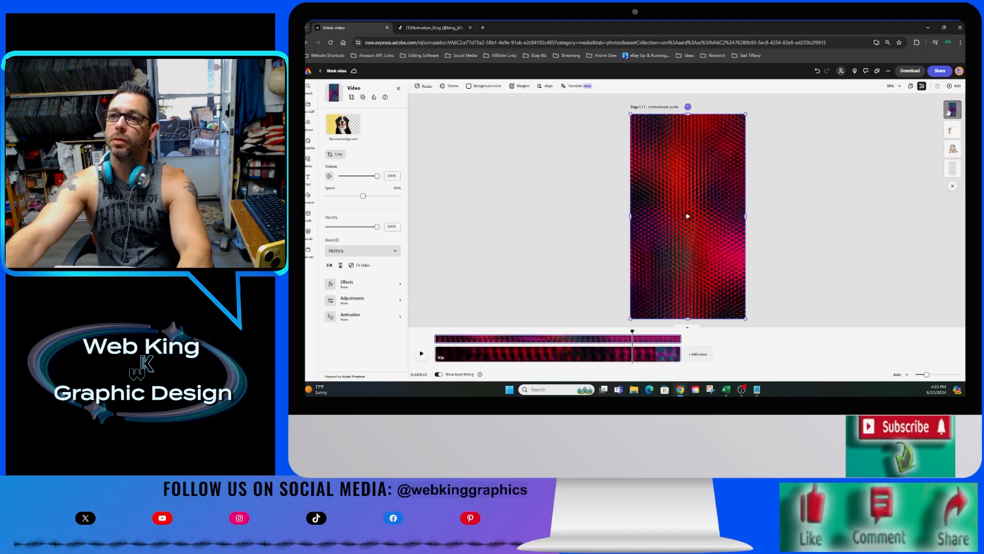
{"action": "left_click", "coordinate": [384, 251]}
{"action": "left_click", "coordinate": [381, 323]}
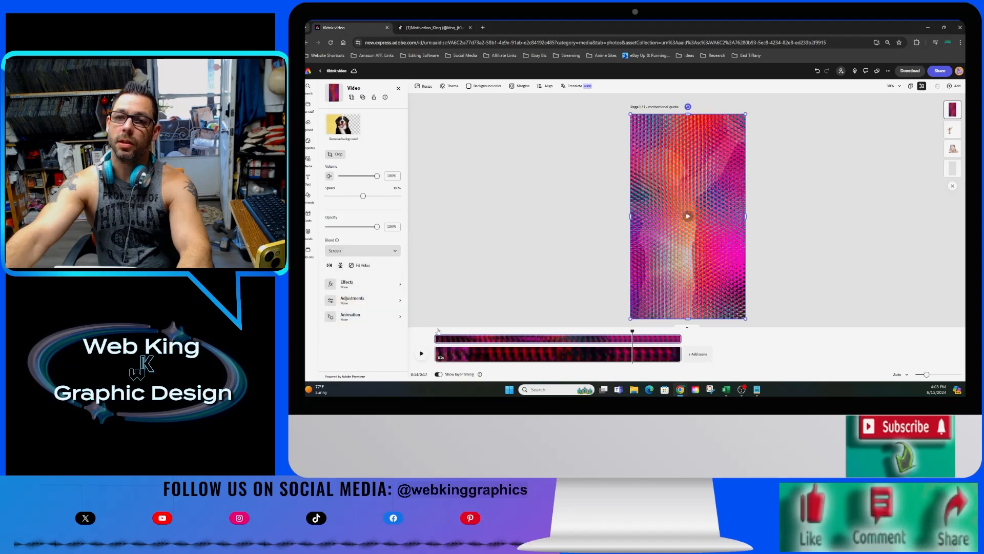
{"action": "left_click", "coordinate": [421, 353]}
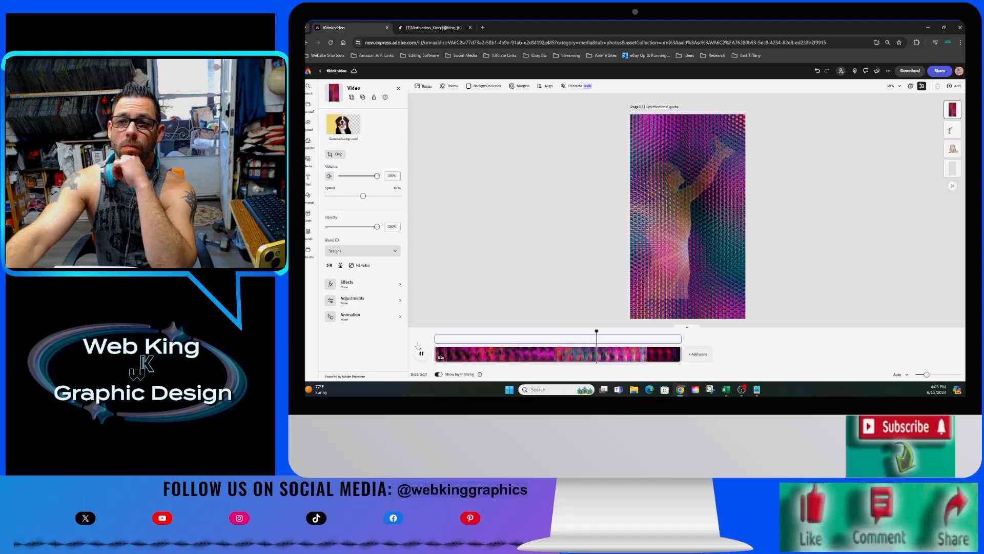
Change the smiling woman's cutout to the Screen blend mode and play the video.
{"action": "left_click", "coordinate": [953, 150]}
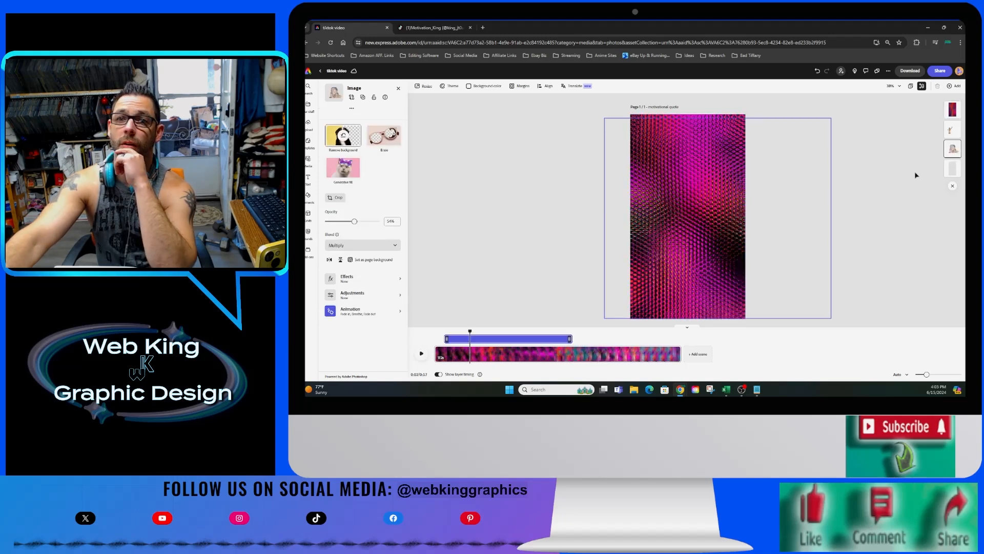
{"action": "left_click", "coordinate": [362, 245]}
{"action": "left_click", "coordinate": [374, 315]}
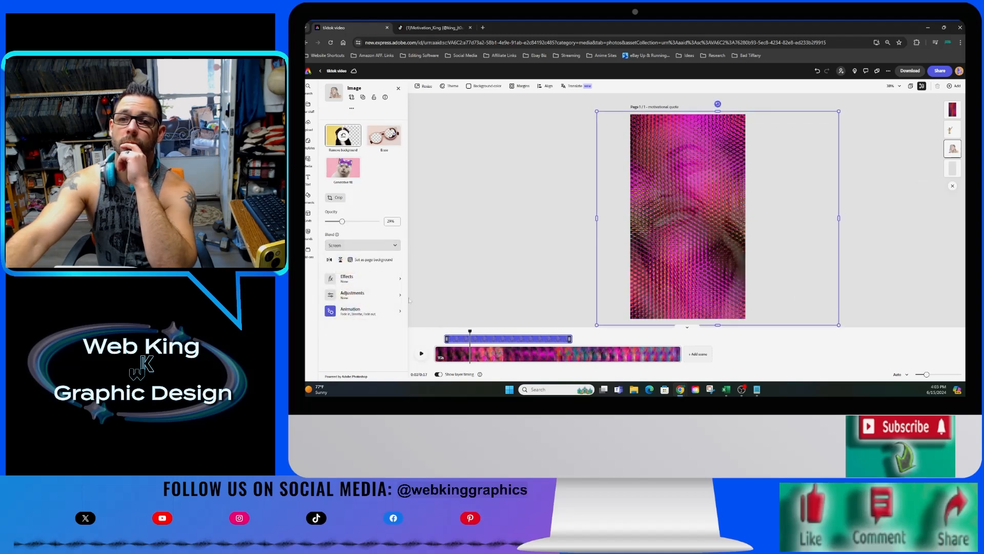
{"action": "left_click", "coordinate": [421, 354]}
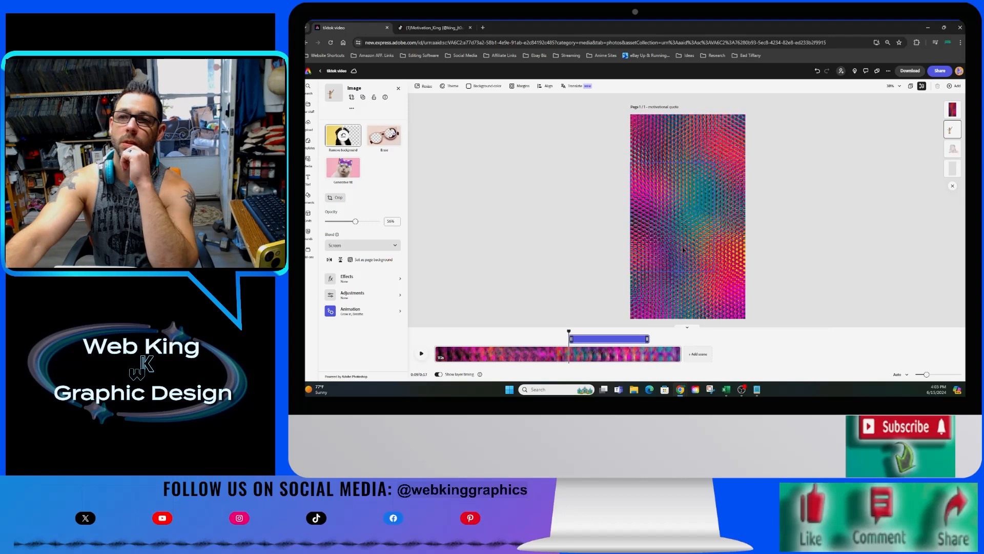
Add a Grow out animation to the raised-arms cutout, increase its duration, and preview the result.
{"action": "left_click", "coordinate": [354, 310]}
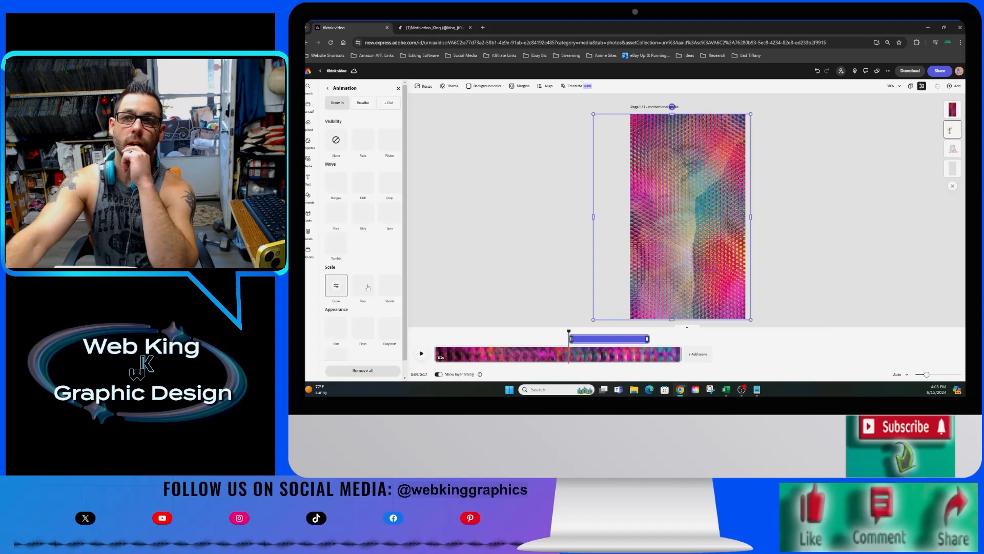
{"action": "left_click", "coordinate": [384, 102]}
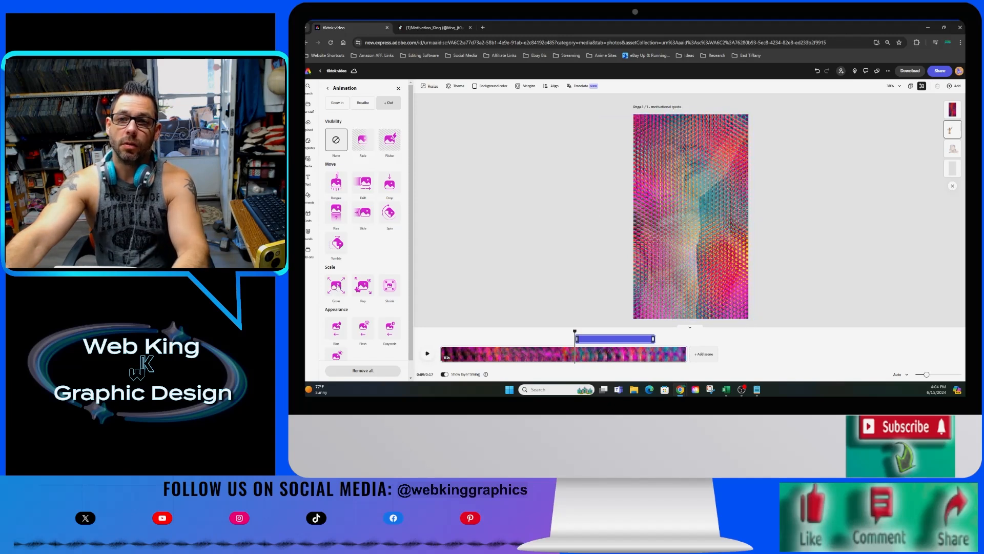
{"action": "left_click", "coordinate": [337, 286]}
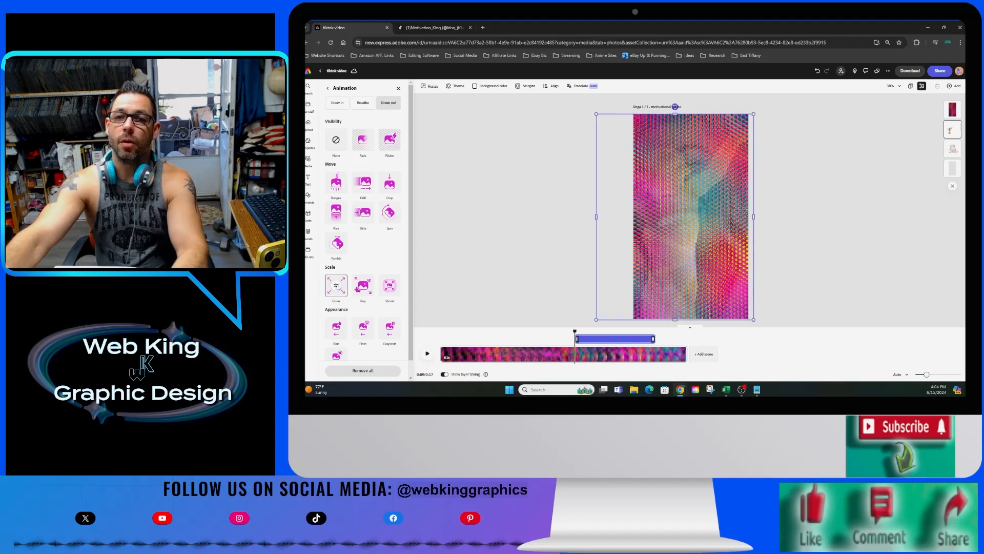
{"action": "left_click_drag", "start_coordinate": [357, 323], "coordinate": [369, 324]}
{"action": "left_click", "coordinate": [427, 353]}
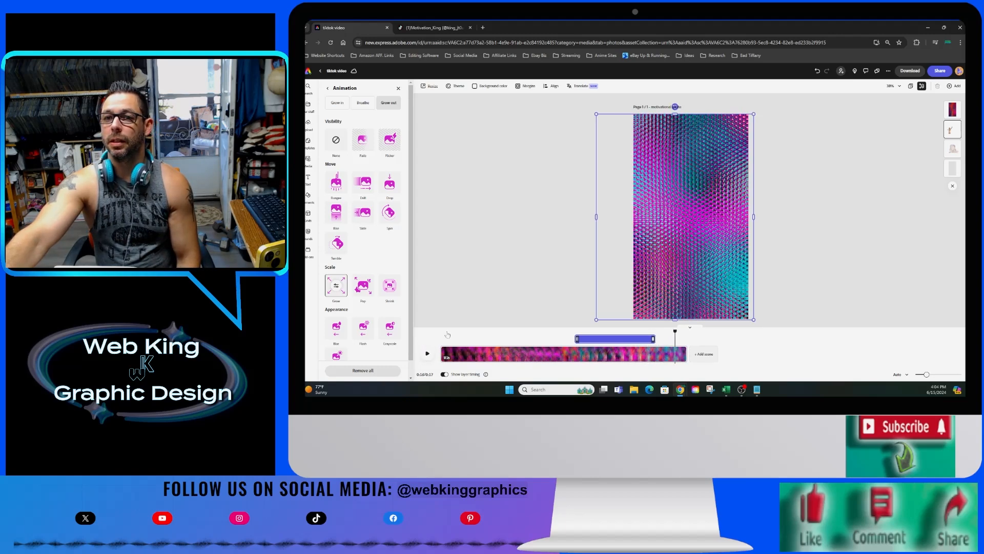
{"action": "left_click", "coordinate": [427, 353]}
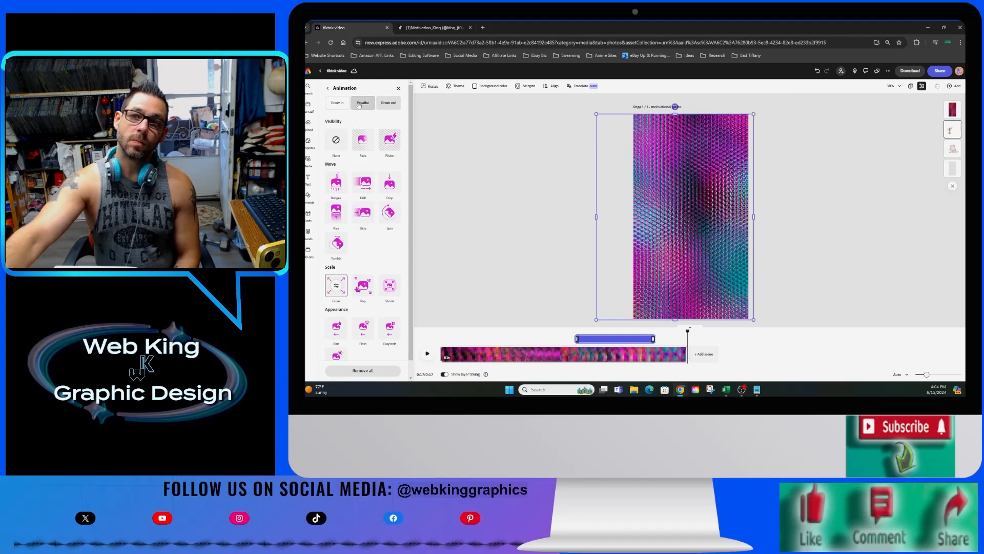
{"action": "left_click", "coordinate": [327, 89]}
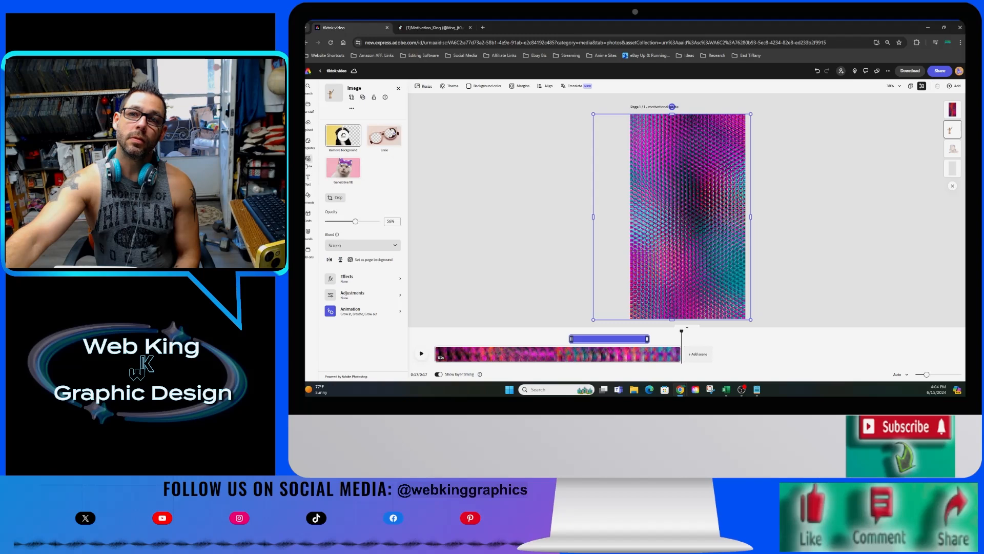
Browse the Wellness stock photos for another image, then return to the photo categories.
{"action": "left_click", "coordinate": [308, 160]}
{"action": "scroll", "coordinate": [385, 288], "scroll_direction": "down", "scroll_amount": 3}
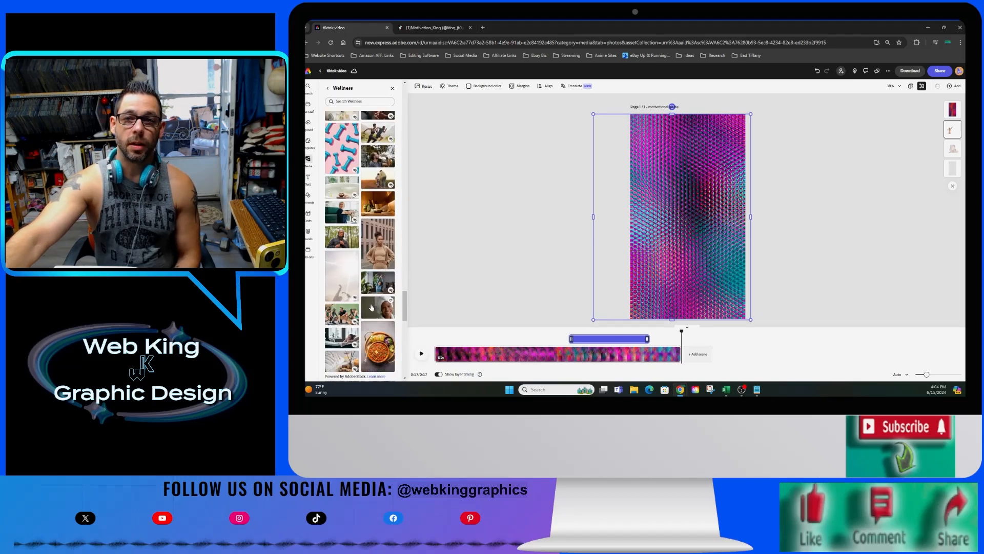
{"action": "scroll", "coordinate": [372, 308], "scroll_direction": "down", "scroll_amount": 2}
{"action": "scroll", "coordinate": [371, 307], "scroll_direction": "down", "scroll_amount": 3}
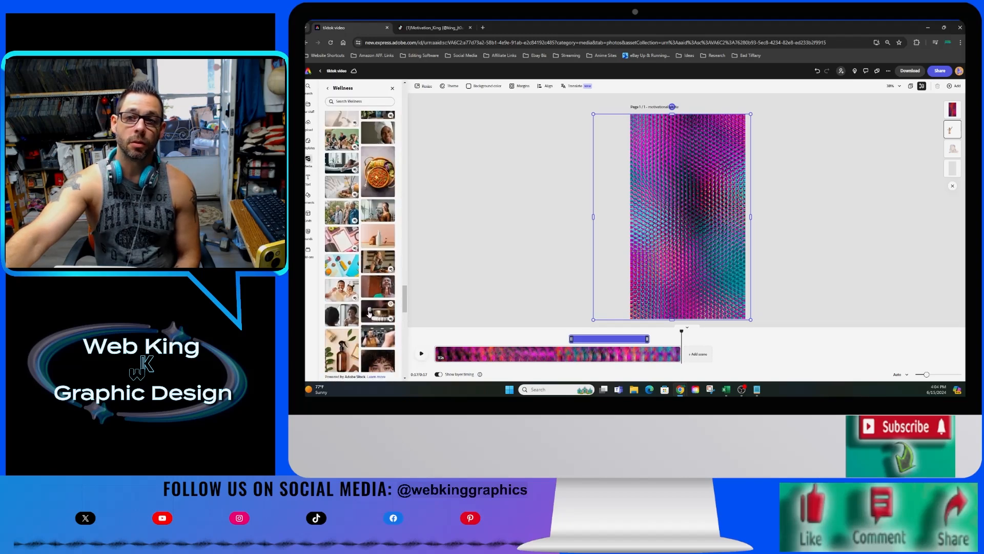
{"action": "scroll", "coordinate": [369, 317], "scroll_direction": "down", "scroll_amount": 3}
{"action": "scroll", "coordinate": [369, 317], "scroll_direction": "down", "scroll_amount": 3}
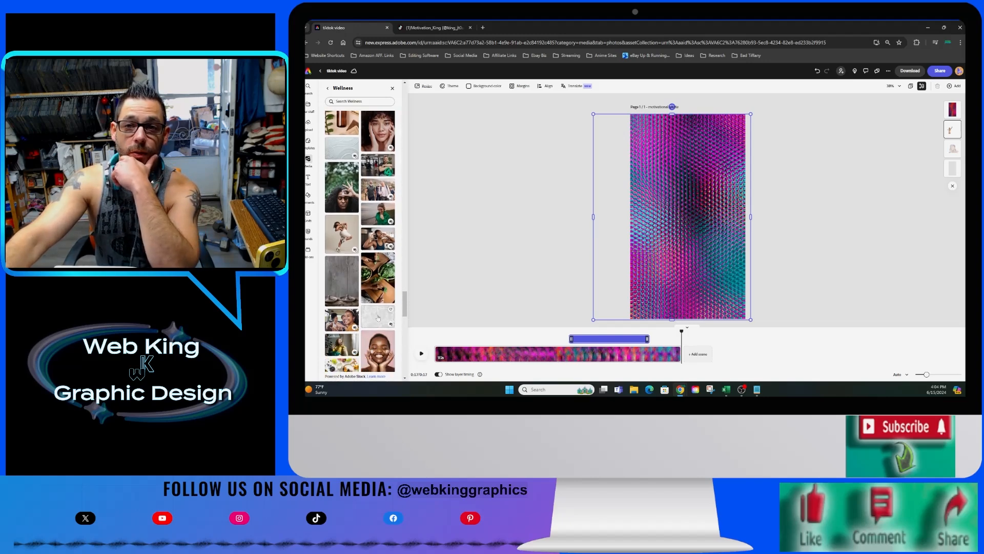
{"action": "scroll", "coordinate": [378, 317], "scroll_direction": "down", "scroll_amount": 3}
{"action": "scroll", "coordinate": [377, 318], "scroll_direction": "down", "scroll_amount": 3}
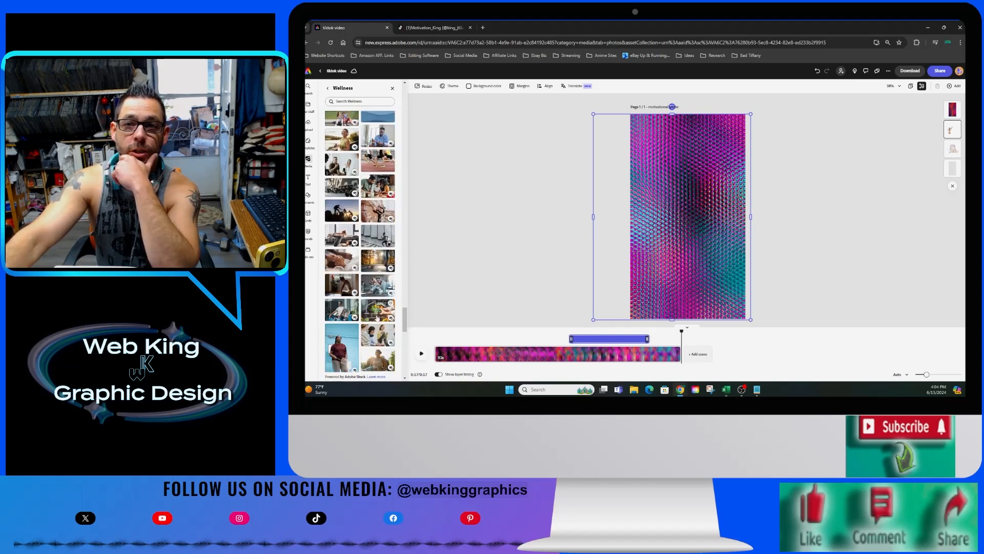
{"action": "scroll", "coordinate": [377, 318], "scroll_direction": "down", "scroll_amount": 3}
{"action": "scroll", "coordinate": [377, 317], "scroll_direction": "down", "scroll_amount": 3}
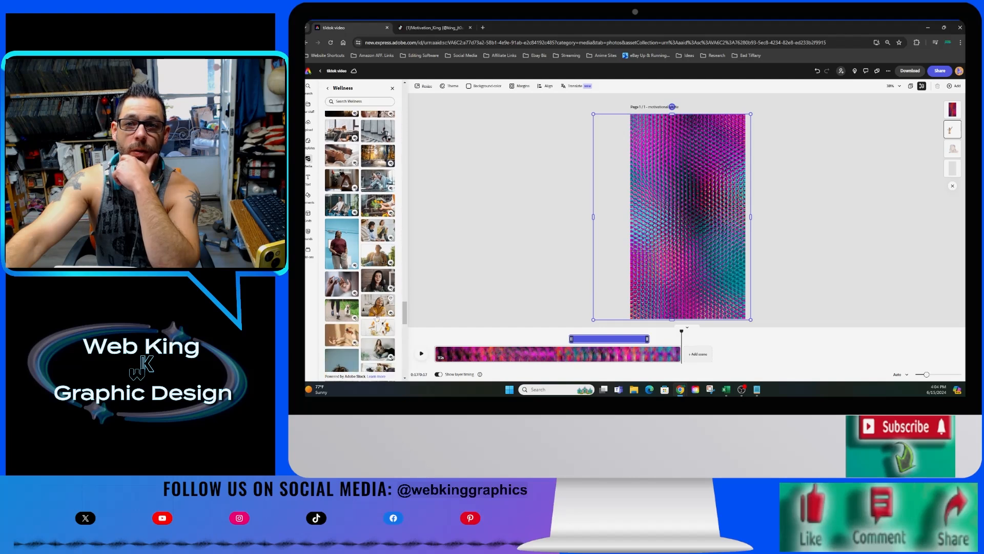
{"action": "scroll", "coordinate": [377, 316], "scroll_direction": "down", "scroll_amount": 2}
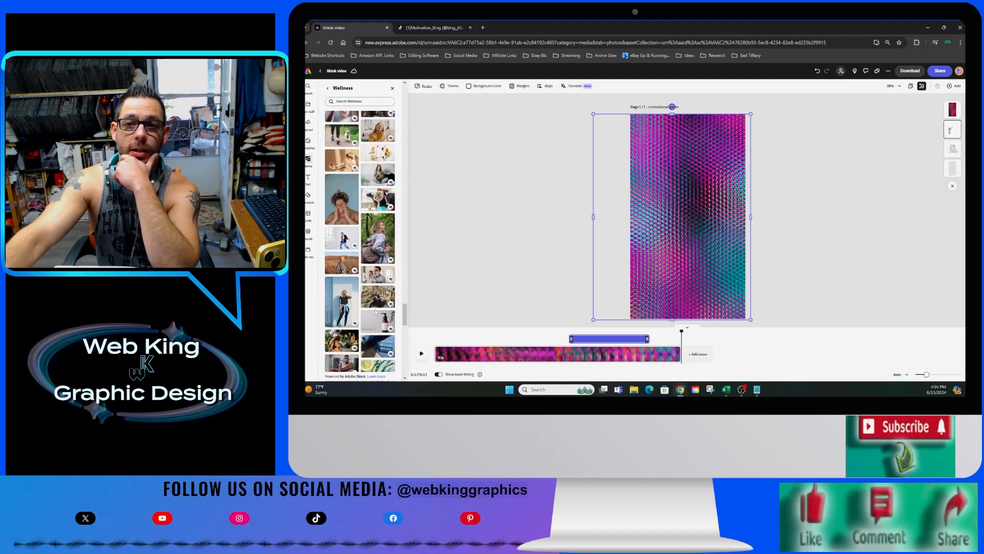
{"action": "scroll", "coordinate": [376, 311], "scroll_direction": "down", "scroll_amount": 1}
{"action": "scroll", "coordinate": [375, 311], "scroll_direction": "down", "scroll_amount": 1}
{"action": "scroll", "coordinate": [375, 312], "scroll_direction": "down", "scroll_amount": 1}
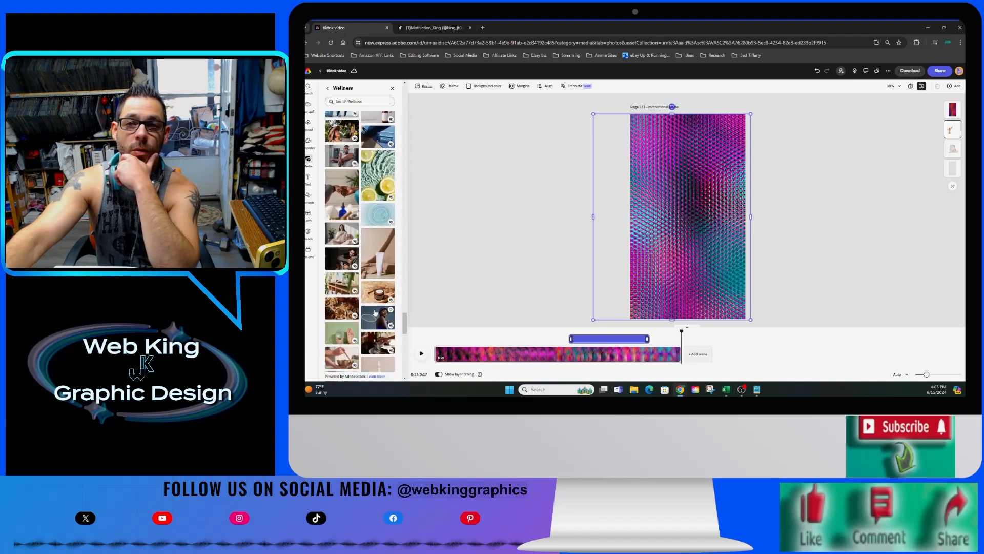
{"action": "scroll", "coordinate": [377, 315], "scroll_direction": "down", "scroll_amount": 2}
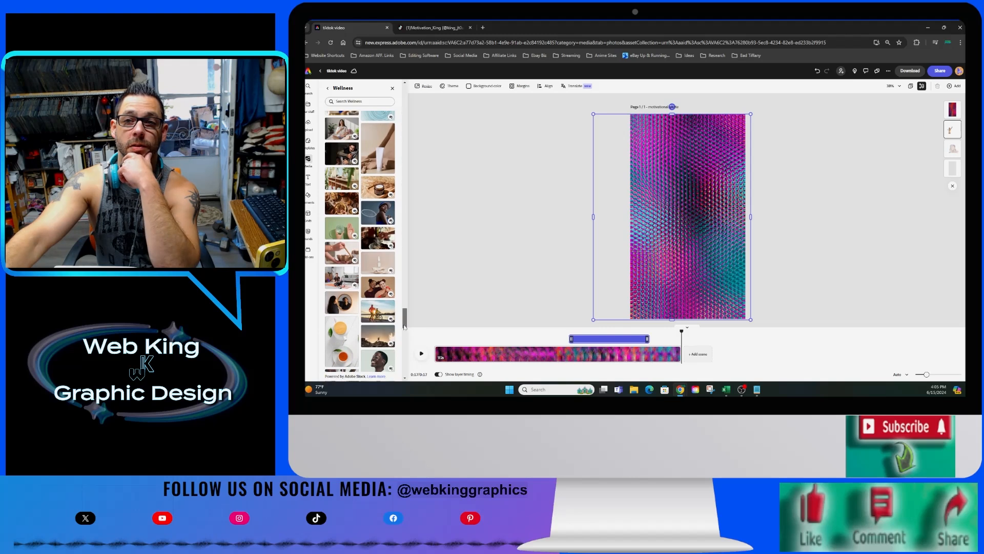
{"action": "left_click_drag", "start_coordinate": [404, 327], "coordinate": [405, 329]}
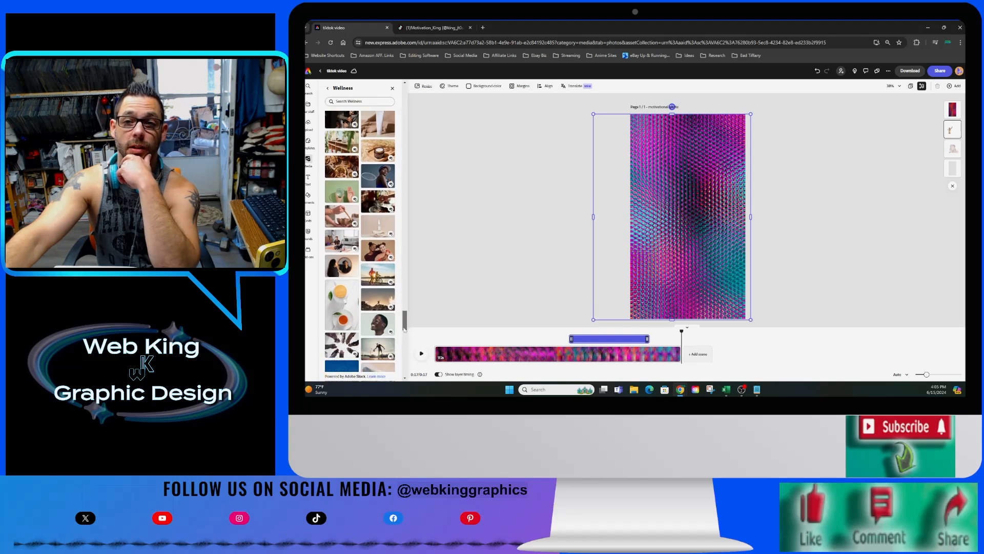
{"action": "scroll", "coordinate": [405, 330], "scroll_direction": "down", "scroll_amount": 2}
{"action": "scroll", "coordinate": [404, 335], "scroll_direction": "down", "scroll_amount": 1}
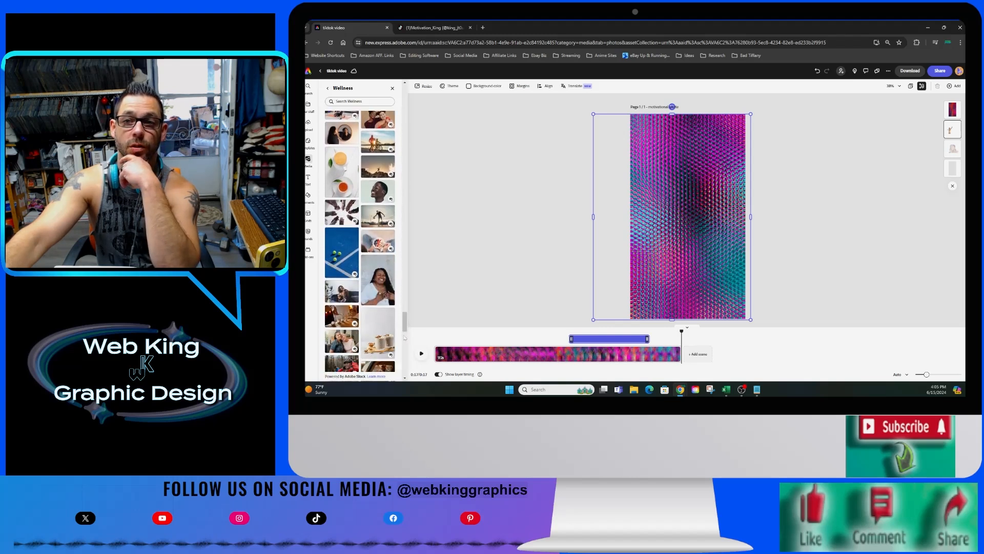
{"action": "scroll", "coordinate": [405, 334], "scroll_direction": "down", "scroll_amount": 1}
{"action": "scroll", "coordinate": [405, 334], "scroll_direction": "down", "scroll_amount": 1}
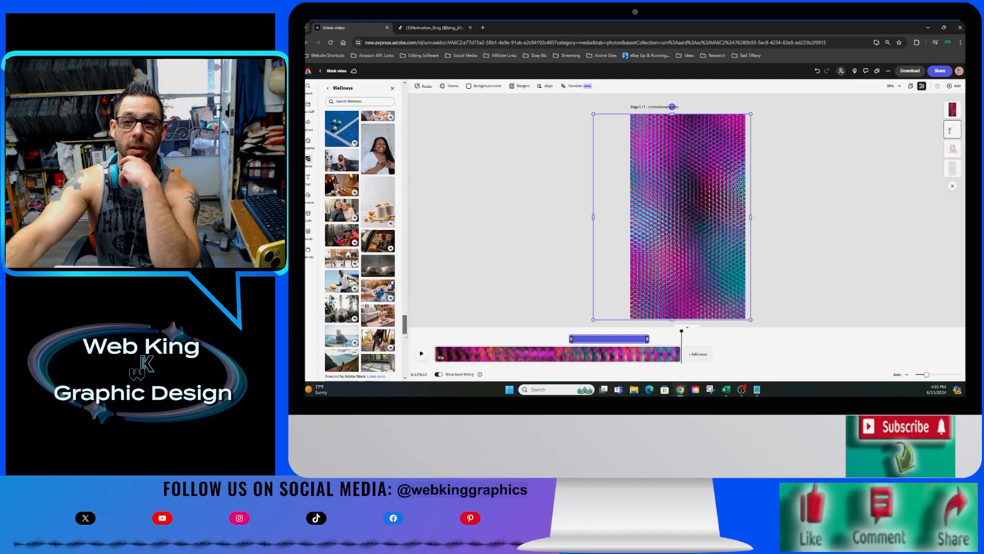
{"action": "scroll", "coordinate": [404, 333], "scroll_direction": "down", "scroll_amount": 1}
{"action": "scroll", "coordinate": [405, 334], "scroll_direction": "down", "scroll_amount": 1}
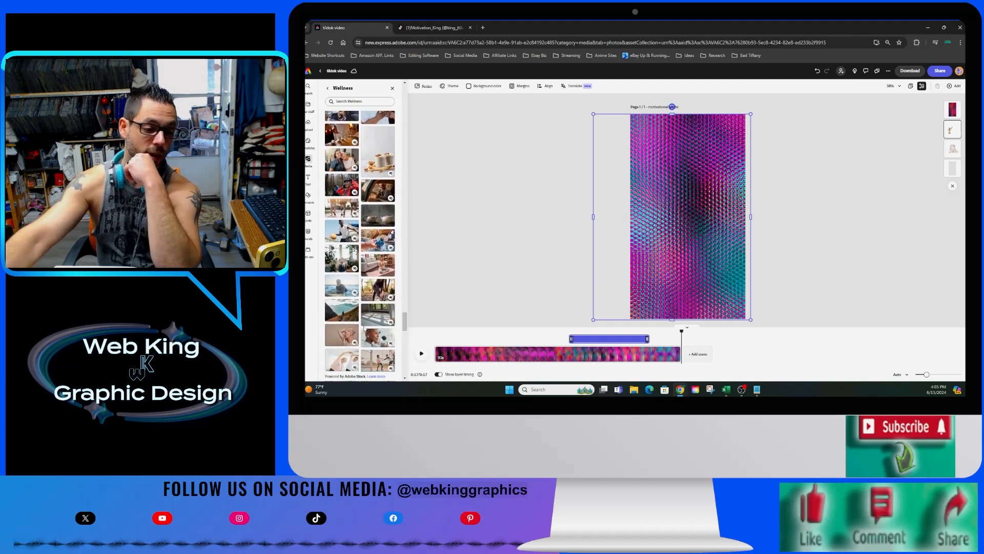
{"action": "scroll", "coordinate": [344, 325], "scroll_direction": "down", "scroll_amount": 6}
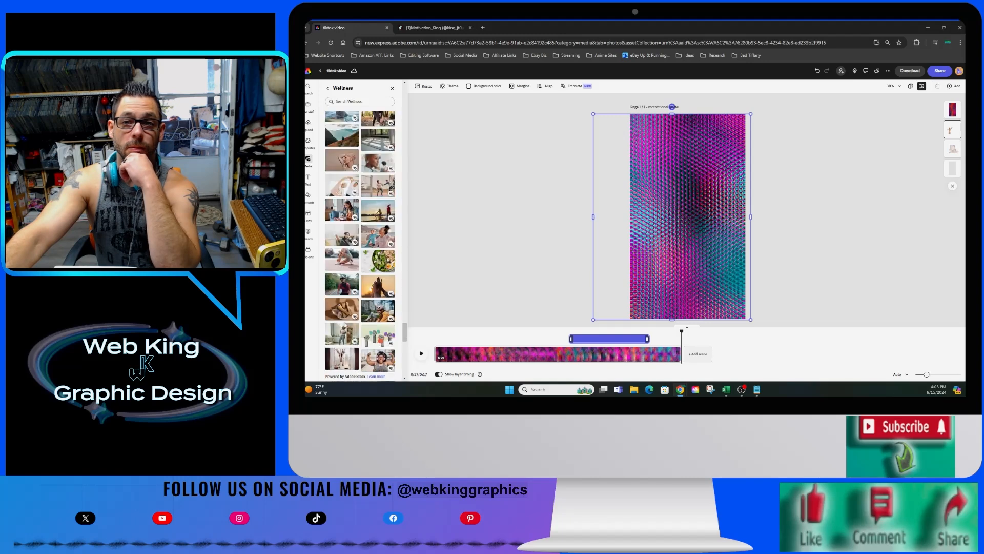
{"action": "scroll", "coordinate": [348, 323], "scroll_direction": "down", "scroll_amount": 6}
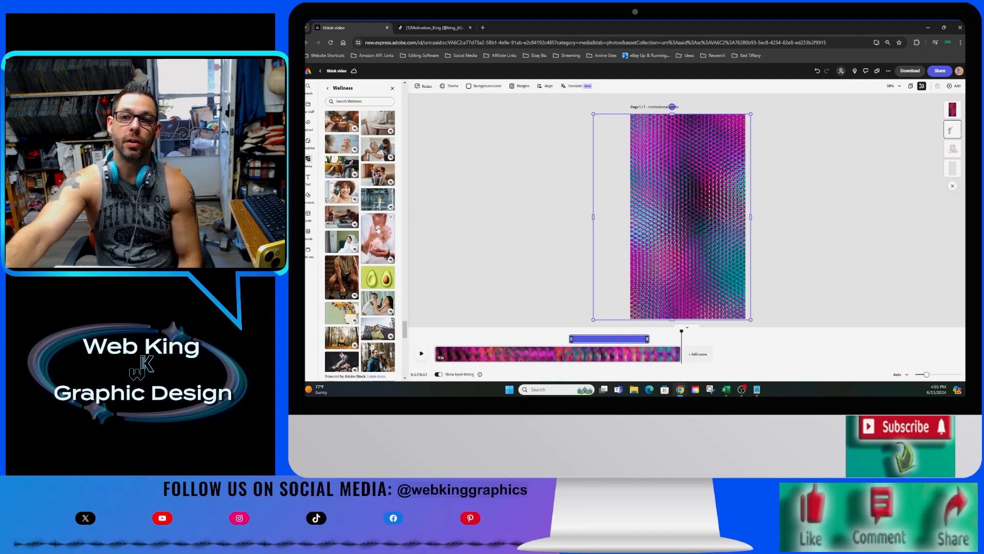
{"action": "scroll", "coordinate": [378, 229], "scroll_direction": "down", "scroll_amount": 4}
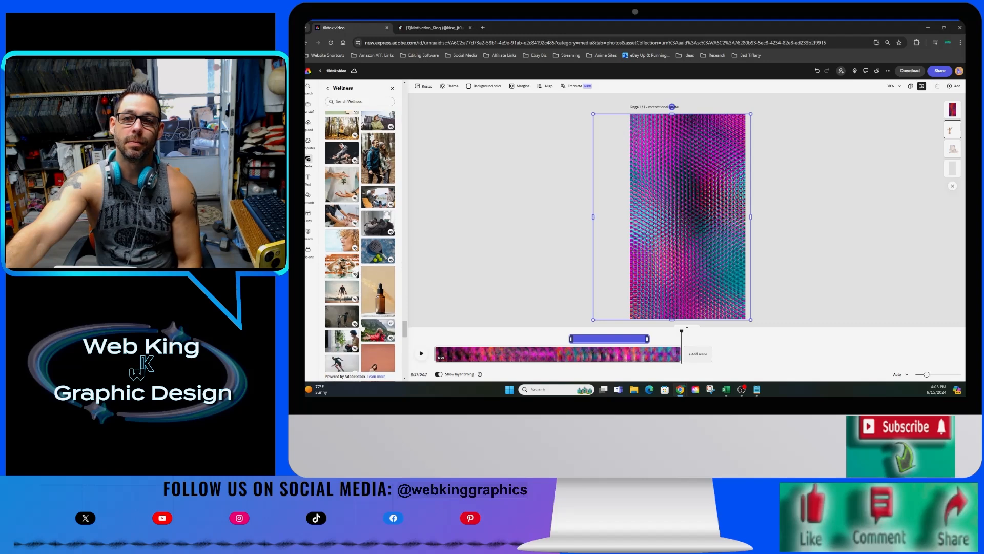
{"action": "scroll", "coordinate": [361, 308], "scroll_direction": "down", "scroll_amount": 6}
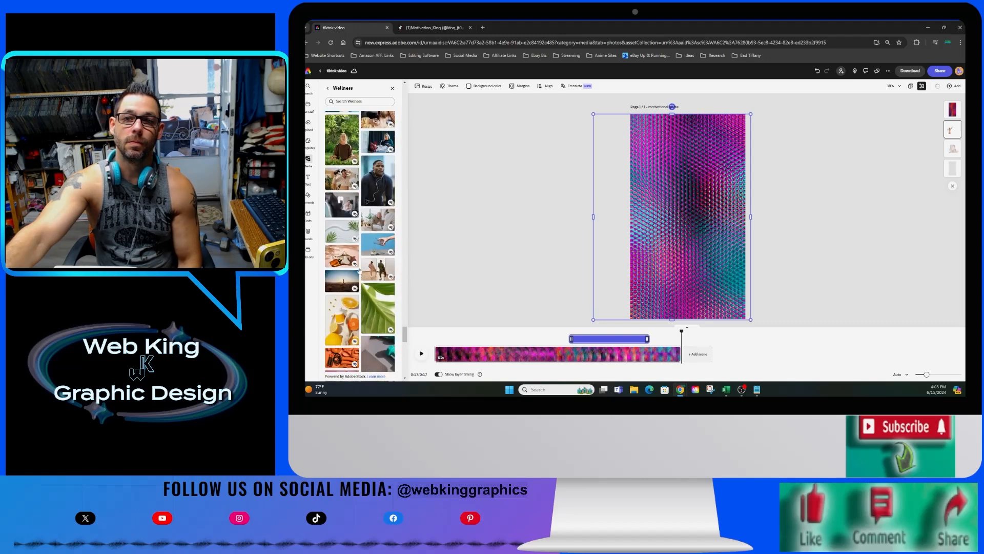
{"action": "left_click", "coordinate": [328, 89]}
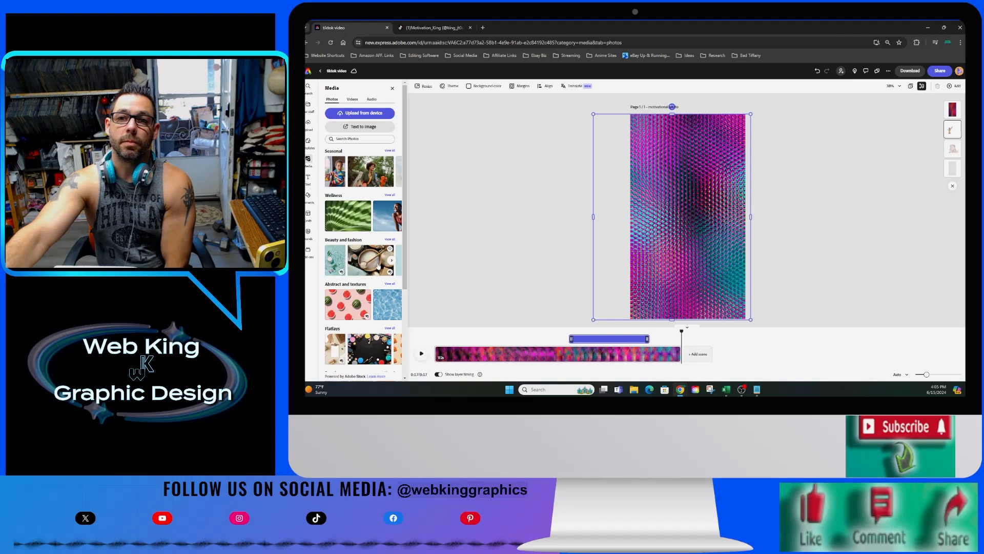
Browse the Animals and pets stock photos and add the flying bald eagle photo to the page.
{"action": "scroll", "coordinate": [378, 266], "scroll_direction": "down", "scroll_amount": 3}
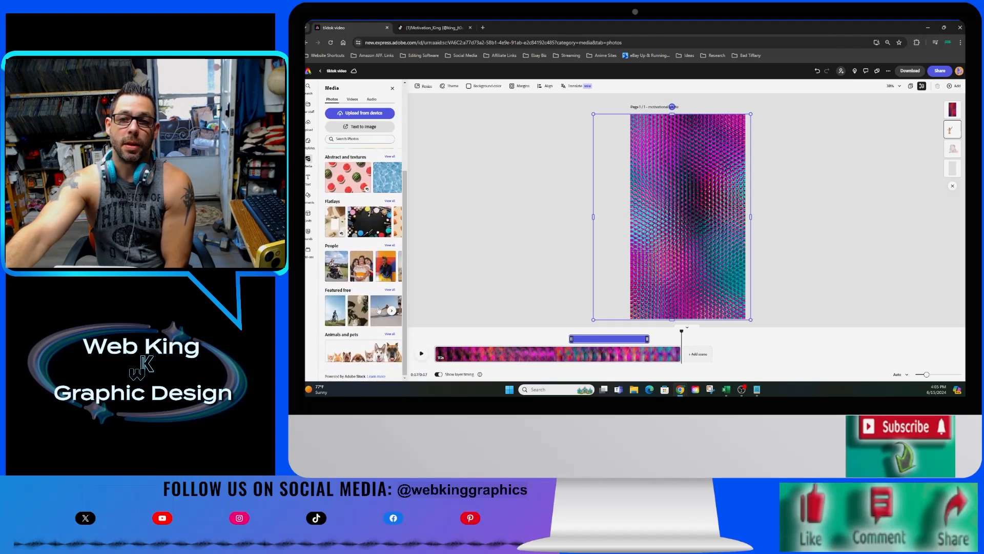
{"action": "left_click", "coordinate": [389, 333]}
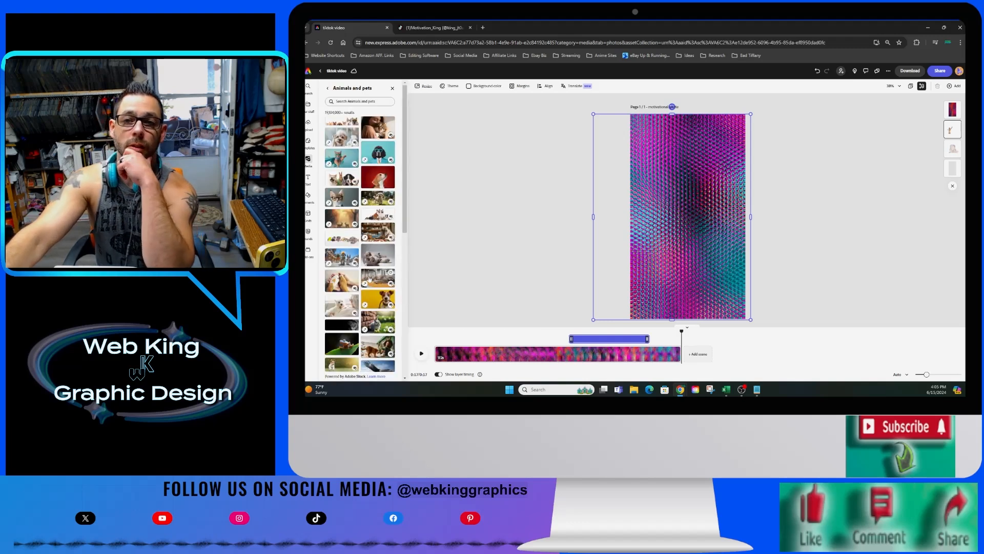
{"action": "scroll", "coordinate": [369, 280], "scroll_direction": "down", "scroll_amount": 3}
{"action": "scroll", "coordinate": [369, 280], "scroll_direction": "down", "scroll_amount": 2}
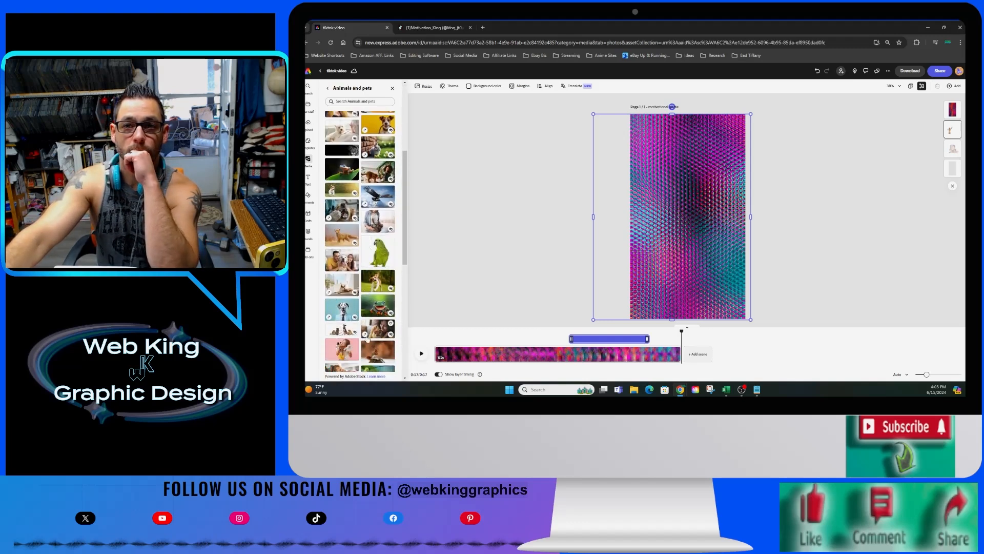
{"action": "scroll", "coordinate": [367, 345], "scroll_direction": "down", "scroll_amount": 1}
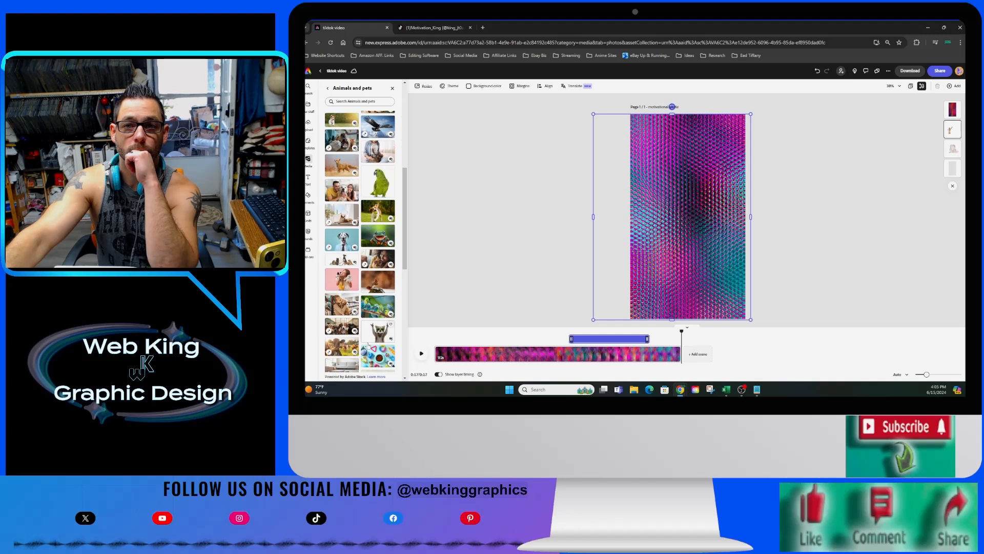
{"action": "scroll", "coordinate": [368, 345], "scroll_direction": "down", "scroll_amount": 3}
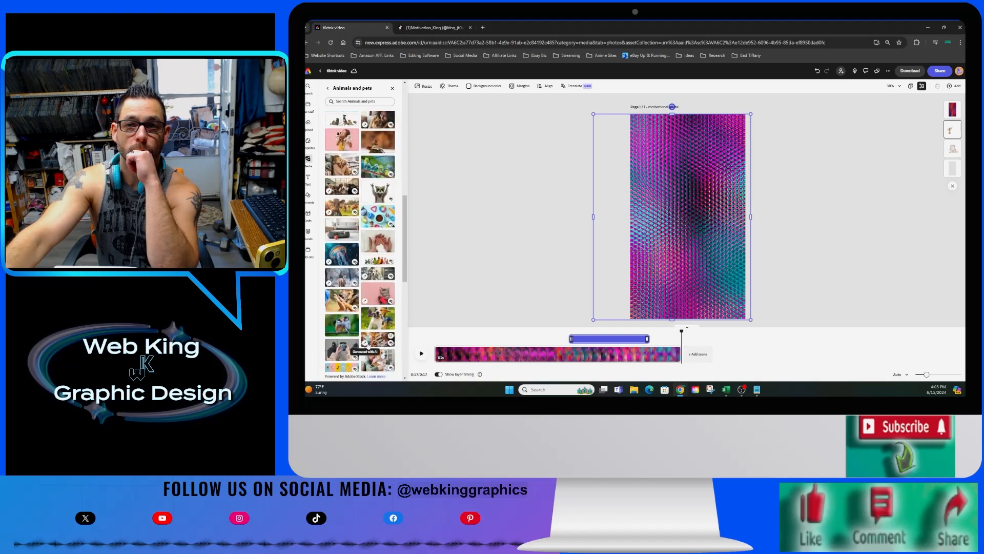
{"action": "scroll", "coordinate": [368, 345], "scroll_direction": "down", "scroll_amount": 3}
{"action": "scroll", "coordinate": [368, 346], "scroll_direction": "down", "scroll_amount": 2}
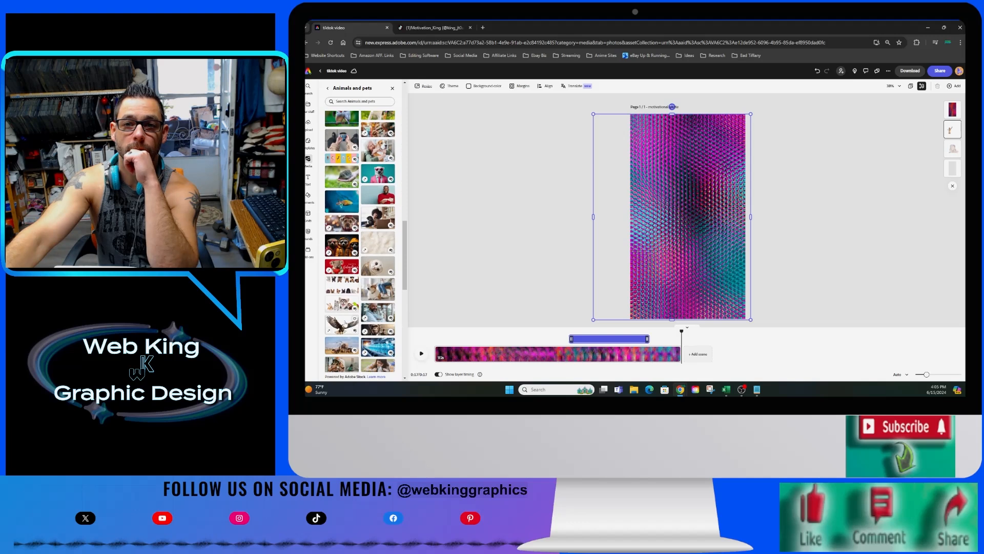
{"action": "left_click", "coordinate": [347, 326]}
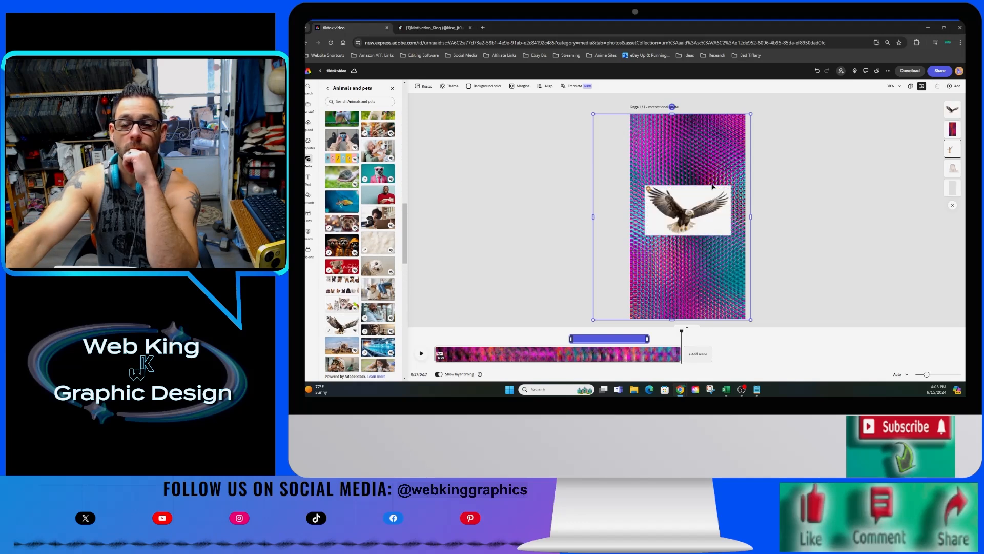
Remove the eagle photo's background, then enlarge and tilt the cutout and place it in the upper half of the page.
{"action": "left_click", "coordinate": [699, 232]}
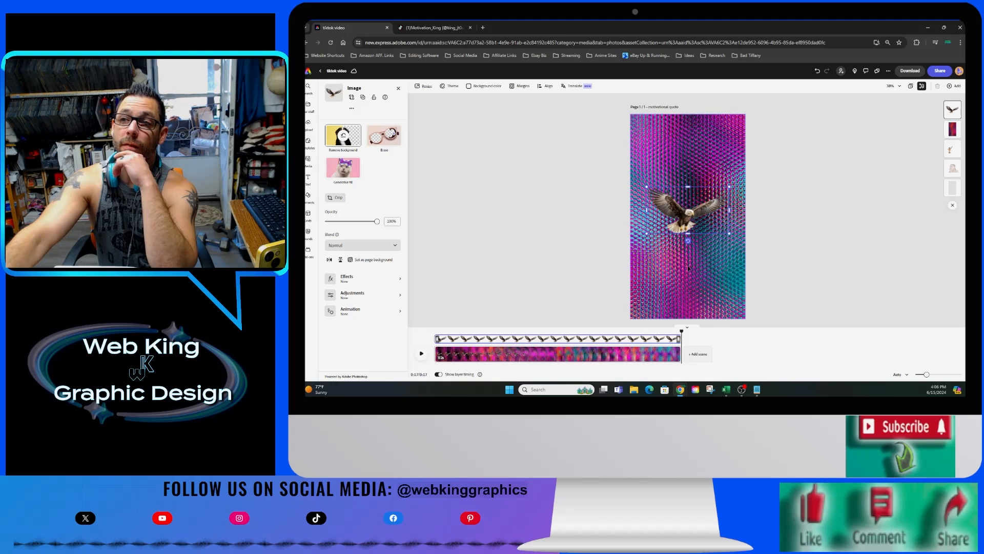
{"action": "left_click_drag", "start_coordinate": [646, 187], "coordinate": [640, 206]}
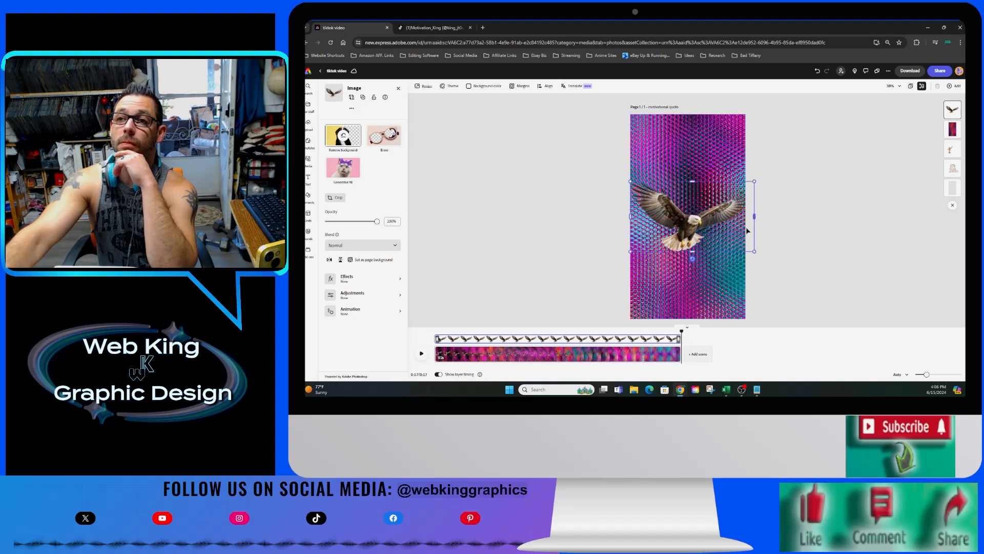
{"action": "left_click_drag", "start_coordinate": [692, 258], "coordinate": [713, 249]}
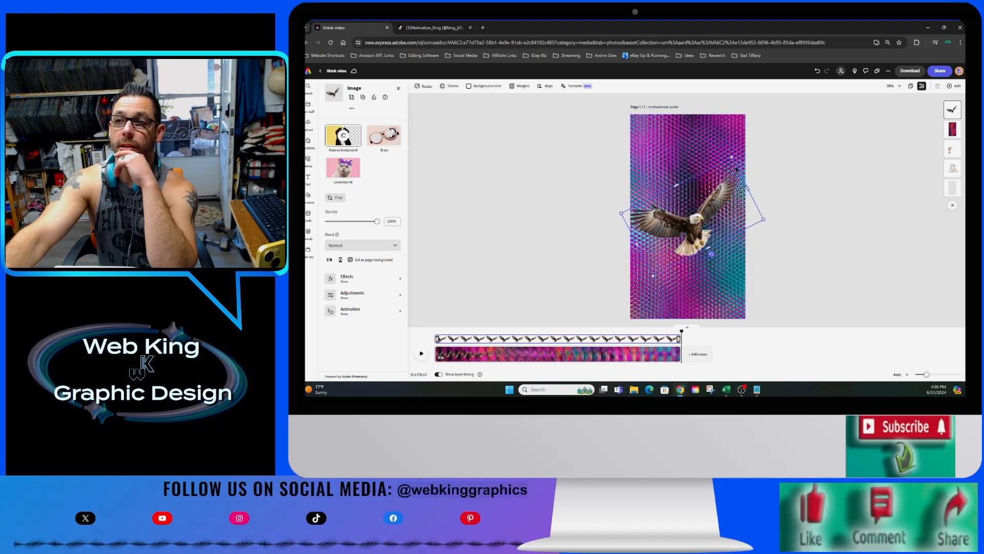
{"action": "left_click_drag", "start_coordinate": [731, 159], "coordinate": [722, 175]}
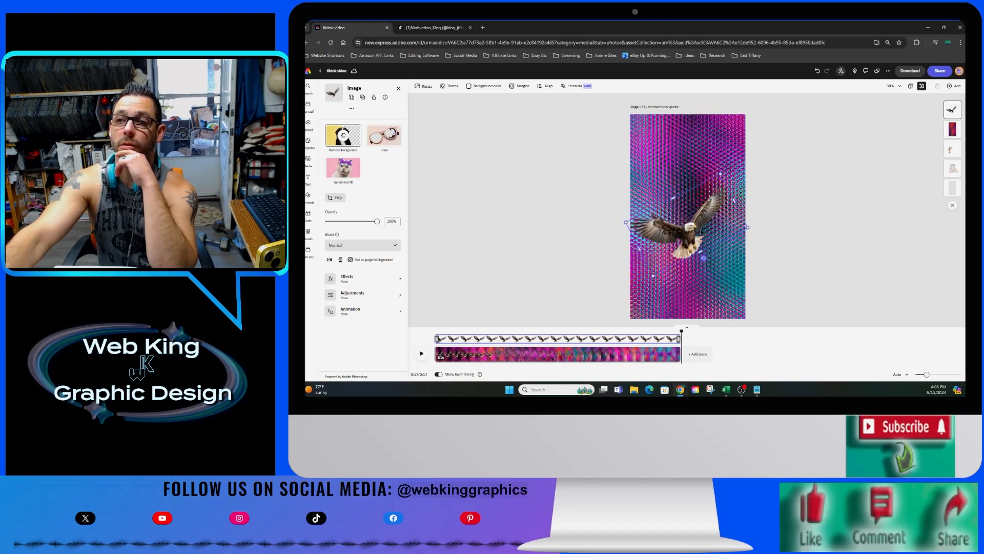
{"action": "left_click_drag", "start_coordinate": [699, 233], "coordinate": [705, 187]}
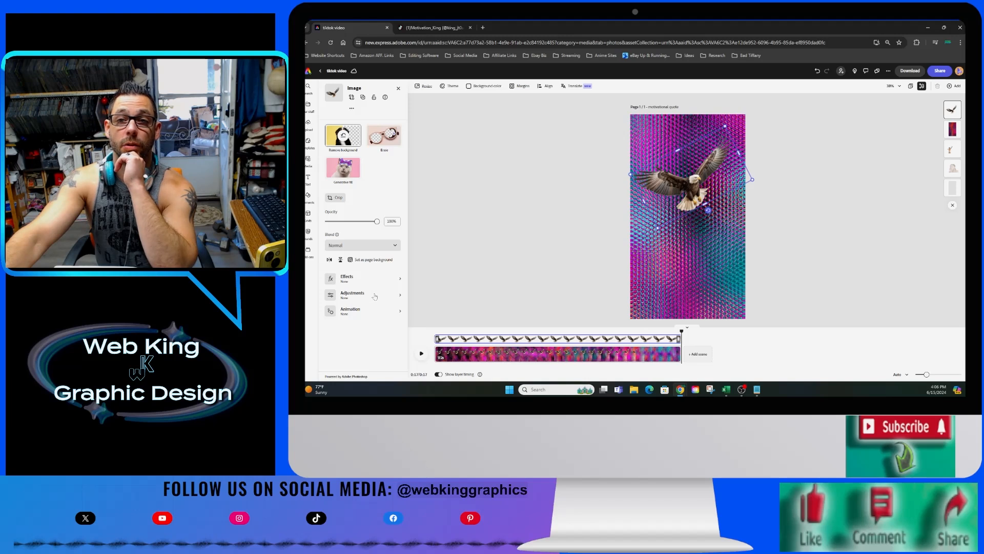
Try the Rise entrance on the eagle cutout, then replace it with a Drop in animation.
{"action": "left_click", "coordinate": [376, 311]}
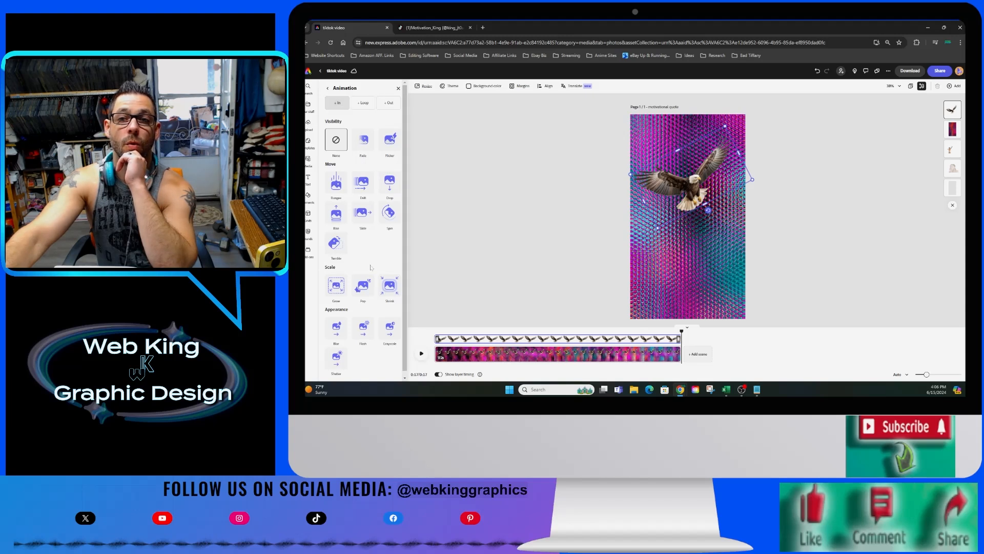
{"action": "left_click", "coordinate": [344, 216]}
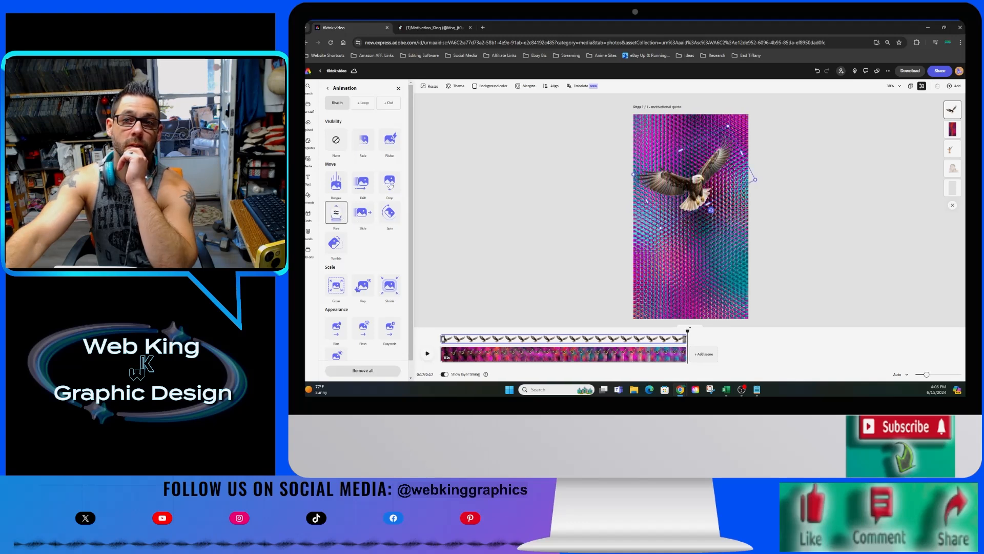
{"action": "left_click", "coordinate": [389, 186]}
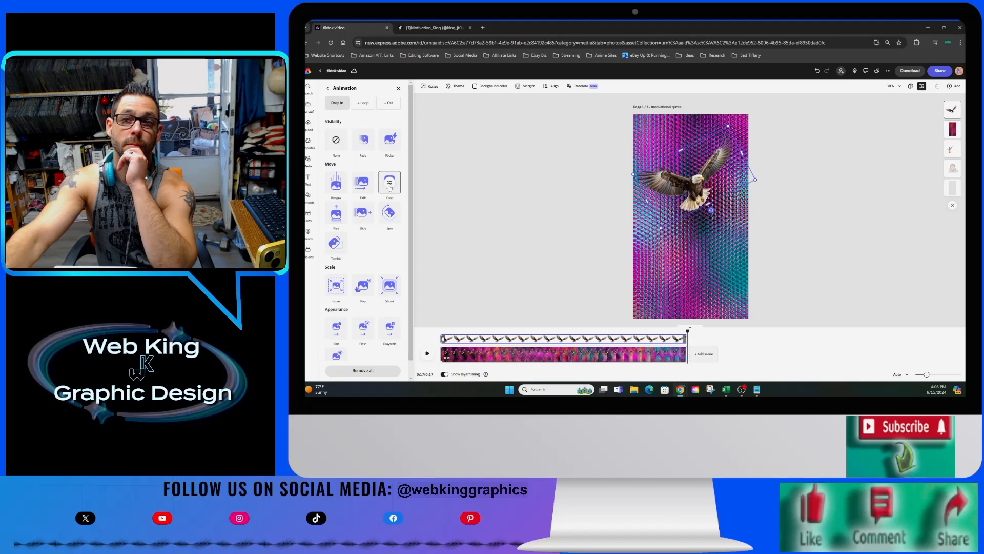
Set the eagle's Drop in animation to the Smooth personality, a longer duration and a rightward direction.
{"action": "left_click", "coordinate": [389, 185]}
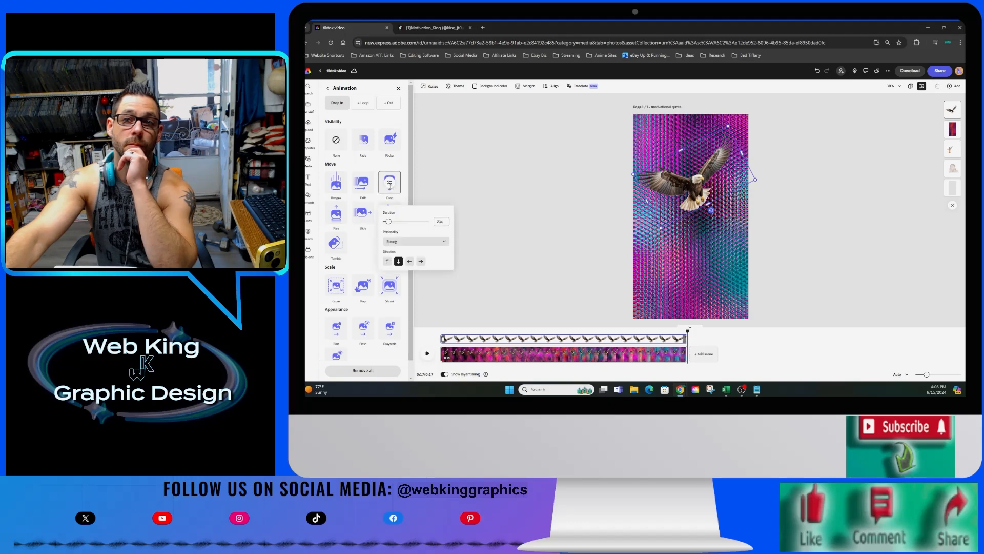
{"action": "left_click", "coordinate": [404, 244]}
{"action": "left_click", "coordinate": [406, 262]}
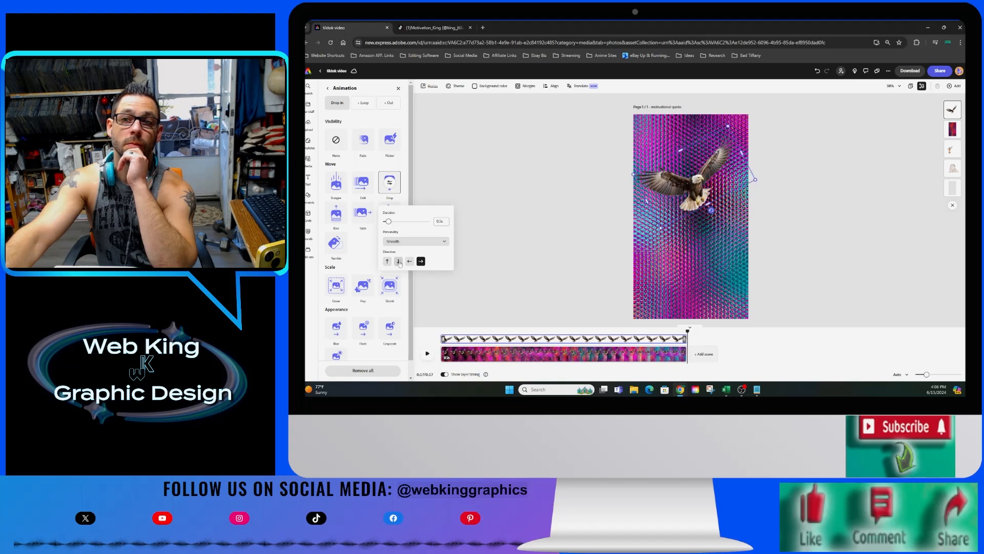
{"action": "left_click", "coordinate": [399, 261]}
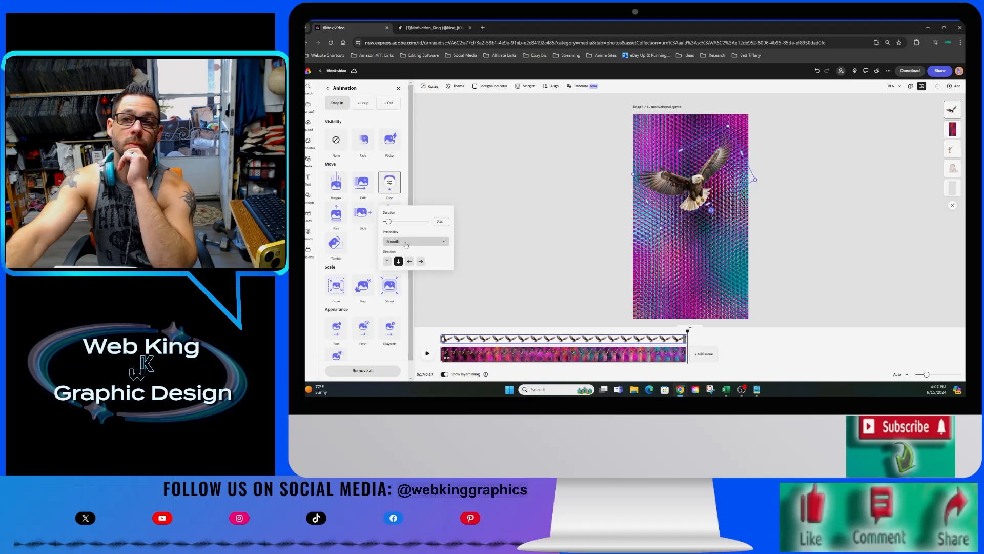
{"action": "left_click_drag", "start_coordinate": [388, 221], "coordinate": [412, 221]}
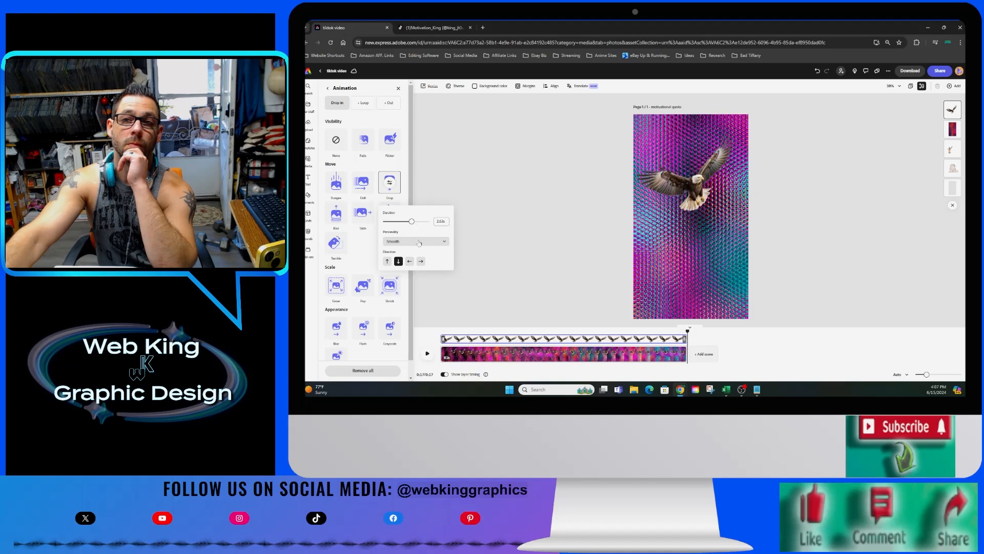
{"action": "left_click", "coordinate": [420, 222]}
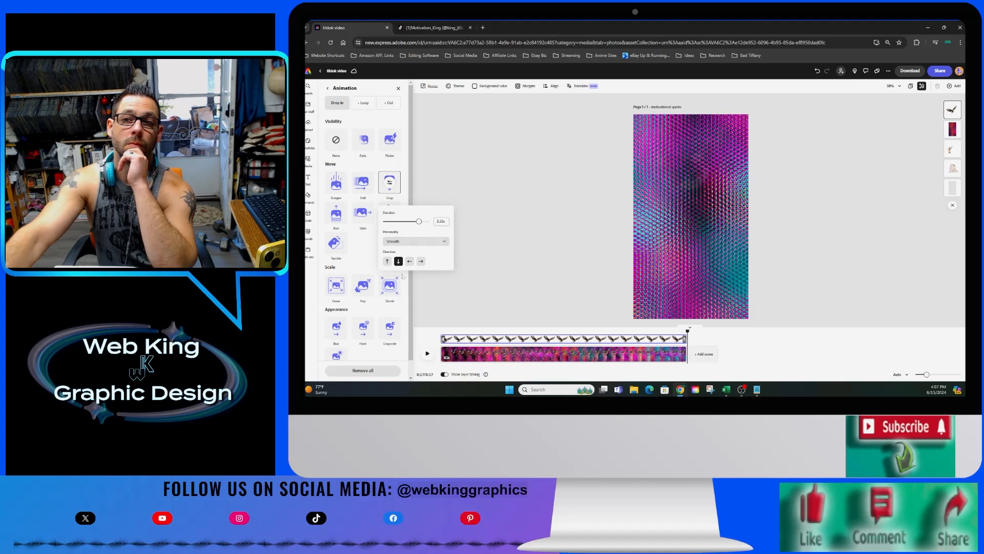
{"action": "left_click", "coordinate": [421, 261]}
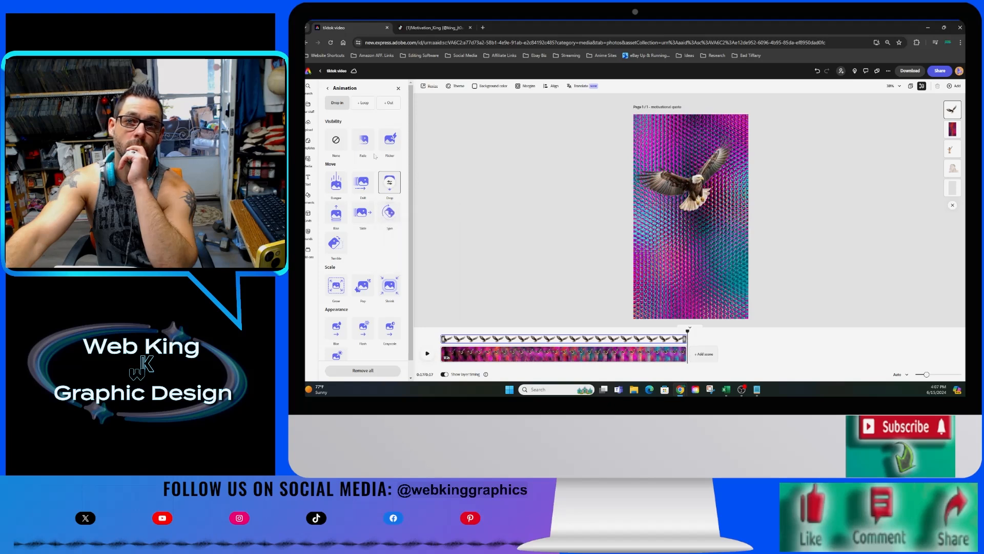
Try a Wiggle loop animation on the eagle with its speed and intensity reduced to low values.
{"action": "left_click", "coordinate": [362, 103]}
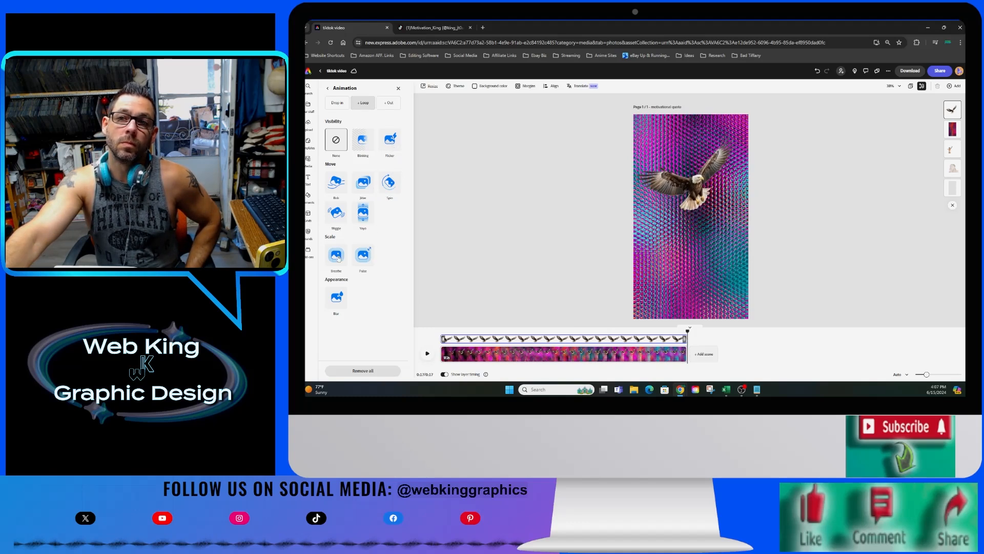
{"action": "left_click", "coordinate": [336, 212]}
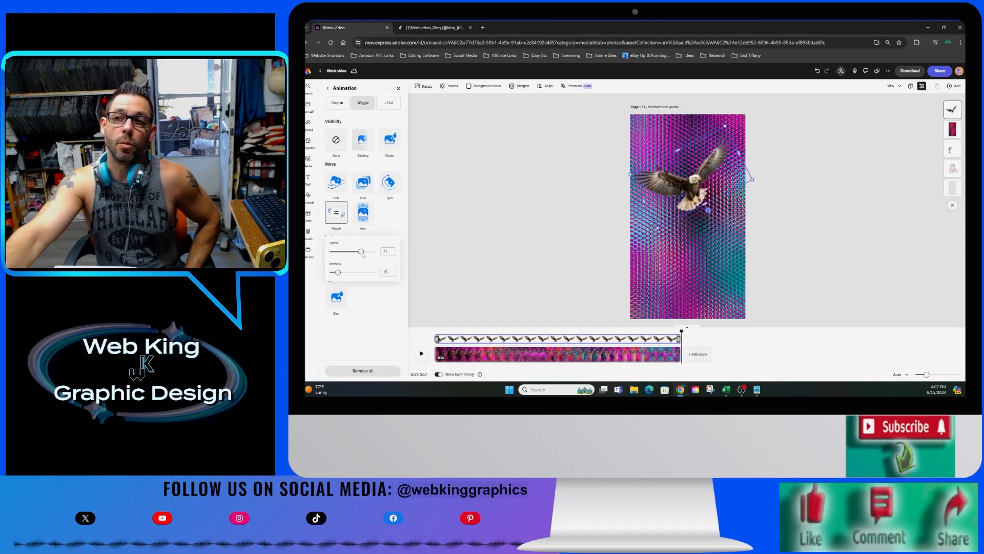
{"action": "left_click_drag", "start_coordinate": [361, 252], "coordinate": [353, 252]}
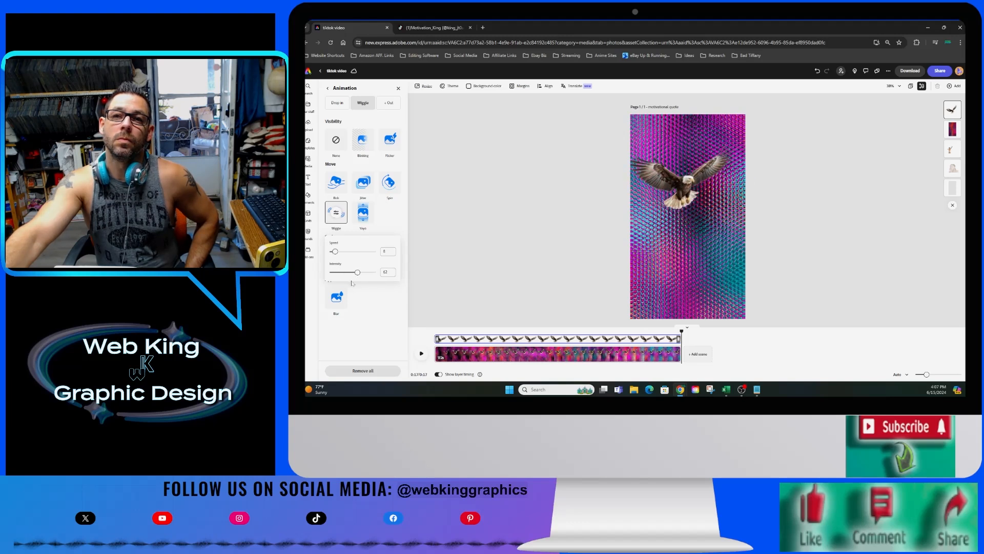
{"action": "left_click_drag", "start_coordinate": [346, 277], "coordinate": [332, 277]}
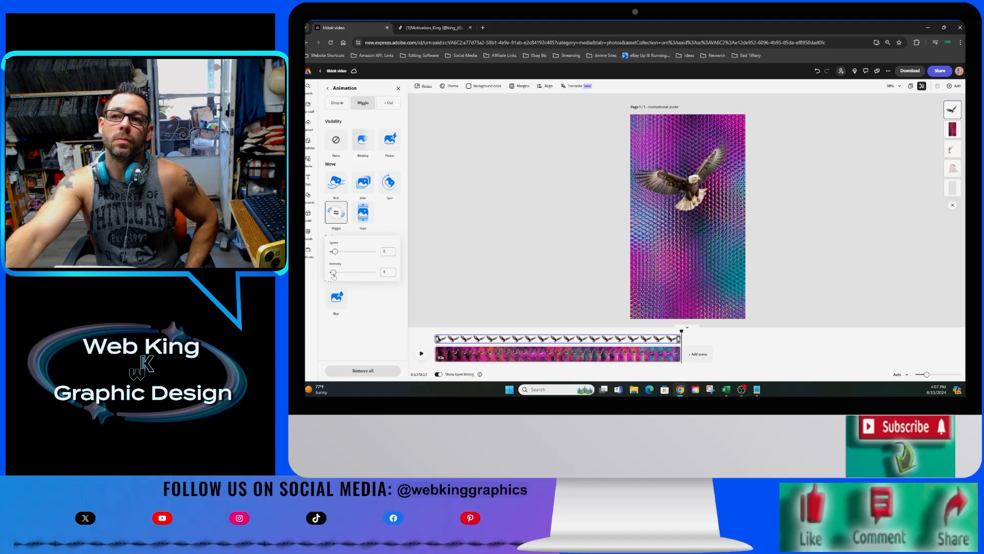
Apply a Yoyo loop animation to the eagle with speed 11, low intensity and a downward direction.
{"action": "left_click", "coordinate": [367, 216]}
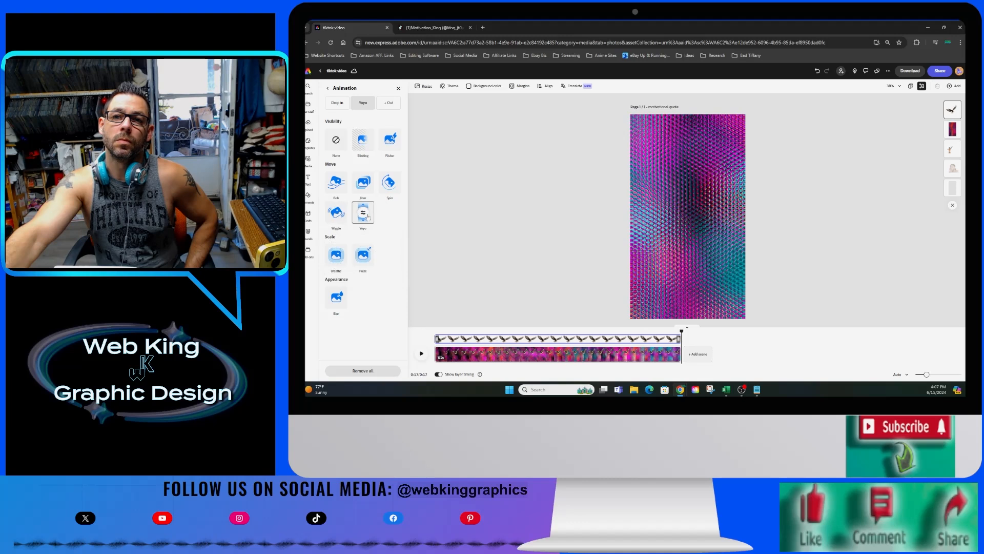
{"action": "left_click", "coordinate": [365, 213]}
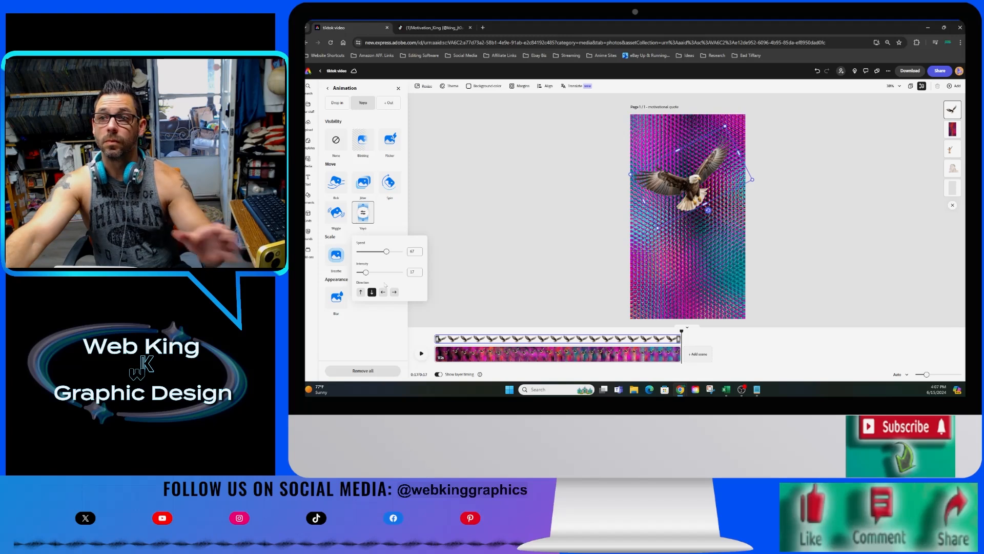
{"action": "left_click_drag", "start_coordinate": [385, 252], "coordinate": [382, 252]}
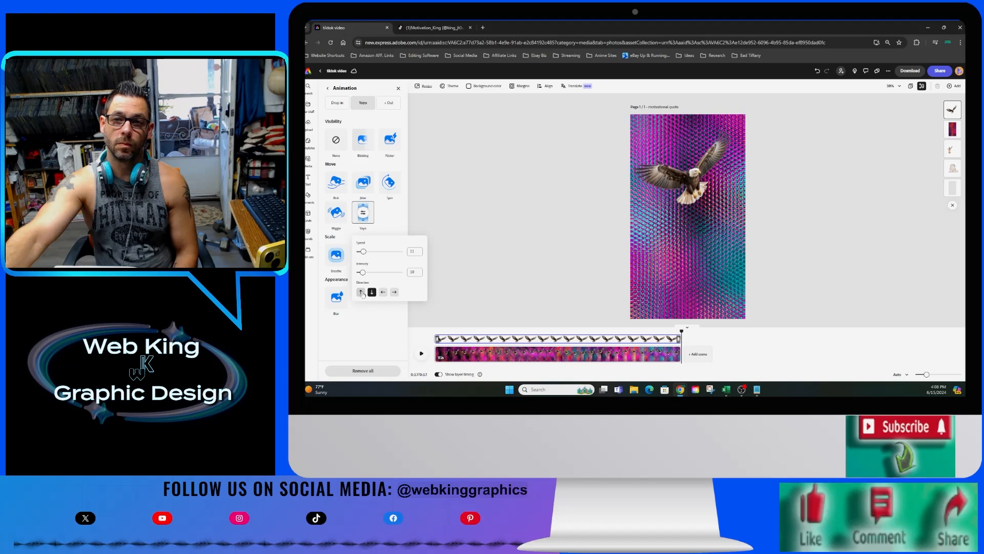
{"action": "left_click", "coordinate": [394, 292]}
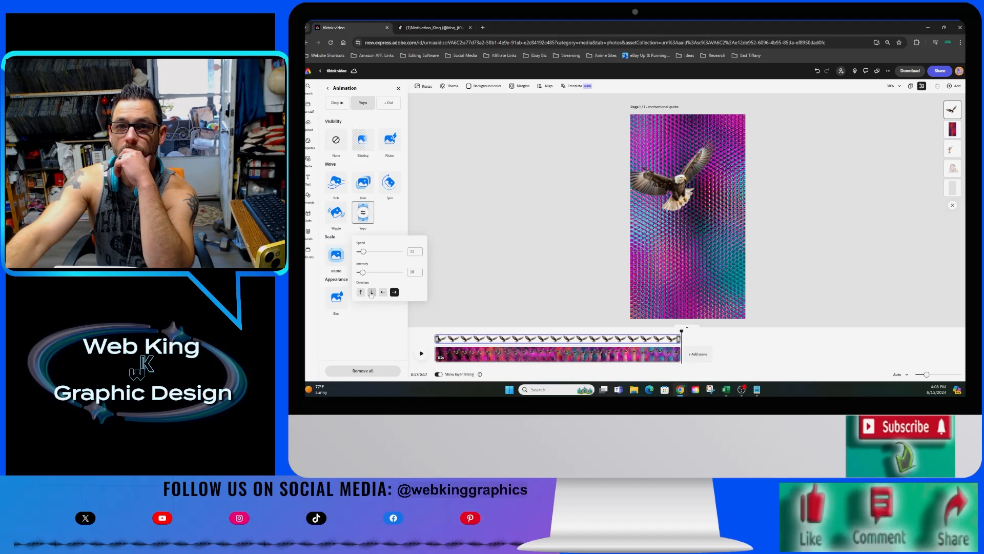
{"action": "left_click", "coordinate": [371, 292]}
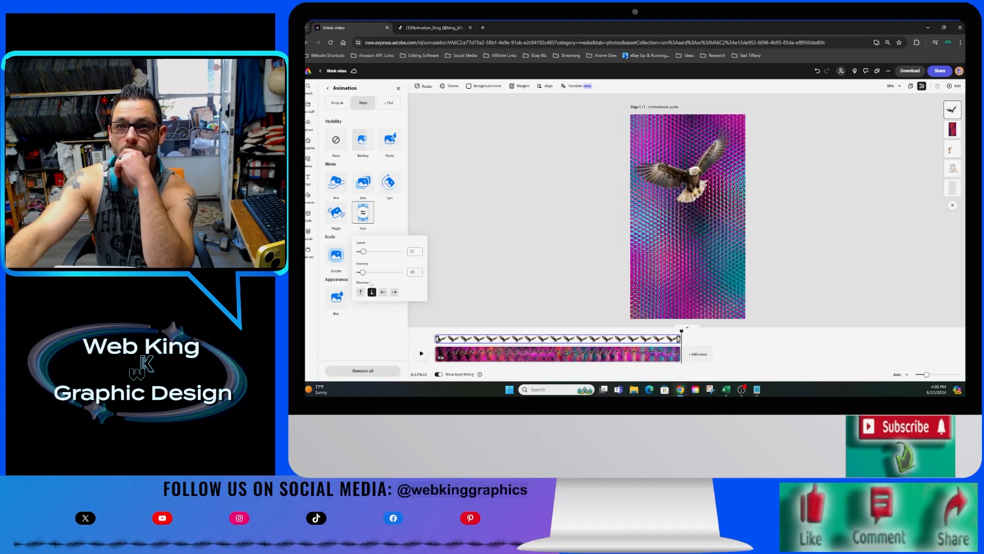
Add a Rise out exit animation to the eagle with a longer duration, keeping the Soft personality.
{"action": "left_click", "coordinate": [390, 104]}
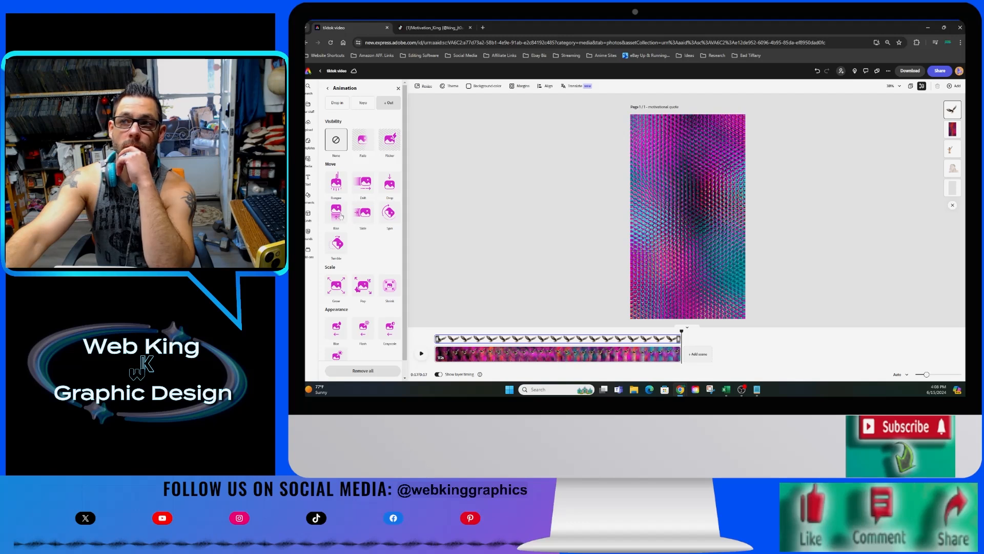
{"action": "left_click", "coordinate": [336, 212]}
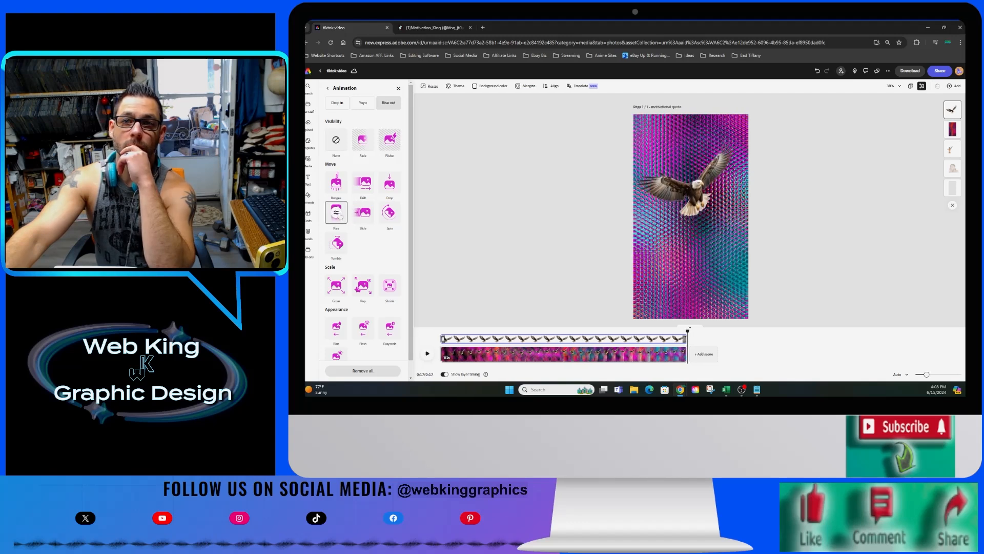
{"action": "left_click", "coordinate": [338, 213]}
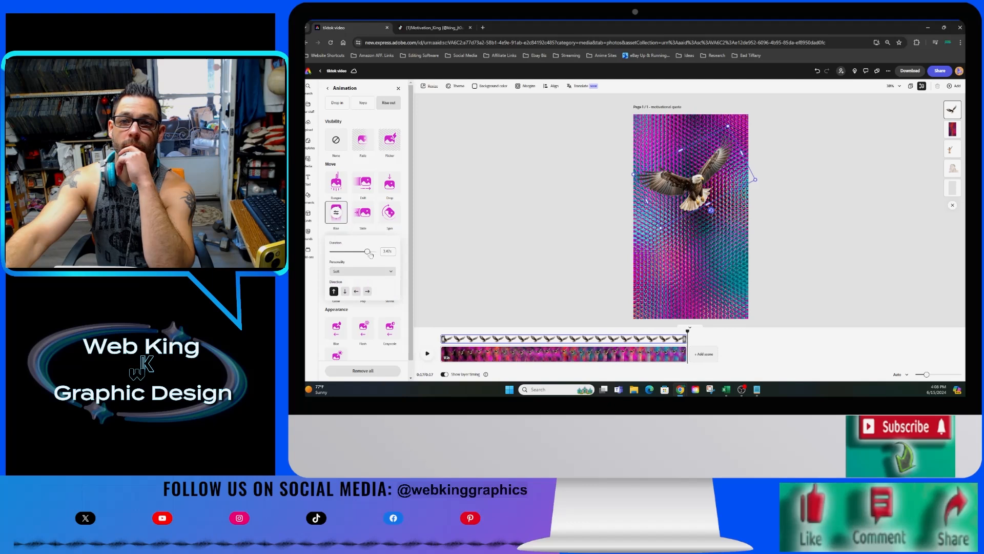
{"action": "left_click", "coordinate": [364, 271]}
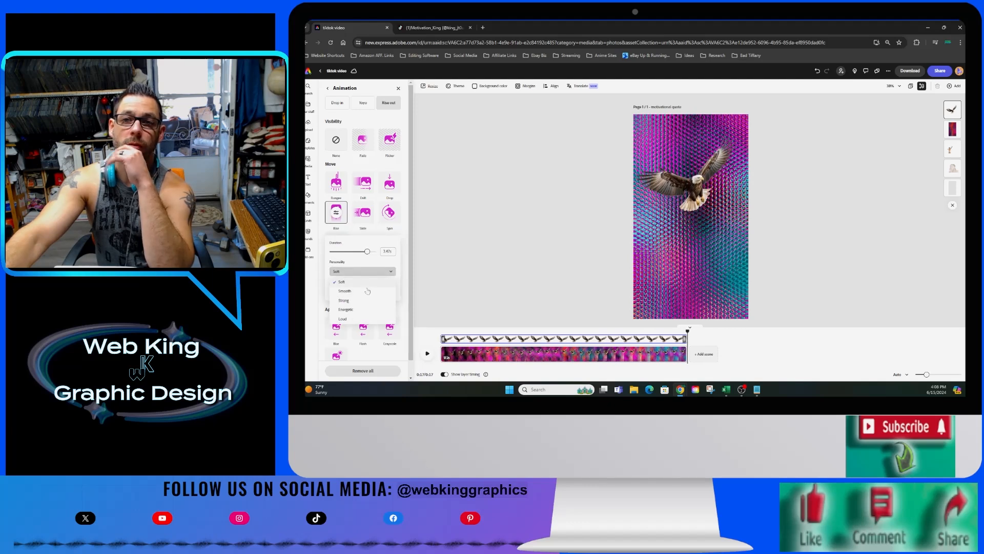
{"action": "left_click", "coordinate": [366, 281]}
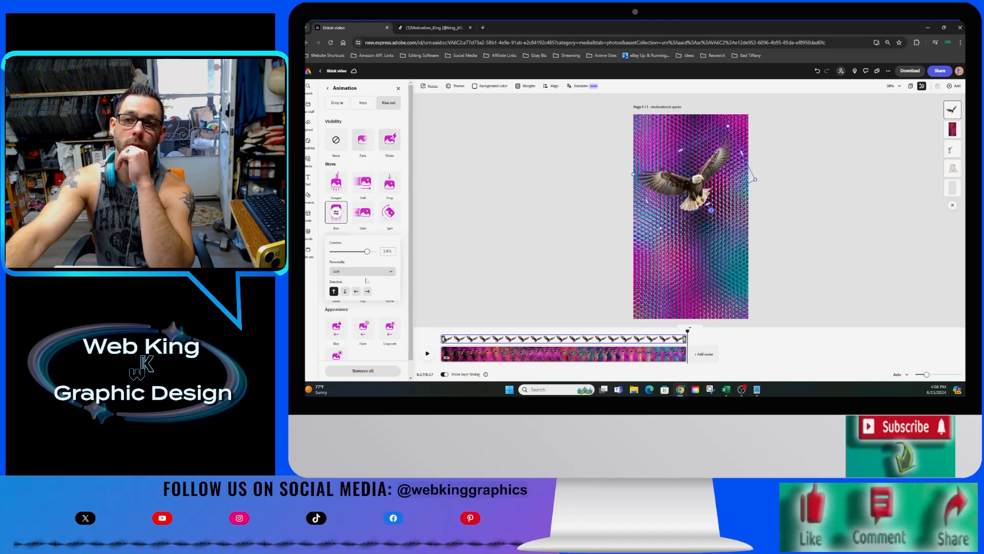
Set the direction of the eagle's Rise out exit animation to rightward.
{"action": "left_click", "coordinate": [367, 292]}
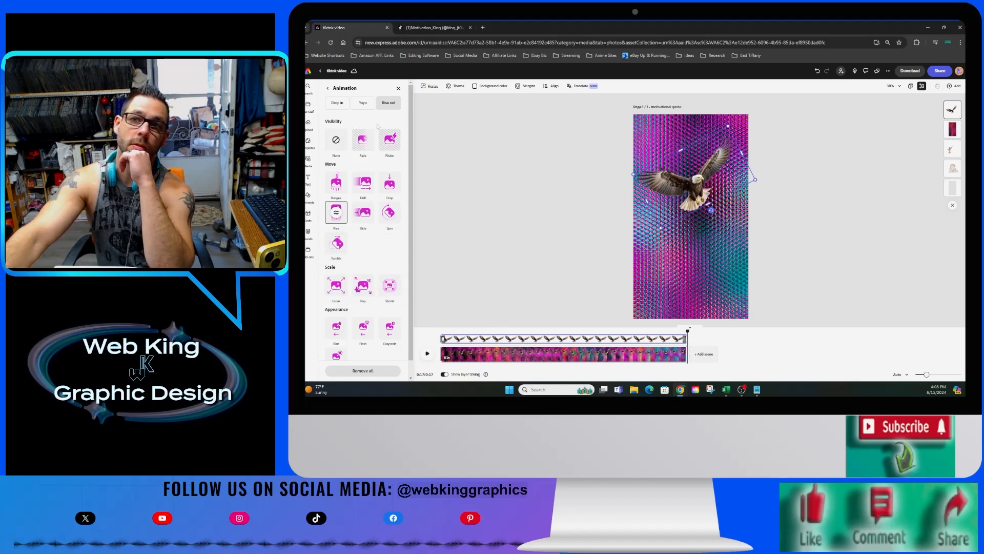
{"action": "left_click", "coordinate": [398, 88]}
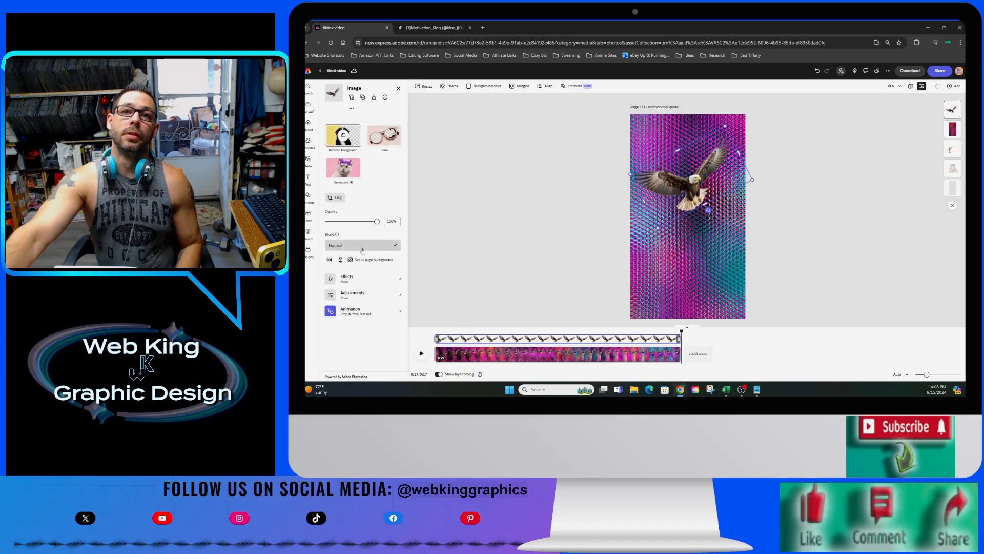
Set the eagle's blend mode to Multiply and move its layer beneath the top video layer.
{"action": "left_click", "coordinate": [362, 245]}
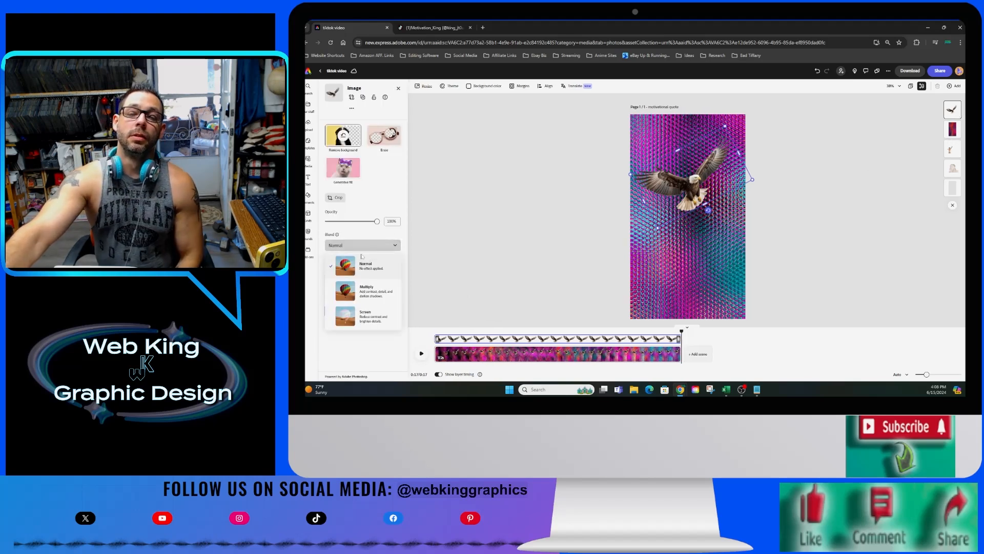
{"action": "left_click", "coordinate": [372, 288]}
{"action": "left_click_drag", "start_coordinate": [961, 103], "coordinate": [952, 130]}
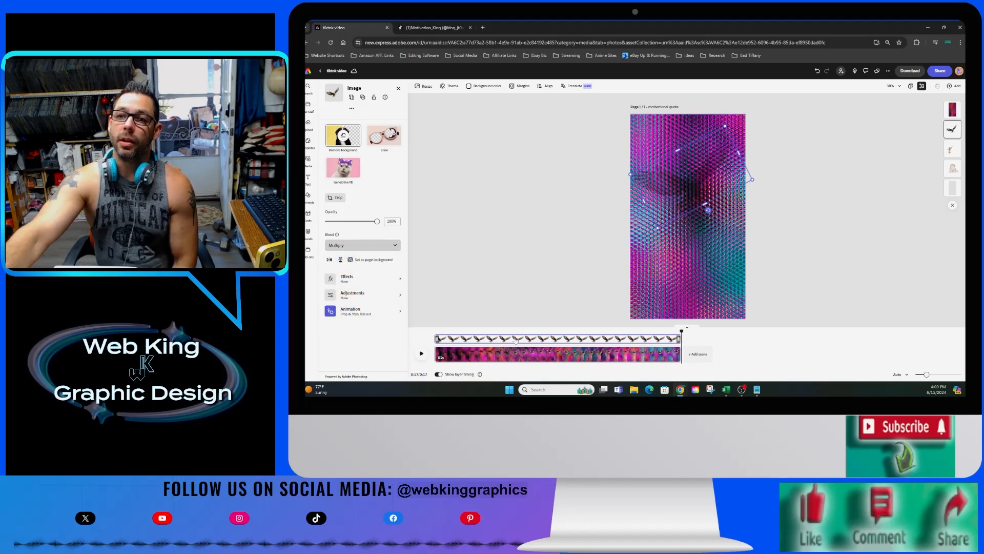
Trim both ends of the eagle's clip so it starts after and ends before the scene, and play the result.
{"action": "left_click_drag", "start_coordinate": [437, 339], "coordinate": [468, 338]}
{"action": "left_click_drag", "start_coordinate": [680, 339], "coordinate": [648, 338]}
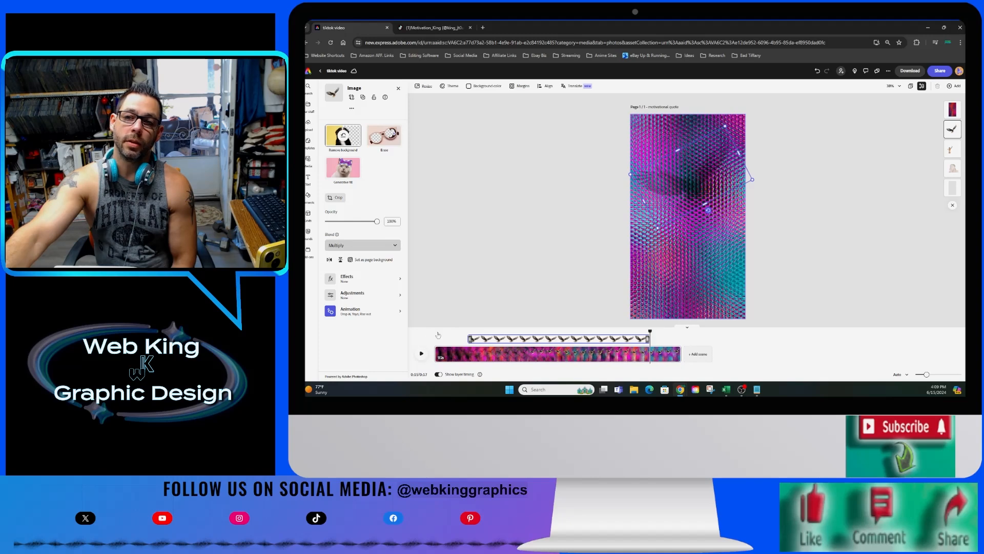
{"action": "key", "text": "space"}
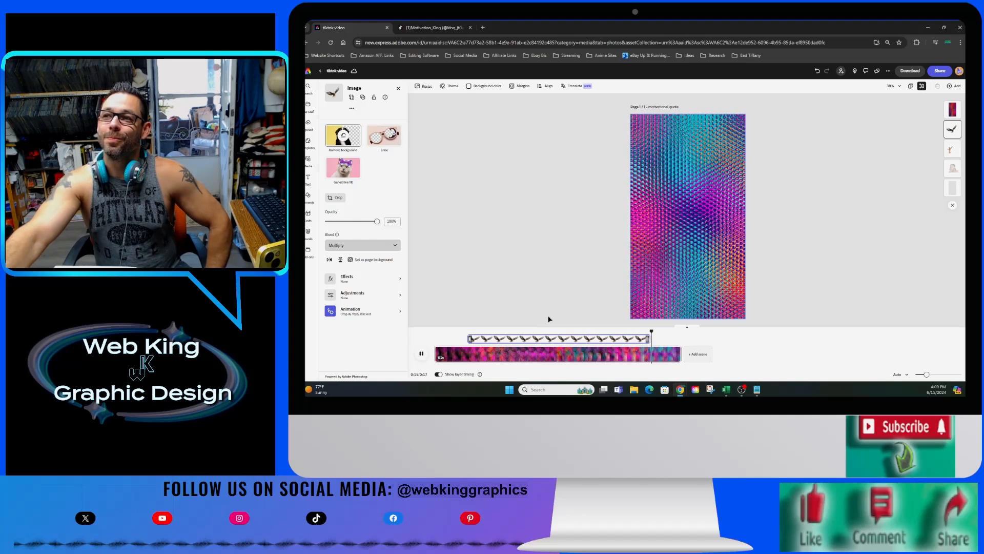
Try the Multiply and Normal blend modes on the top video layer.
{"action": "left_click", "coordinate": [954, 117]}
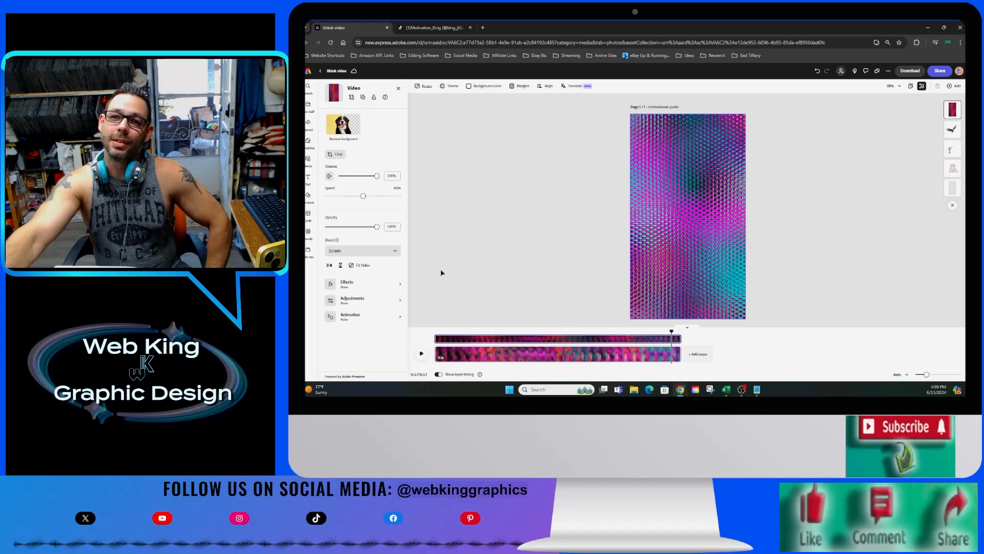
{"action": "left_click", "coordinate": [362, 250]}
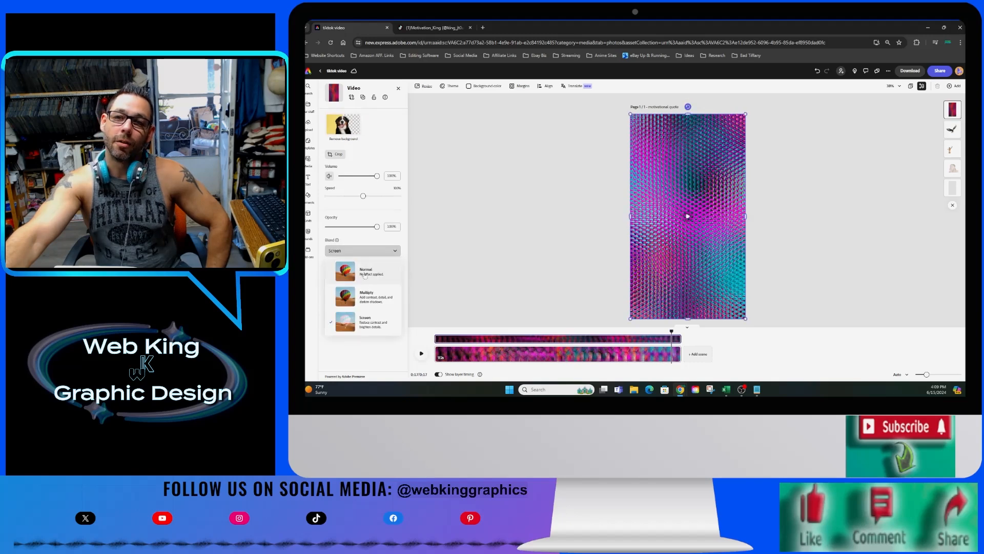
{"action": "left_click", "coordinate": [374, 302]}
{"action": "left_click", "coordinate": [373, 253]}
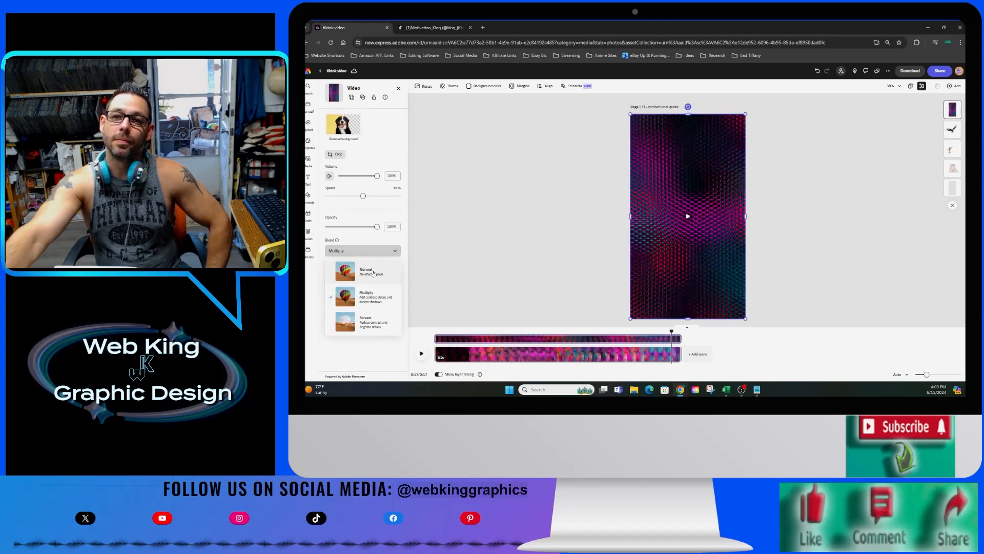
{"action": "left_click", "coordinate": [372, 271]}
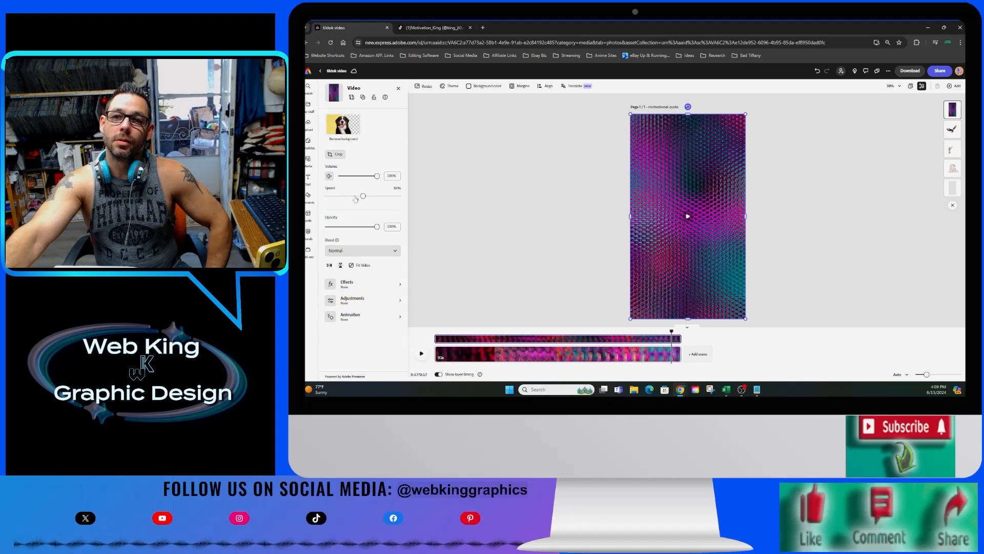
Try the top video layer at 72% opacity and play the composition.
{"action": "left_click", "coordinate": [363, 226]}
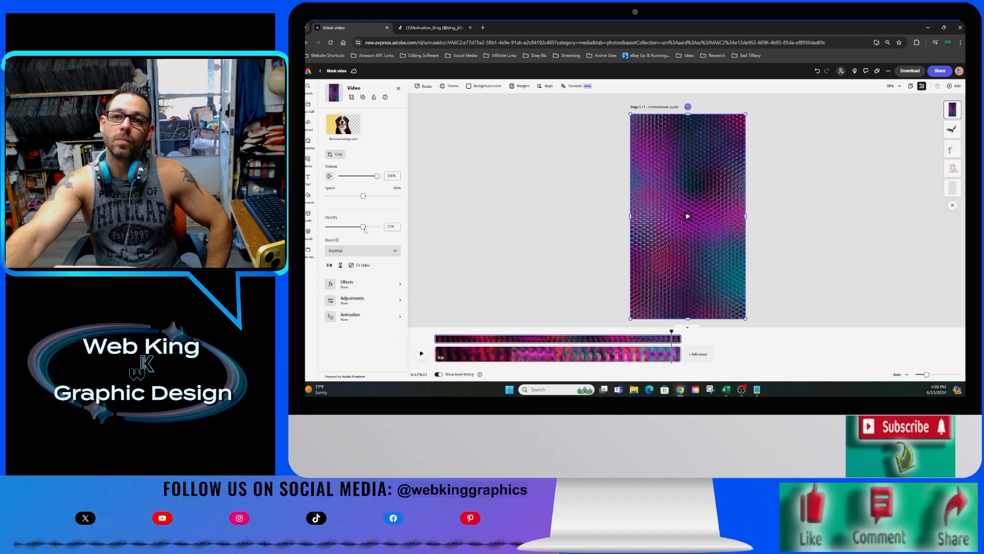
{"action": "left_click", "coordinate": [443, 329]}
{"action": "key", "text": "space"}
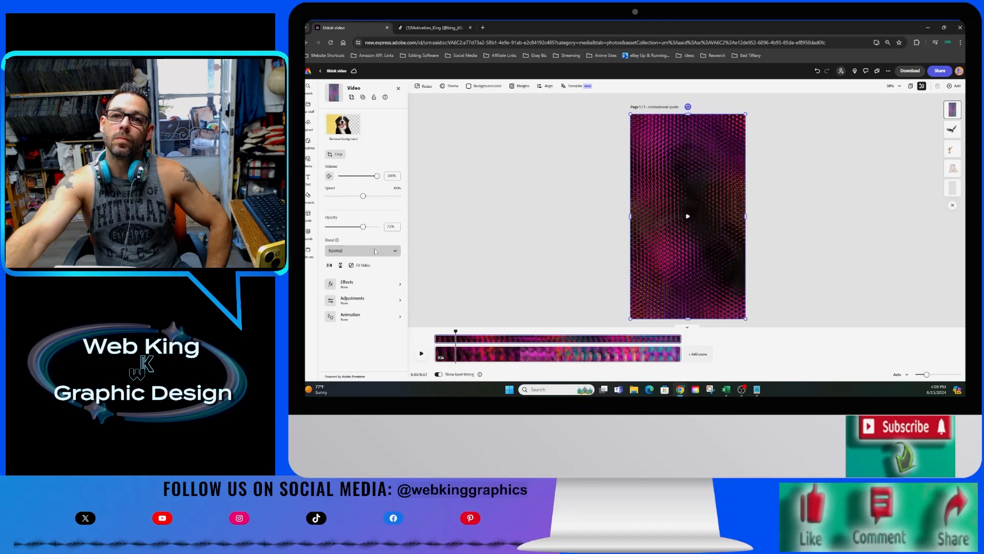
{"action": "left_click", "coordinate": [374, 250]}
{"action": "left_click", "coordinate": [496, 262]}
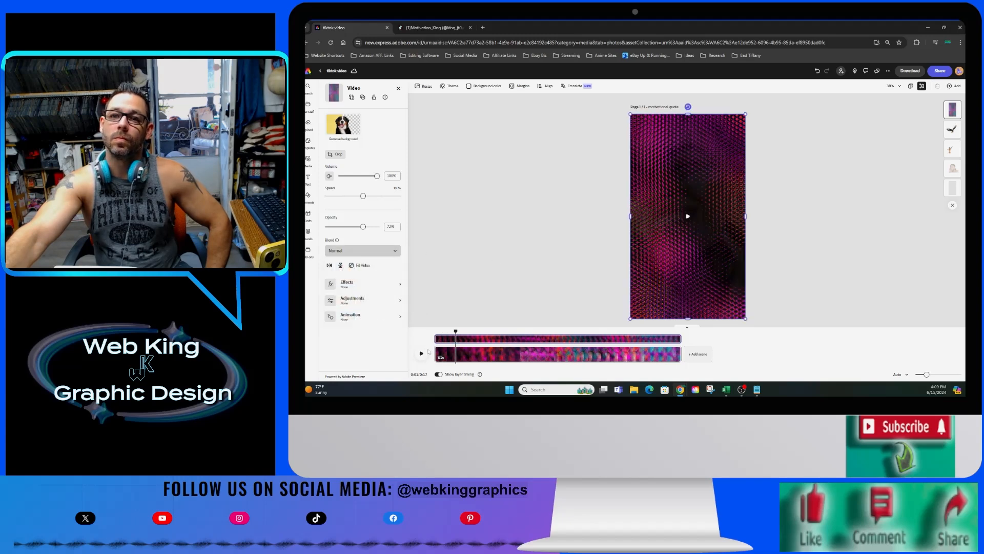
{"action": "left_click", "coordinate": [423, 353]}
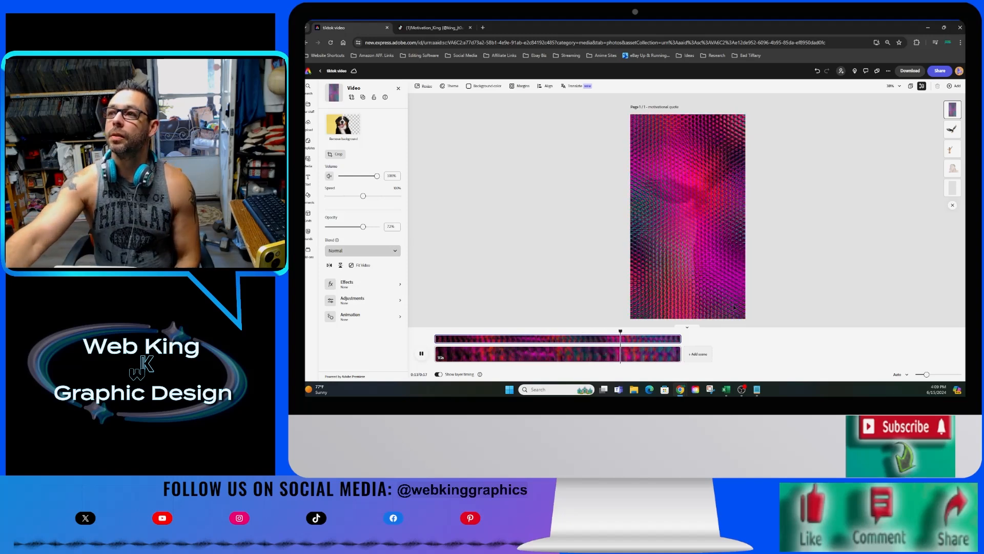
Raise the opacity of the woman's face photo to slightly over half and replay the scene from the start.
{"action": "left_click", "coordinate": [666, 202]}
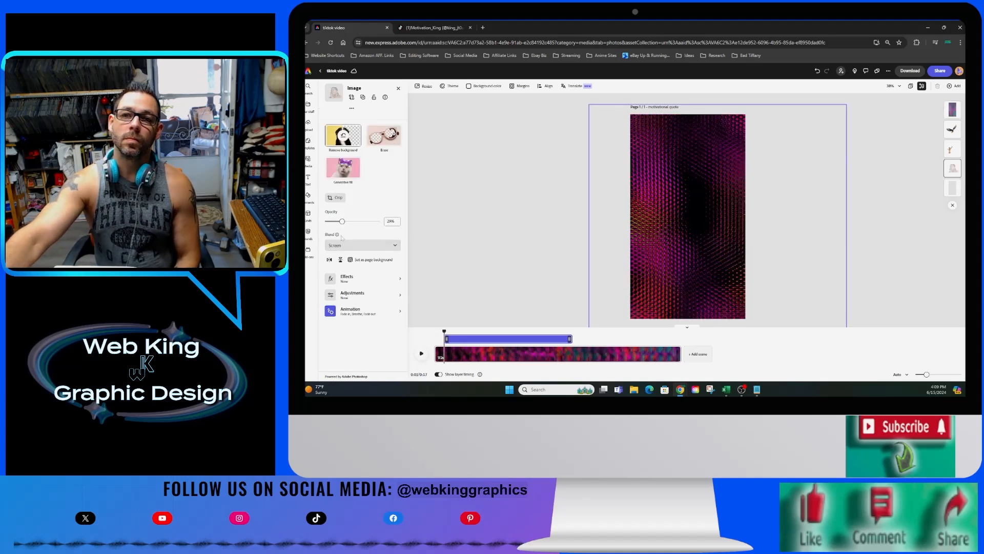
{"action": "left_click", "coordinate": [354, 222]}
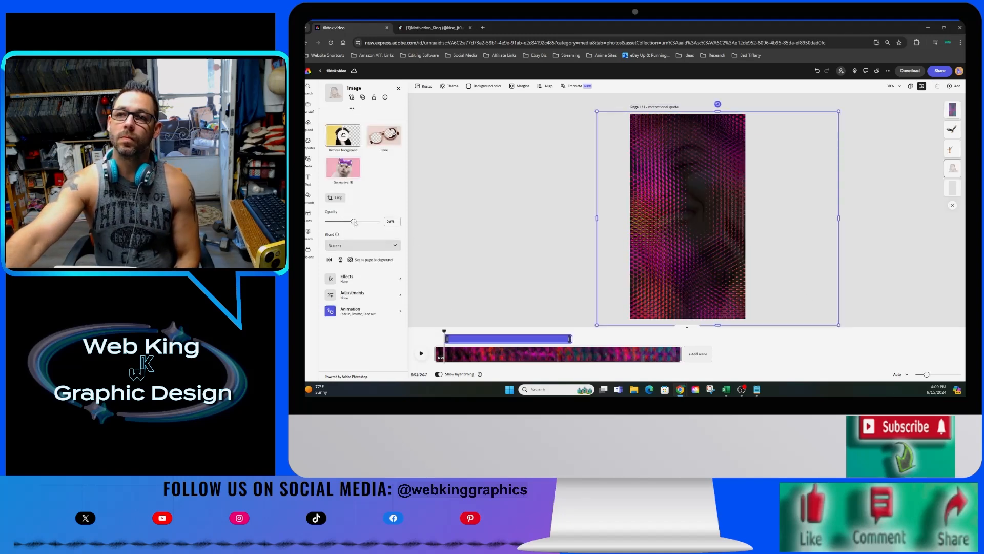
{"action": "left_click", "coordinate": [437, 333]}
{"action": "left_click", "coordinate": [421, 353]}
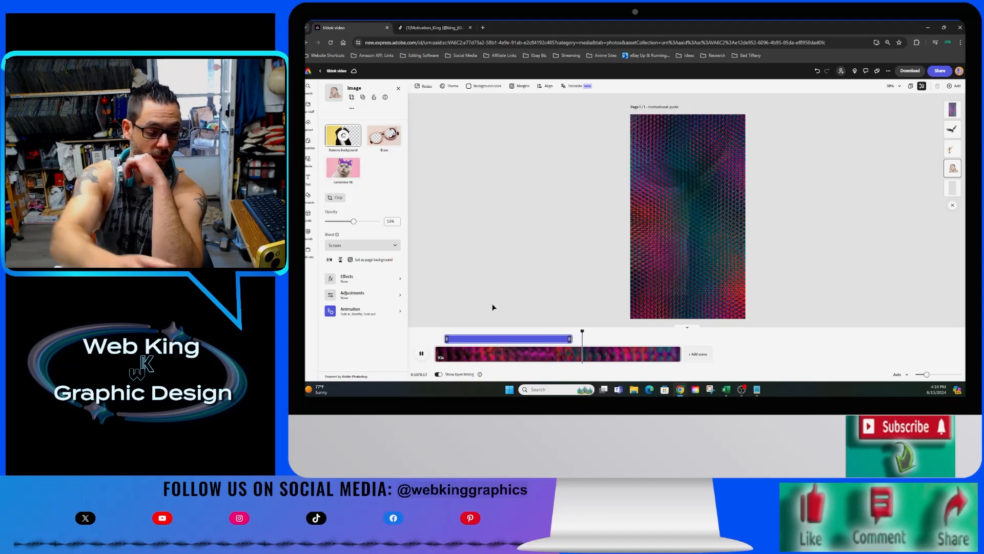
{"action": "left_click", "coordinate": [438, 333]}
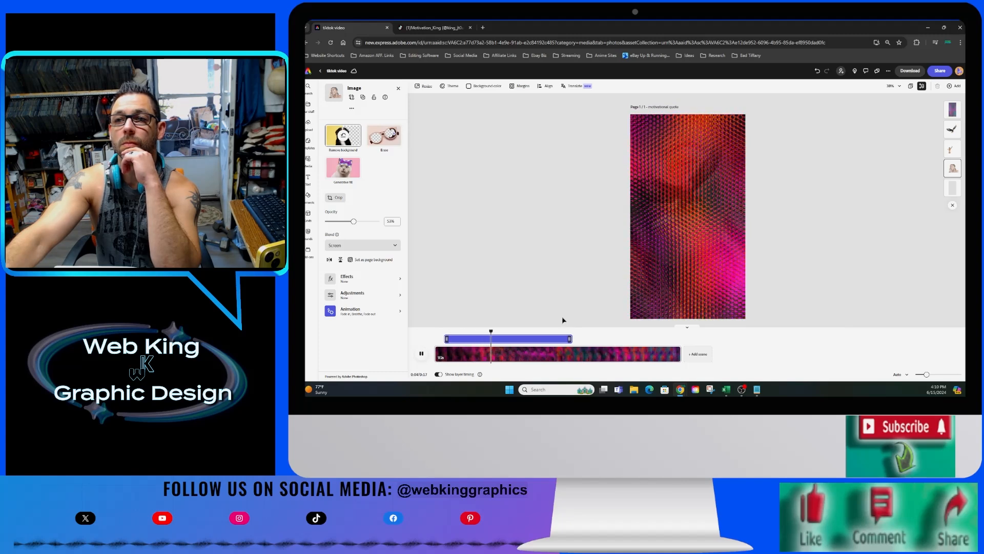
Try the bright blue duotone on the bottom video layer, settle on the yellow-green and blue one, and return to the start.
{"action": "left_click", "coordinate": [952, 188]}
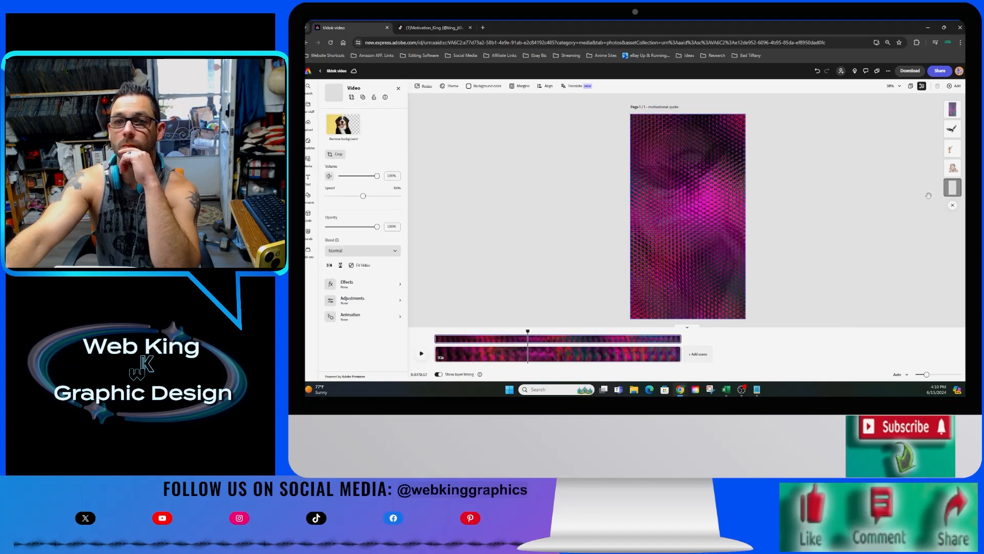
{"action": "left_click", "coordinate": [366, 285]}
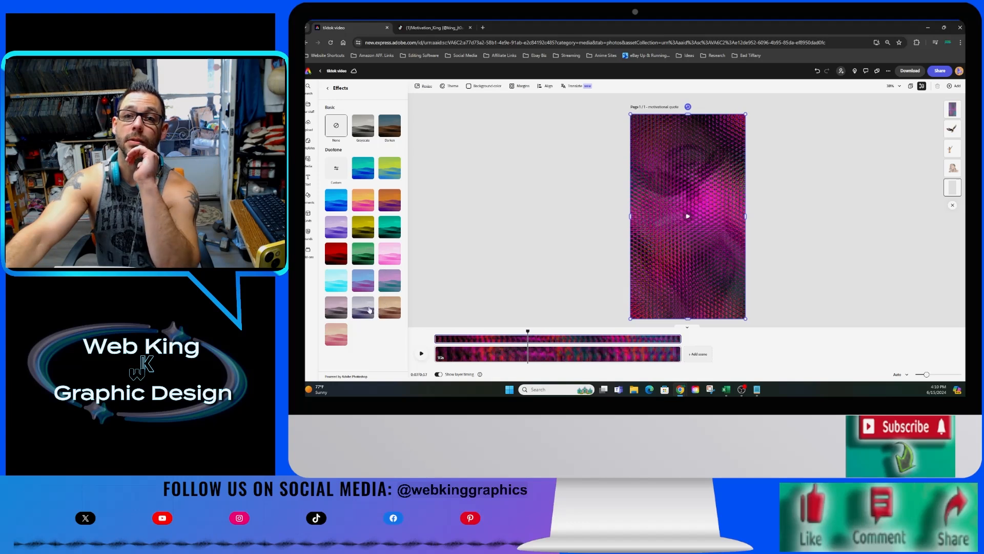
{"action": "left_click", "coordinate": [340, 209]}
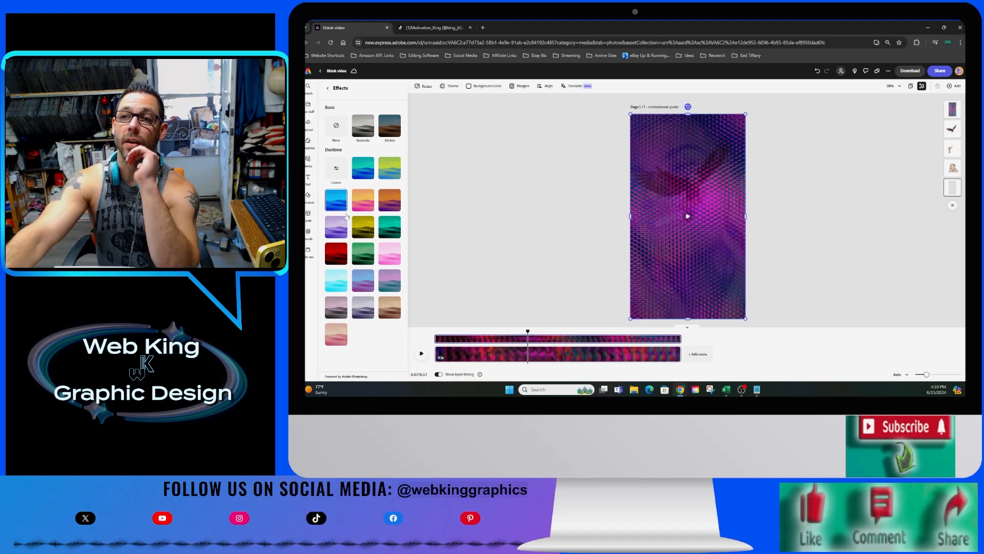
{"action": "left_click", "coordinate": [390, 173]}
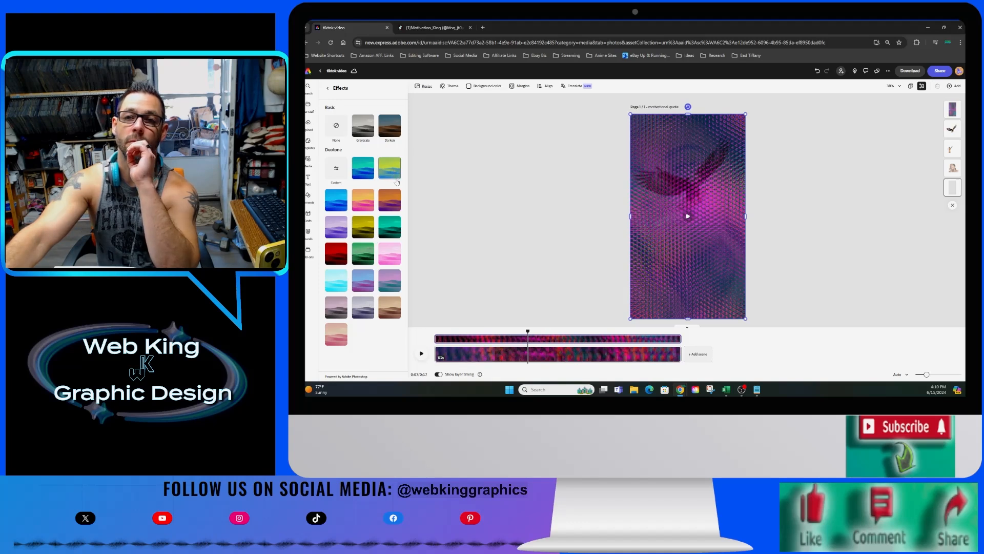
{"action": "left_click", "coordinate": [435, 334]}
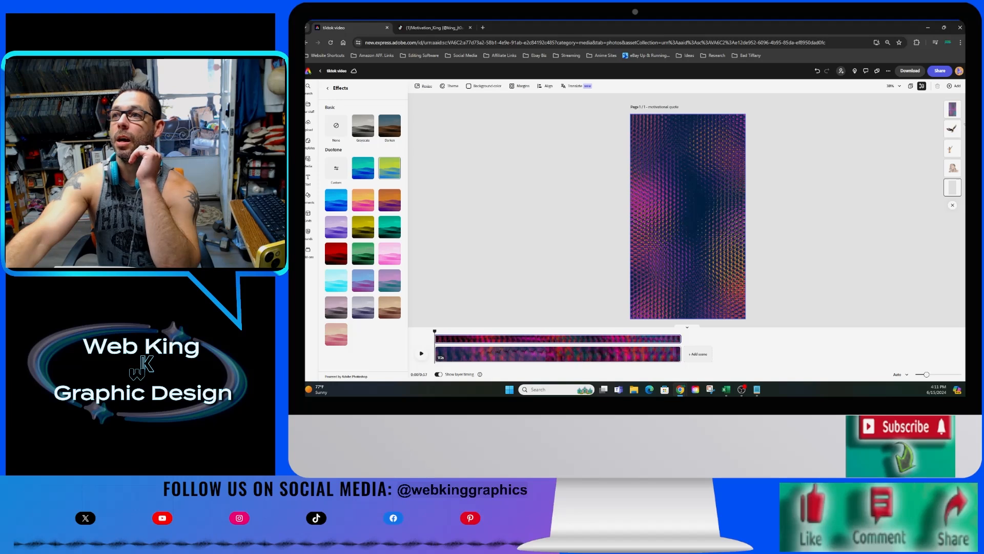
Try Screen blending on the top video layer, set it to Multiply instead, and play the scene.
{"action": "left_click", "coordinate": [651, 188]}
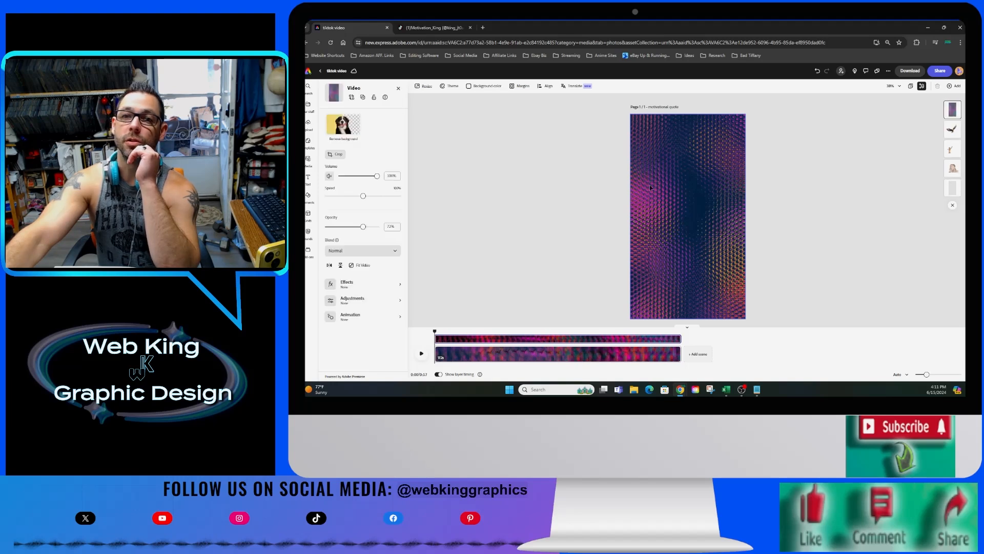
{"action": "left_click", "coordinate": [362, 250]}
{"action": "left_click", "coordinate": [375, 319]}
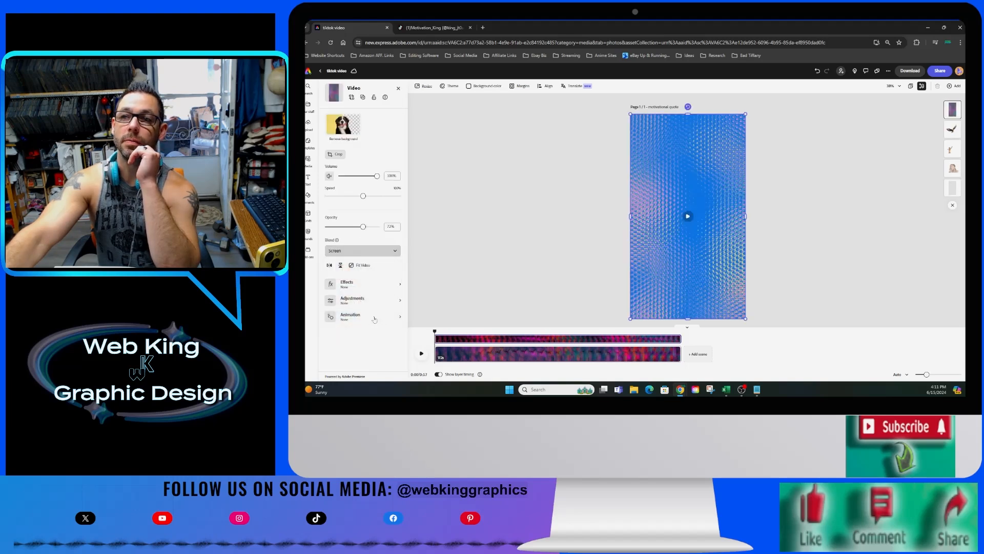
{"action": "left_click", "coordinate": [374, 251]}
{"action": "left_click", "coordinate": [376, 297]}
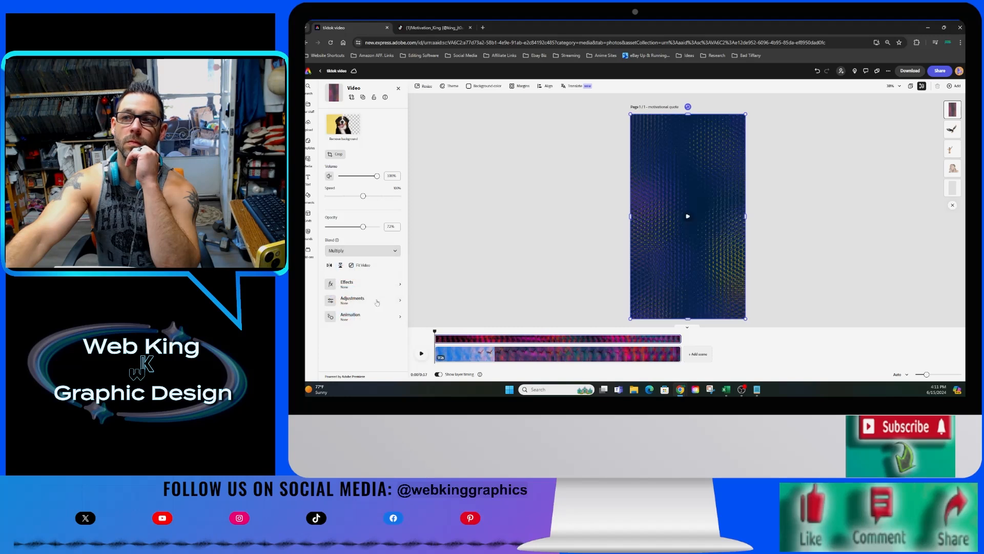
{"action": "left_click", "coordinate": [421, 354]}
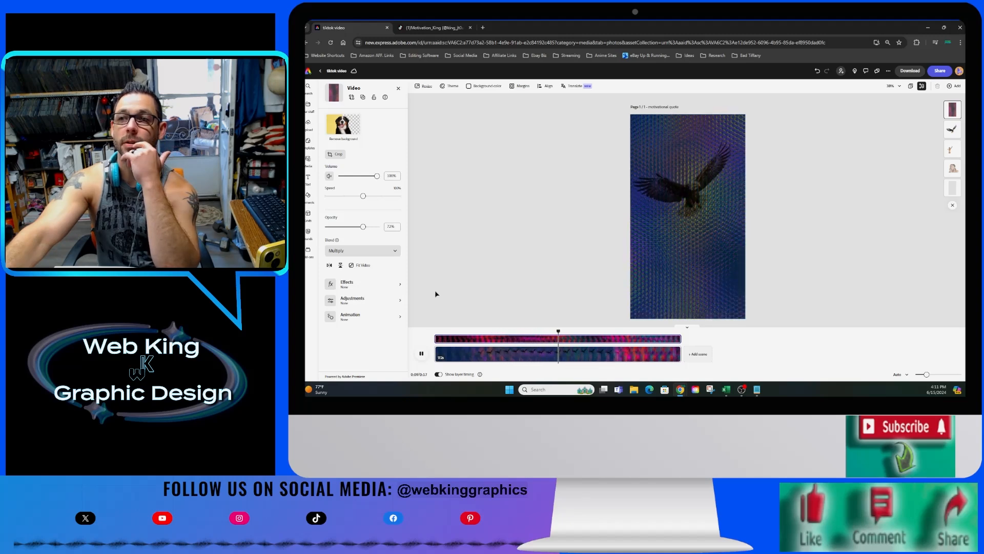
Raise the top video layer's opacity to about 86% and preview the scene from the start.
{"action": "left_click_drag", "start_coordinate": [363, 227], "coordinate": [371, 227]}
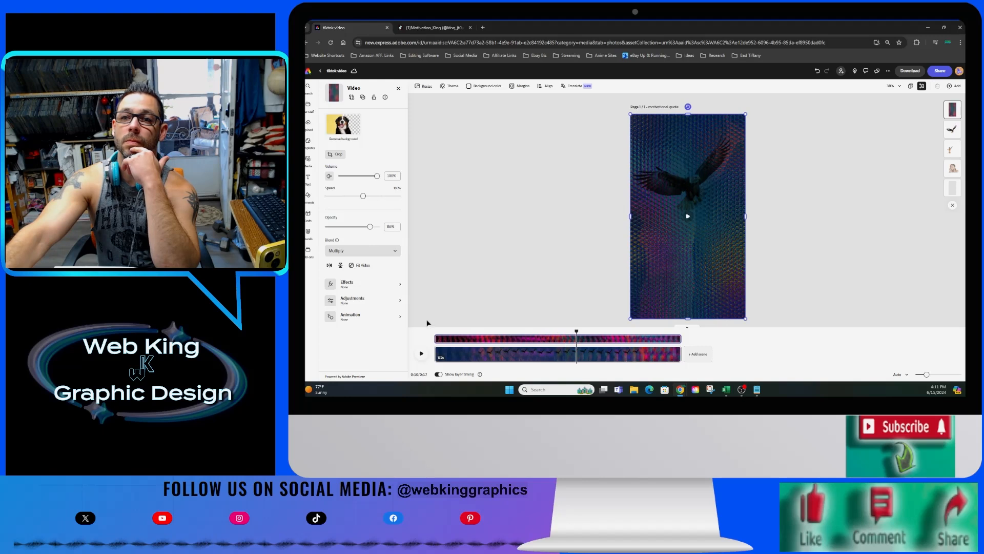
{"action": "left_click", "coordinate": [437, 335]}
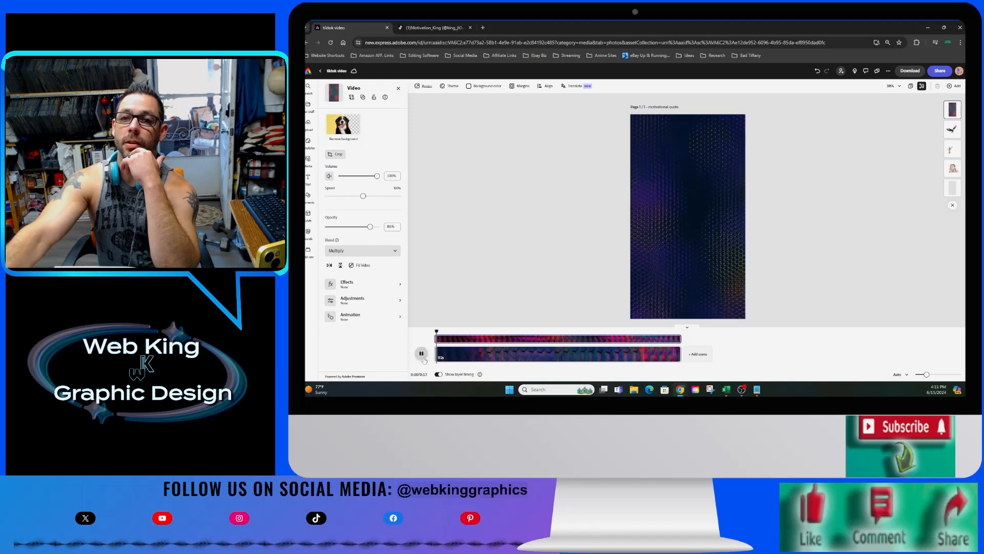
{"action": "left_click", "coordinate": [422, 353]}
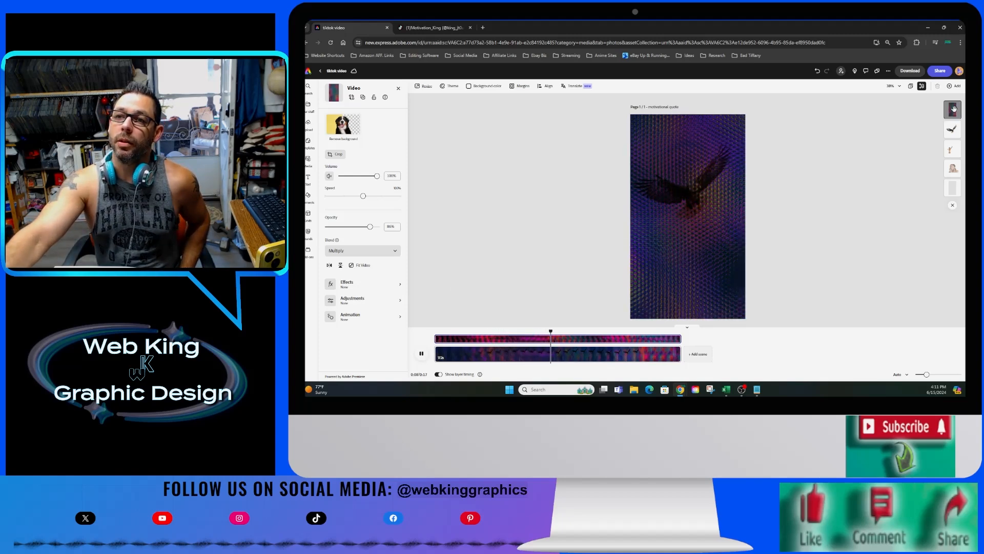
{"action": "key", "text": "space"}
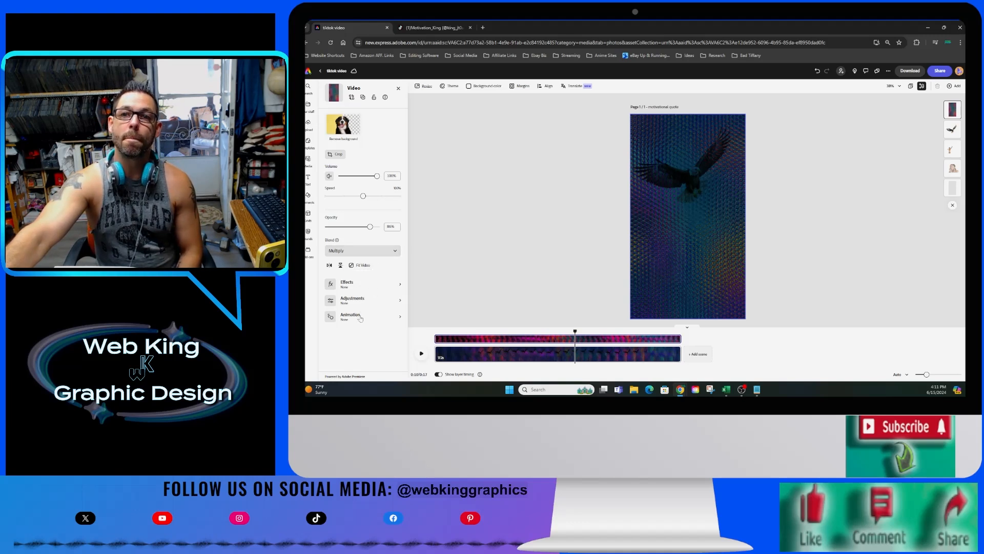
Try the Darken effect on the top video layer, apply Grayscale instead, and return to the main photo library.
{"action": "left_click", "coordinate": [368, 286]}
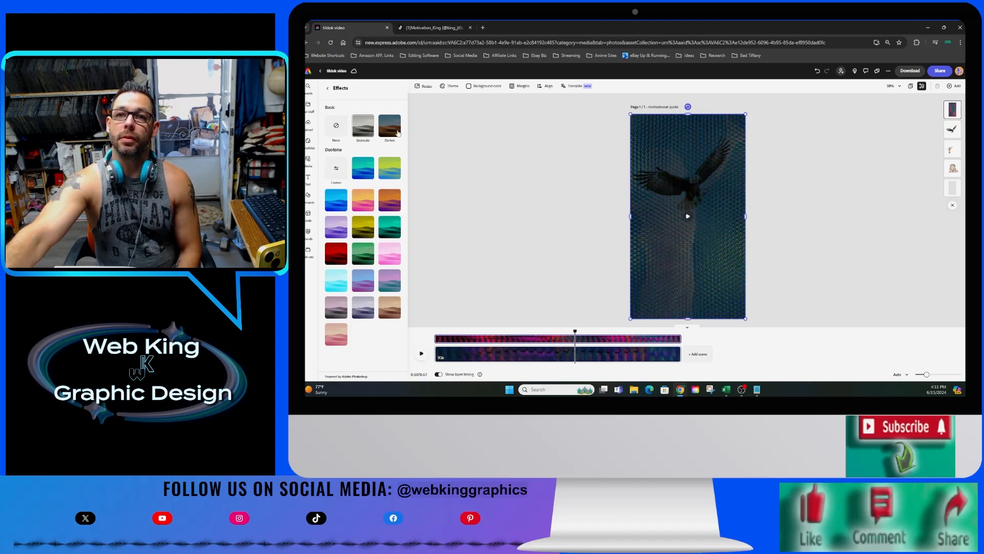
{"action": "left_click", "coordinate": [397, 133]}
{"action": "left_click", "coordinate": [360, 133]}
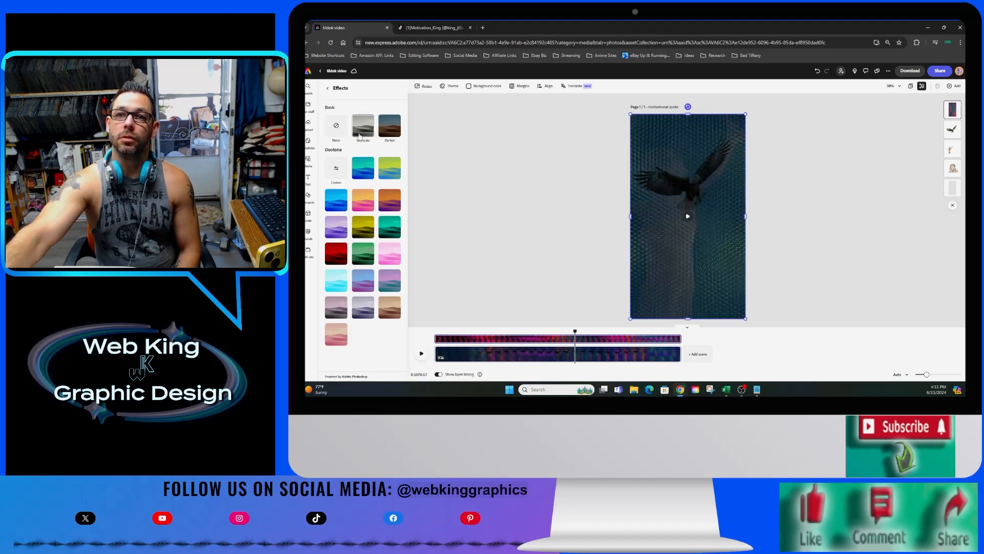
{"action": "left_click", "coordinate": [449, 201]}
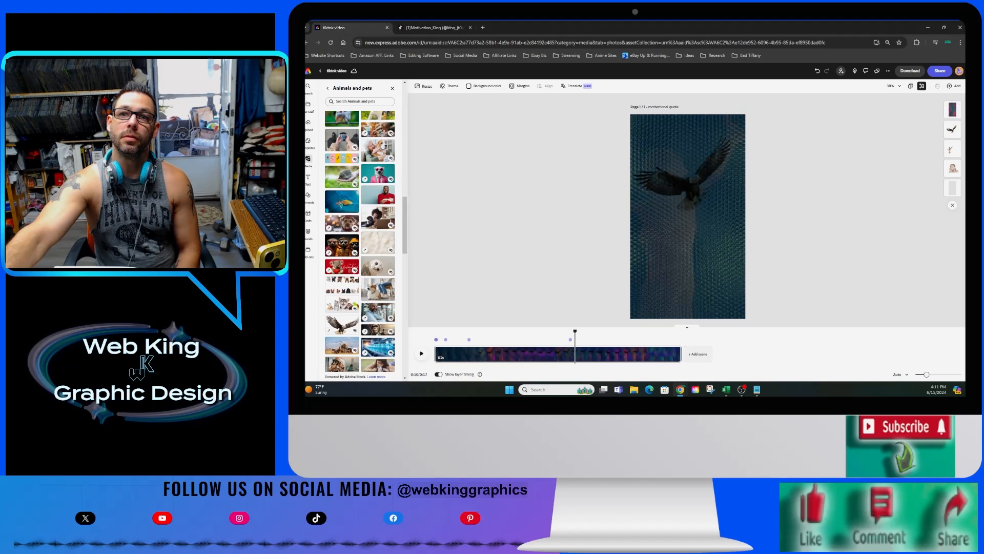
{"action": "left_click", "coordinate": [327, 89]}
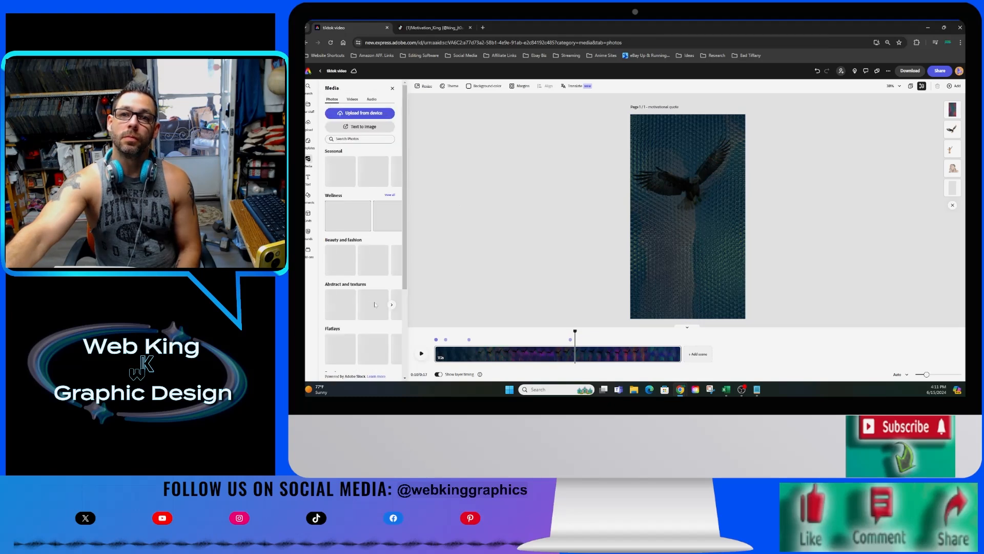
Set the top video layer's blend to Screen, raise its opacity to 100%, and play the scene from the start.
{"action": "left_click", "coordinate": [393, 88]}
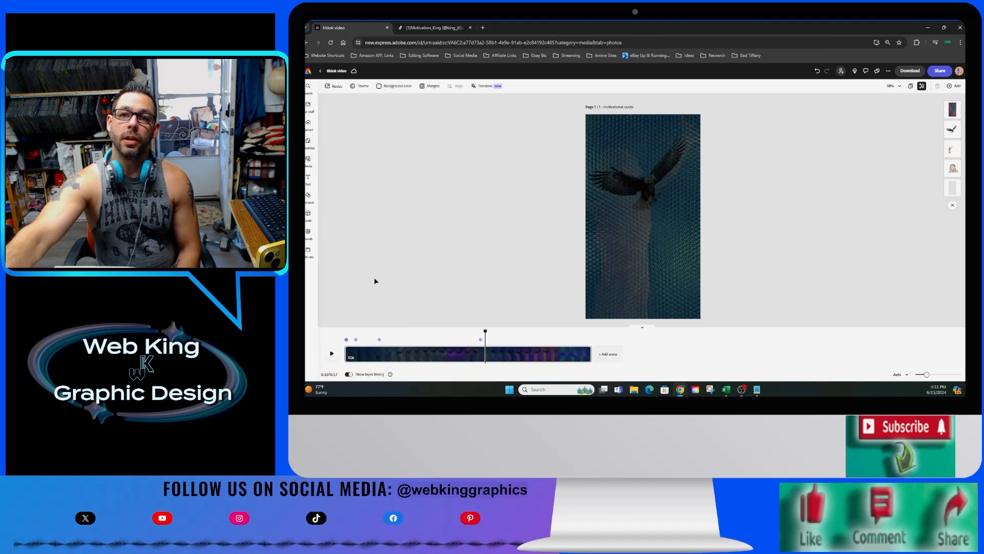
{"action": "left_click", "coordinate": [604, 263]}
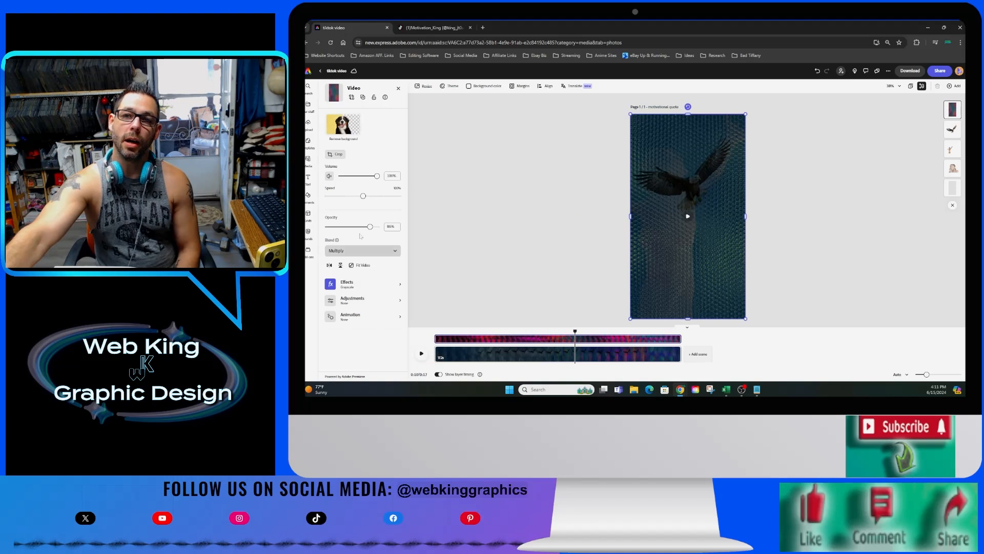
{"action": "left_click", "coordinate": [359, 252]}
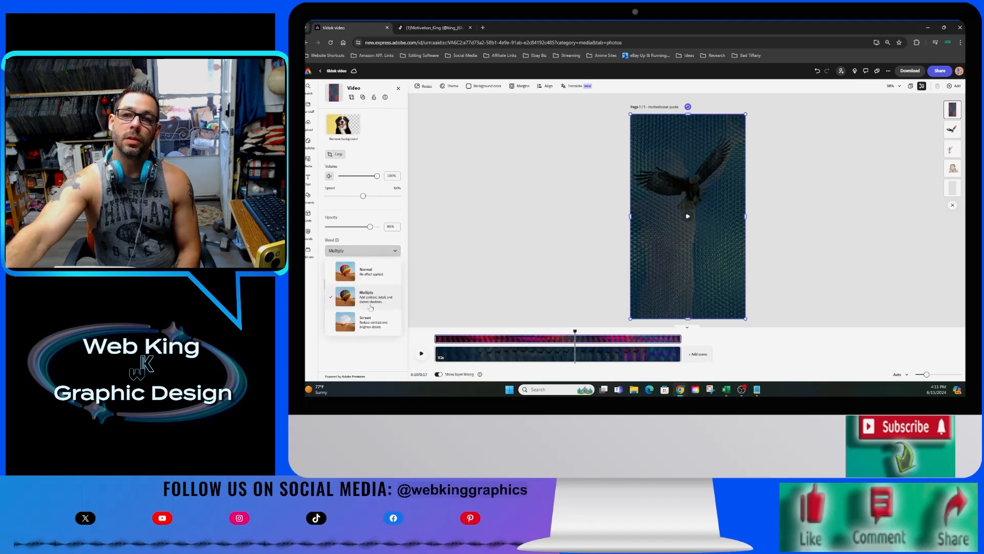
{"action": "left_click", "coordinate": [373, 328]}
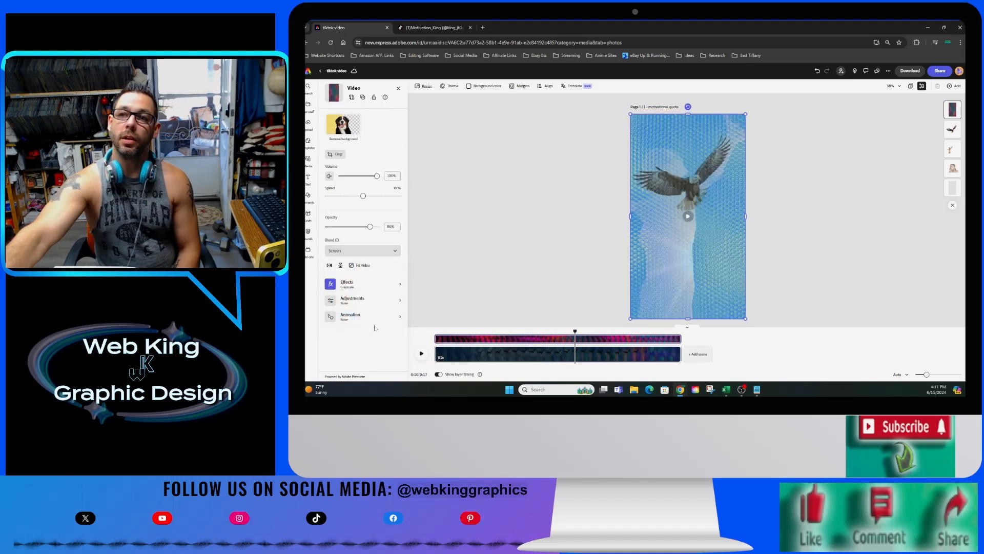
{"action": "left_click", "coordinate": [437, 332]}
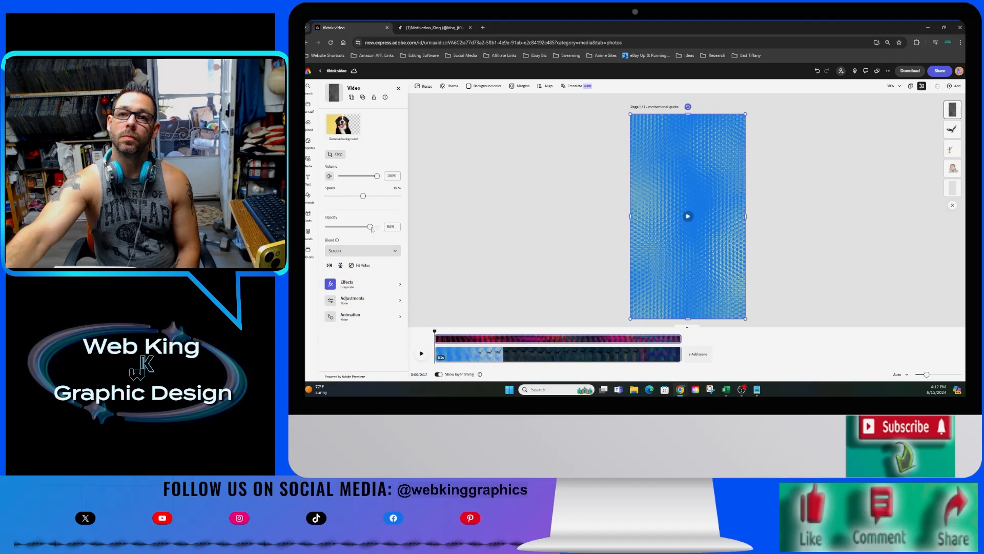
{"action": "left_click", "coordinate": [420, 354]}
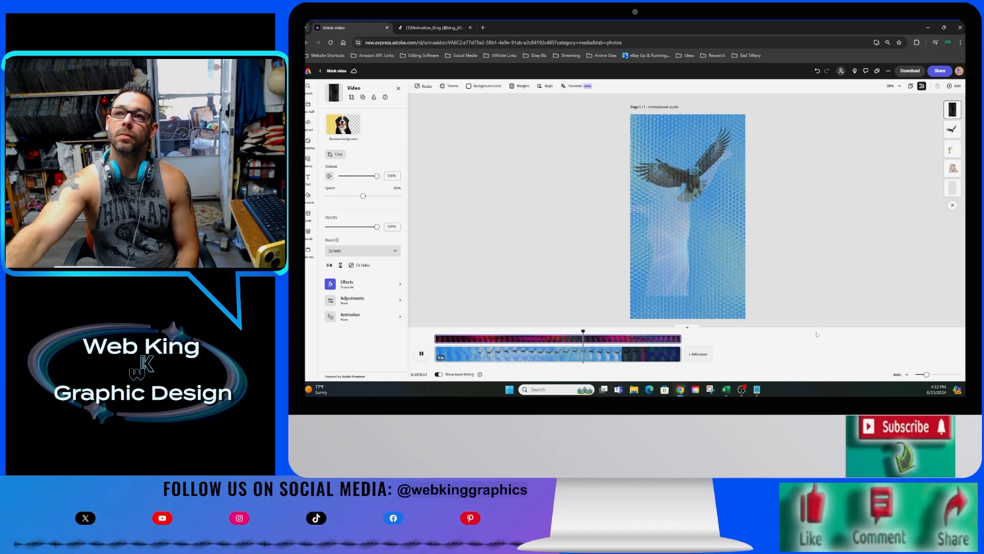
Try Multiply blending on the smiling woman's photo, return it to Screen, and lower its opacity to about 25%.
{"action": "left_click", "coordinate": [952, 169]}
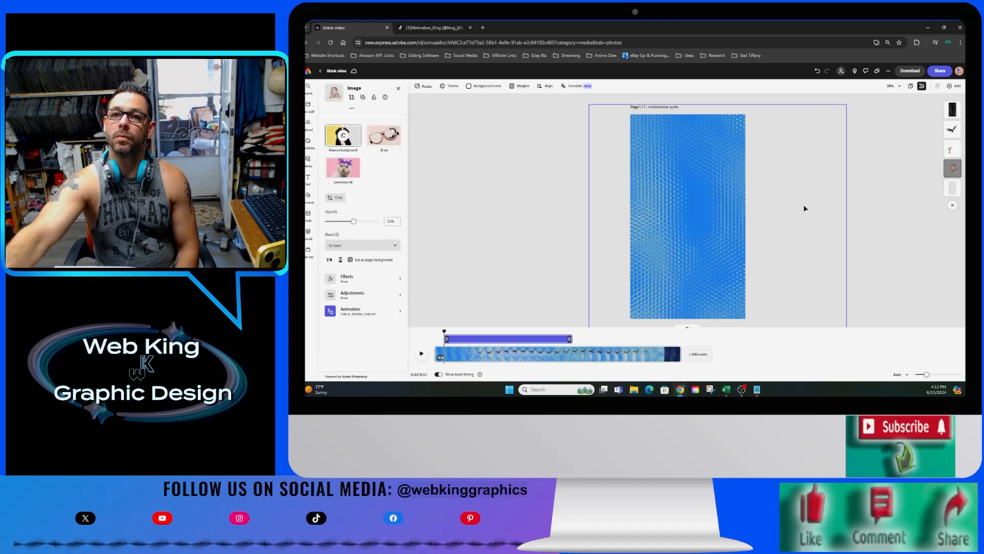
{"action": "left_click", "coordinate": [379, 247]}
{"action": "left_click", "coordinate": [374, 292]}
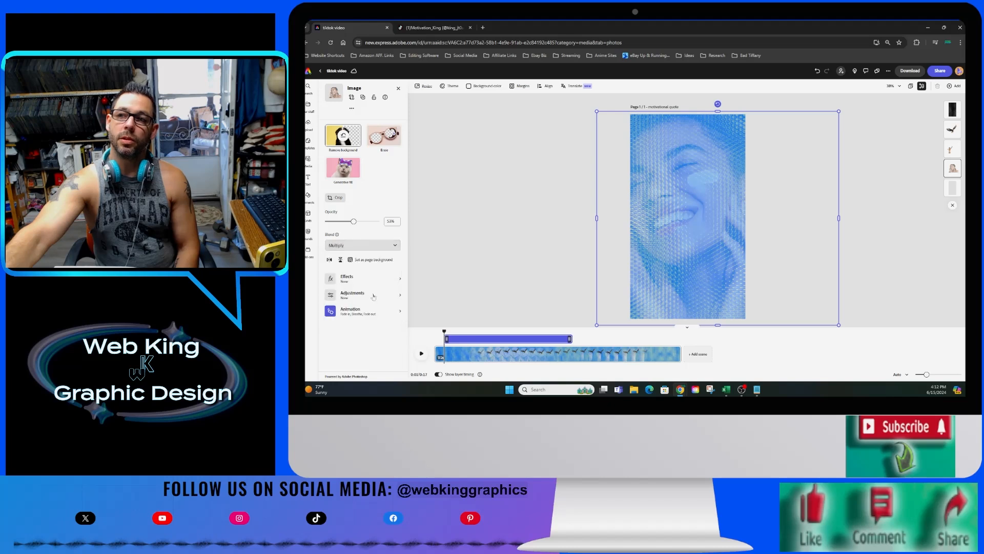
{"action": "left_click", "coordinate": [381, 251]}
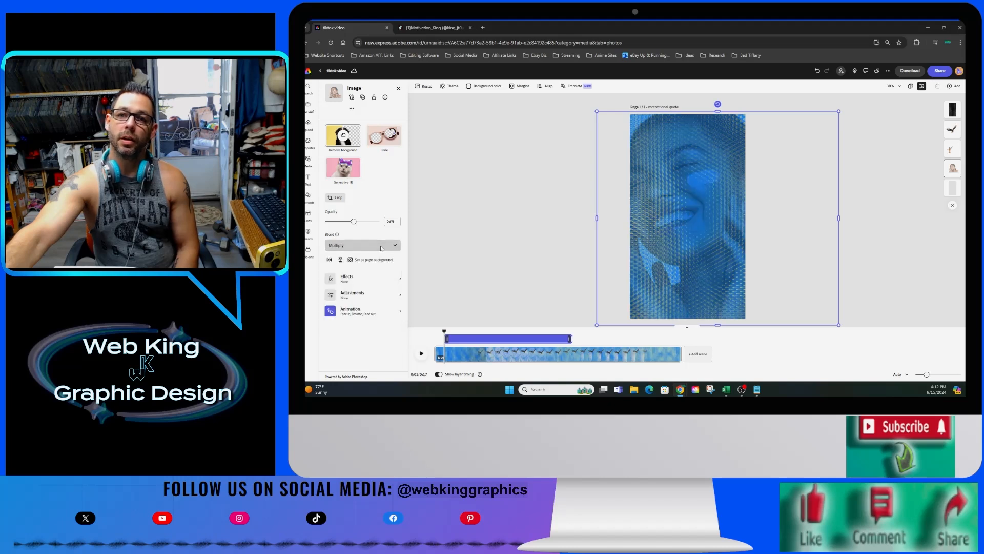
{"action": "left_click", "coordinate": [375, 312]}
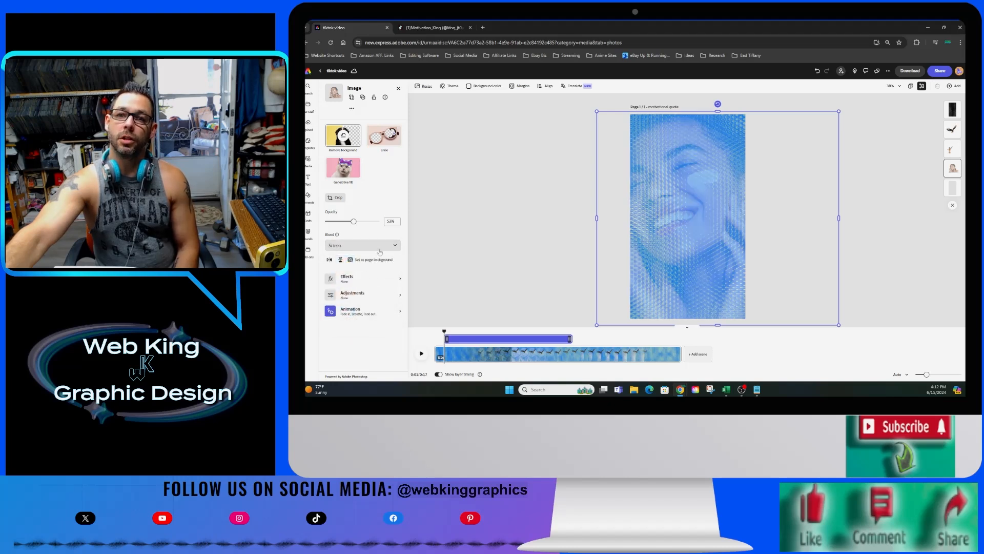
{"action": "left_click_drag", "start_coordinate": [351, 223], "coordinate": [338, 225]}
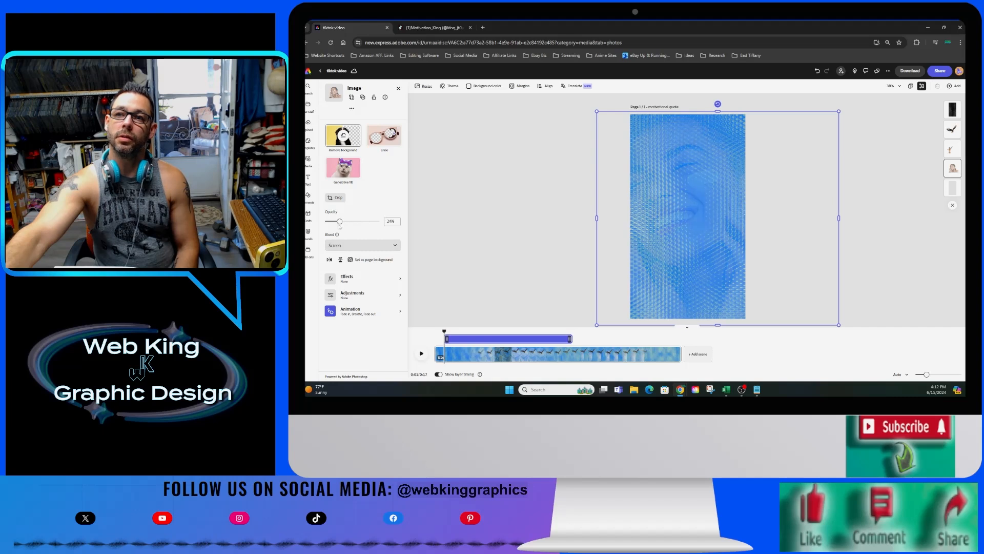
Set the top video layer's blend to Multiply and preview the scene from near the start.
{"action": "left_click", "coordinate": [949, 106]}
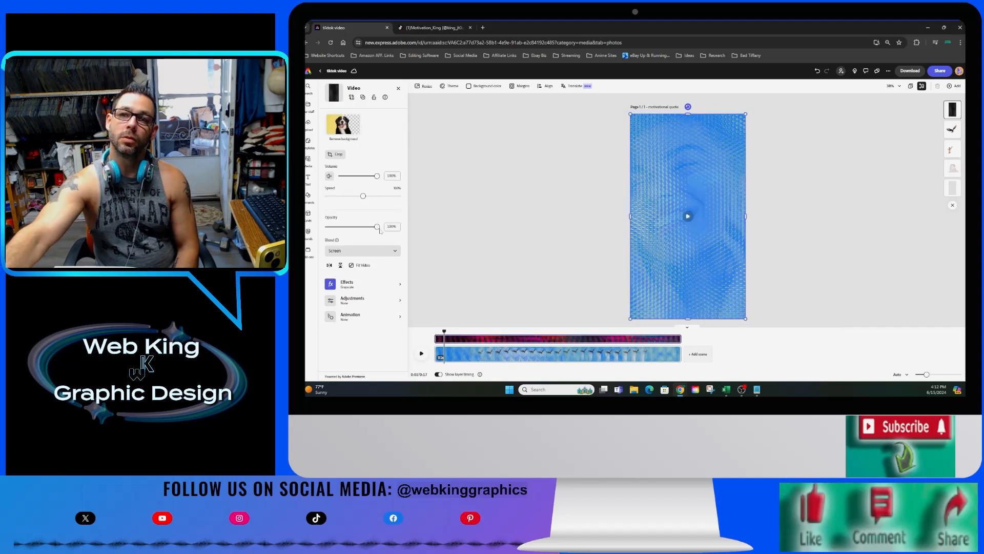
{"action": "left_click", "coordinate": [377, 250]}
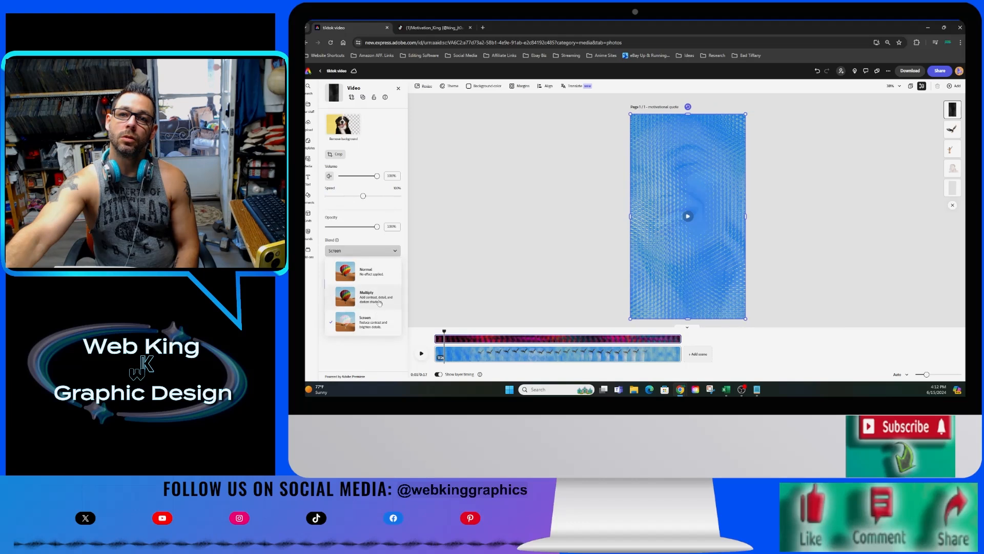
{"action": "left_click", "coordinate": [380, 301]}
{"action": "left_click_drag", "start_coordinate": [443, 332], "coordinate": [439, 334]}
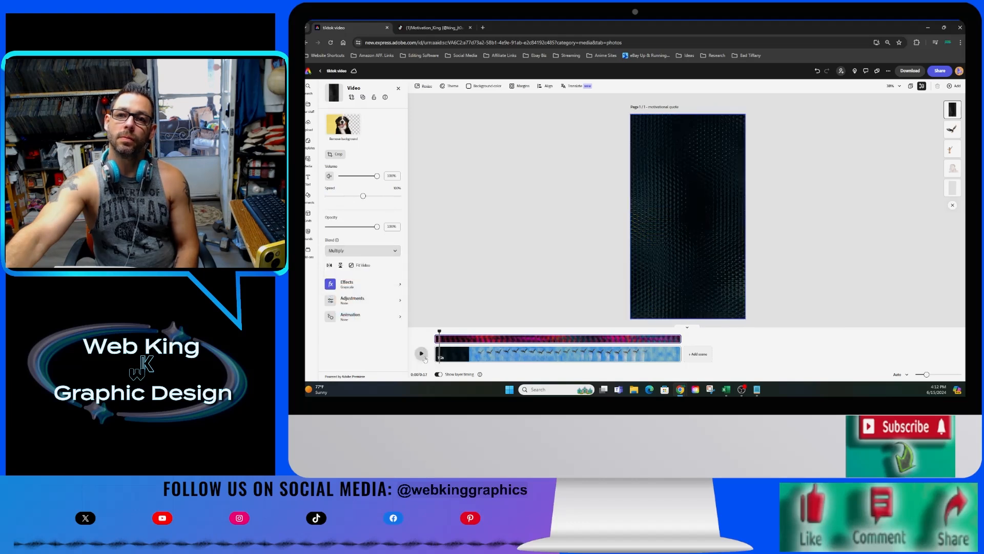
{"action": "left_click", "coordinate": [421, 353]}
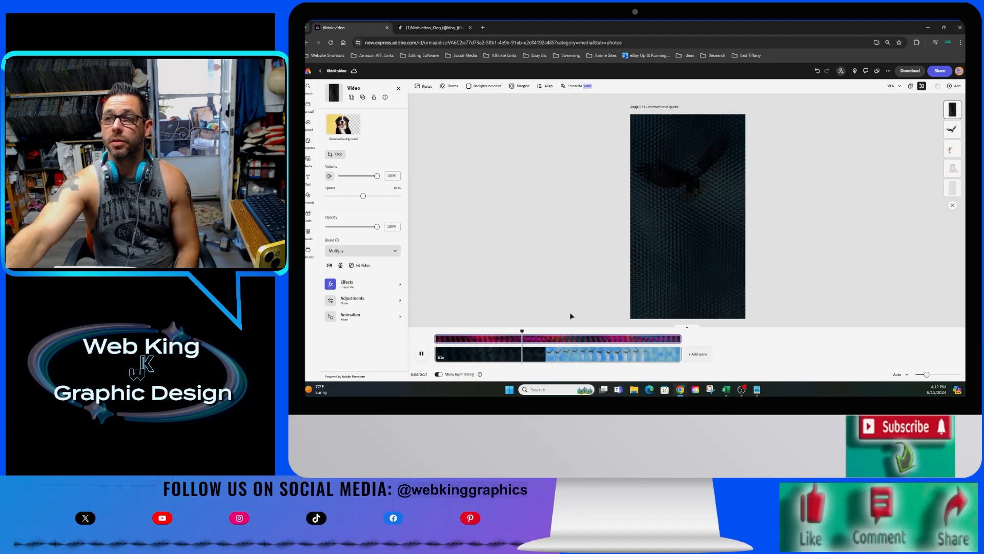
Change the standing figure cutout's blend to Multiply and play the scene.
{"action": "left_click", "coordinate": [952, 148]}
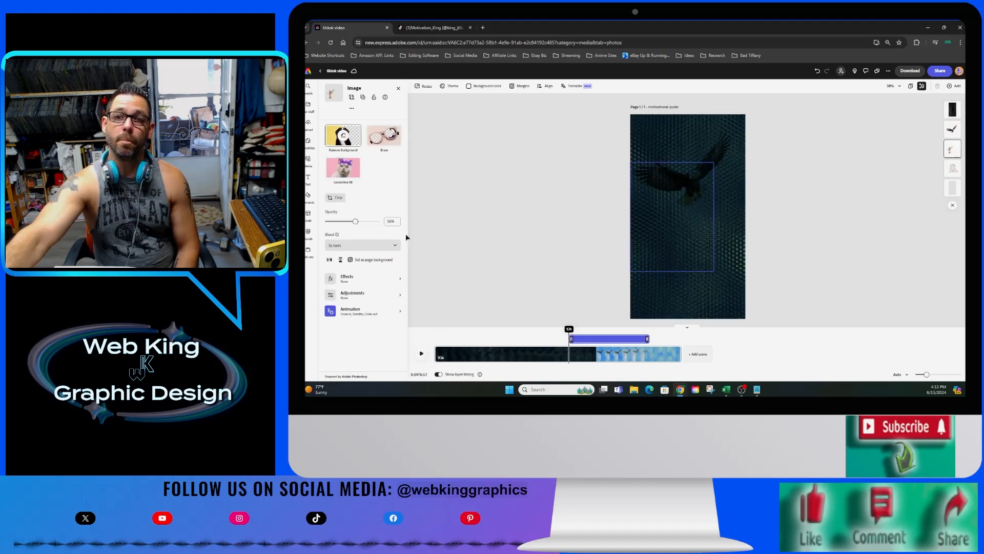
{"action": "left_click", "coordinate": [366, 245]}
{"action": "left_click", "coordinate": [376, 292]}
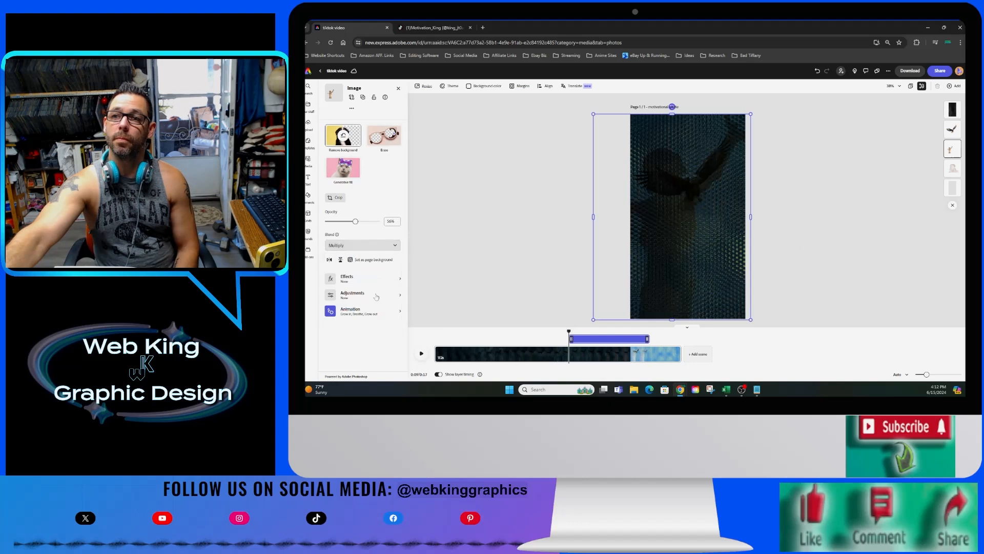
{"action": "key", "text": "space"}
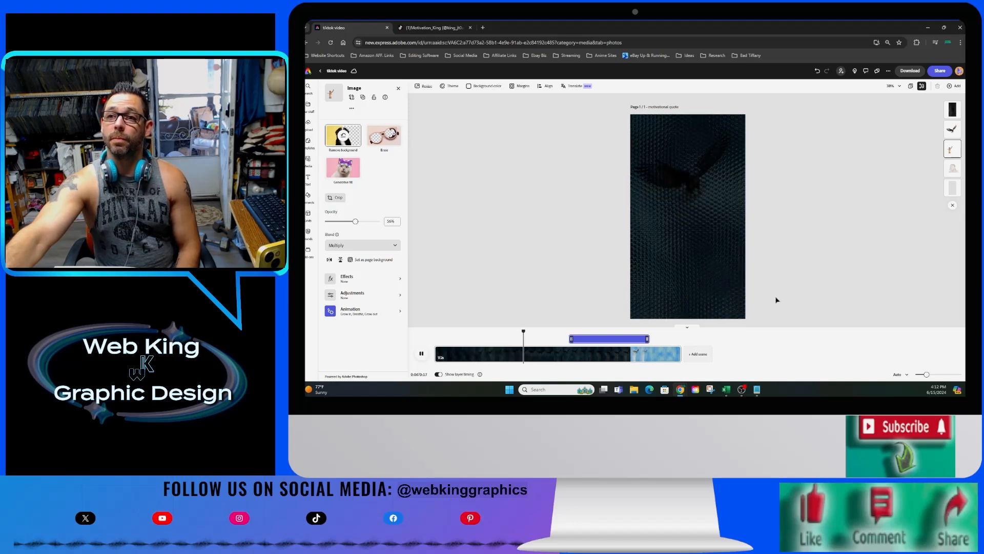
Select the smiling woman's photo layer and replay the scene from the start to check how it shows.
{"action": "left_click", "coordinate": [954, 171]}
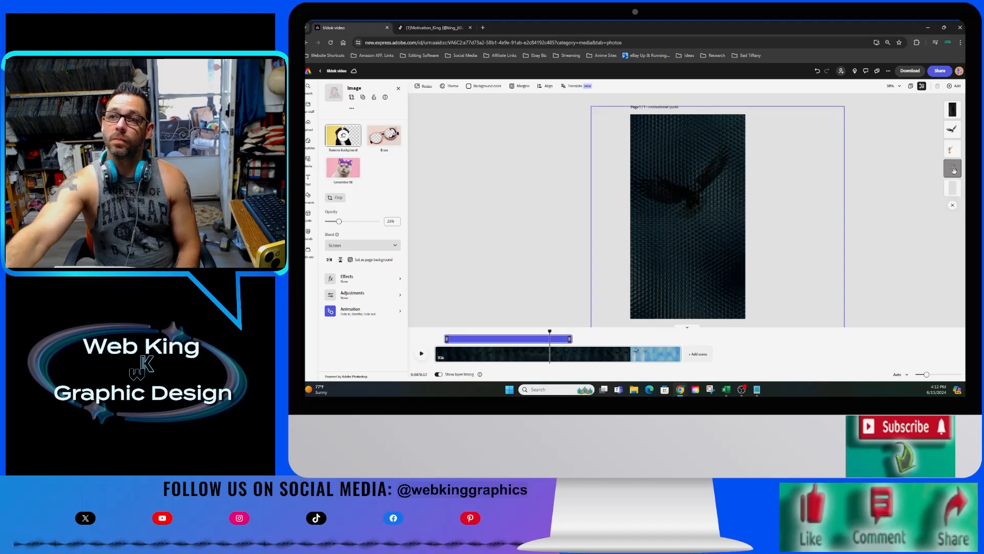
{"action": "left_click", "coordinate": [486, 331]}
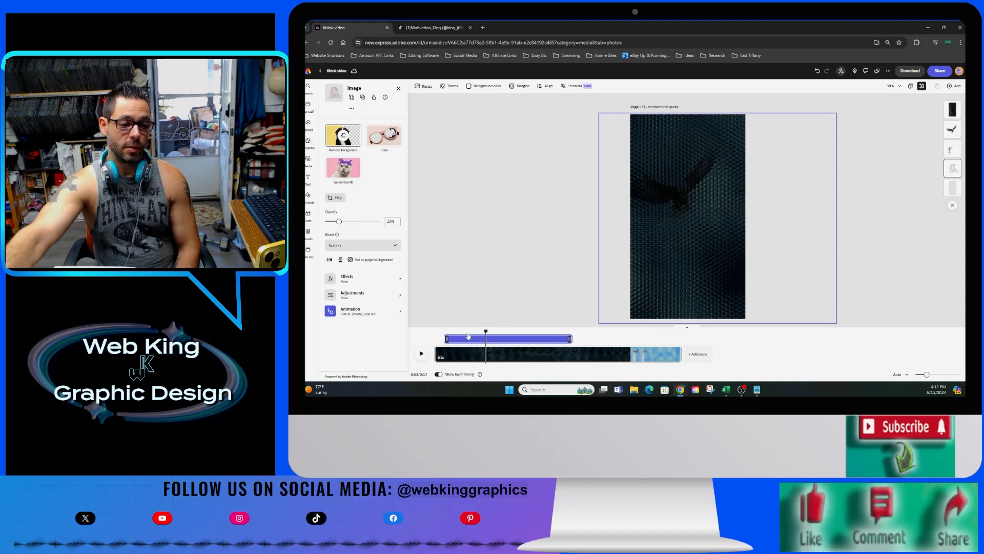
{"action": "left_click", "coordinate": [436, 336]}
{"action": "left_click", "coordinate": [421, 354]}
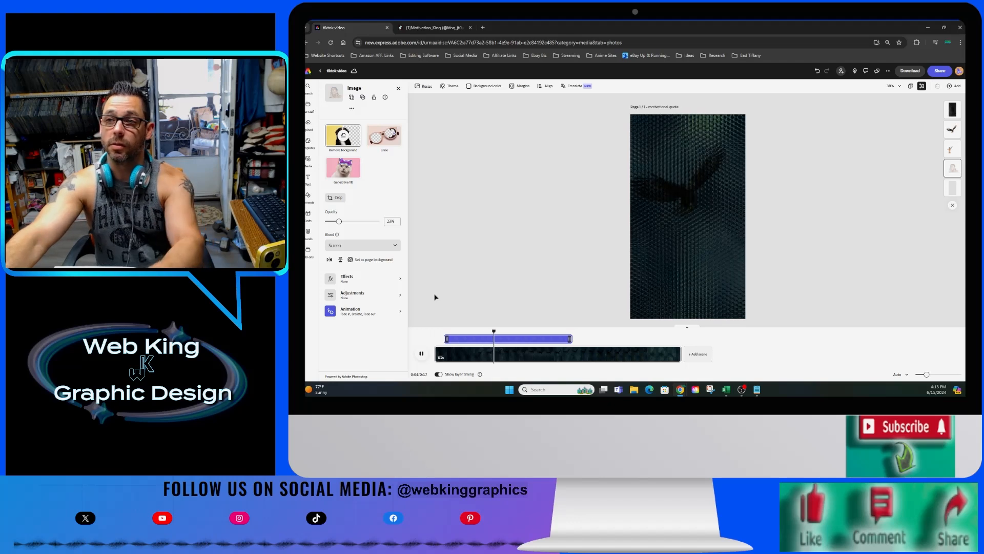
Set the smiling woman's photo to Multiply blending and preview the opening of the scene.
{"action": "left_click", "coordinate": [951, 150]}
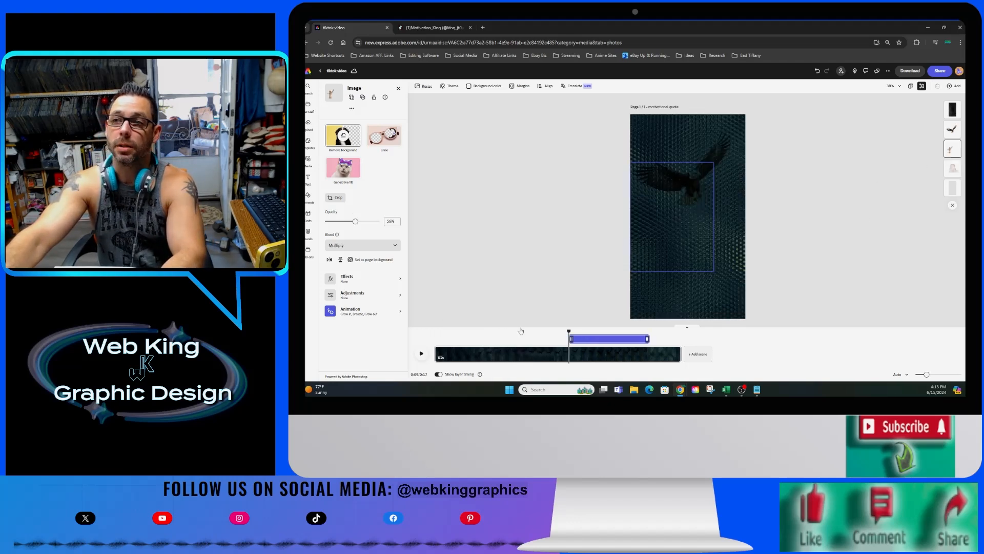
{"action": "left_click", "coordinate": [952, 168]}
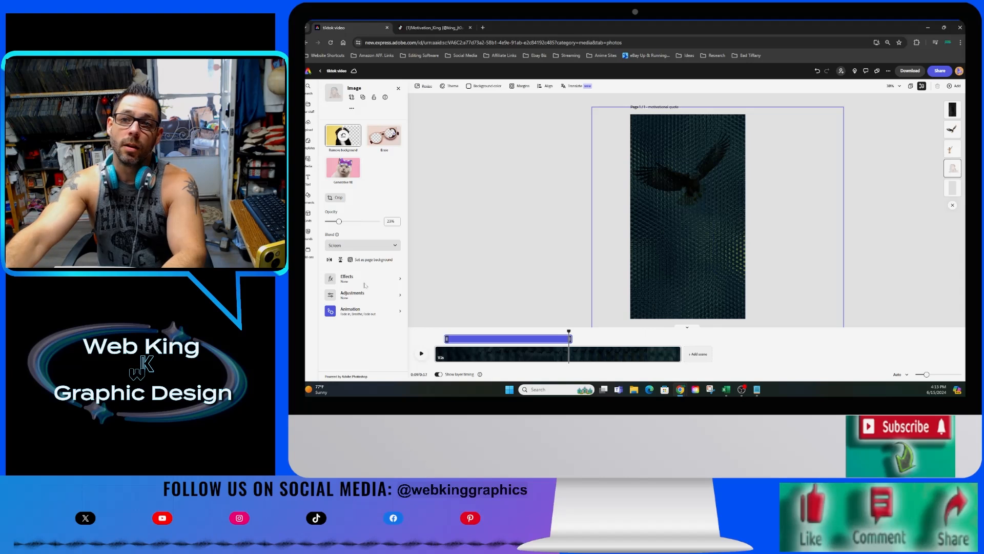
{"action": "left_click", "coordinate": [362, 245]}
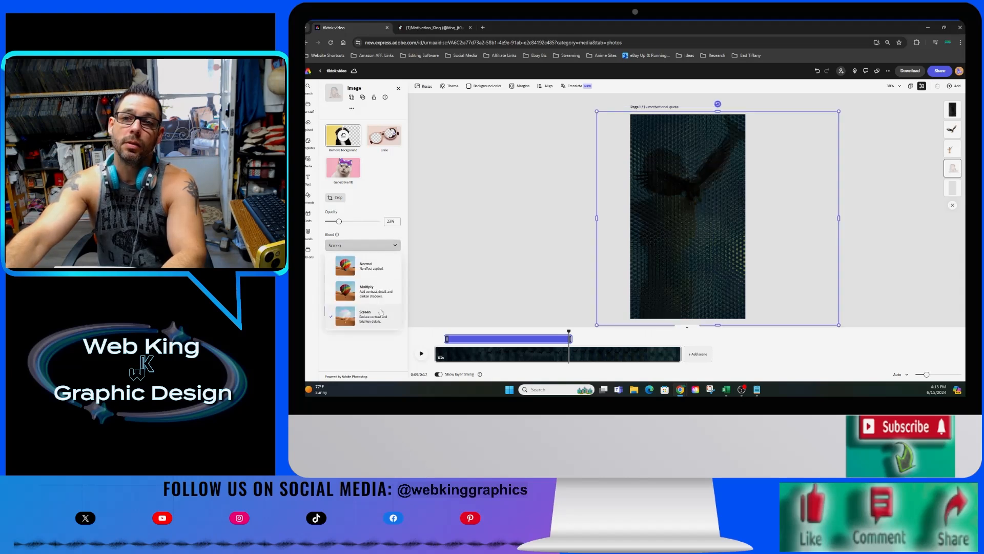
{"action": "left_click", "coordinate": [379, 296]}
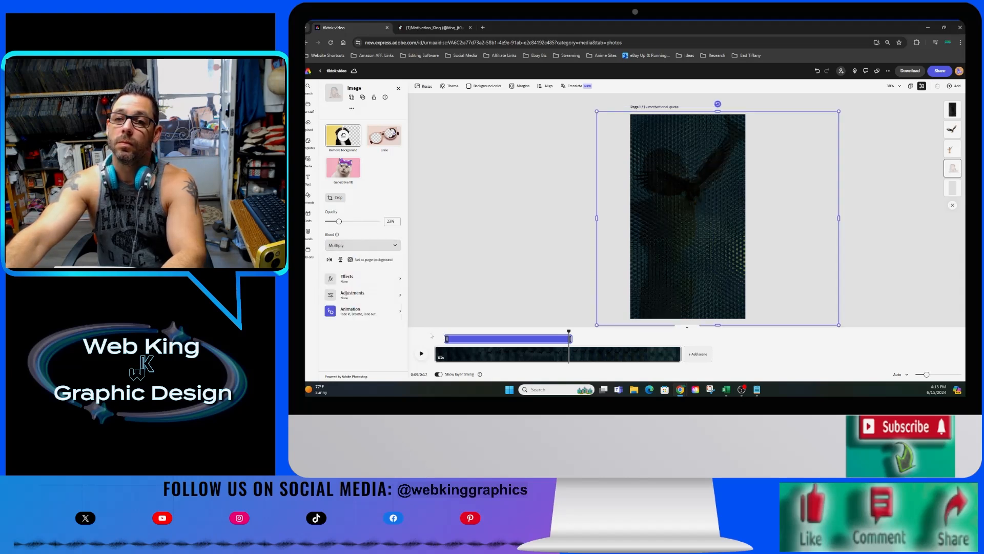
{"action": "left_click", "coordinate": [422, 352]}
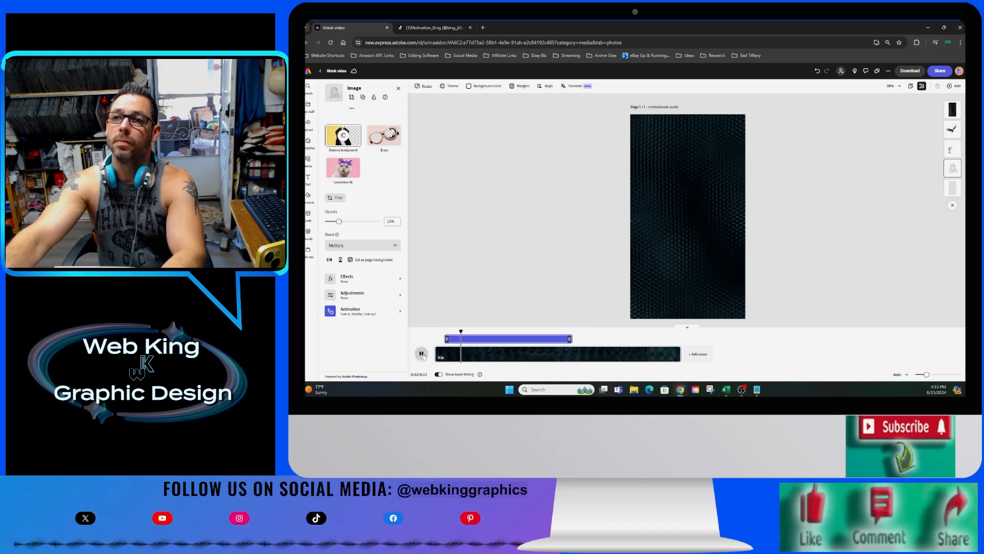
{"action": "left_click", "coordinate": [422, 353]}
Try pink, purple, yellow, light cyan, mauve-teal and green duotones on the top video layer, and apply the orange-pink one.
{"action": "left_click", "coordinate": [957, 110]}
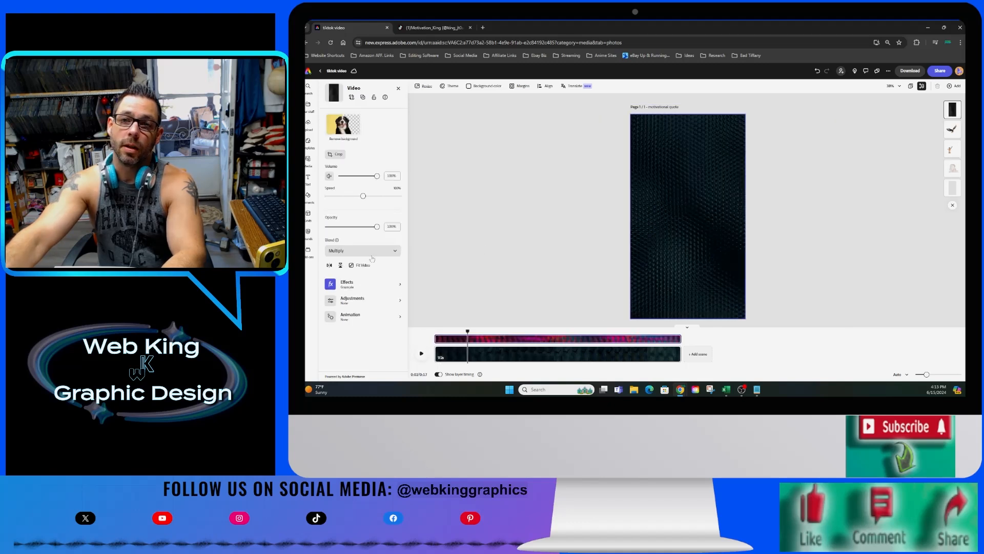
{"action": "left_click", "coordinate": [373, 250]}
{"action": "left_click", "coordinate": [471, 218]}
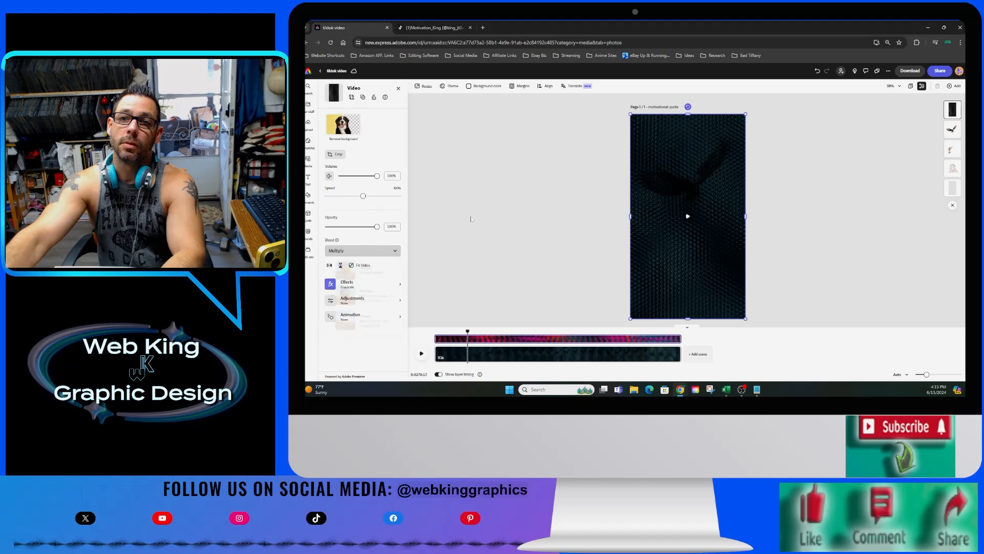
{"action": "left_click", "coordinate": [368, 284]}
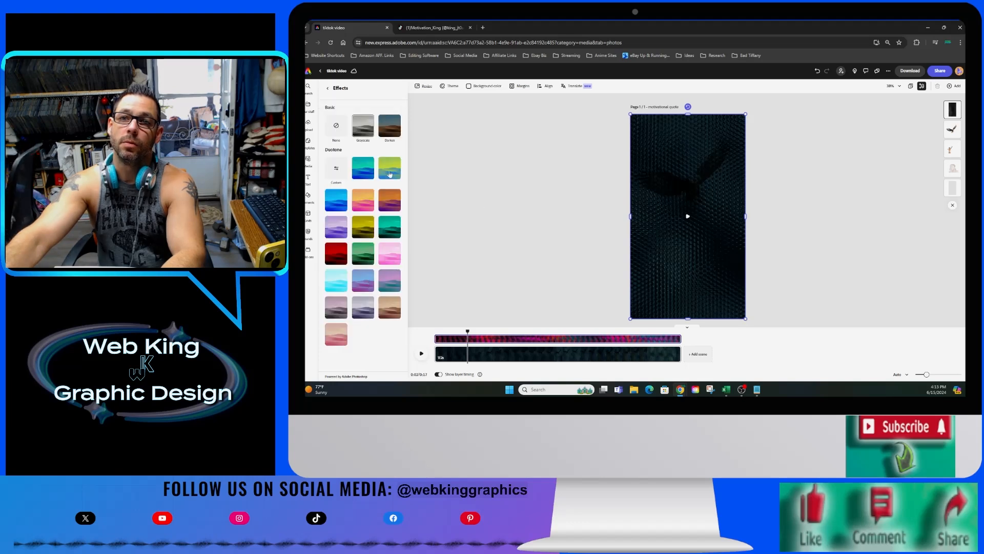
{"action": "left_click", "coordinate": [384, 257]}
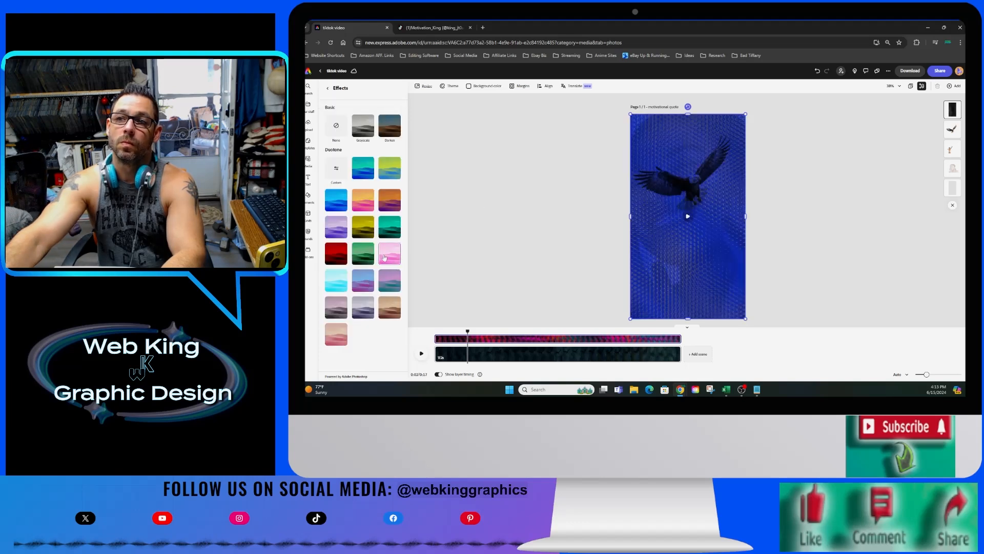
{"action": "left_click", "coordinate": [339, 234]}
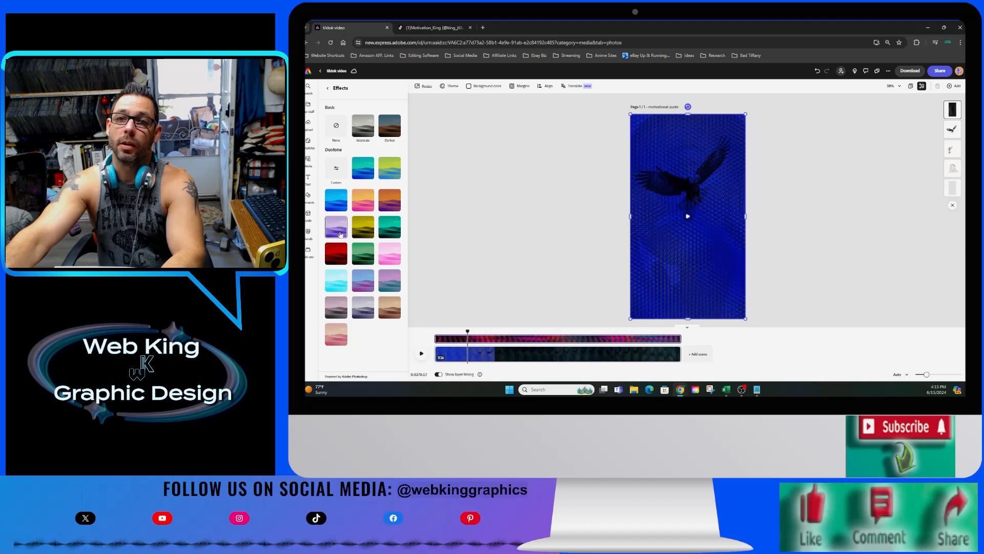
{"action": "left_click", "coordinate": [364, 228]}
{"action": "left_click", "coordinate": [367, 201]}
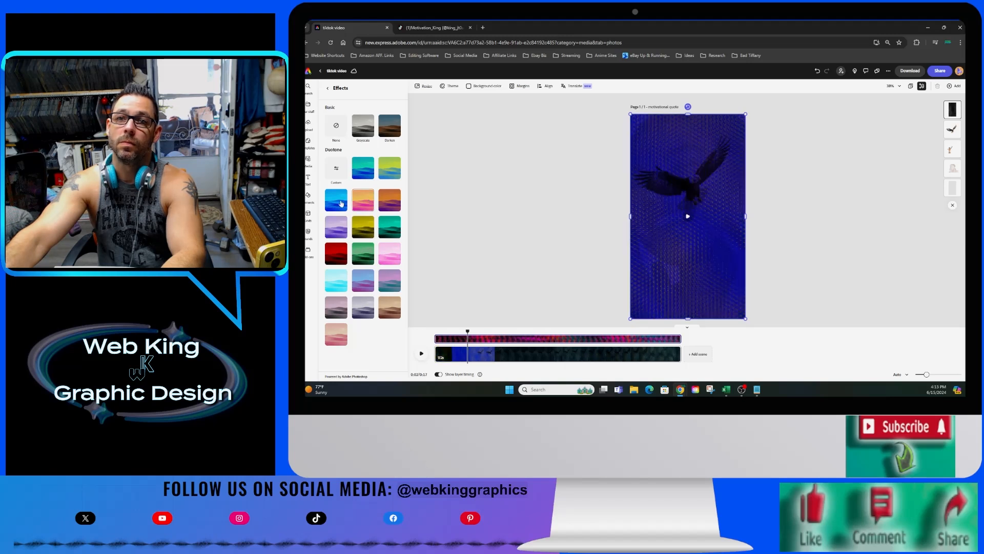
{"action": "left_click", "coordinate": [341, 284]}
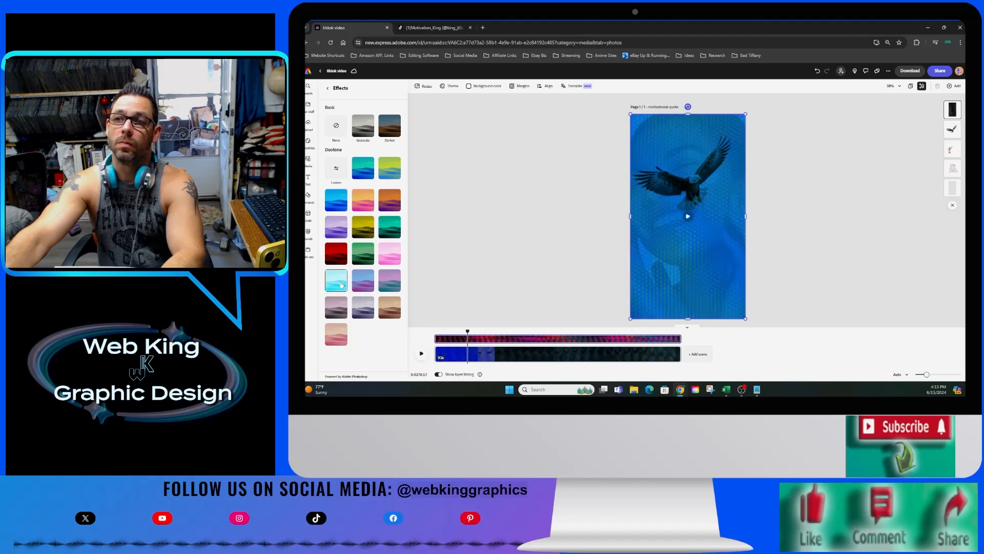
{"action": "left_click", "coordinate": [387, 283]}
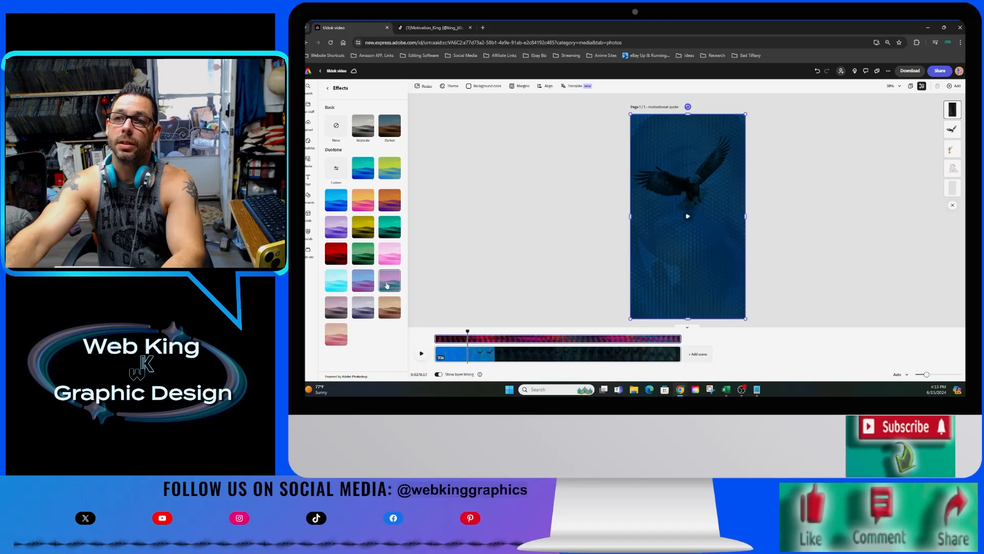
{"action": "left_click", "coordinate": [367, 252]}
{"action": "left_click", "coordinate": [369, 205]}
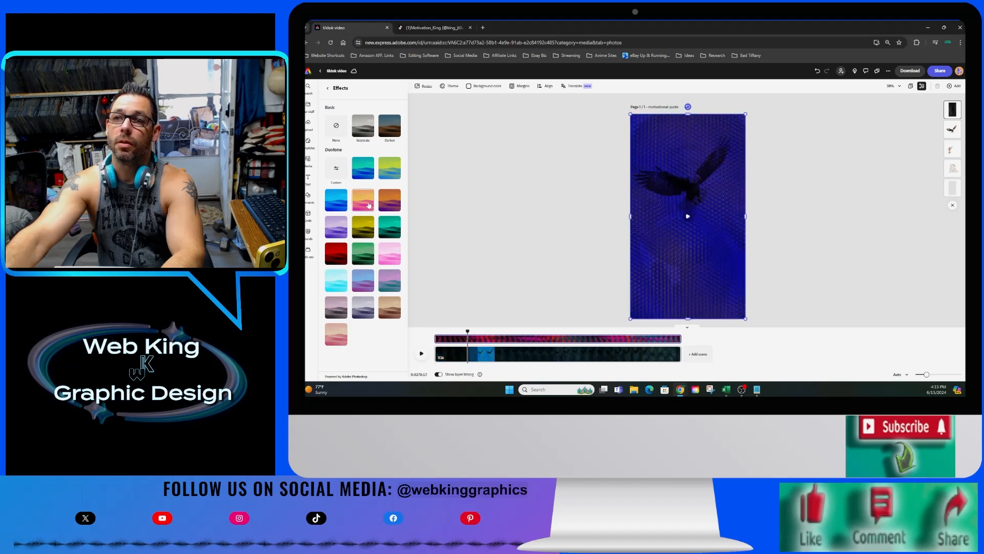
Apply the yellow-green duotone to the top video layer and play the scene to preview it.
{"action": "left_click", "coordinate": [383, 171]}
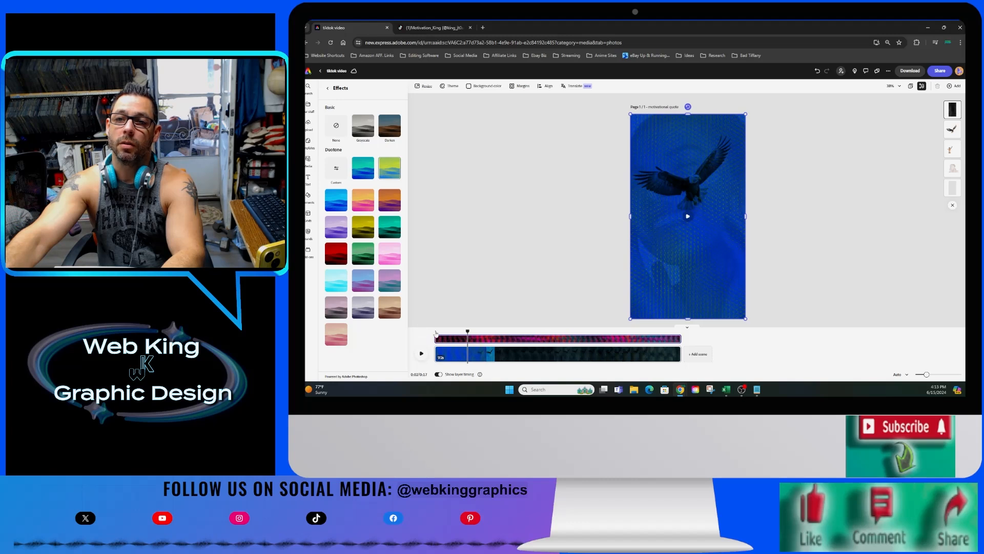
{"action": "left_click", "coordinate": [422, 353]}
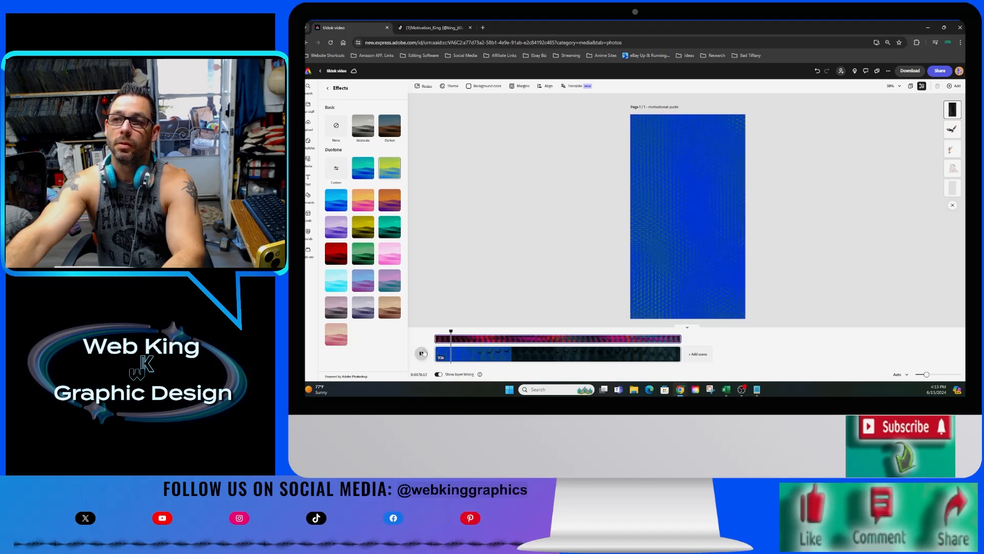
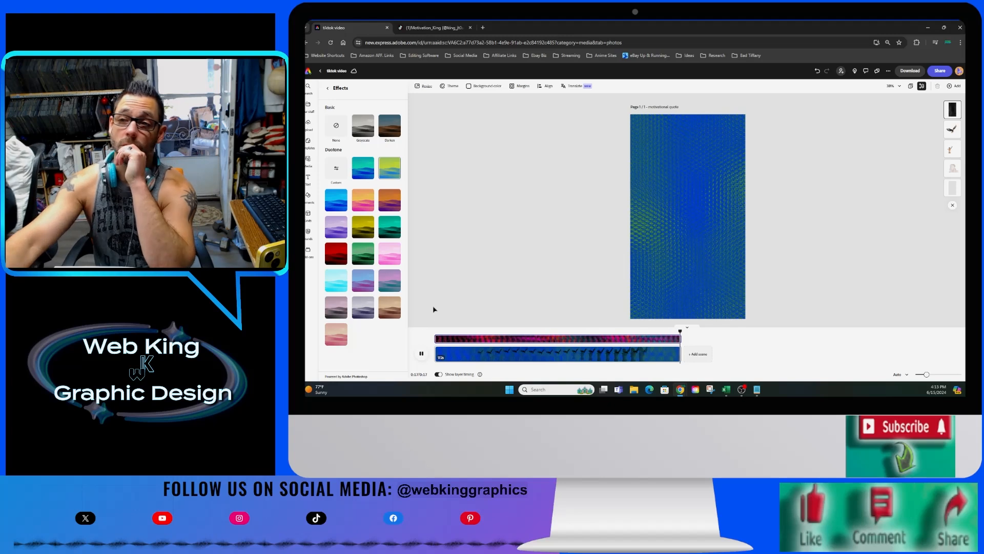
{"action": "left_click", "coordinate": [420, 352]}
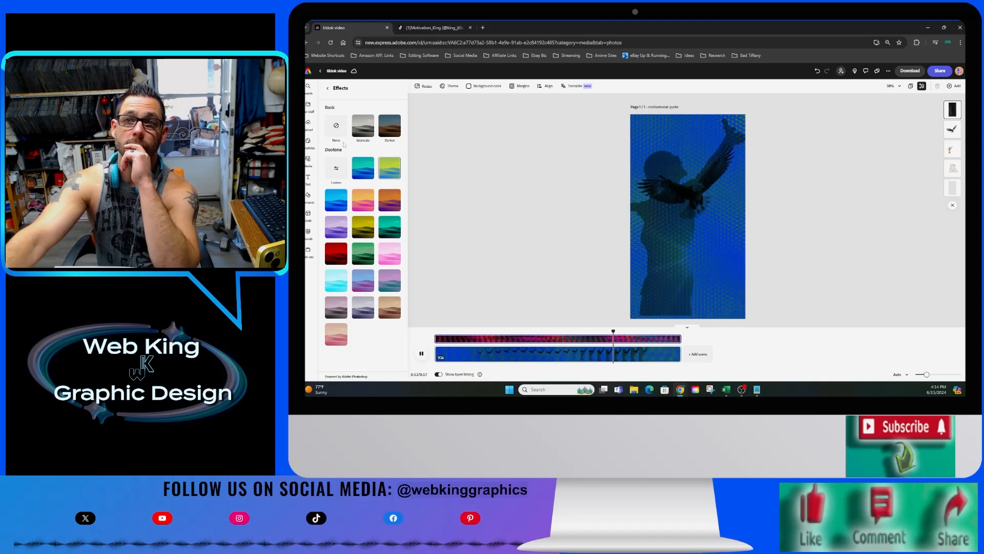
{"action": "left_click", "coordinate": [329, 89]}
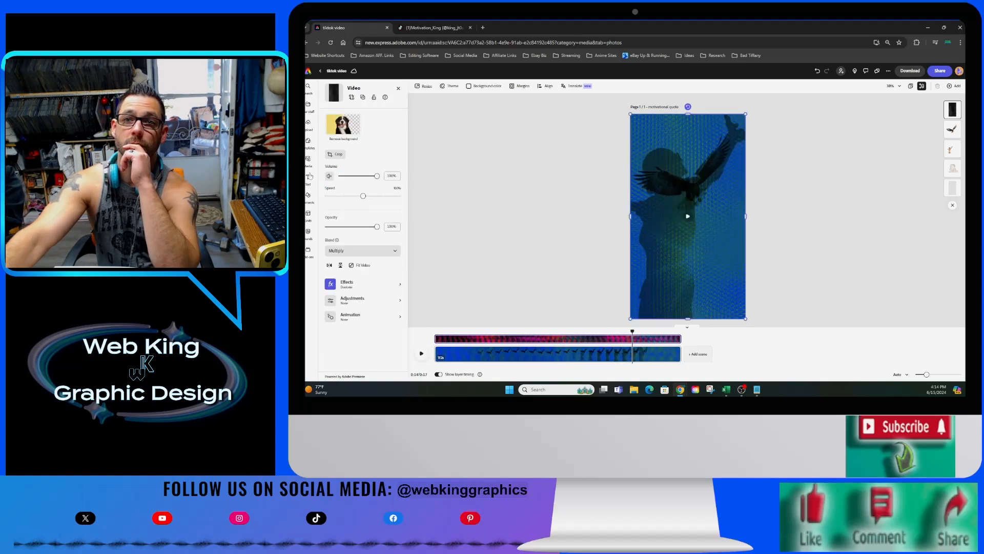
Browse the stock photo categories and look through the Animals and pets collection for another animal picture.
{"action": "left_click", "coordinate": [308, 160]}
{"action": "scroll", "coordinate": [390, 277], "scroll_direction": "down", "scroll_amount": 3}
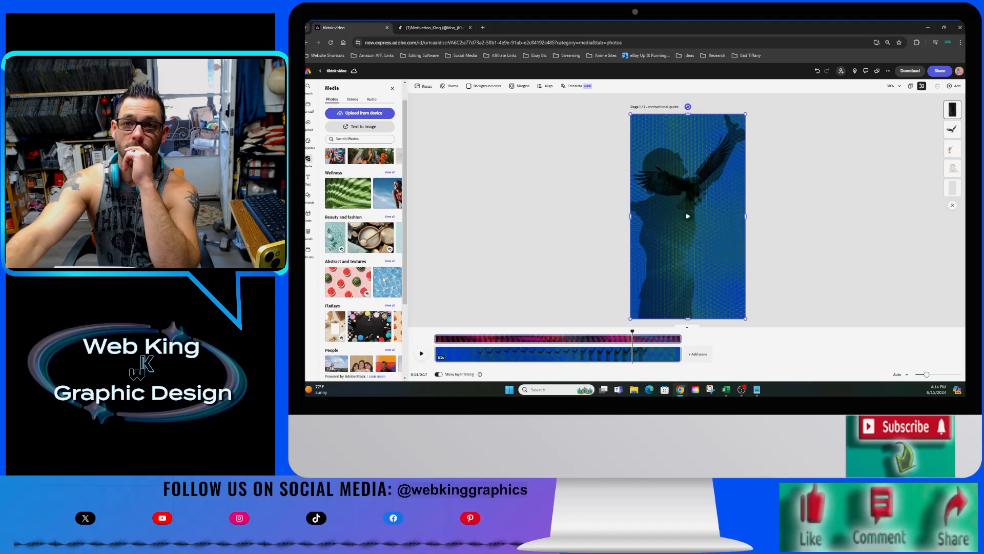
{"action": "scroll", "coordinate": [361, 225], "scroll_direction": "down", "scroll_amount": 1}
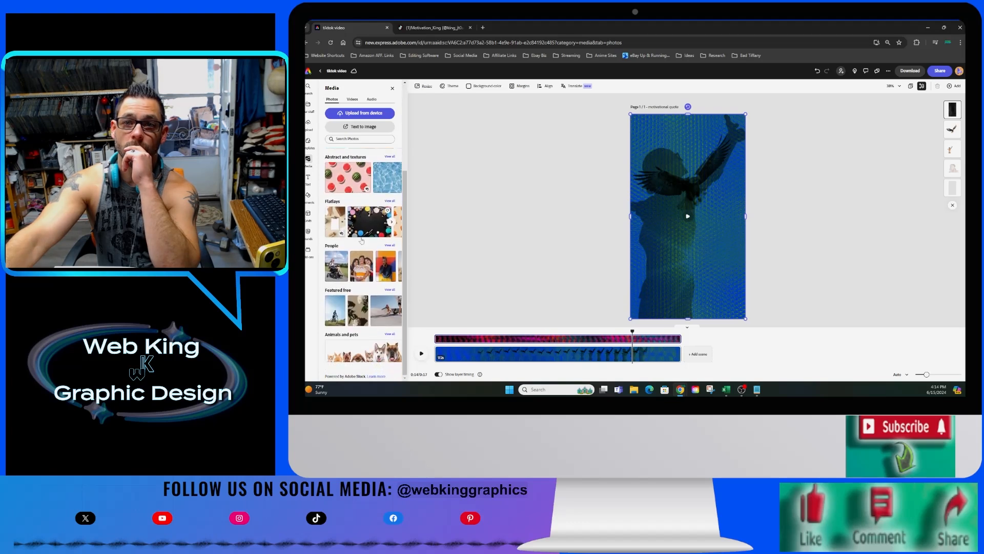
{"action": "scroll", "coordinate": [366, 301], "scroll_direction": "up", "scroll_amount": 3}
{"action": "scroll", "coordinate": [372, 333], "scroll_direction": "down", "scroll_amount": 3}
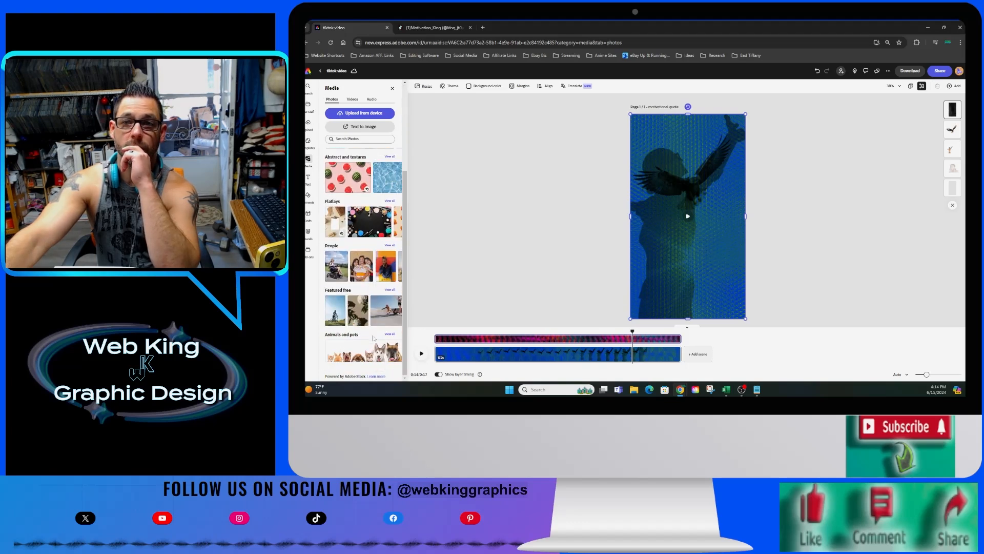
{"action": "left_click", "coordinate": [389, 334]}
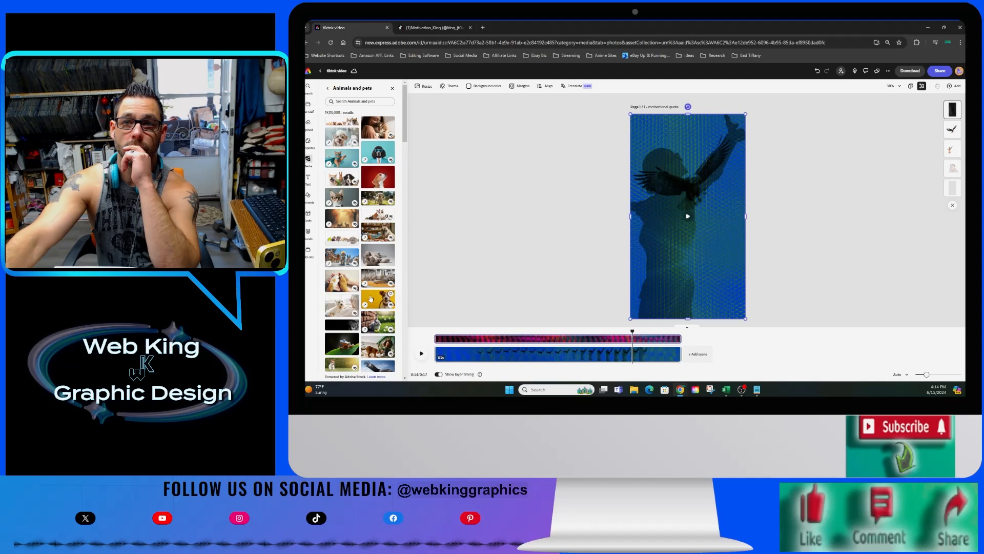
{"action": "scroll", "coordinate": [371, 298], "scroll_direction": "down", "scroll_amount": 5}
{"action": "scroll", "coordinate": [370, 298], "scroll_direction": "down", "scroll_amount": 2}
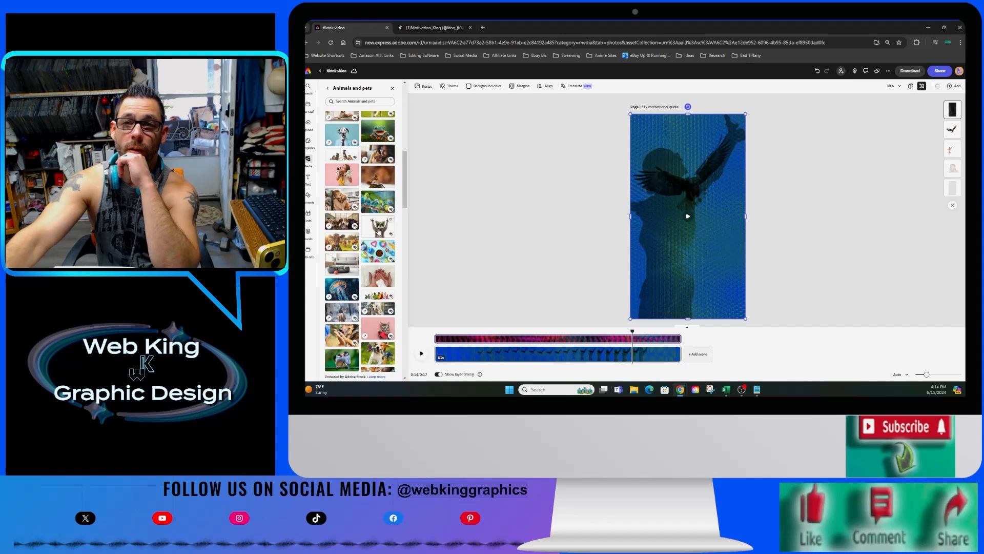
{"action": "scroll", "coordinate": [373, 261], "scroll_direction": "down", "scroll_amount": 4}
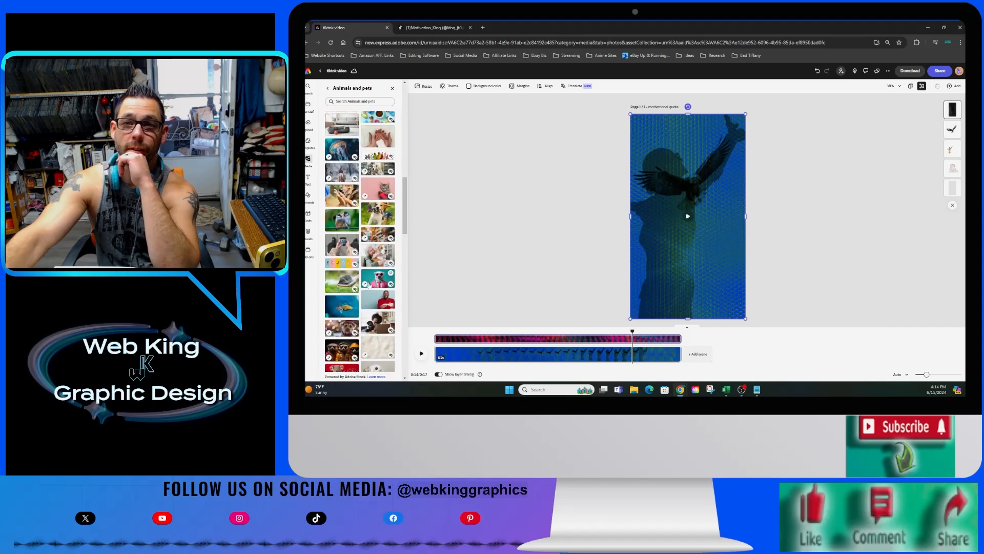
{"action": "scroll", "coordinate": [369, 284], "scroll_direction": "down", "scroll_amount": 6}
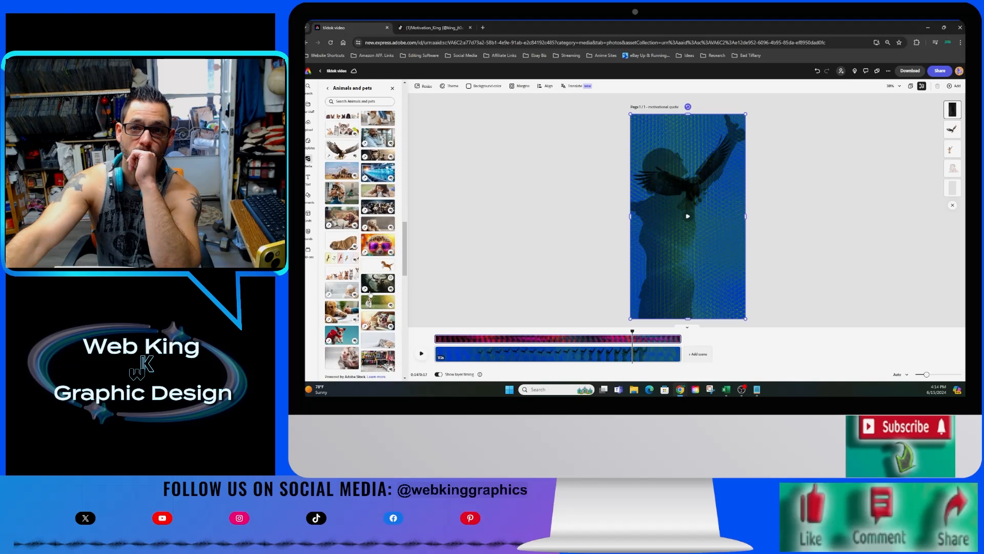
{"action": "scroll", "coordinate": [370, 319], "scroll_direction": "down", "scroll_amount": 6}
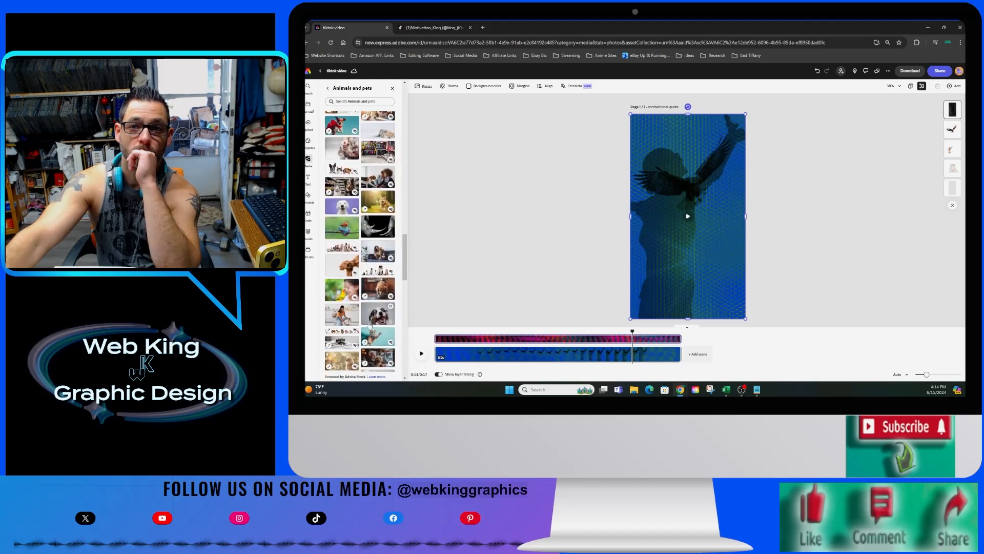
{"action": "scroll", "coordinate": [370, 320], "scroll_direction": "down", "scroll_amount": 2}
{"action": "scroll", "coordinate": [370, 323], "scroll_direction": "down", "scroll_amount": 3}
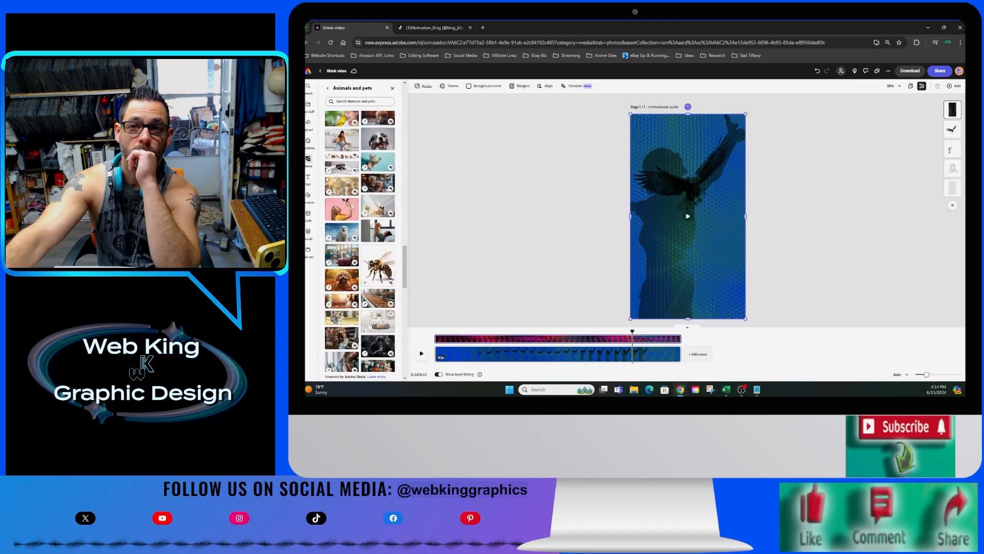
{"action": "scroll", "coordinate": [369, 324], "scroll_direction": "down", "scroll_amount": 3}
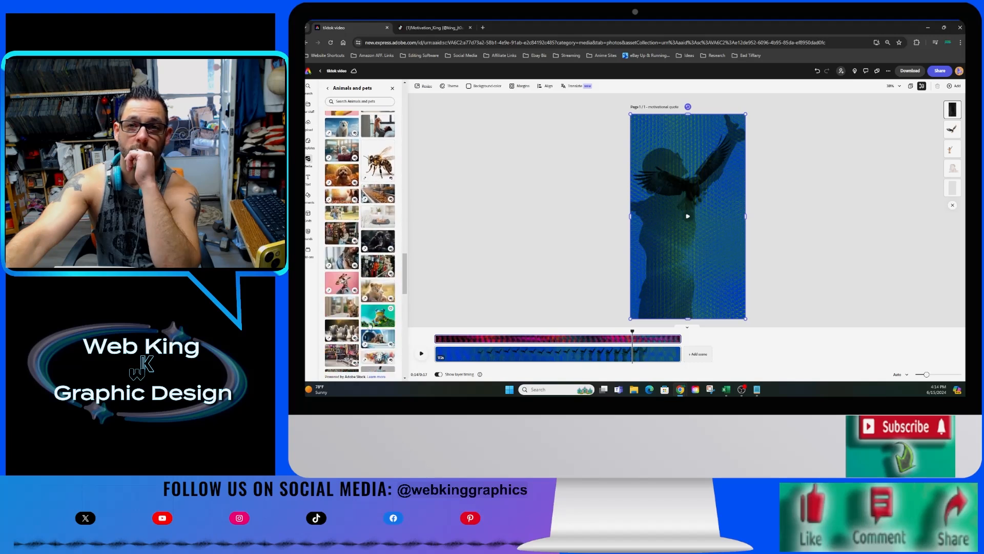
{"action": "scroll", "coordinate": [370, 325], "scroll_direction": "down", "scroll_amount": 1}
{"action": "scroll", "coordinate": [370, 323], "scroll_direction": "down", "scroll_amount": 5}
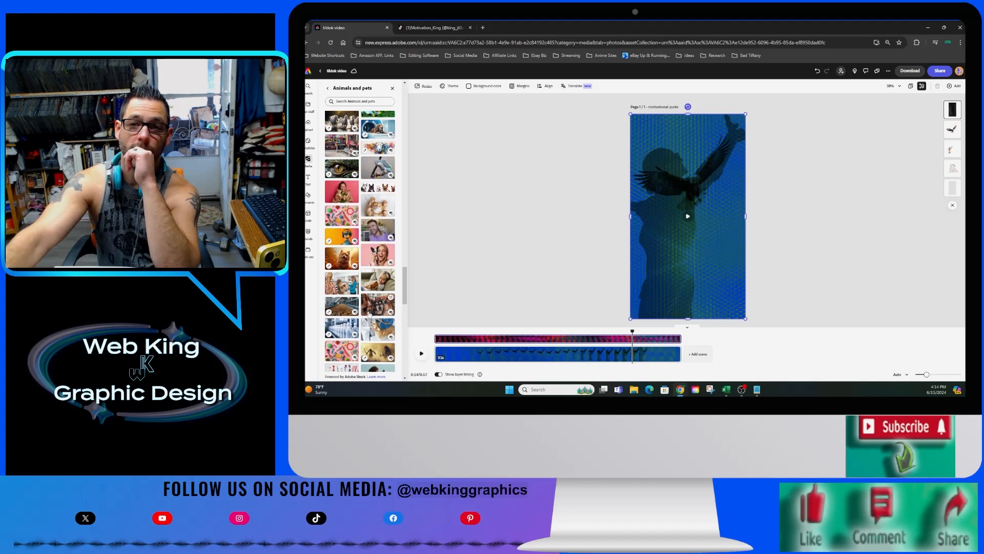
{"action": "scroll", "coordinate": [370, 322], "scroll_direction": "down", "scroll_amount": 5}
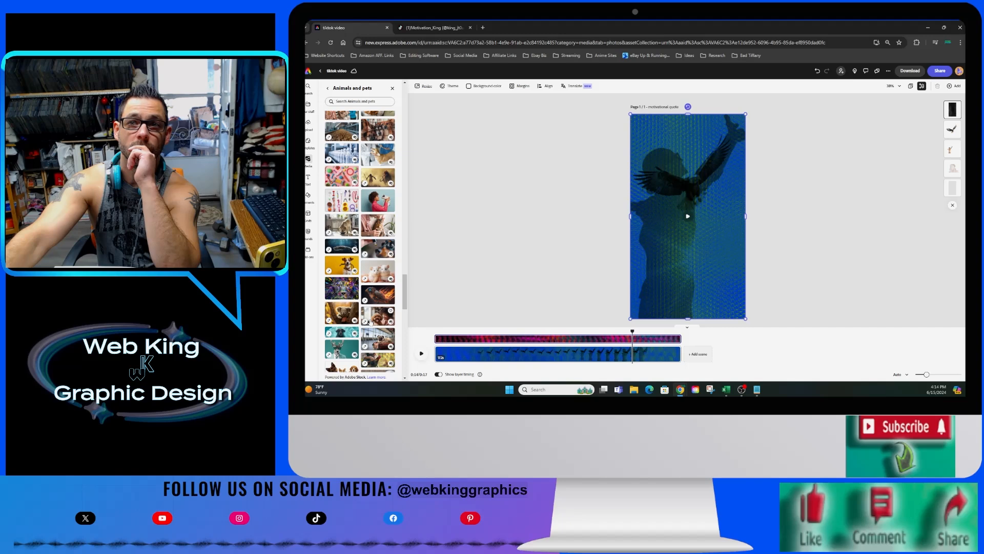
{"action": "scroll", "coordinate": [370, 322], "scroll_direction": "down", "scroll_amount": 4}
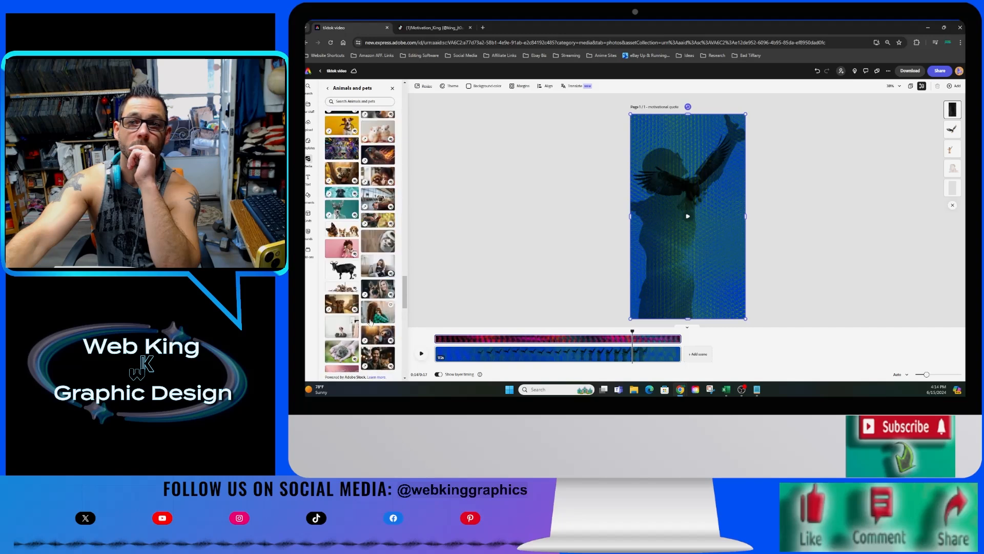
{"action": "scroll", "coordinate": [370, 322], "scroll_direction": "down", "scroll_amount": 3}
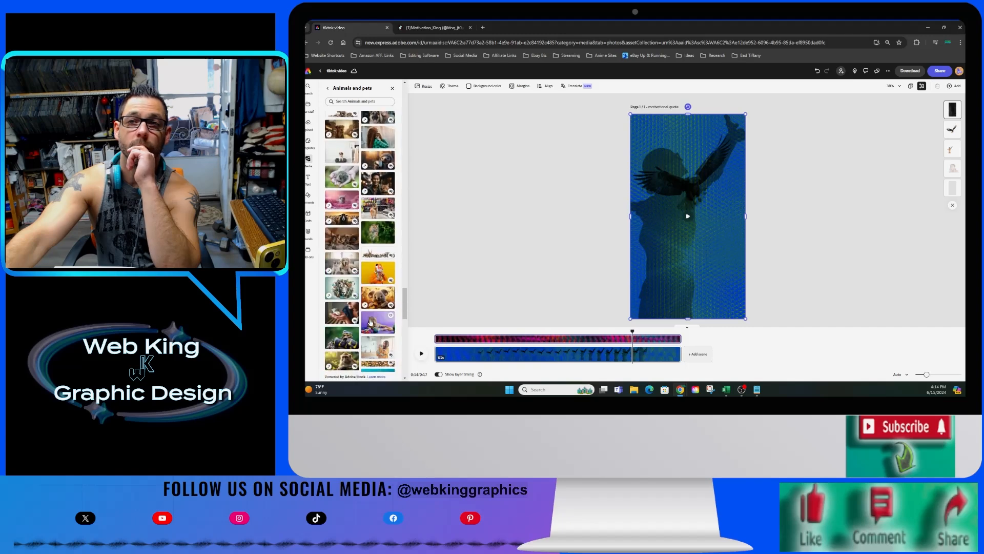
{"action": "scroll", "coordinate": [370, 322], "scroll_direction": "down", "scroll_amount": 3}
{"action": "scroll", "coordinate": [370, 322], "scroll_direction": "down", "scroll_amount": 1}
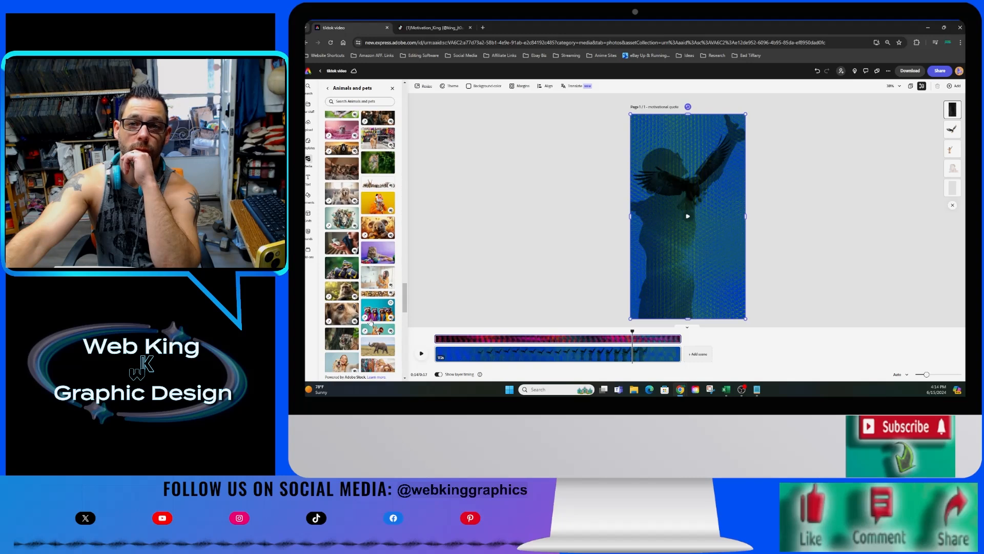
{"action": "scroll", "coordinate": [371, 321], "scroll_direction": "down", "scroll_amount": 6}
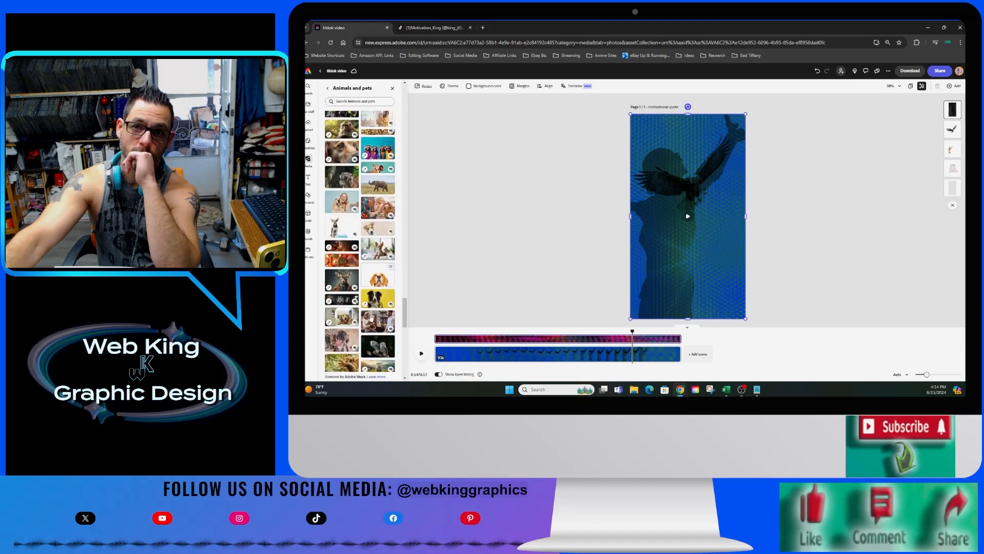
{"action": "scroll", "coordinate": [372, 318], "scroll_direction": "down", "scroll_amount": 3}
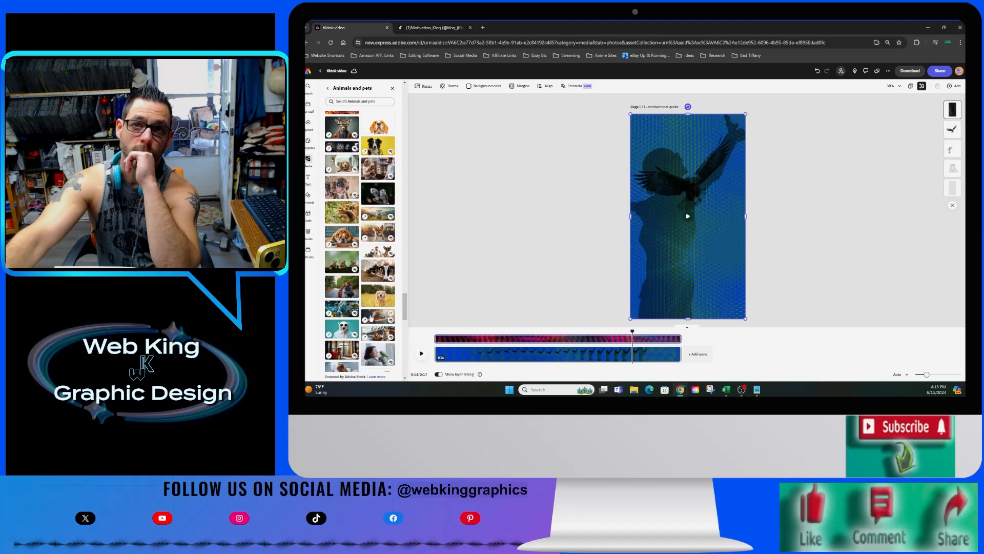
{"action": "scroll", "coordinate": [371, 318], "scroll_direction": "down", "scroll_amount": 2}
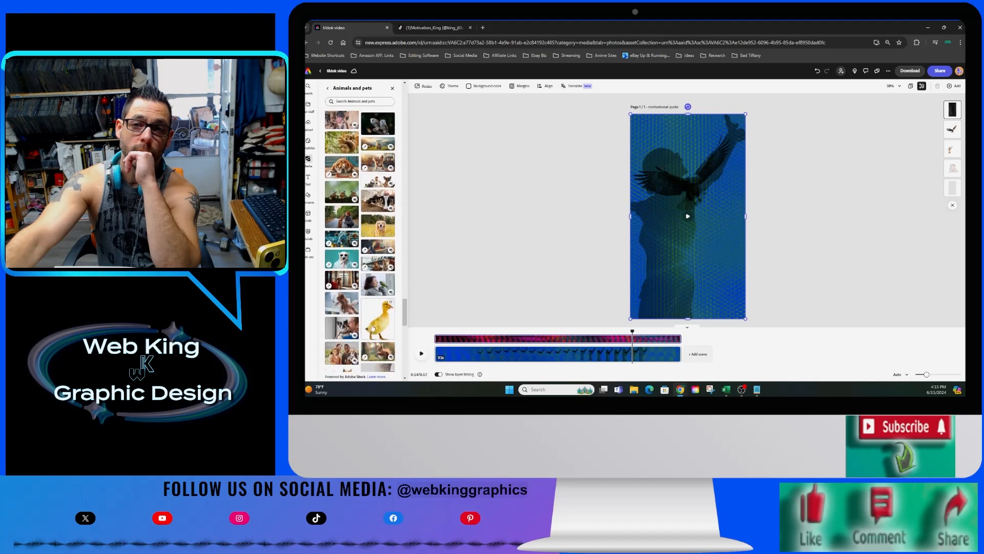
{"action": "scroll", "coordinate": [373, 323], "scroll_direction": "down", "scroll_amount": 5}
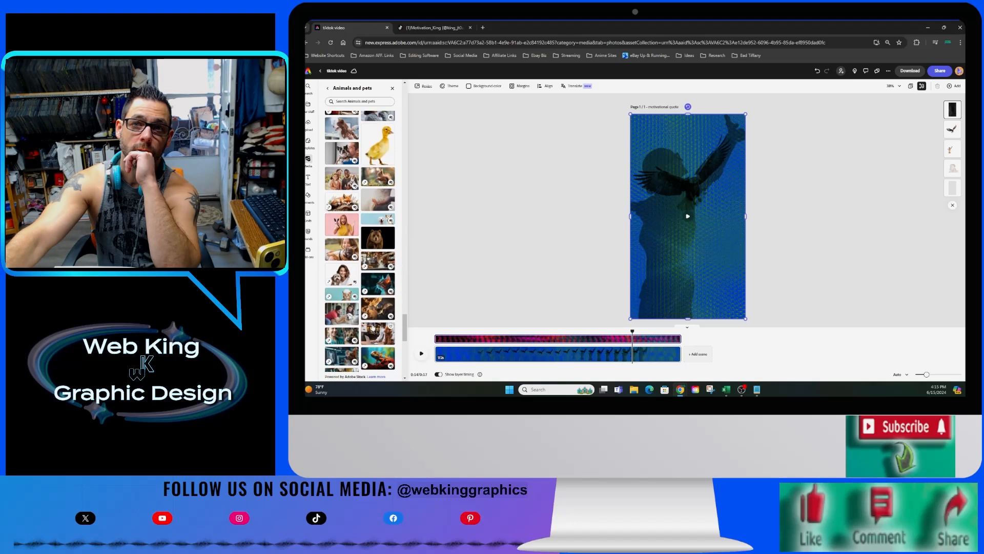
Search the Animals and pets photos for "lion" and "tiger", and close the media library.
{"action": "left_click", "coordinate": [336, 101]}
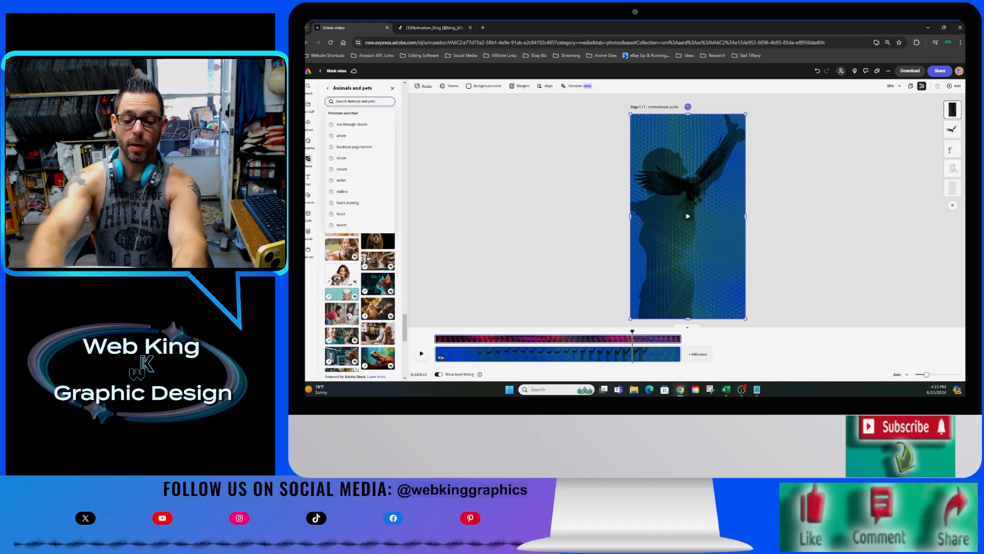
{"action": "type", "text": "lion"}
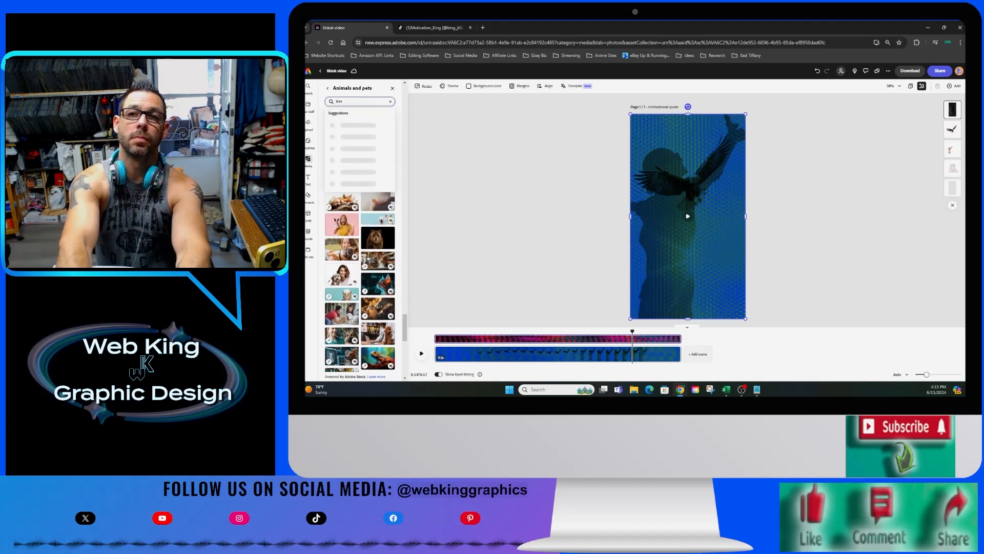
{"action": "key", "text": "Return"}
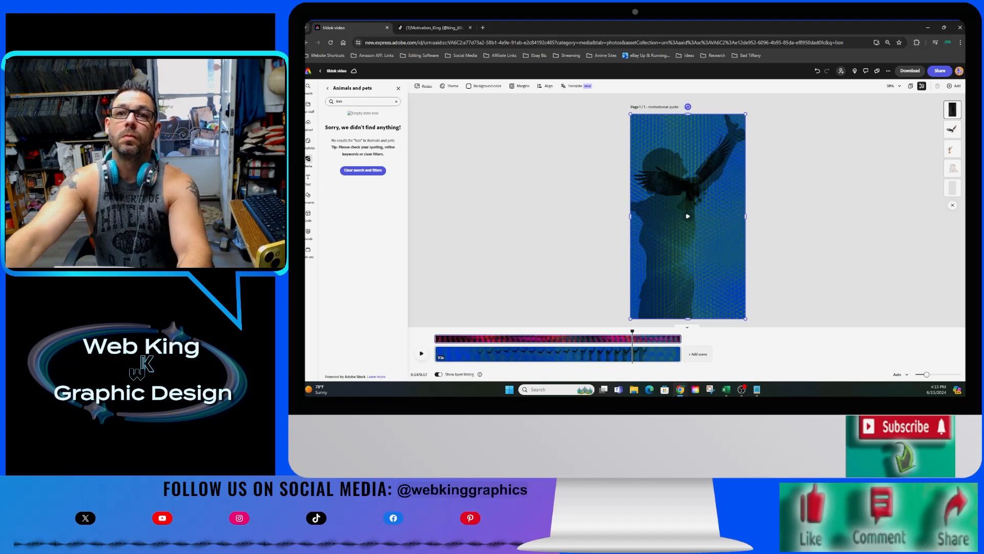
{"action": "double_click", "coordinate": [343, 101]}
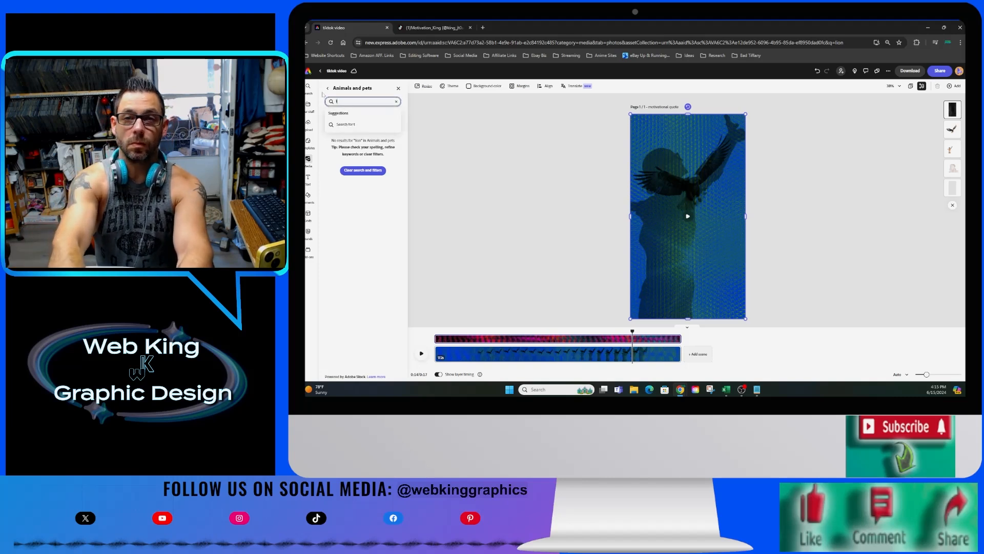
{"action": "type", "text": "tiger"}
{"action": "key", "text": "Return"}
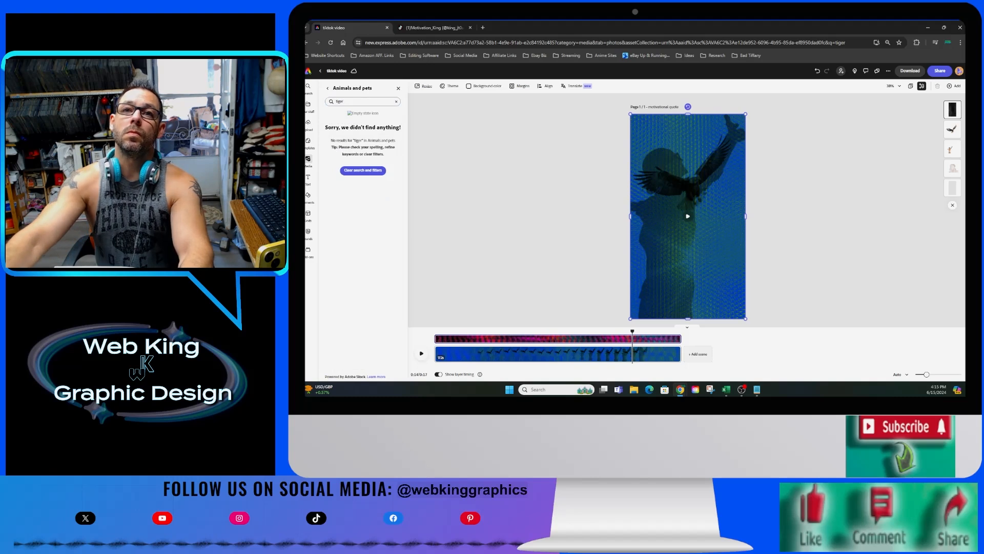
{"action": "left_click", "coordinate": [328, 89]}
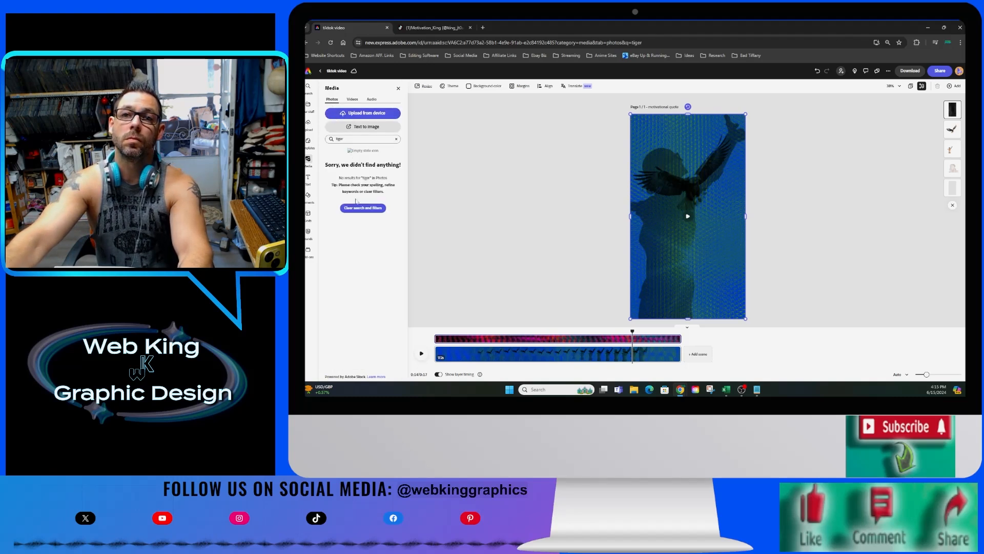
{"action": "left_click", "coordinate": [398, 88]}
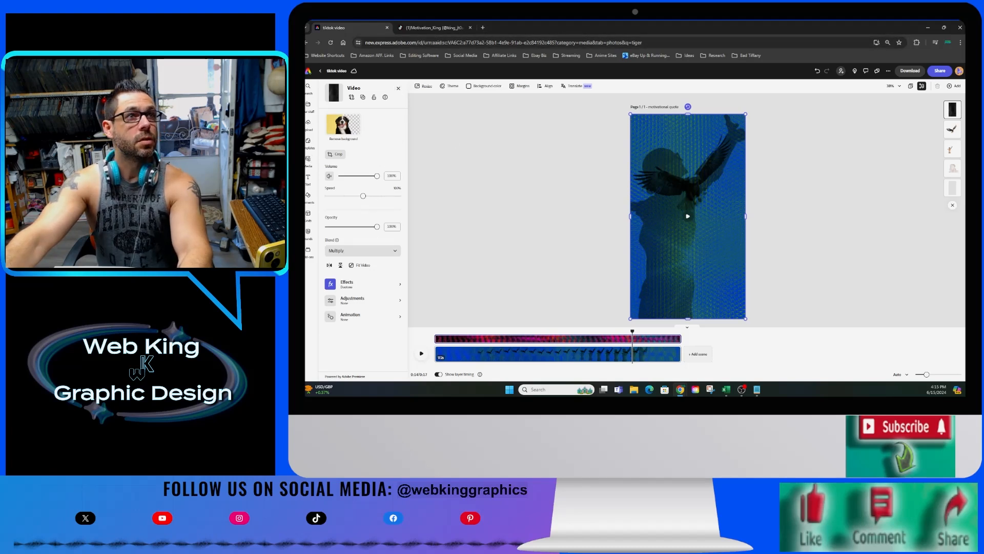
Switch to Adobe Firefly in a new browser tab and hide the browser's bookmarks bar.
{"action": "left_click_drag", "start_coordinate": [308, 202], "coordinate": [510, 26]}
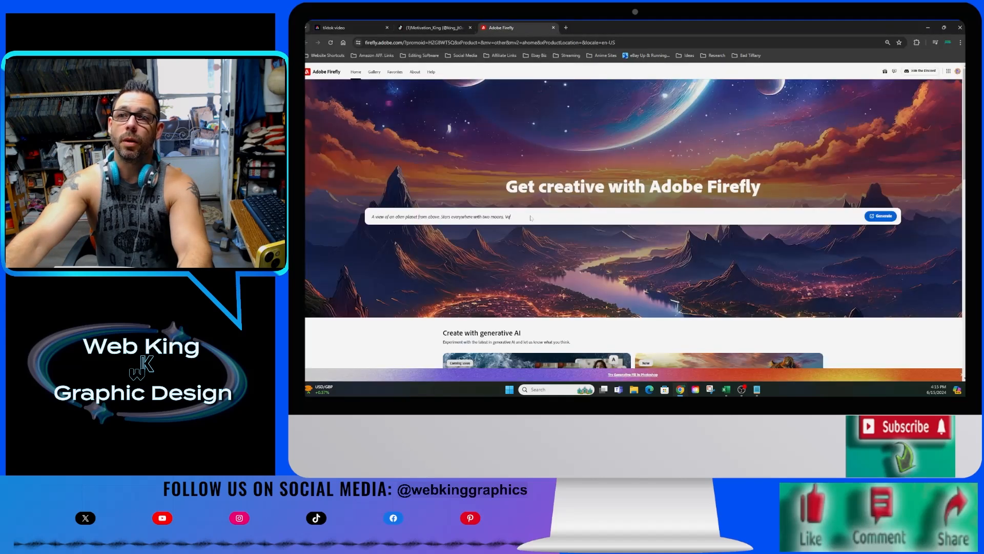
{"action": "triple_click", "coordinate": [533, 217]}
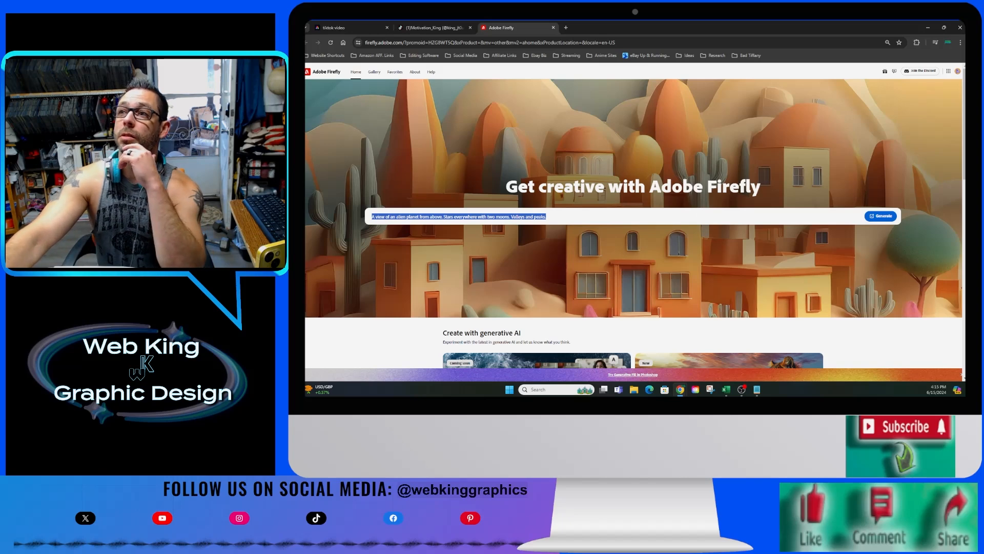
{"action": "left_click", "coordinate": [961, 43]}
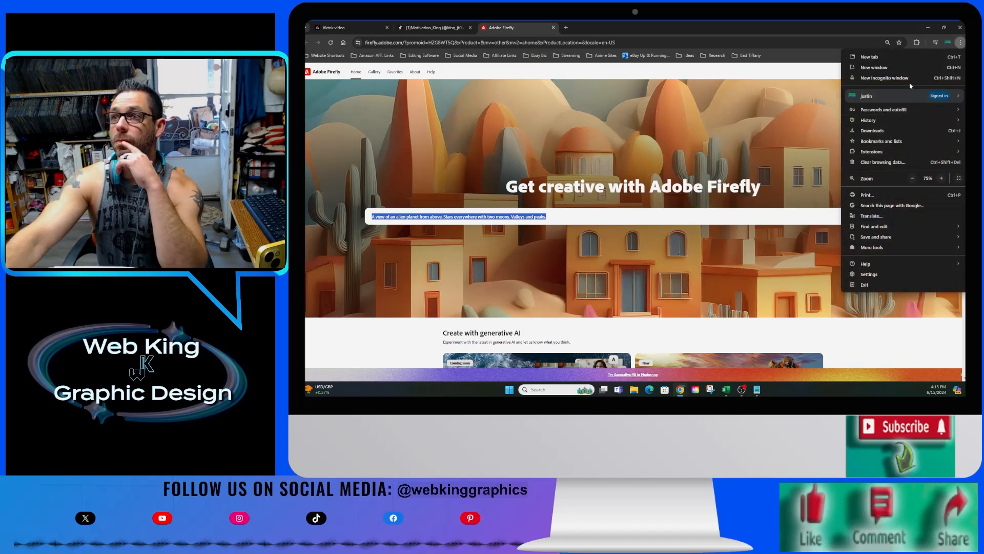
{"action": "mouse_move", "coordinate": [897, 142]}
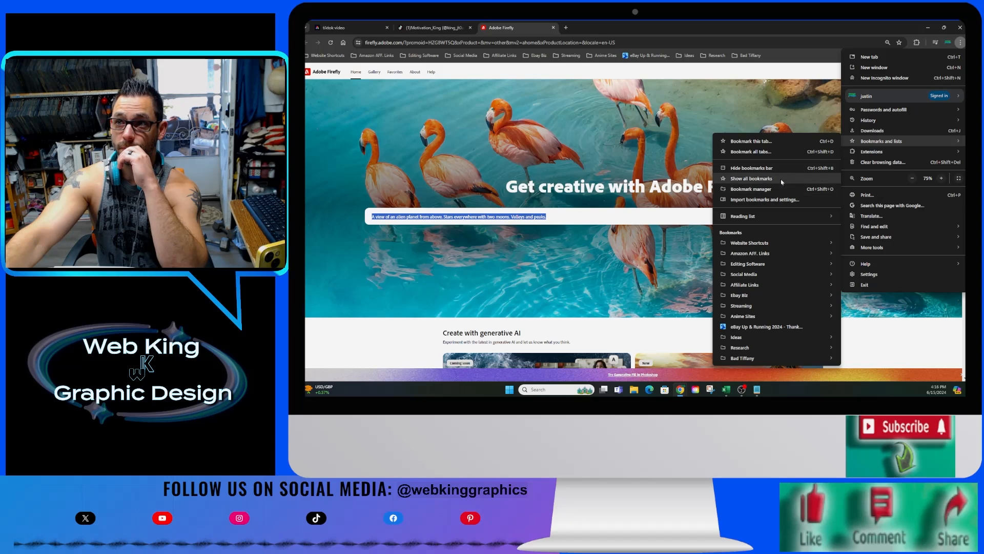
{"action": "left_click", "coordinate": [768, 168]}
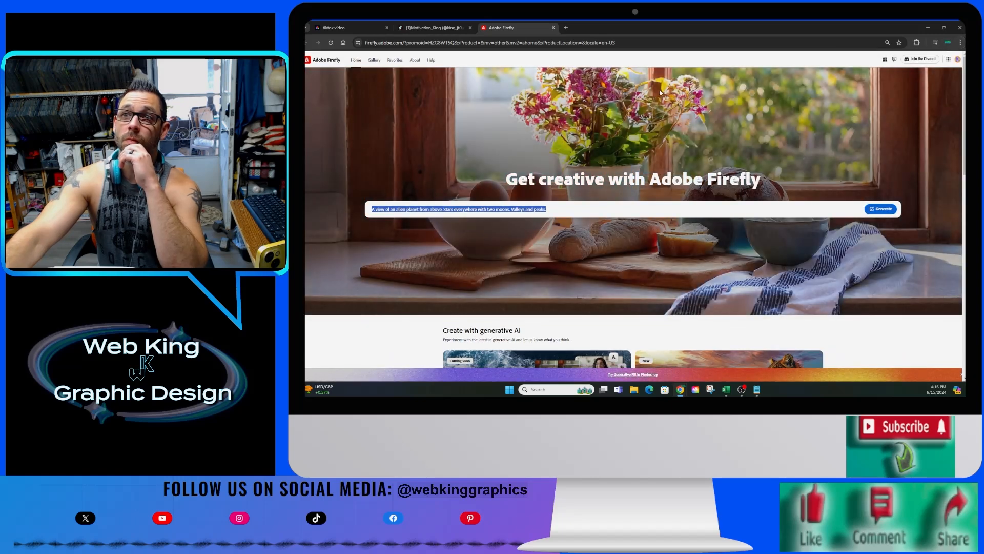
Replace the sample prompt with "a large tiger in the distance looking to the side with a sunset background" and generate the images.
{"action": "left_click_drag", "start_coordinate": [552, 212], "coordinate": [369, 220]}
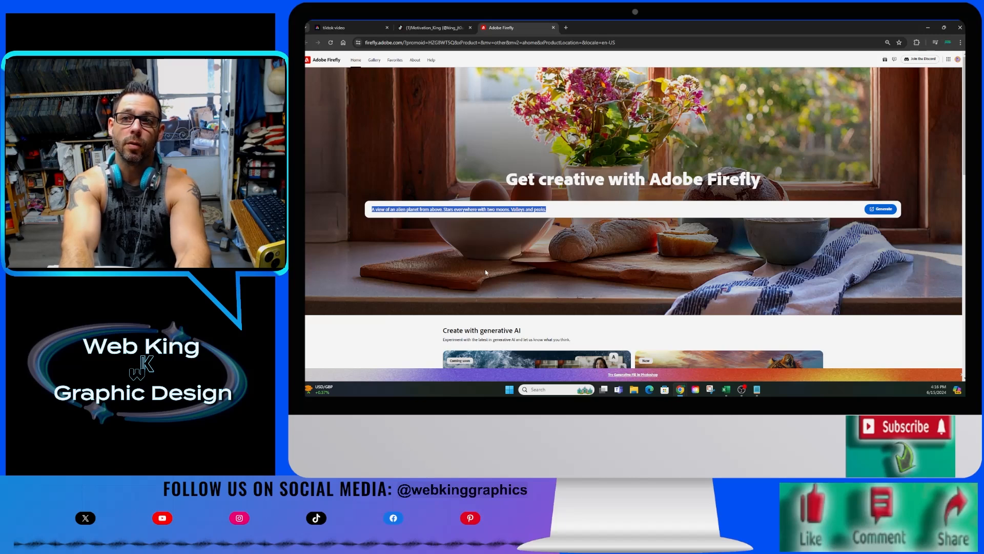
{"action": "type", "text": "a larg"}
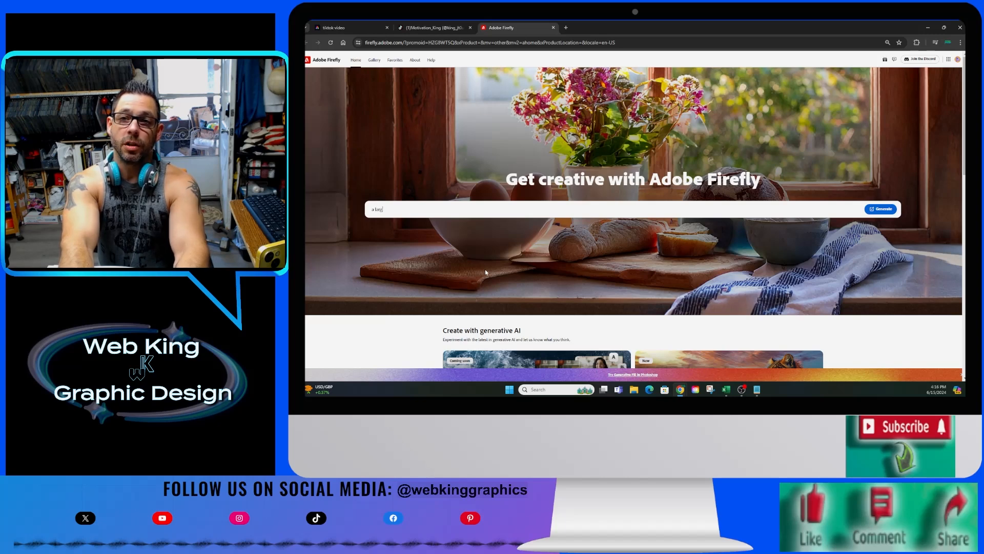
{"action": "type", "text": "e tiger"}
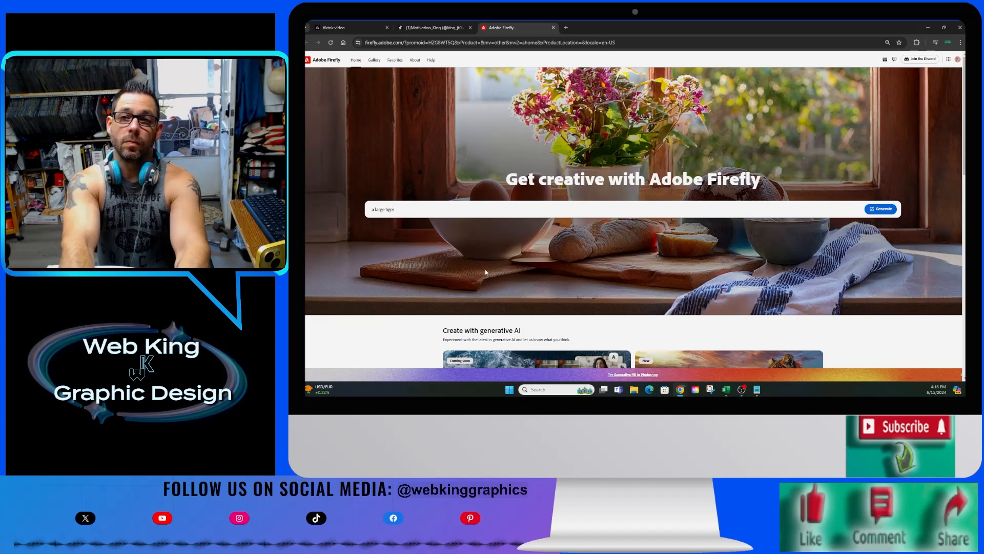
{"action": "type", "text": "in the "}
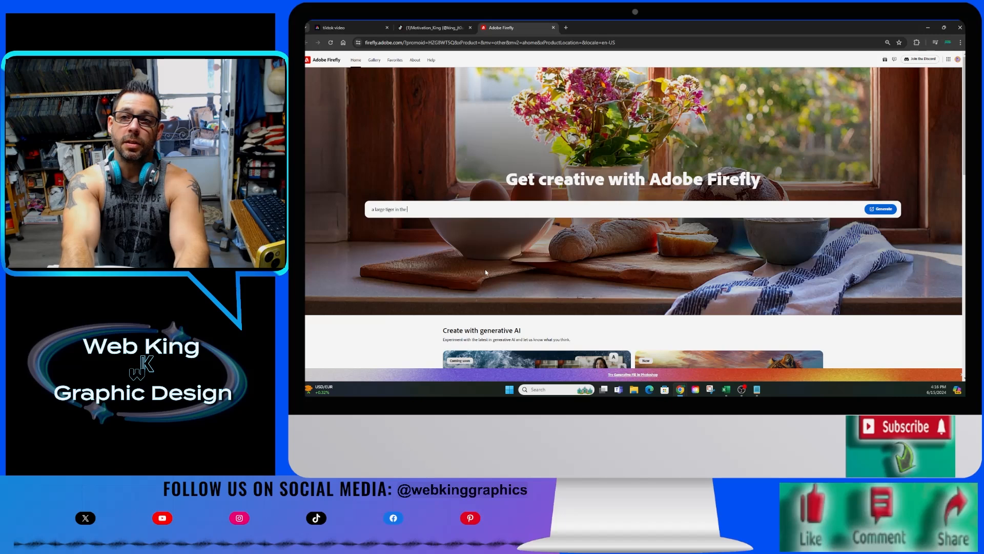
{"action": "type", "text": "d"}
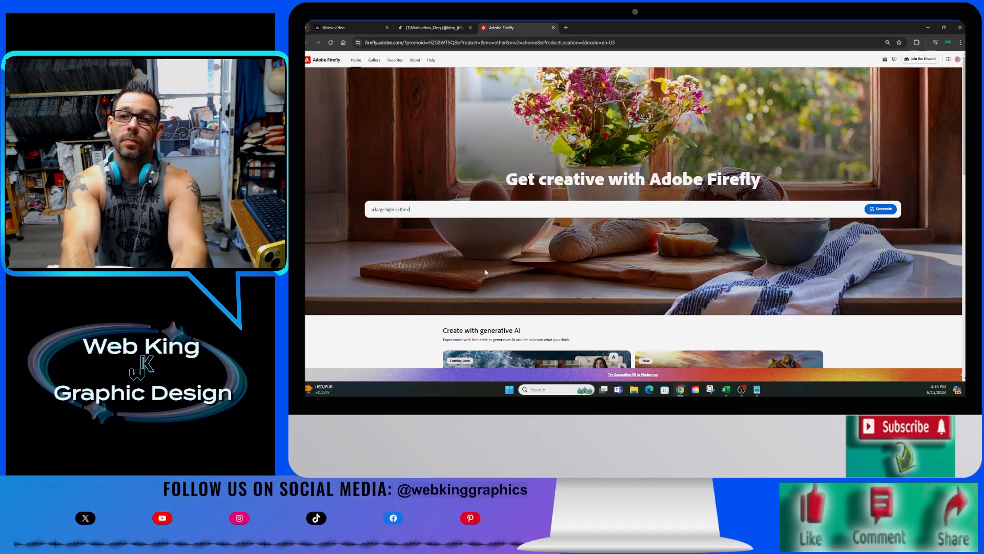
{"action": "type", "text": "istance"}
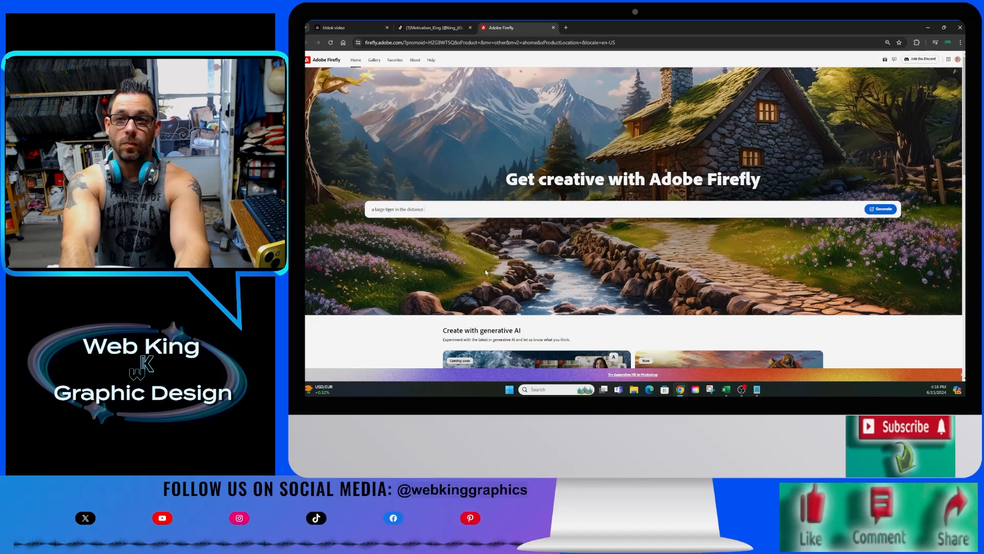
{"action": "type", "text": " looking to"}
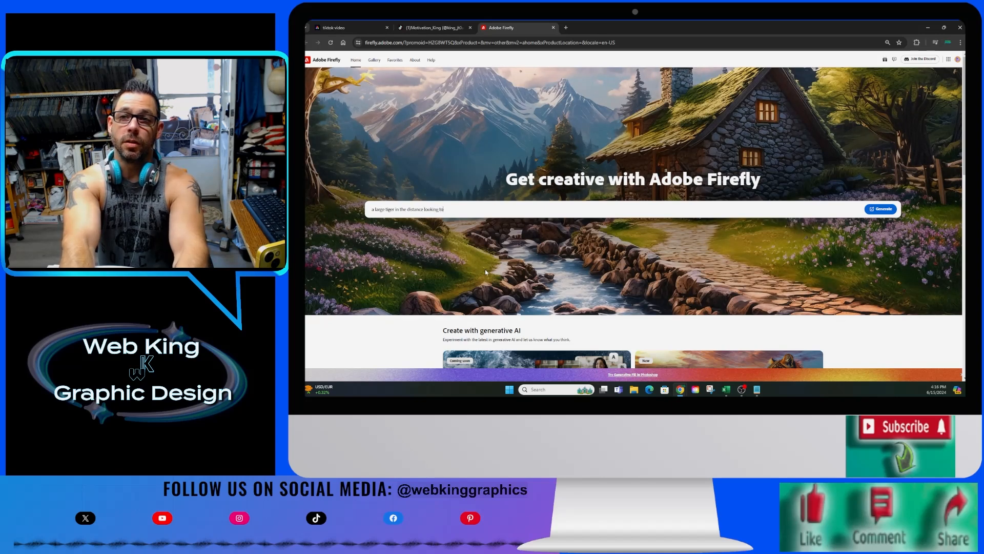
{"action": "type", "text": " the side"}
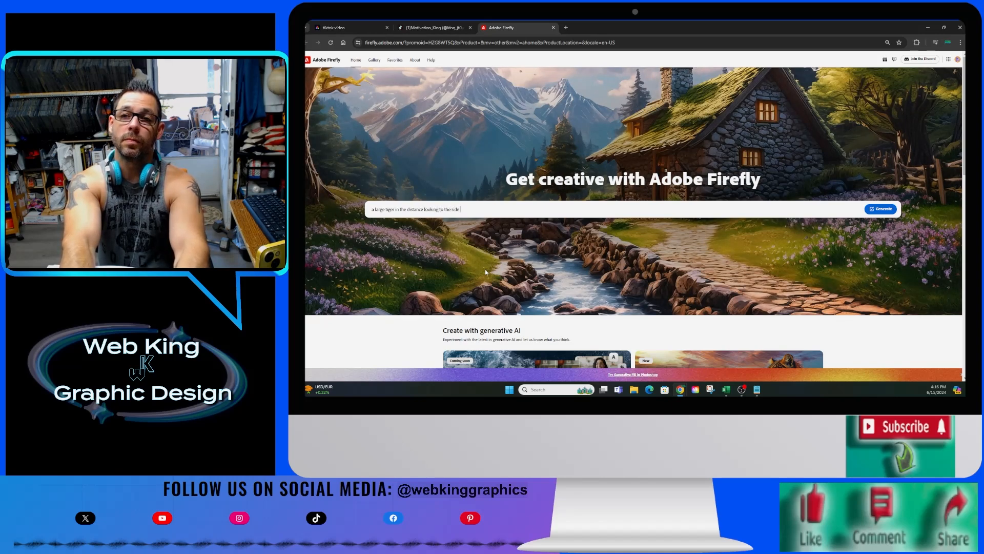
{"action": "type", "text": " with a"}
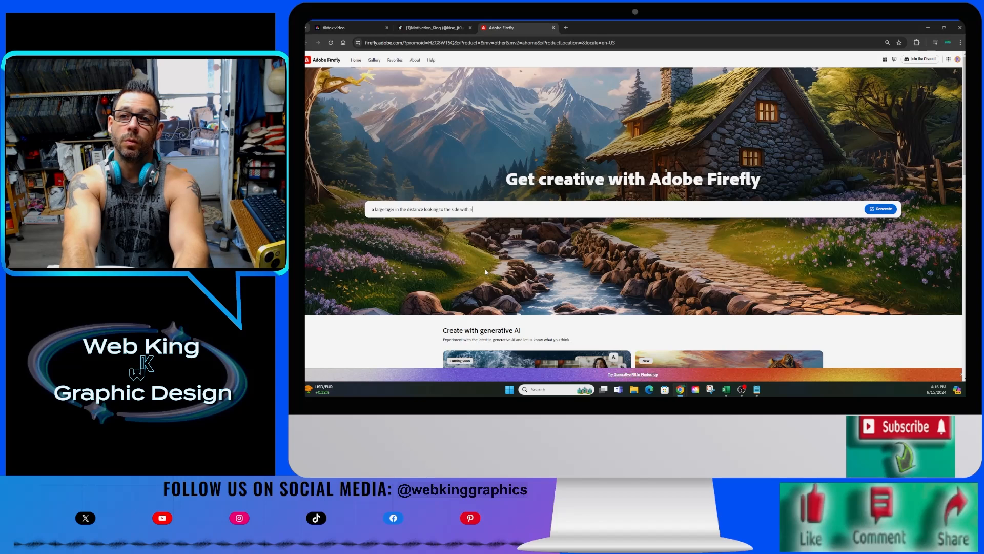
{"action": "type", "text": " sunset "}
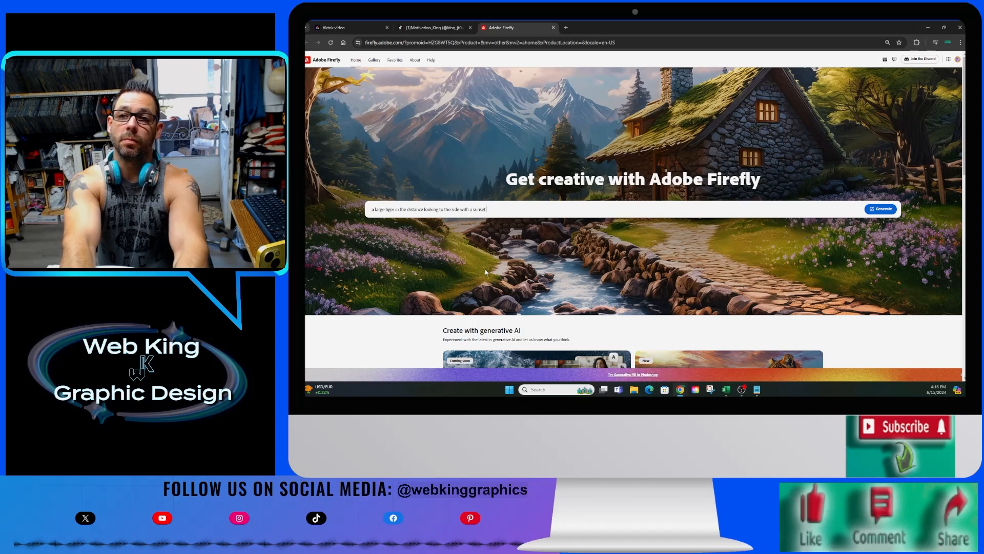
{"action": "type", "text": "background"}
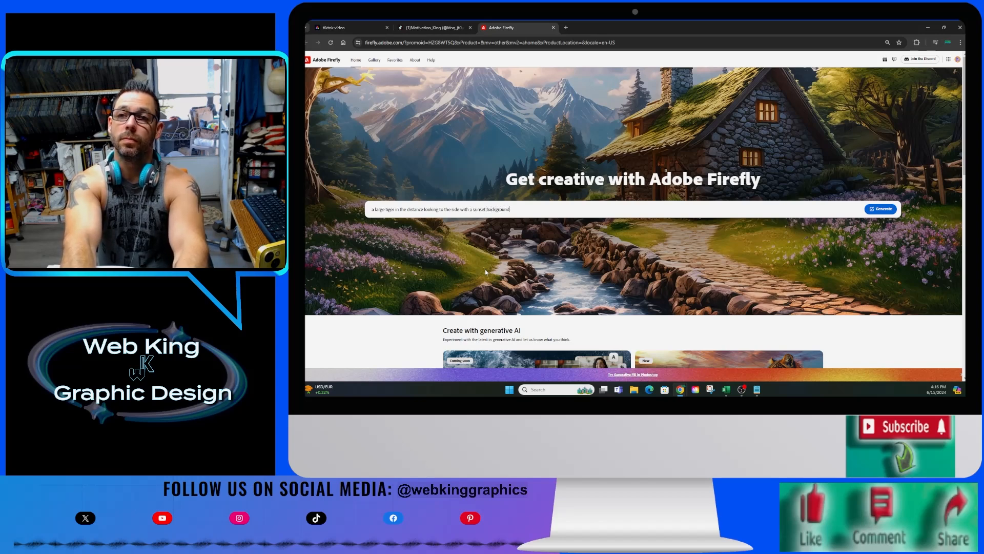
{"action": "key", "text": "Return"}
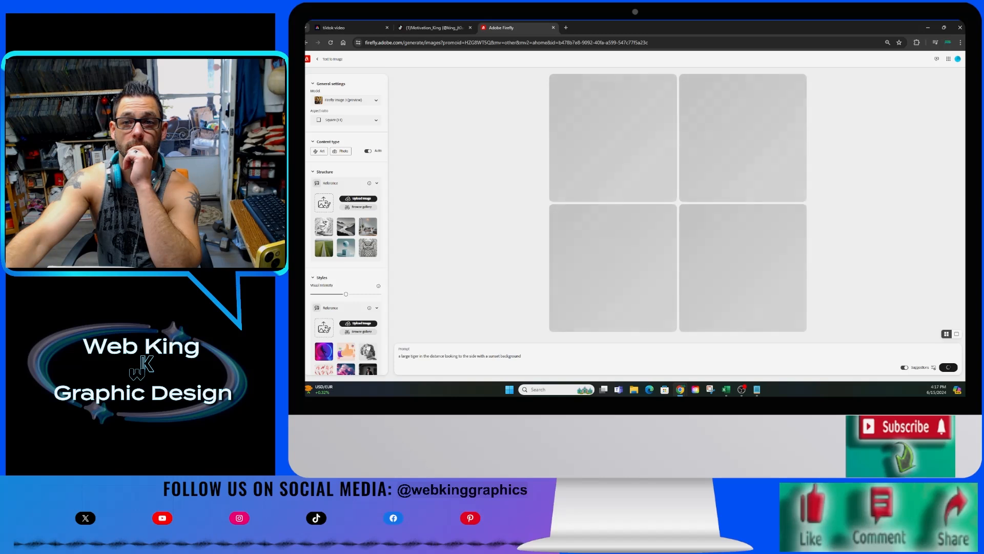
Look over the generation settings and download all of the generated tiger images.
{"action": "scroll", "coordinate": [363, 330], "scroll_direction": "down", "scroll_amount": 2}
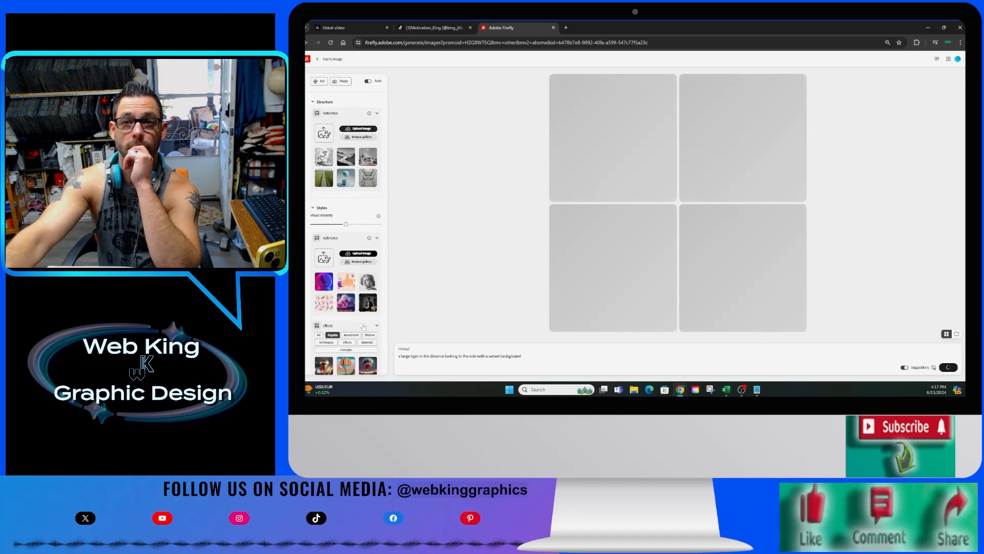
{"action": "scroll", "coordinate": [364, 326], "scroll_direction": "down", "scroll_amount": 3}
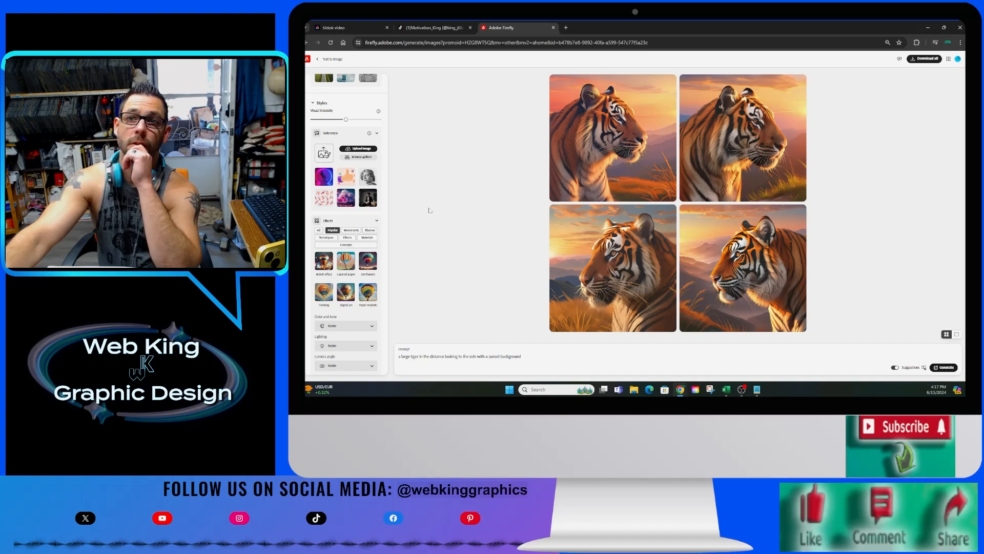
{"action": "scroll", "coordinate": [332, 283], "scroll_direction": "up", "scroll_amount": 3}
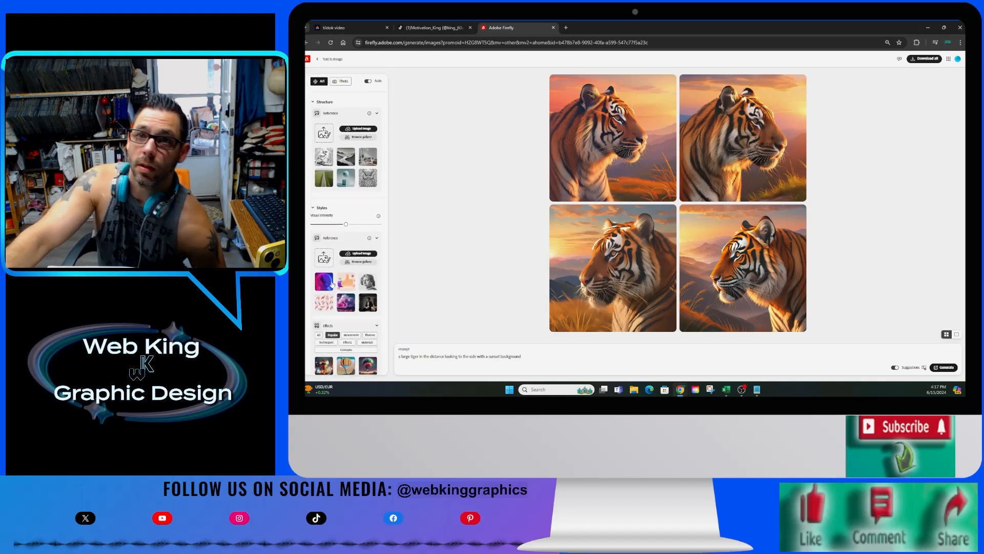
{"action": "scroll", "coordinate": [332, 283], "scroll_direction": "down", "scroll_amount": 1}
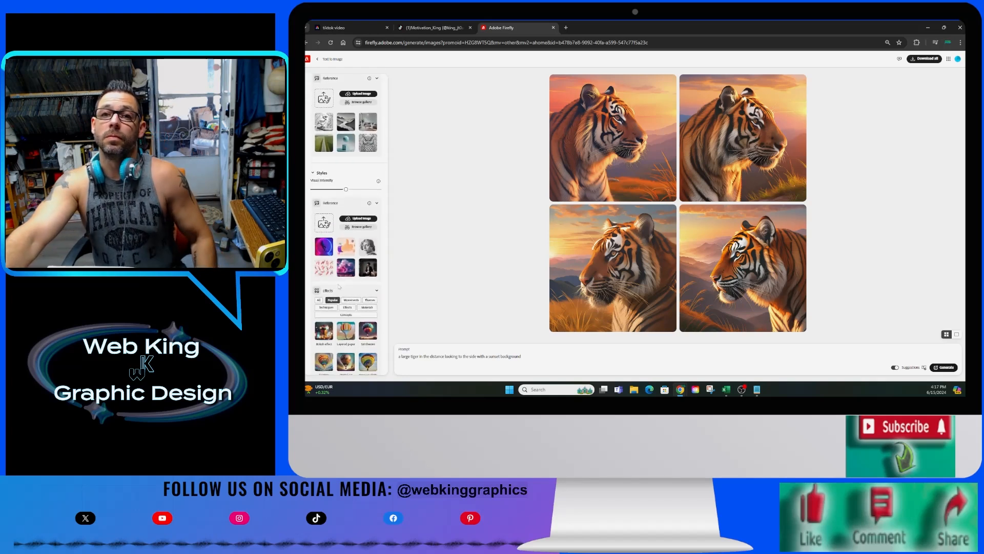
{"action": "scroll", "coordinate": [340, 287], "scroll_direction": "up", "scroll_amount": 3}
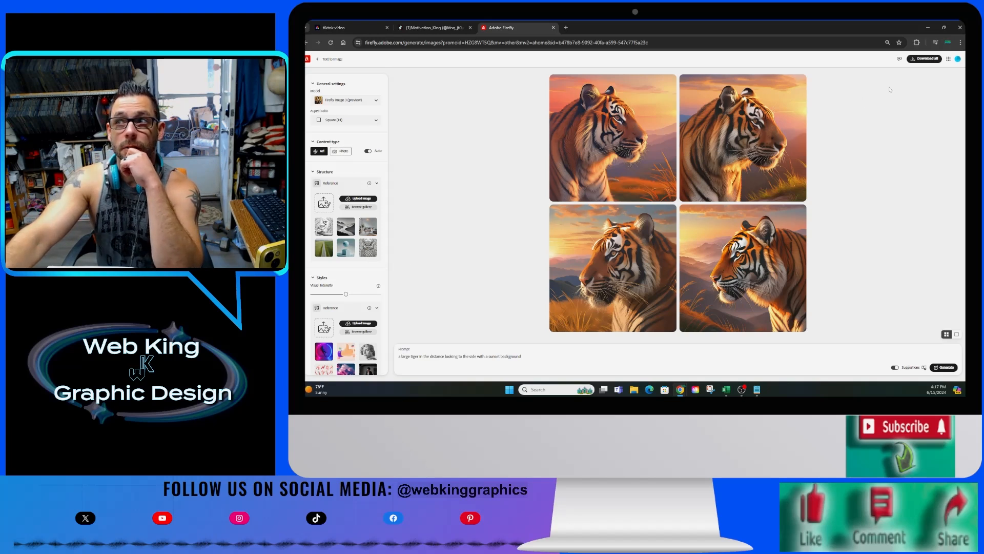
{"action": "left_click", "coordinate": [924, 58]}
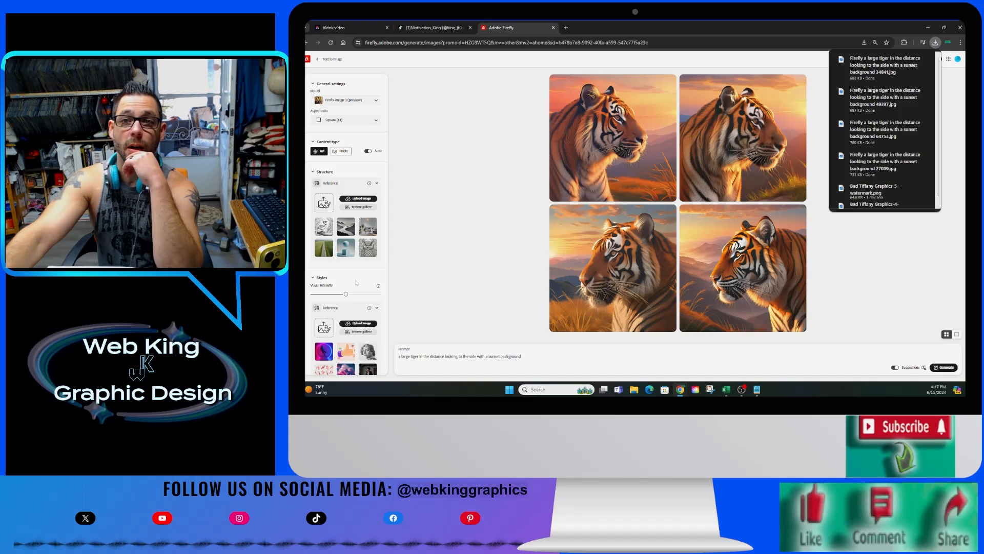
Set the color and tone effect for the tiger prompt to Vibrant colors.
{"action": "scroll", "coordinate": [356, 282], "scroll_direction": "down", "scroll_amount": 2}
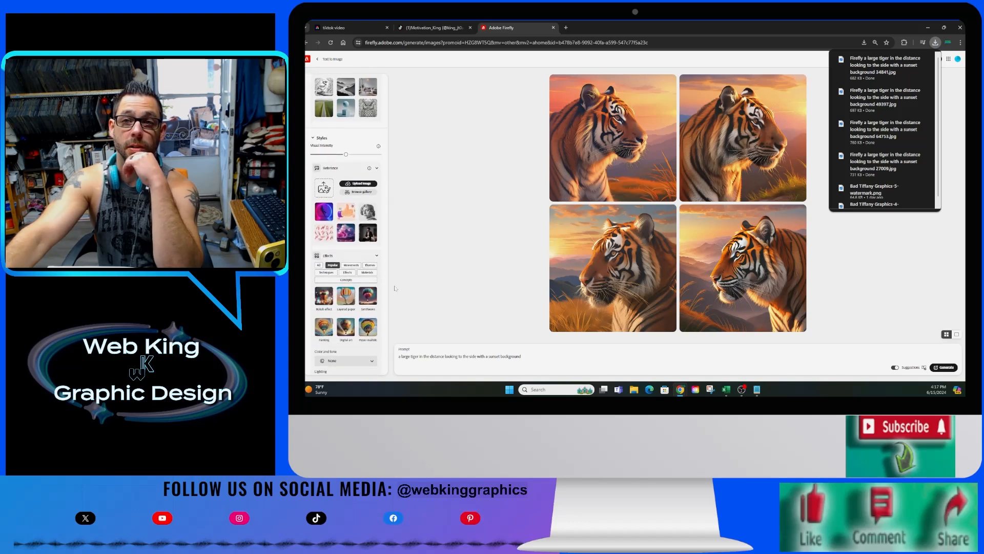
{"action": "scroll", "coordinate": [348, 259], "scroll_direction": "up", "scroll_amount": 1}
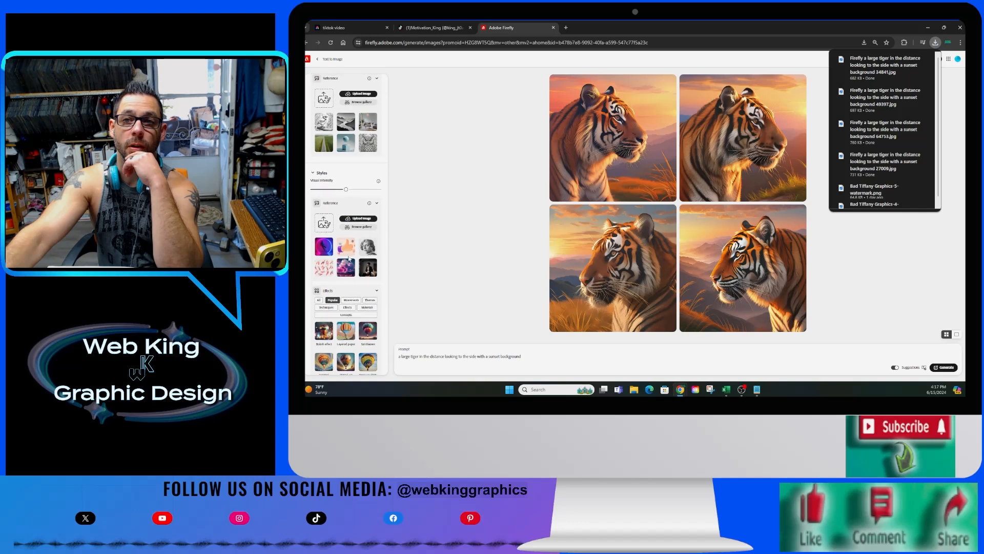
{"action": "scroll", "coordinate": [345, 284], "scroll_direction": "down", "scroll_amount": 2}
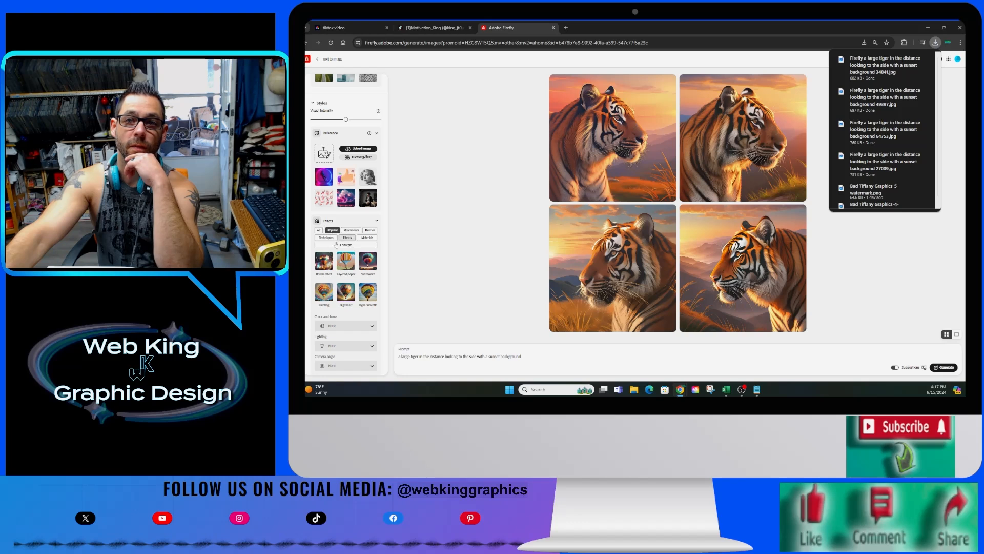
{"action": "scroll", "coordinate": [348, 287], "scroll_direction": "down", "scroll_amount": 1}
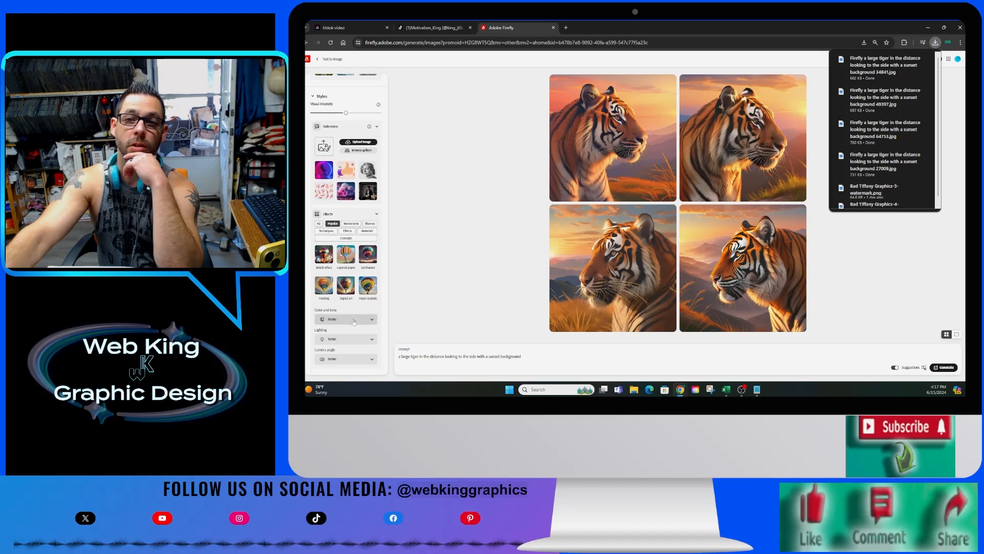
{"action": "left_click", "coordinate": [355, 320]}
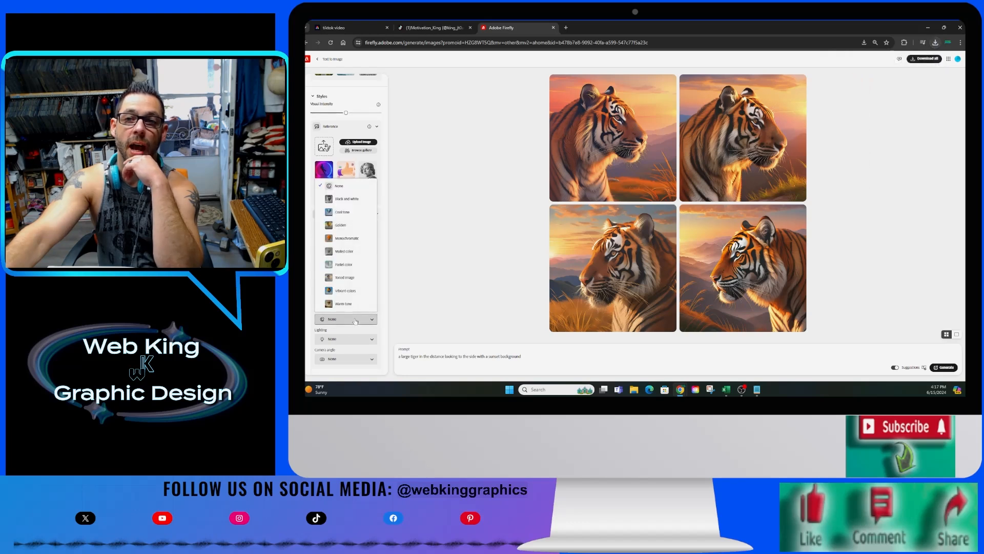
{"action": "left_click", "coordinate": [354, 290]}
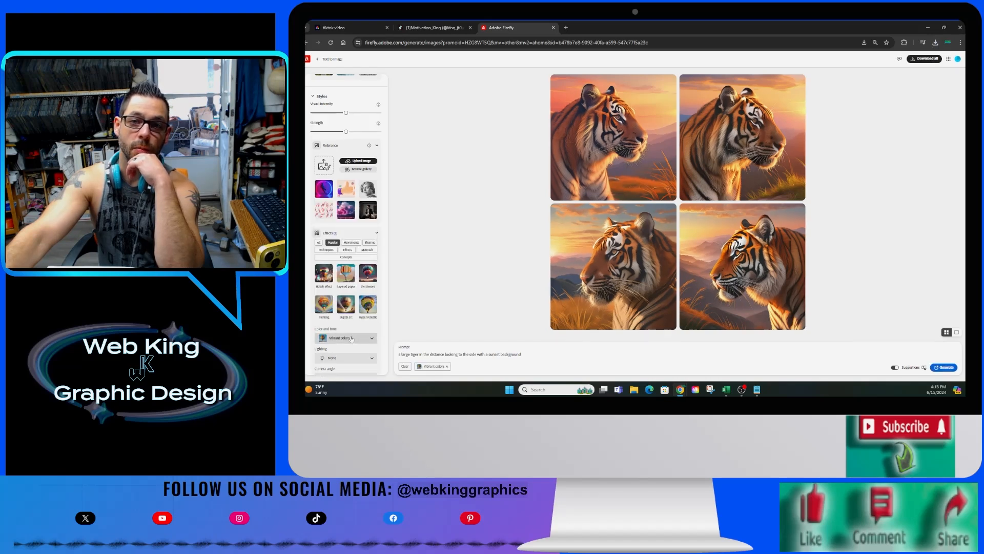
Set the lighting to Surreal lighting and the camera angle to Photographed through window for the tiger prompt.
{"action": "left_click", "coordinate": [349, 358]}
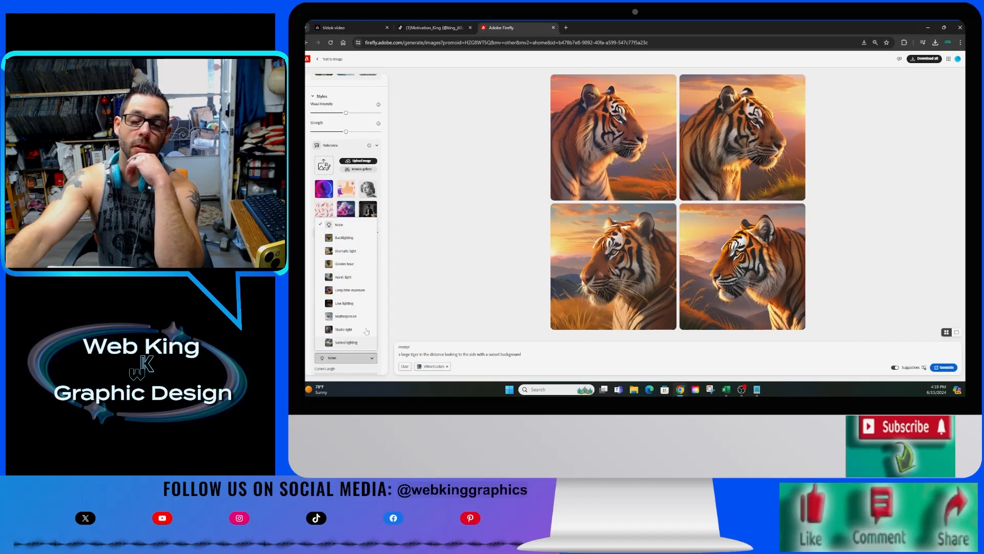
{"action": "left_click", "coordinate": [935, 42]}
{"action": "left_click", "coordinate": [864, 252]}
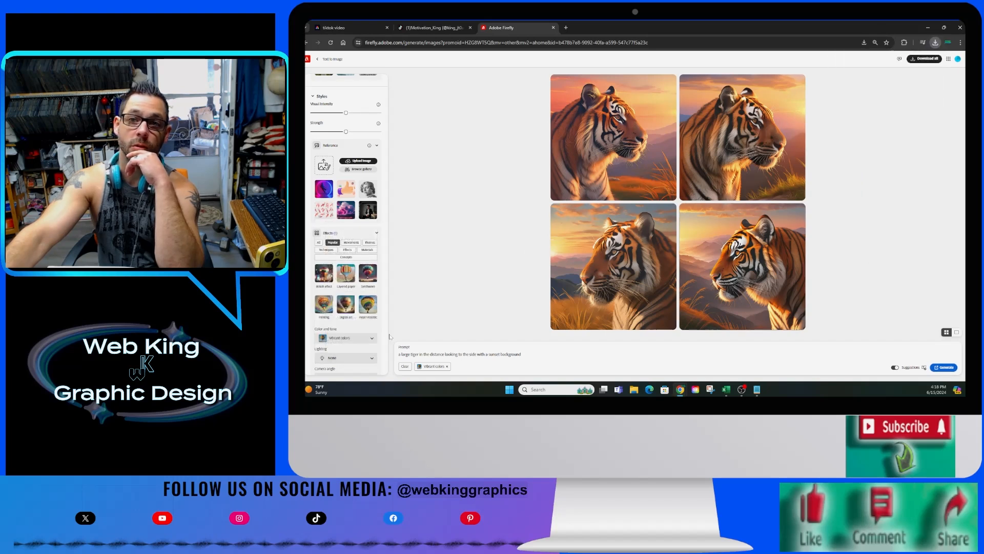
{"action": "scroll", "coordinate": [343, 323], "scroll_direction": "down", "scroll_amount": 1}
{"action": "left_click", "coordinate": [345, 339]}
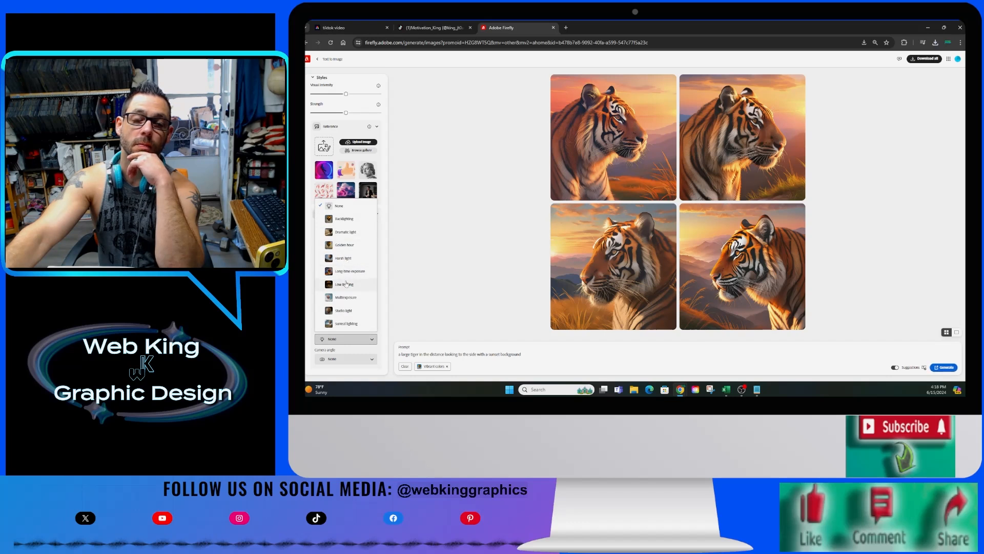
{"action": "left_click", "coordinate": [349, 325]}
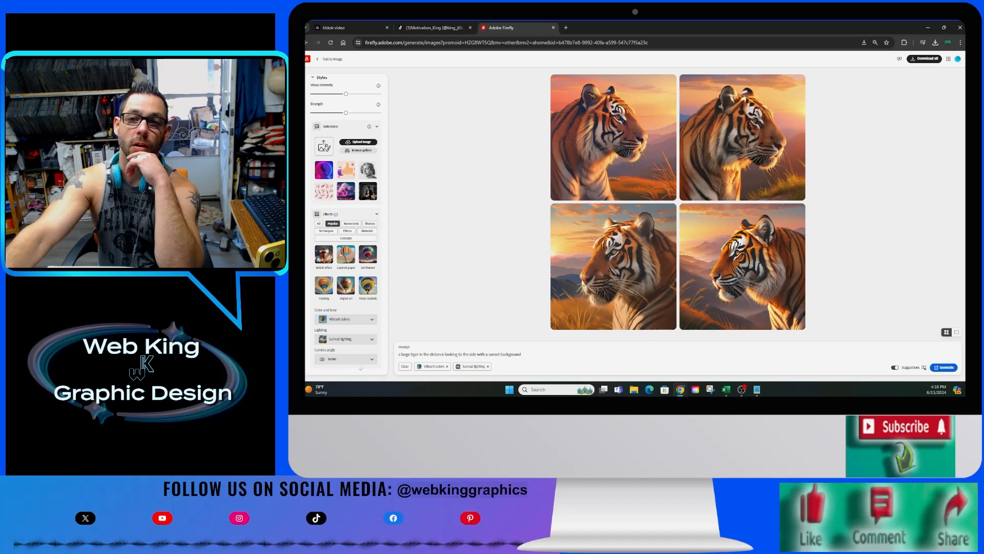
{"action": "left_click", "coordinate": [367, 360]}
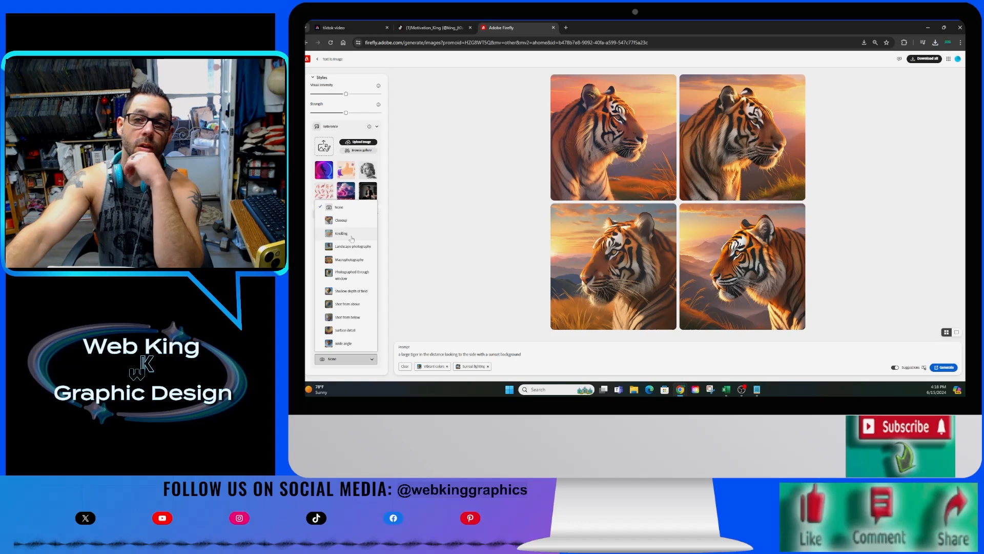
{"action": "left_click", "coordinate": [358, 277]}
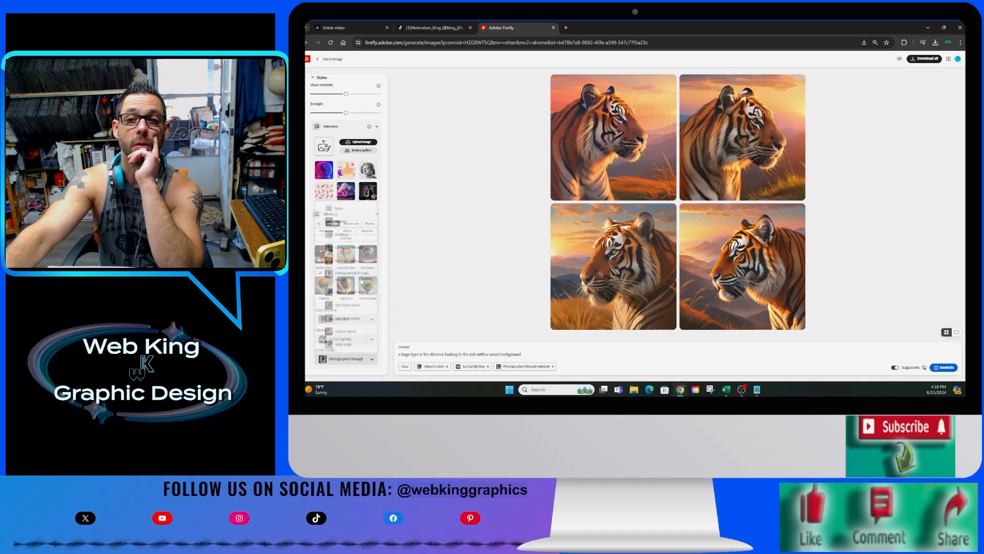
Generate the tiger images with the selected color, lighting and camera angle effects and download the whole set.
{"action": "left_click", "coordinate": [947, 368]}
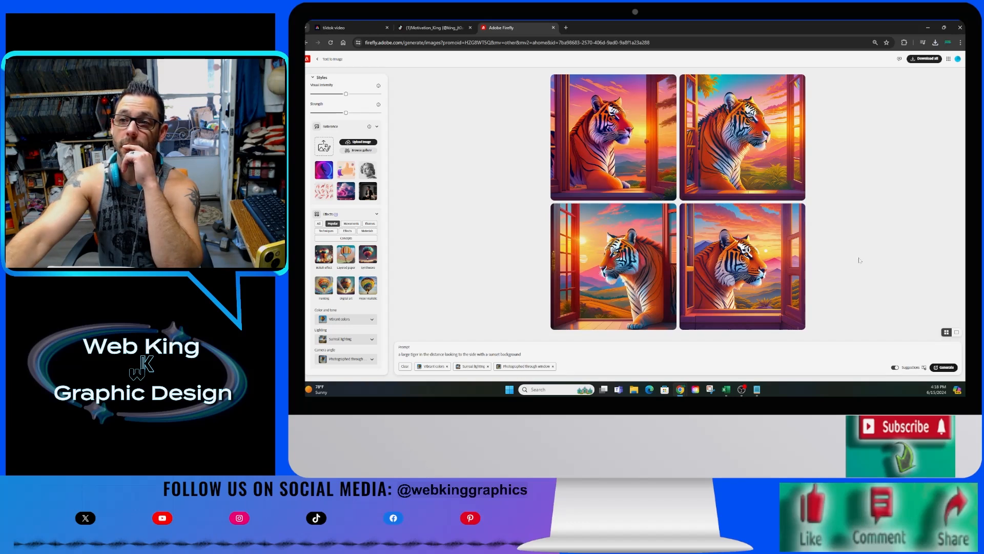
{"action": "left_click", "coordinate": [928, 60]}
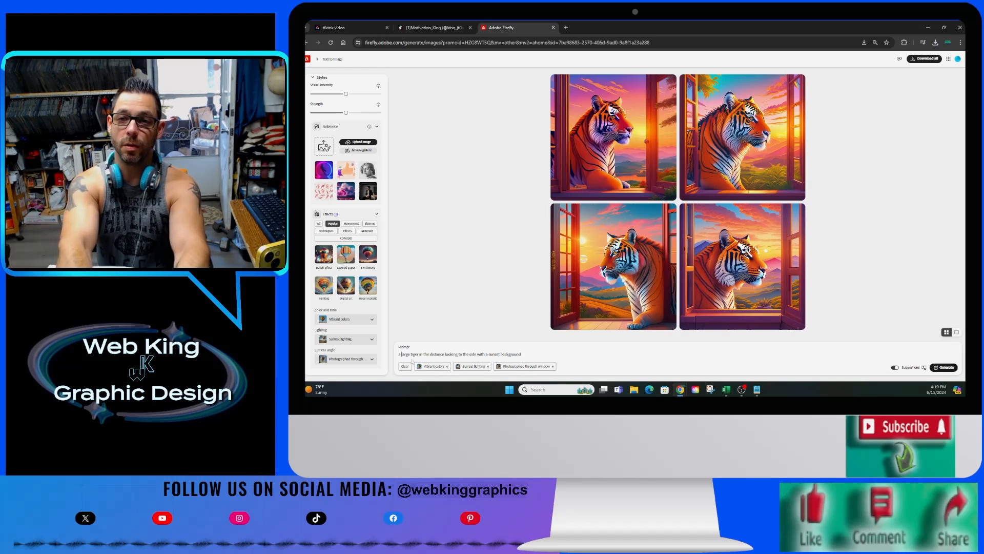
Change the prompt to "a full body view of a large tiger in the distance looking to the side with a sunset background" and generate.
{"action": "type", "text": "full "}
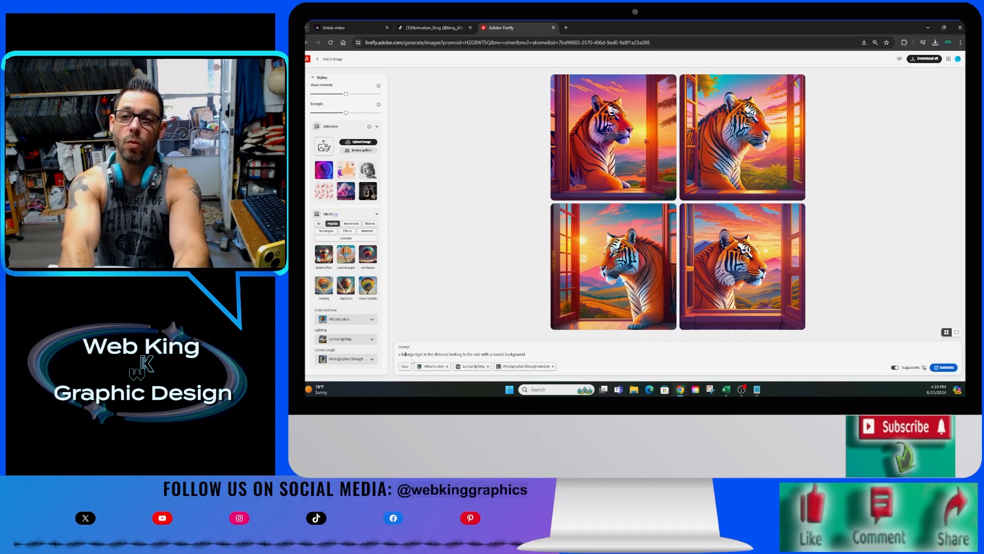
{"action": "type", "text": "body "}
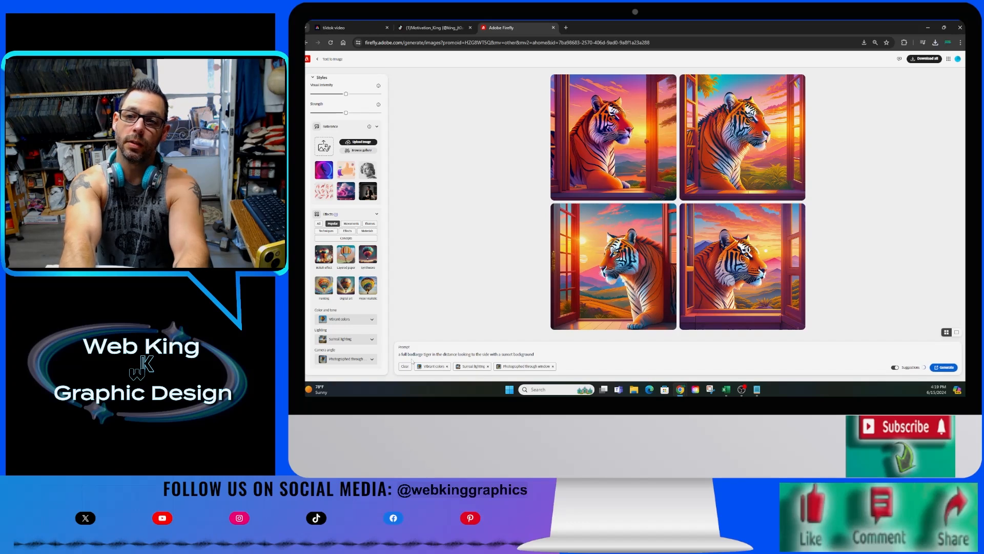
{"action": "type", "text": "view of a"}
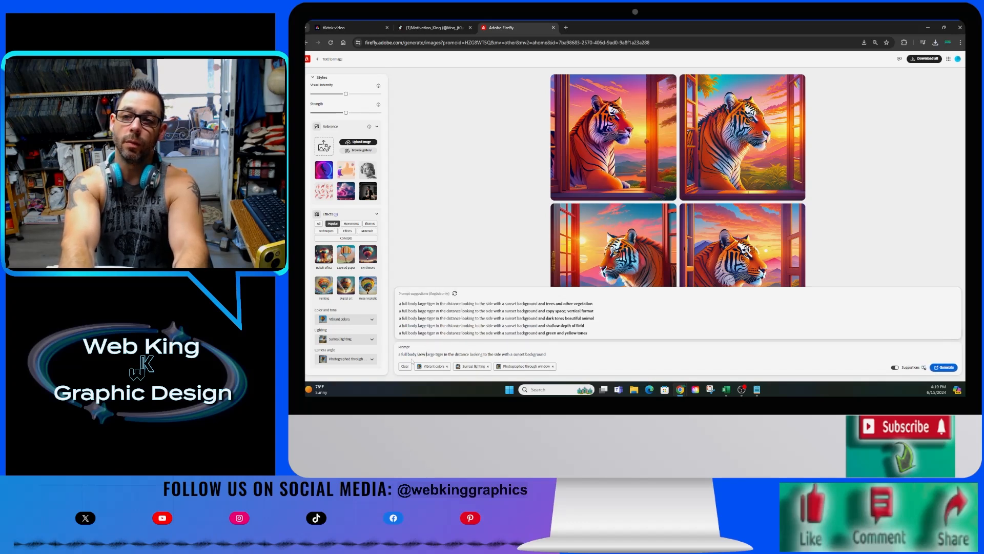
{"action": "key", "text": "BackSpace"}
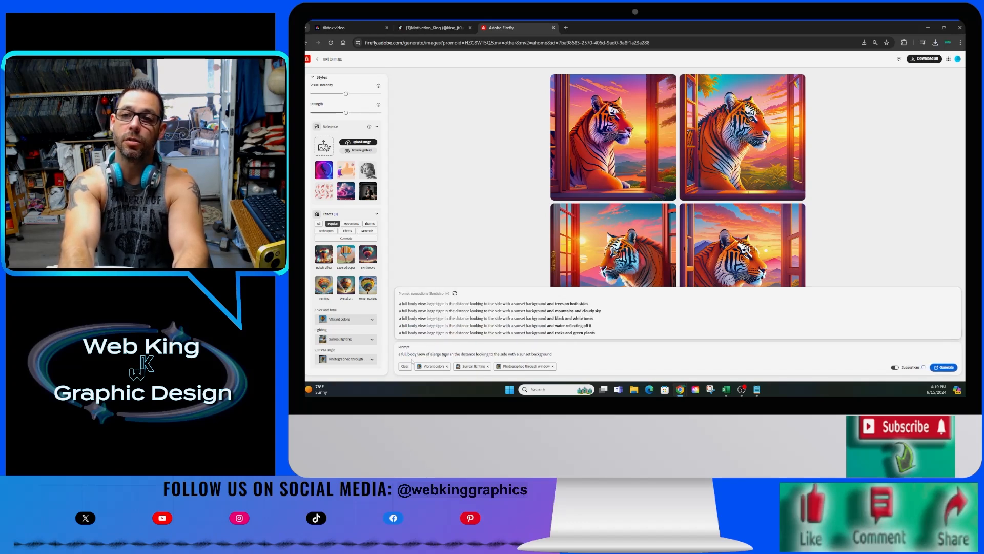
{"action": "key", "text": "Return"}
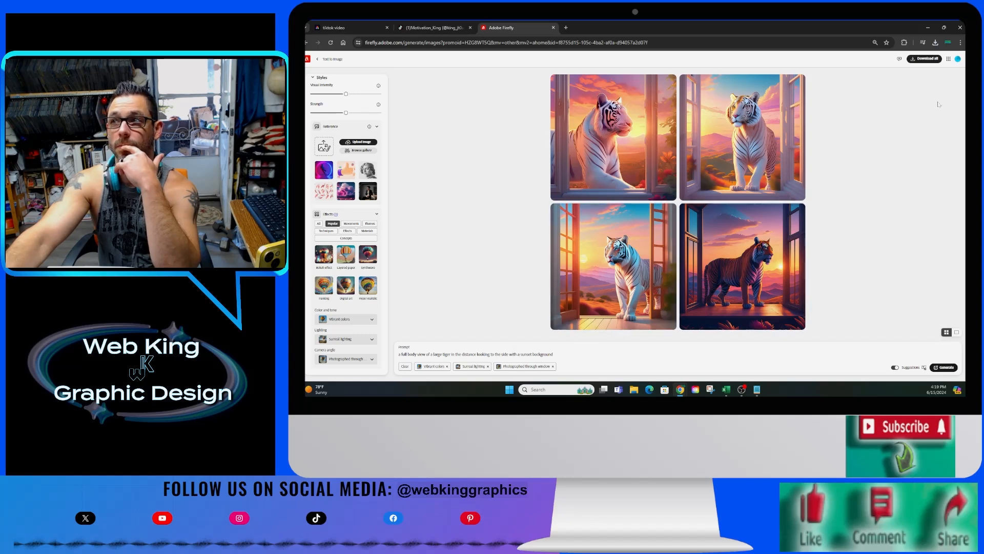
Download all the full-body tiger images, and generate and download another batch from the same prompt.
{"action": "left_click", "coordinate": [928, 59]}
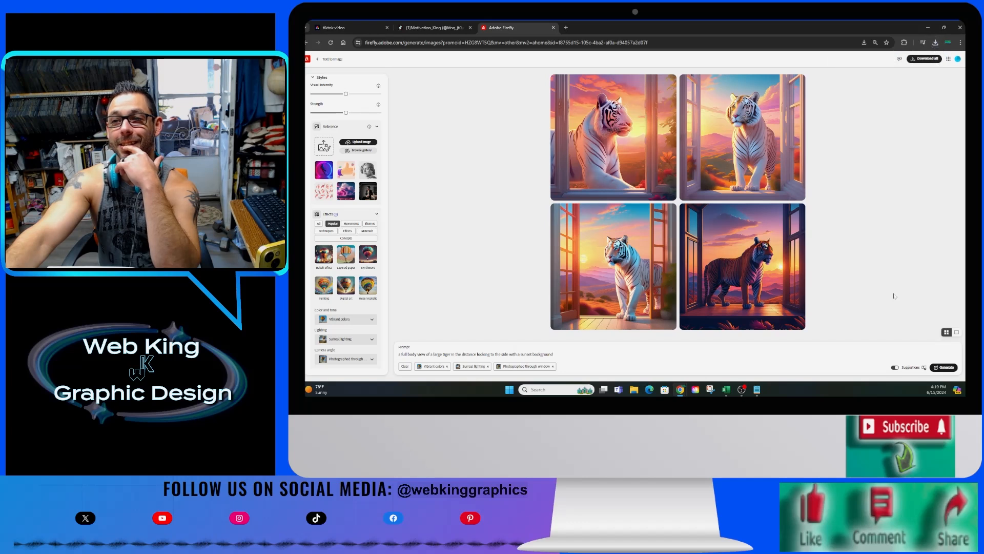
{"action": "left_click", "coordinate": [933, 367]}
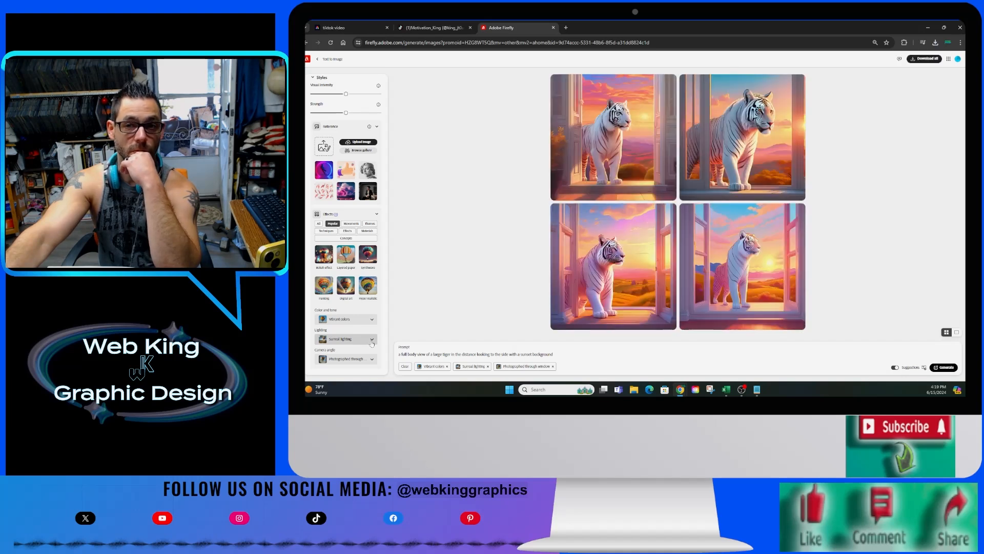
{"action": "left_click", "coordinate": [923, 60]}
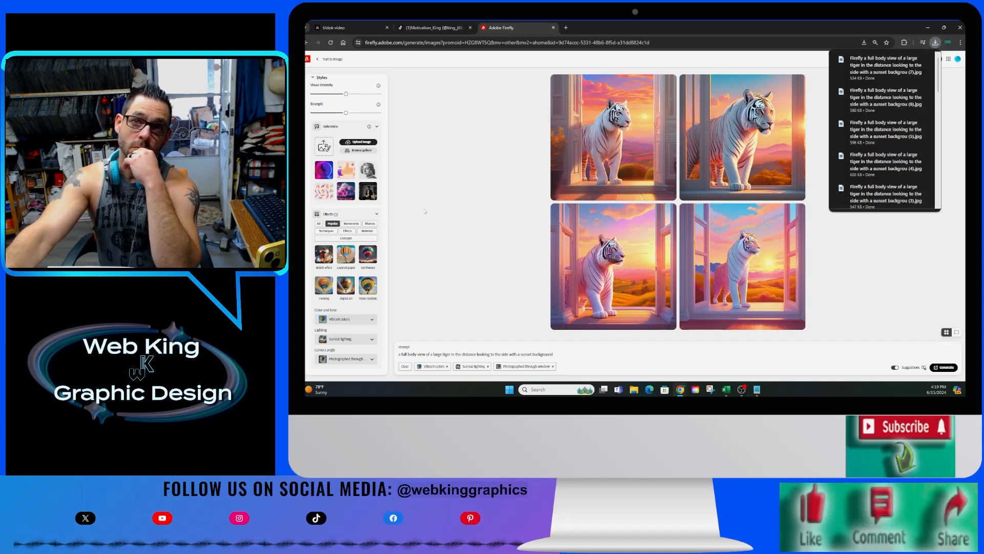
Set the content type to Photo, regenerate the full-body tiger images and download all of them.
{"action": "scroll", "coordinate": [342, 128], "scroll_direction": "up", "scroll_amount": 4}
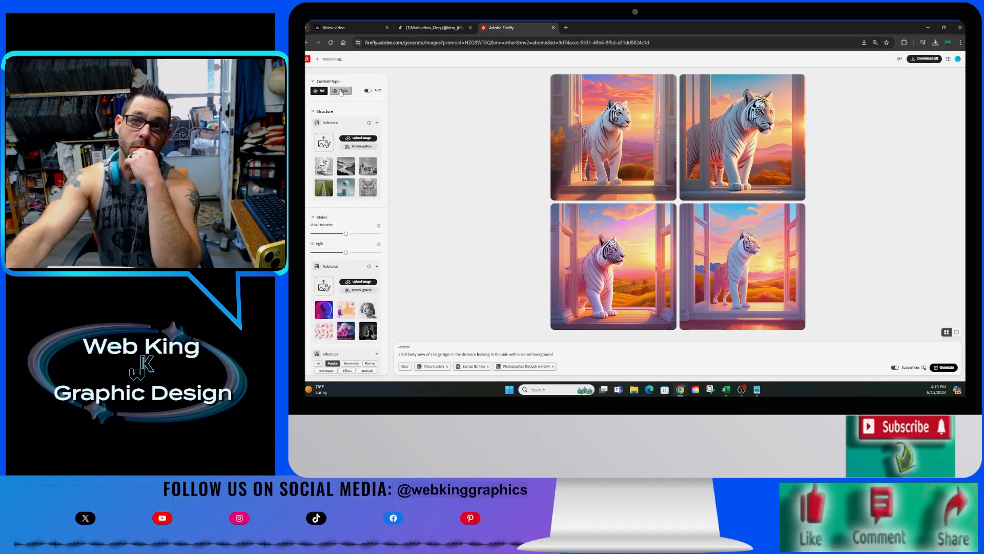
{"action": "left_click", "coordinate": [341, 91]}
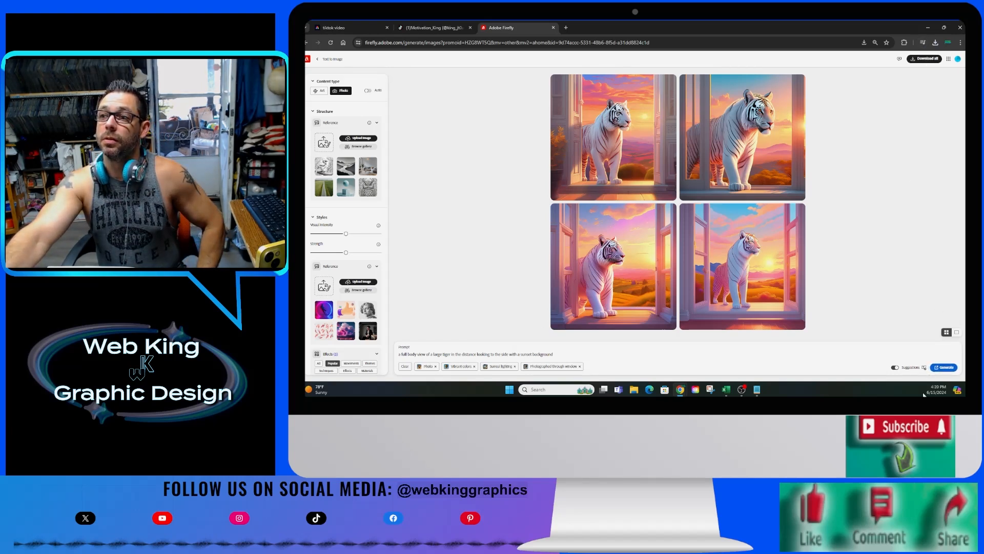
{"action": "left_click", "coordinate": [943, 367]}
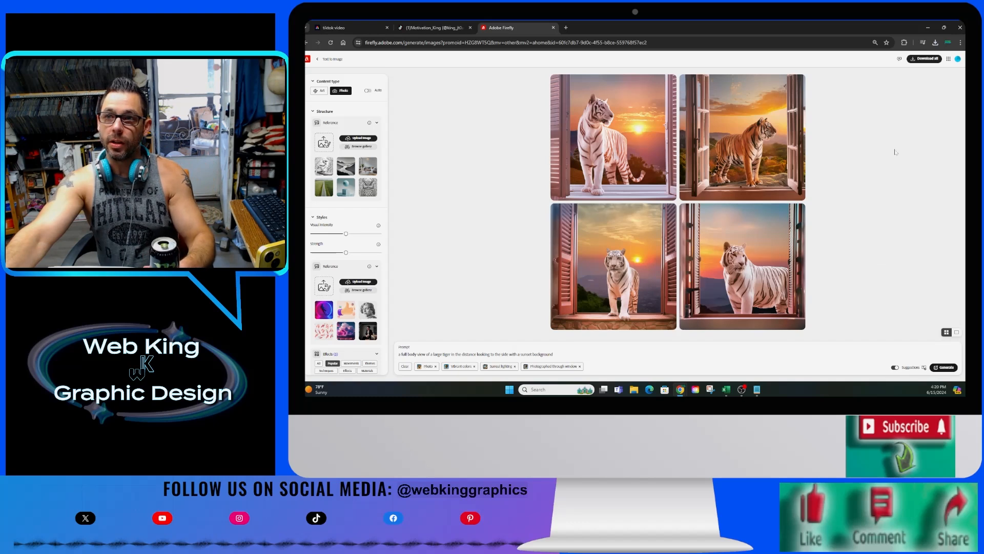
{"action": "left_click", "coordinate": [924, 59]}
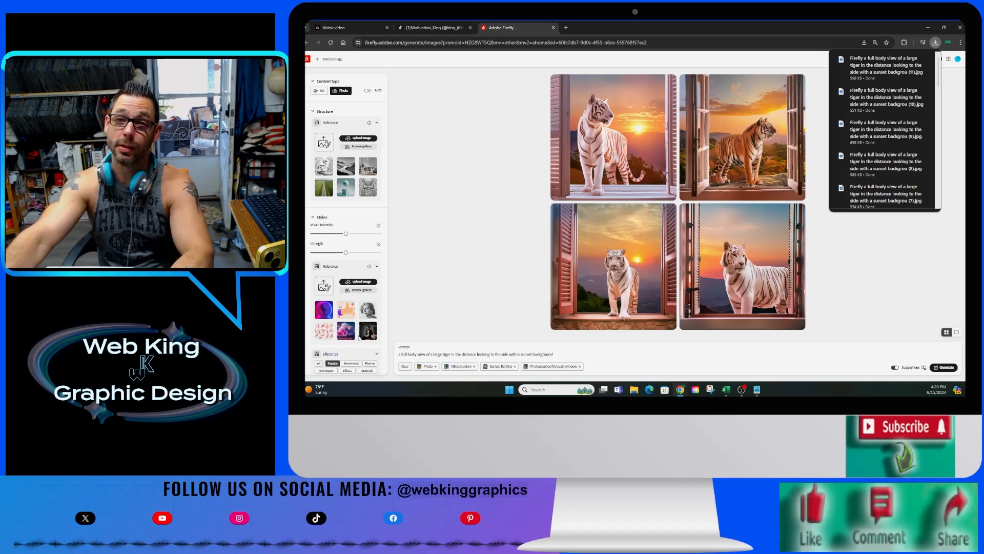
{"action": "scroll", "coordinate": [367, 336], "scroll_direction": "down", "scroll_amount": 2}
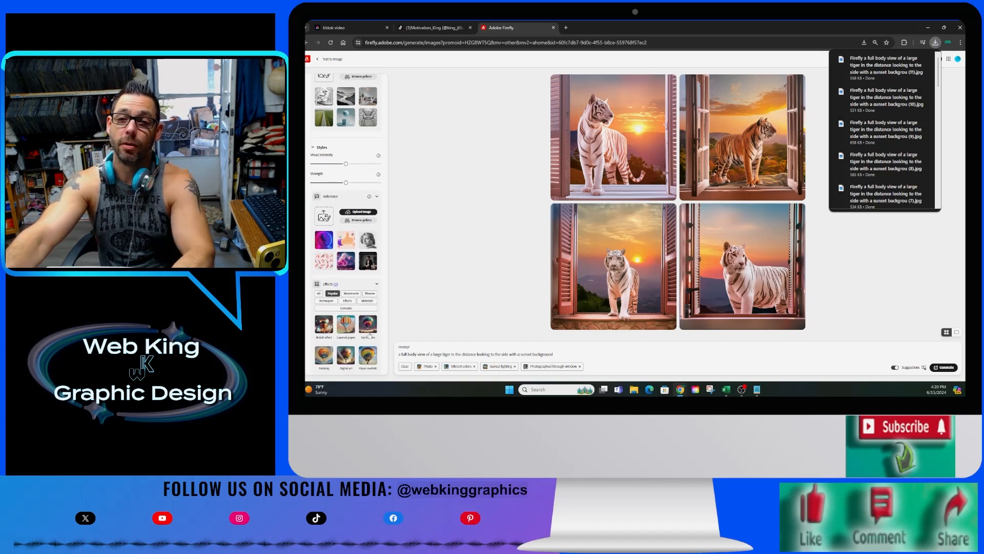
{"action": "scroll", "coordinate": [369, 334], "scroll_direction": "up", "scroll_amount": 2}
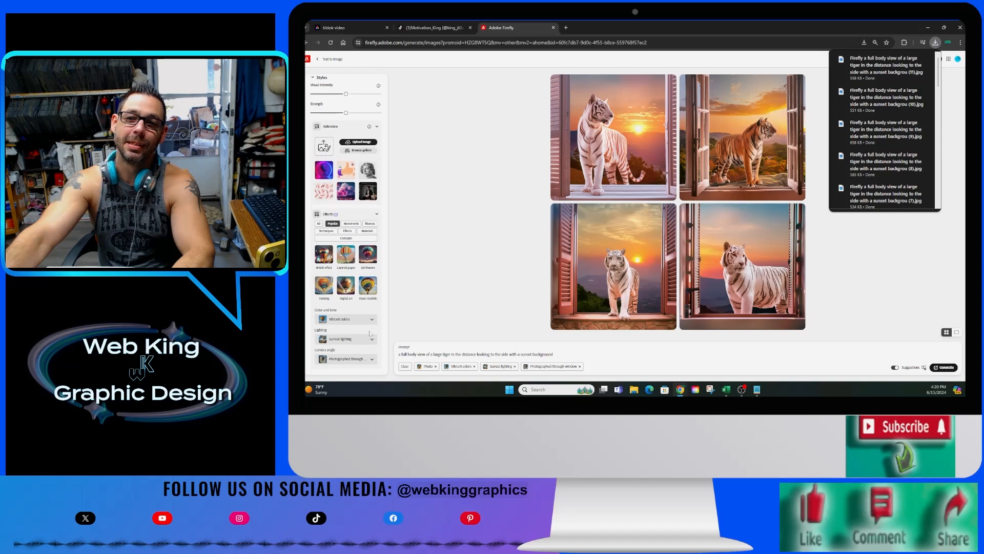
Generate the tiger images with the camera angle set to Shot from above and download all of them.
{"action": "scroll", "coordinate": [369, 338], "scroll_direction": "up", "scroll_amount": 4}
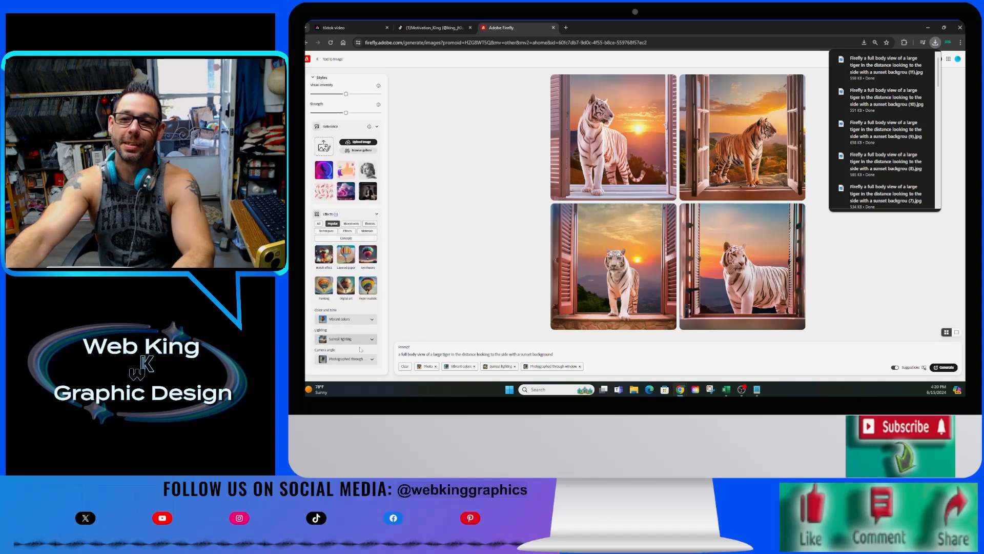
{"action": "scroll", "coordinate": [361, 352], "scroll_direction": "down", "scroll_amount": 6}
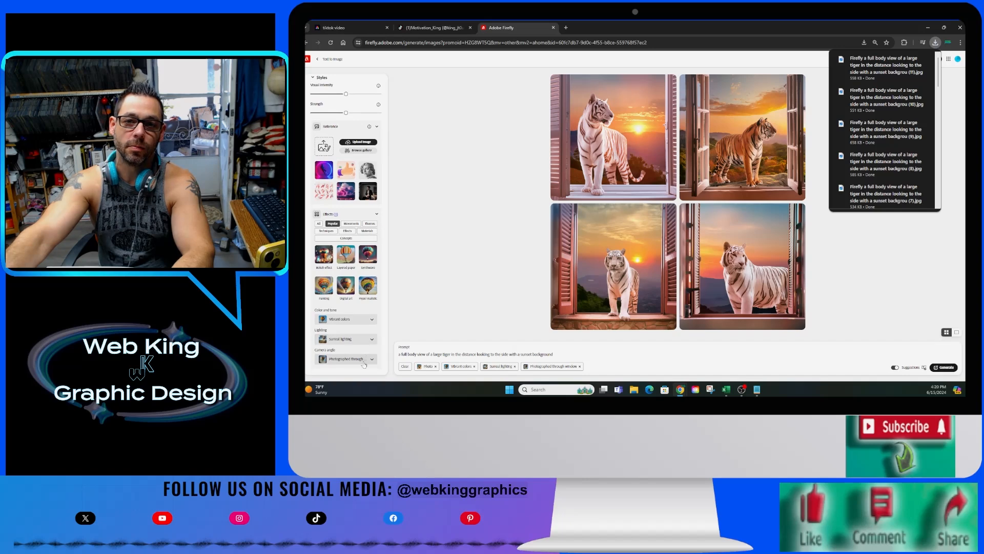
{"action": "left_click", "coordinate": [363, 359]}
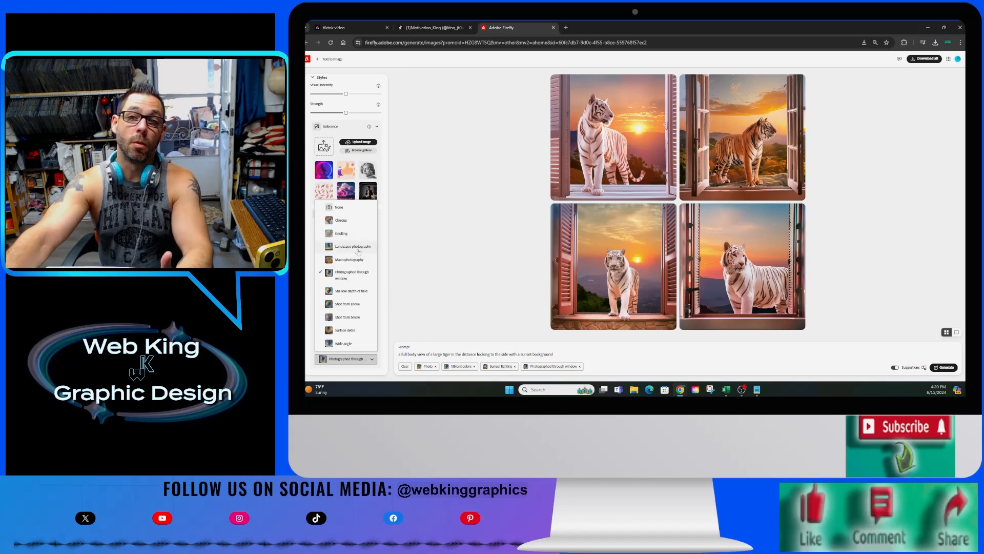
{"action": "left_click", "coordinate": [348, 304]}
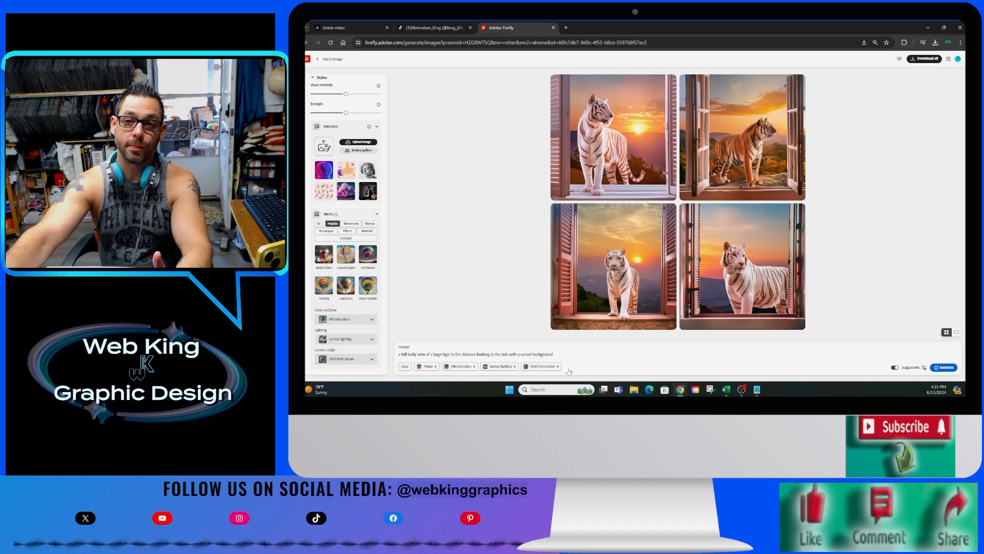
{"action": "left_click", "coordinate": [936, 369]}
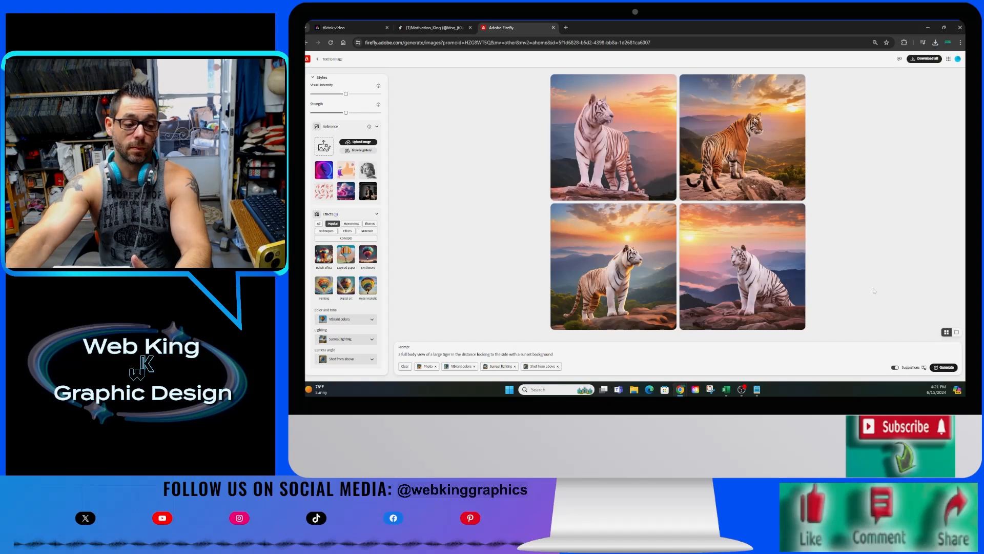
{"action": "left_click", "coordinate": [928, 59]}
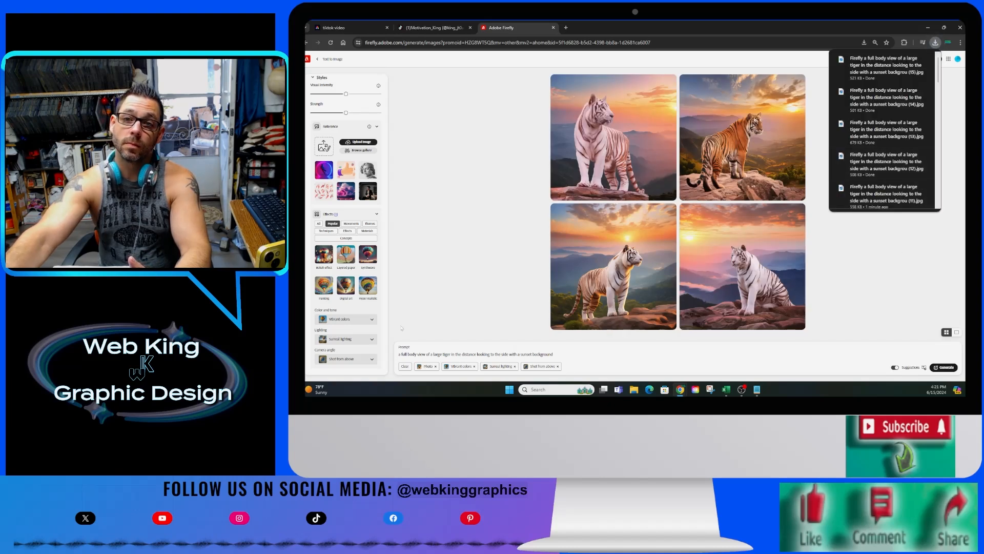
Change the camera angle to Shot from below, regenerate the tiger images and download the whole set.
{"action": "left_click", "coordinate": [367, 360]}
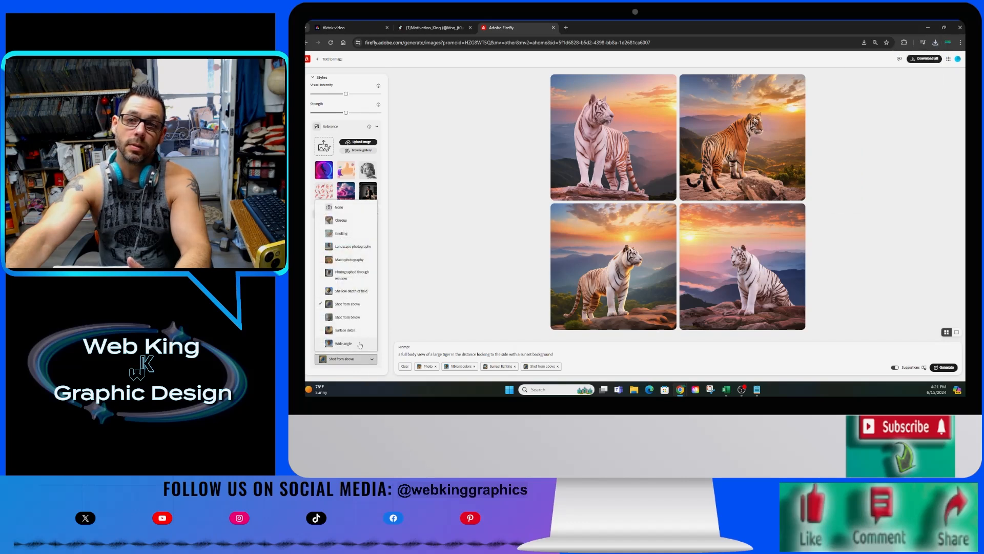
{"action": "left_click", "coordinate": [359, 318]}
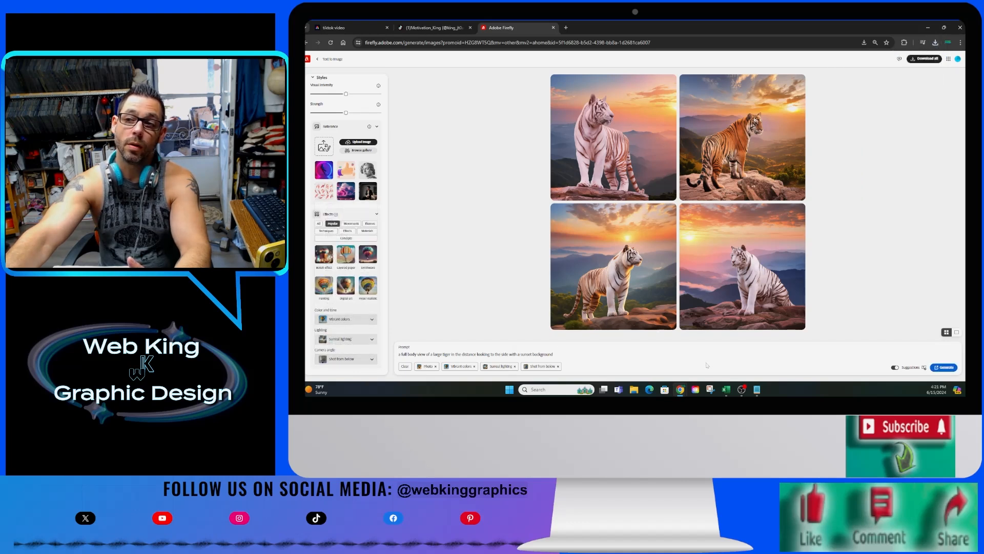
{"action": "left_click", "coordinate": [940, 368]}
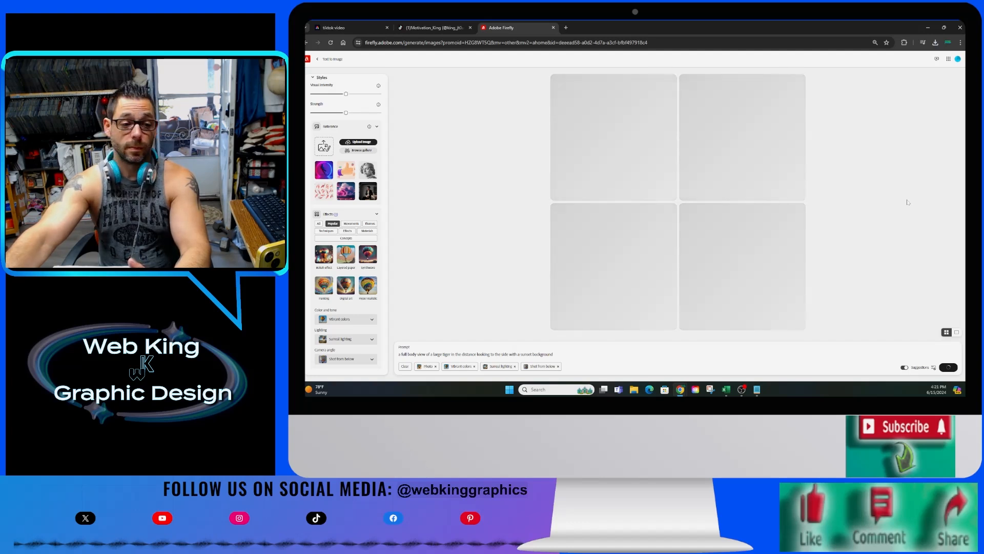
{"action": "left_click", "coordinate": [924, 59]}
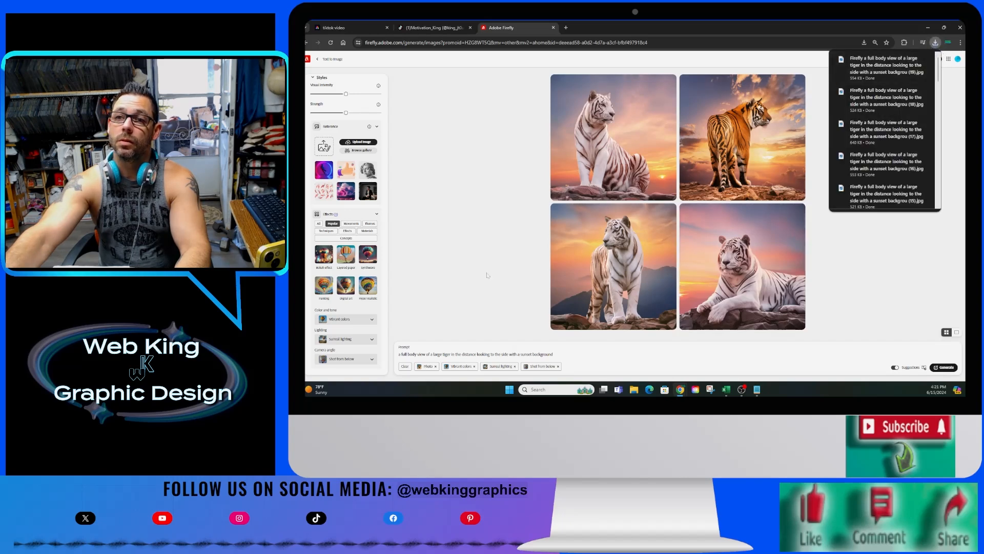
Set the camera angle to Macrophotography and generate two sets of tiger images.
{"action": "left_click", "coordinate": [366, 360]}
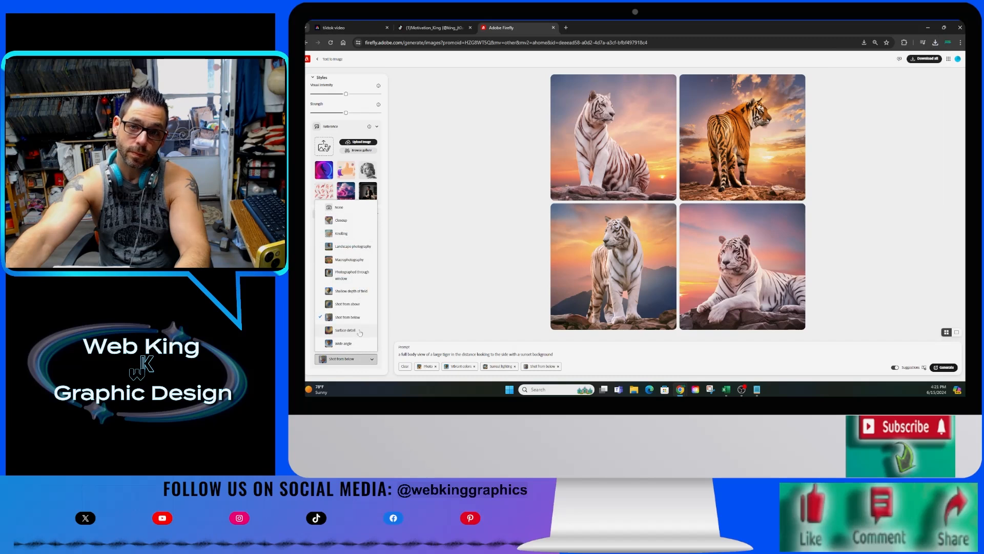
{"action": "left_click", "coordinate": [357, 259]}
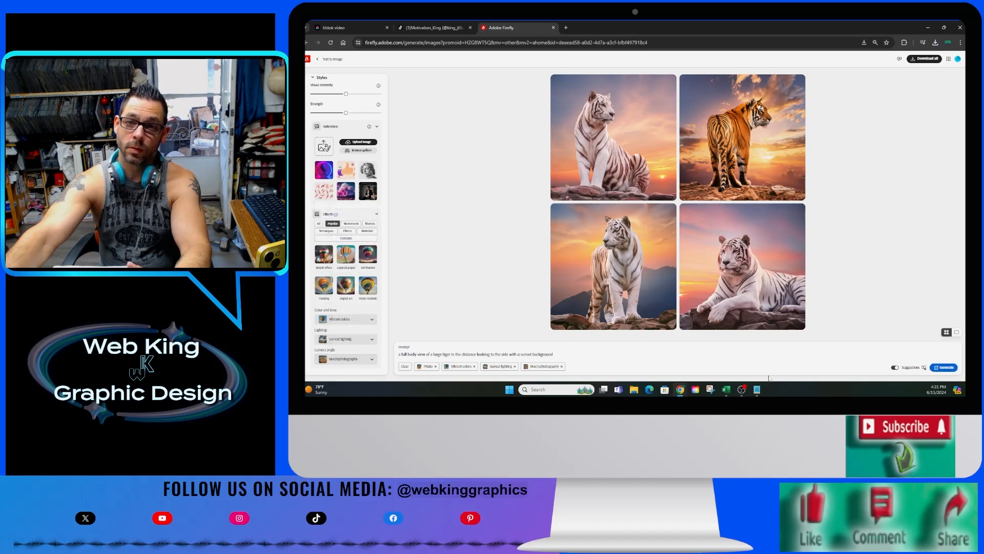
{"action": "left_click", "coordinate": [943, 368]}
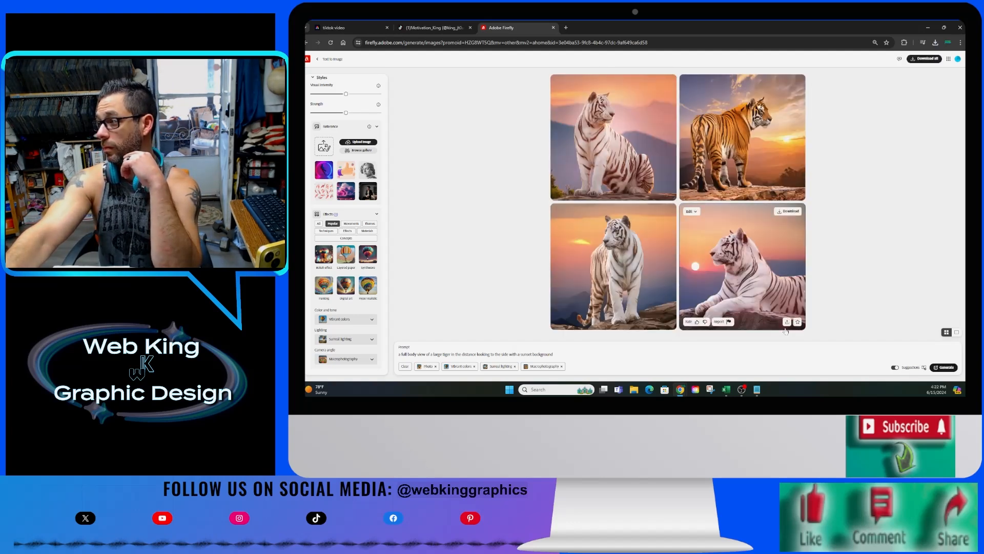
{"action": "left_click", "coordinate": [949, 368]}
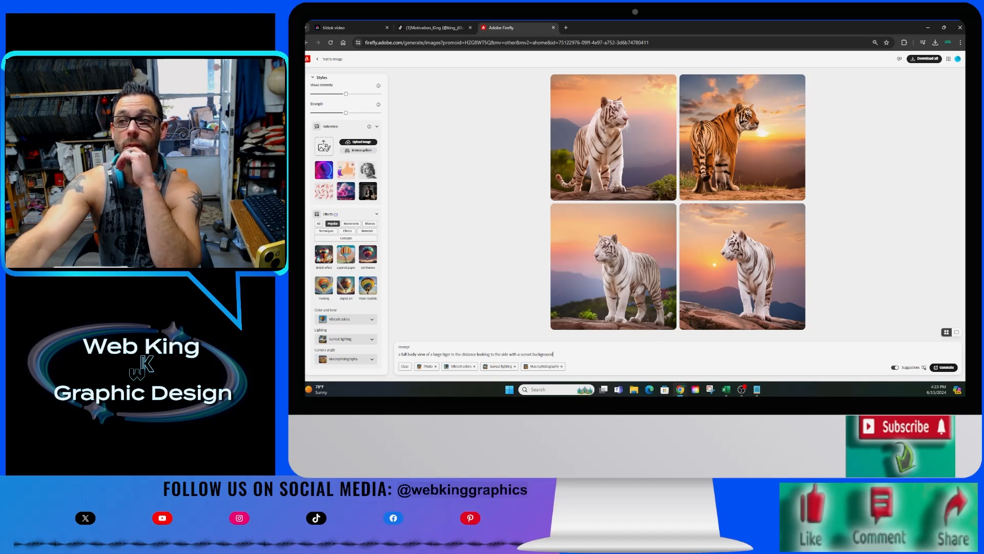
{"action": "left_click", "coordinate": [371, 360]}
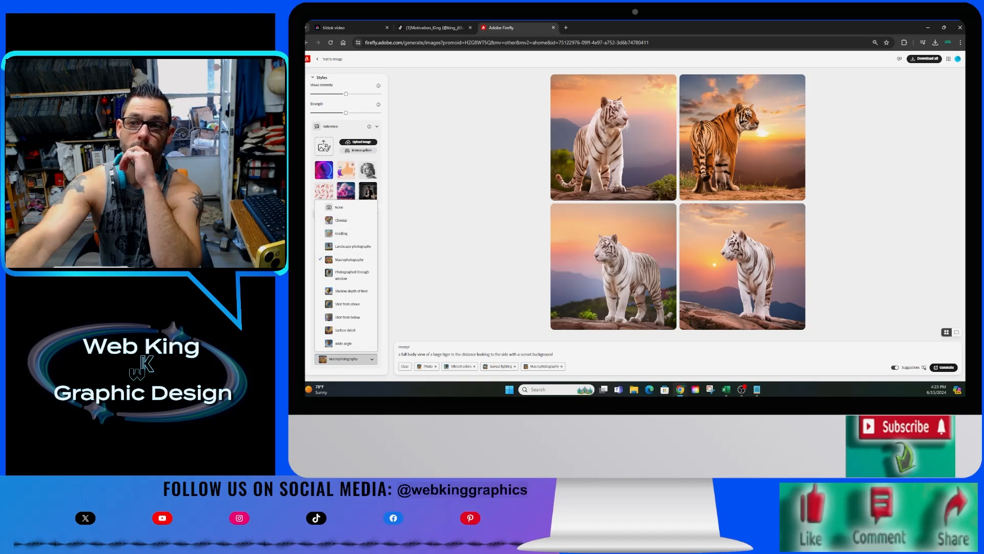
{"action": "left_click", "coordinate": [502, 261]}
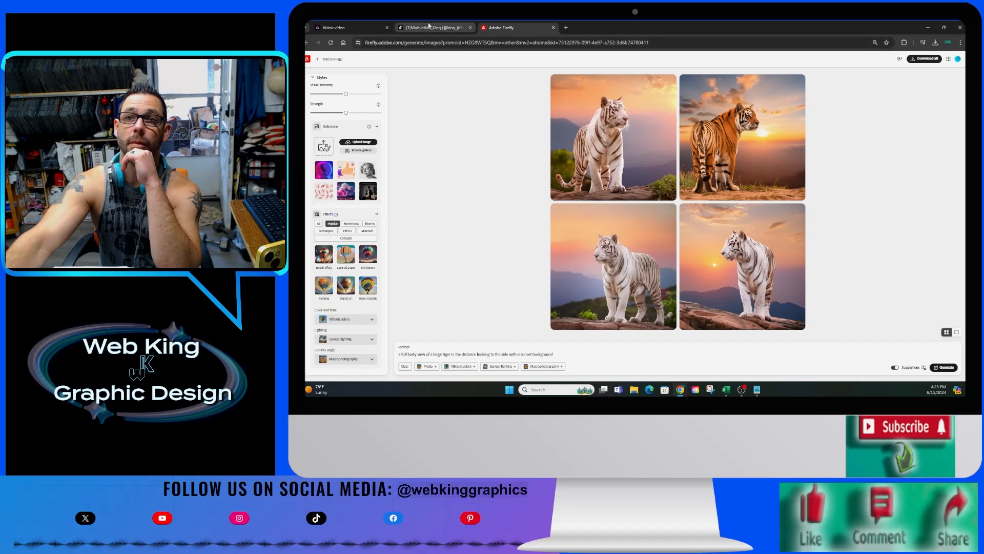
Switch to the tiktok video project in Adobe Express and open a File Explorer window.
{"action": "left_click", "coordinate": [367, 26]}
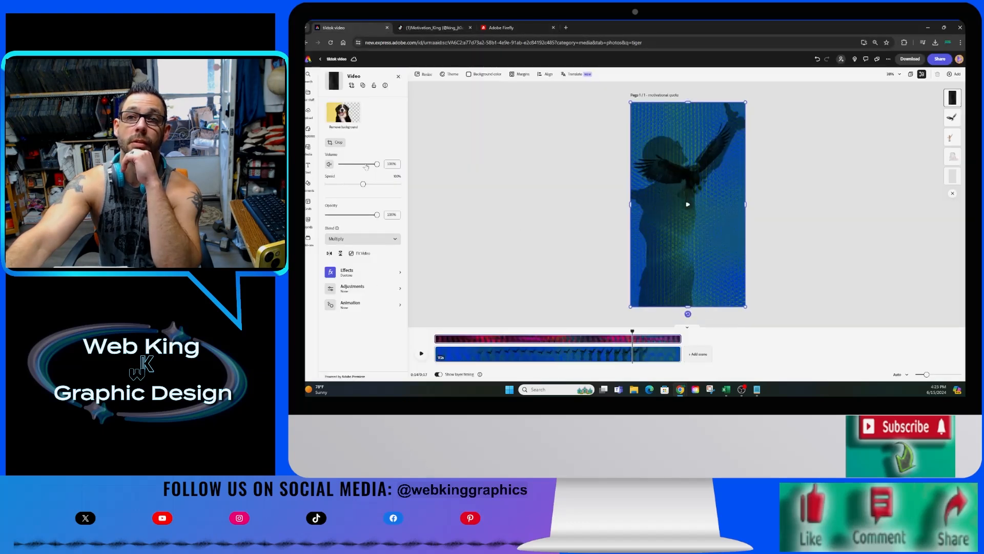
{"action": "key", "text": "super+e"}
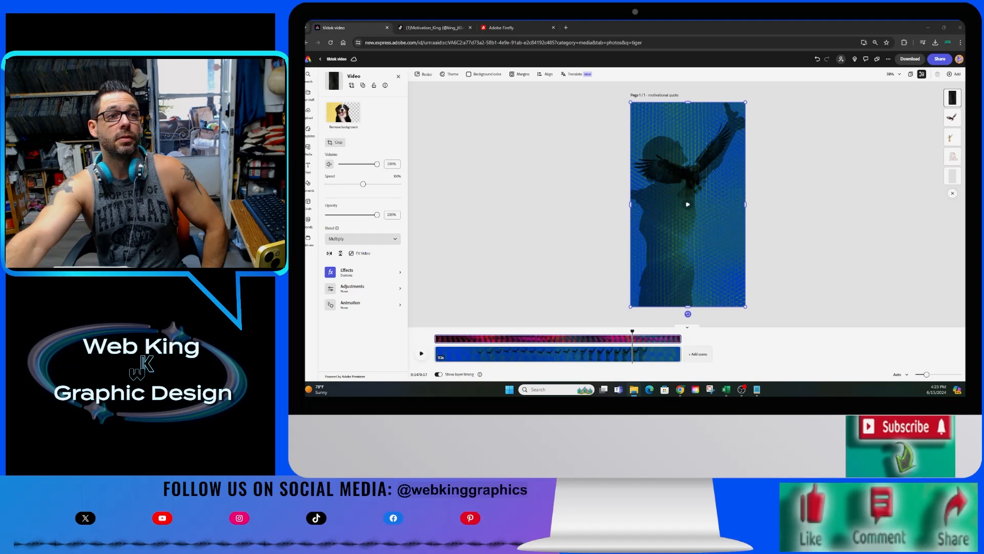
Try the downloaded tiger image in place of the overlay video, previewing playback before undoing the replacement.
{"action": "left_click_drag", "start_coordinate": [308, 279], "coordinate": [684, 249]}
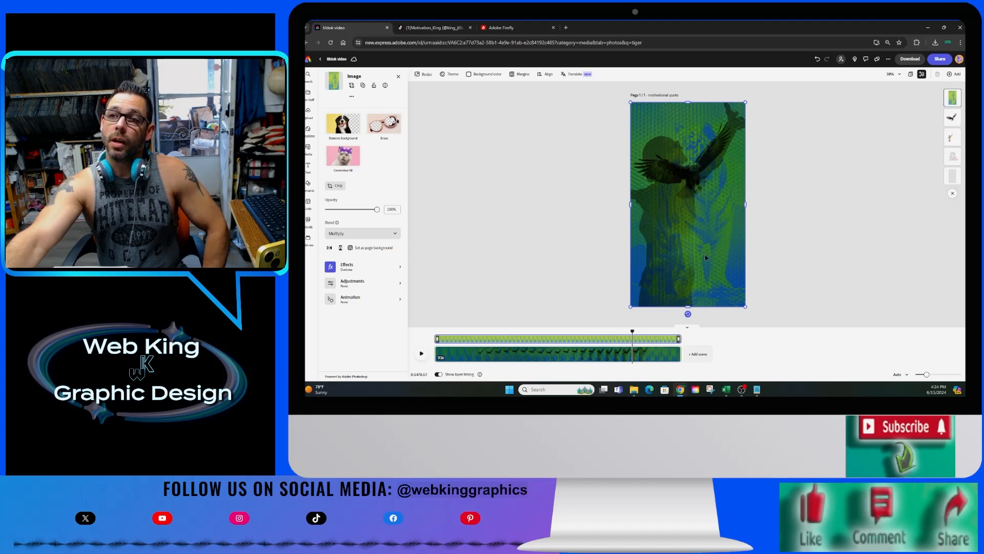
{"action": "left_click", "coordinate": [420, 354]}
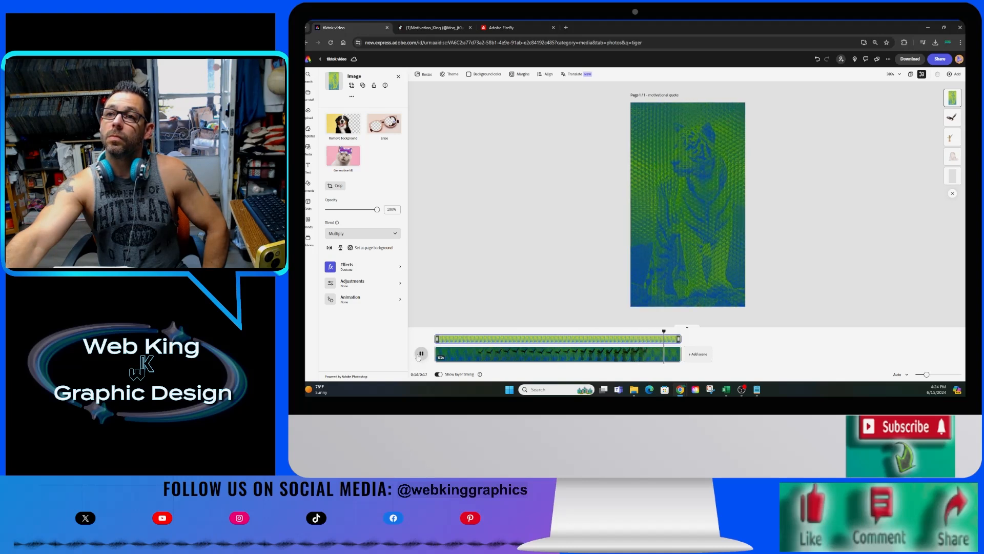
{"action": "left_click", "coordinate": [465, 331]}
{"action": "left_click", "coordinate": [421, 353]}
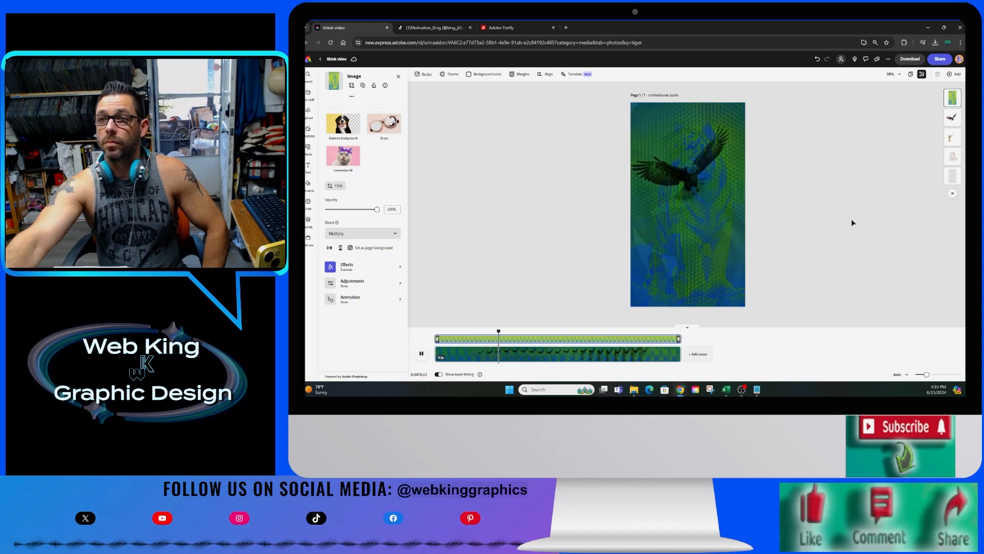
{"action": "left_click", "coordinate": [954, 97]}
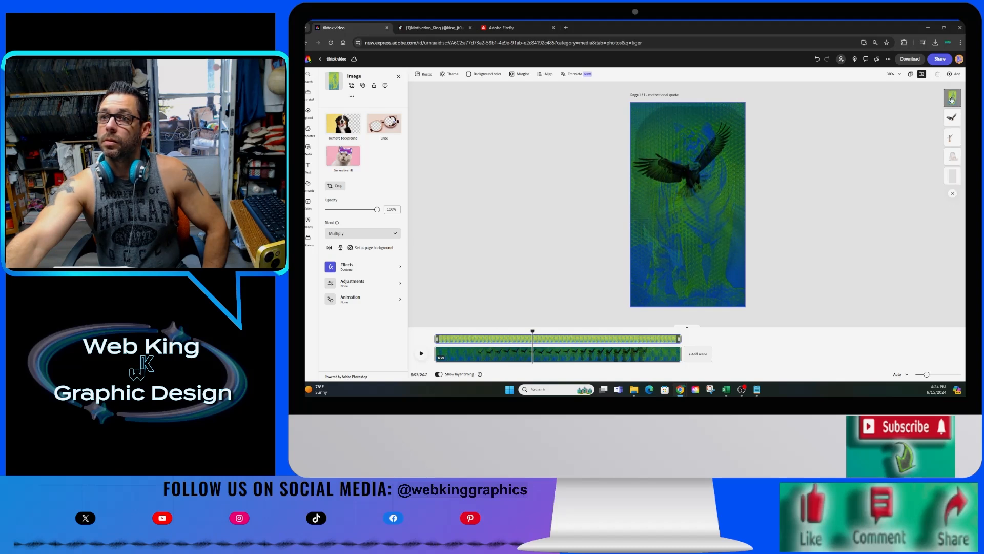
{"action": "left_click", "coordinate": [817, 60]}
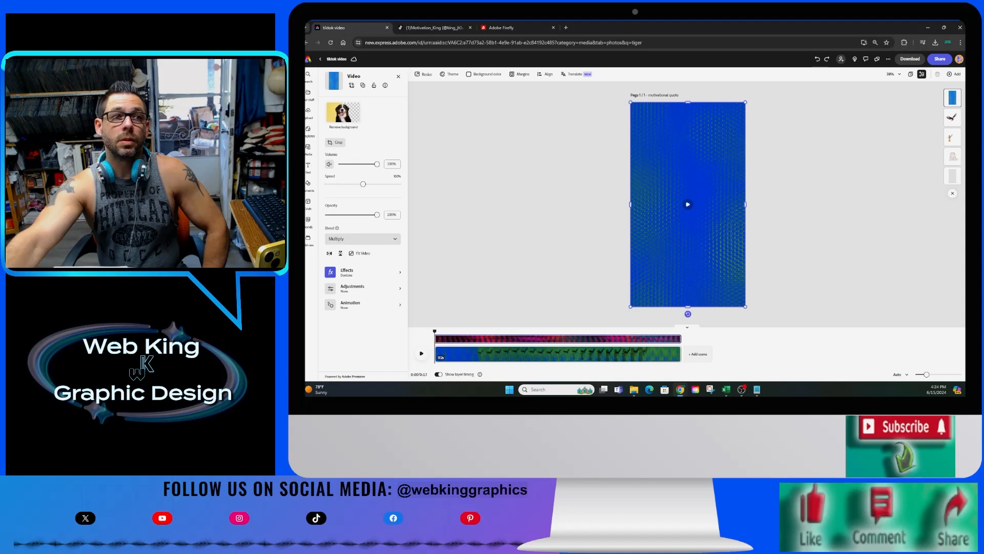
Add the downloaded white tiger image to the page as a separate layer and move it to the upper part.
{"action": "left_click_drag", "start_coordinate": [306, 252], "coordinate": [581, 269]}
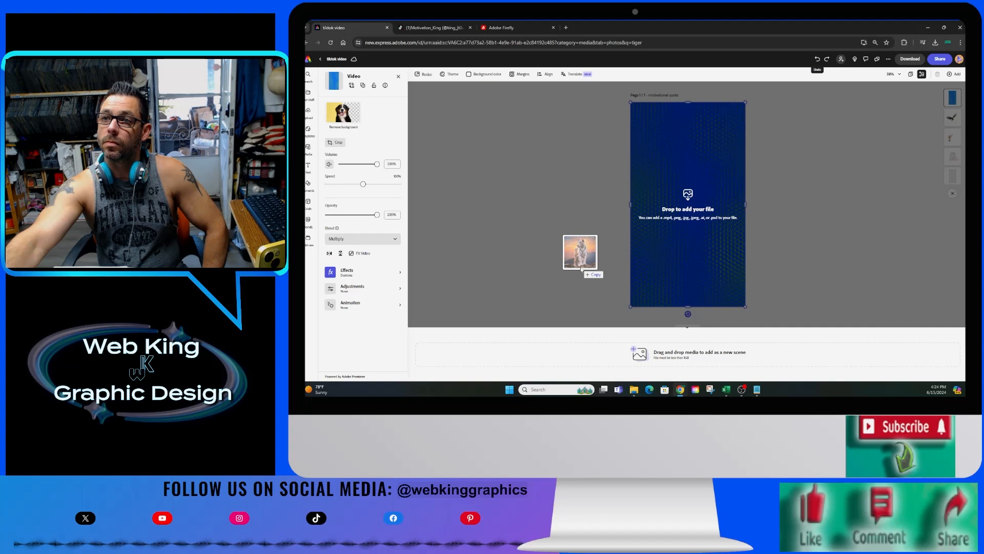
{"action": "left_click_drag", "start_coordinate": [581, 269], "coordinate": [579, 268]}
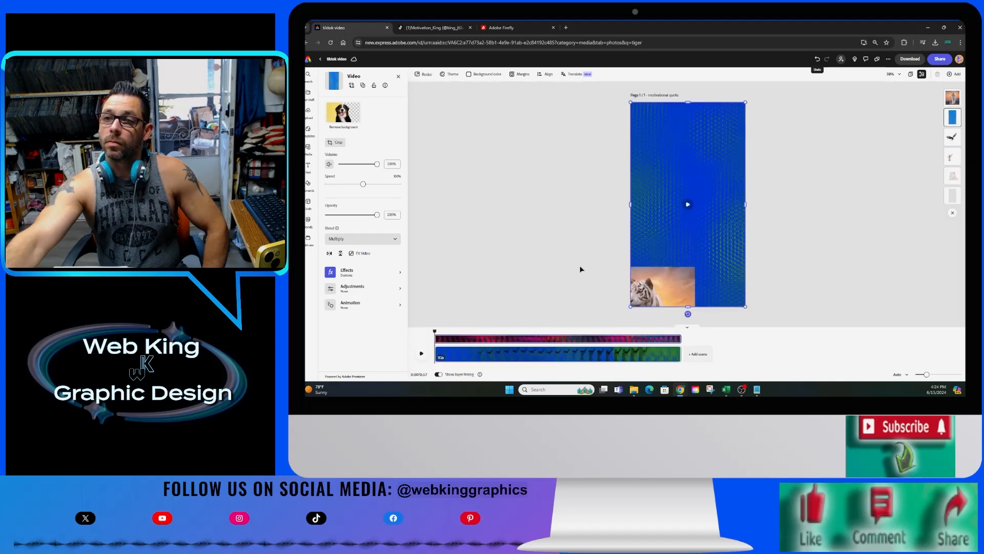
{"action": "left_click", "coordinate": [675, 290]}
{"action": "left_click_drag", "start_coordinate": [675, 290], "coordinate": [726, 136]}
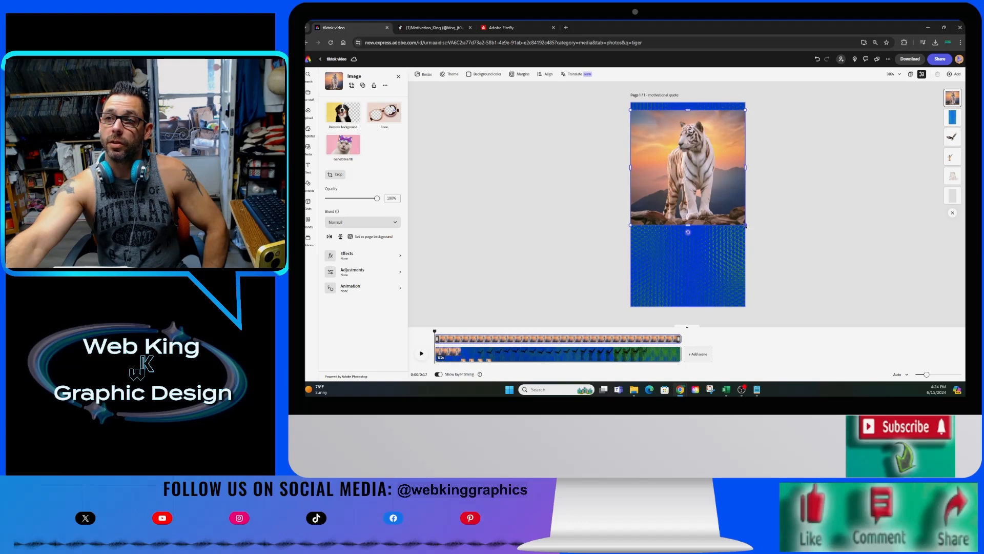
Enlarge the tiger image and position it so the tiger is centred and covers the whole page.
{"action": "left_click_drag", "start_coordinate": [745, 224], "coordinate": [810, 329]}
{"action": "left_click", "coordinate": [799, 314]}
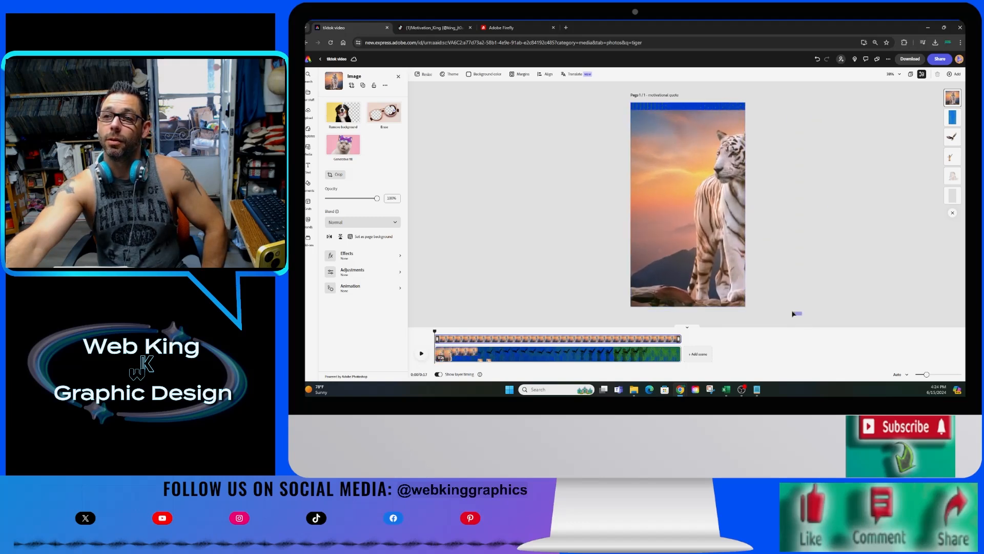
{"action": "left_click", "coordinate": [666, 279]}
{"action": "left_click_drag", "start_coordinate": [667, 279], "coordinate": [649, 262]}
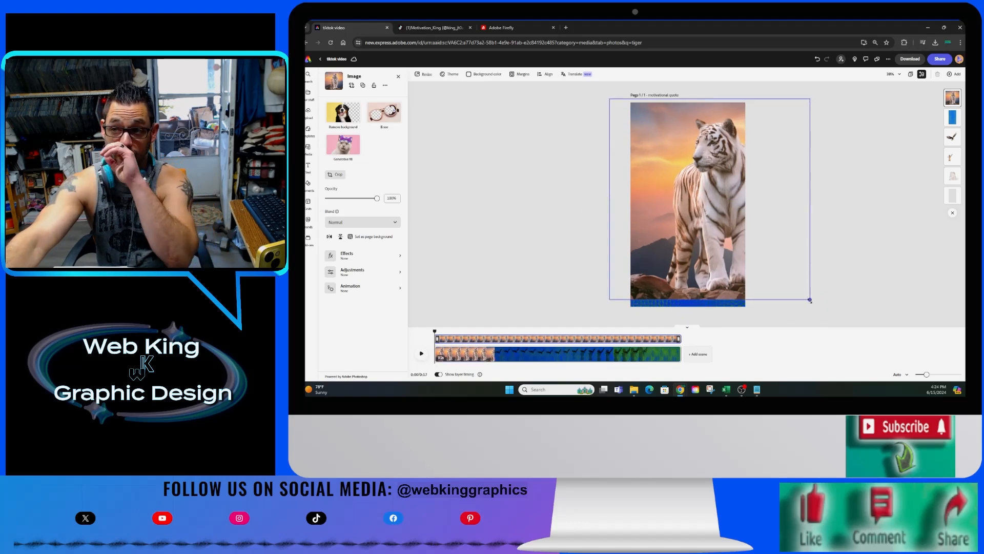
{"action": "left_click_drag", "start_coordinate": [809, 301], "coordinate": [759, 287]}
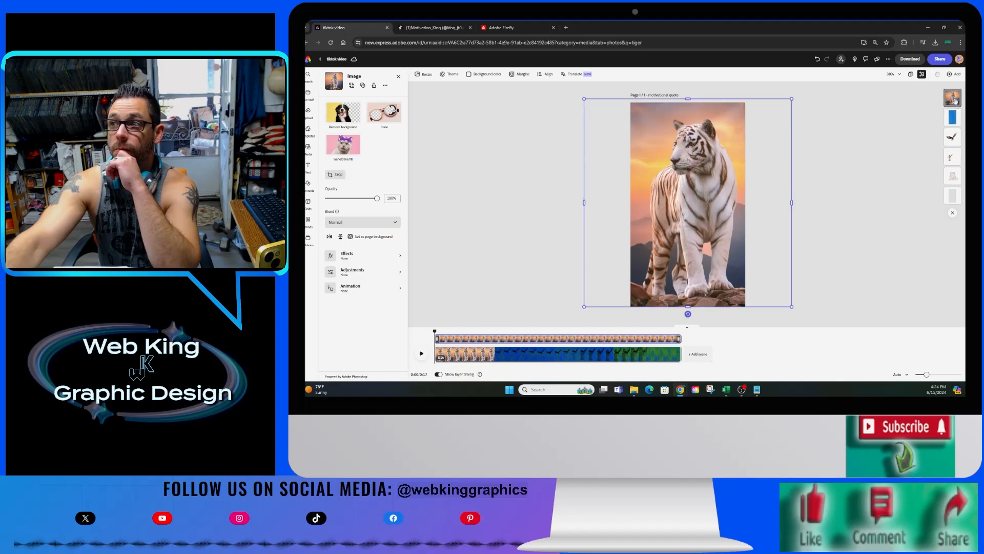
Move the tiger image layer beneath the blue overlay video and set its blend mode to Multiply.
{"action": "left_click_drag", "start_coordinate": [955, 100], "coordinate": [955, 118]}
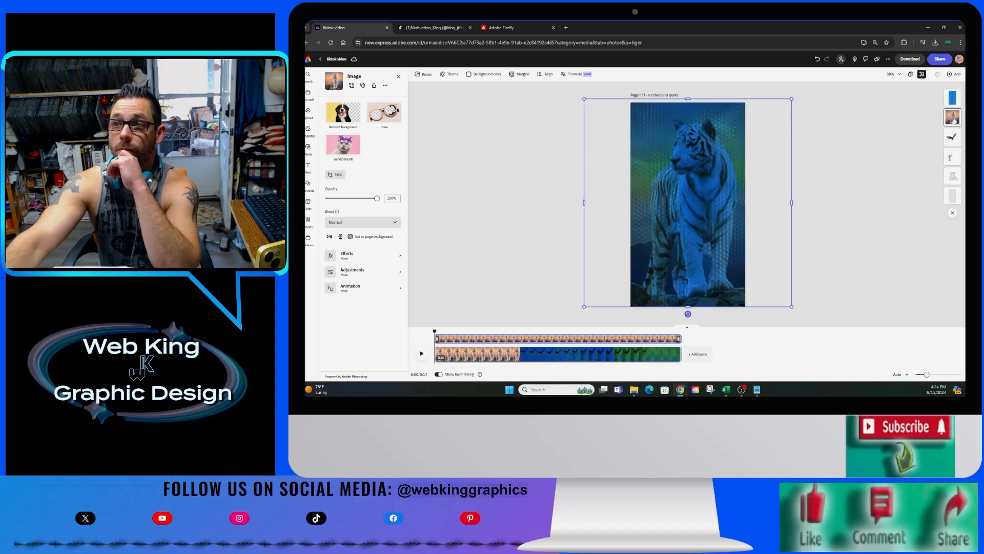
{"action": "left_click", "coordinate": [361, 222]}
{"action": "left_click", "coordinate": [382, 277]}
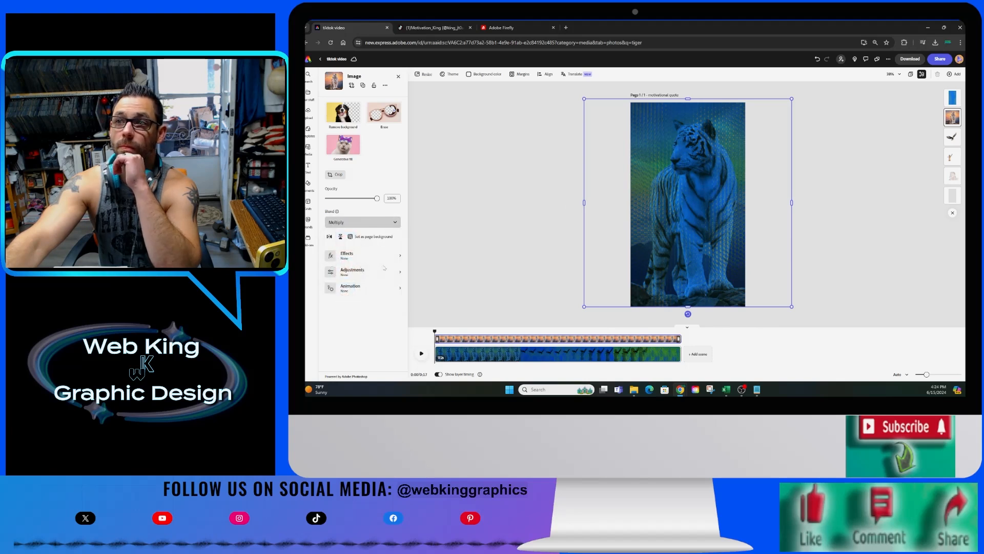
Change the tiger image's blend mode to Screen and set its opacity to 52%.
{"action": "left_click", "coordinate": [387, 227]}
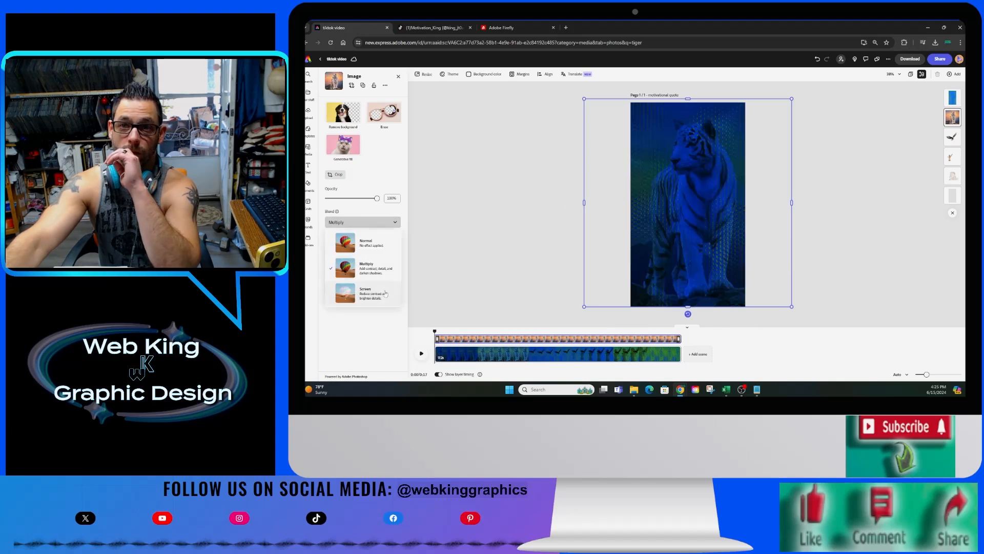
{"action": "left_click", "coordinate": [384, 293]}
{"action": "left_click", "coordinate": [354, 202]}
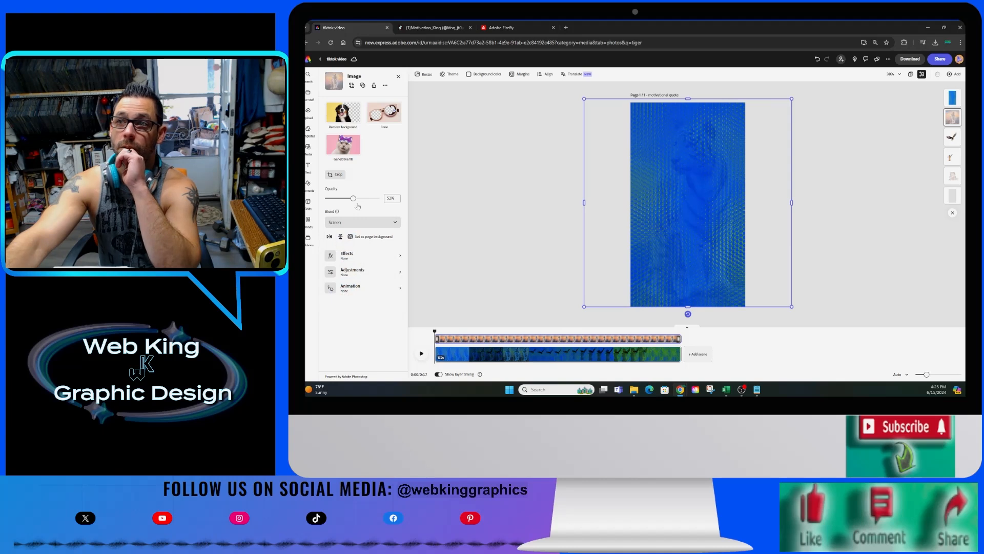
Trim the start of the tiger image layer in the timeline so it appears at about 12 seconds.
{"action": "left_click_drag", "start_coordinate": [438, 338], "coordinate": [602, 351]}
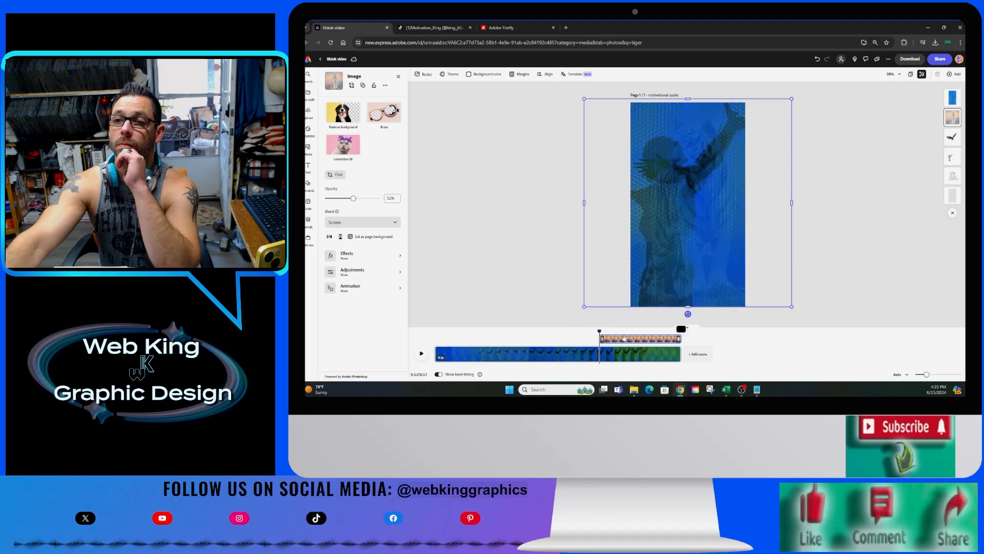
Try a Shrink entrance animation on the tiger image with maximum duration and Smooth personality, and preview it.
{"action": "left_click", "coordinate": [343, 288]}
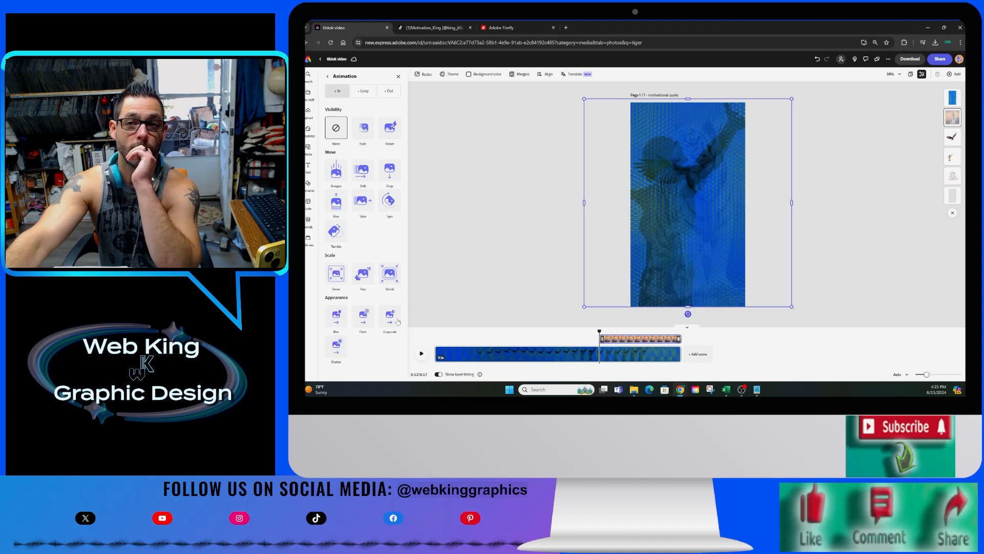
{"action": "left_click", "coordinate": [390, 275]}
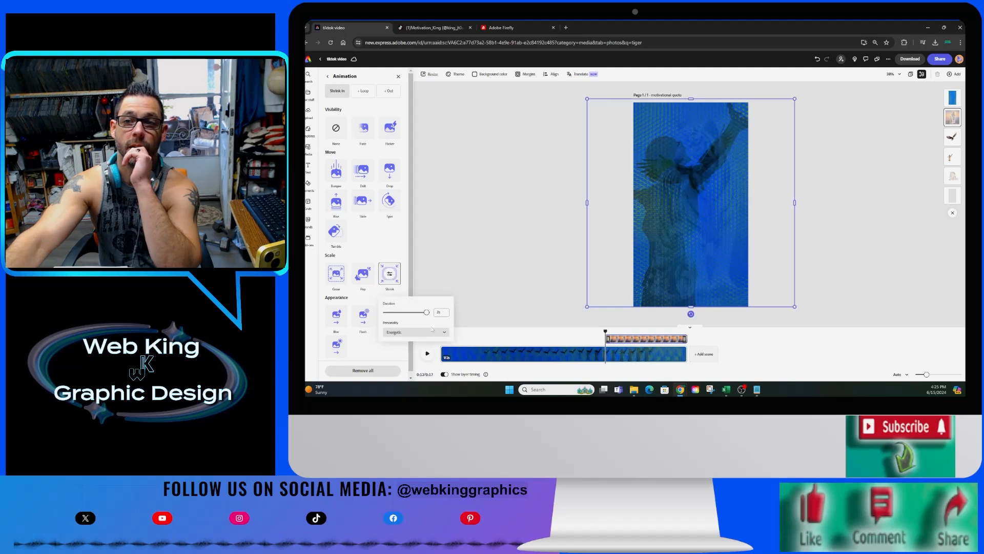
{"action": "left_click", "coordinate": [432, 331]}
{"action": "left_click", "coordinate": [417, 297]}
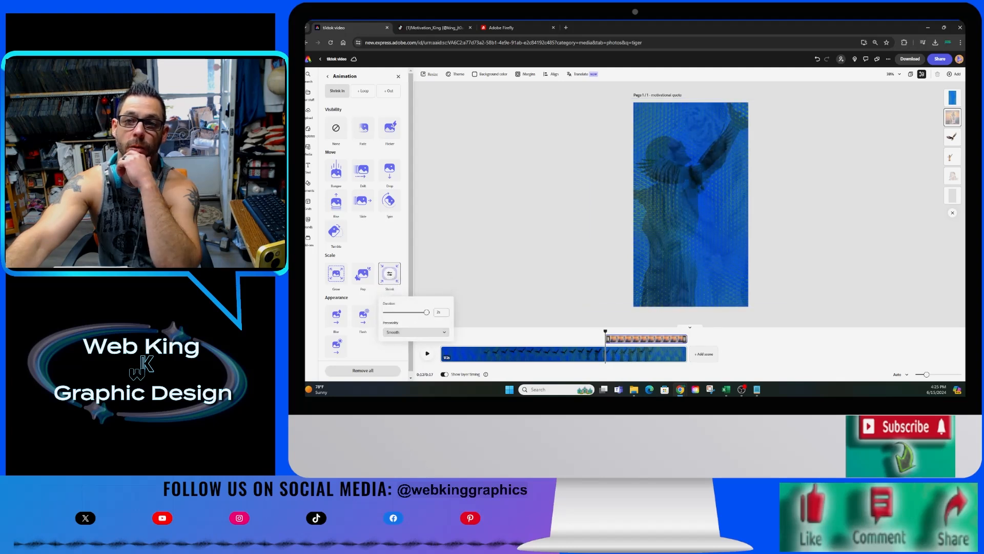
{"action": "left_click", "coordinate": [485, 308]}
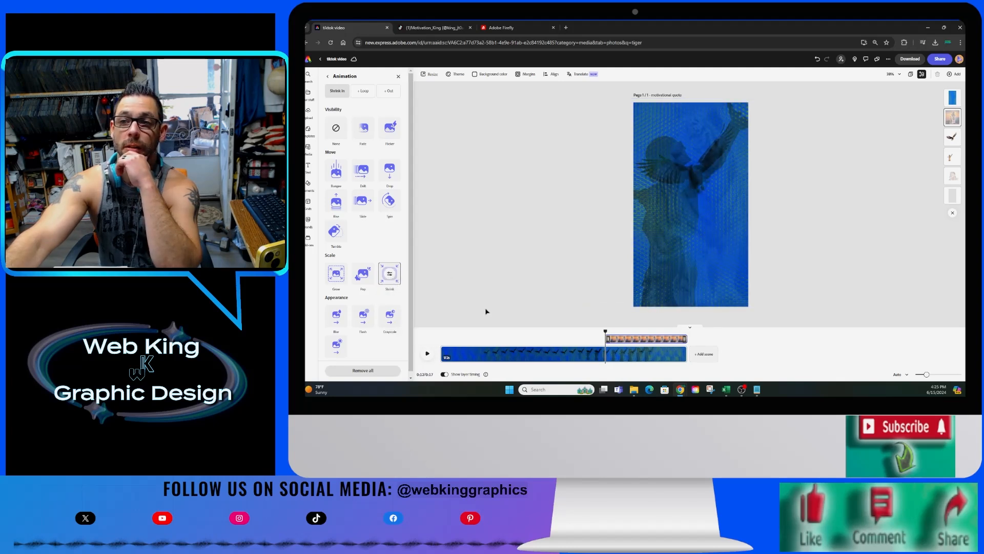
{"action": "left_click", "coordinate": [526, 333]}
{"action": "left_click", "coordinate": [427, 354]}
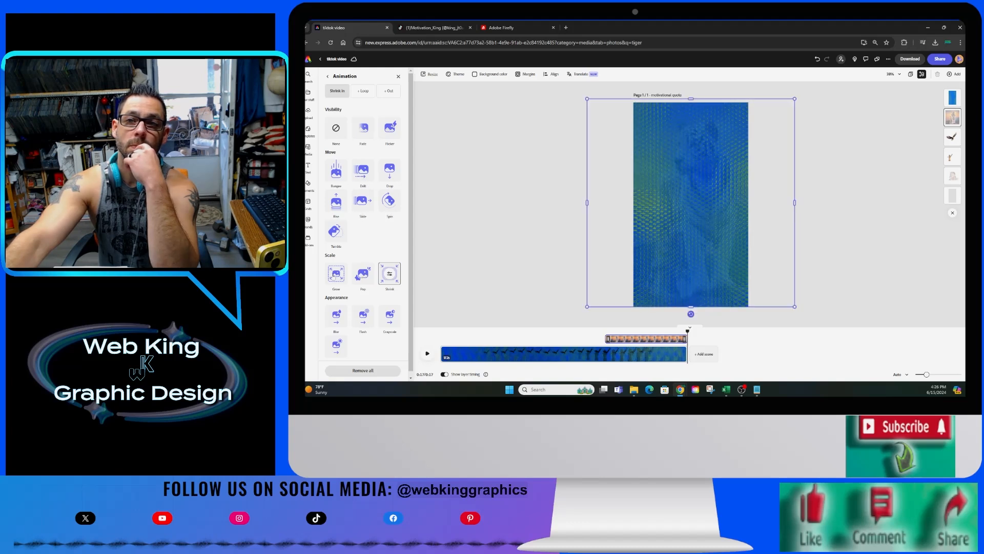
Apply a Blur entrance animation to the tiger with maximum duration, Smooth personality, intensity about 70 and Fade enabled, and preview it.
{"action": "left_click", "coordinate": [338, 318]}
{"action": "left_click", "coordinate": [337, 318]}
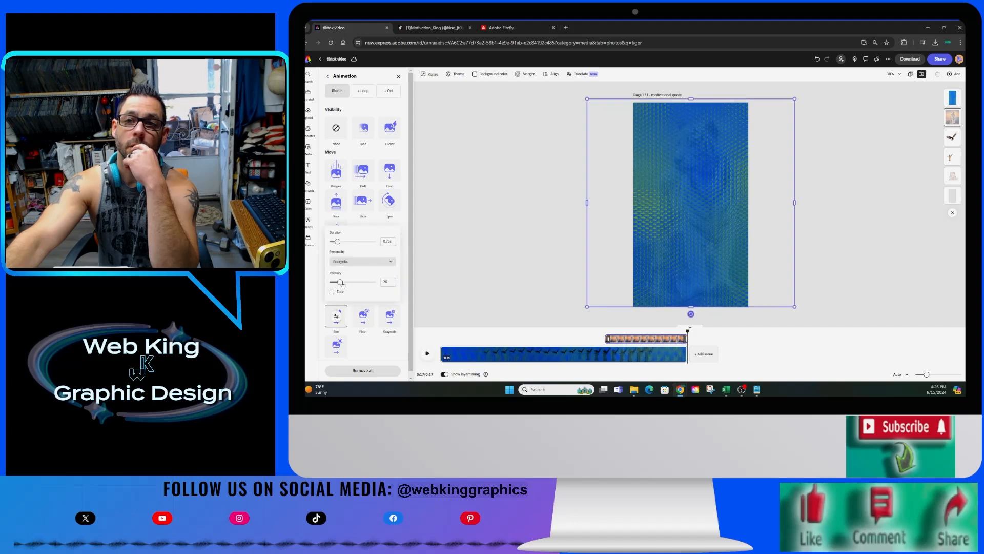
{"action": "left_click", "coordinate": [371, 264]}
{"action": "left_click", "coordinate": [343, 286]}
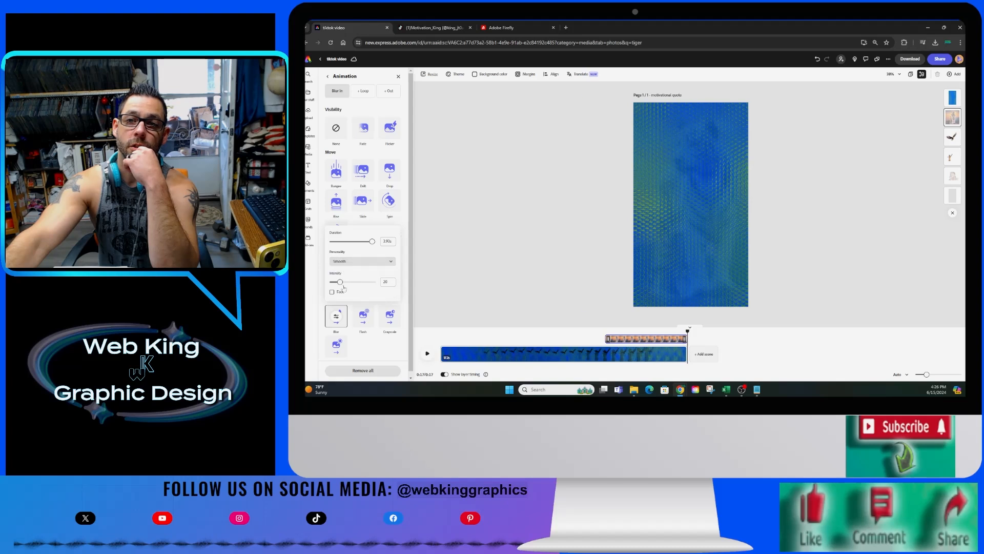
{"action": "left_click_drag", "start_coordinate": [354, 288], "coordinate": [360, 290]}
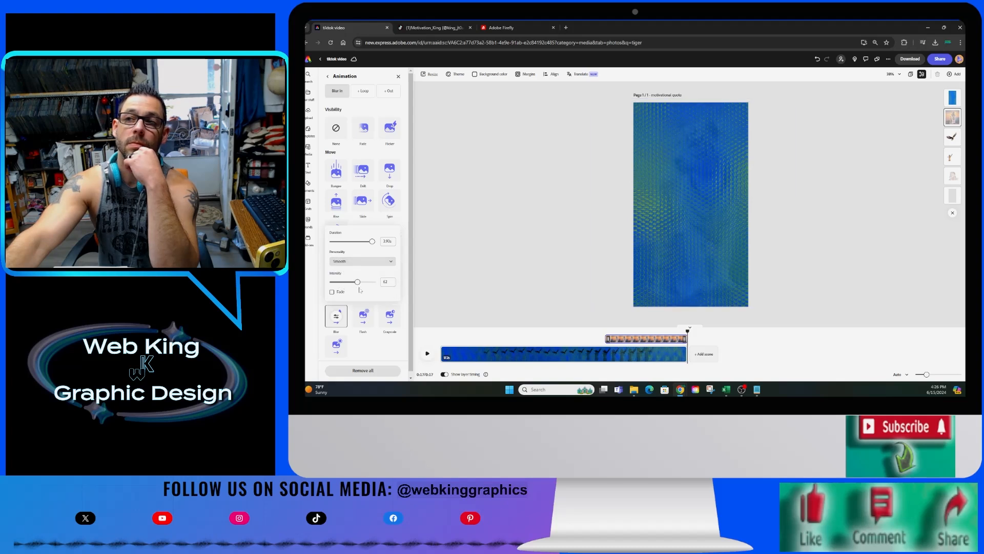
{"action": "left_click", "coordinate": [332, 292]}
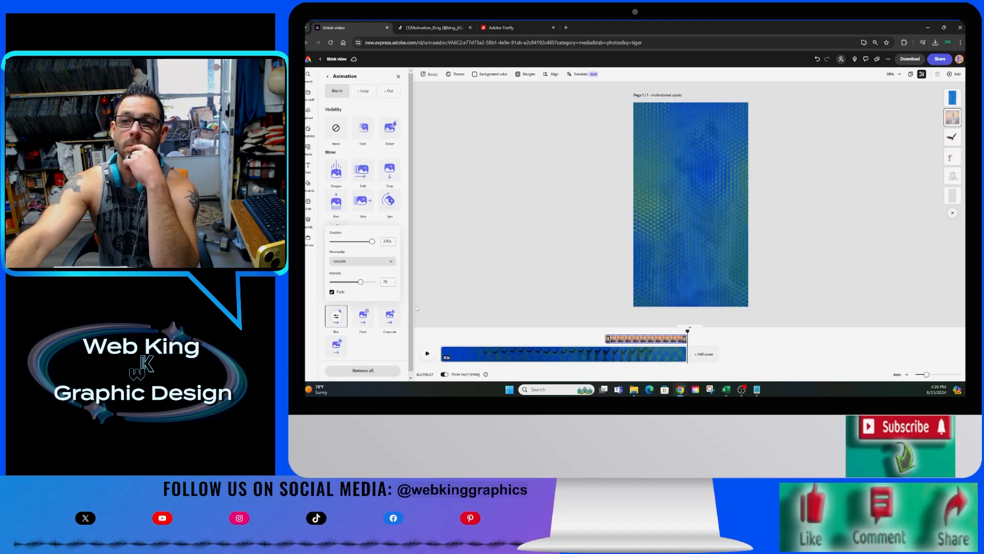
{"action": "left_click", "coordinate": [545, 339]}
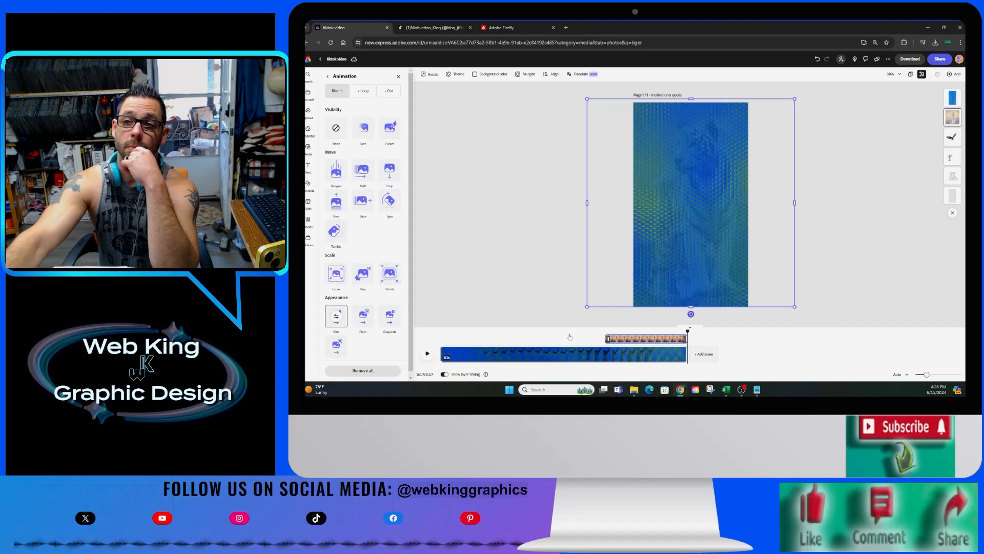
{"action": "left_click", "coordinate": [569, 336]}
{"action": "left_click", "coordinate": [427, 353]}
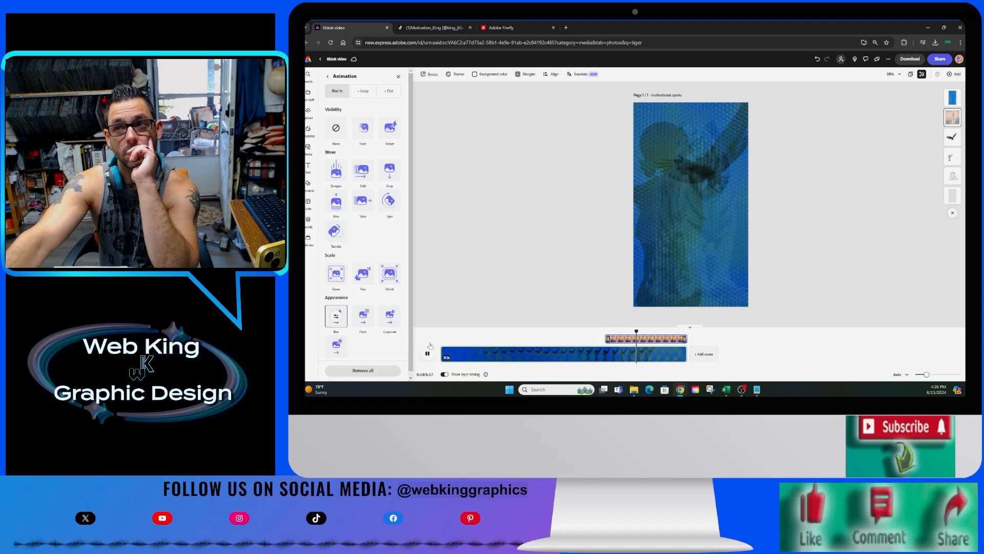
{"action": "left_click", "coordinate": [644, 129]}
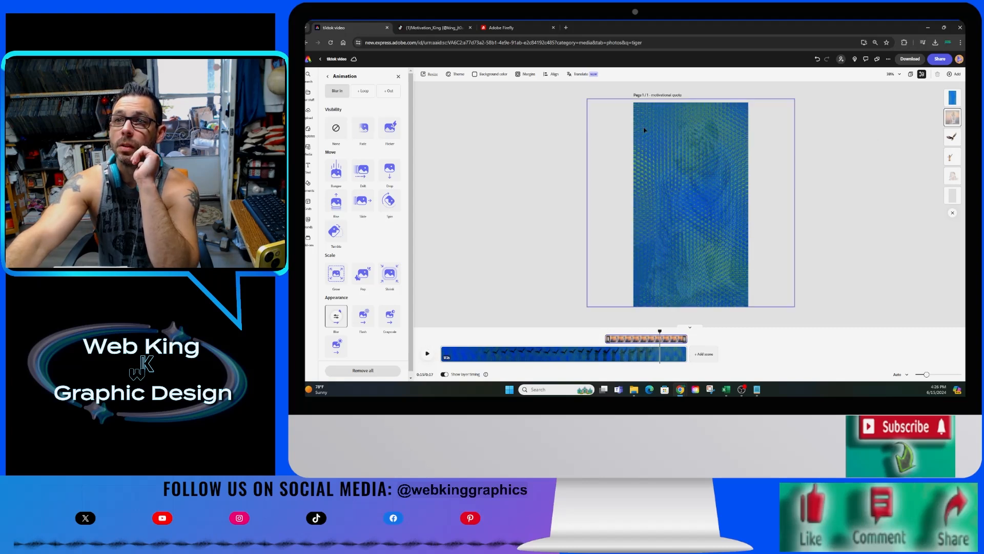
Reduce the size of the tiger image slightly and remove its background.
{"action": "left_click", "coordinate": [669, 160]}
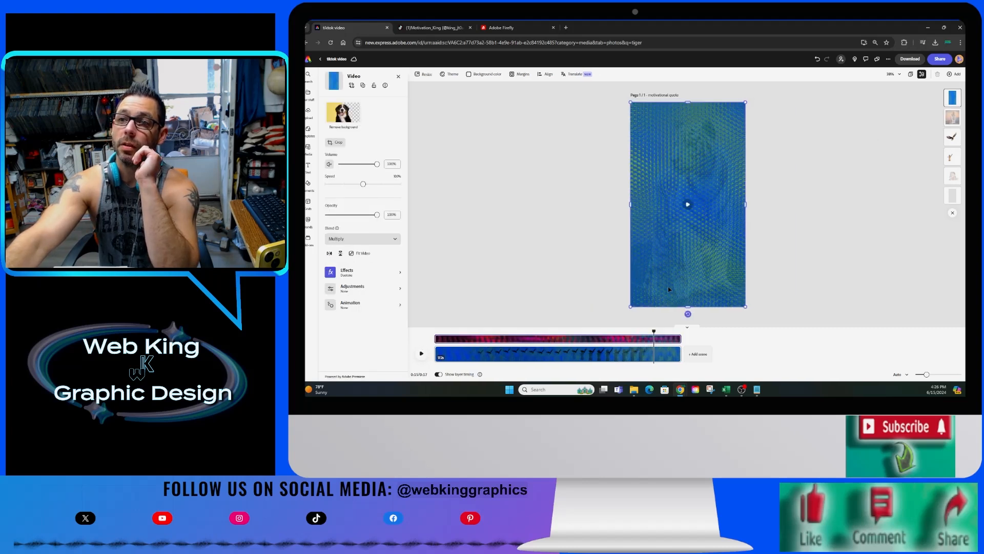
{"action": "left_click", "coordinate": [952, 117]}
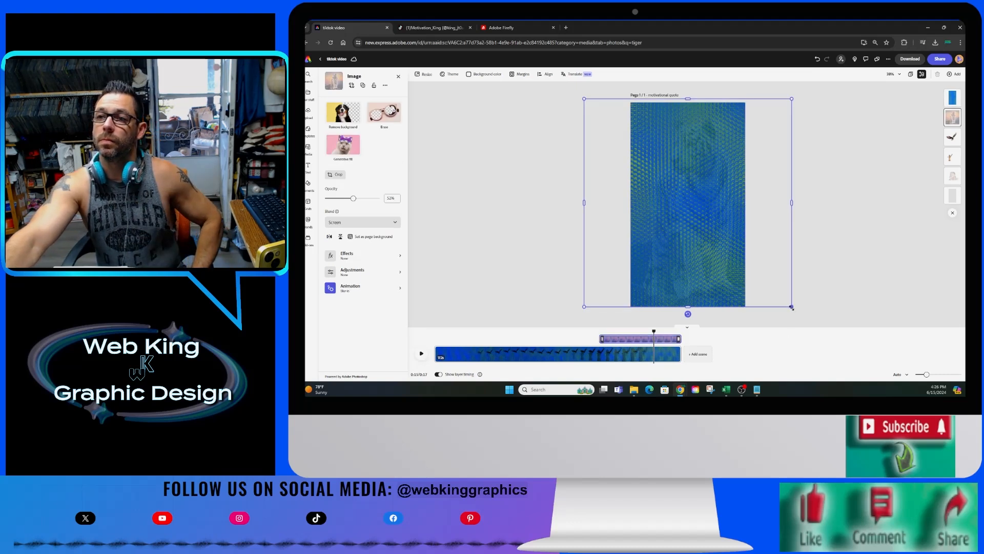
{"action": "left_click_drag", "start_coordinate": [791, 307], "coordinate": [761, 277]}
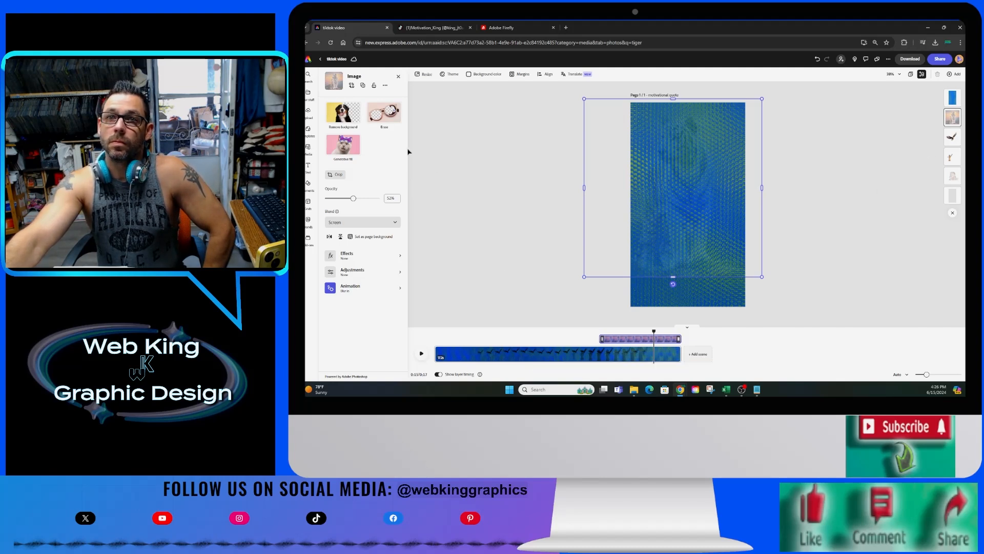
{"action": "left_click", "coordinate": [354, 117]}
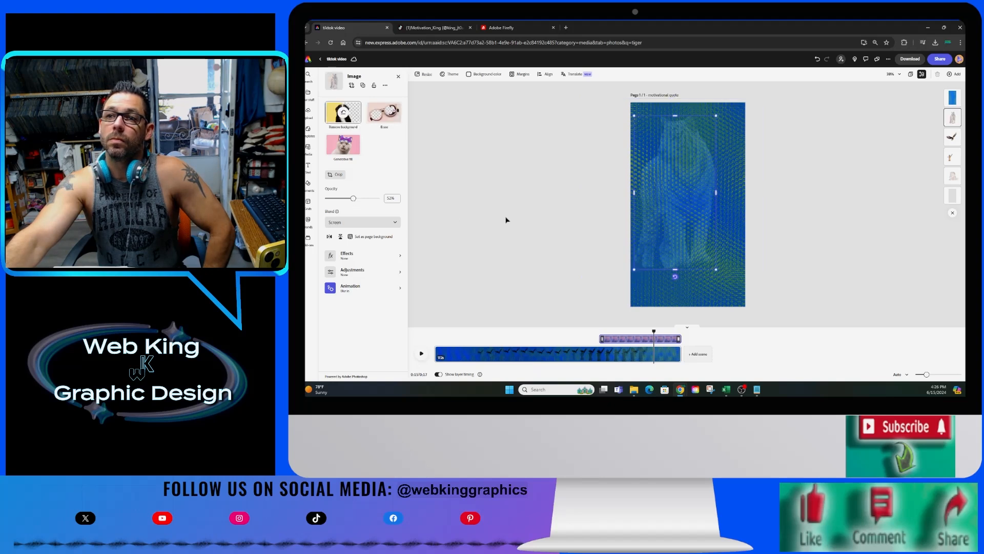
Move the cut-out tiger to the lower right corner of the page and shrink it slightly.
{"action": "left_click_drag", "start_coordinate": [685, 194], "coordinate": [709, 231]}
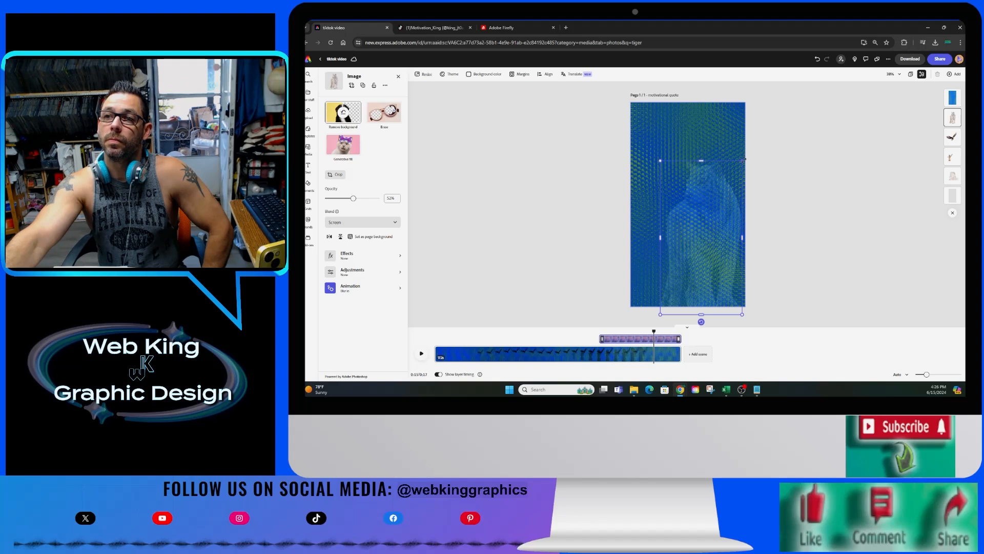
{"action": "left_click_drag", "start_coordinate": [742, 161], "coordinate": [733, 178]}
{"action": "left_click_drag", "start_coordinate": [712, 220], "coordinate": [723, 211]}
Change the blend mode of the man's image layer under the eagle to Screen and preview the video.
{"action": "left_click", "coordinate": [590, 332]}
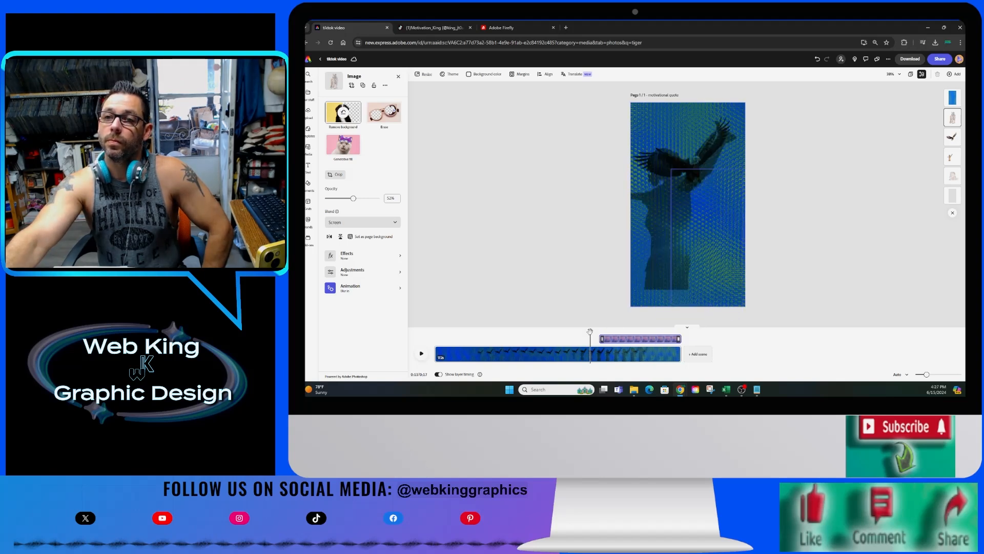
{"action": "mouse_move", "coordinate": [590, 332]}
{"action": "left_mouse_down"}
{"action": "mouse_move", "coordinate": [571, 331]}
{"action": "mouse_move", "coordinate": [614, 332]}
{"action": "mouse_move", "coordinate": [585, 333]}
{"action": "left_mouse_up"}
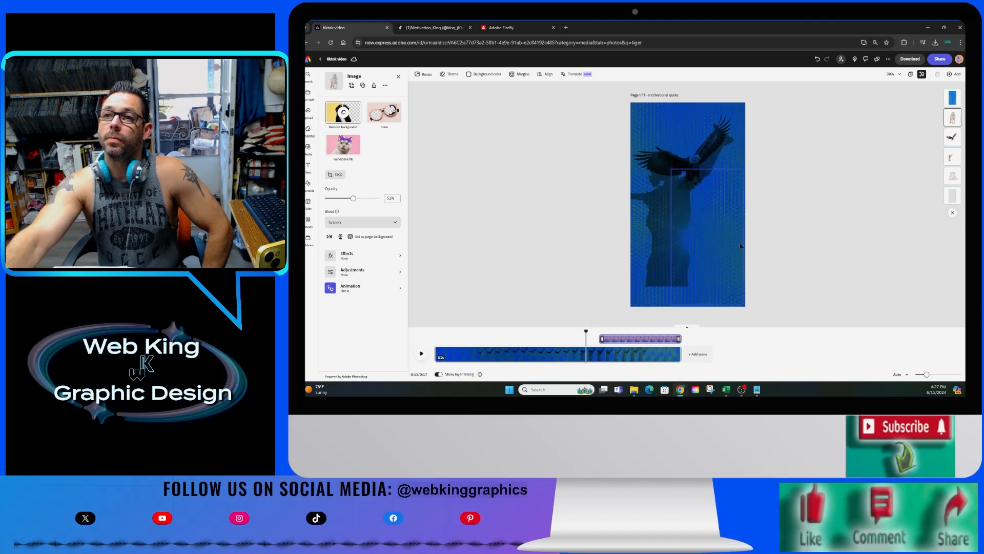
{"action": "left_click", "coordinate": [953, 157]}
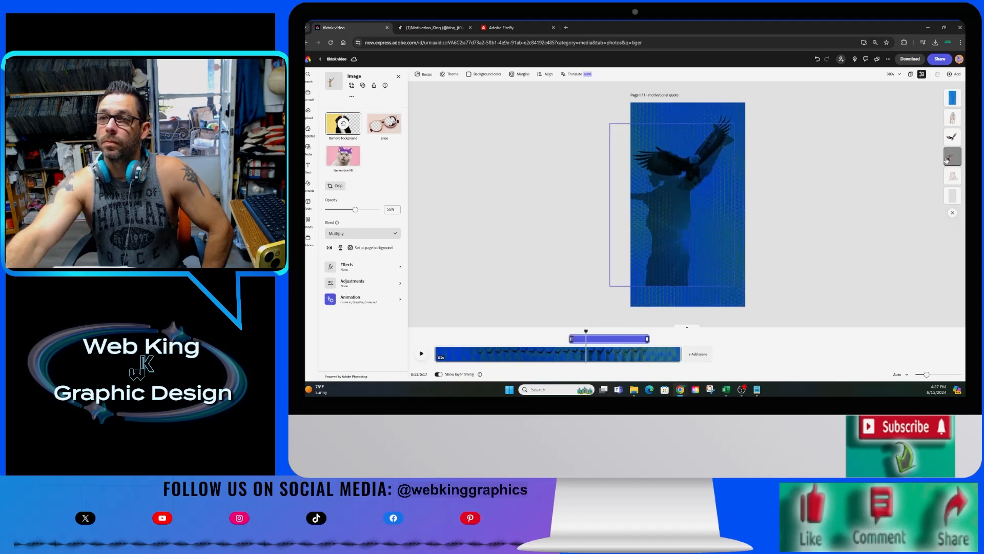
{"action": "left_click", "coordinate": [368, 237]}
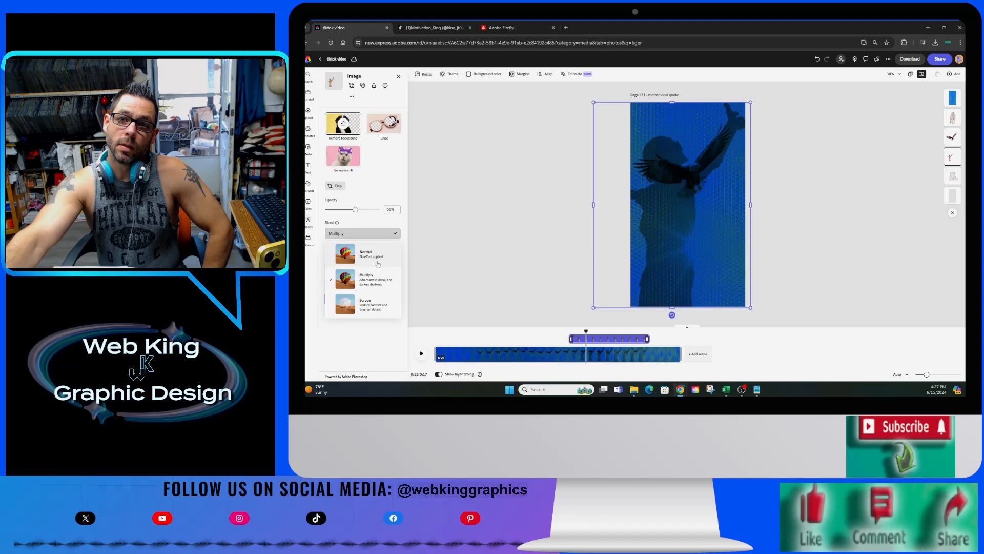
{"action": "left_click", "coordinate": [382, 300]}
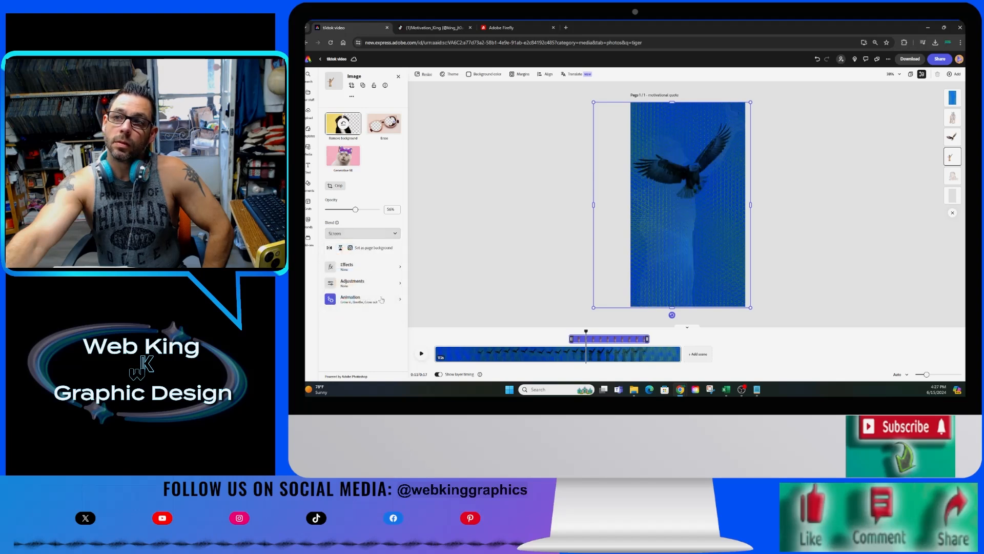
{"action": "left_click", "coordinate": [478, 334]}
{"action": "left_click", "coordinate": [422, 353]}
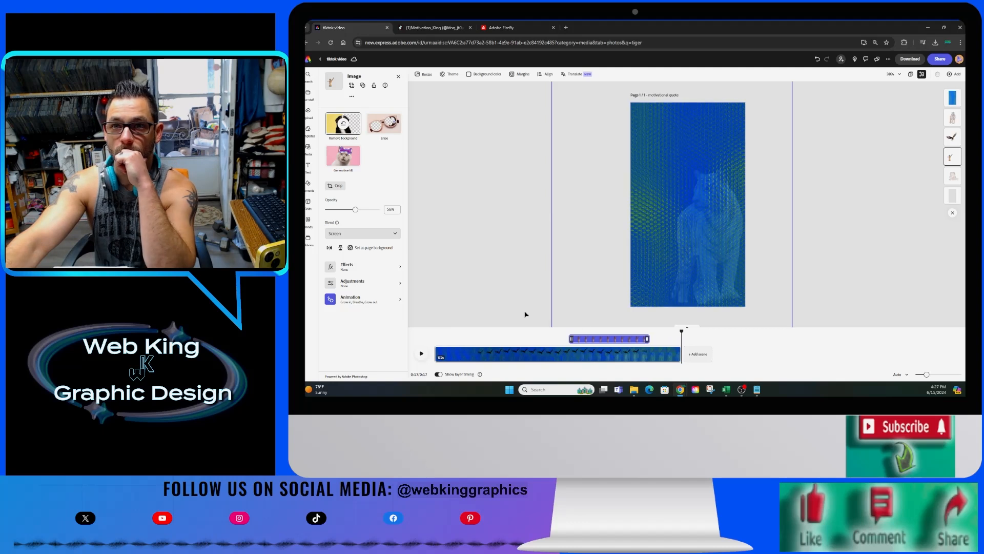
Add a Flicker loop animation to the tiger image with speed 77 and intensity about 21.
{"action": "left_click", "coordinate": [952, 117]}
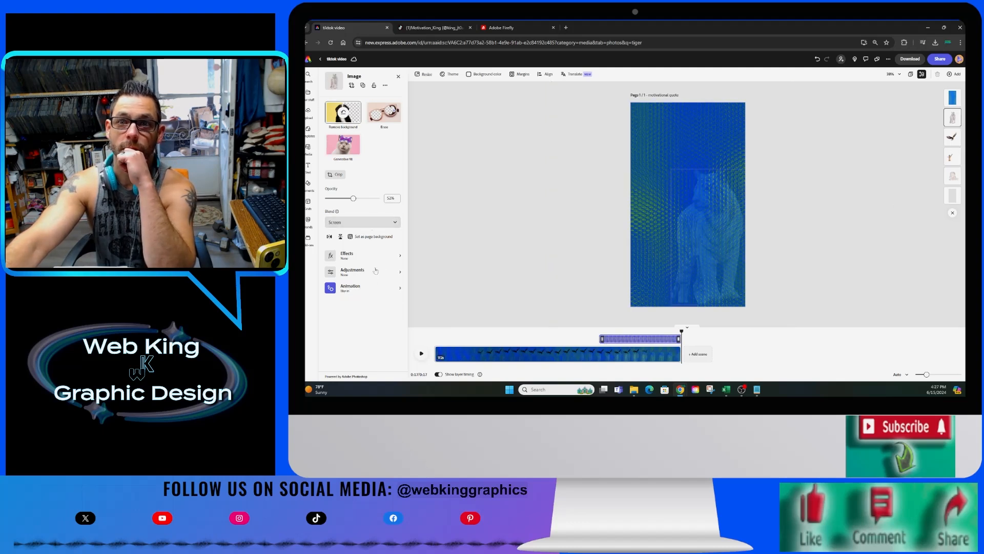
{"action": "left_click", "coordinate": [376, 286]}
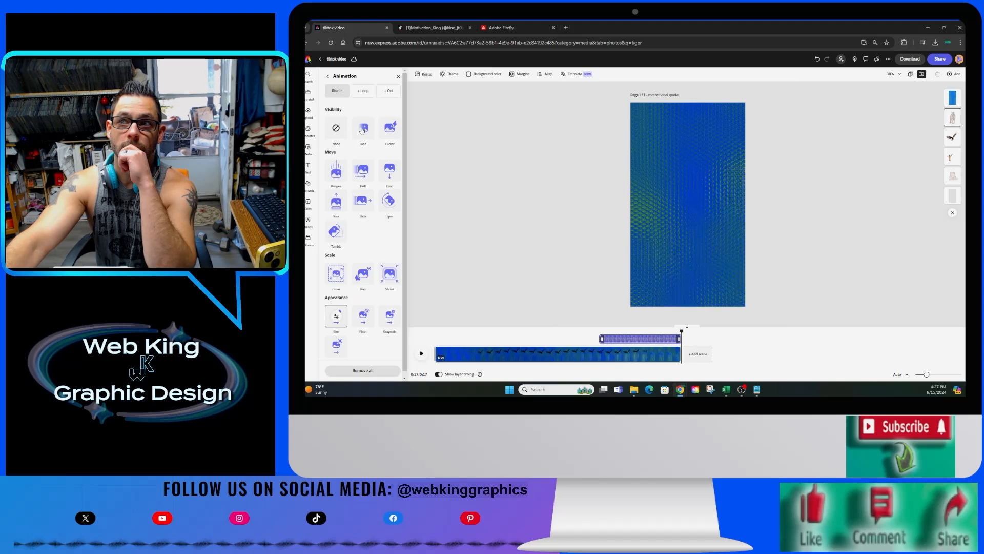
{"action": "left_click", "coordinate": [363, 90]}
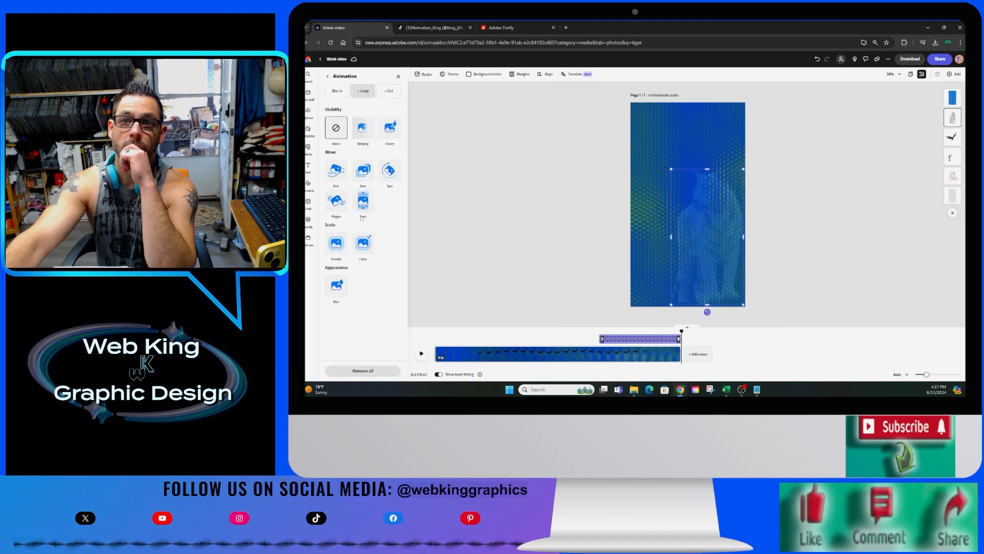
{"action": "left_click", "coordinate": [390, 129]}
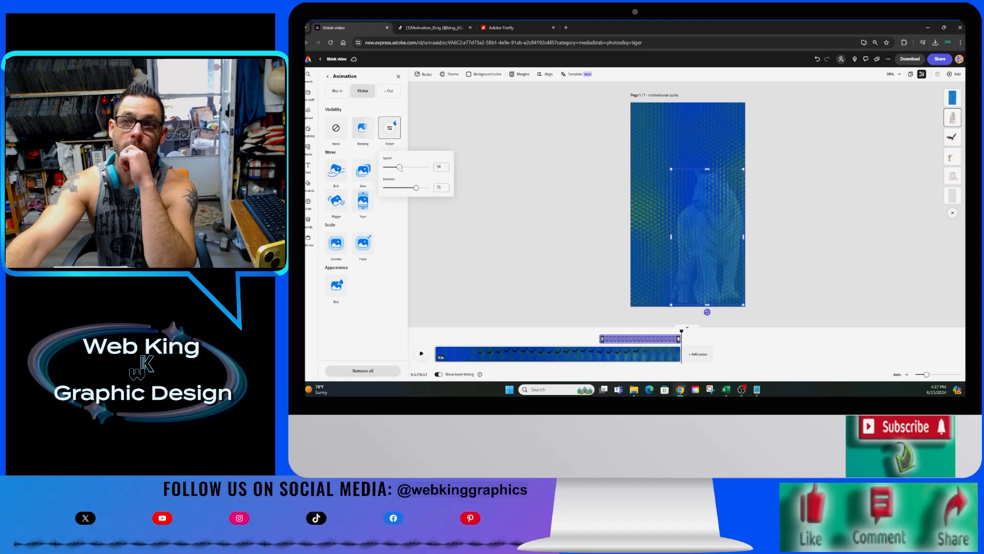
{"action": "left_click_drag", "start_coordinate": [416, 189], "coordinate": [425, 188]}
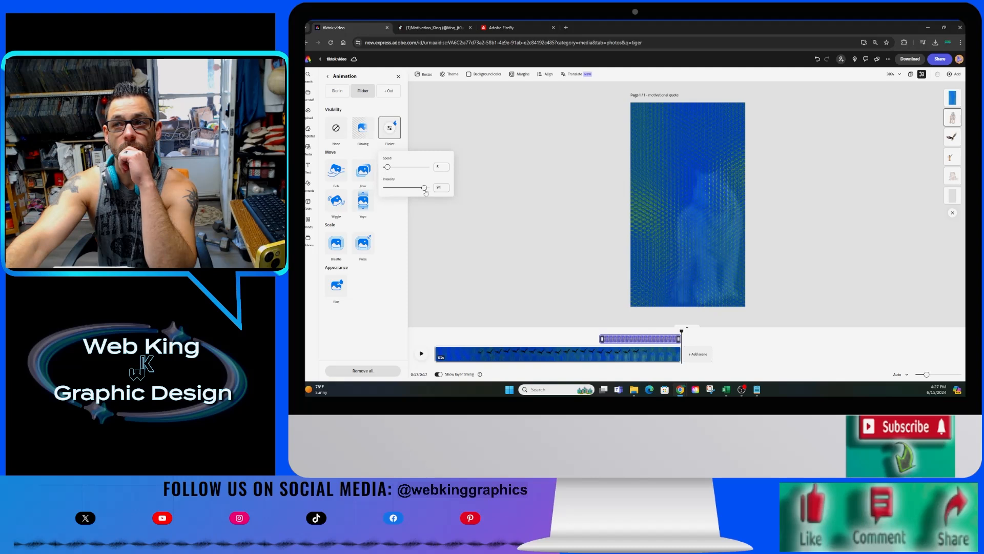
{"action": "left_click_drag", "start_coordinate": [425, 188], "coordinate": [405, 188]}
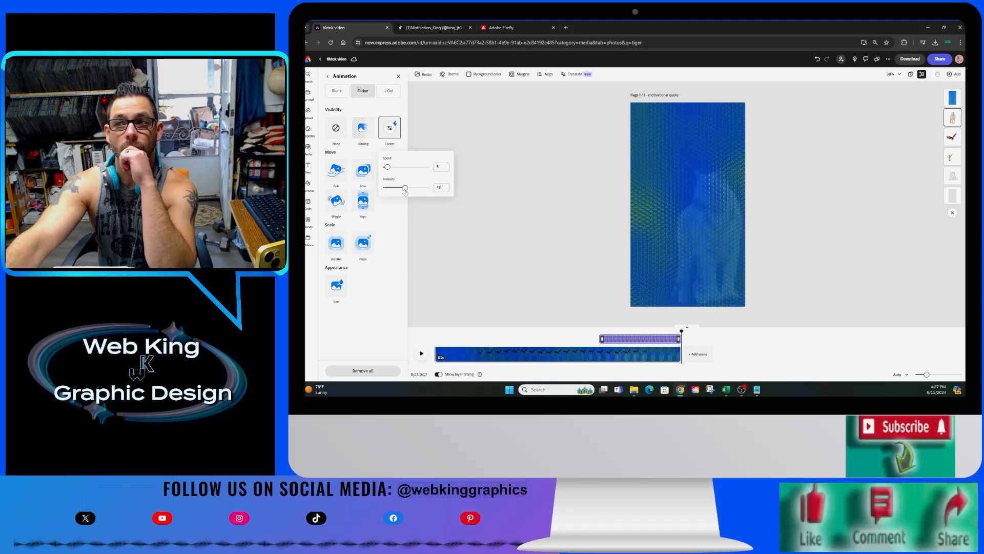
{"action": "left_click", "coordinate": [398, 190]}
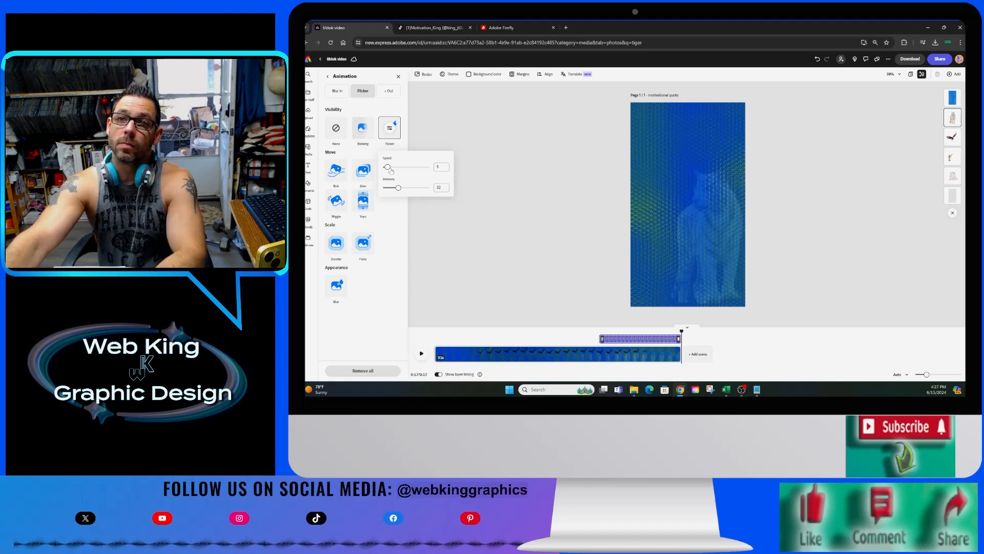
{"action": "left_click_drag", "start_coordinate": [389, 170], "coordinate": [418, 170]}
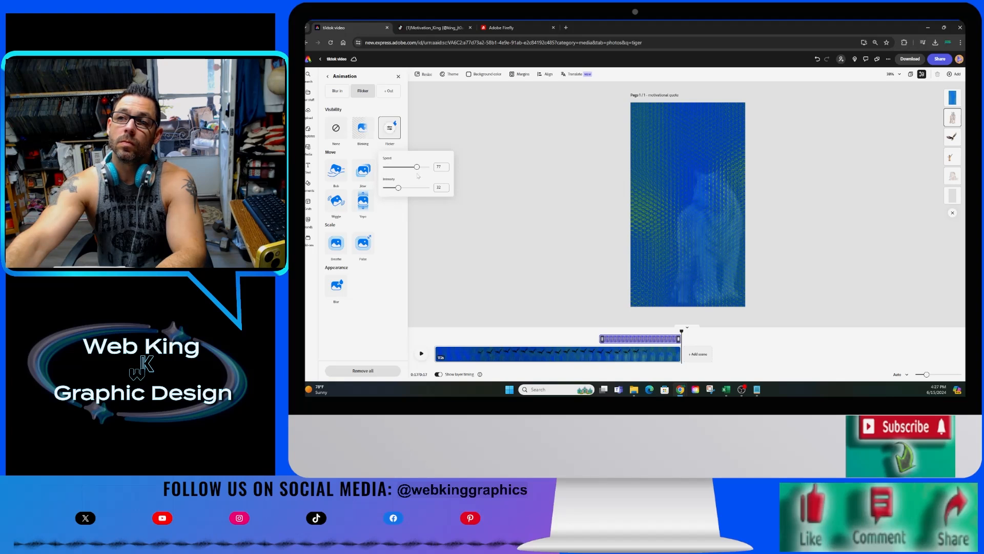
{"action": "left_click_drag", "start_coordinate": [395, 189], "coordinate": [392, 188]}
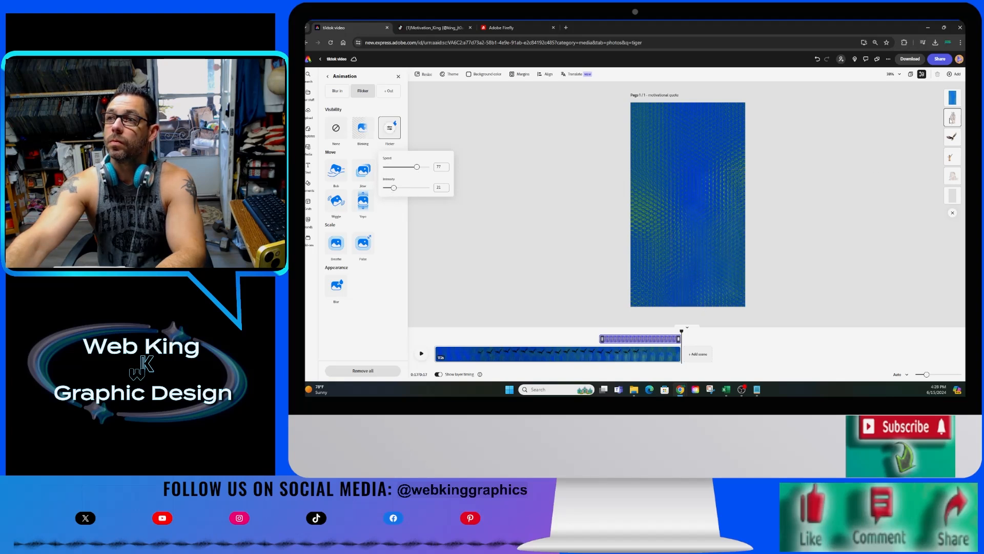
Add a Blur exit animation to the tiger image.
{"action": "left_click", "coordinate": [389, 92]}
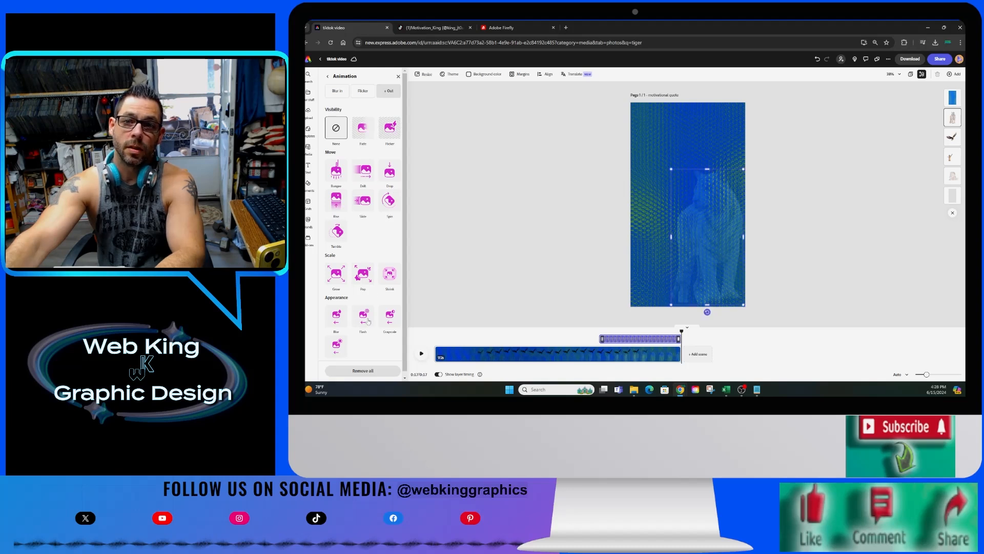
{"action": "left_click", "coordinate": [341, 321]}
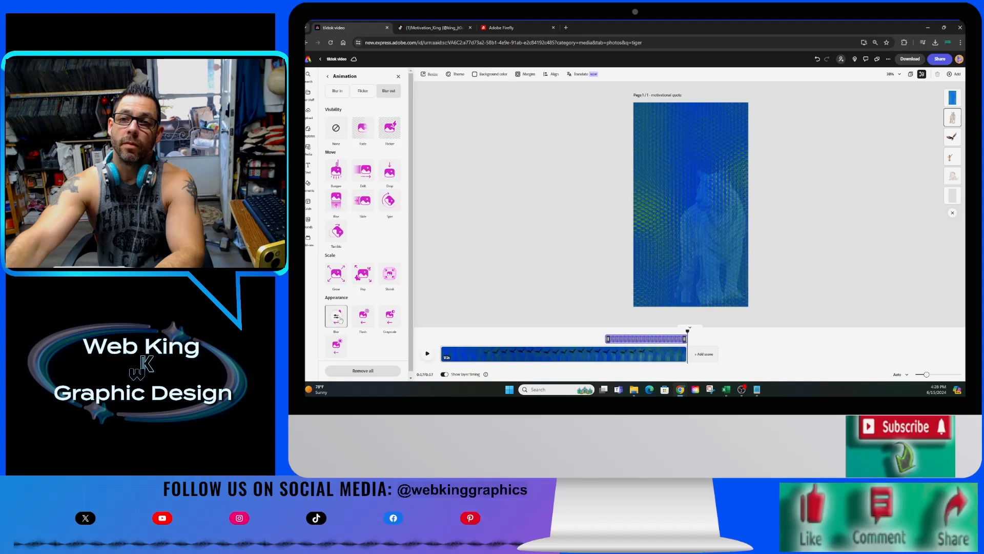
Set the tiger's Blur exit animation to Smooth personality, intensity about 12, Fade enabled and duration about 3 seconds, and preview the video.
{"action": "left_click", "coordinate": [353, 241]}
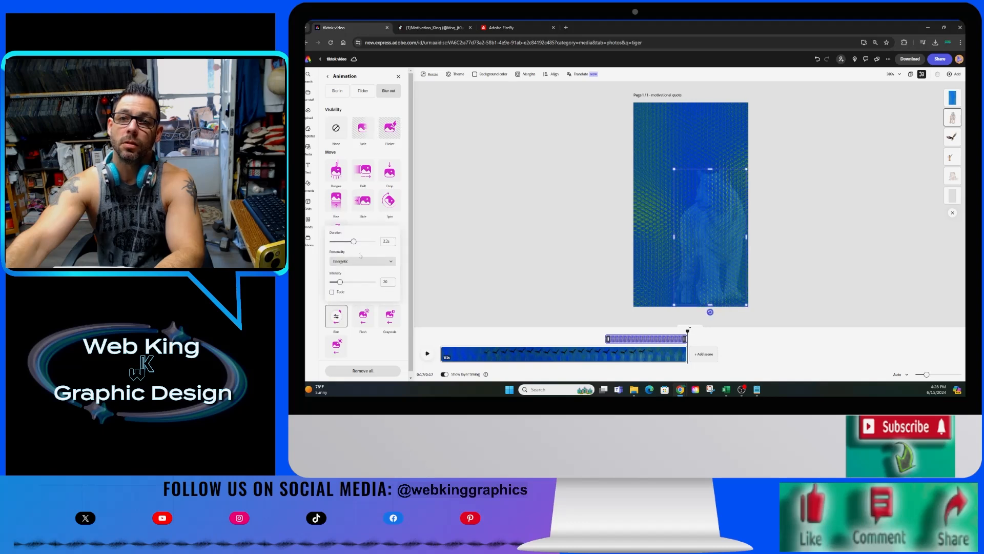
{"action": "left_click", "coordinate": [360, 261]}
{"action": "left_click", "coordinate": [360, 272]}
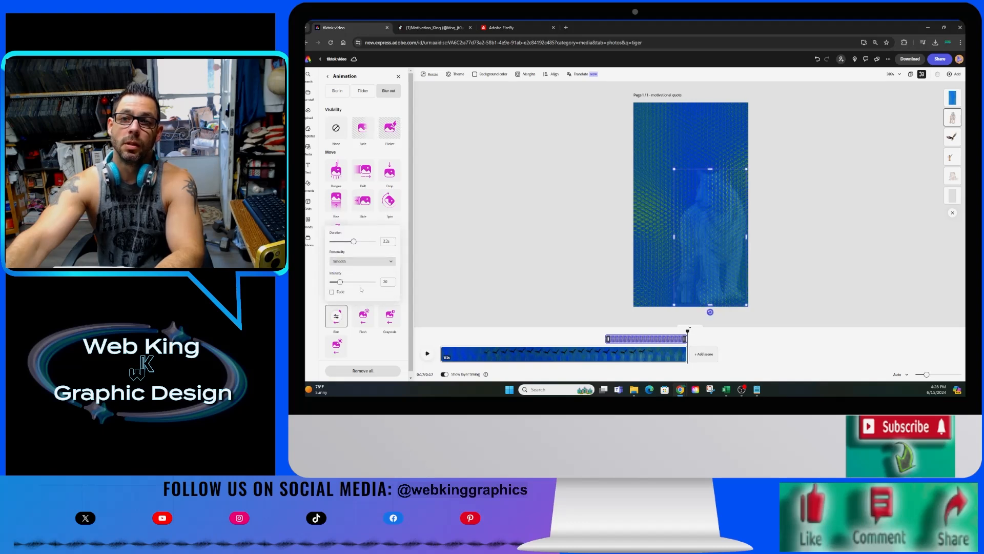
{"action": "mouse_move", "coordinate": [339, 282]}
{"action": "left_mouse_down"}
{"action": "mouse_move", "coordinate": [366, 285]}
{"action": "mouse_move", "coordinate": [337, 282]}
{"action": "left_mouse_up"}
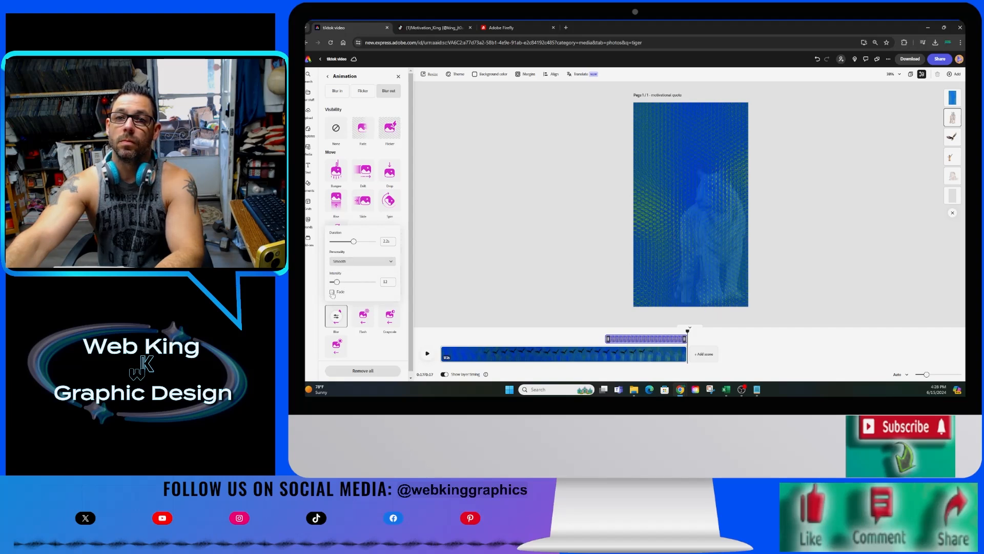
{"action": "left_click", "coordinate": [331, 292]}
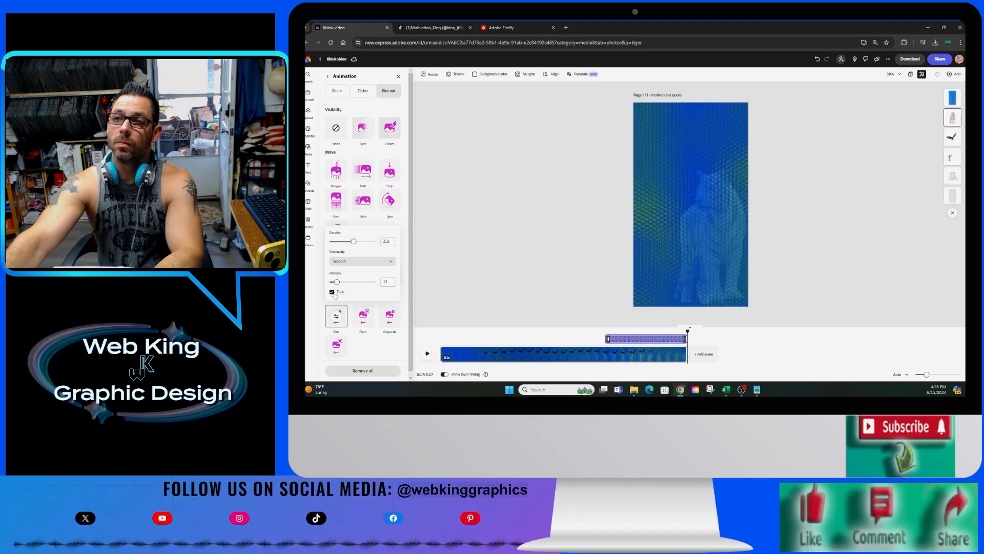
{"action": "left_click_drag", "start_coordinate": [355, 247], "coordinate": [366, 249]}
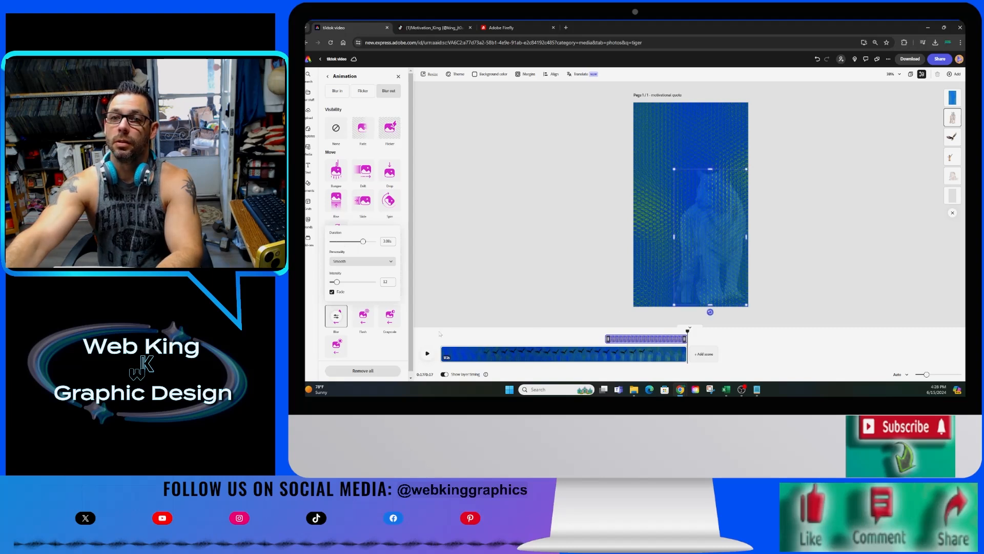
{"action": "left_click", "coordinate": [426, 353]}
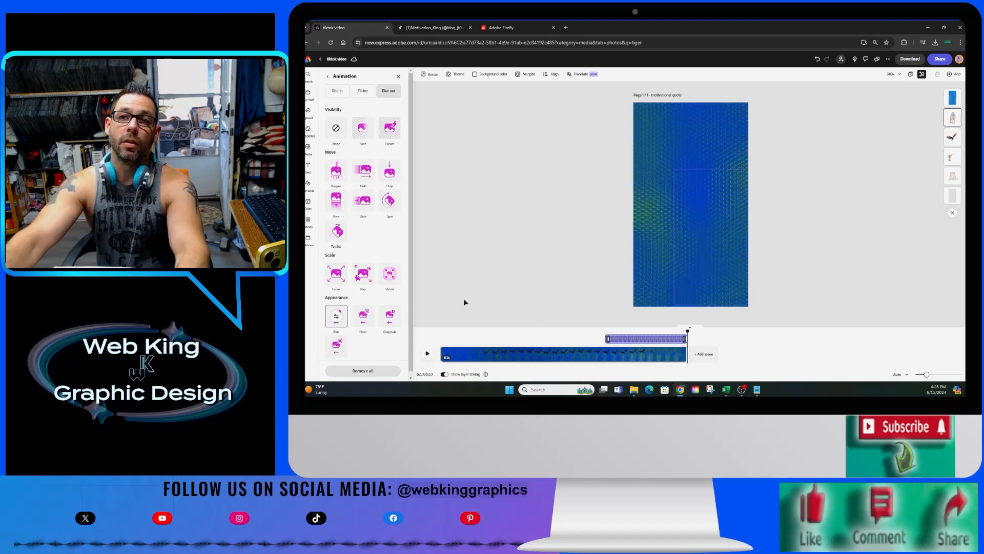
{"action": "left_click", "coordinate": [398, 78]}
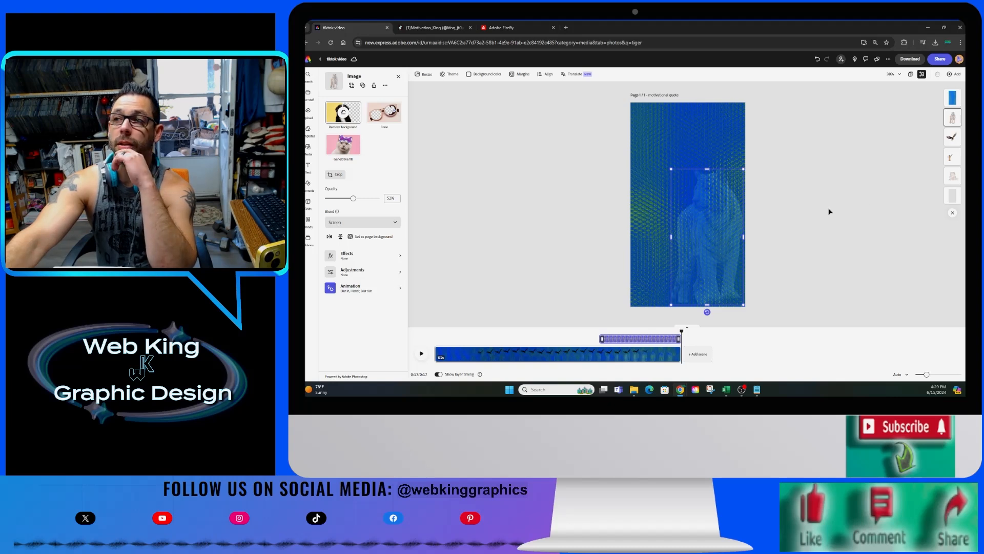
With the playhead around 12 seconds, look through the Nature backgrounds in the elements library for a scene that suits the video.
{"action": "left_click", "coordinate": [948, 196]}
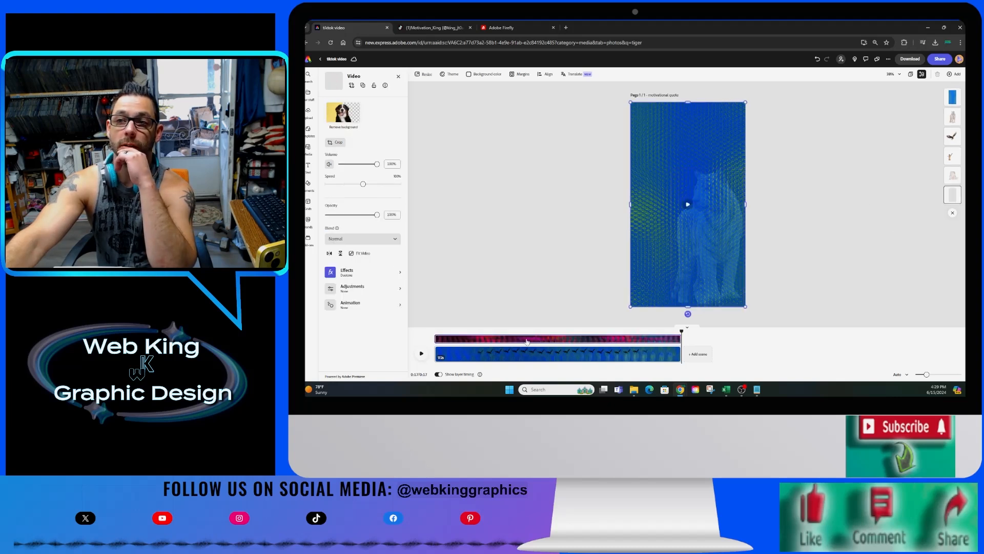
{"action": "left_click_drag", "start_coordinate": [543, 331], "coordinate": [604, 354]}
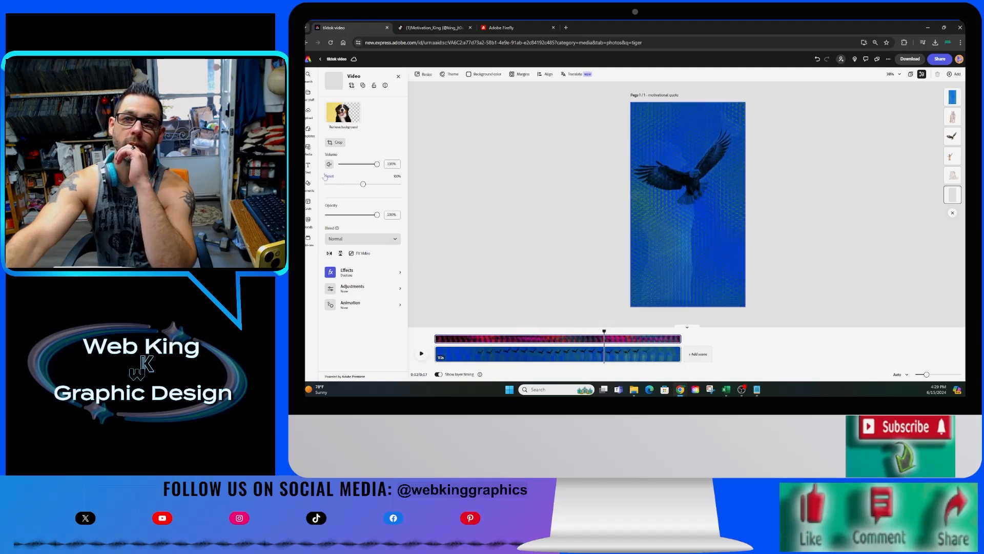
{"action": "left_click", "coordinate": [308, 149]}
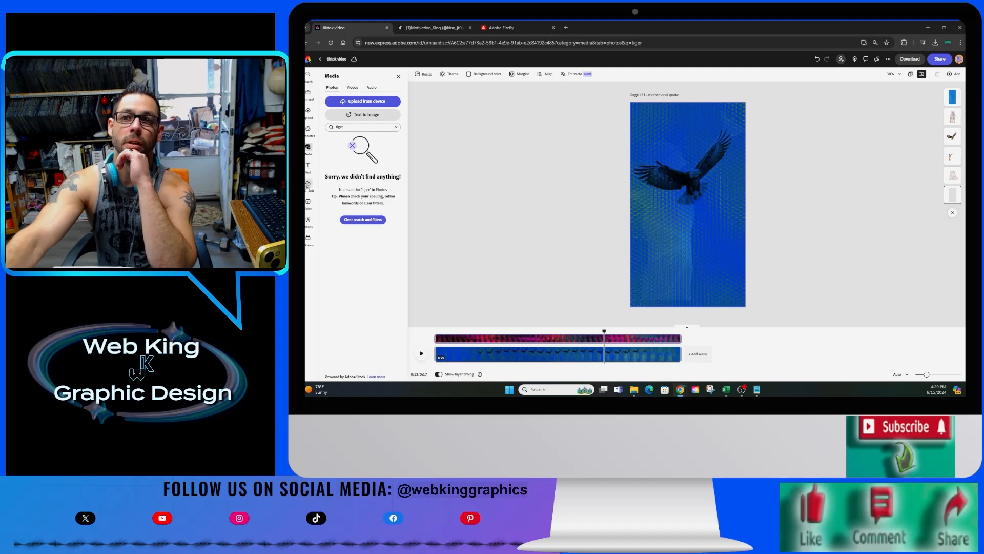
{"action": "left_click", "coordinate": [308, 183]}
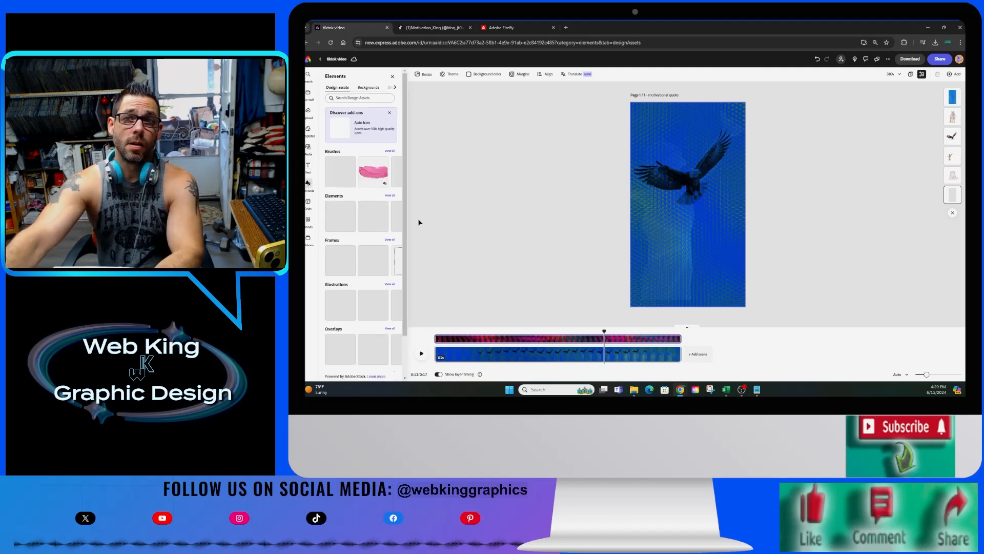
{"action": "left_click", "coordinate": [367, 89]}
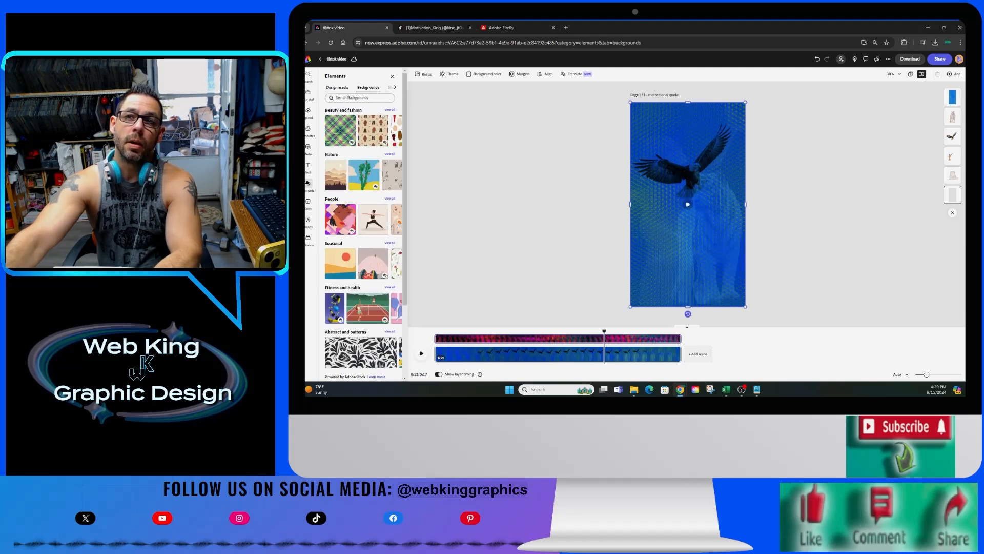
{"action": "left_click", "coordinate": [390, 154]}
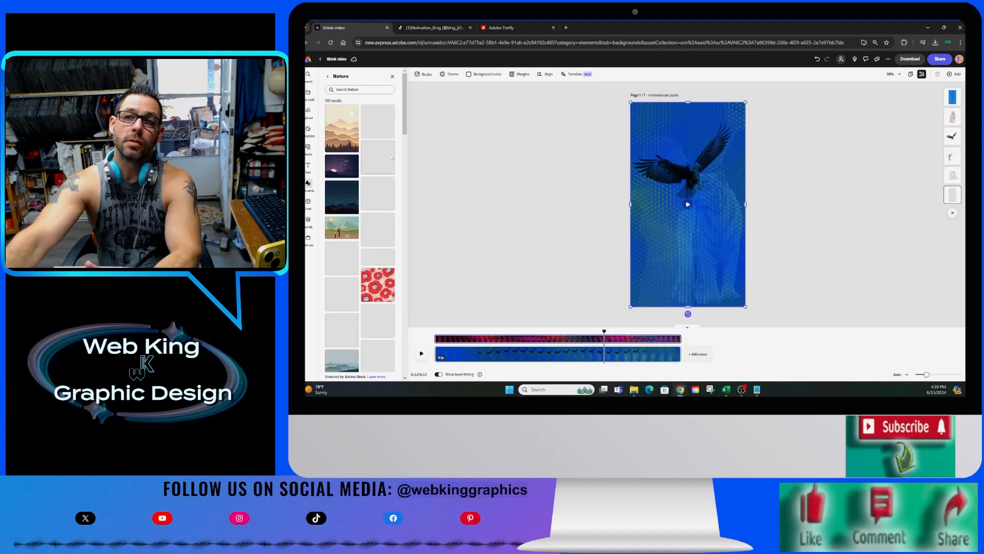
{"action": "scroll", "coordinate": [365, 236], "scroll_direction": "down", "scroll_amount": 3}
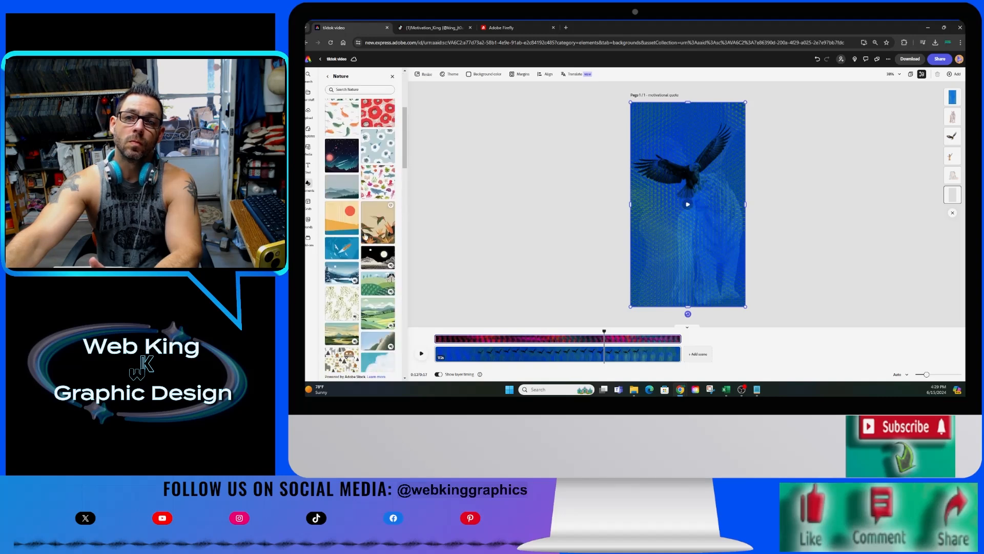
{"action": "scroll", "coordinate": [366, 236], "scroll_direction": "down", "scroll_amount": 2}
{"action": "scroll", "coordinate": [366, 236], "scroll_direction": "down", "scroll_amount": 2}
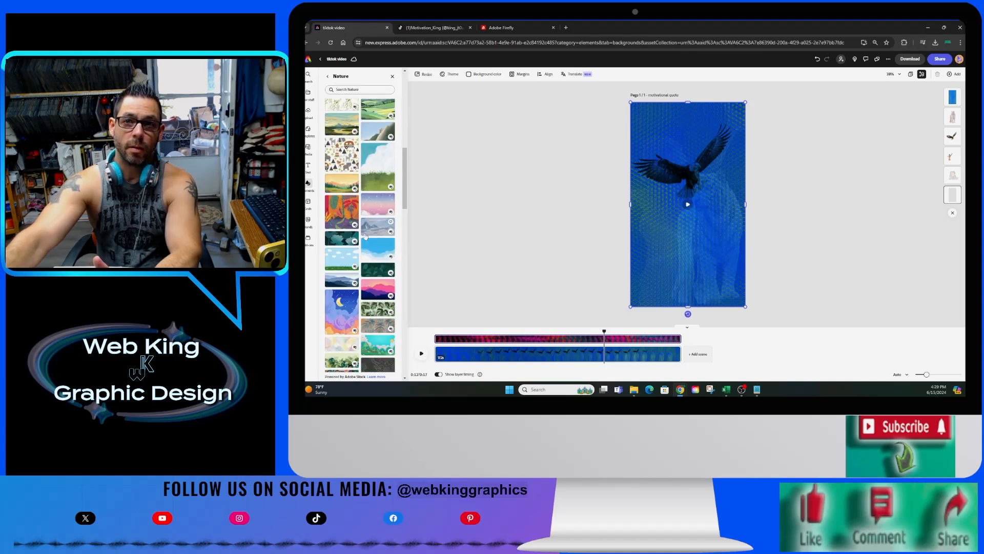
{"action": "scroll", "coordinate": [365, 236], "scroll_direction": "down", "scroll_amount": 3}
{"action": "scroll", "coordinate": [365, 235], "scroll_direction": "down", "scroll_amount": 1}
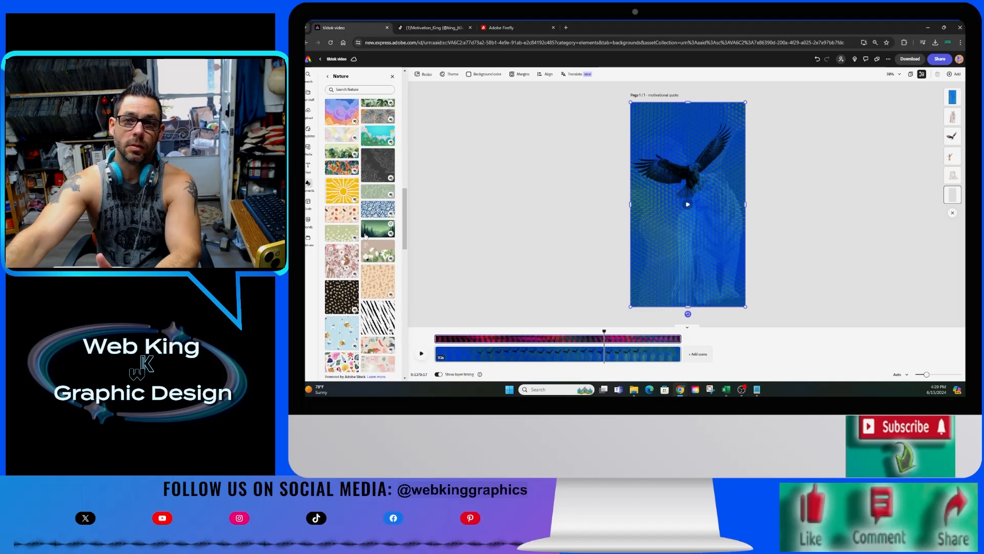
{"action": "scroll", "coordinate": [366, 235], "scroll_direction": "down", "scroll_amount": 8}
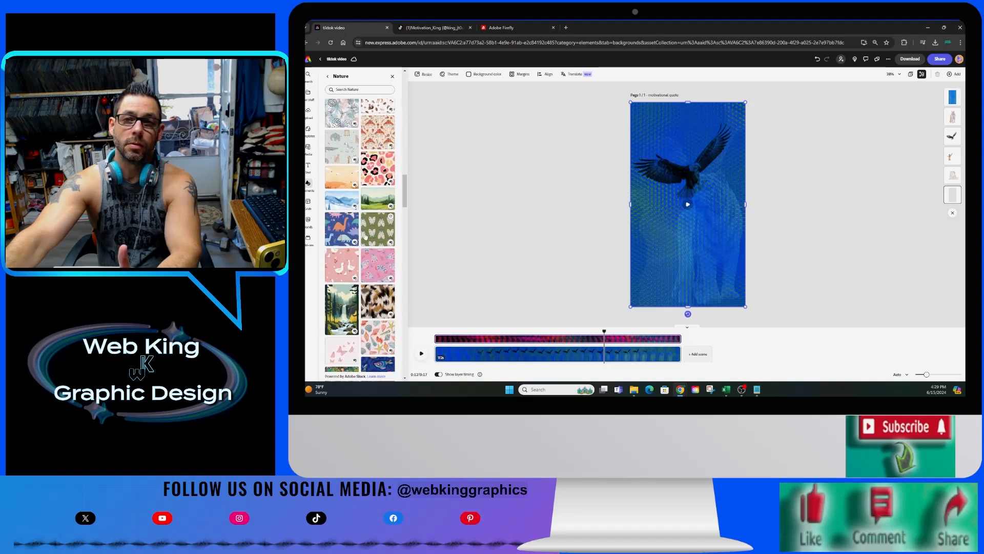
{"action": "scroll", "coordinate": [365, 237], "scroll_direction": "down", "scroll_amount": 2}
{"action": "scroll", "coordinate": [365, 236], "scroll_direction": "down", "scroll_amount": 4}
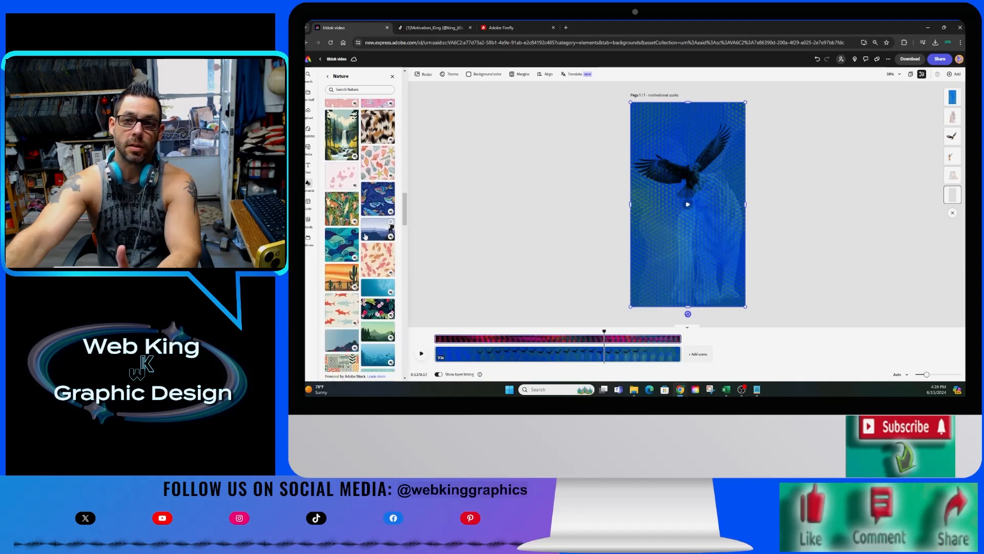
{"action": "scroll", "coordinate": [365, 237], "scroll_direction": "down", "scroll_amount": 8}
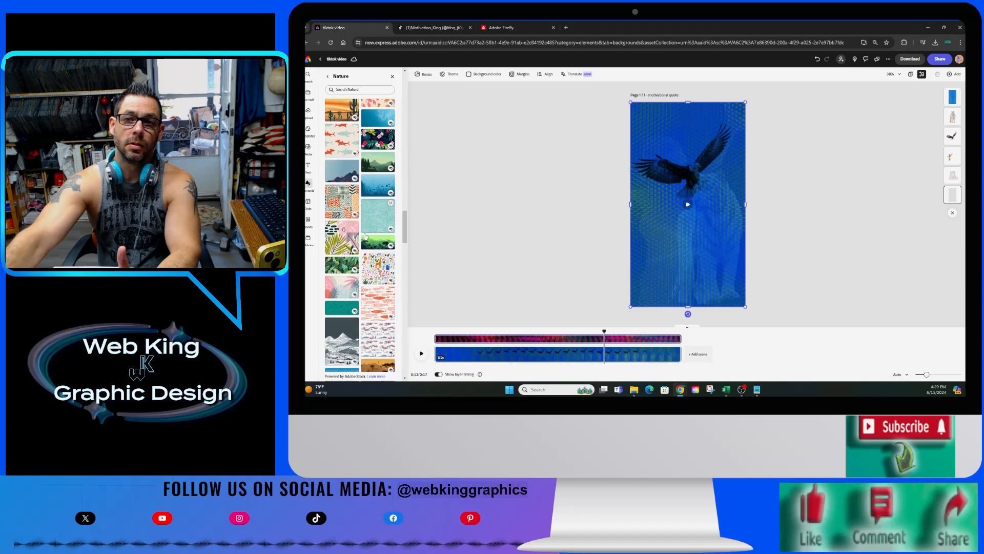
{"action": "scroll", "coordinate": [365, 237], "scroll_direction": "down", "scroll_amount": 5}
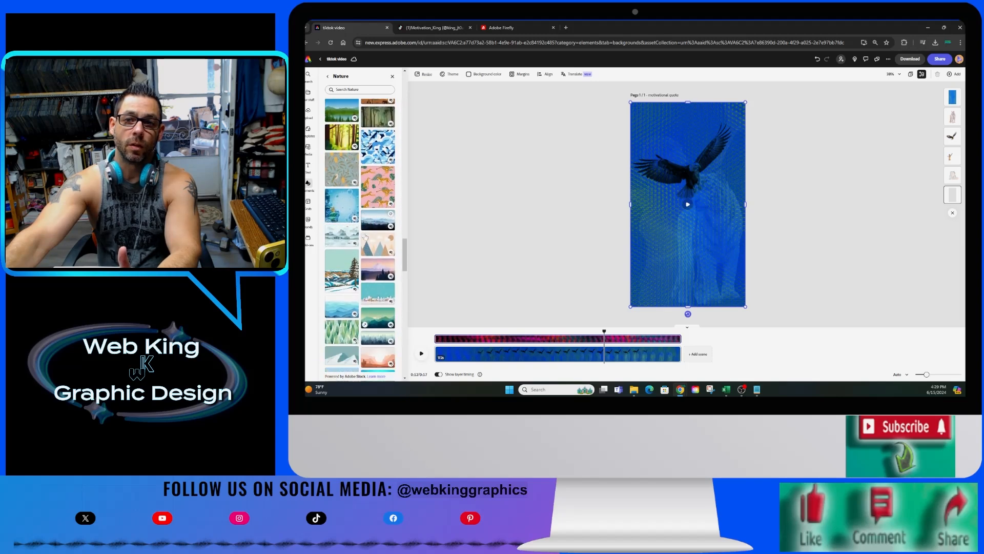
{"action": "scroll", "coordinate": [366, 236], "scroll_direction": "down", "scroll_amount": 1}
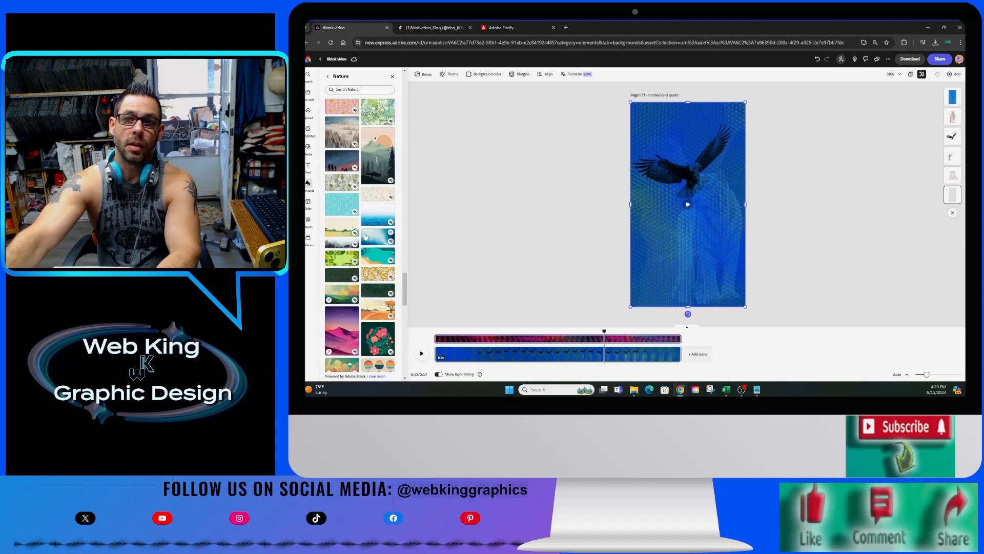
{"action": "scroll", "coordinate": [366, 237], "scroll_direction": "up", "scroll_amount": 2}
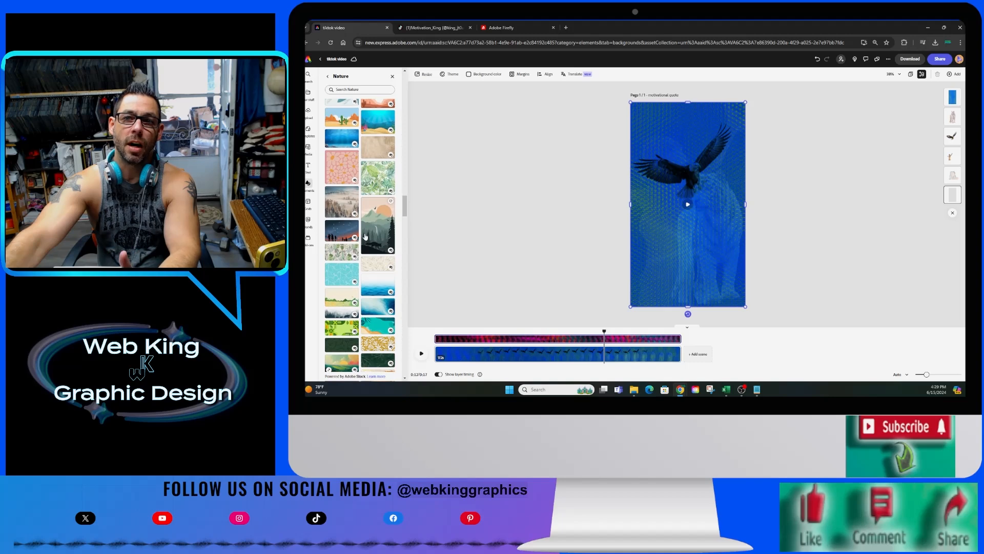
{"action": "scroll", "coordinate": [366, 237], "scroll_direction": "up", "scroll_amount": 1}
{"action": "scroll", "coordinate": [365, 236], "scroll_direction": "down", "scroll_amount": 4}
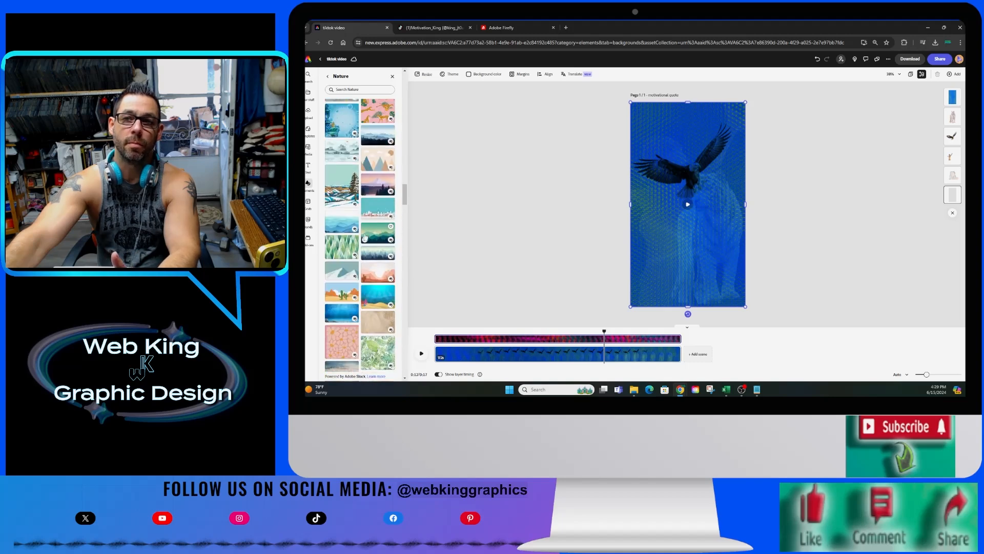
{"action": "scroll", "coordinate": [366, 236], "scroll_direction": "down", "scroll_amount": 3}
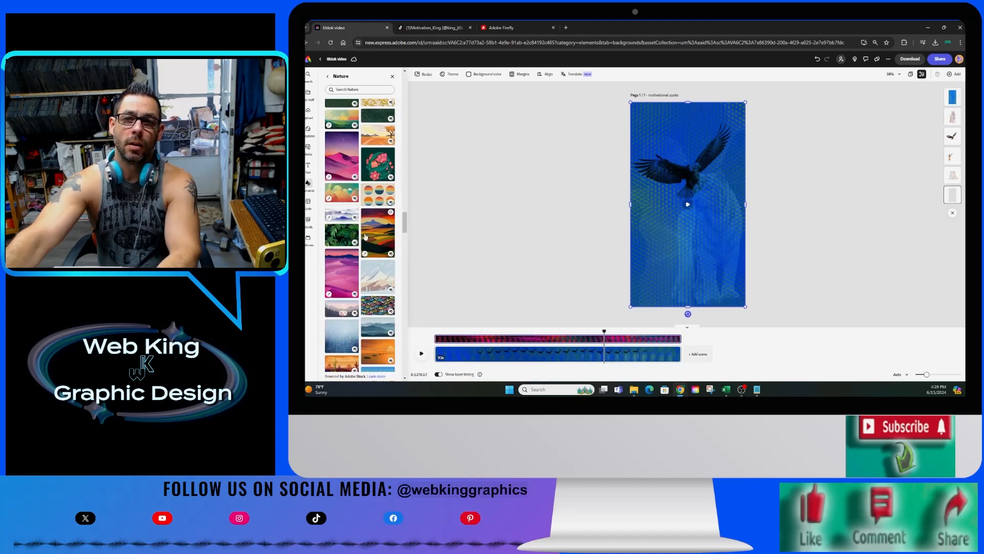
{"action": "scroll", "coordinate": [365, 236], "scroll_direction": "down", "scroll_amount": 10}
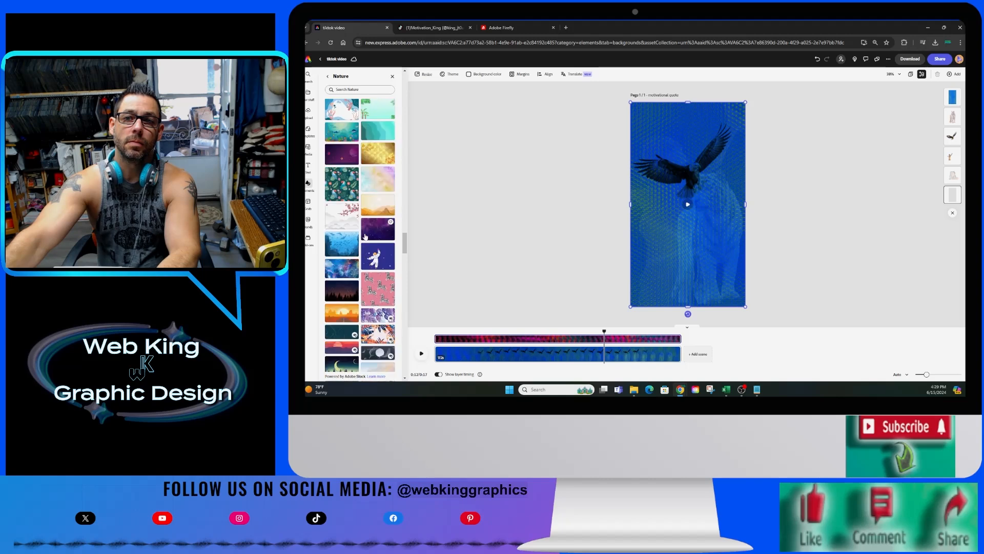
{"action": "scroll", "coordinate": [366, 236], "scroll_direction": "down", "scroll_amount": 5}
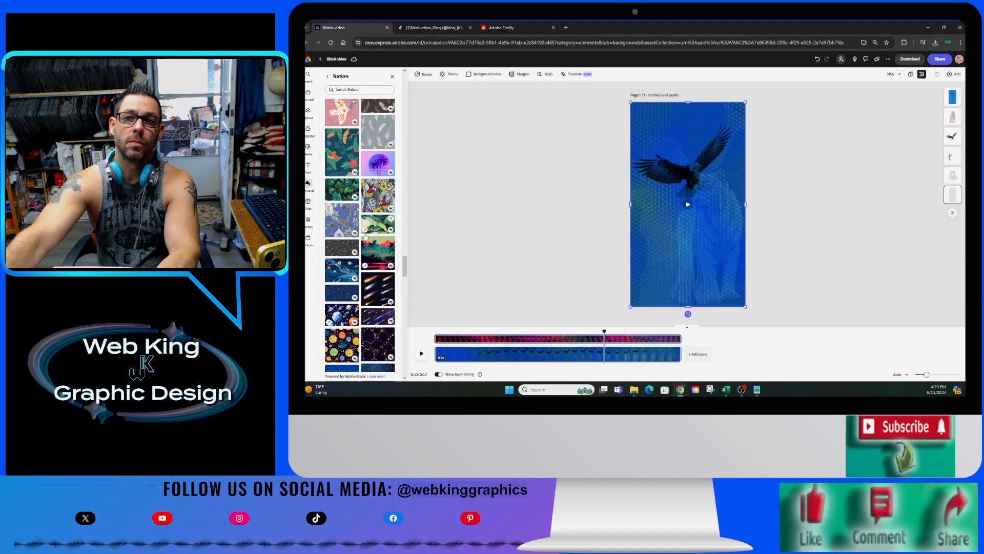
{"action": "scroll", "coordinate": [366, 237], "scroll_direction": "down", "scroll_amount": 5}
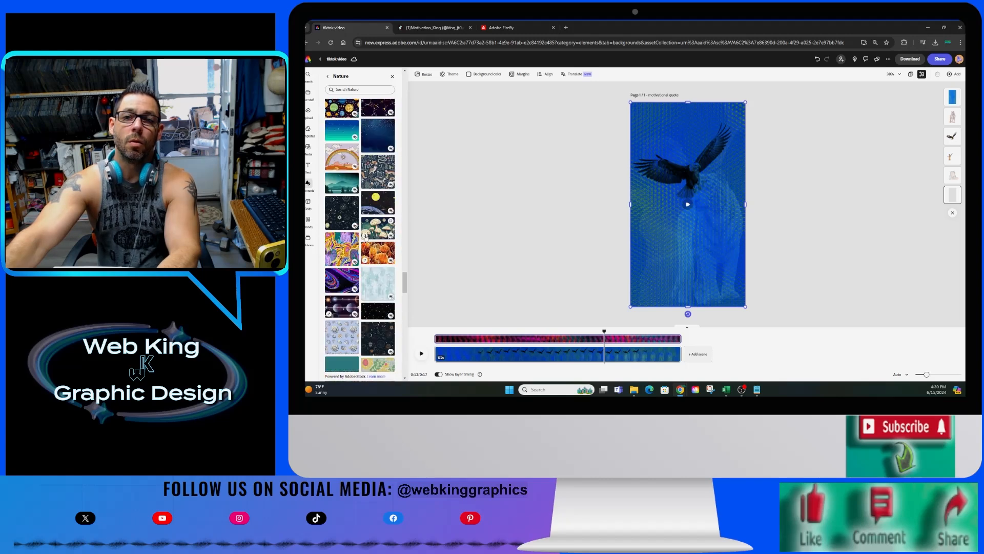
{"action": "scroll", "coordinate": [363, 240], "scroll_direction": "down", "scroll_amount": 10}
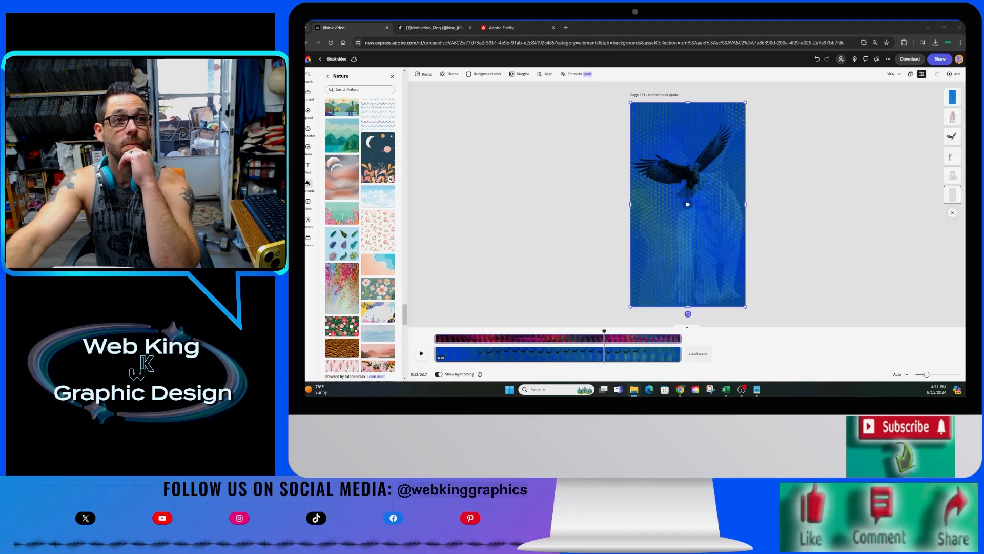
Place a waterside forest scene as the page background and preview the whole video from the start.
{"action": "left_click_drag", "start_coordinate": [400, 256], "coordinate": [671, 238]}
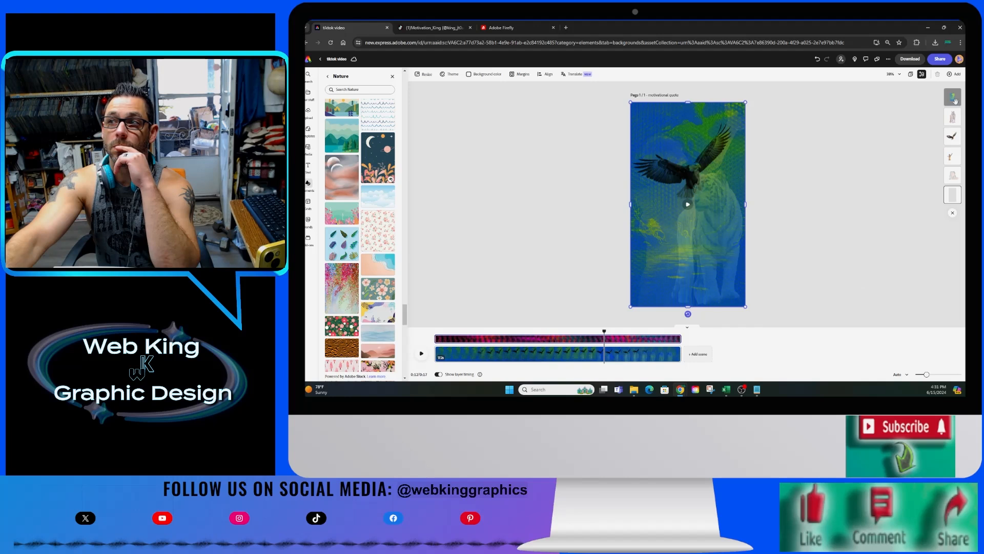
{"action": "left_click", "coordinate": [436, 330]}
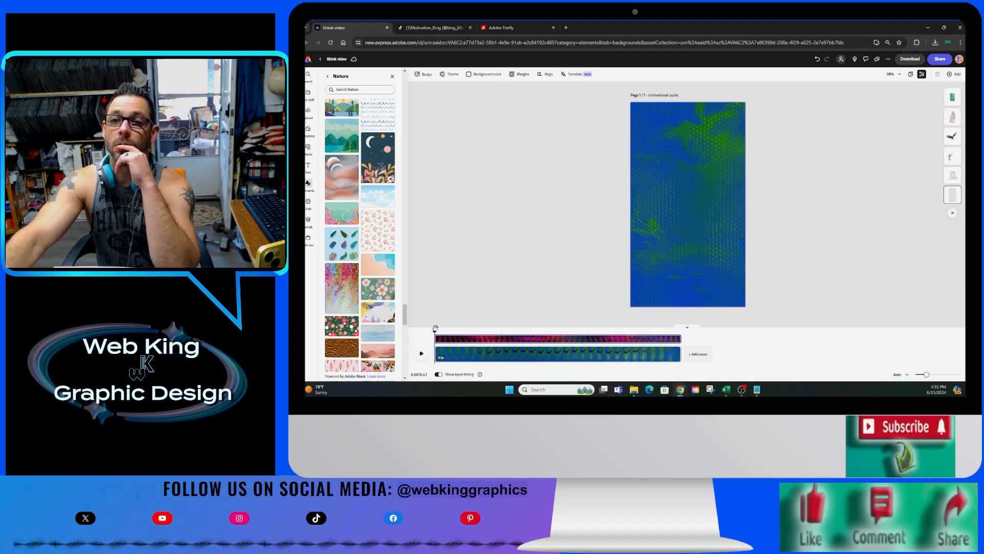
{"action": "left_click", "coordinate": [421, 354]}
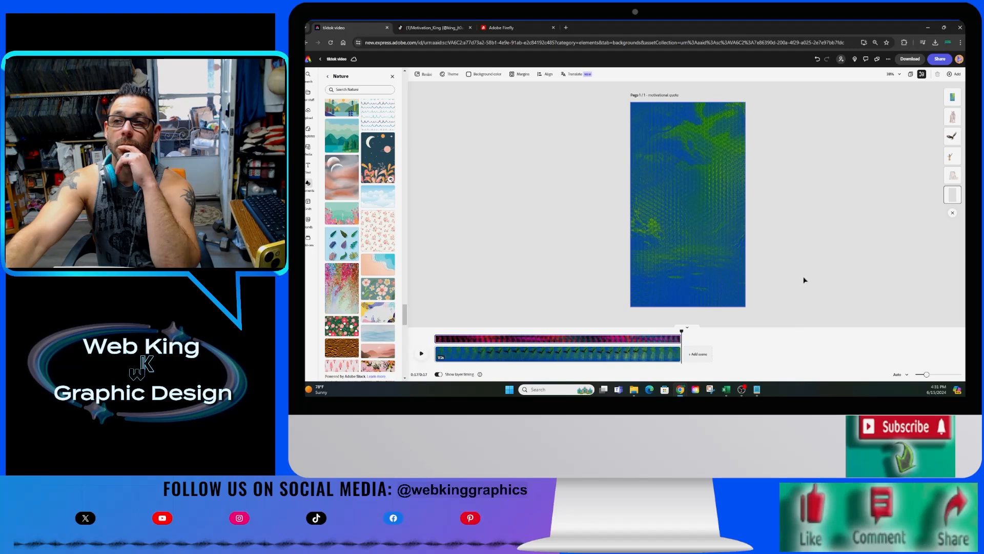
{"action": "left_click", "coordinate": [420, 353]}
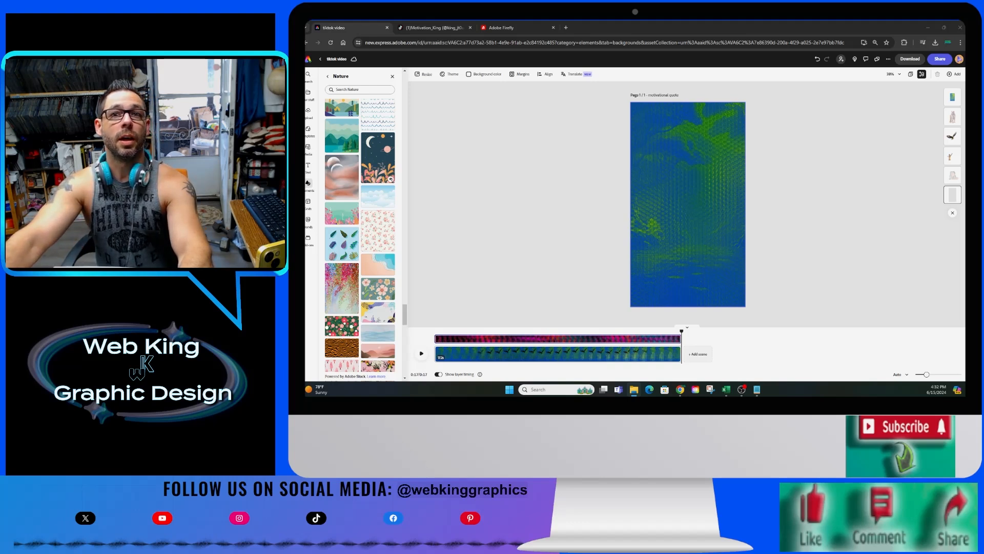
Switch to Adobe Firefly and generate images from the prompt "Sun on the horizon on a beautiful weather" instead of the tiger prompt.
{"action": "left_click", "coordinate": [500, 28]}
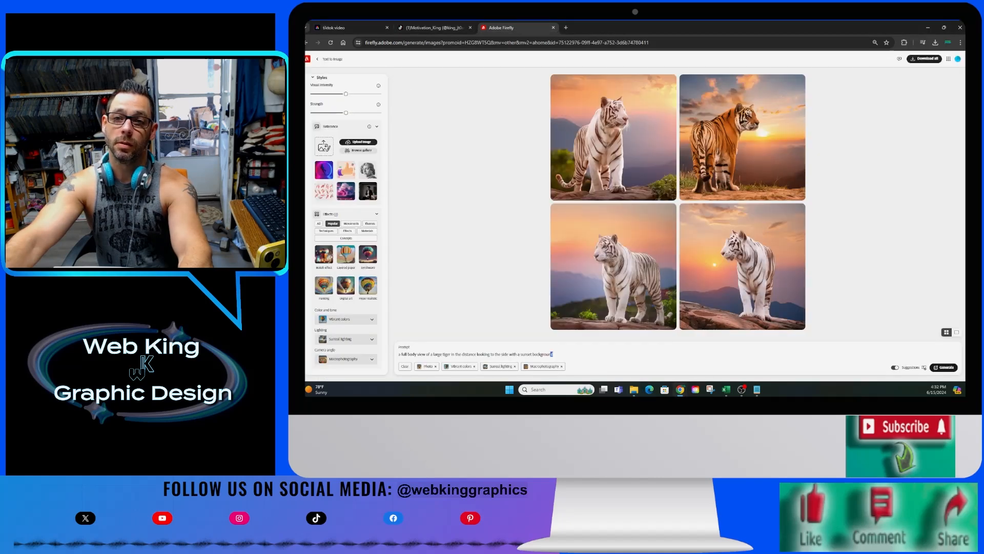
{"action": "left_click_drag", "start_coordinate": [552, 354], "coordinate": [389, 362]}
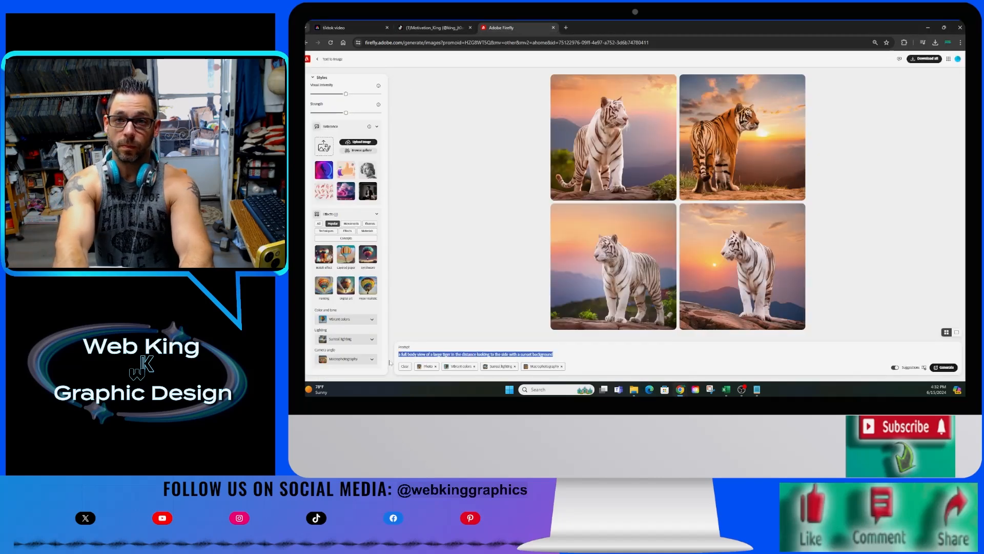
{"action": "key", "text": "BackSpace"}
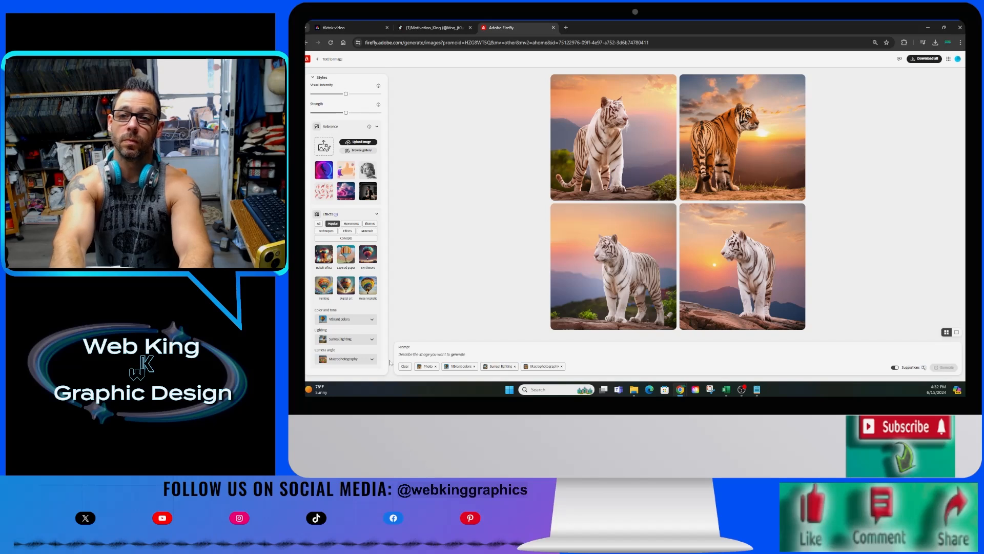
{"action": "type", "text": "Sun"}
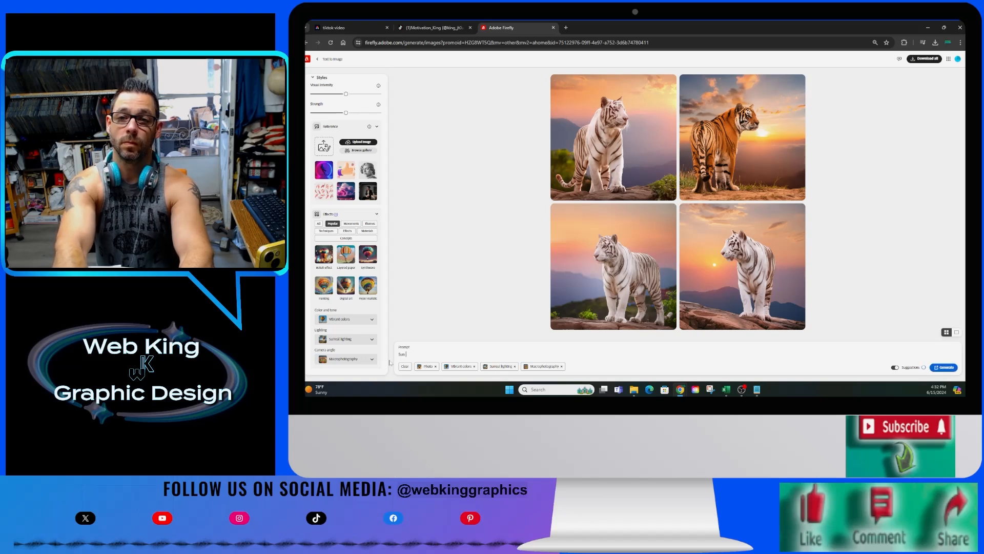
{"action": "type", "text": " on the hori"}
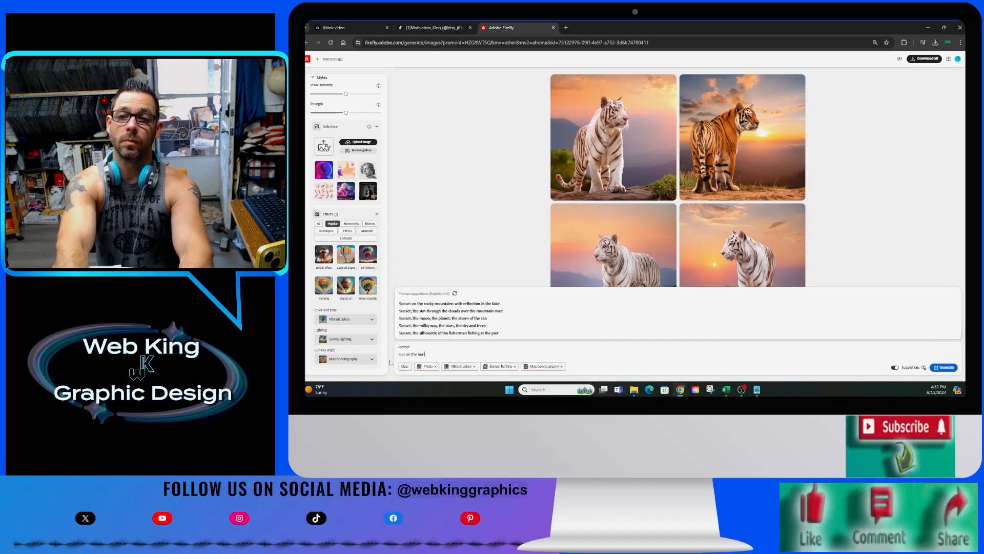
{"action": "type", "text": "zon on a "}
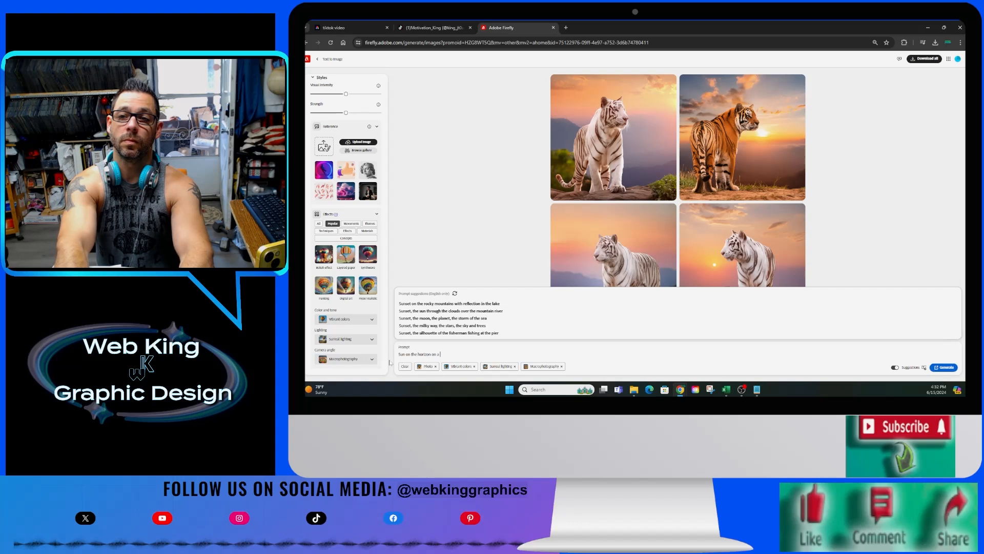
{"action": "type", "text": "beau"}
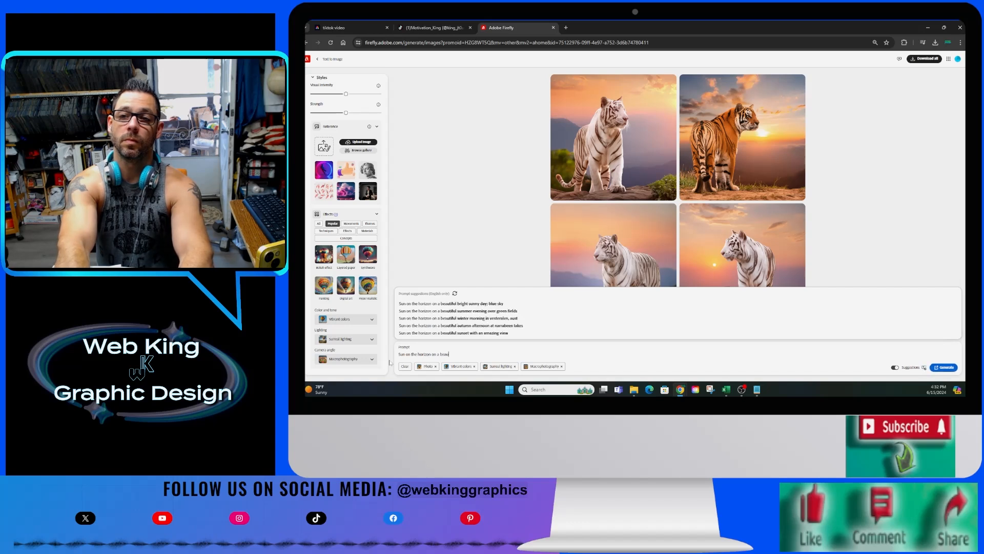
{"action": "type", "text": "tiful we"}
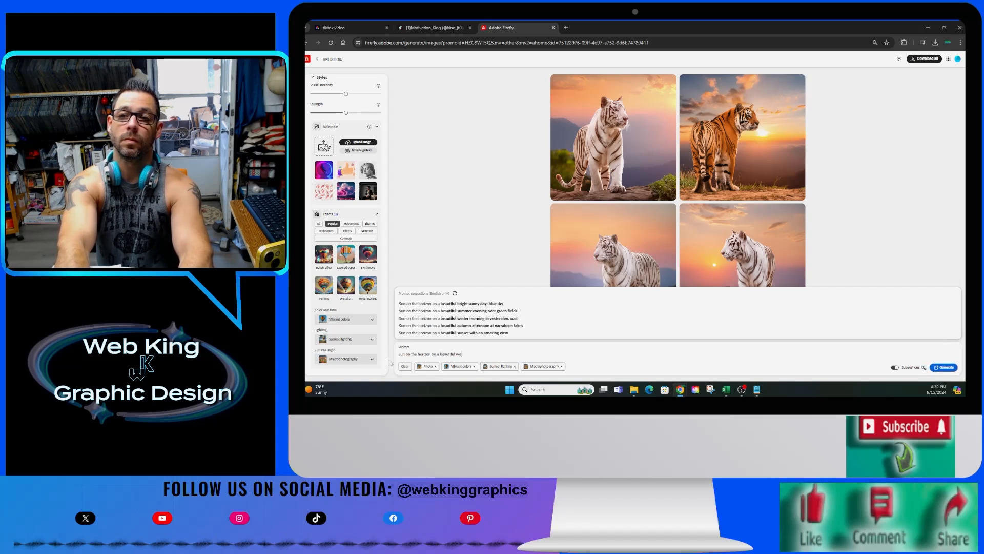
{"action": "type", "text": "ther"}
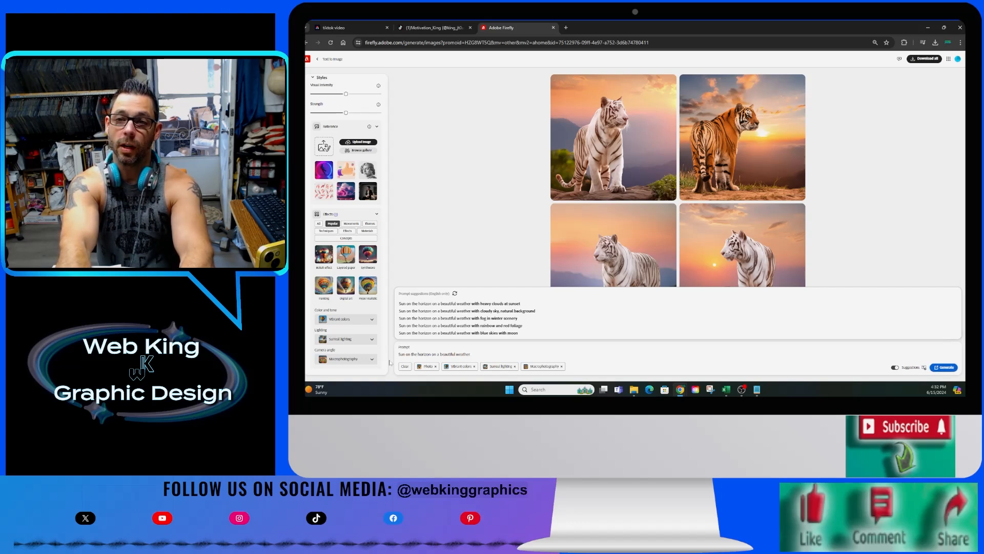
{"action": "key", "text": "Return"}
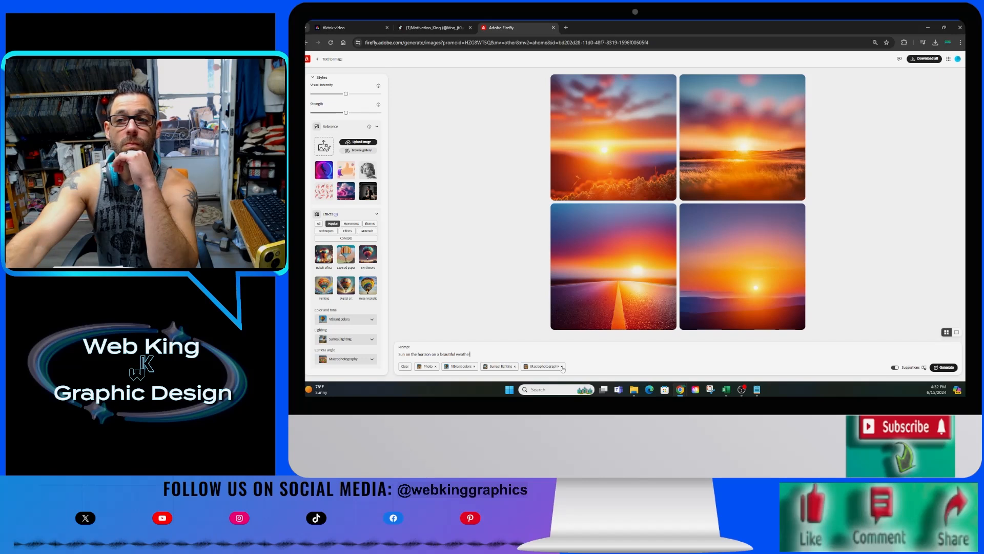
Remove the Sunset lighting and Vibrant colors effects from the prompt and download all the generated sunset images.
{"action": "left_click", "coordinate": [515, 366]}
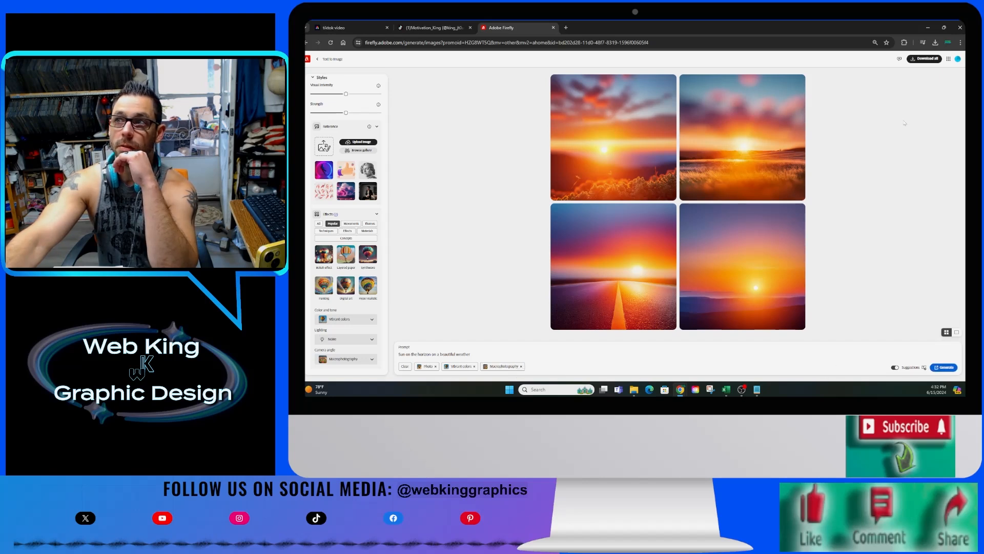
{"action": "left_click", "coordinate": [925, 60]}
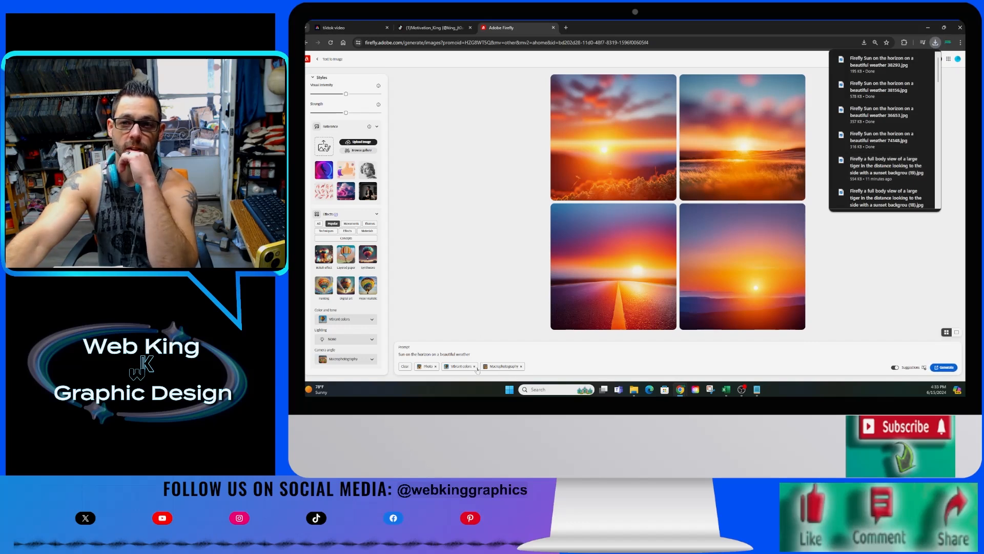
{"action": "left_click", "coordinate": [474, 366]}
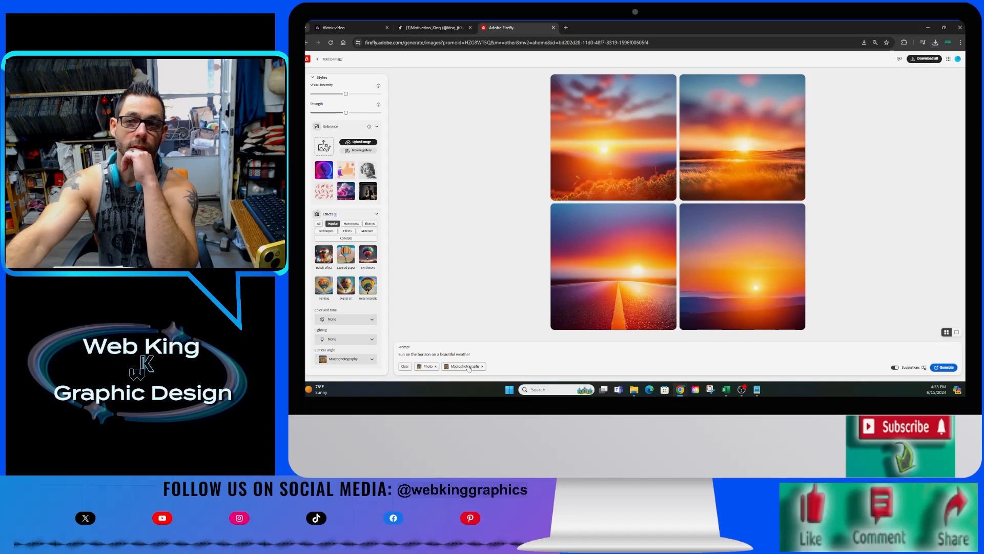
Set the camera angle to Landscape photography and regenerate the sunset images.
{"action": "left_click", "coordinate": [359, 360]}
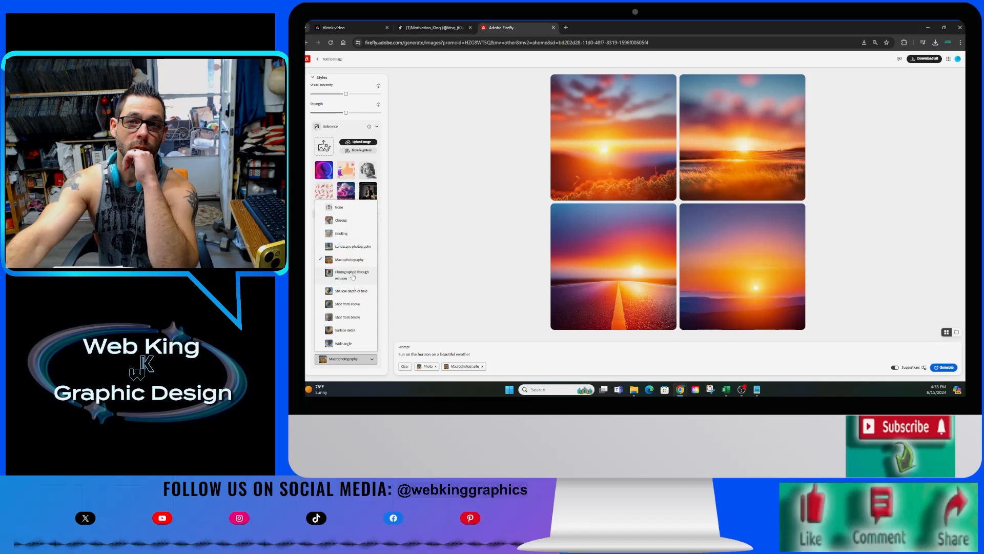
{"action": "left_click", "coordinate": [353, 247]}
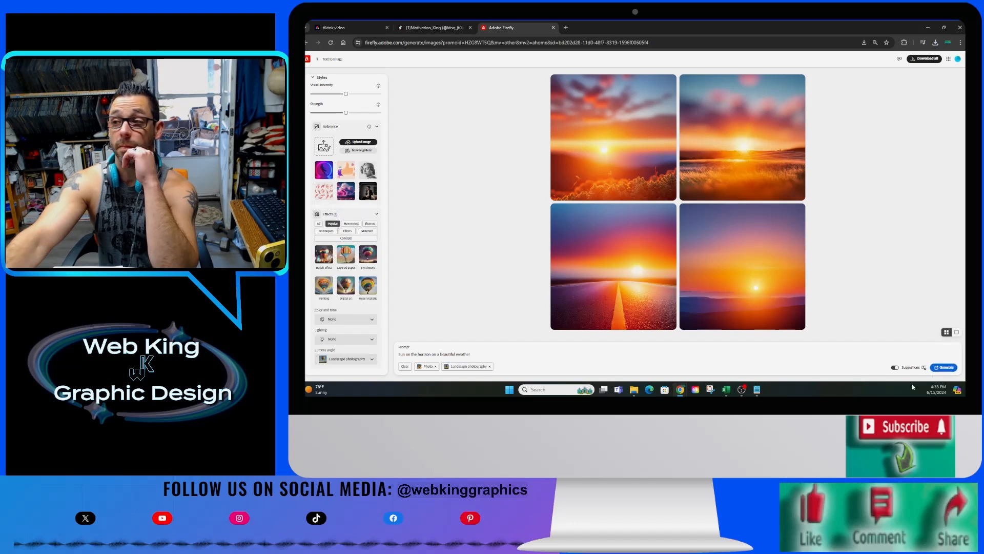
{"action": "left_click", "coordinate": [946, 367]}
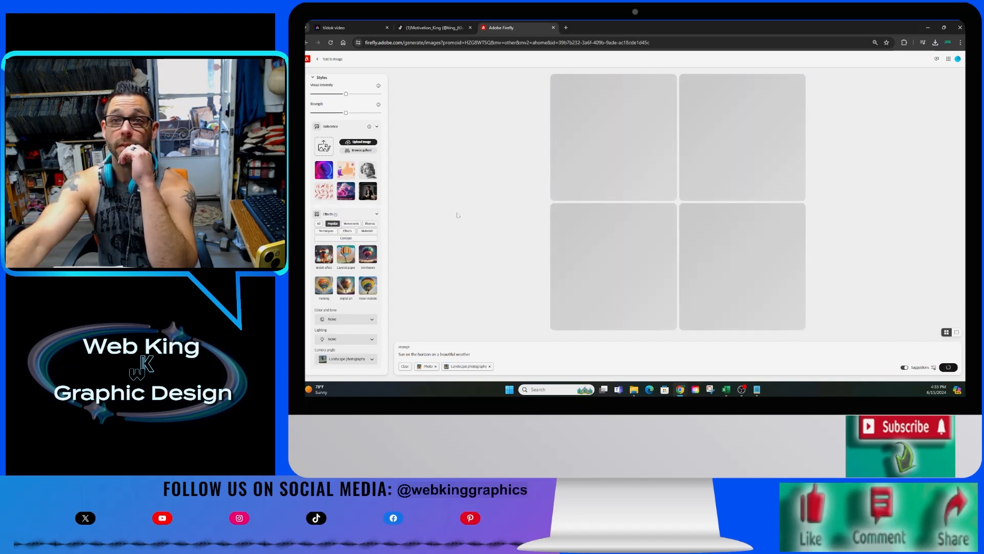
Turn on Auto for the content type and download all the landscape sunset images.
{"action": "scroll", "coordinate": [353, 118], "scroll_direction": "up", "scroll_amount": 4}
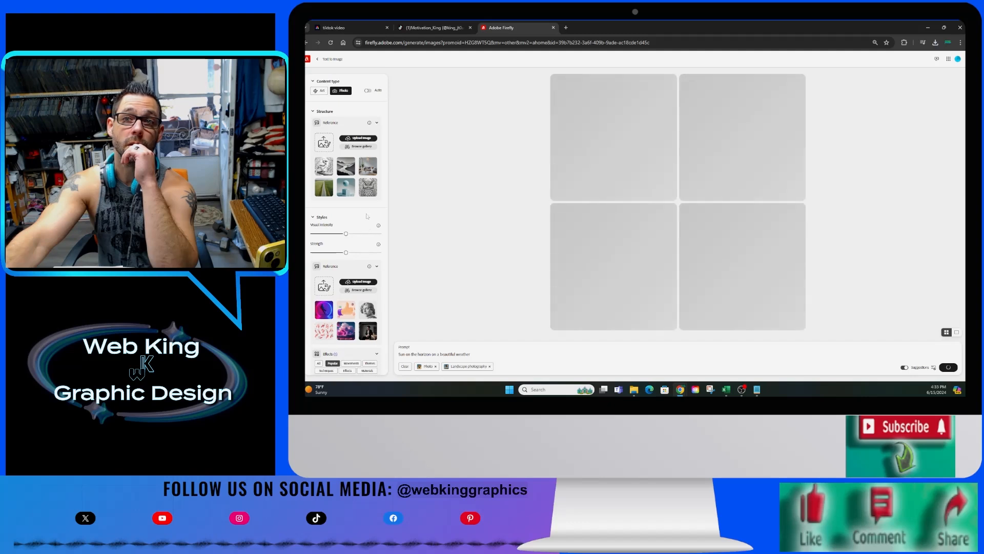
{"action": "left_click", "coordinate": [367, 151]}
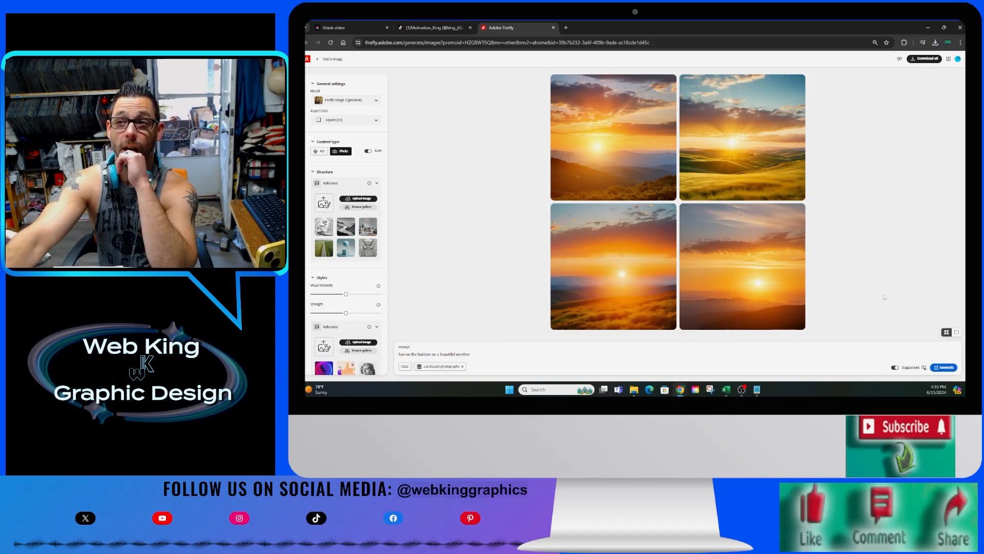
{"action": "left_click", "coordinate": [929, 63]}
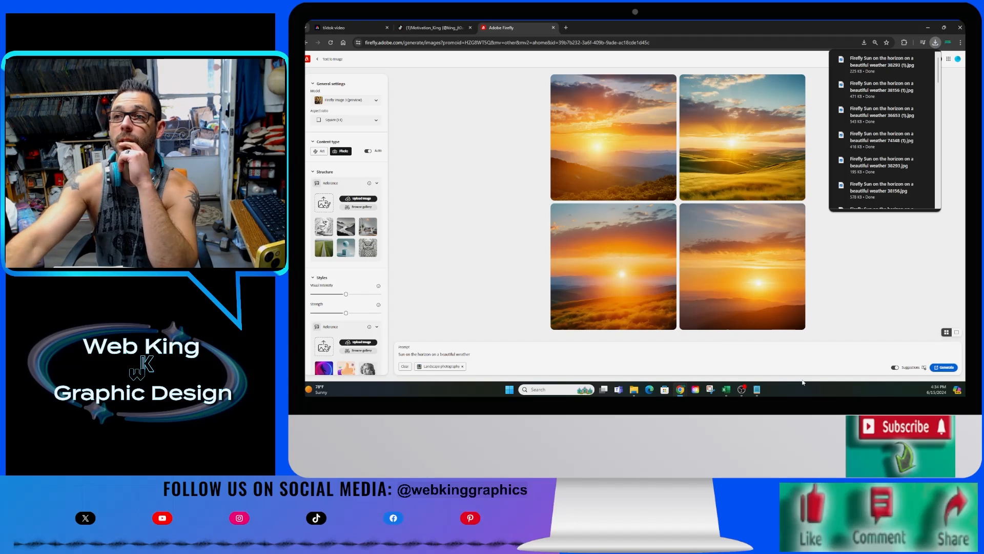
{"action": "left_click", "coordinate": [869, 299]}
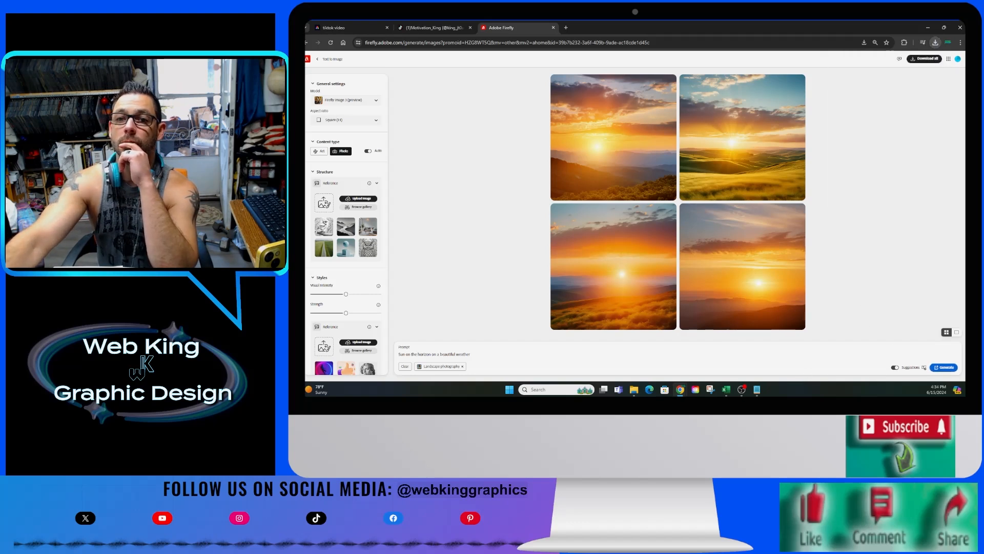
Set the lighting to Dramatic light, regenerate the sunset landscapes and download all the results.
{"action": "scroll", "coordinate": [359, 354], "scroll_direction": "down", "scroll_amount": 5}
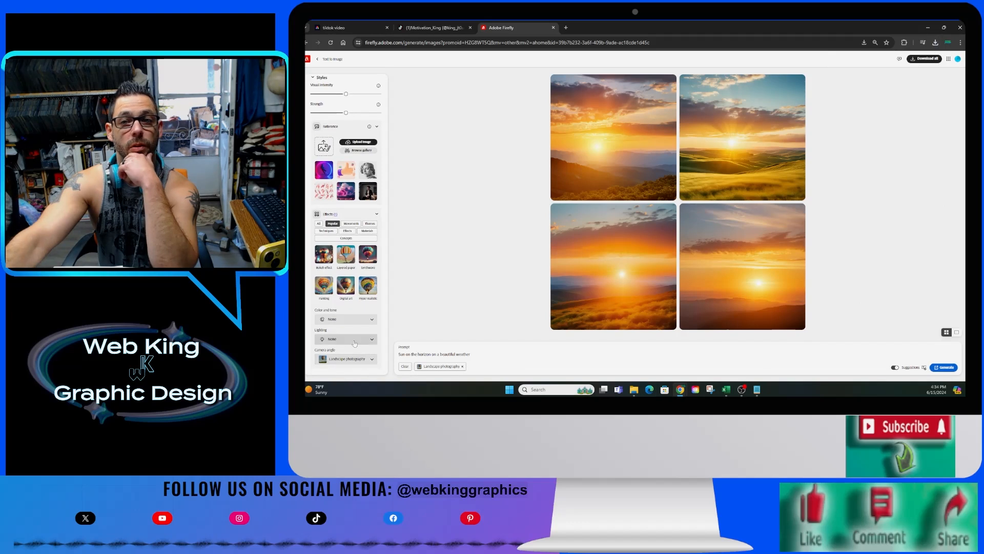
{"action": "left_click", "coordinate": [355, 341]}
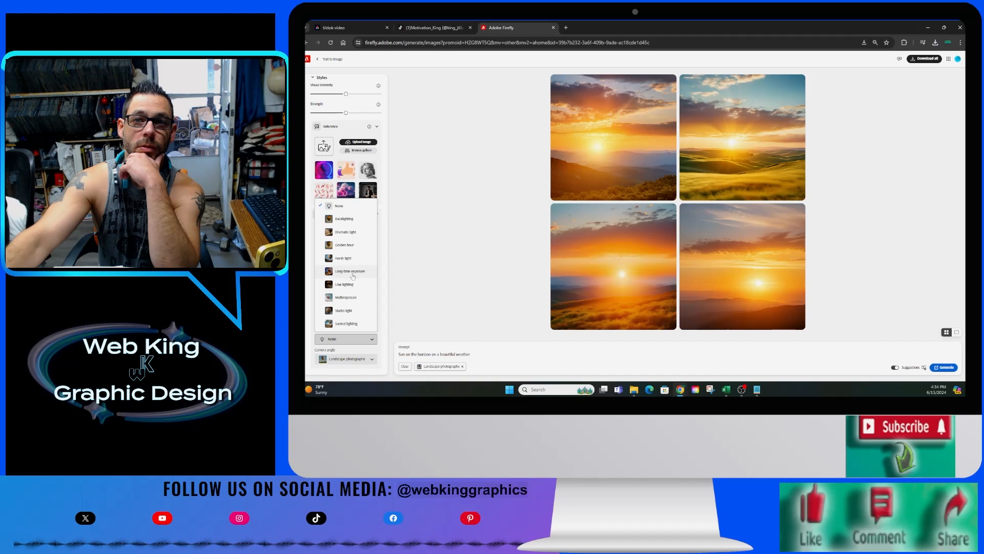
{"action": "left_click", "coordinate": [347, 232]}
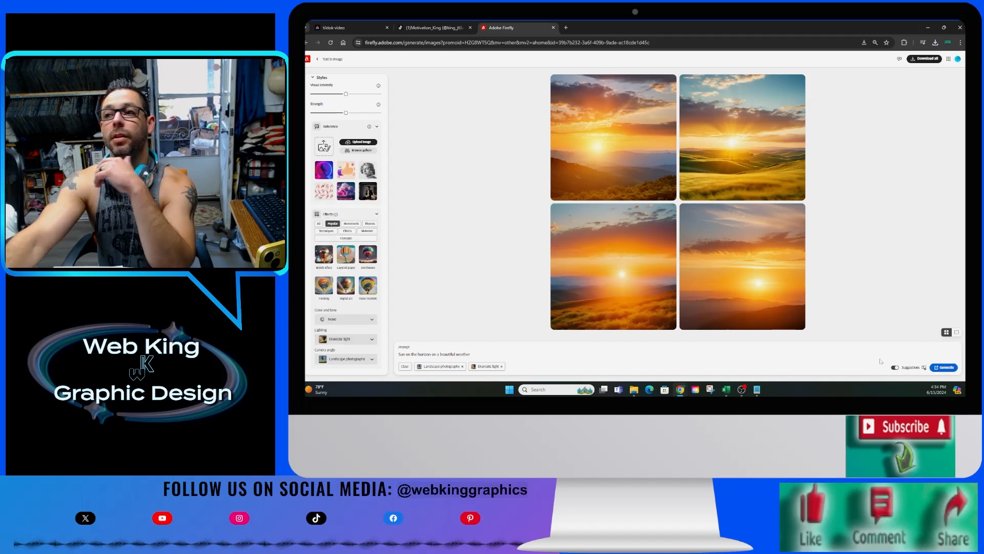
{"action": "left_click", "coordinate": [943, 367]}
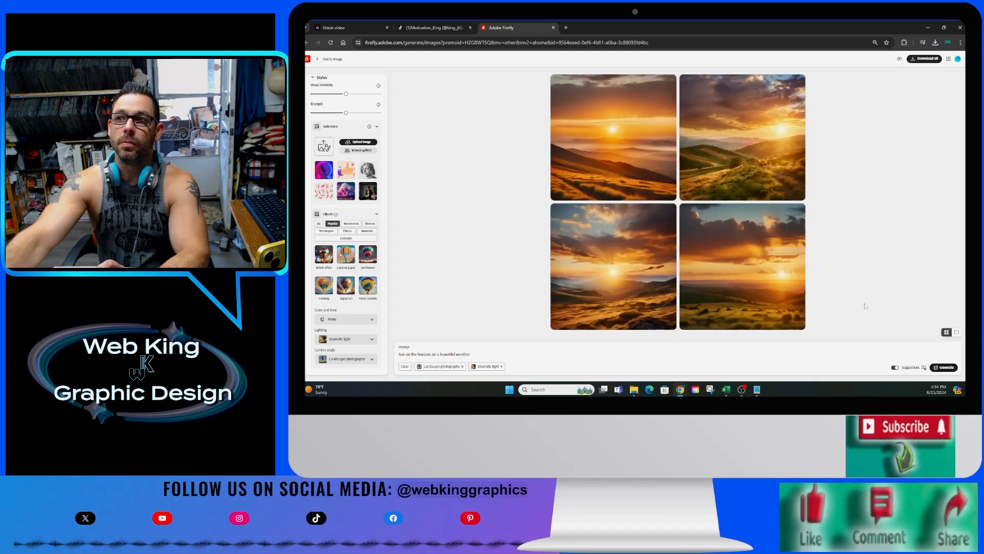
{"action": "left_click", "coordinate": [922, 59]}
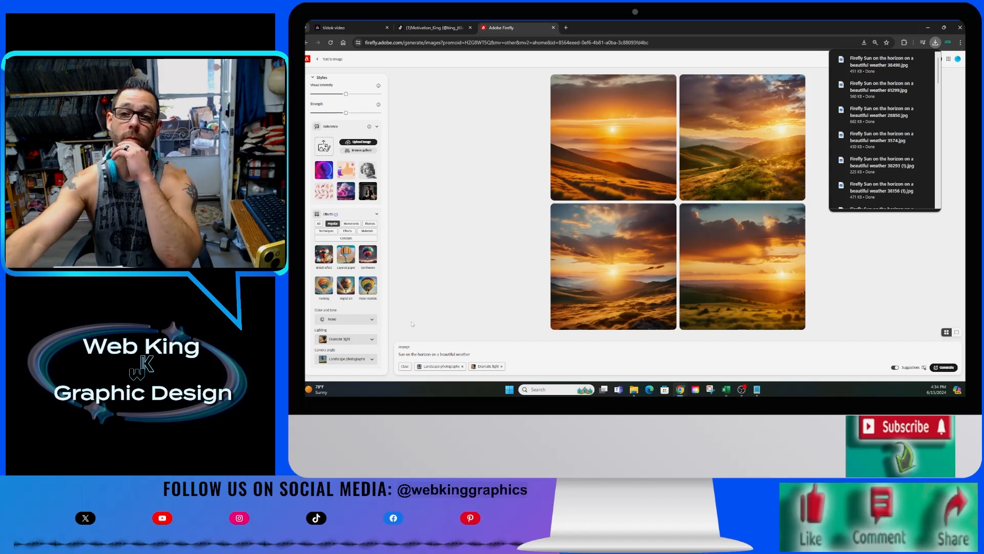
Change the lighting to Harsh light, regenerate the sunset landscapes and download all the results.
{"action": "left_click", "coordinate": [371, 320]}
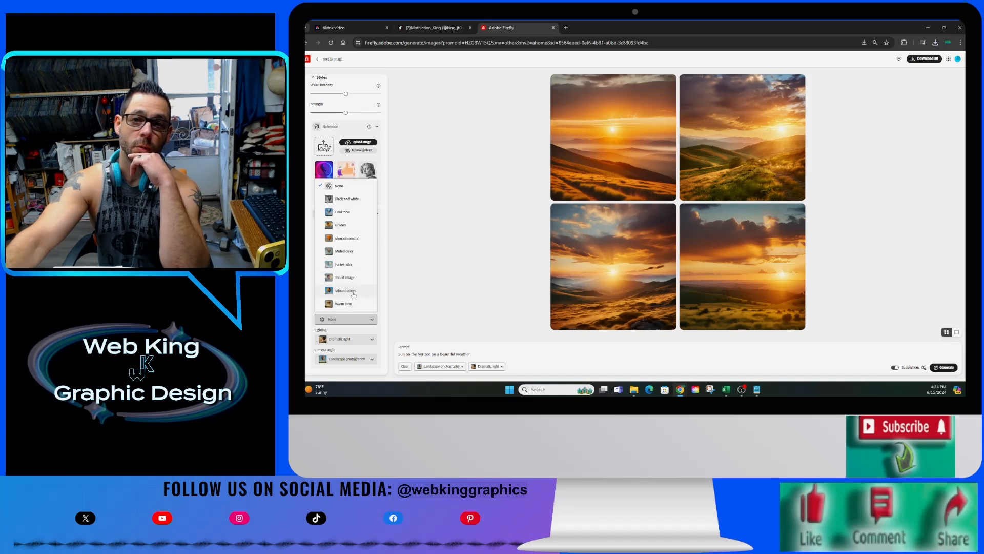
{"action": "left_click", "coordinate": [428, 294]}
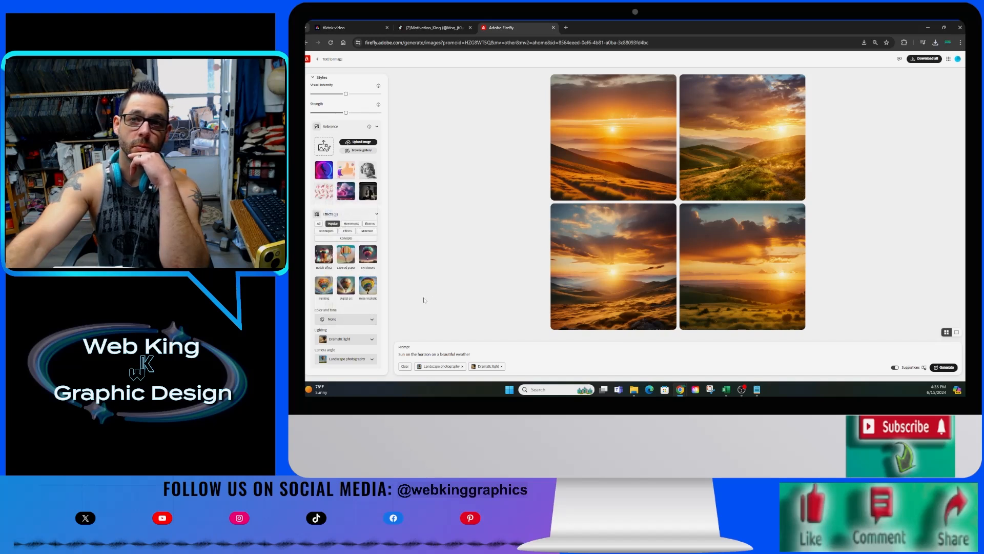
{"action": "left_click", "coordinate": [360, 340]}
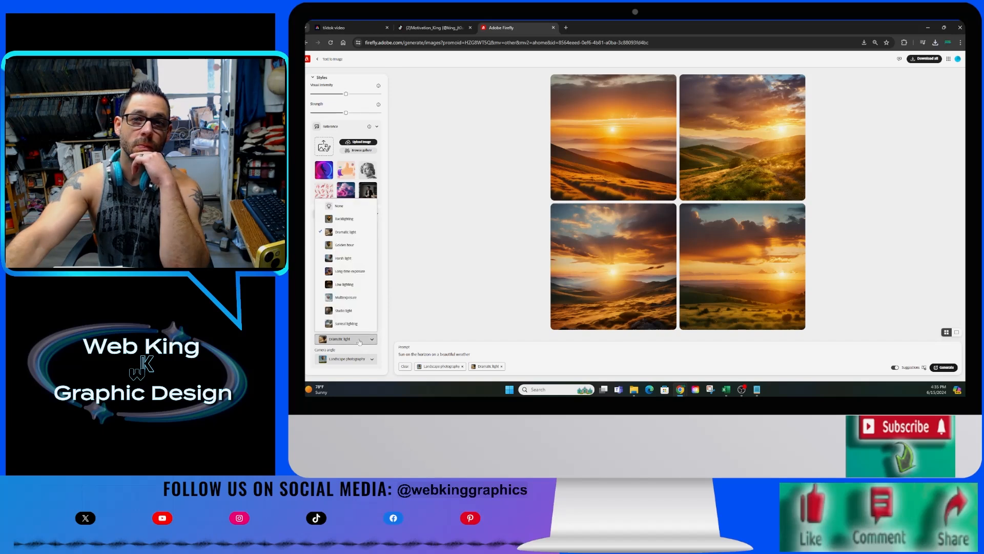
{"action": "left_click", "coordinate": [344, 258]}
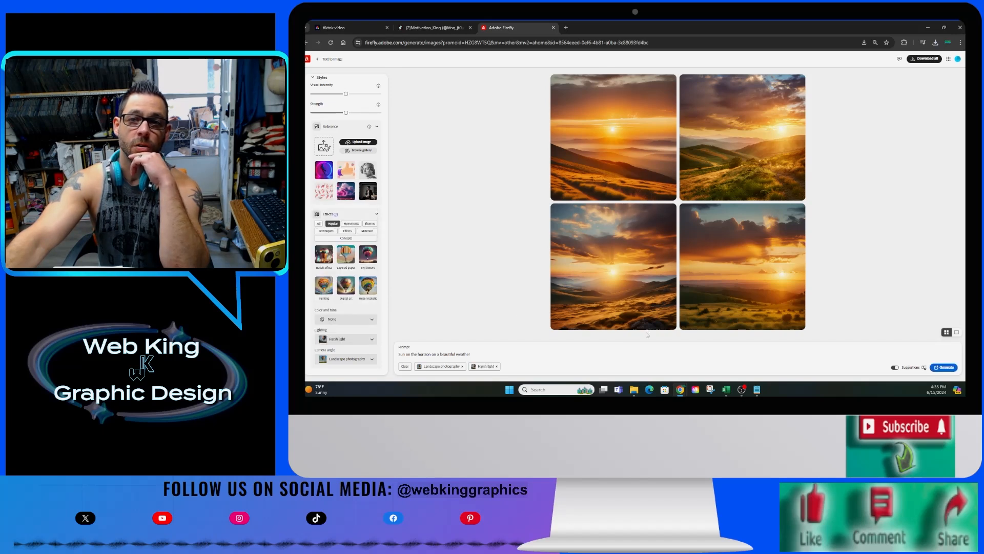
{"action": "left_click", "coordinate": [934, 369]}
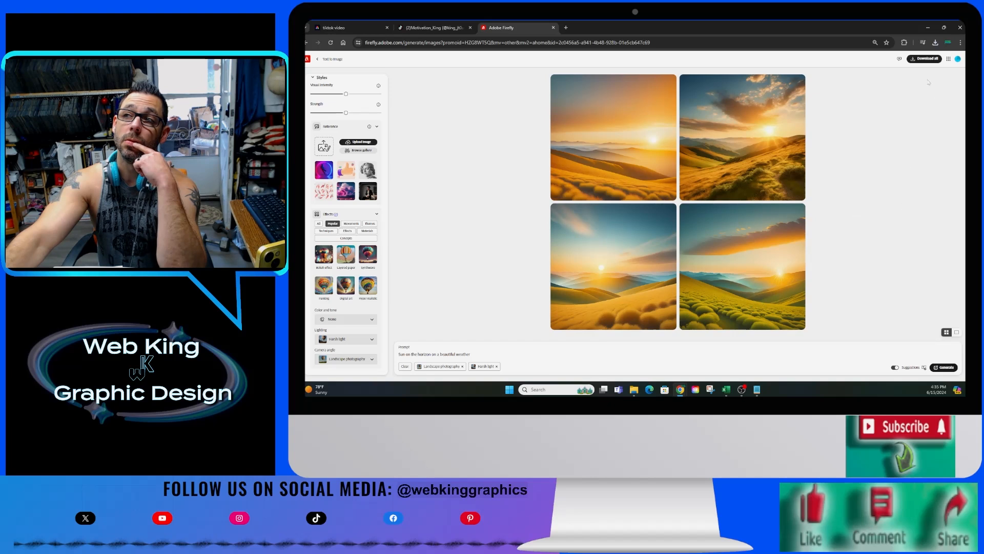
{"action": "left_click", "coordinate": [924, 58]}
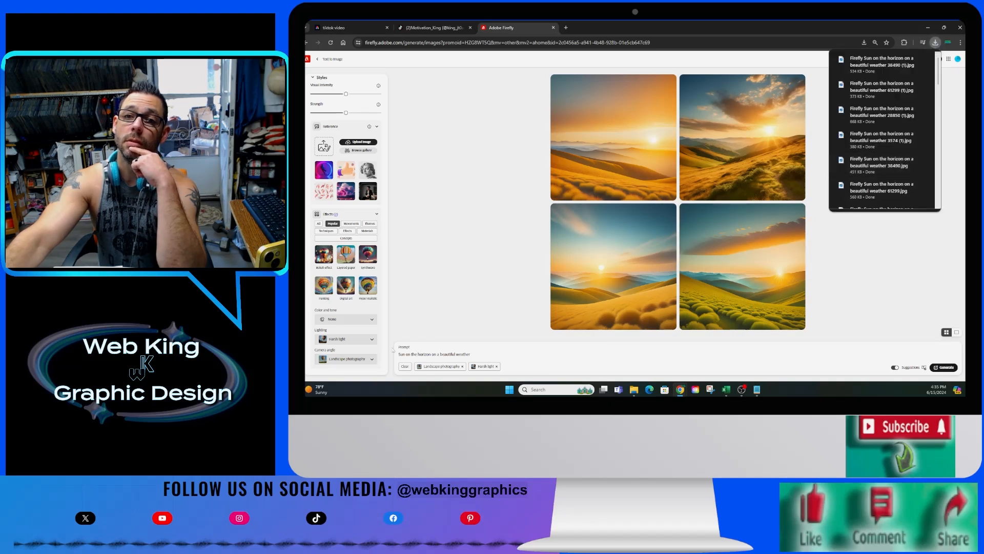
Set the camera angle to Photographed through window, regenerate the sunset images and download all the results.
{"action": "left_click", "coordinate": [359, 358]}
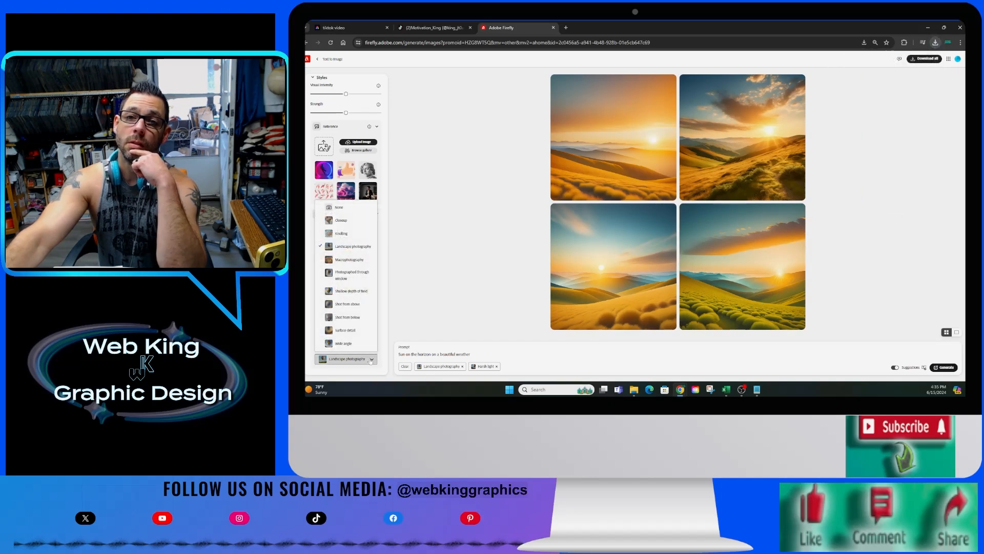
{"action": "left_click", "coordinate": [358, 276]}
{"action": "left_click", "coordinate": [947, 368]}
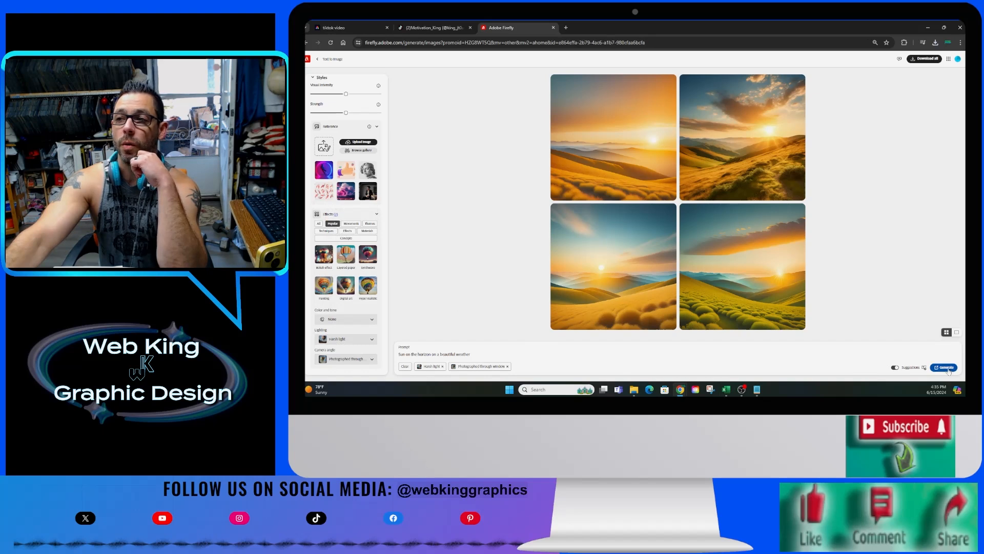
{"action": "left_click", "coordinate": [947, 368]}
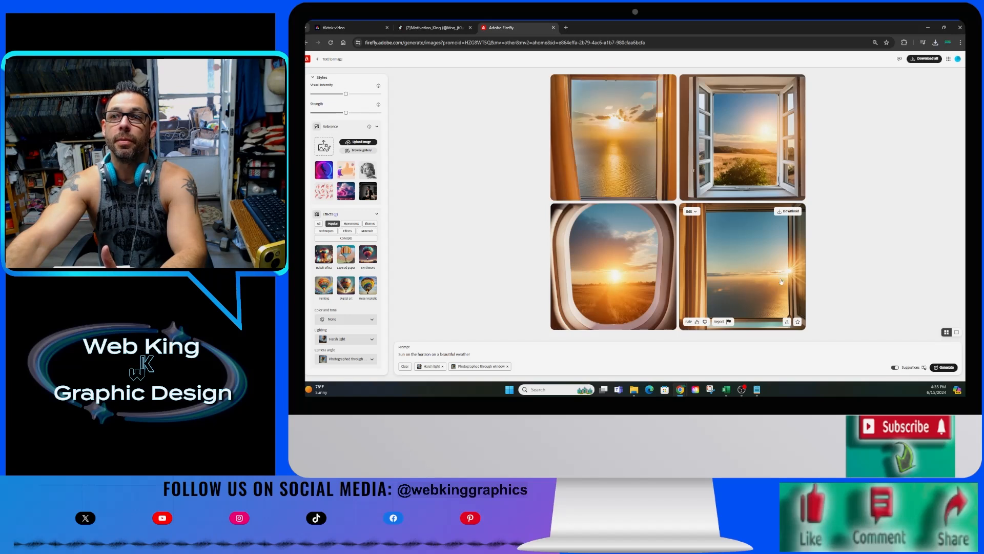
{"action": "left_click", "coordinate": [928, 58]}
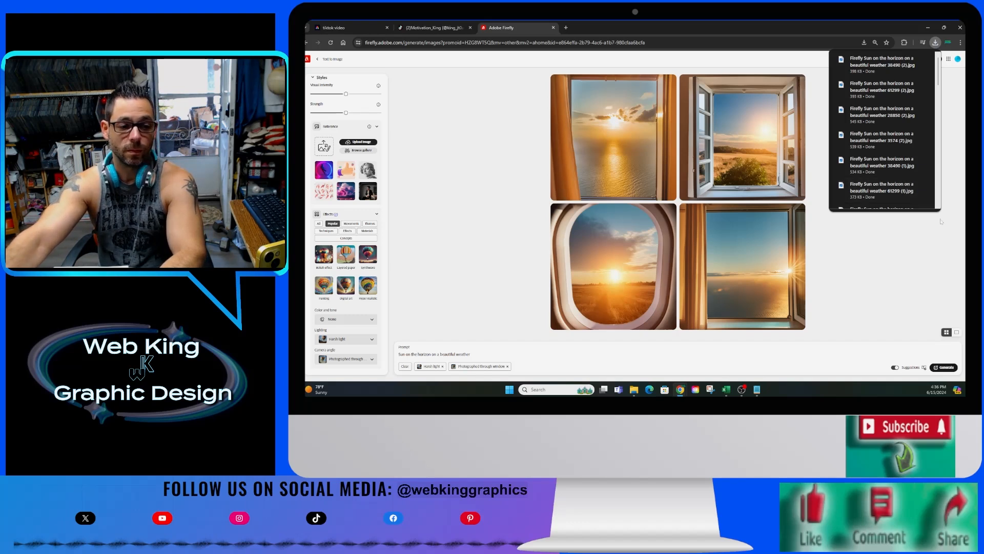
Download the window-view sunset images, set the camera angle to Wide angle, regenerate the images and download all the results.
{"action": "left_click", "coordinate": [884, 284]}
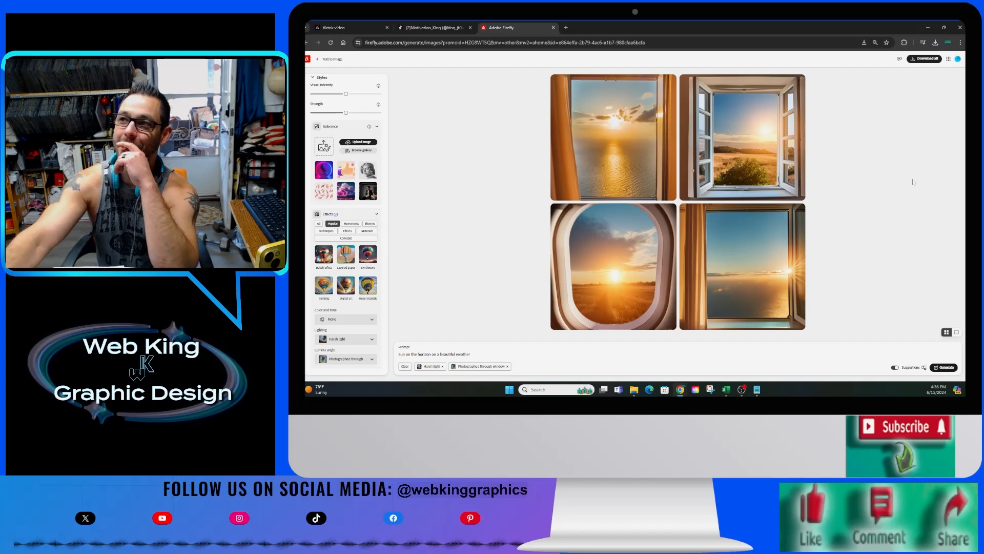
{"action": "left_click", "coordinate": [932, 59]}
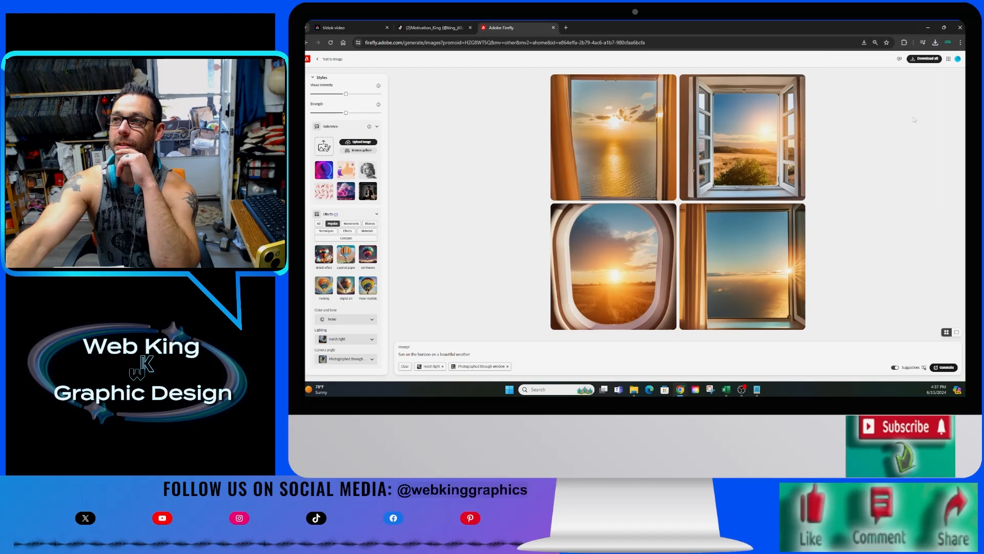
{"action": "left_click", "coordinate": [346, 359]}
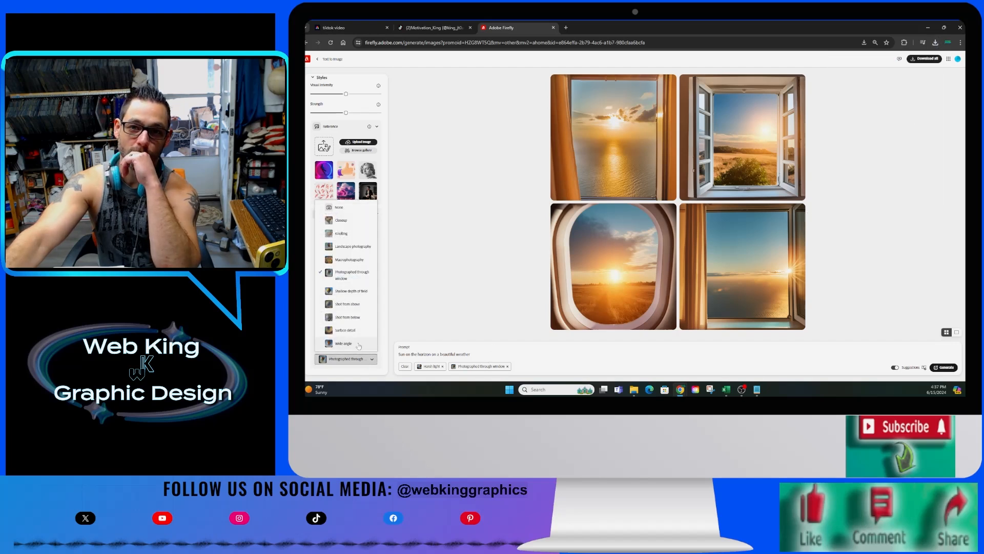
{"action": "left_click", "coordinate": [359, 343]}
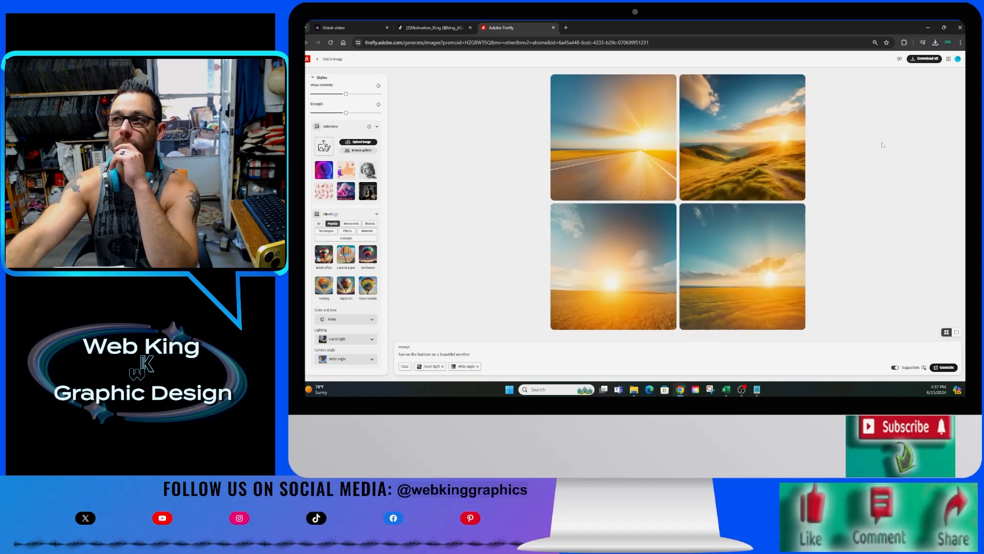
{"action": "left_click", "coordinate": [923, 59]}
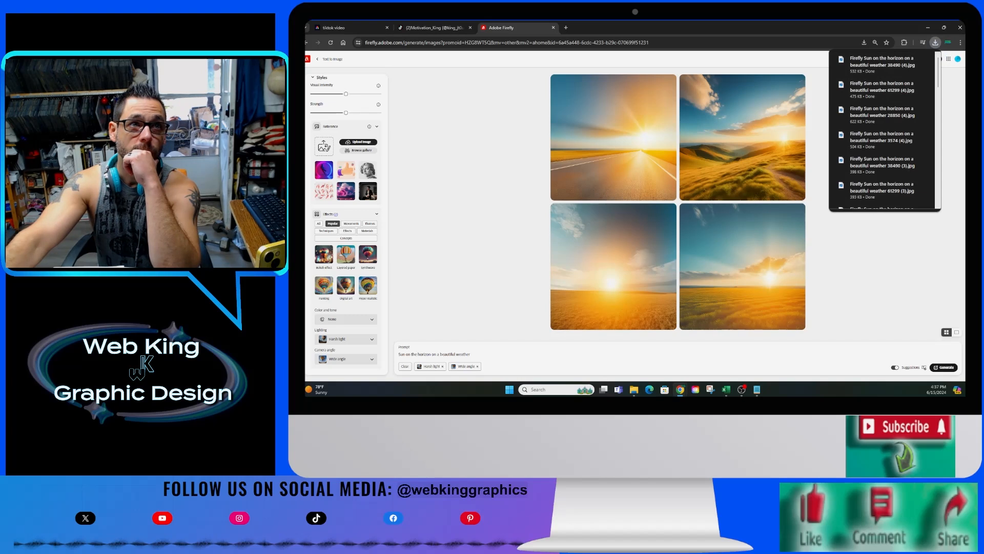
Switch to the tiktok video project in Adobe Express and place the downloaded sunset hills image on the page.
{"action": "key", "text": "alt+Tab"}
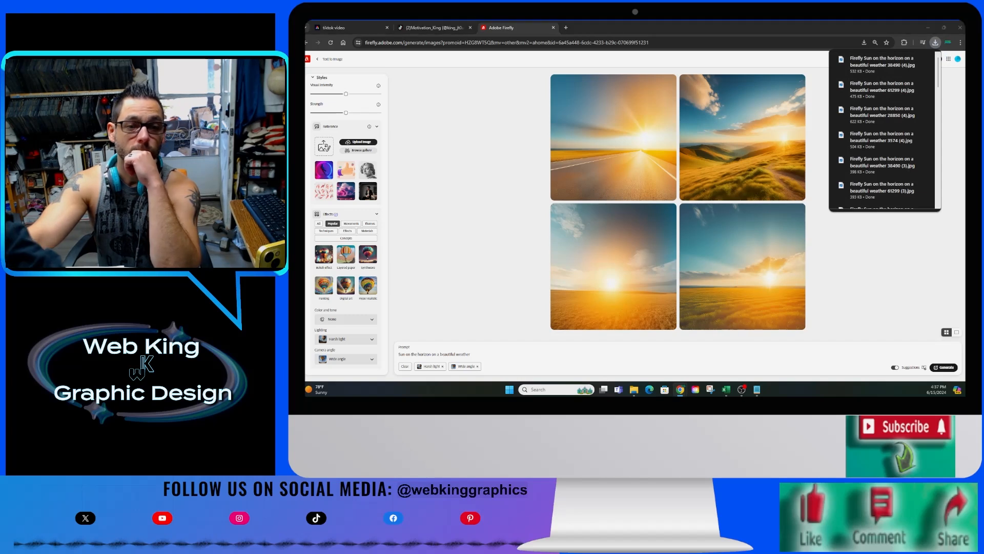
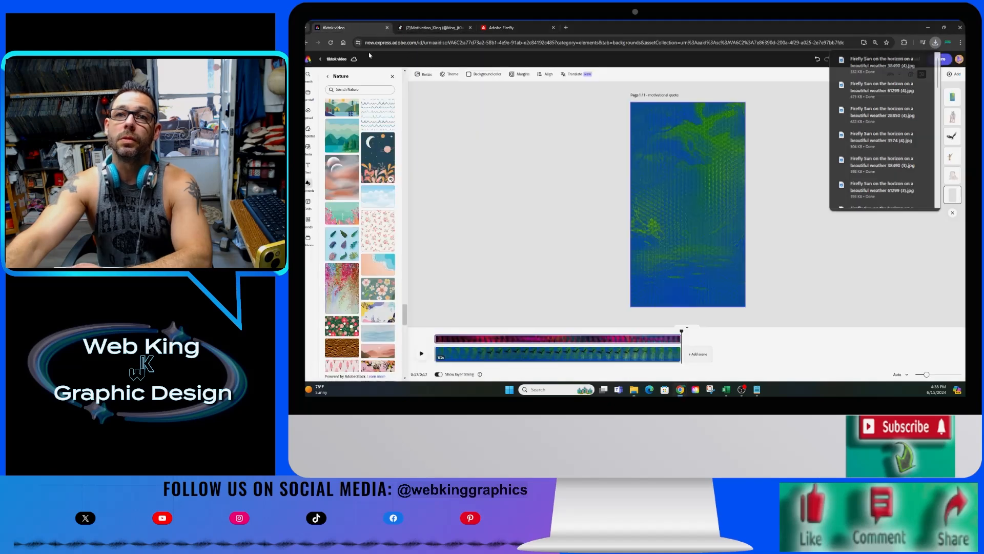
{"action": "left_click", "coordinate": [339, 28]}
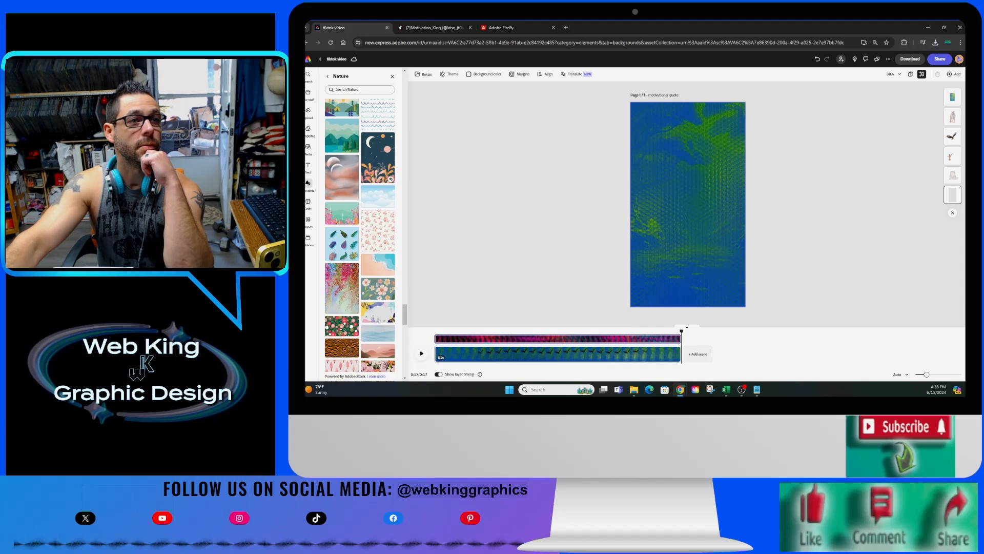
{"action": "left_click_drag", "start_coordinate": [308, 318], "coordinate": [509, 257]}
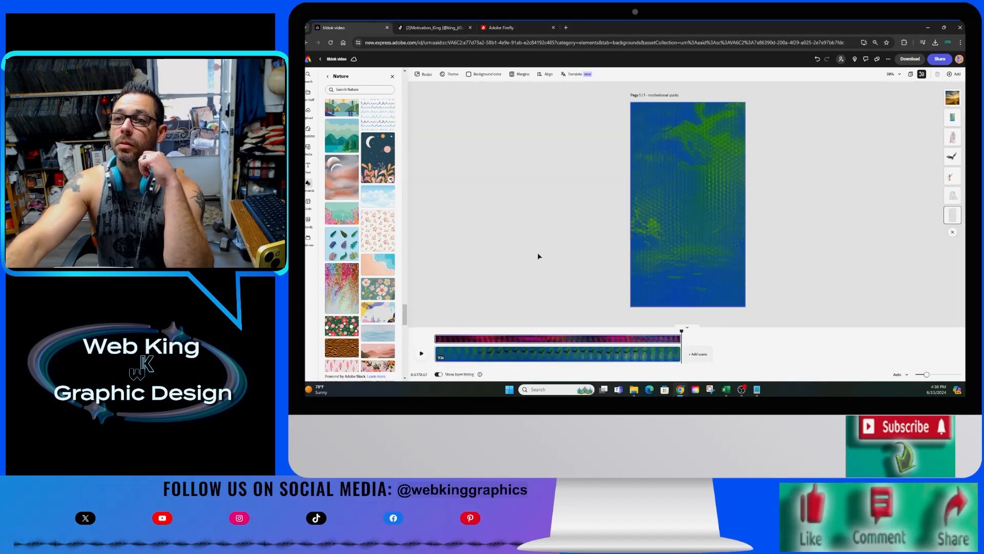
{"action": "left_click", "coordinate": [952, 97]}
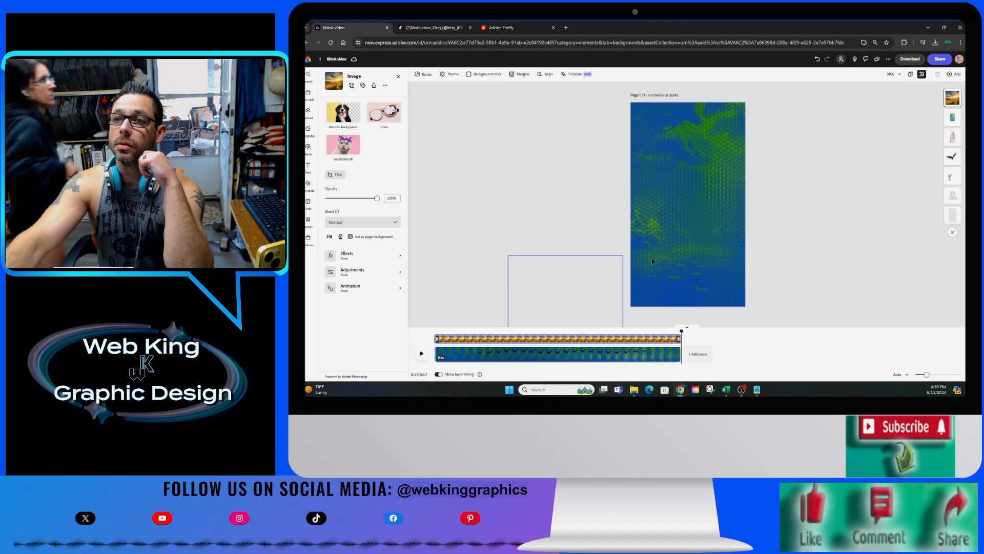
{"action": "left_click_drag", "start_coordinate": [604, 283], "coordinate": [707, 136]}
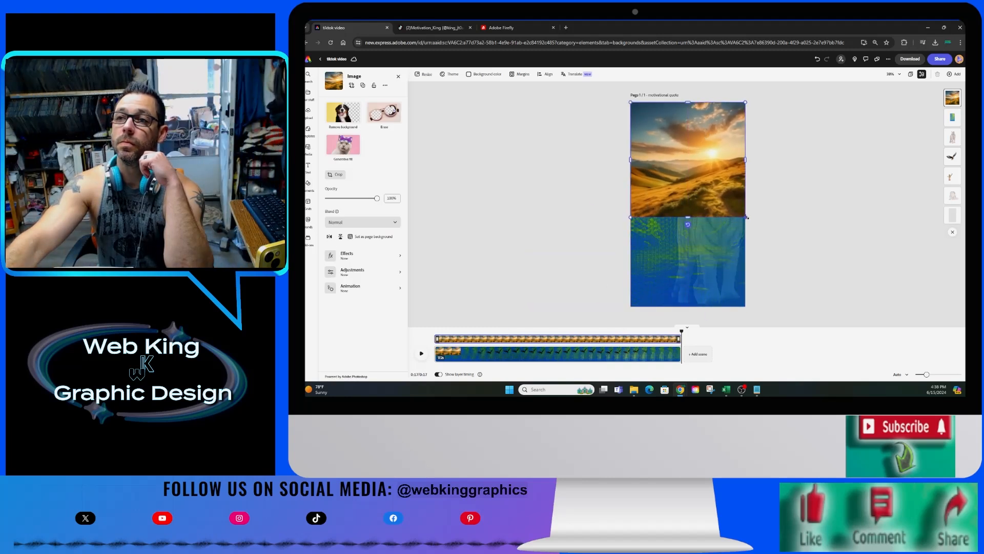
Enlarge the sunset hills image to cover the whole page and move its layer directly above the background video.
{"action": "left_click_drag", "start_coordinate": [745, 218], "coordinate": [791, 319]}
{"action": "left_click_drag", "start_coordinate": [786, 284], "coordinate": [716, 289]}
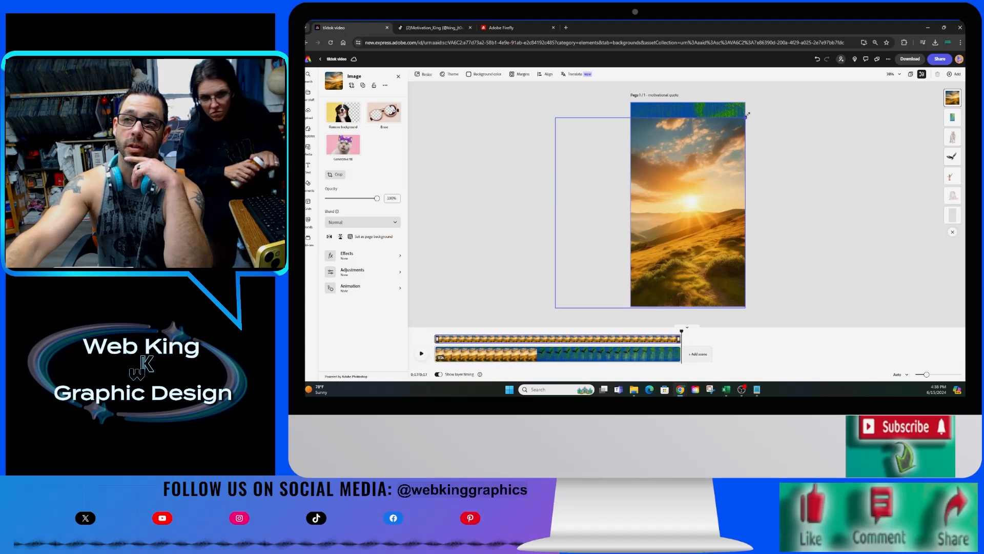
{"action": "left_click_drag", "start_coordinate": [744, 117], "coordinate": [762, 102]}
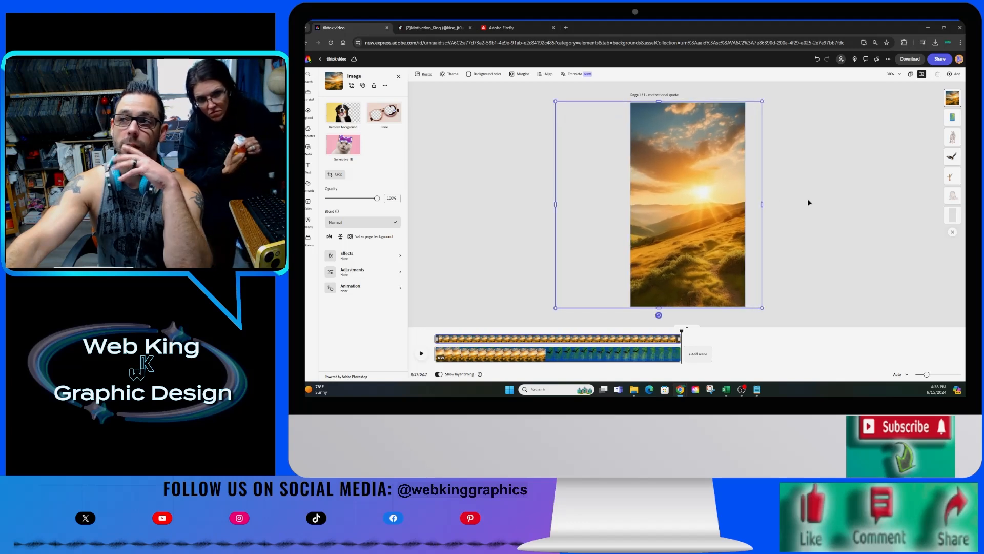
{"action": "left_click_drag", "start_coordinate": [953, 102], "coordinate": [952, 197]}
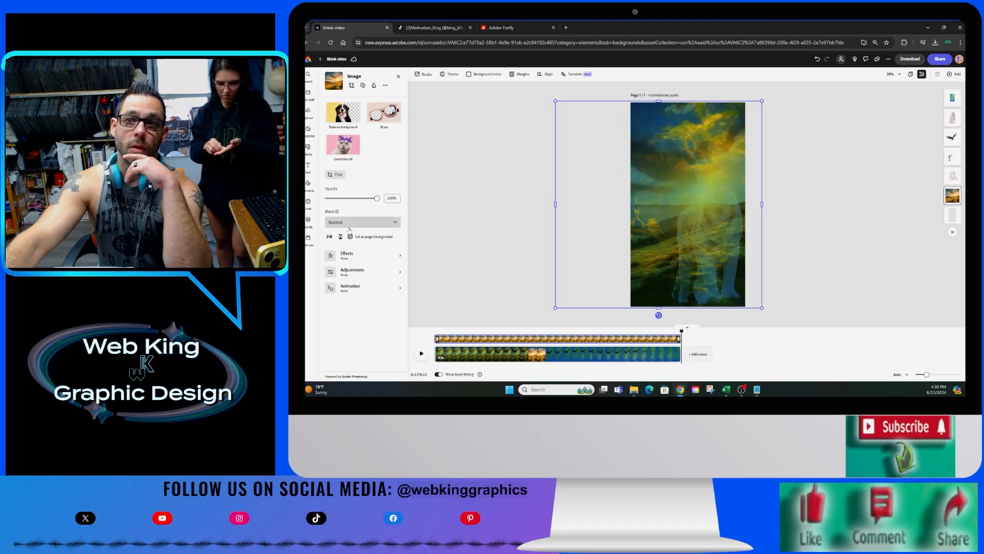
Preview the video and trim the sunset layer's start to about 9 seconds on the timeline.
{"action": "left_click", "coordinate": [484, 334]}
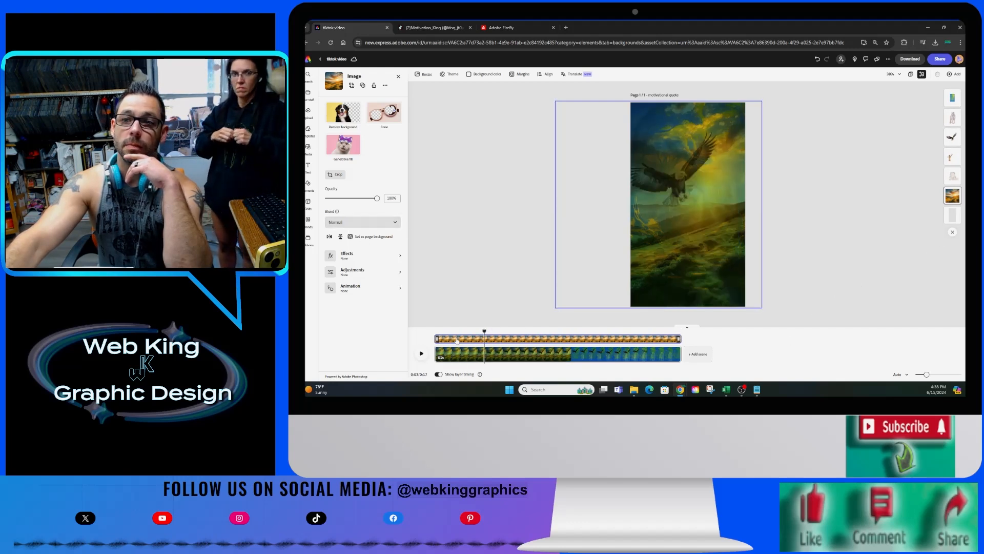
{"action": "left_click", "coordinate": [423, 354]}
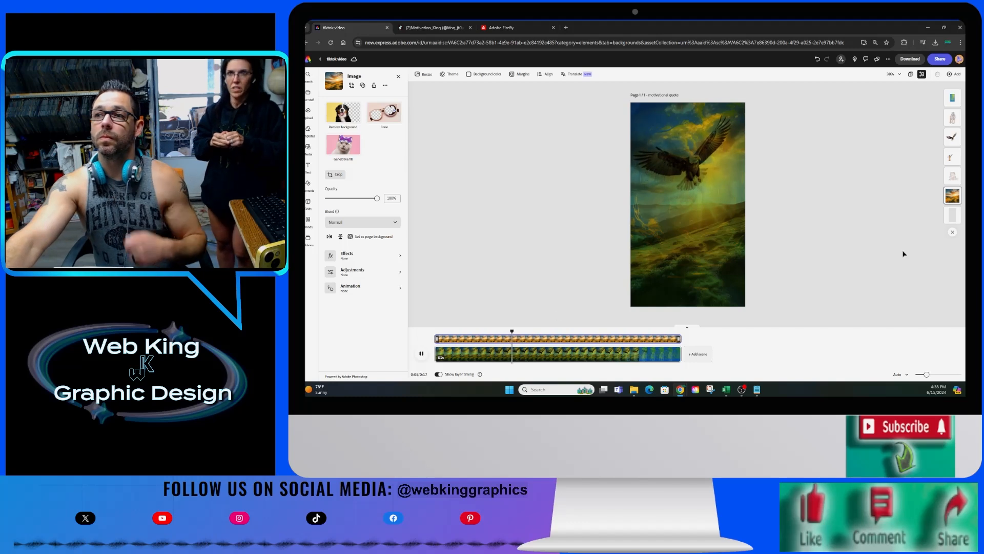
{"action": "left_click", "coordinate": [952, 195]}
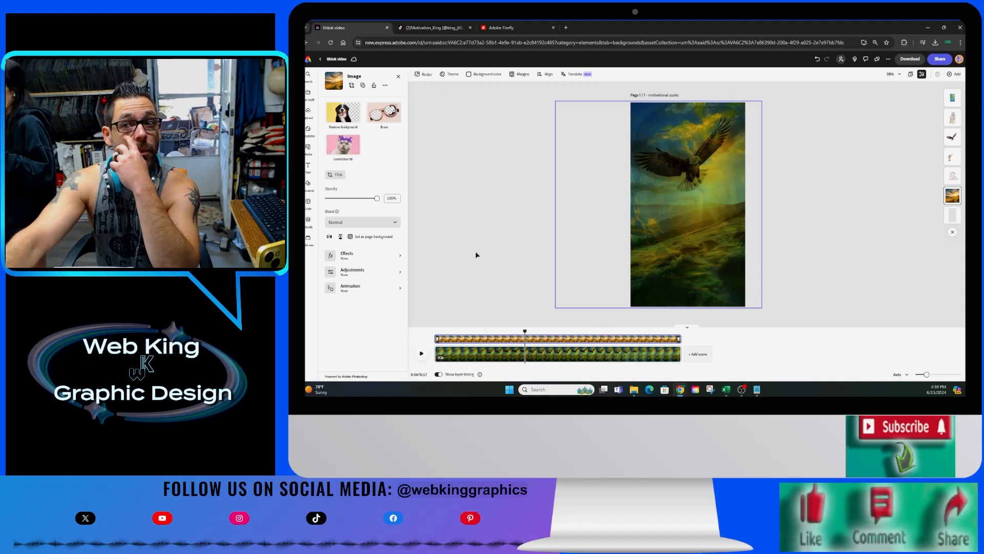
{"action": "left_click_drag", "start_coordinate": [437, 338], "coordinate": [558, 358]}
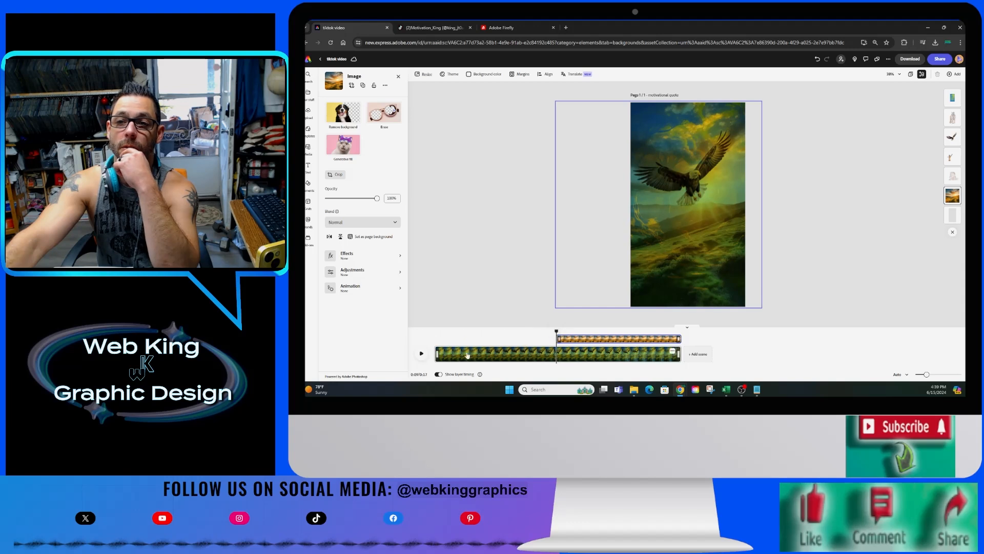
Try the Grayscale in-animation on the sunset layer and preview it.
{"action": "left_click", "coordinate": [352, 288]}
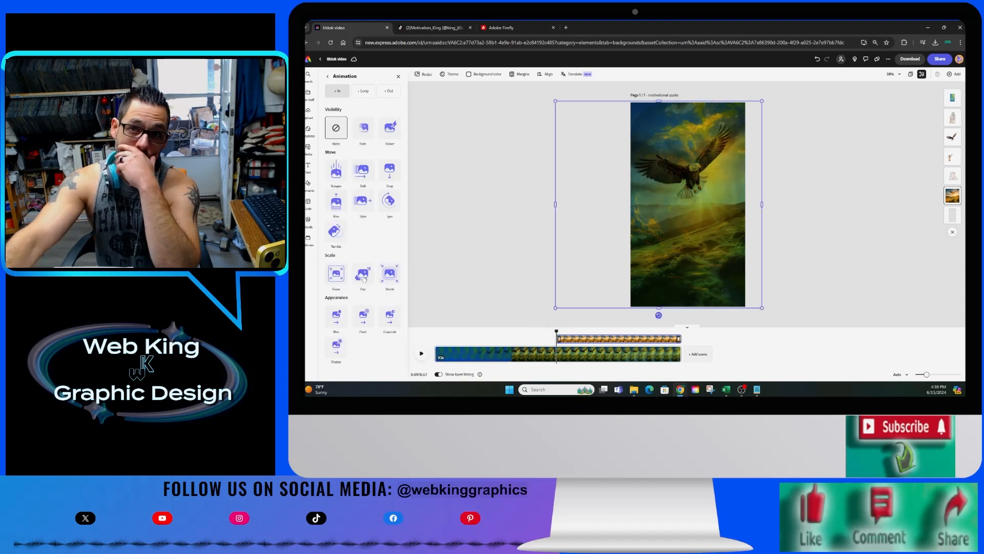
{"action": "left_click", "coordinate": [361, 131]}
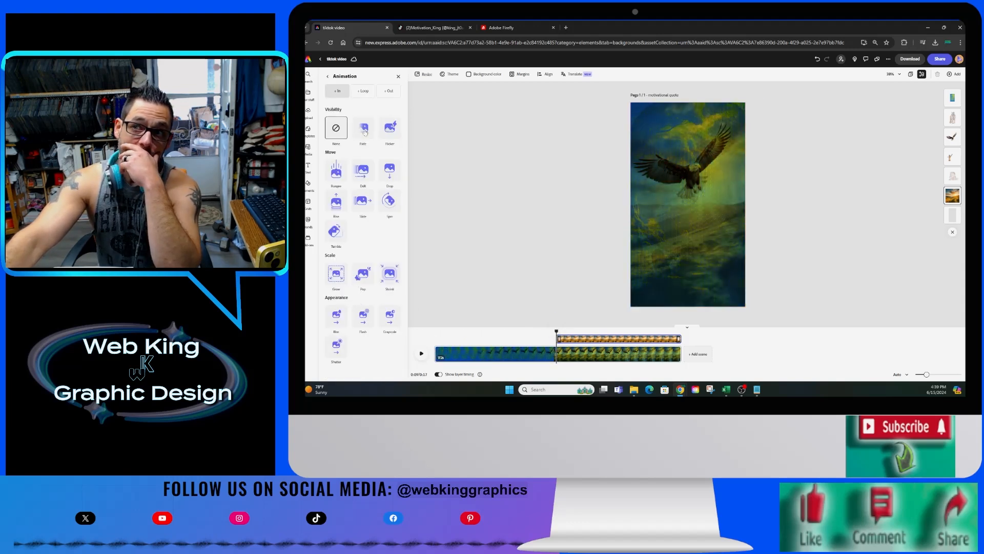
{"action": "left_click", "coordinate": [390, 318]}
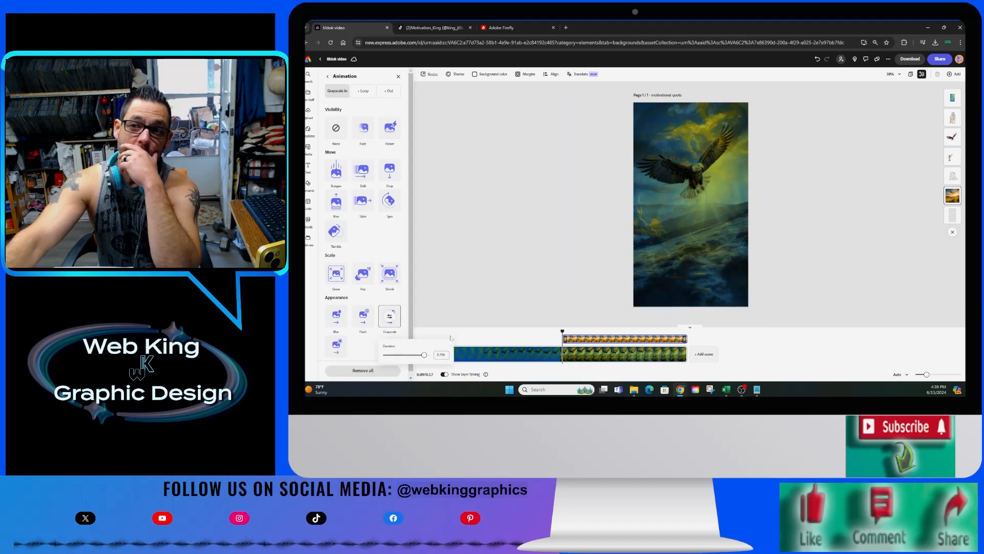
{"action": "left_click", "coordinate": [495, 335]}
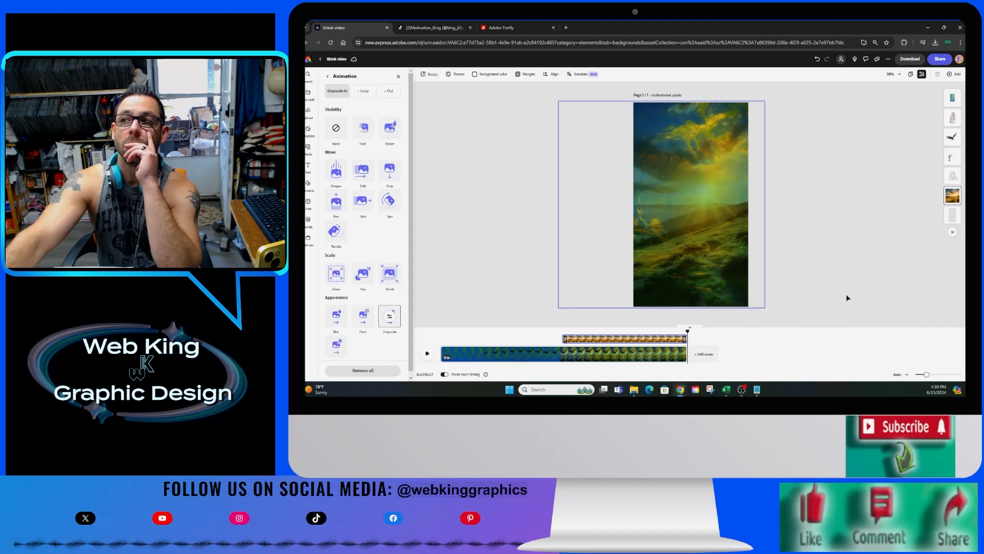
Set the sunset image layer's blend mode to Screen and play back the video.
{"action": "left_click", "coordinate": [953, 97]}
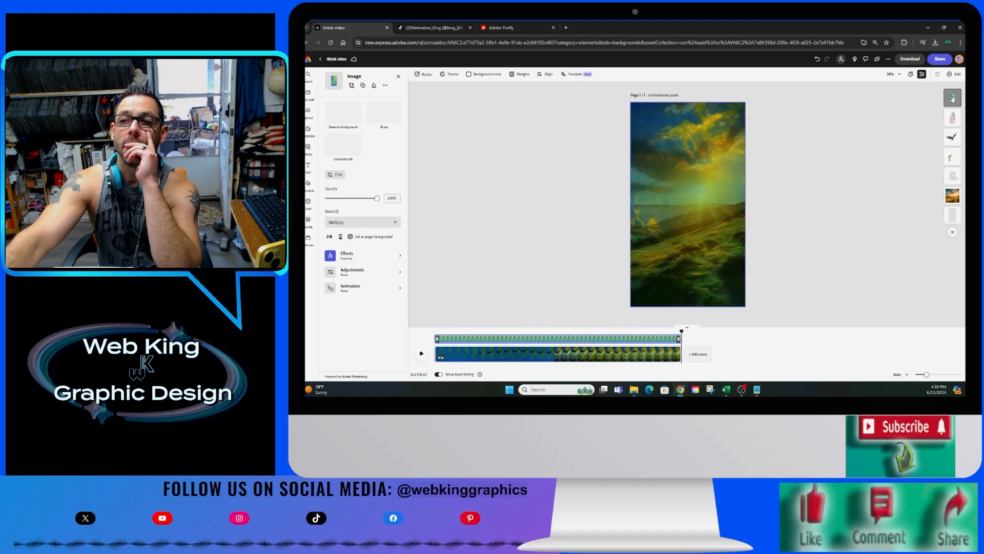
{"action": "left_click", "coordinate": [952, 217]}
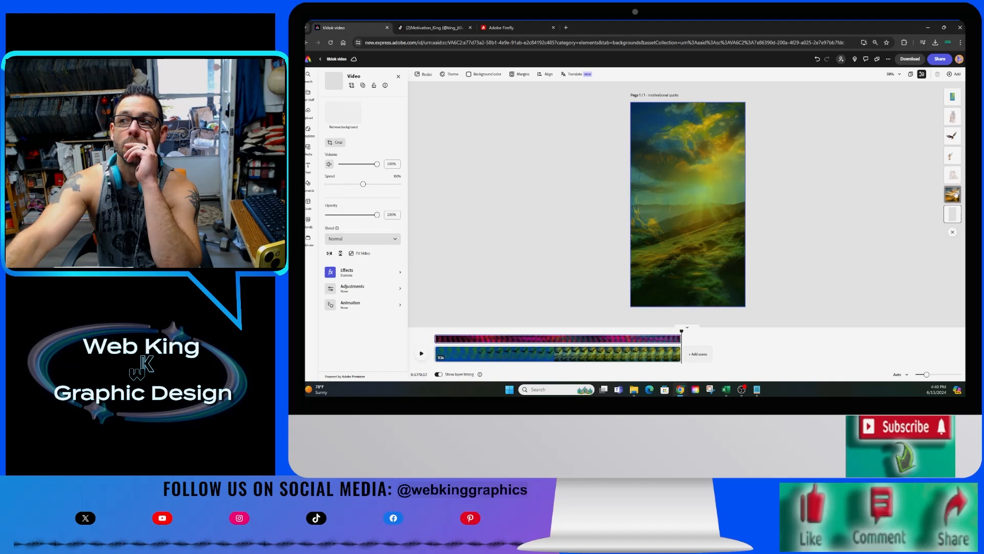
{"action": "left_click", "coordinate": [952, 194]}
{"action": "left_click", "coordinate": [379, 222]}
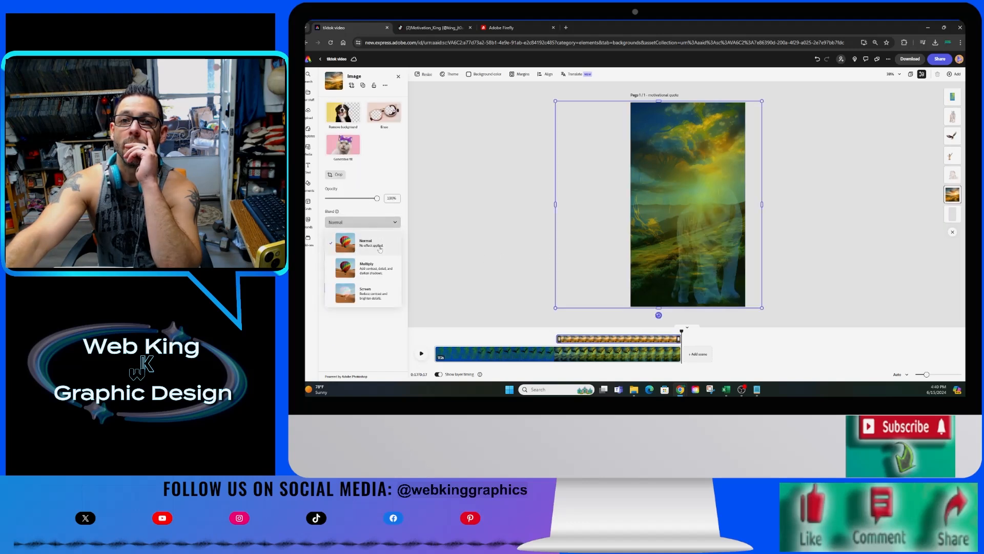
{"action": "left_click", "coordinate": [377, 291]}
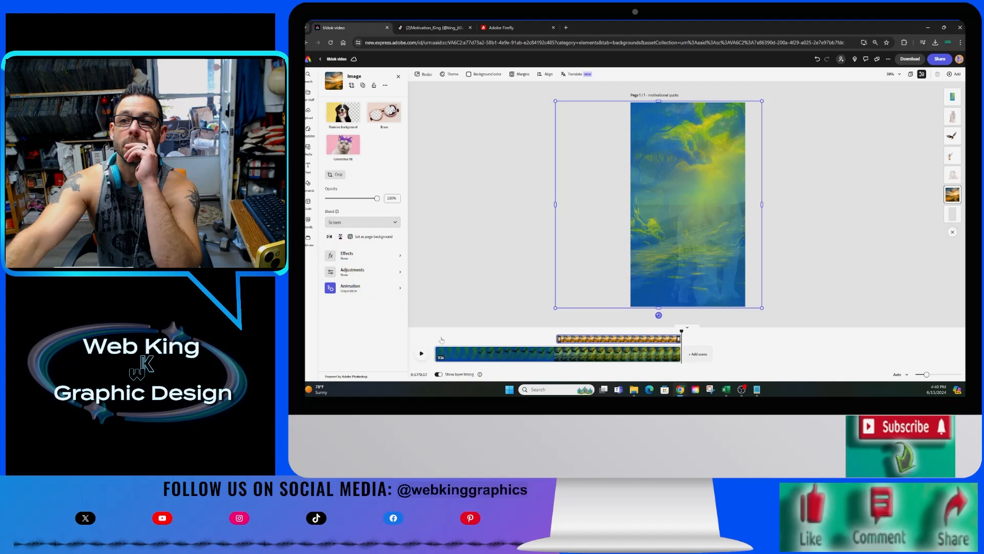
{"action": "left_click", "coordinate": [462, 332]}
{"action": "left_click", "coordinate": [420, 354]}
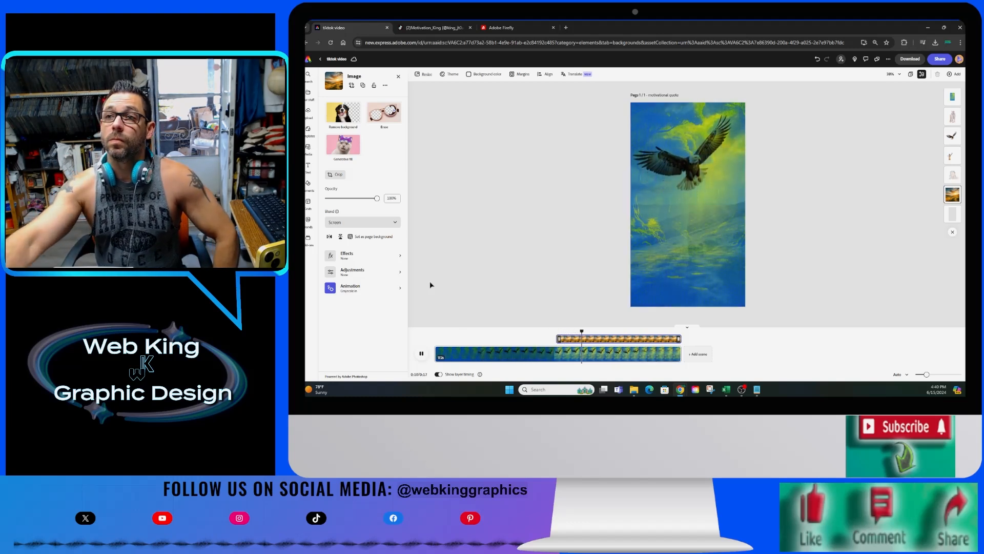
{"action": "left_click", "coordinate": [519, 333]}
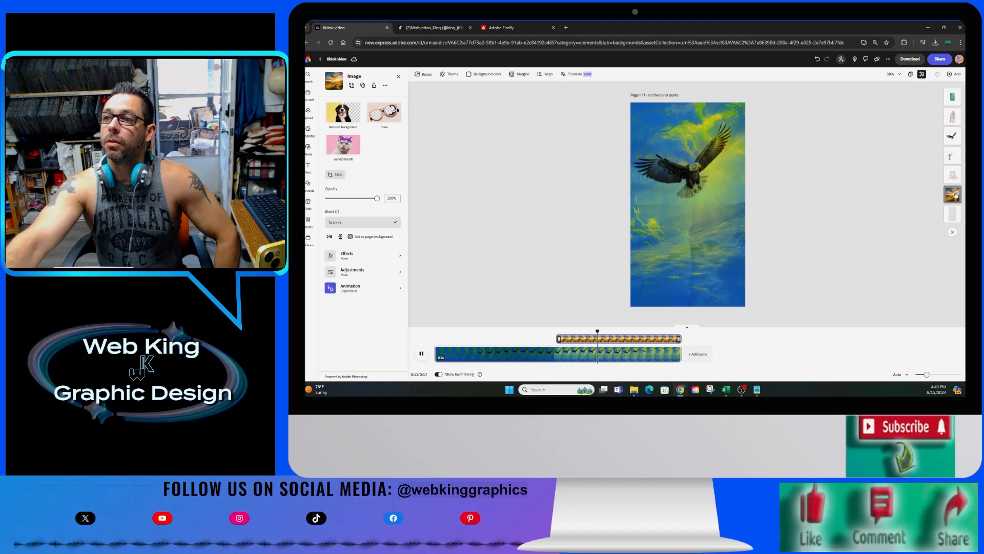
Apply the Fade in-animation to the sunset layer and play back the video.
{"action": "left_click", "coordinate": [361, 287]}
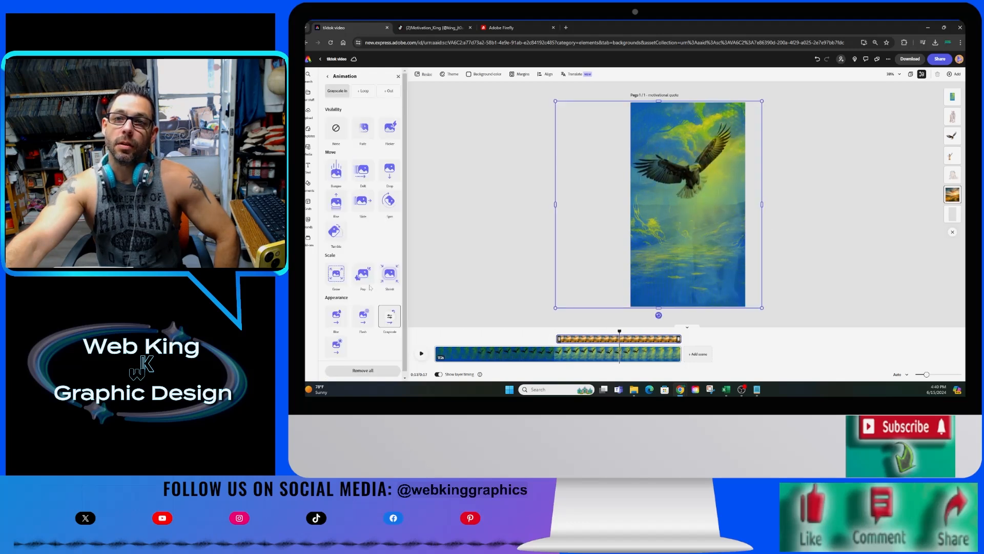
{"action": "left_click", "coordinate": [362, 126]}
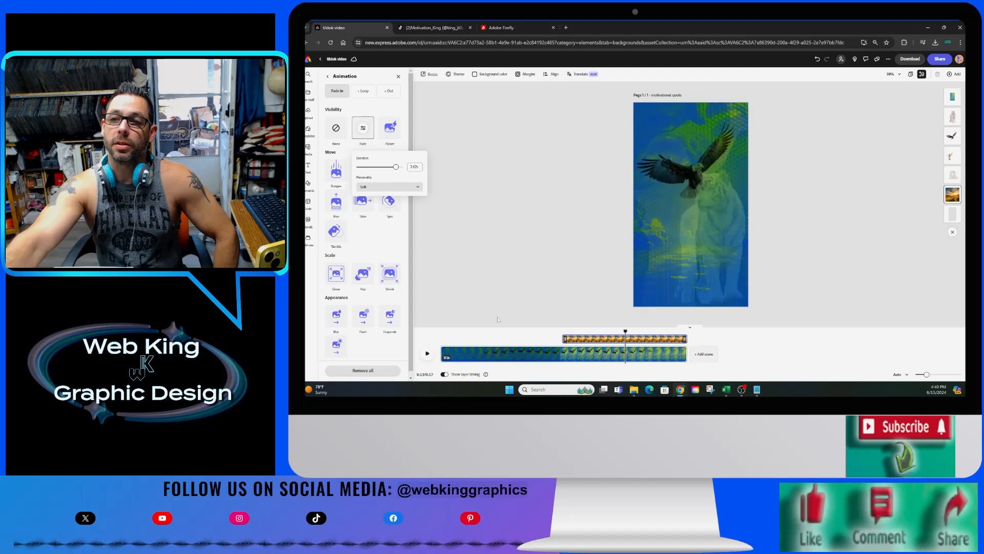
{"action": "left_click", "coordinate": [524, 333]}
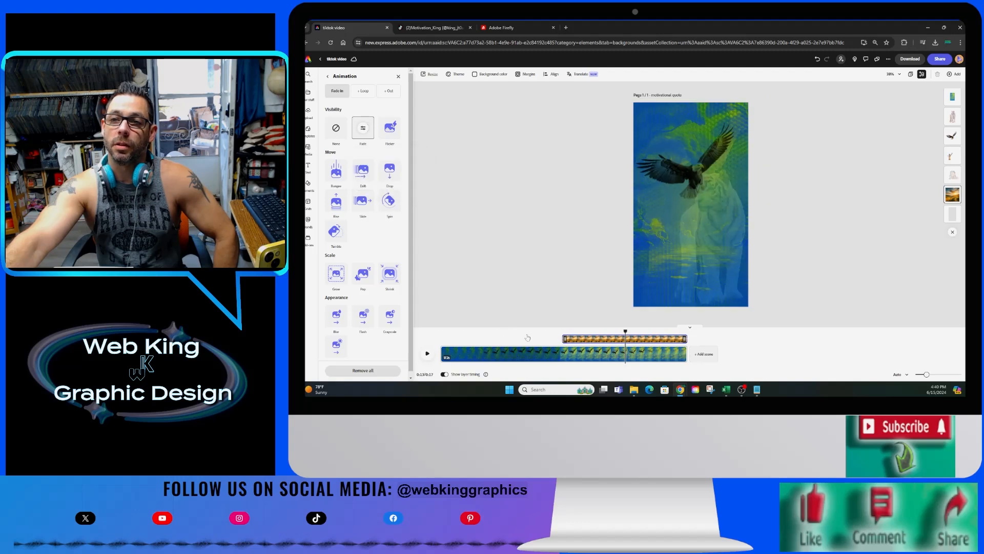
{"action": "left_click", "coordinate": [426, 354]}
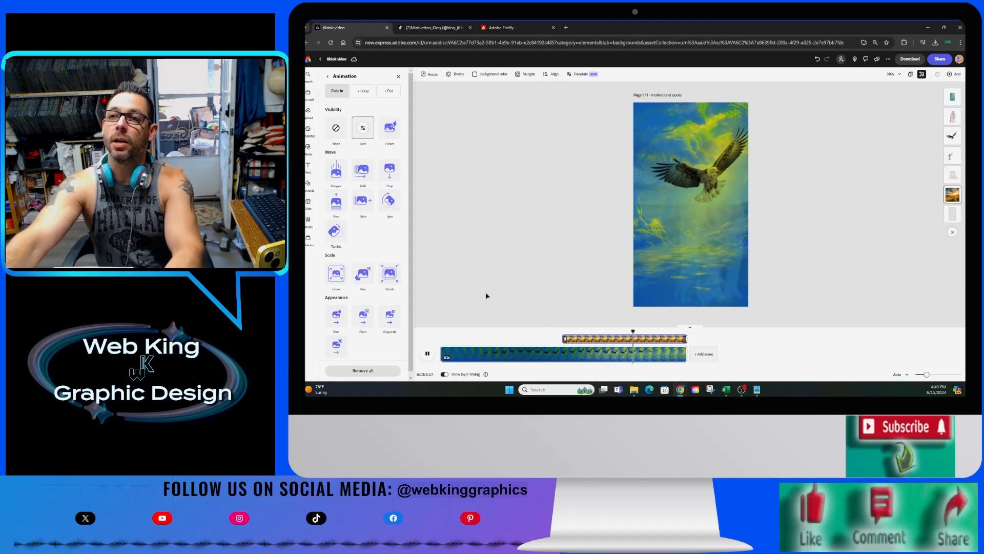
Set the eagle layer's blend mode to Screen.
{"action": "left_click", "coordinate": [951, 135]}
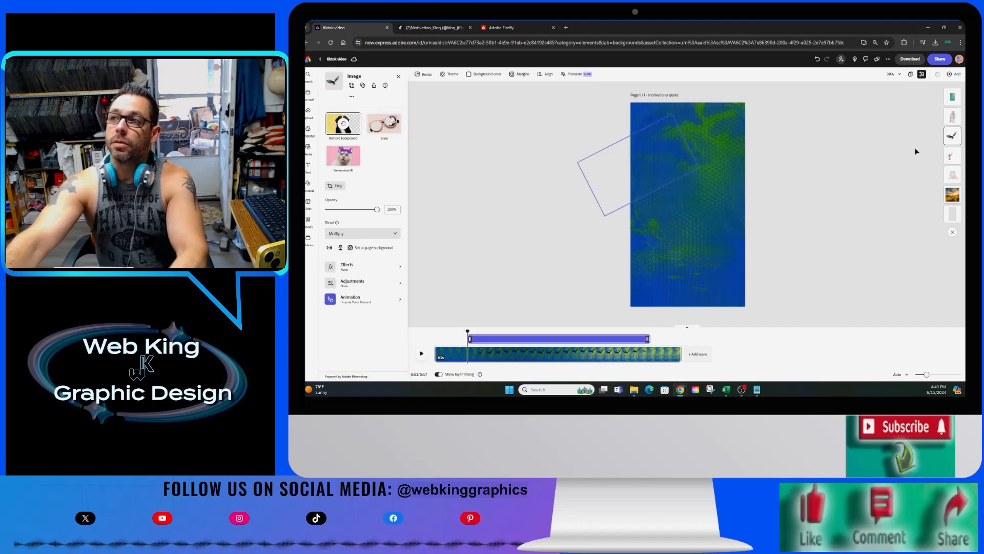
{"action": "left_click", "coordinate": [378, 235]}
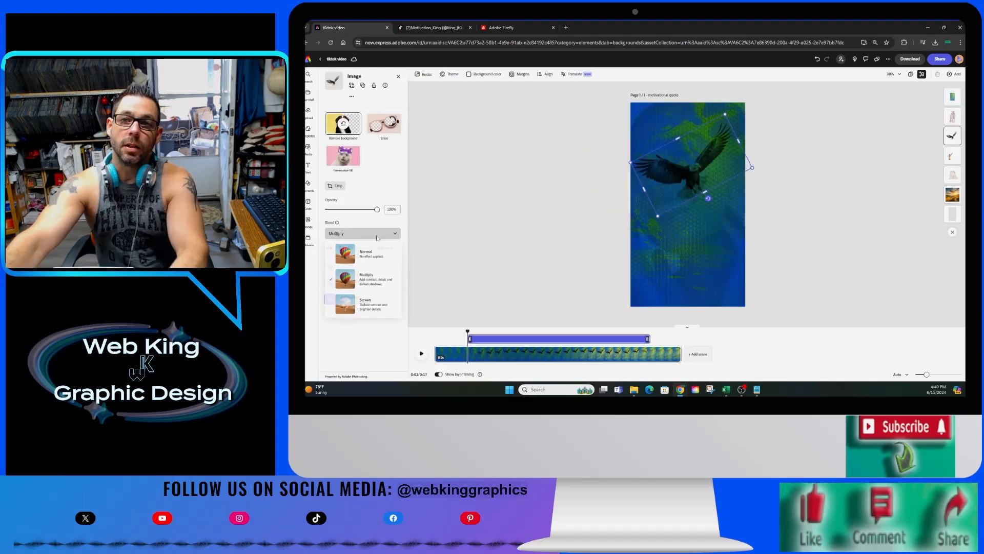
{"action": "left_click", "coordinate": [371, 304]}
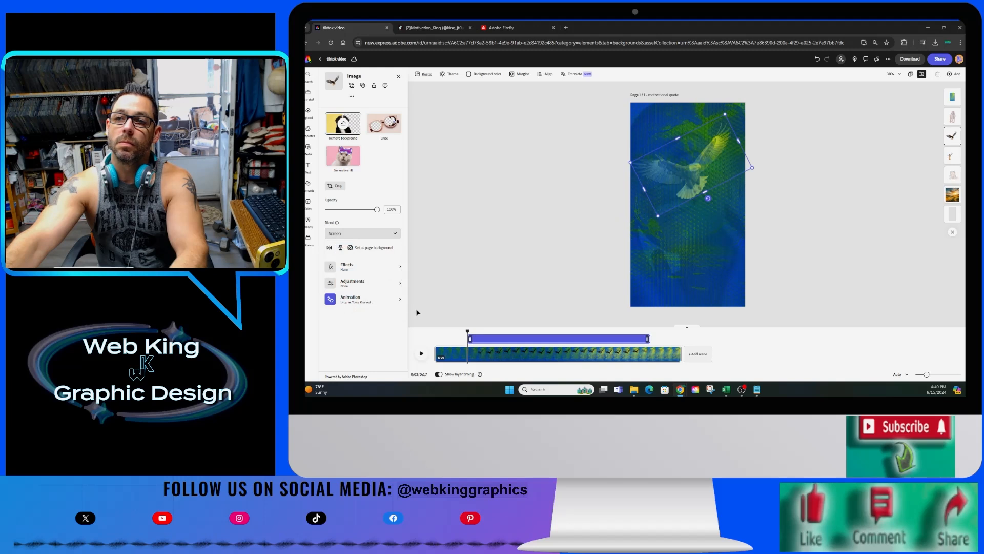
Set the topmost scenery image layer's blend mode to Normal, lower its opacity to 79% and play back the video.
{"action": "left_click", "coordinate": [952, 98]}
{"action": "left_click", "coordinate": [366, 224]}
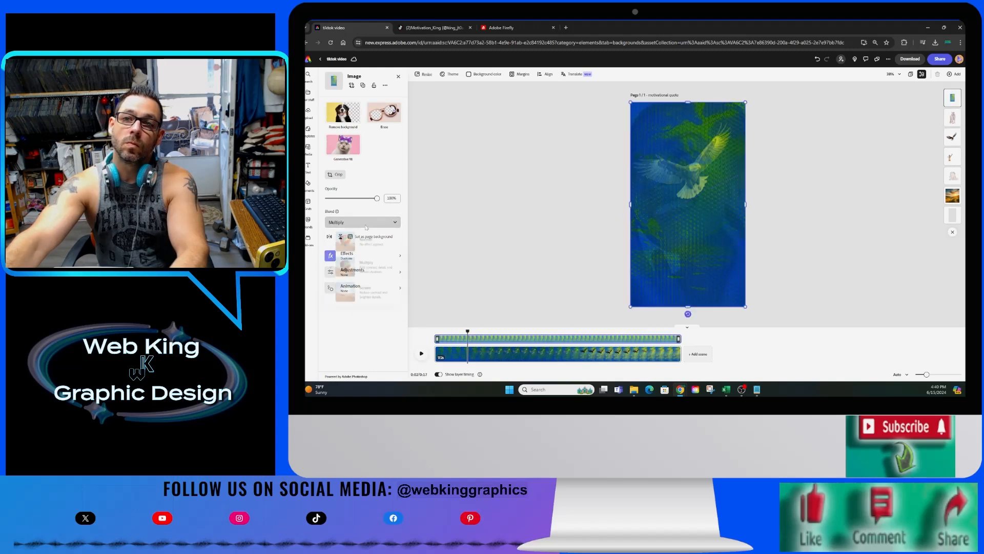
{"action": "left_click", "coordinate": [372, 296]}
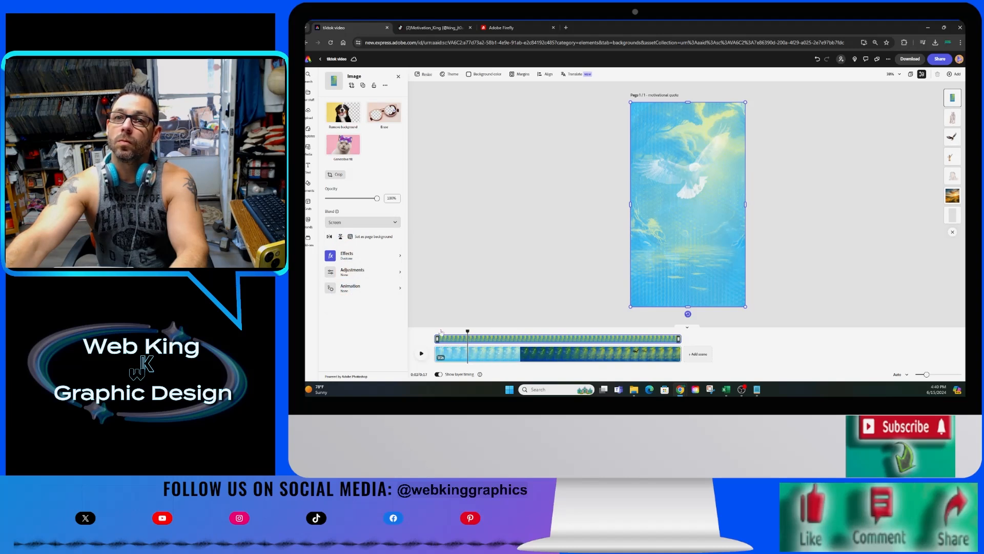
{"action": "left_click", "coordinate": [379, 221]}
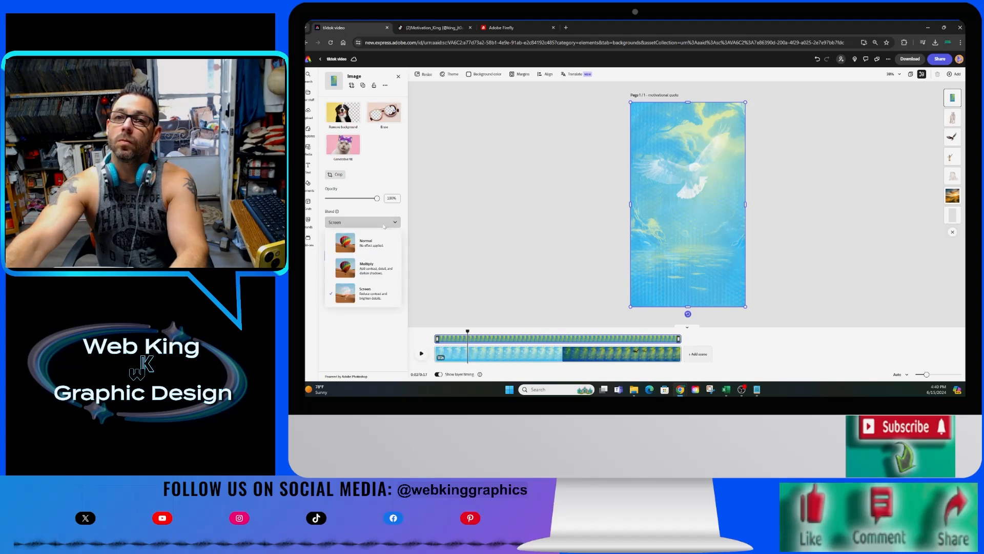
{"action": "left_click", "coordinate": [382, 253]}
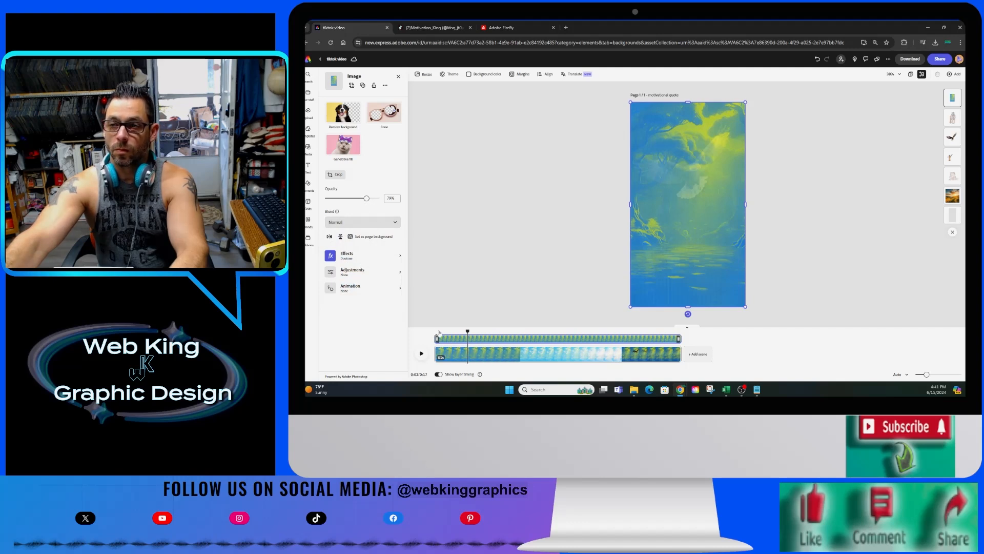
{"action": "left_click", "coordinate": [421, 353]}
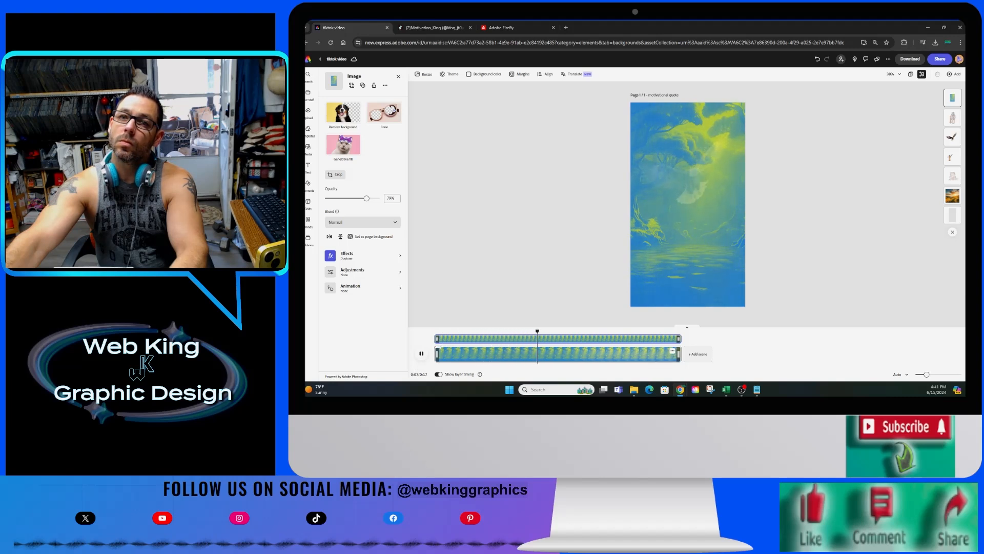
{"action": "left_click", "coordinate": [957, 101]}
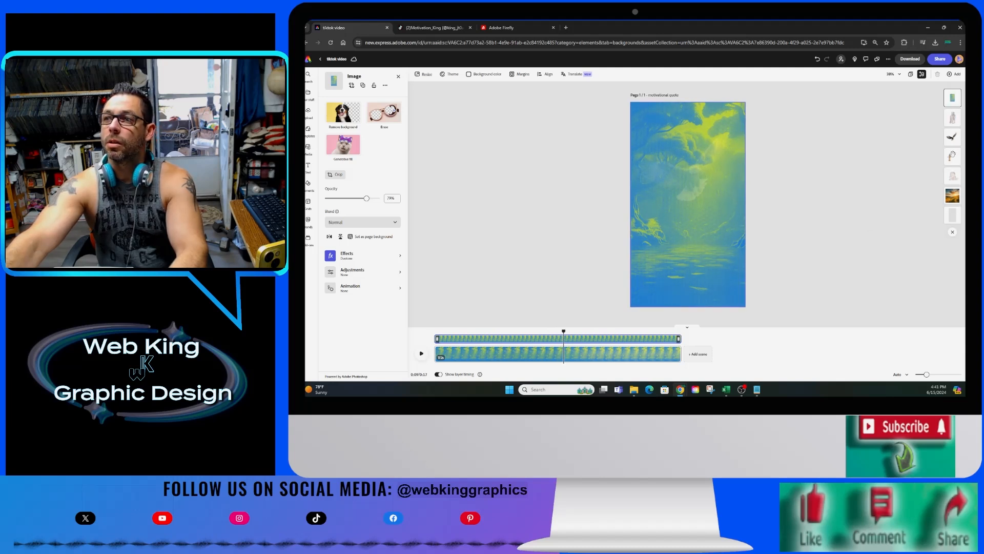
Duplicate the bottom pattern video layer, move the copy to the top of the layer stack and align it with the page.
{"action": "left_click", "coordinate": [952, 215]}
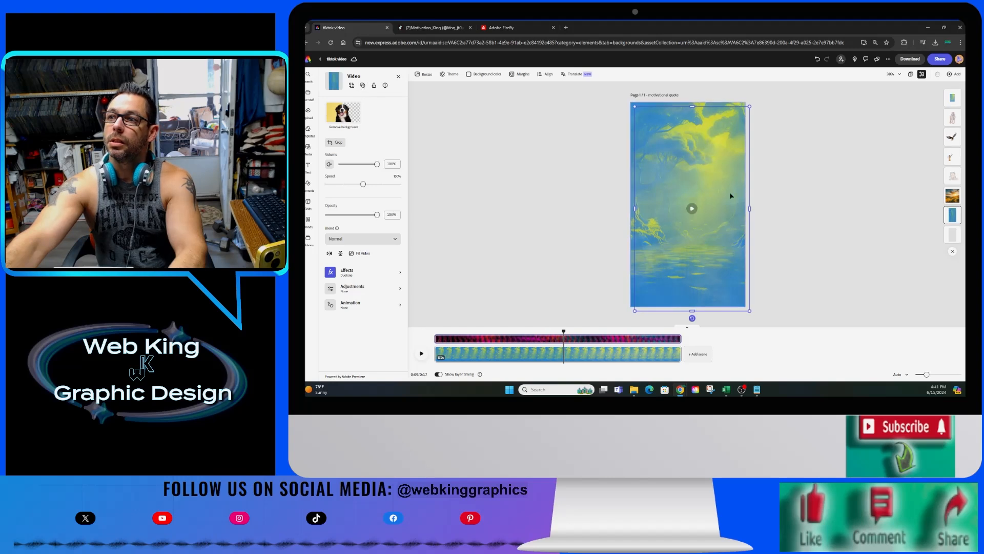
{"action": "left_click_drag", "start_coordinate": [952, 215], "coordinate": [953, 102]}
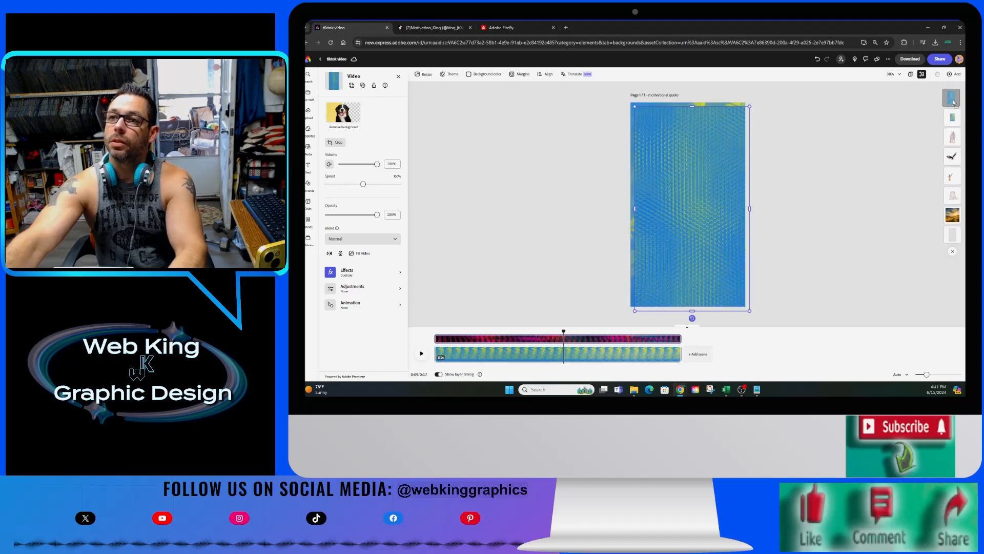
{"action": "left_click_drag", "start_coordinate": [691, 209], "coordinate": [713, 217]}
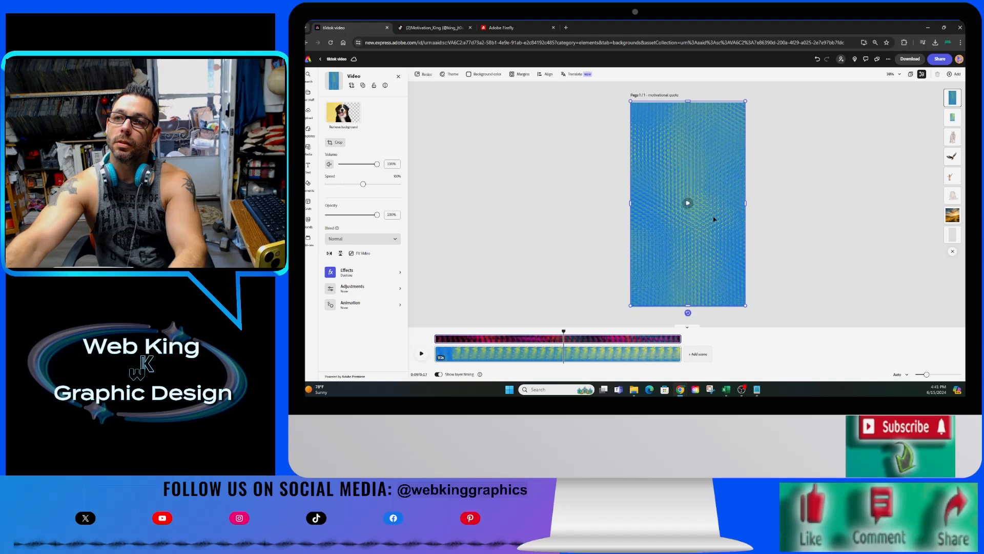
{"action": "left_click", "coordinate": [779, 273]}
{"action": "left_click", "coordinate": [712, 272]}
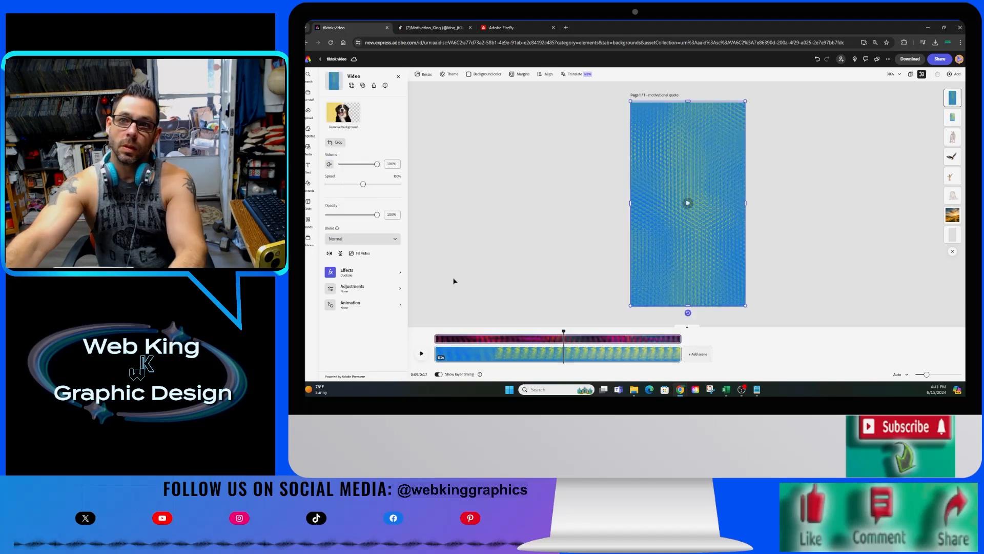
Try the Screen blend mode on the top pattern video copy and return it to Normal.
{"action": "left_click", "coordinate": [366, 238]}
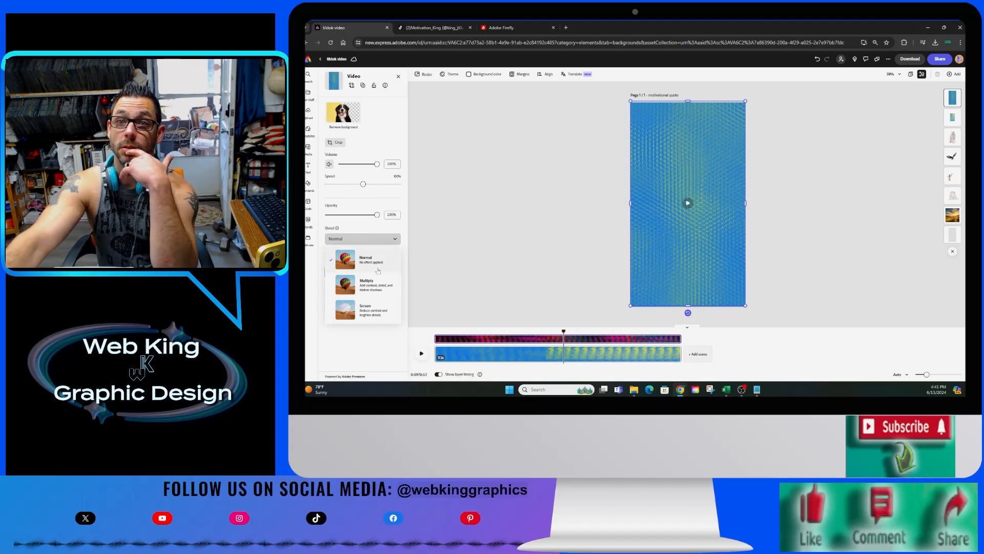
{"action": "left_click", "coordinate": [374, 309]}
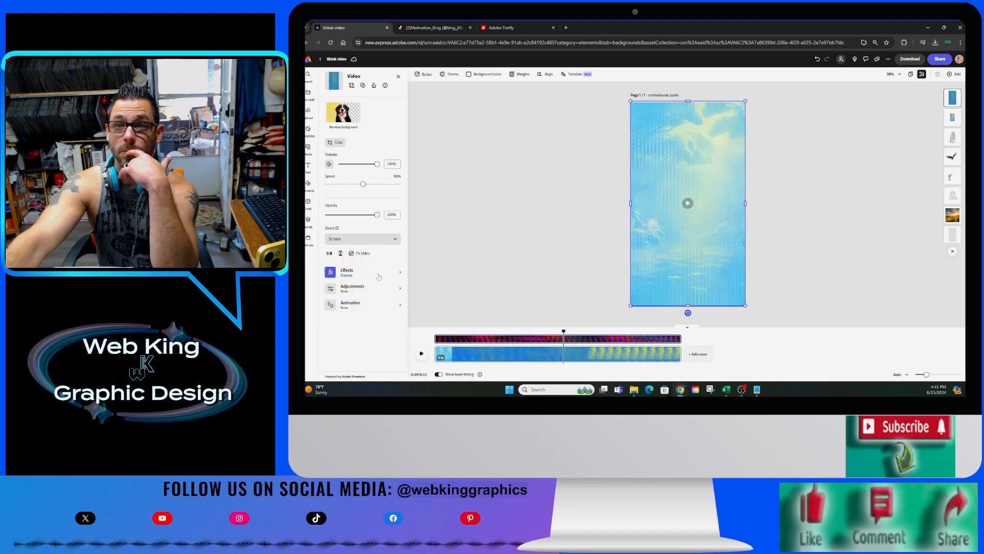
{"action": "left_click", "coordinate": [383, 238]}
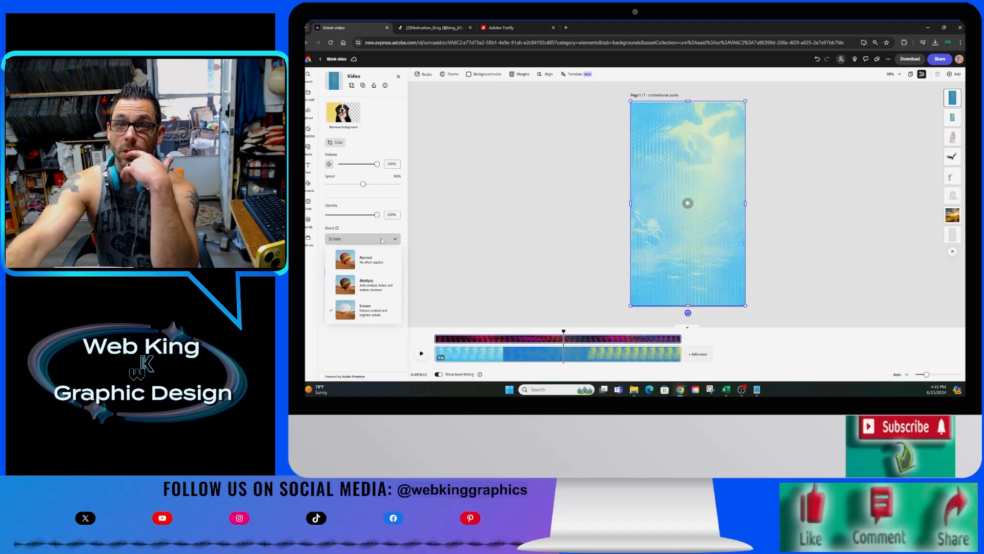
{"action": "left_click", "coordinate": [380, 264]}
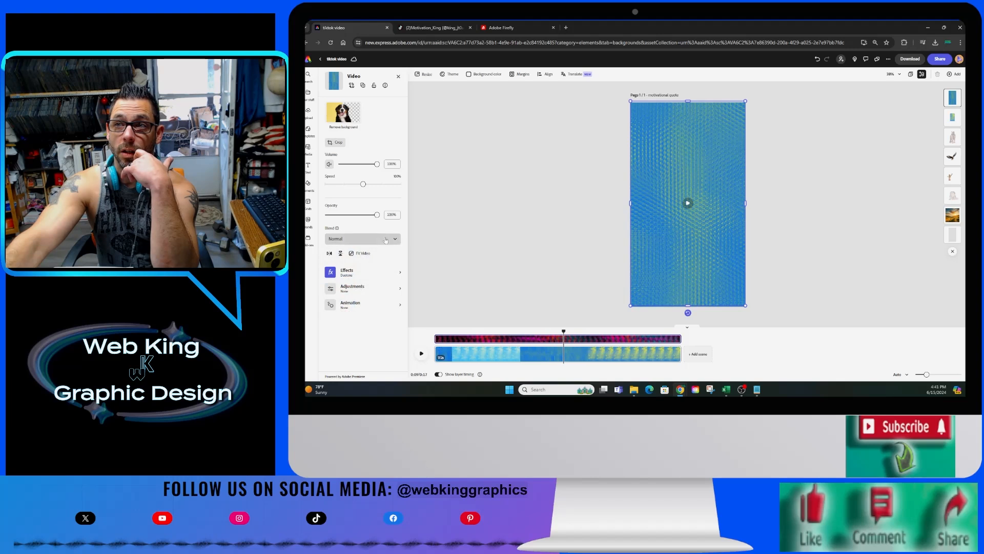
Try the Multiply blend mode at roughly two-thirds opacity on the top pattern video and preview it from the start.
{"action": "left_click", "coordinate": [385, 240]}
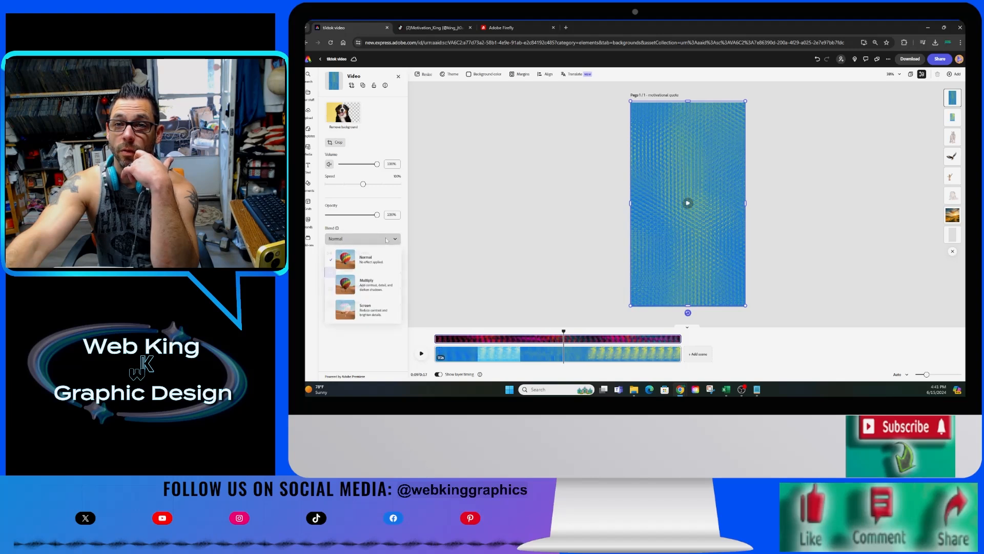
{"action": "left_click", "coordinate": [379, 285]}
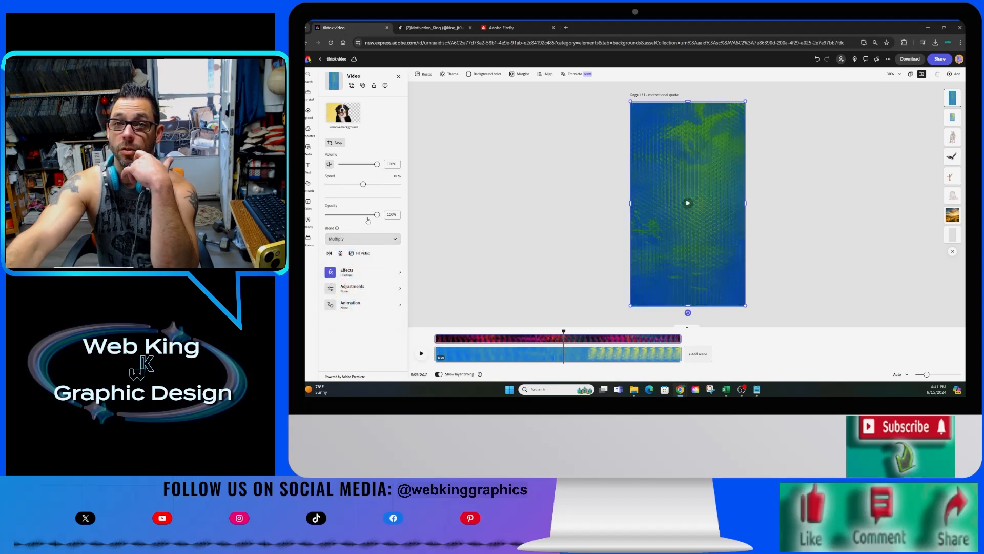
{"action": "left_click_drag", "start_coordinate": [368, 216], "coordinate": [362, 216]}
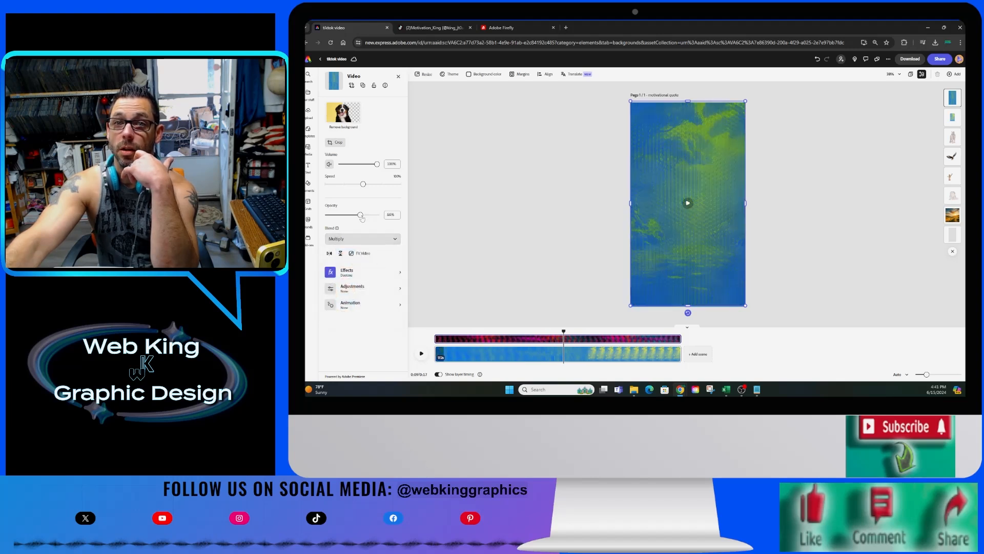
{"action": "left_click", "coordinate": [433, 332]}
{"action": "left_click", "coordinate": [421, 353]}
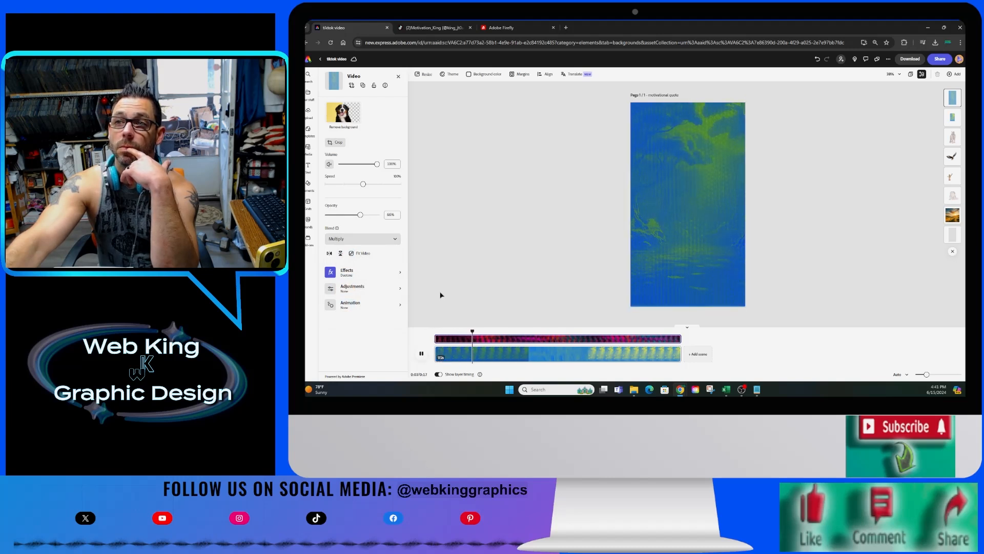
Speed up the top pattern video layer to 150% and play back the result.
{"action": "left_click", "coordinate": [949, 98]}
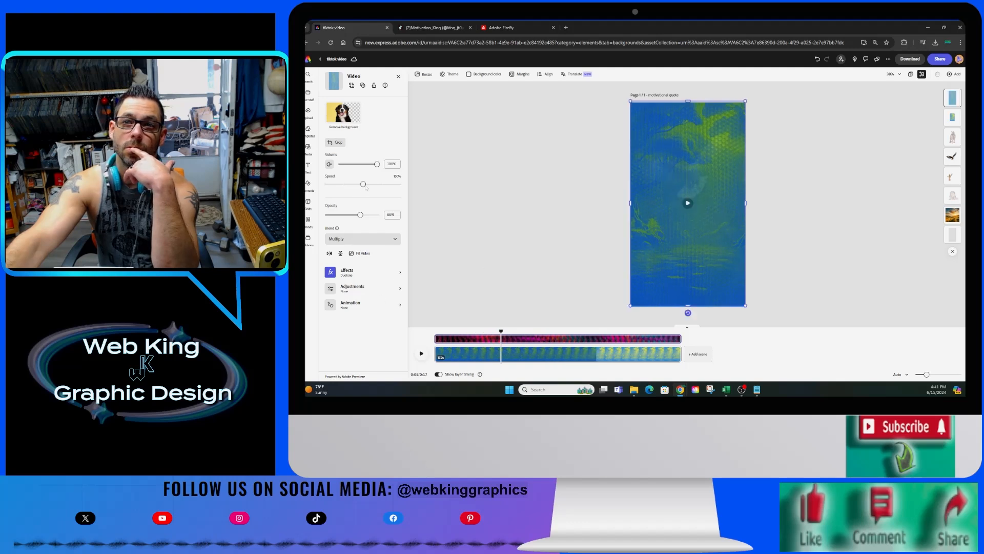
{"action": "left_click_drag", "start_coordinate": [363, 185], "coordinate": [380, 185]}
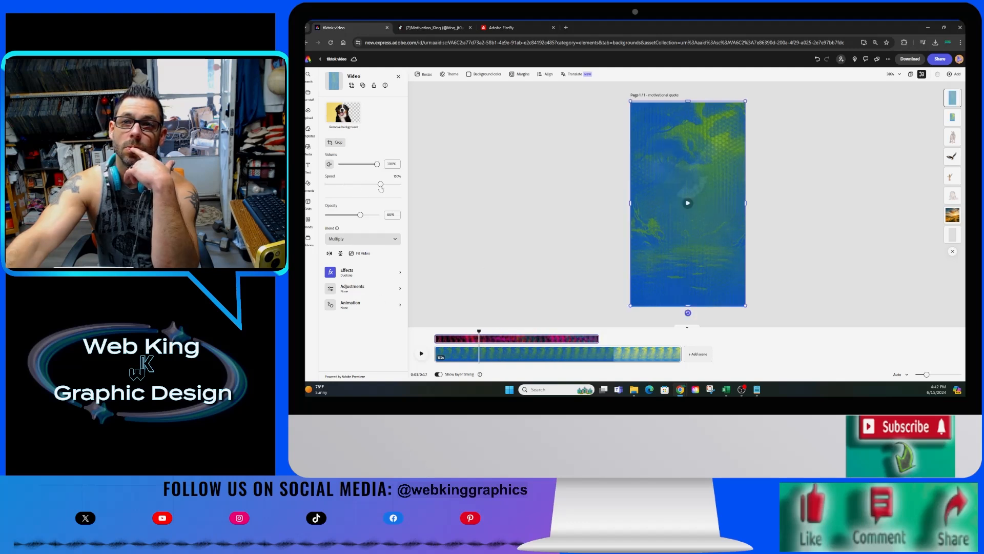
{"action": "left_click", "coordinate": [421, 353]}
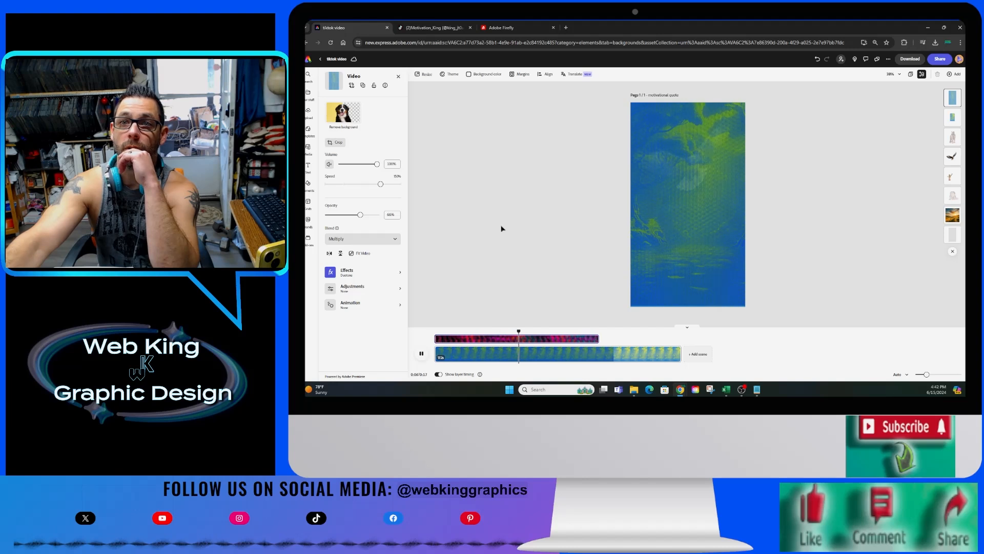
Set the top pattern video to about 85% opacity with the Screen blend mode and play it back from the start.
{"action": "left_click", "coordinate": [365, 214]}
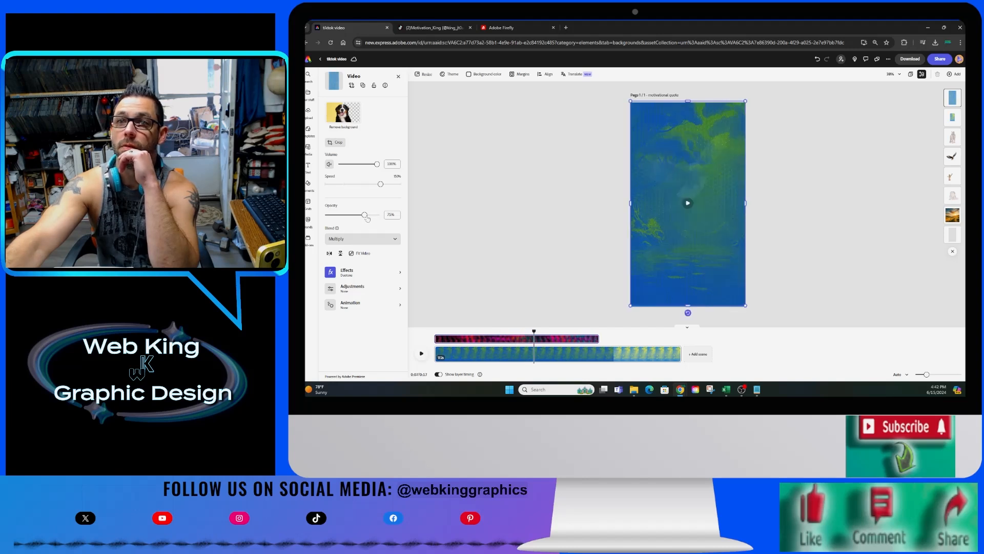
{"action": "left_click_drag", "start_coordinate": [372, 217], "coordinate": [368, 216]}
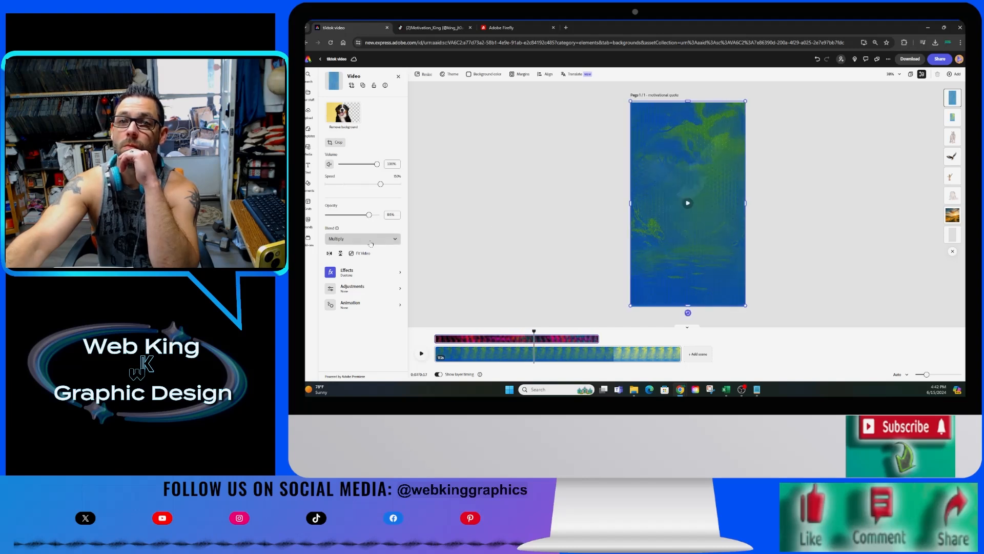
{"action": "left_click", "coordinate": [362, 238]}
{"action": "left_click", "coordinate": [373, 311]}
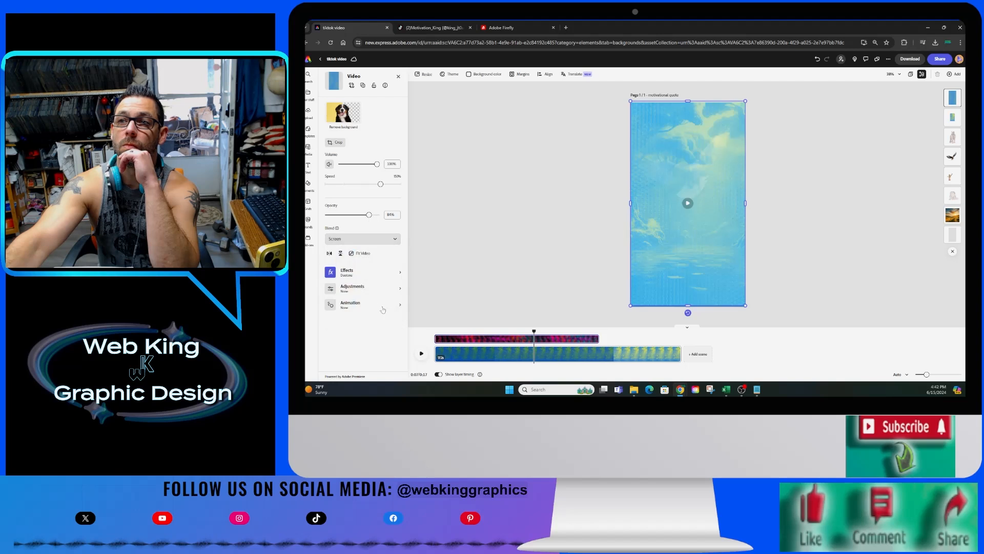
{"action": "left_click", "coordinate": [435, 332]}
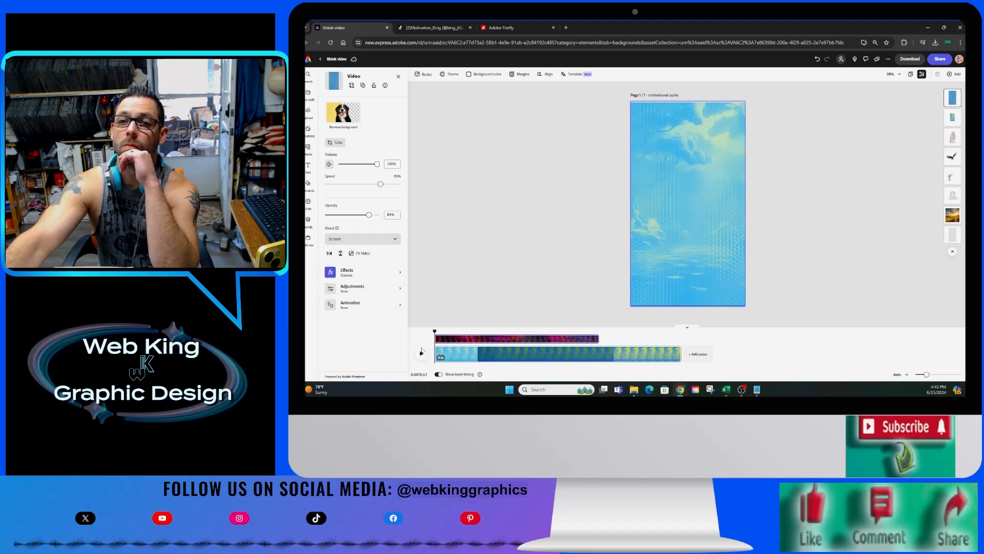
{"action": "left_click", "coordinate": [422, 353]}
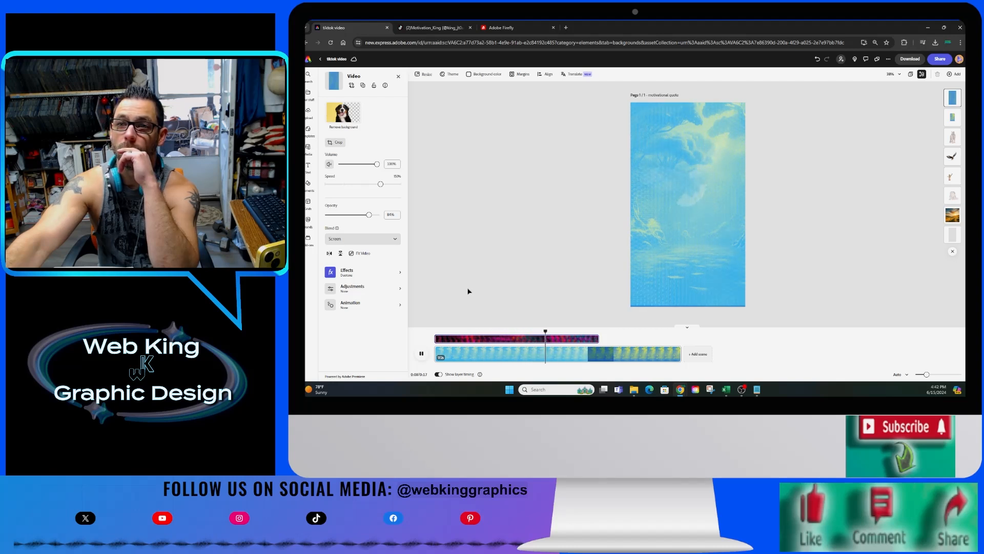
Try the purple and red duotones on the top pattern video, apply the green duotone effect and play back the video.
{"action": "left_click", "coordinate": [376, 275]}
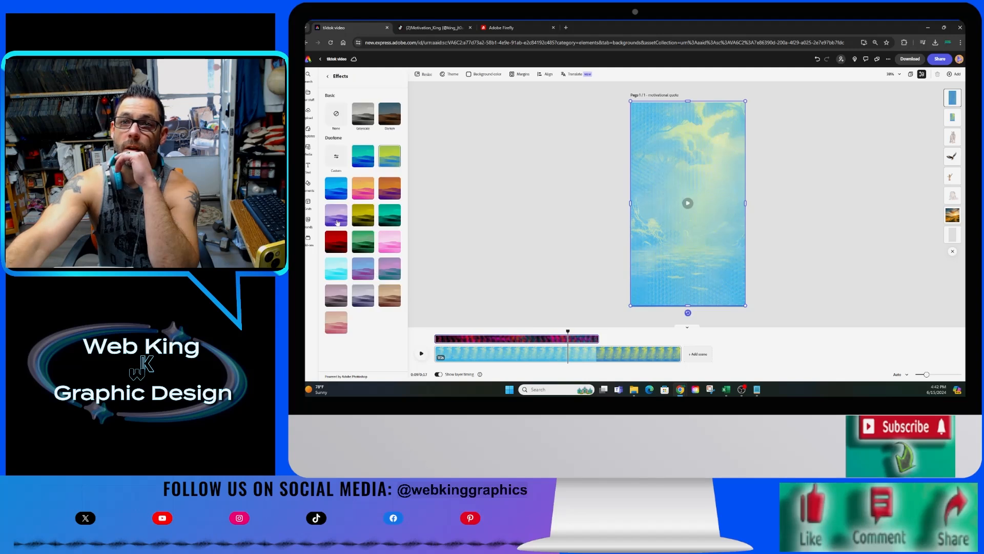
{"action": "left_click", "coordinate": [337, 220]}
{"action": "left_click", "coordinate": [337, 245]}
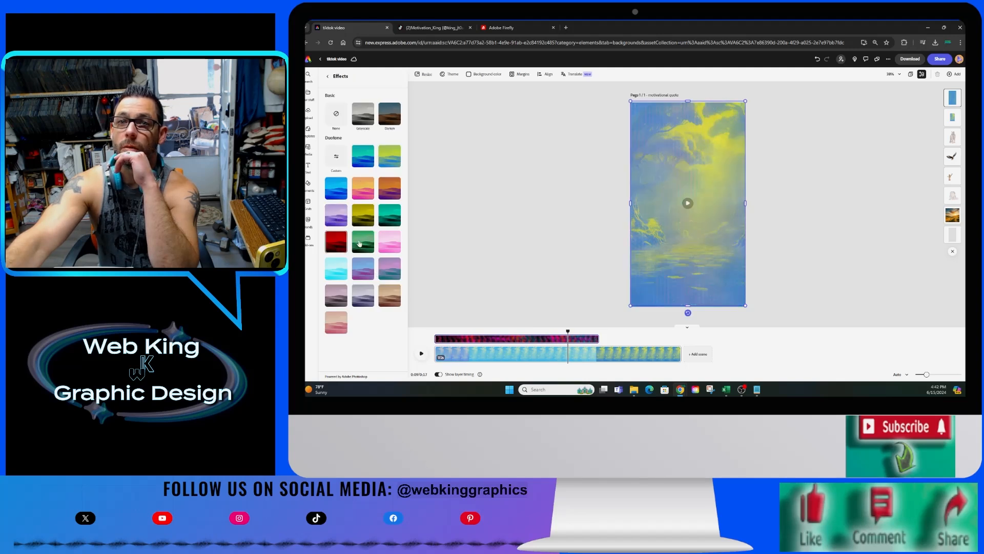
{"action": "left_click", "coordinate": [362, 245]}
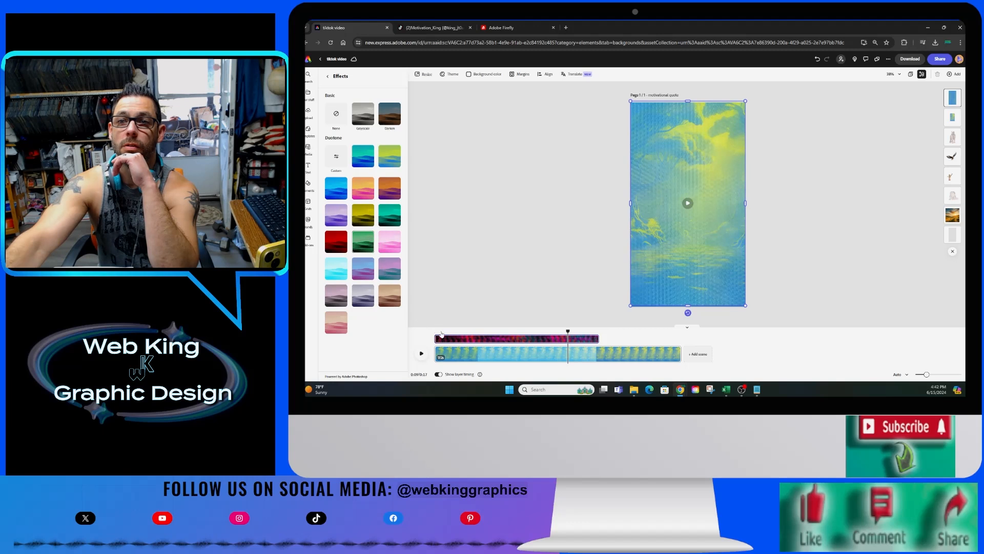
{"action": "left_click", "coordinate": [420, 353]}
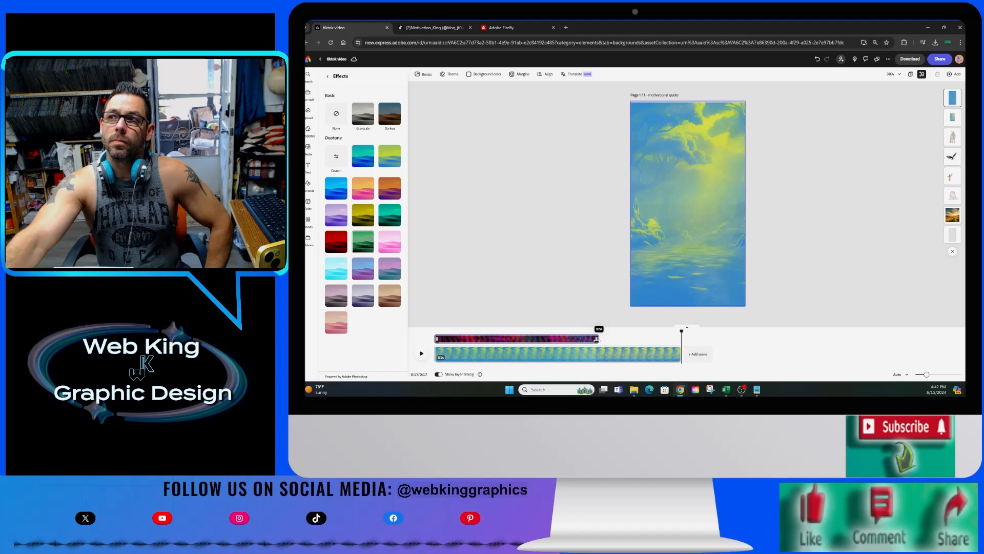
Try to extend the top pattern video's clip to the end of the scene.
{"action": "left_click_drag", "start_coordinate": [597, 339], "coordinate": [596, 340]}
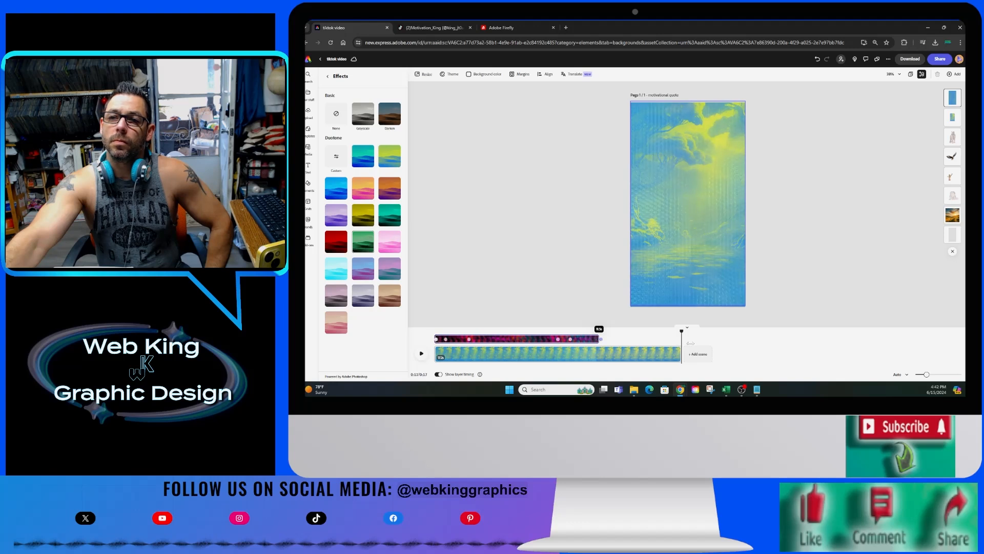
{"action": "left_click_drag", "start_coordinate": [691, 343], "coordinate": [690, 343]}
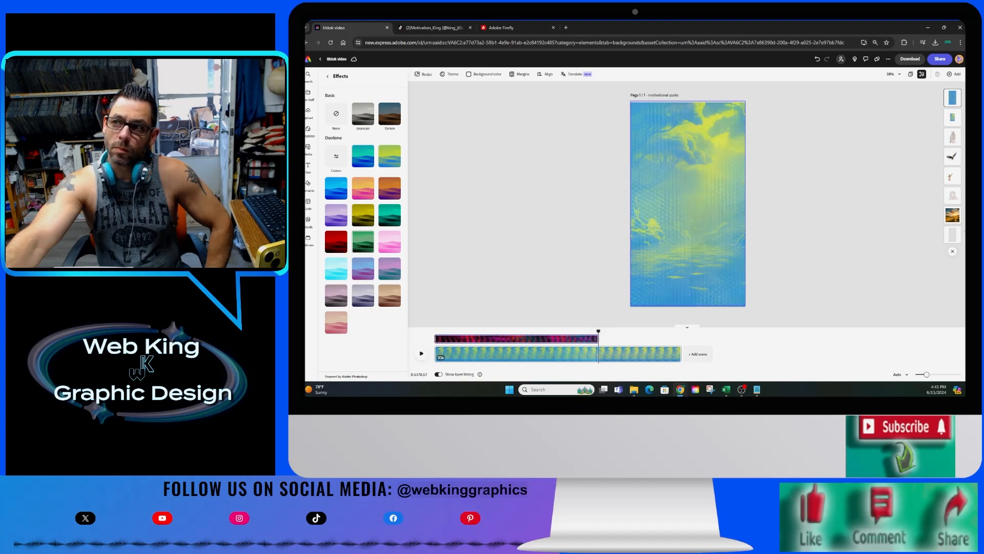
Compare the settings and clip lengths of the bottom pattern video layer and its copy at the top.
{"action": "left_click", "coordinate": [955, 234]}
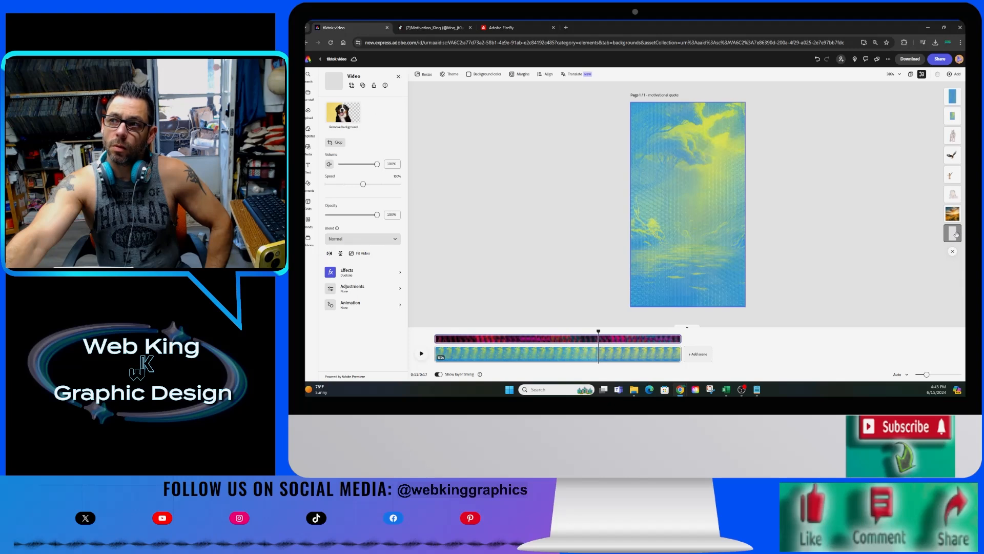
{"action": "left_click", "coordinate": [956, 94]}
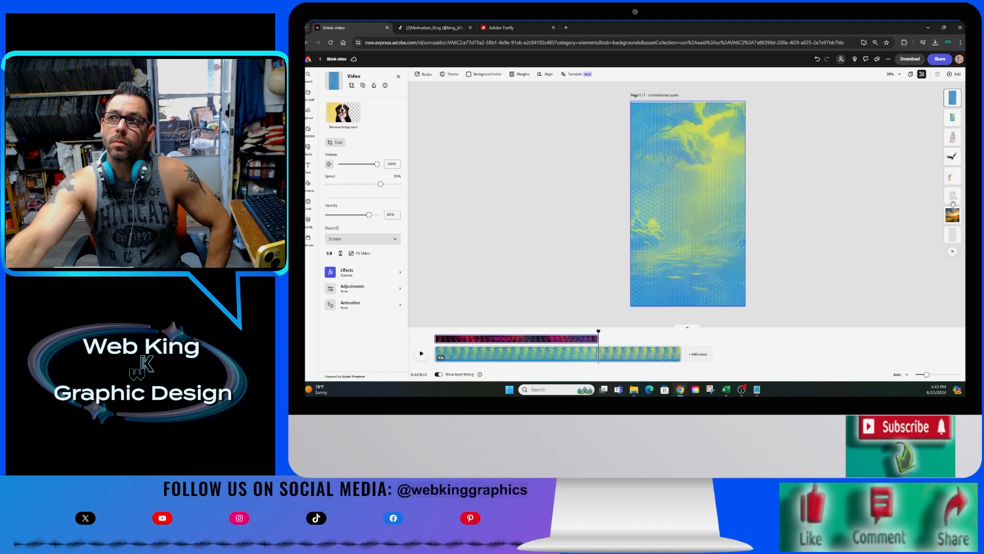
{"action": "left_click", "coordinate": [952, 234]}
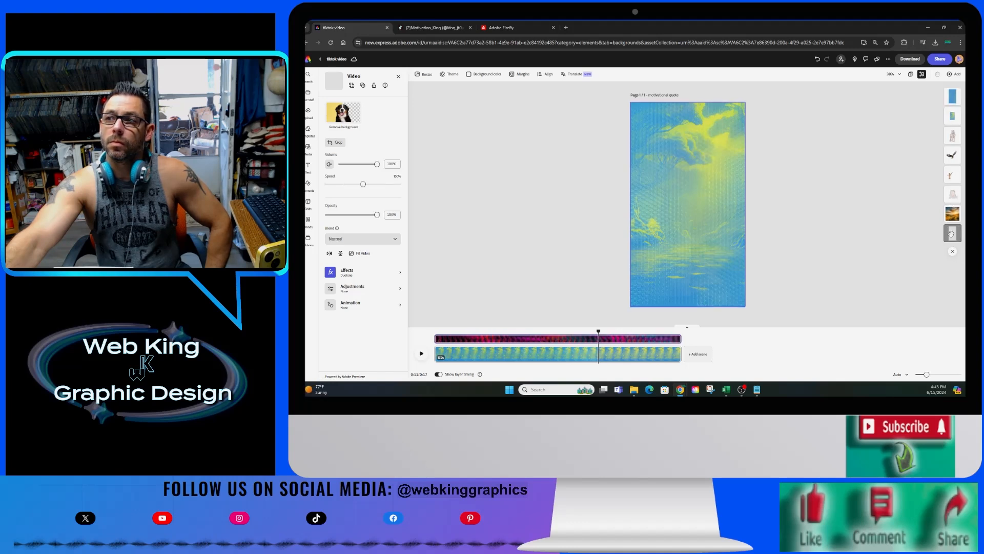
Raise the opacity of the Multiply-blended image just above the sunset layer to about 66% and play back the video.
{"action": "left_click", "coordinate": [952, 117]}
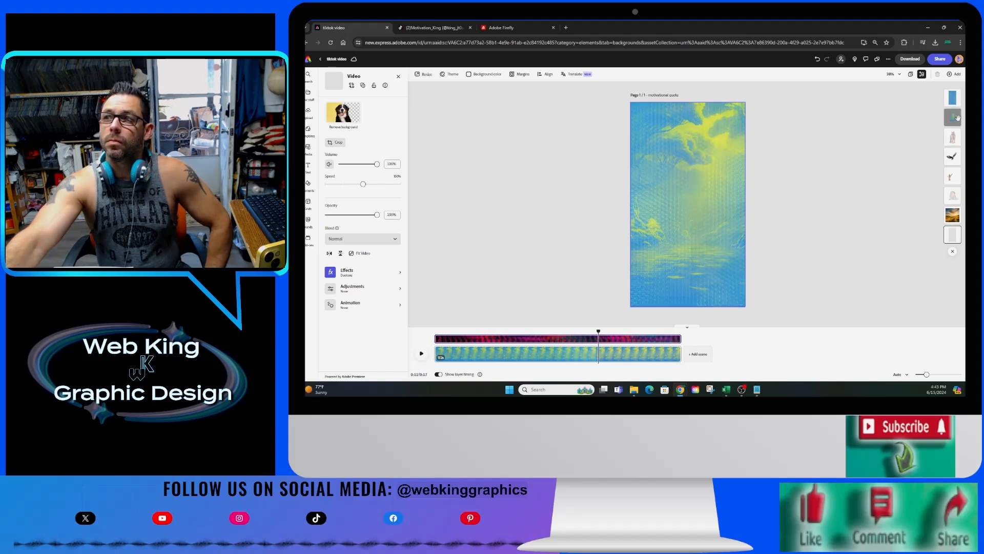
{"action": "left_click", "coordinate": [955, 98]}
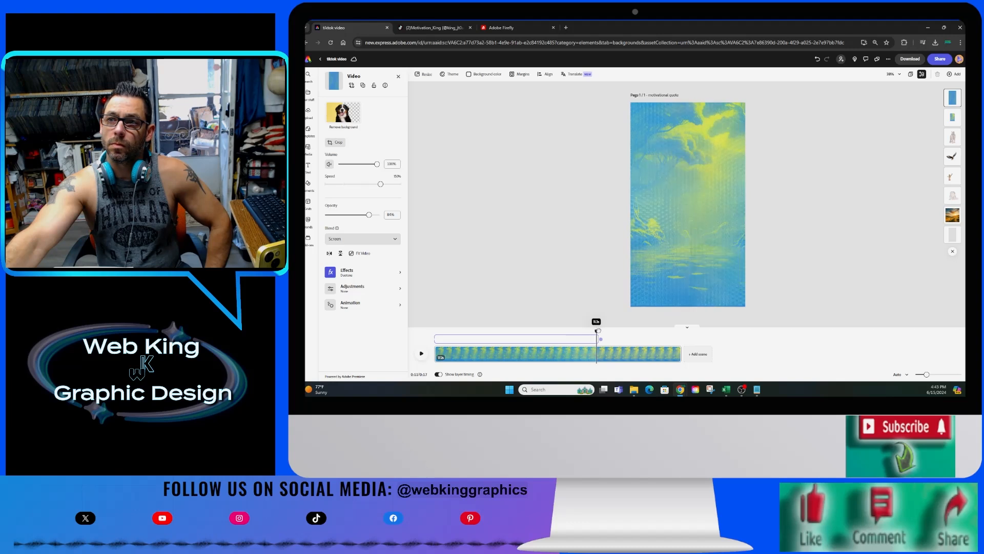
{"action": "left_click_drag", "start_coordinate": [595, 331], "coordinate": [447, 331]}
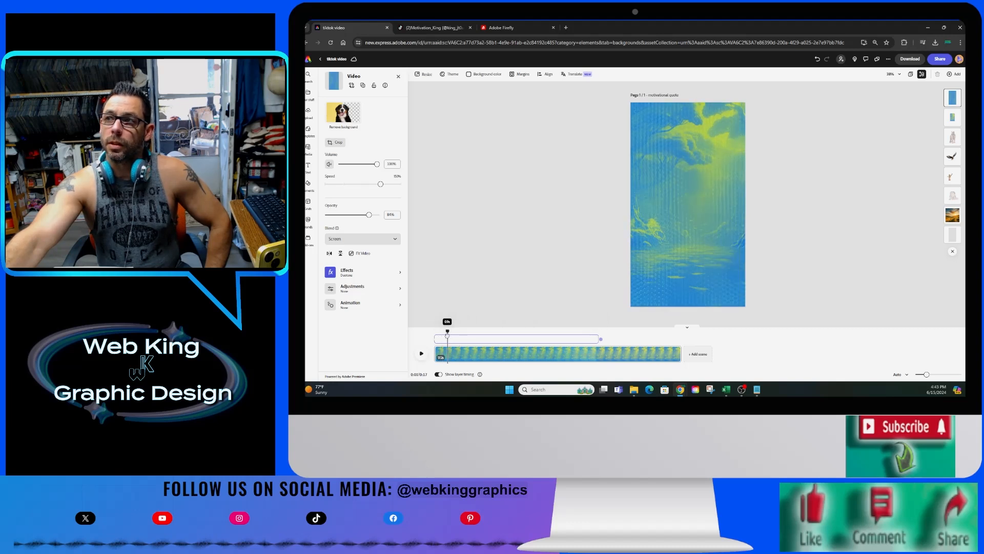
{"action": "left_click", "coordinate": [951, 198]}
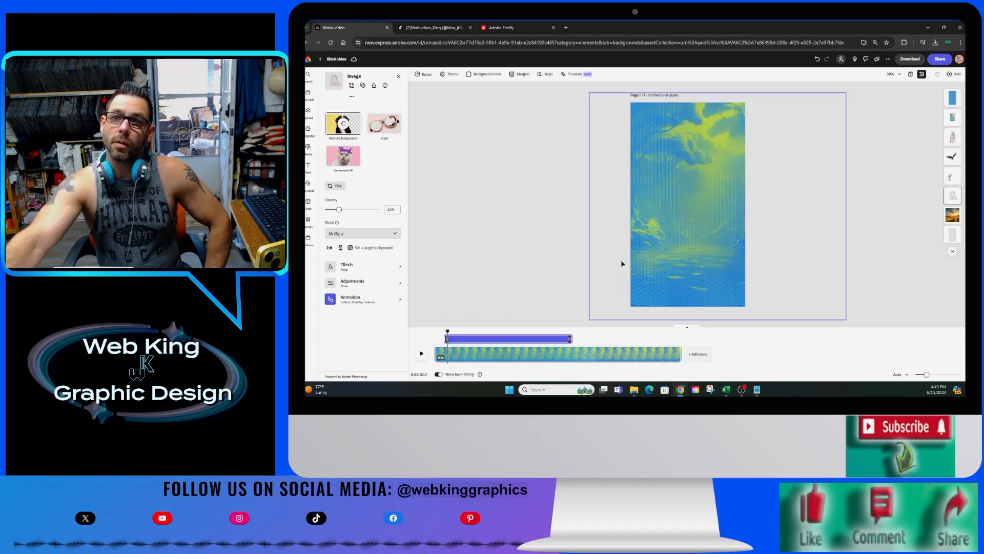
{"action": "left_click", "coordinate": [348, 211]}
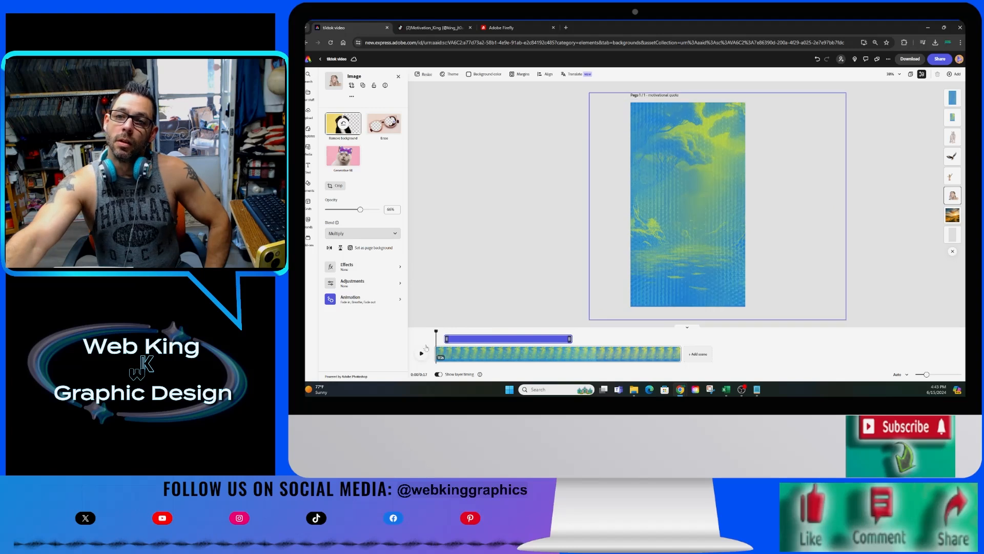
{"action": "key", "text": "space"}
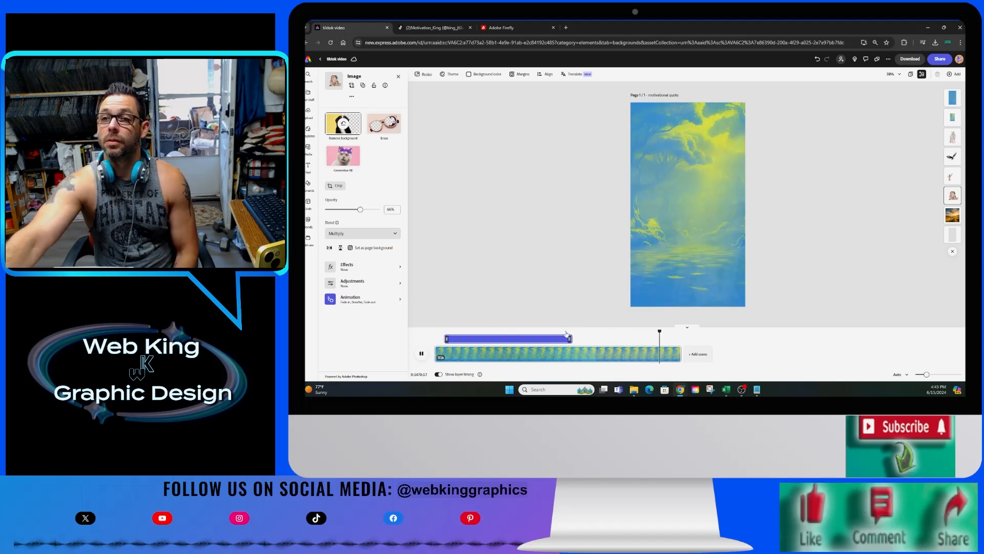
{"action": "left_click", "coordinate": [534, 331]}
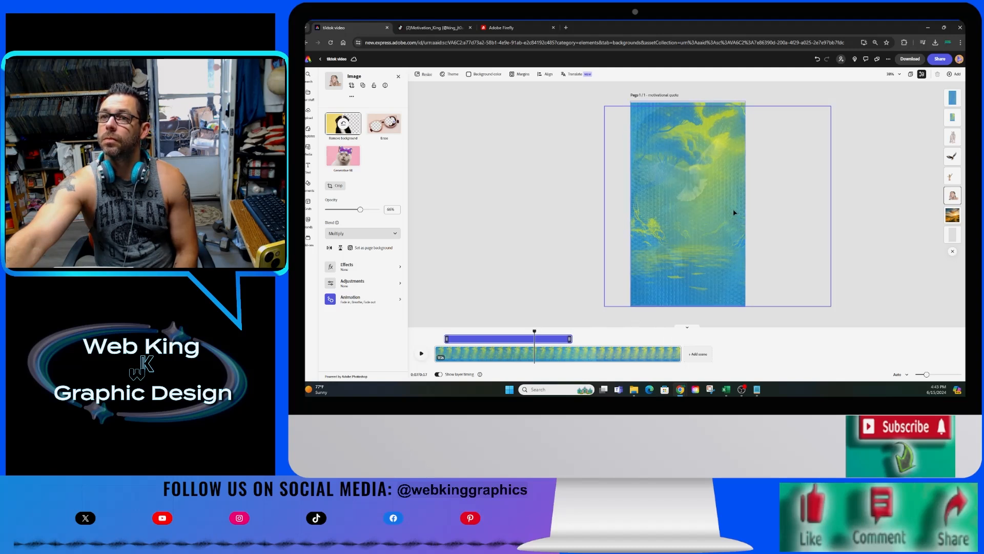
Duplicate the bottom pattern video, lower the copy's opacity to about 39% and align it over the page.
{"action": "left_click", "coordinate": [952, 97]}
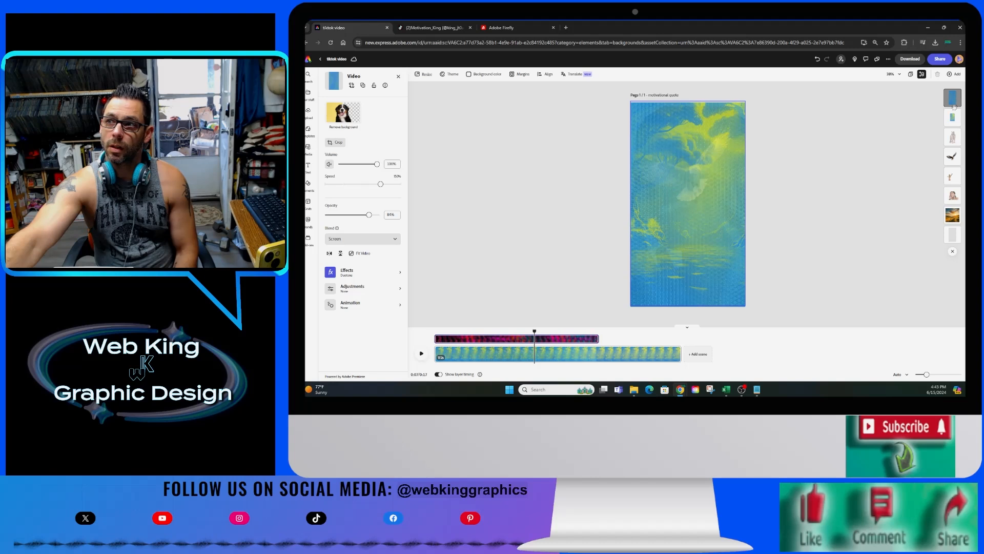
{"action": "left_click", "coordinate": [952, 235]}
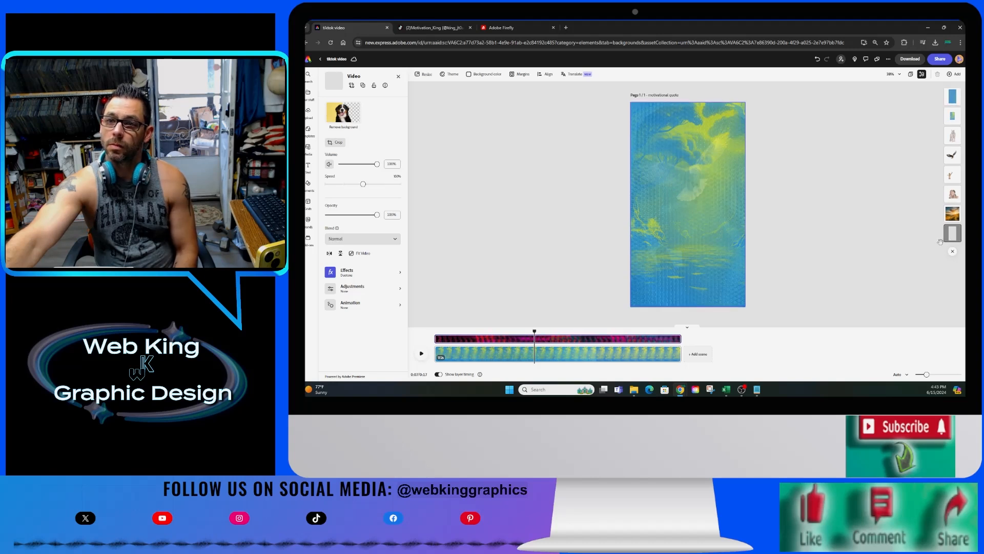
{"action": "left_click", "coordinate": [644, 339]}
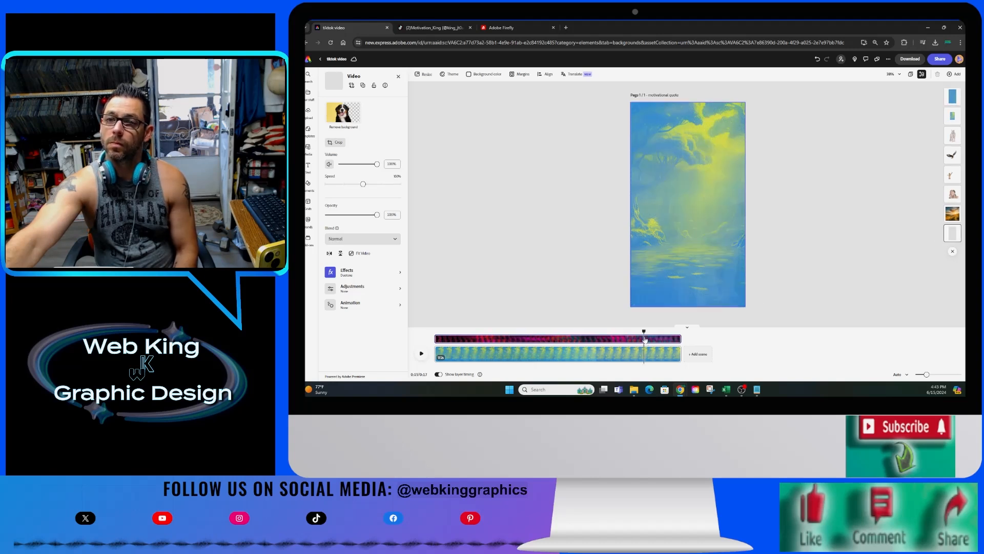
{"action": "left_click", "coordinate": [506, 332]}
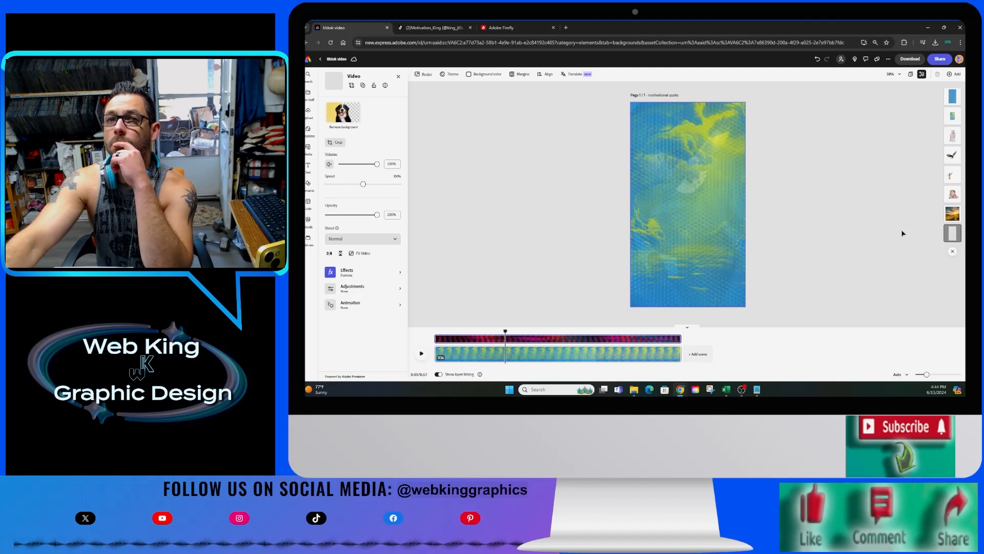
{"action": "left_click", "coordinate": [363, 85]}
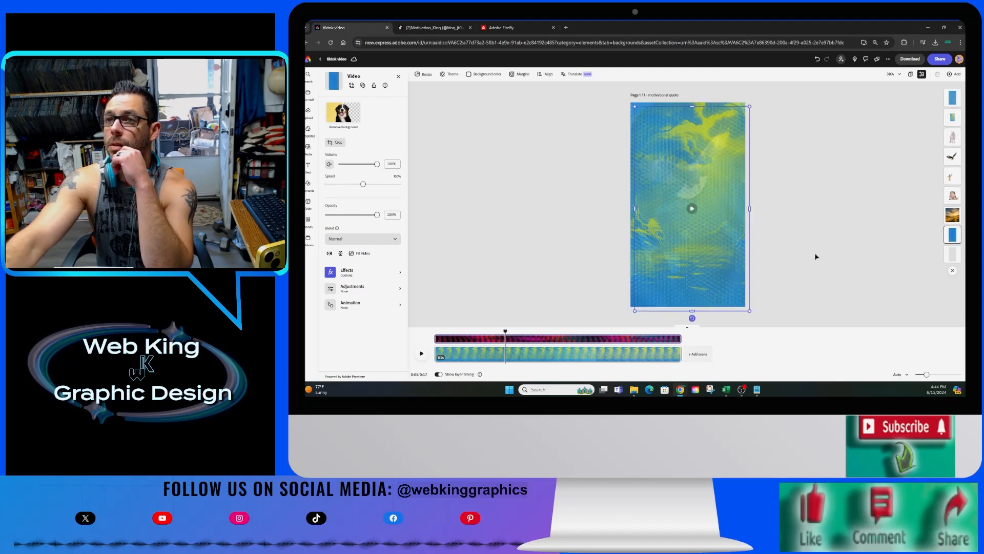
{"action": "left_click_drag", "start_coordinate": [727, 254], "coordinate": [721, 249]}
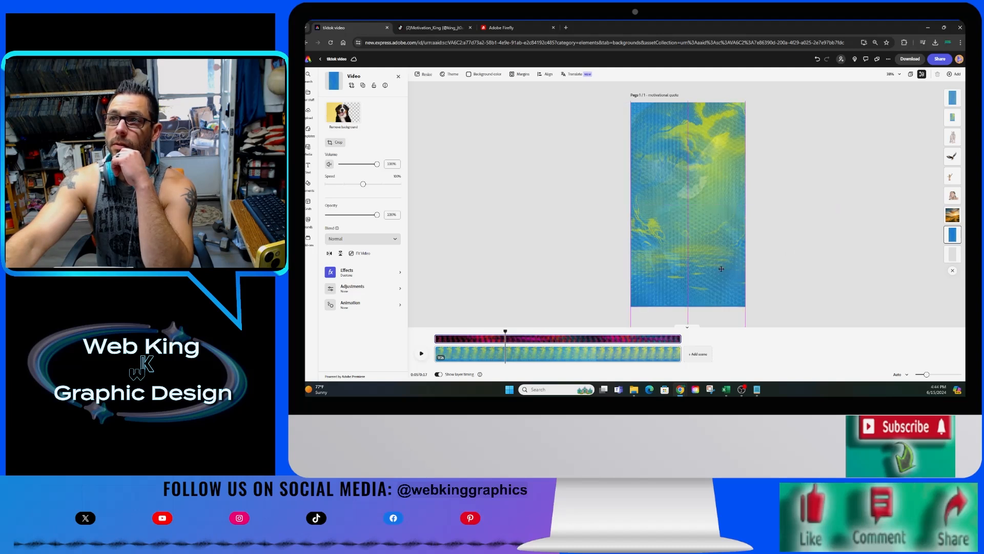
{"action": "left_click", "coordinate": [348, 216]}
{"action": "left_click_drag", "start_coordinate": [720, 271], "coordinate": [722, 267]}
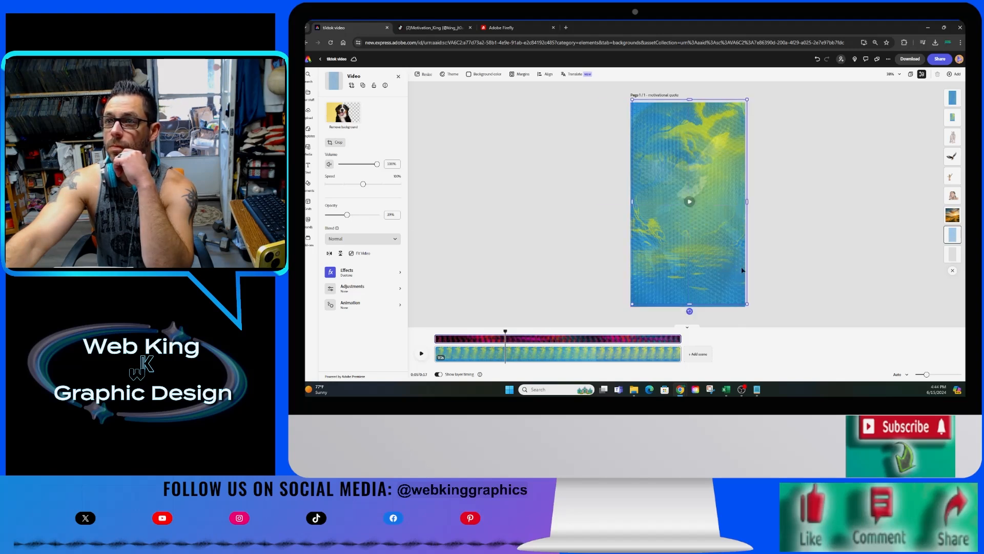
{"action": "left_click_drag", "start_coordinate": [736, 270], "coordinate": [738, 272]}
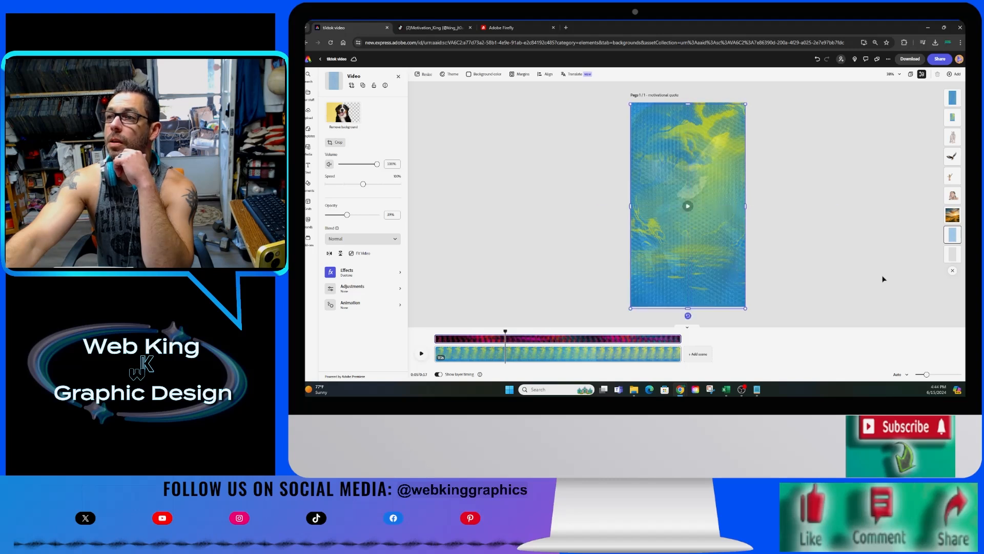
Move the duplicated pattern video to the top of the layer stack, remove its duotone effect and play back the video.
{"action": "left_click_drag", "start_coordinate": [945, 230], "coordinate": [952, 98]}
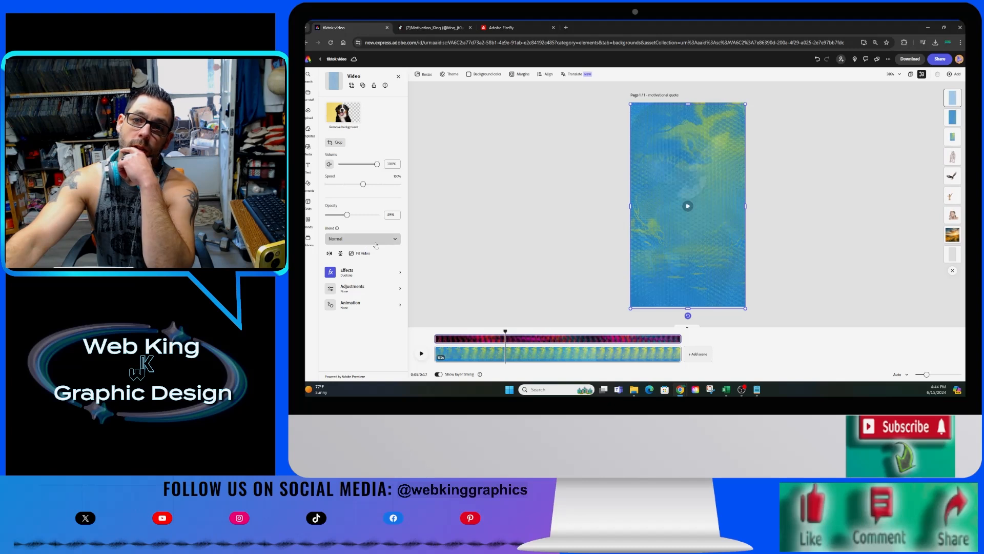
{"action": "left_click", "coordinate": [371, 275]}
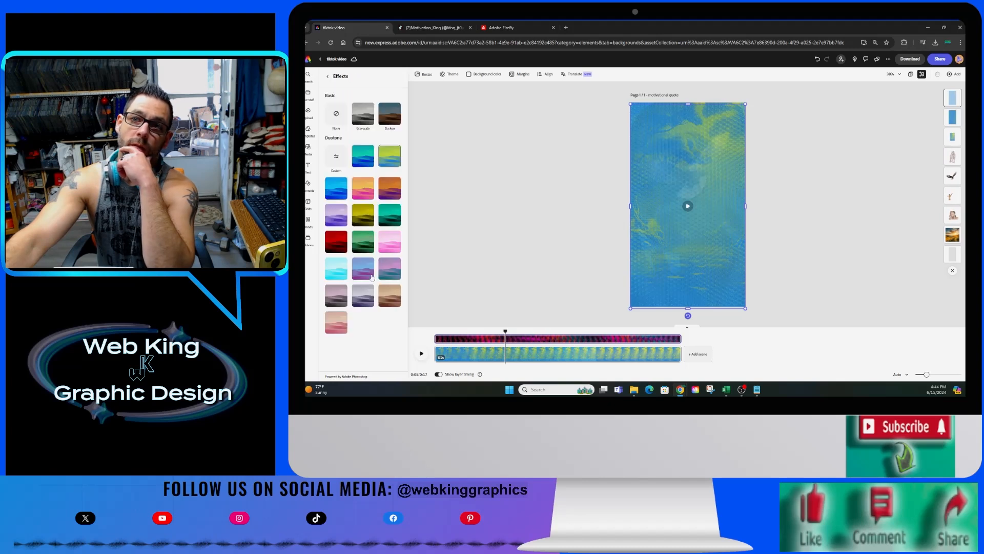
{"action": "left_click", "coordinate": [334, 114]}
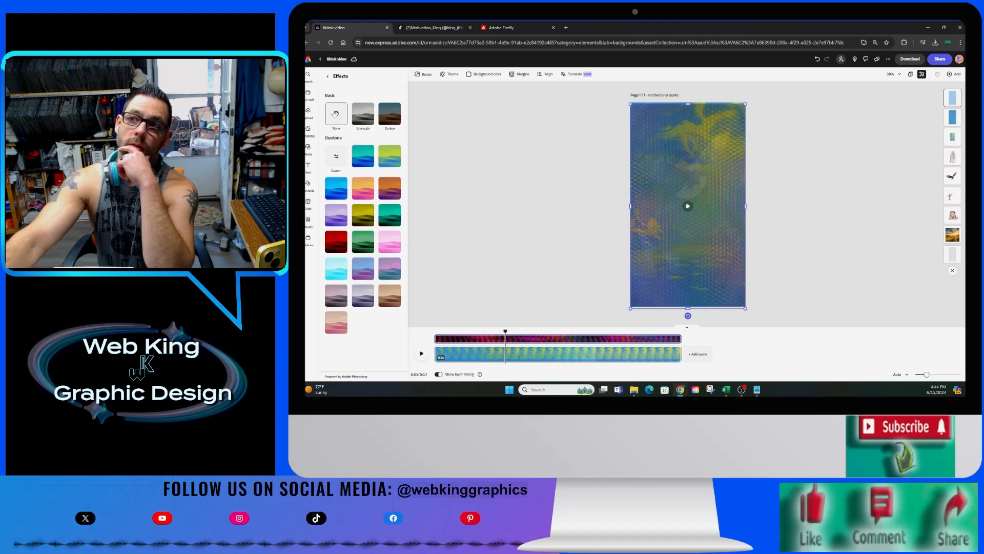
{"action": "left_click", "coordinate": [439, 332]}
{"action": "key", "text": "space"}
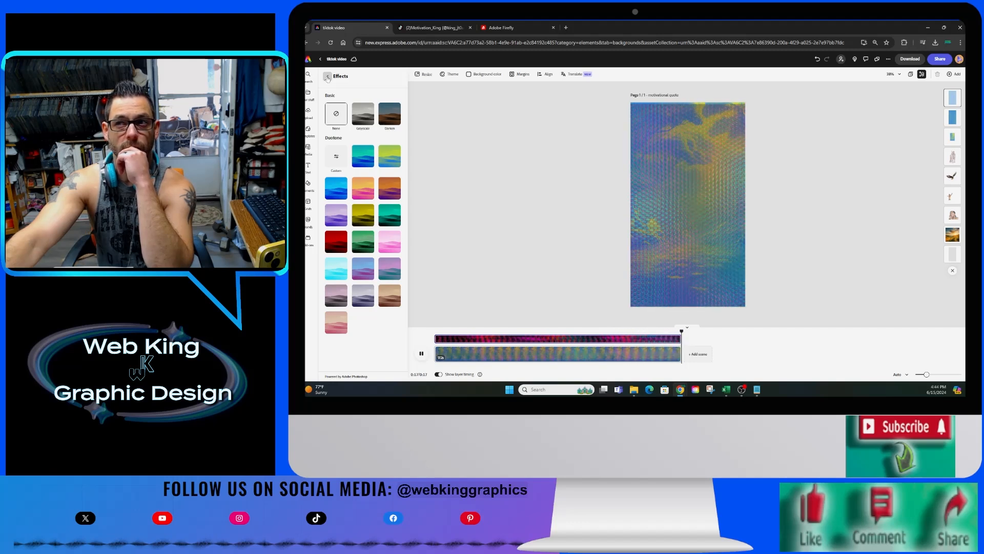
Set the sunset image's blend mode to Normal and play the video from the start.
{"action": "left_click", "coordinate": [954, 235]}
{"action": "left_click", "coordinate": [389, 223]}
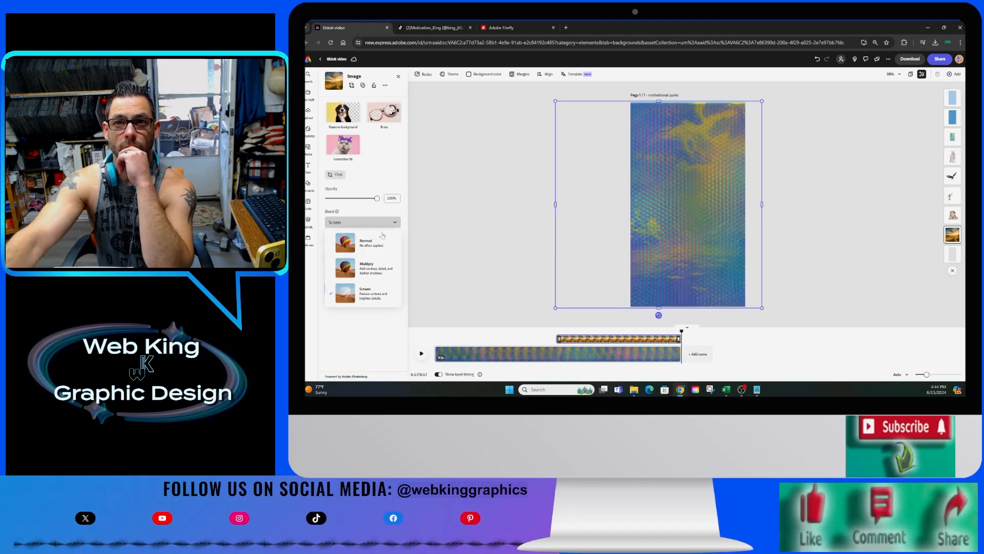
{"action": "left_click", "coordinate": [383, 246]}
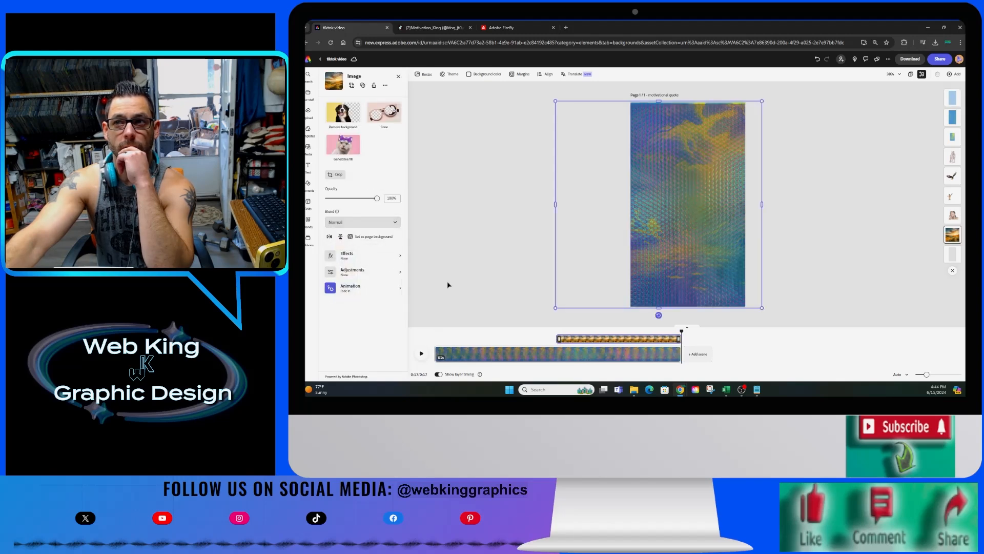
{"action": "left_click", "coordinate": [437, 337]}
{"action": "left_click", "coordinate": [423, 353]}
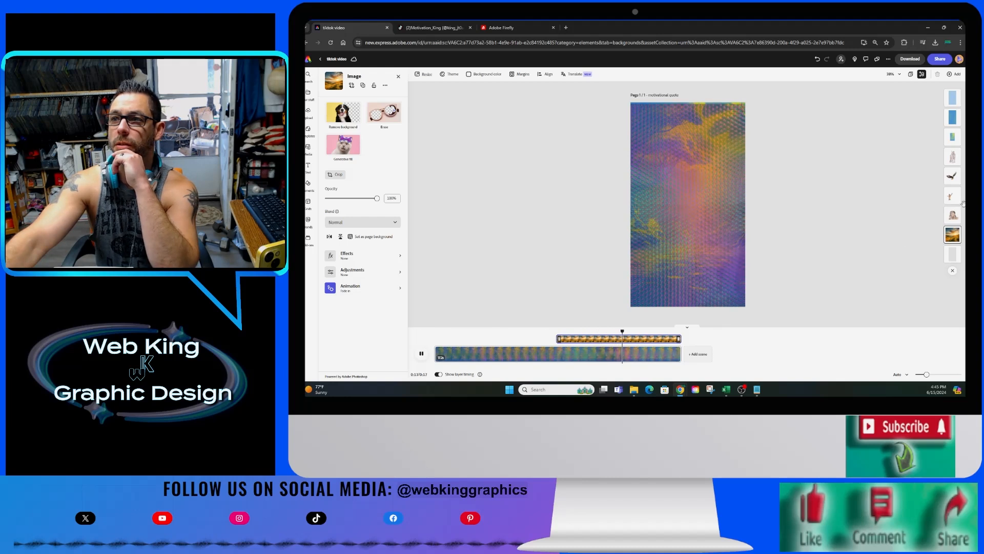
Set the blend mode of the image layer directly below the flying bird to Multiply and preview its section.
{"action": "left_click", "coordinate": [952, 157]}
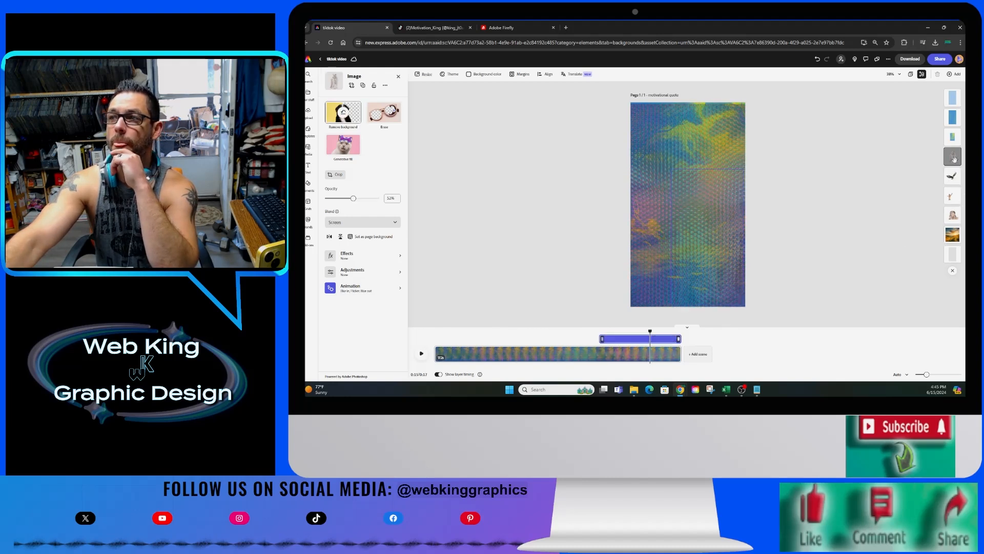
{"action": "left_click", "coordinate": [952, 195]}
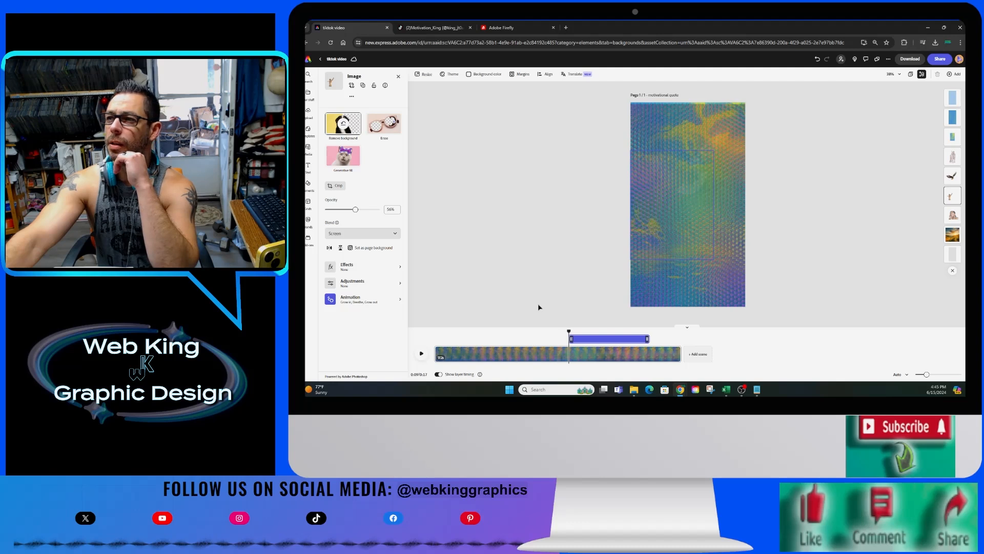
{"action": "left_click", "coordinate": [378, 234]}
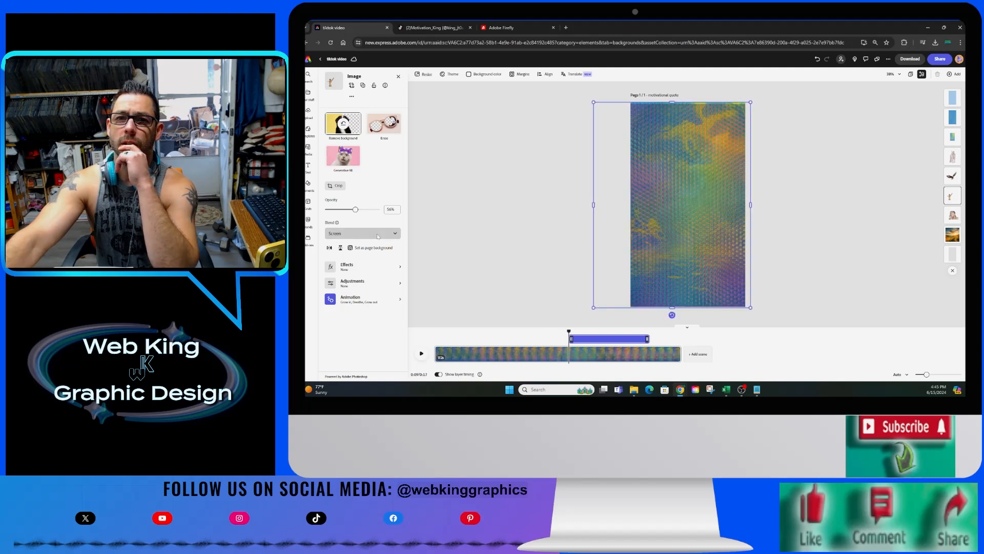
{"action": "left_click", "coordinate": [384, 282]}
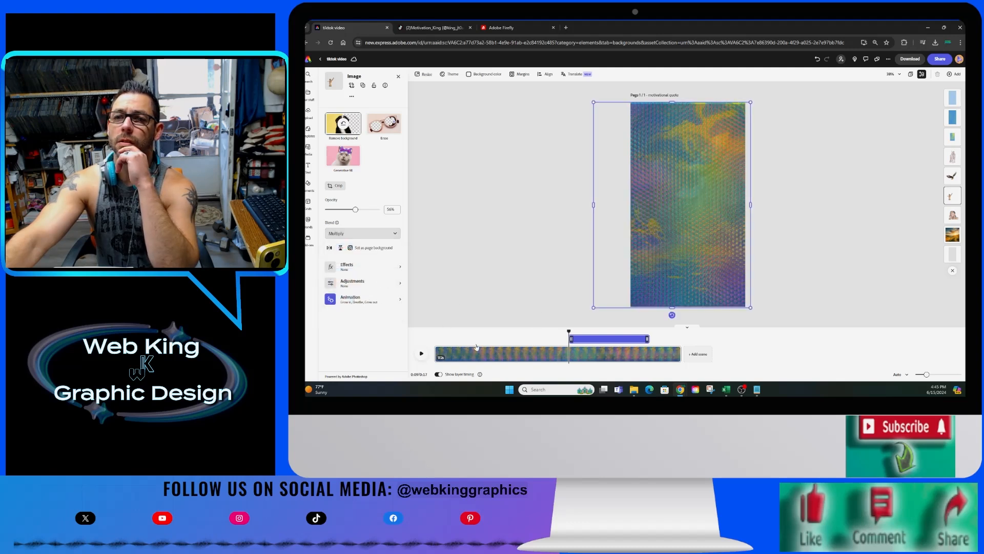
{"action": "left_click", "coordinate": [546, 334]}
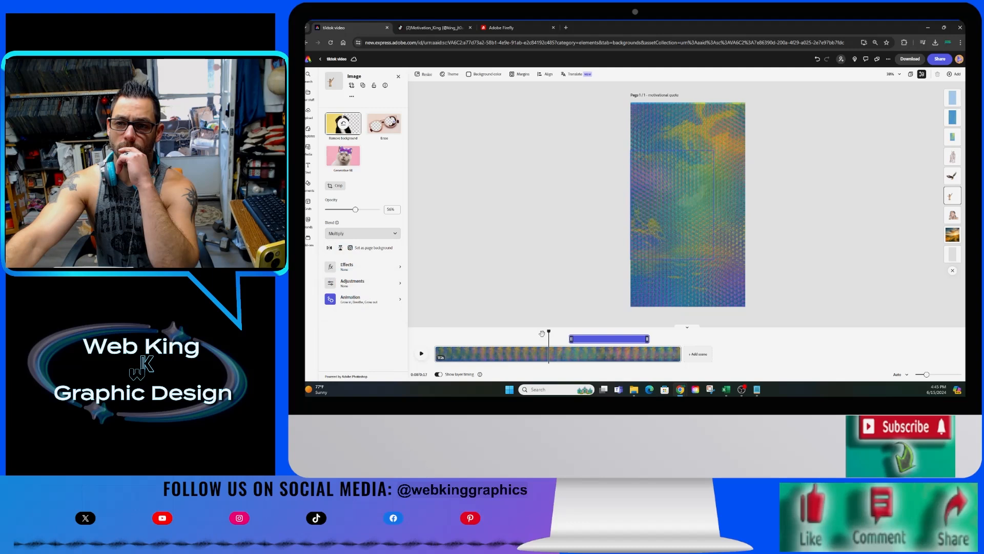
{"action": "left_click", "coordinate": [423, 354]}
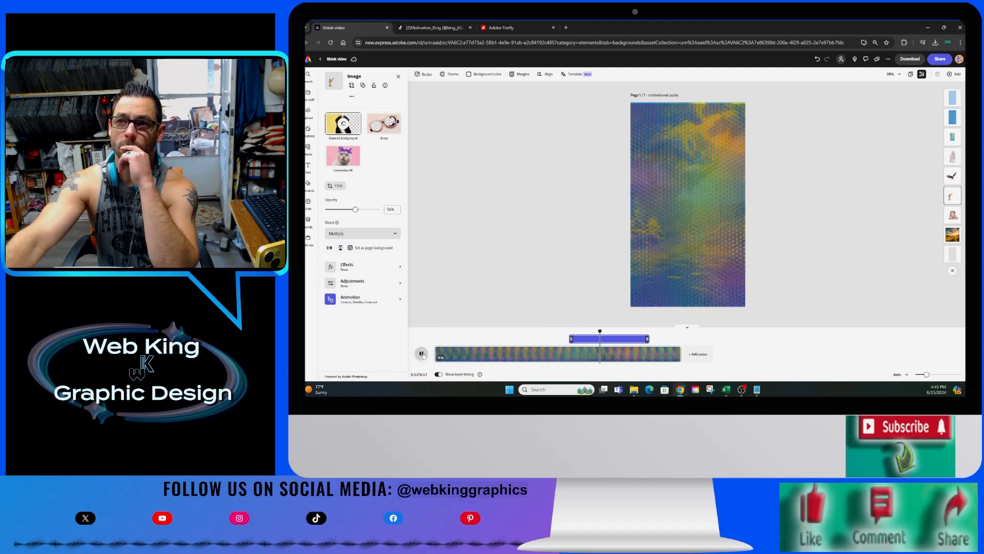
Raise the opacity of the image directly below the flying bird to about 82% and replay the video.
{"action": "left_click", "coordinate": [364, 210]}
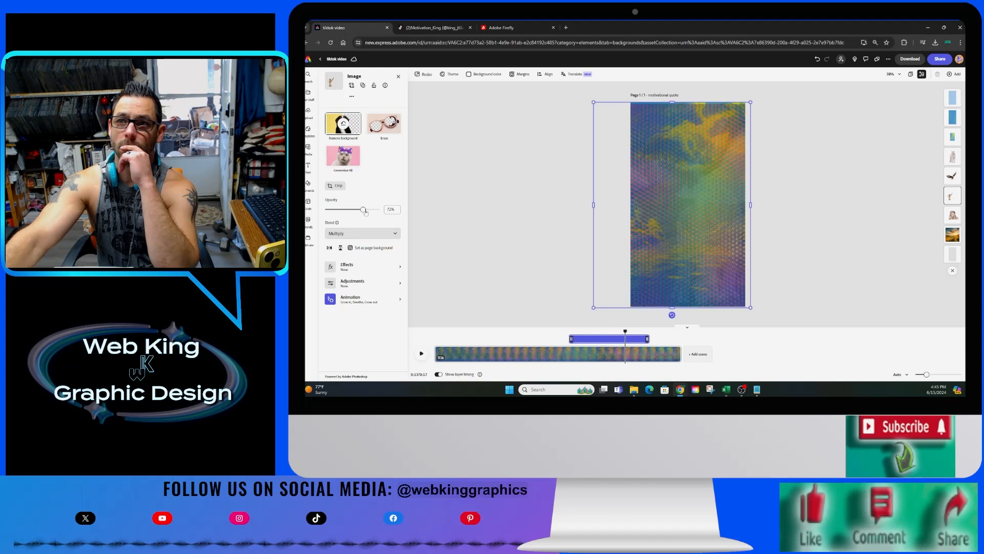
{"action": "left_click", "coordinate": [368, 211]}
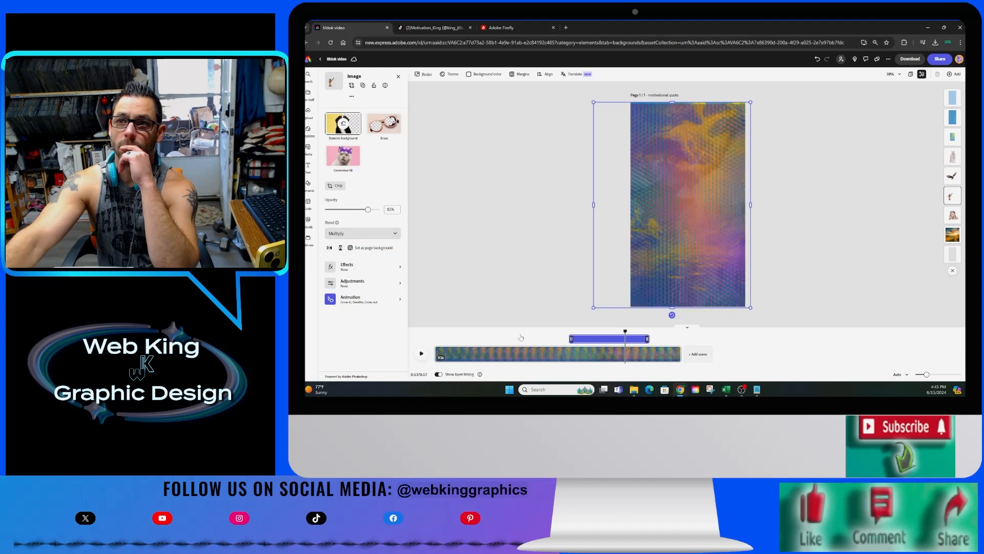
{"action": "left_click", "coordinate": [447, 332]}
{"action": "key", "text": "space"}
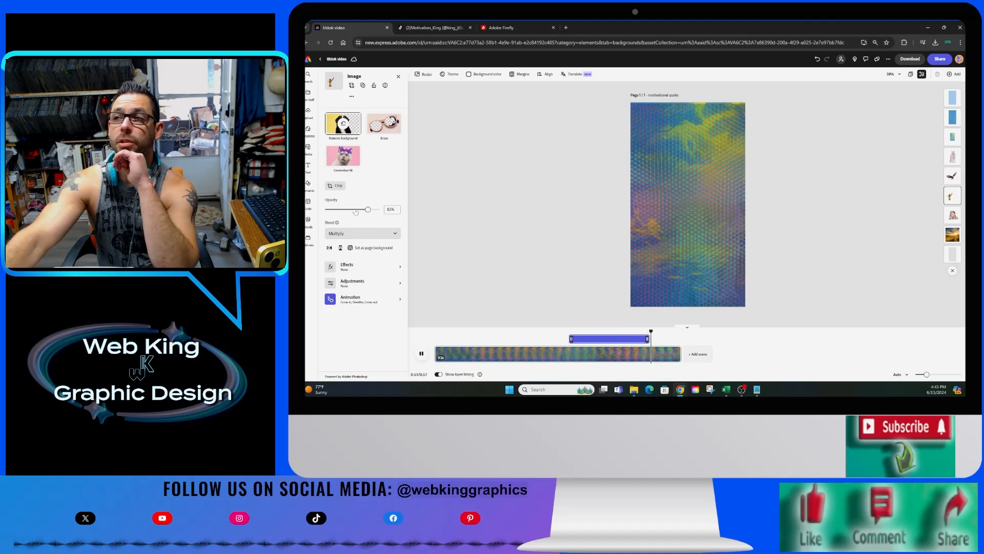
Increase the opacity of the image just above the sunset layer to about 87%.
{"action": "left_click", "coordinate": [954, 215]}
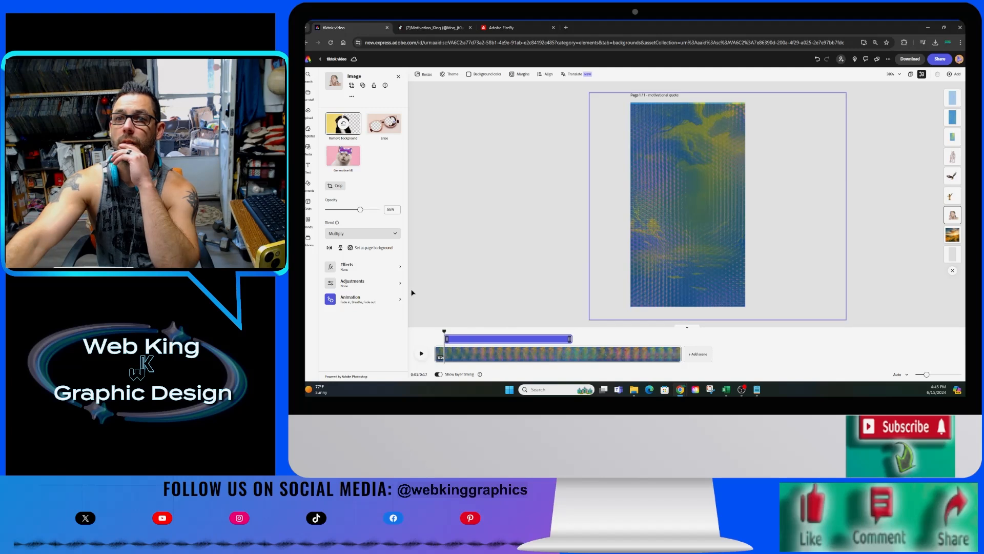
{"action": "left_click", "coordinate": [365, 210]}
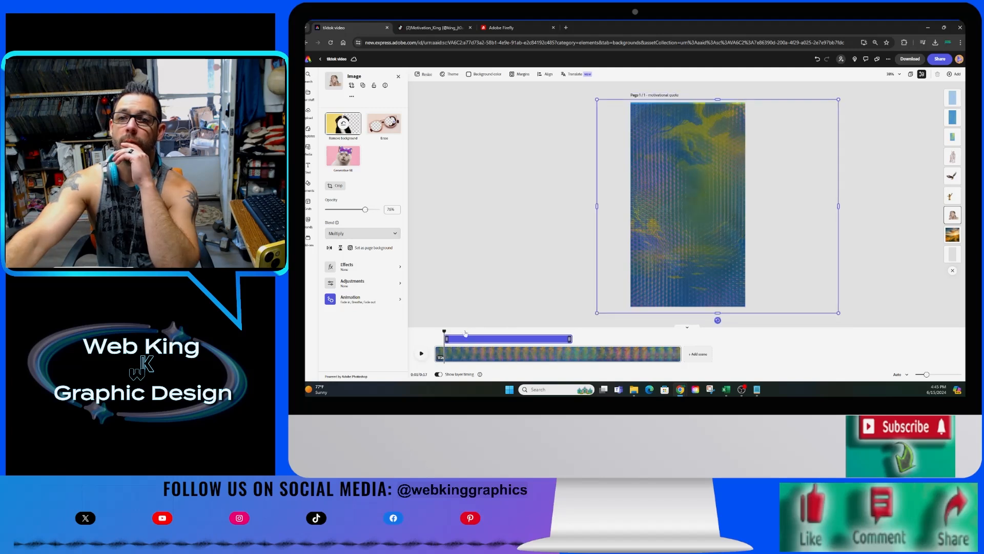
{"action": "left_click", "coordinate": [370, 210]}
Set the flying bird image's blend mode to Multiply.
{"action": "left_click", "coordinate": [952, 175]}
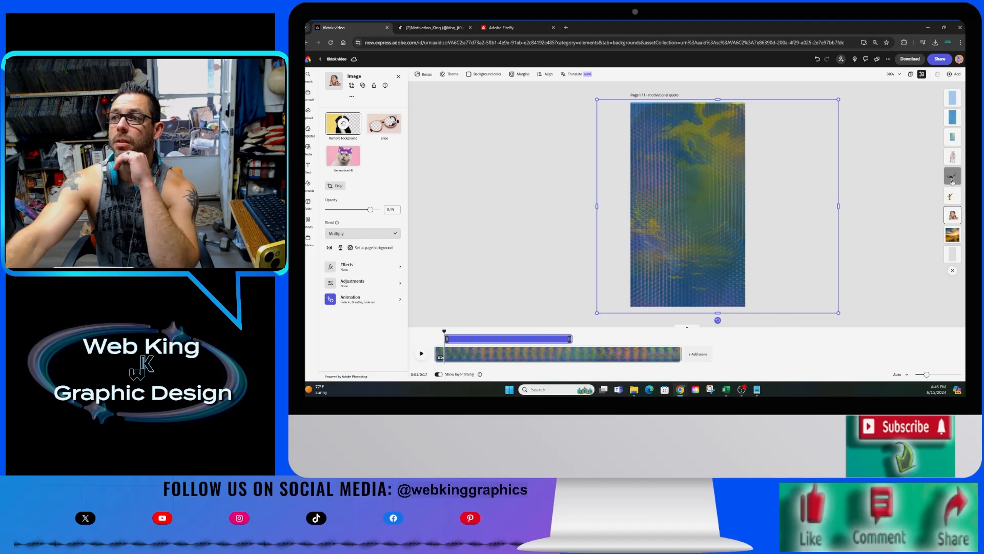
{"action": "left_click", "coordinate": [394, 233]}
{"action": "left_click", "coordinate": [380, 258]}
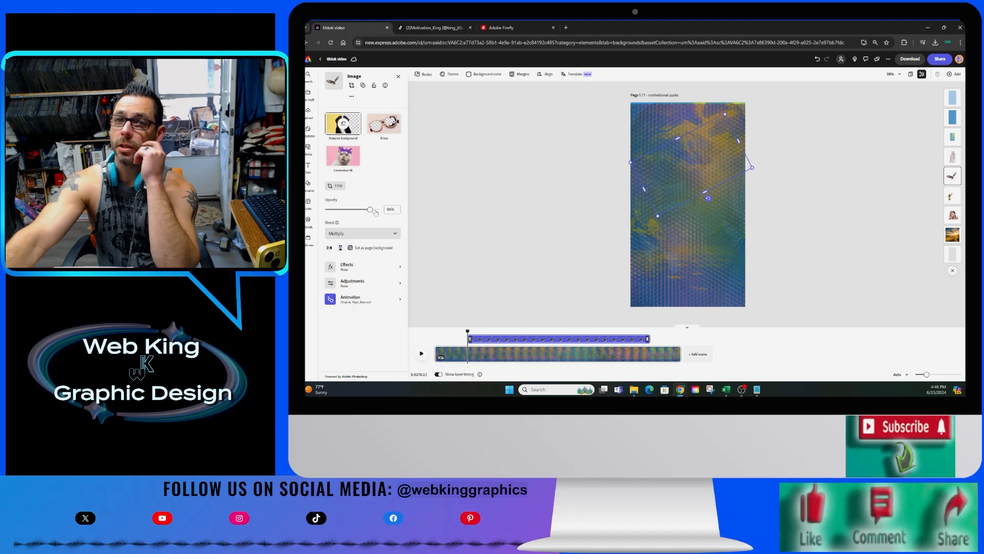
Raise the flying bird image's opacity to 100% and replay the video from the start.
{"action": "left_click_drag", "start_coordinate": [370, 210], "coordinate": [379, 209]}
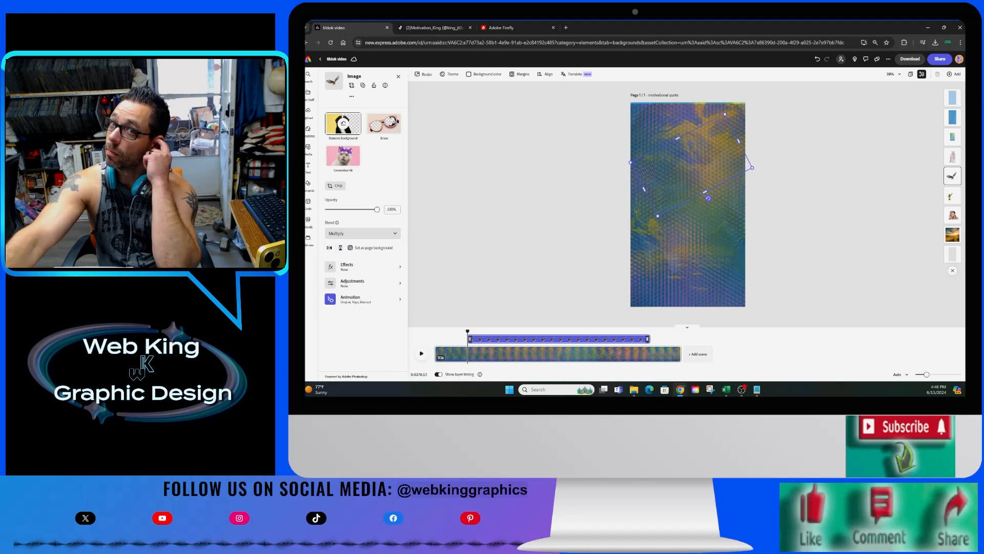
{"action": "left_click", "coordinate": [437, 335]}
{"action": "left_click", "coordinate": [421, 353]}
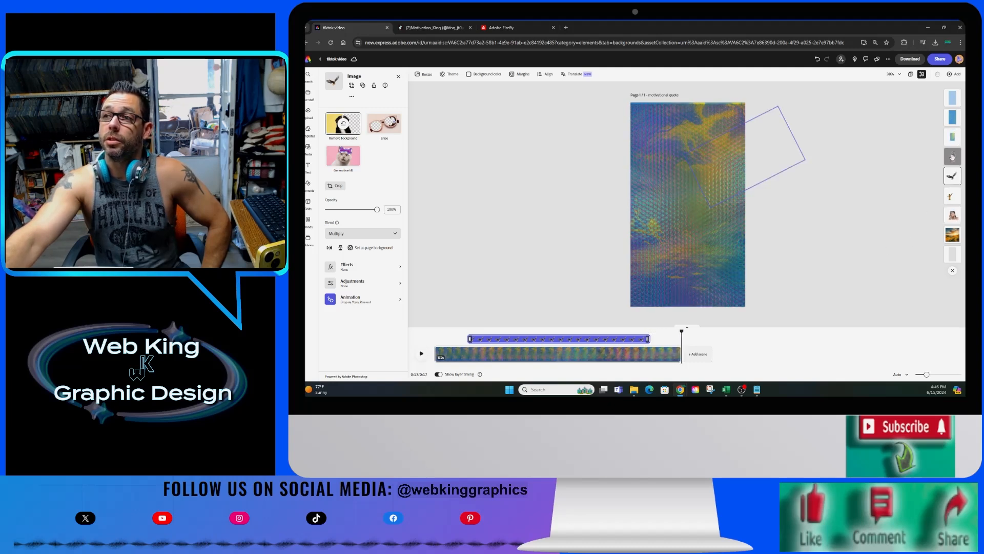
Try the Multiply blend mode with about 79% opacity on the image directly above the flying bird, and play the video.
{"action": "left_click", "coordinate": [953, 156]}
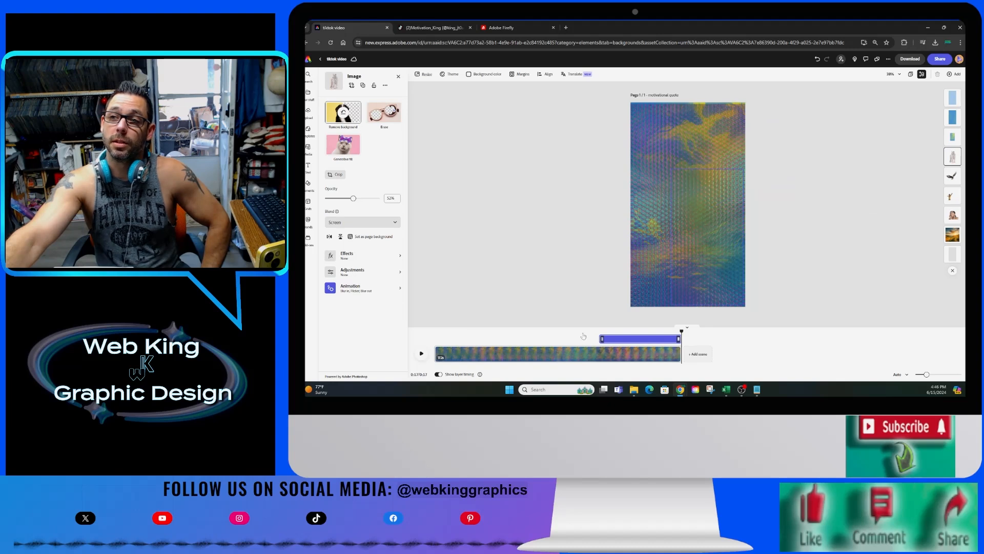
{"action": "left_click", "coordinate": [363, 221]}
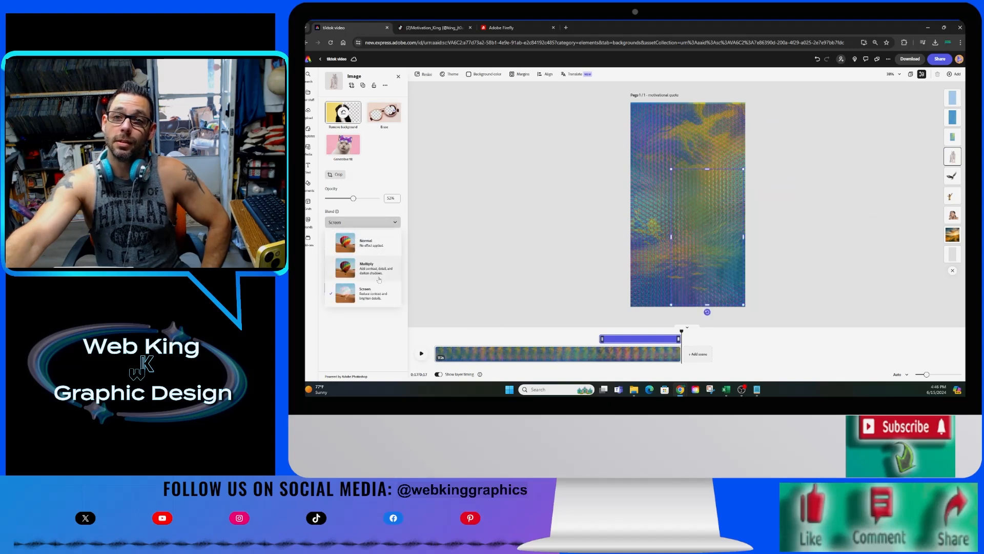
{"action": "left_click", "coordinate": [366, 267]}
{"action": "left_click_drag", "start_coordinate": [353, 198], "coordinate": [363, 198]}
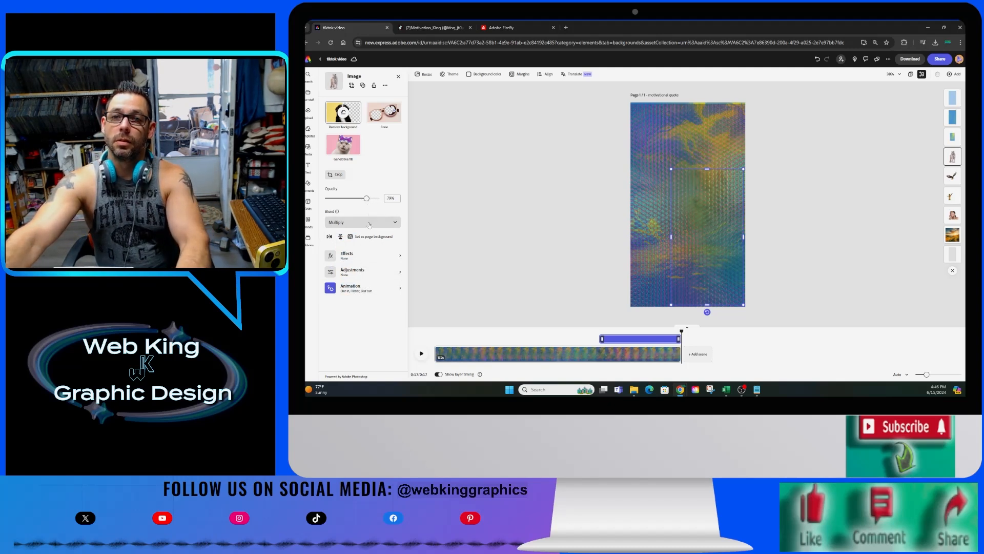
{"action": "left_click", "coordinate": [507, 336]}
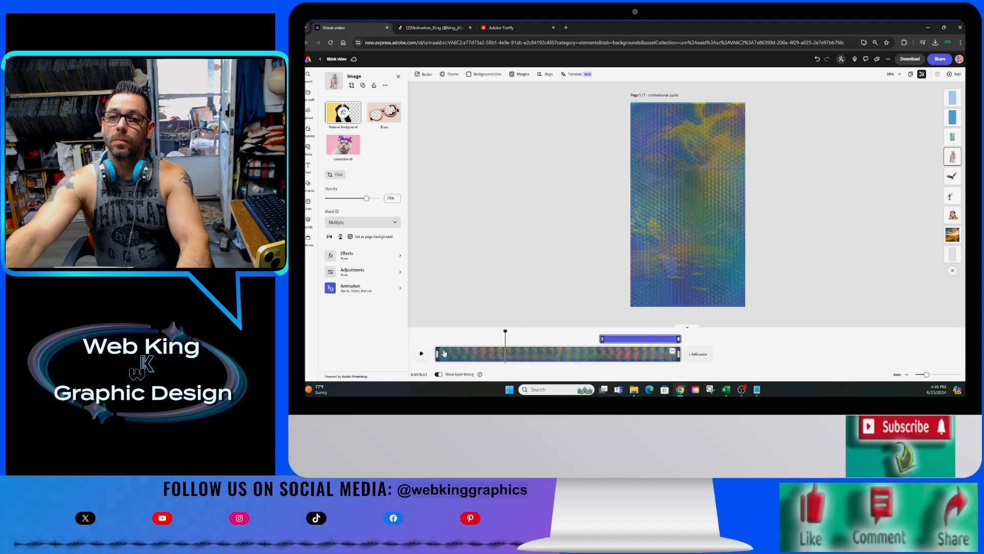
{"action": "left_click", "coordinate": [421, 353]}
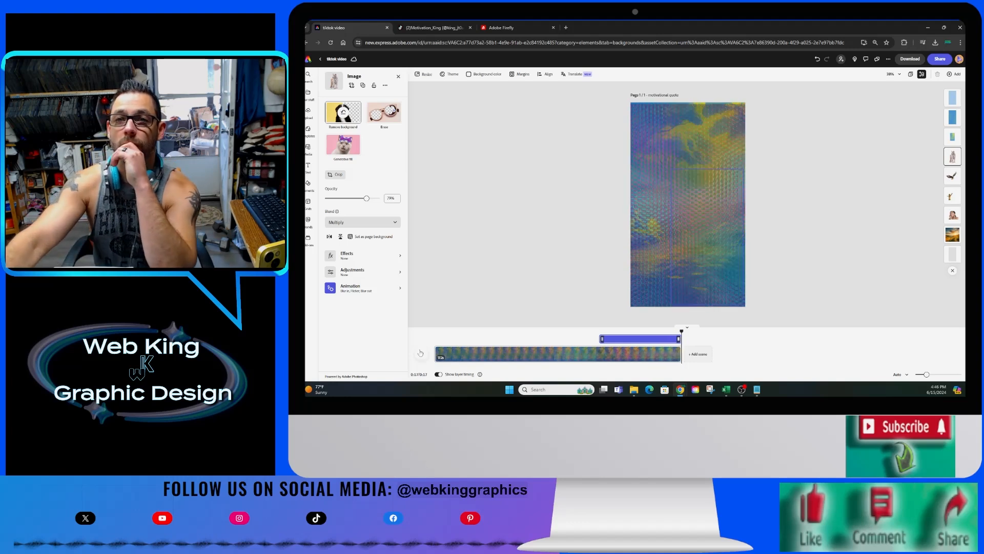
Set the blend mode of the image directly above the flying bird to Normal and replay the video.
{"action": "left_click", "coordinate": [362, 222]}
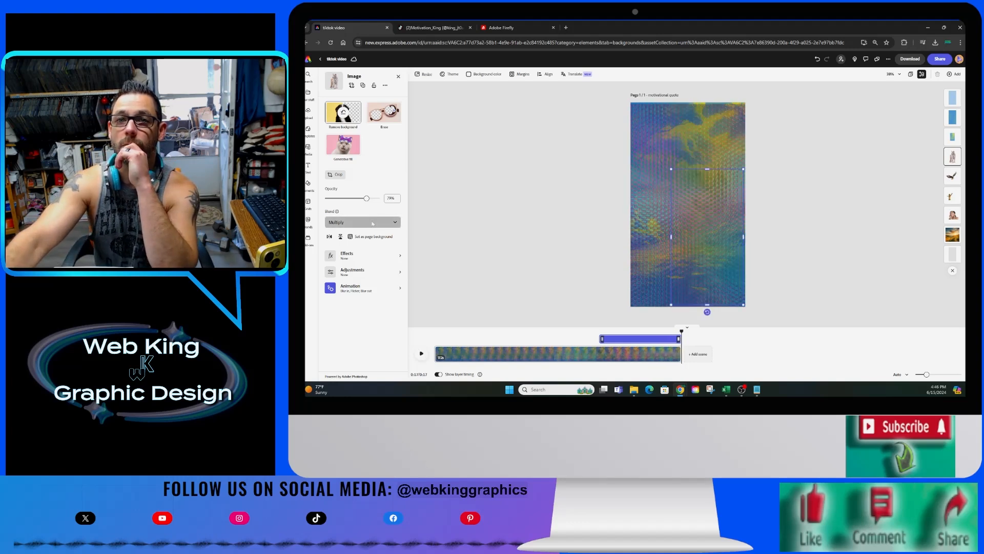
{"action": "left_click", "coordinate": [376, 245]}
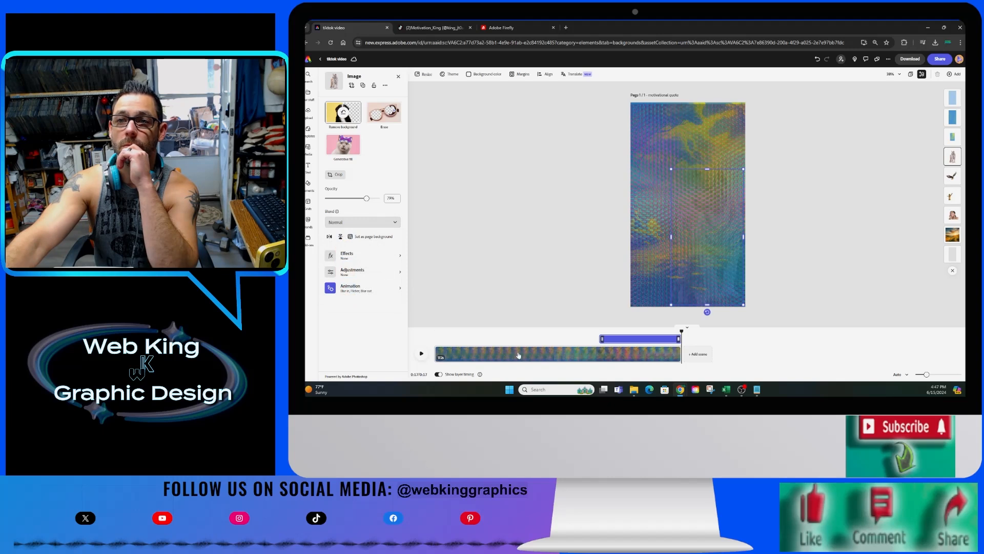
{"action": "left_click", "coordinate": [466, 330]}
{"action": "left_click", "coordinate": [422, 354]}
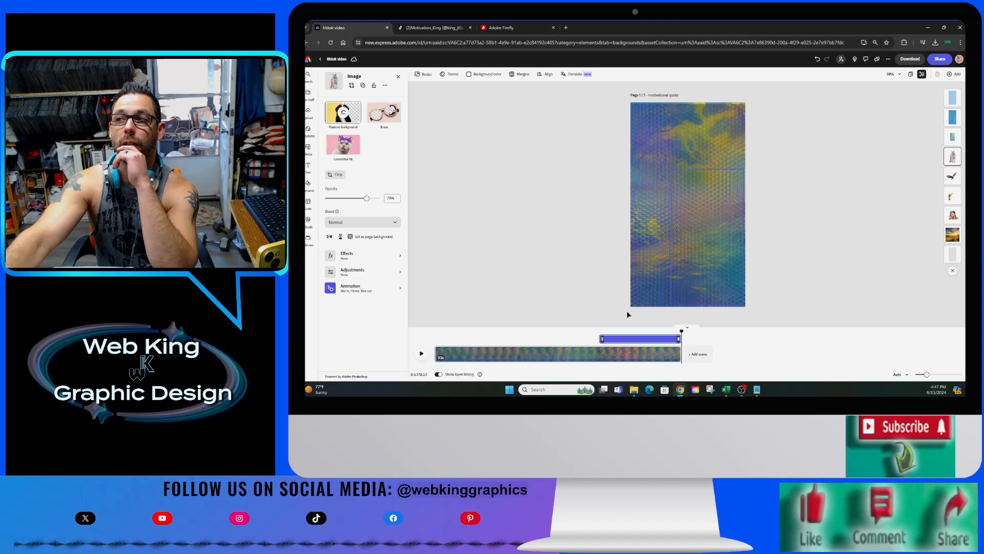
Increase the opacity of the image directly above the flying bird to about 89% and play back its section.
{"action": "left_click", "coordinate": [373, 199]}
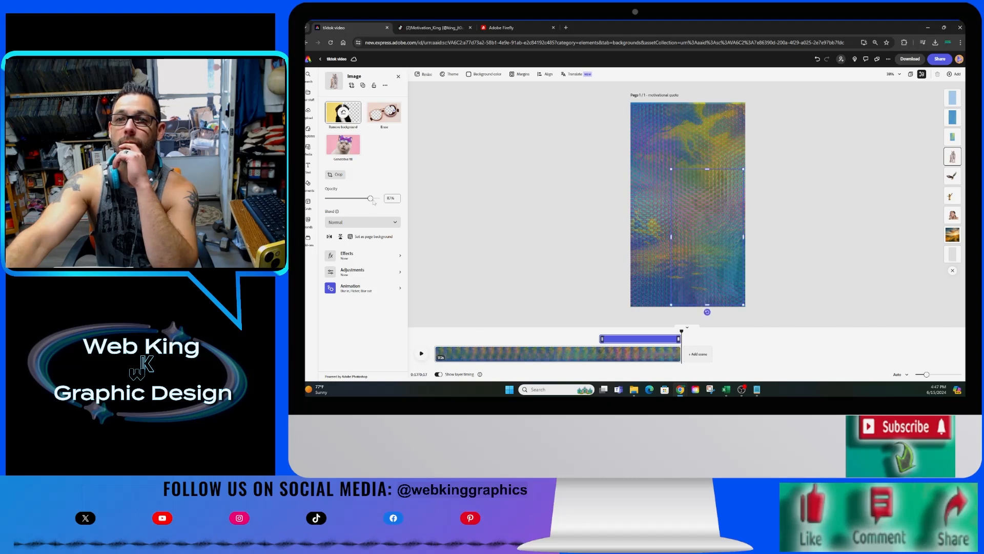
{"action": "left_click", "coordinate": [576, 337]}
{"action": "left_click", "coordinate": [421, 353]}
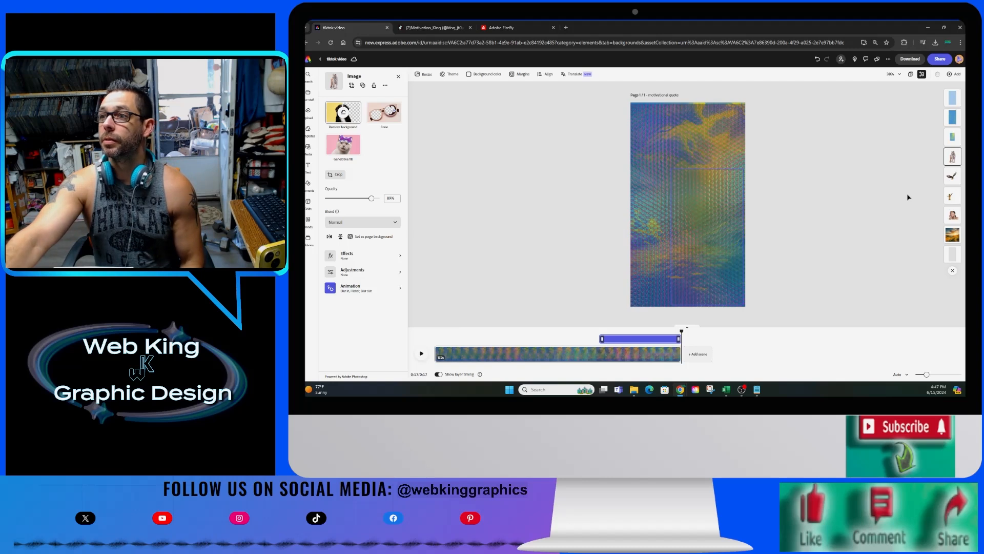
Check the settings of the topmost pattern video layer and play the composition from its earlier section.
{"action": "left_click", "coordinate": [952, 97]}
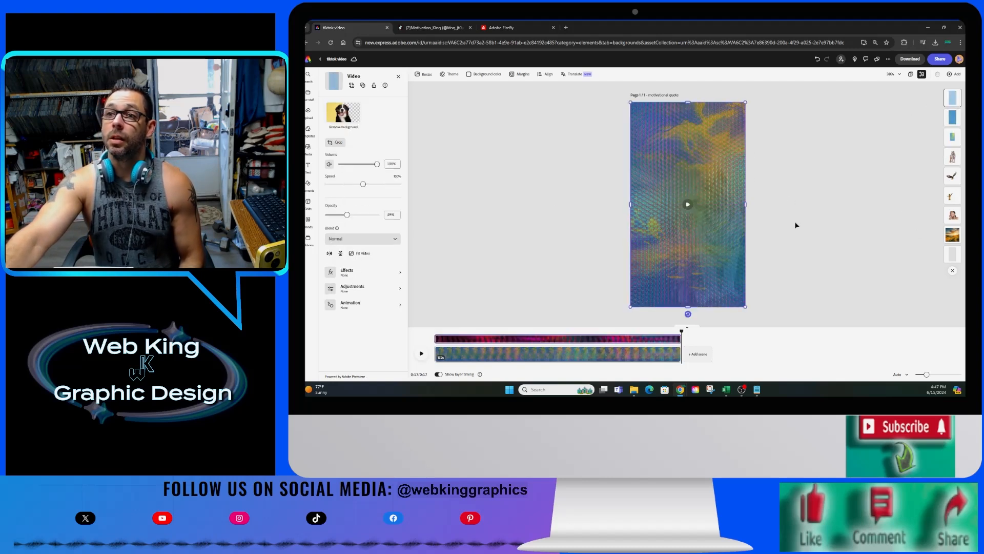
{"action": "left_click", "coordinate": [507, 332]}
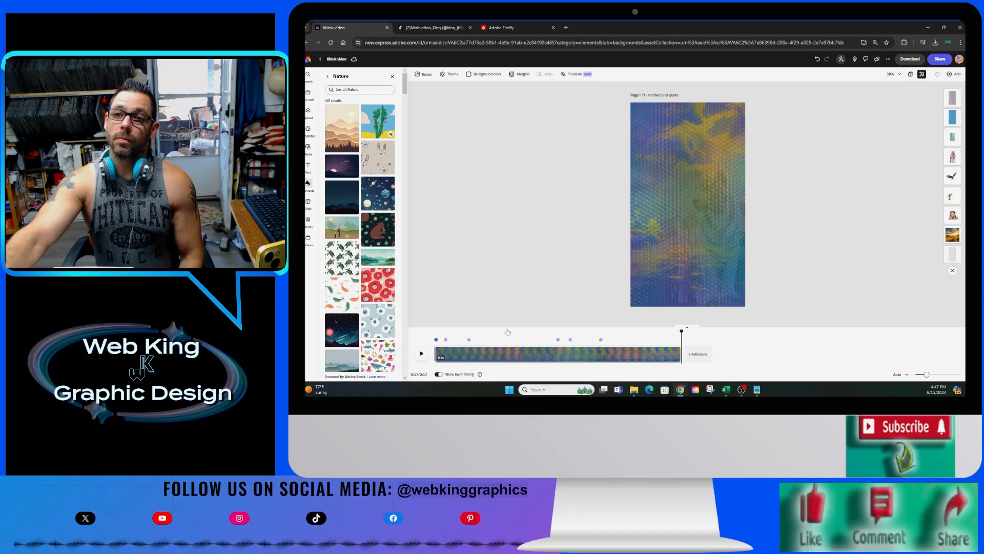
{"action": "key", "text": "space"}
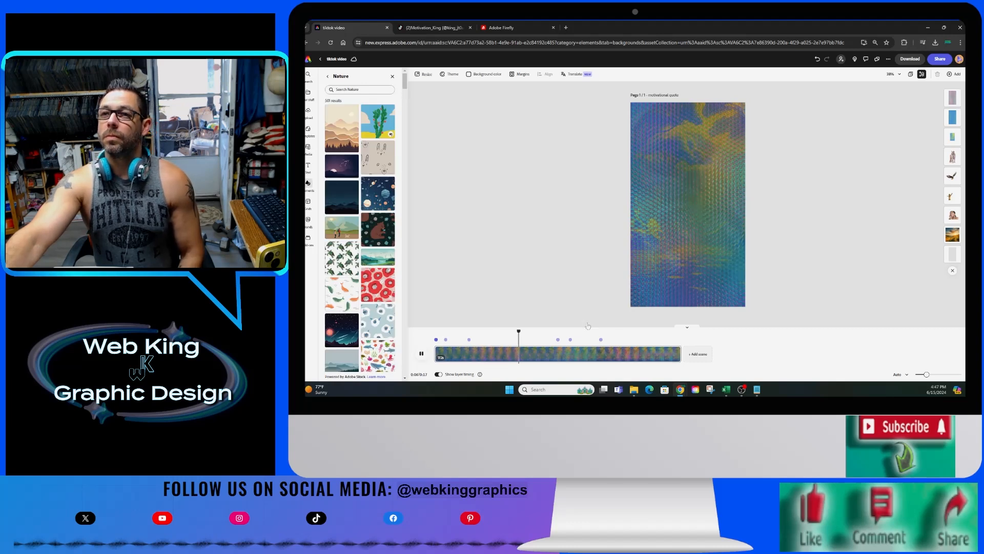
Set the flying bird image's blend mode to Normal and replay the whole video from the start.
{"action": "left_click", "coordinate": [951, 179]}
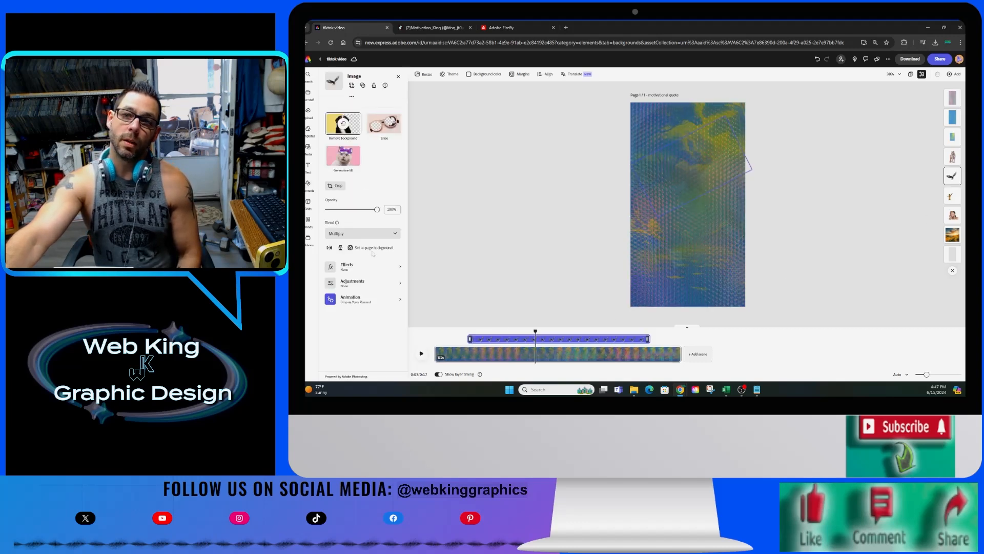
{"action": "left_click", "coordinate": [371, 233]}
{"action": "left_click", "coordinate": [371, 258]}
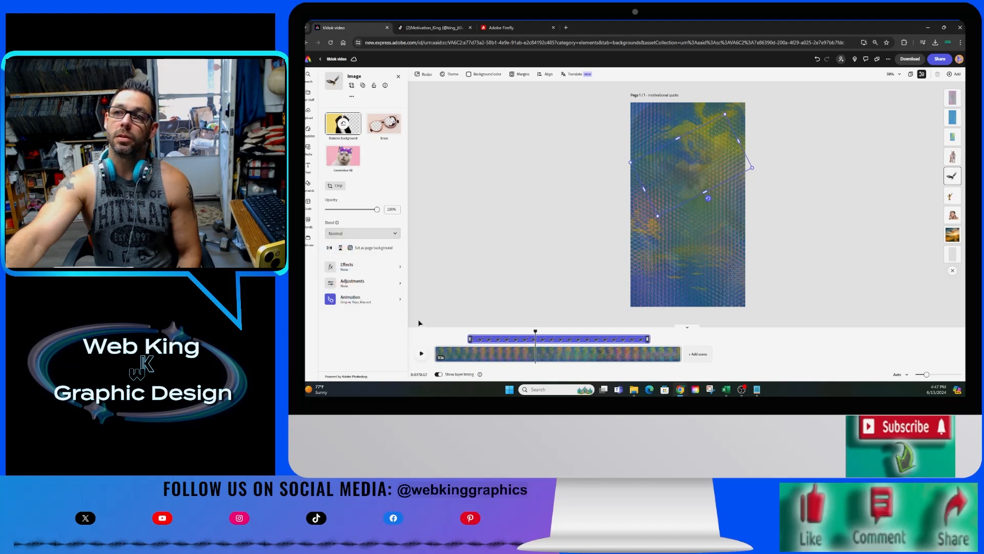
{"action": "left_click", "coordinate": [436, 331]}
{"action": "key", "text": "space"}
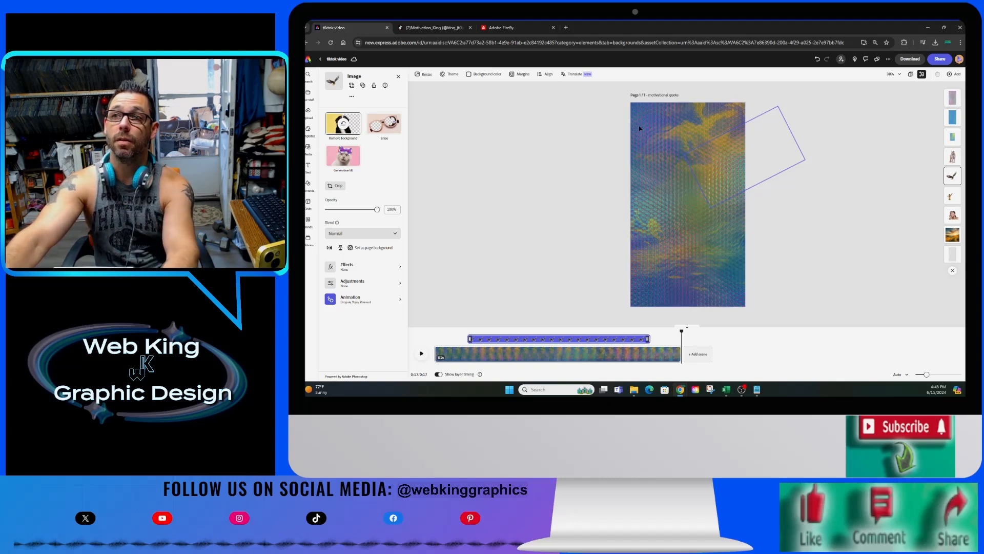
Deselect the bird layer and play back the closing section of the video.
{"action": "left_click", "coordinate": [656, 97]}
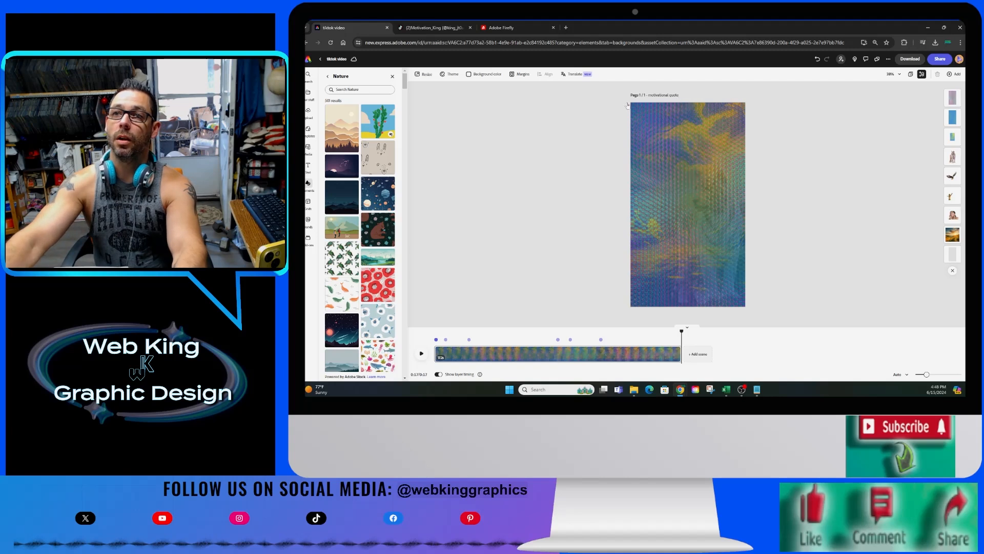
{"action": "left_click", "coordinate": [649, 340]}
{"action": "left_click", "coordinate": [422, 354]}
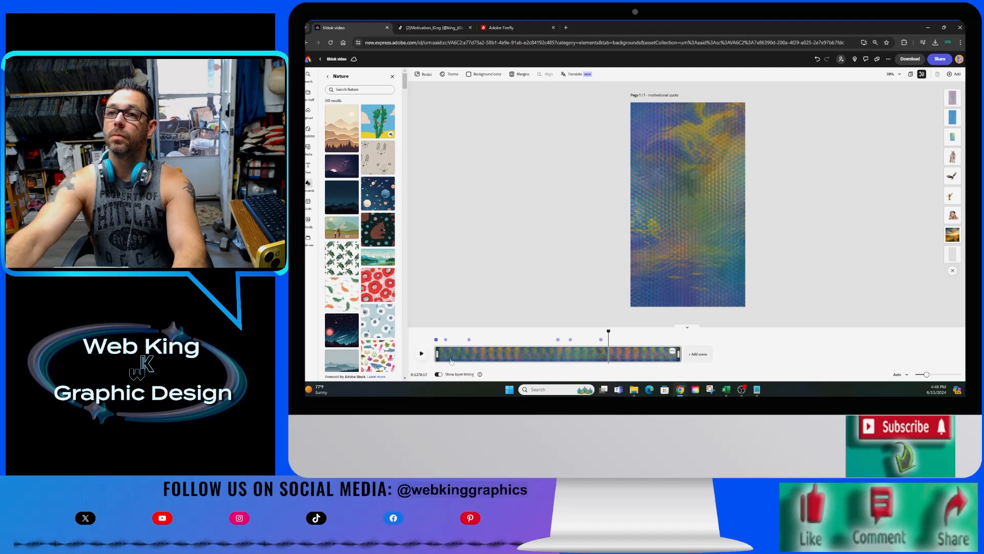
{"action": "key", "text": "space"}
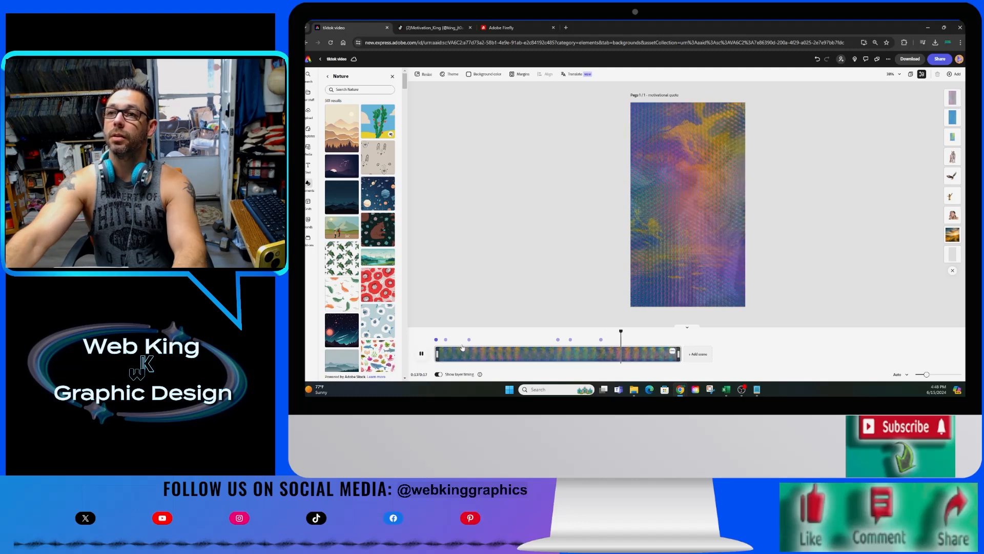
{"action": "key", "text": "space"}
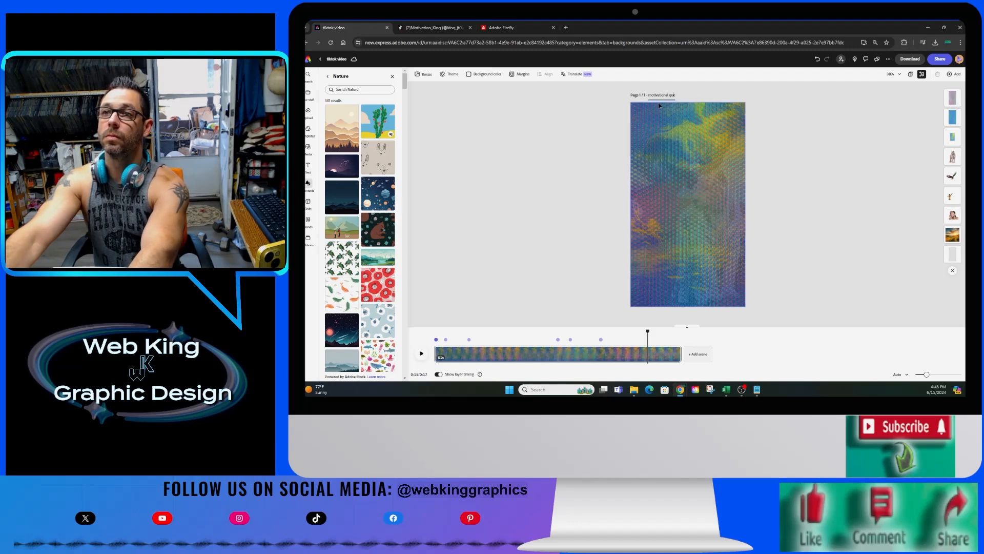
Rename the page as "inspirational template".
{"action": "key", "text": "BackSpace"}
{"action": "key", "text": "BackSpace"}
{"action": "key", "text": "BackSpace"}
{"action": "key", "text": "BackSpace"}
{"action": "key", "text": "BackSpace"}
{"action": "key", "text": "BackSpace"}
{"action": "key", "text": "BackSpace"}
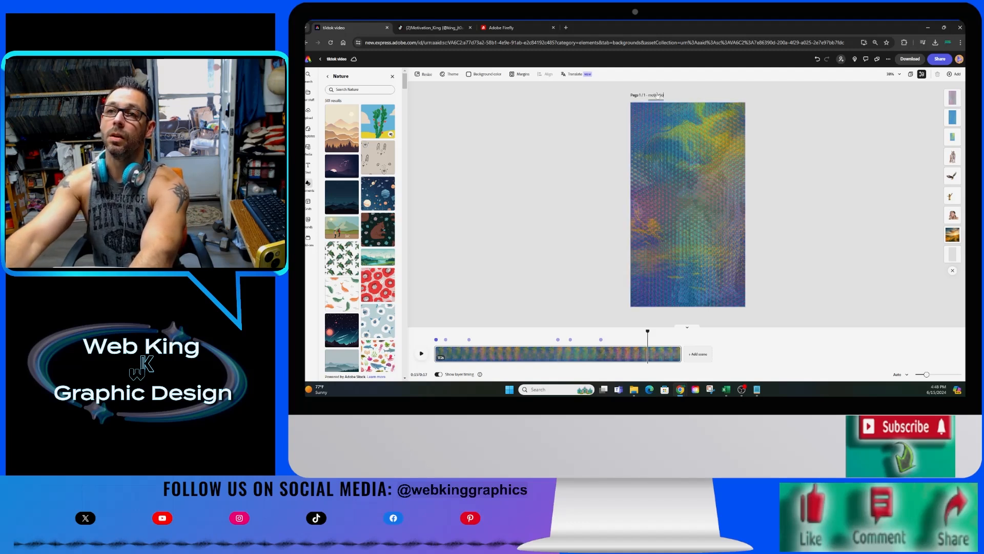
{"action": "key", "text": "BackSpace"}
{"action": "key", "text": "BackSpace"}
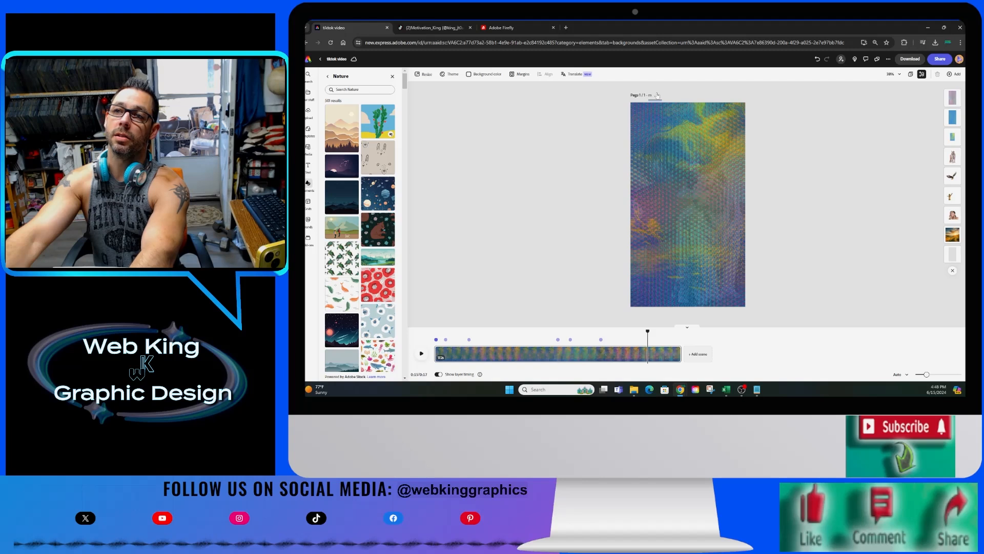
{"action": "key", "text": "BackSpace"}
{"action": "type", "text": "ins"}
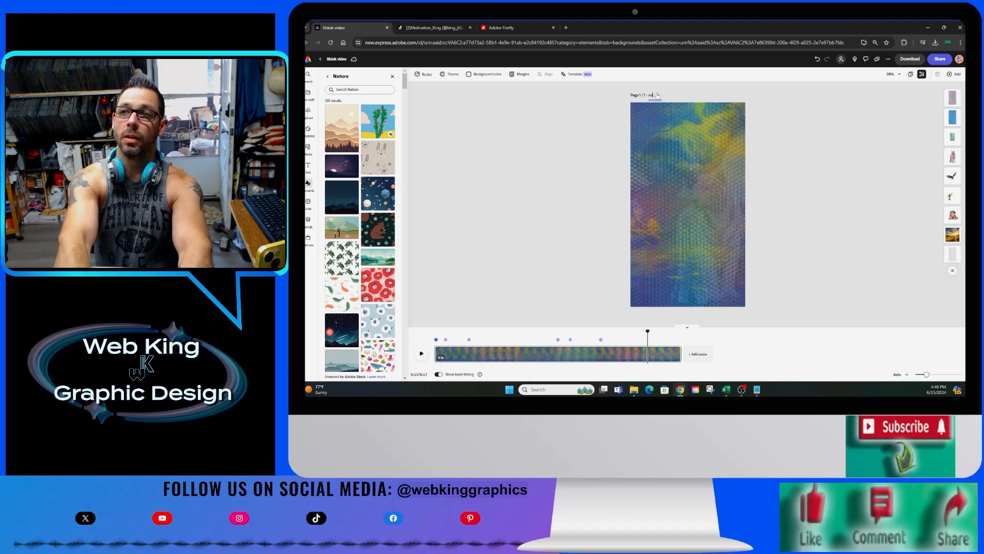
{"action": "type", "text": "pirational tem"}
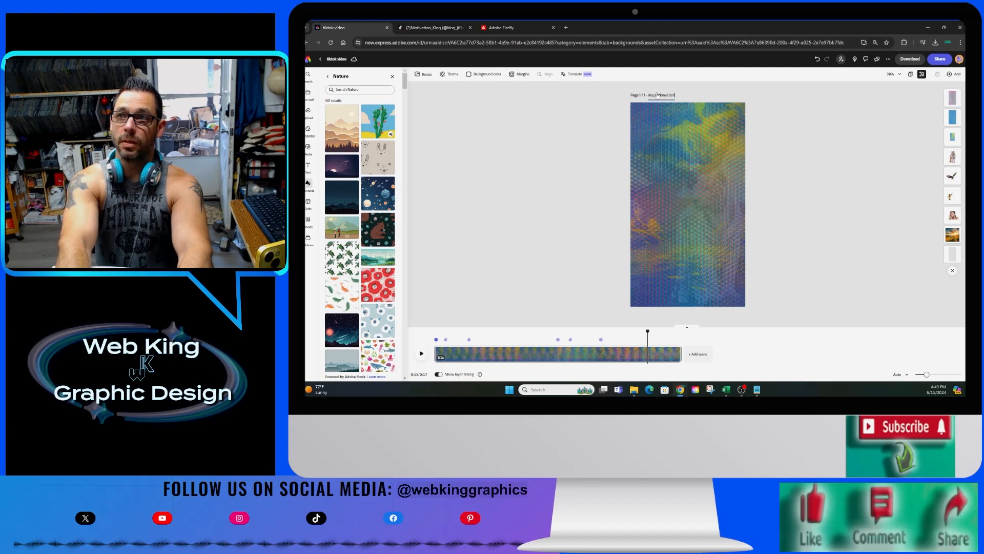
{"action": "type", "text": "plate"}
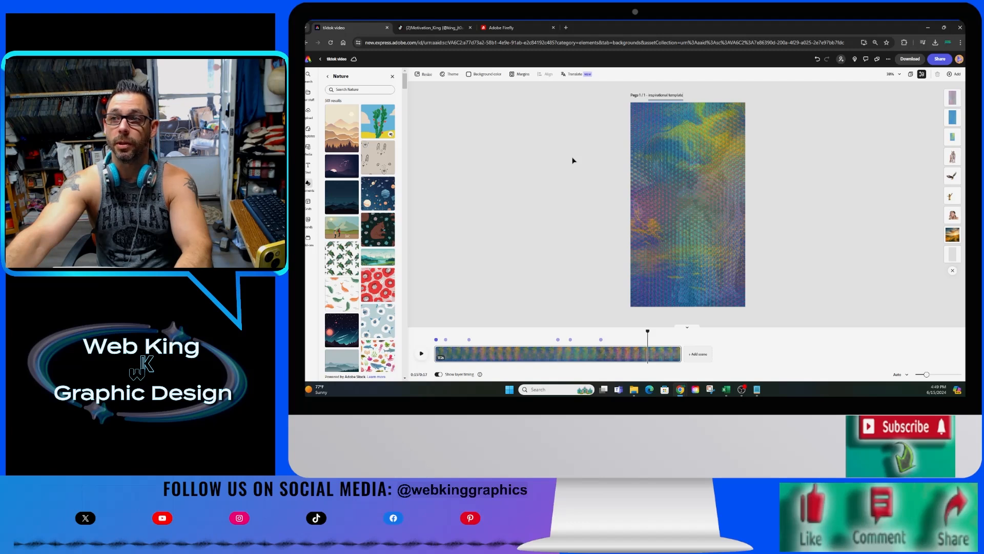
Replay the finished video from the start and download it as an MP4 at 1080p original size.
{"action": "left_click", "coordinate": [439, 339]}
{"action": "left_click", "coordinate": [422, 352]}
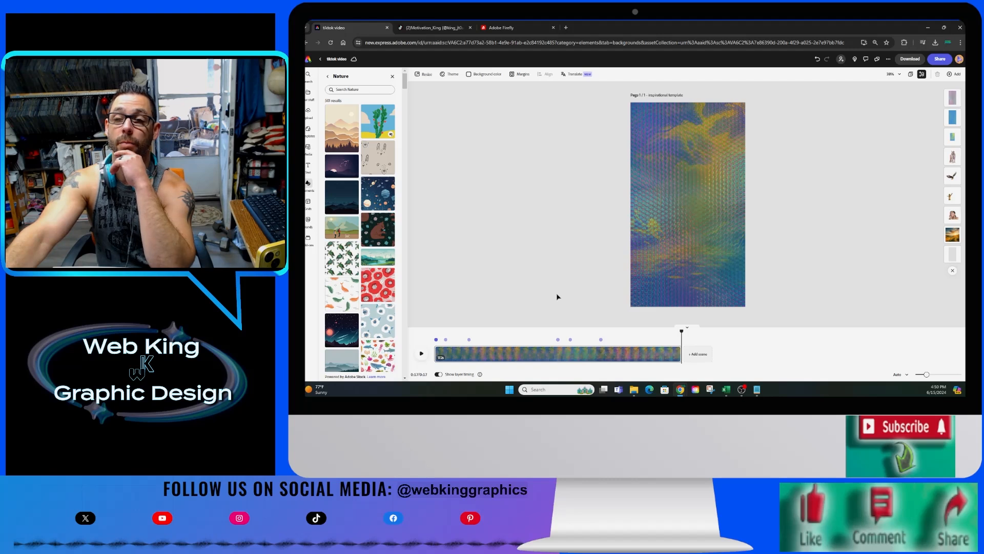
{"action": "left_click", "coordinate": [909, 59]}
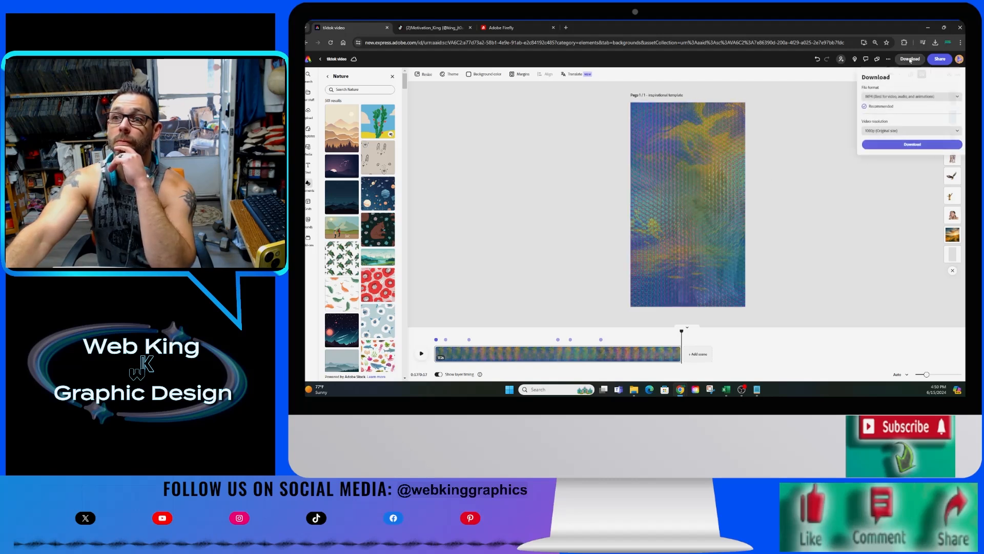
{"action": "left_click", "coordinate": [900, 146]}
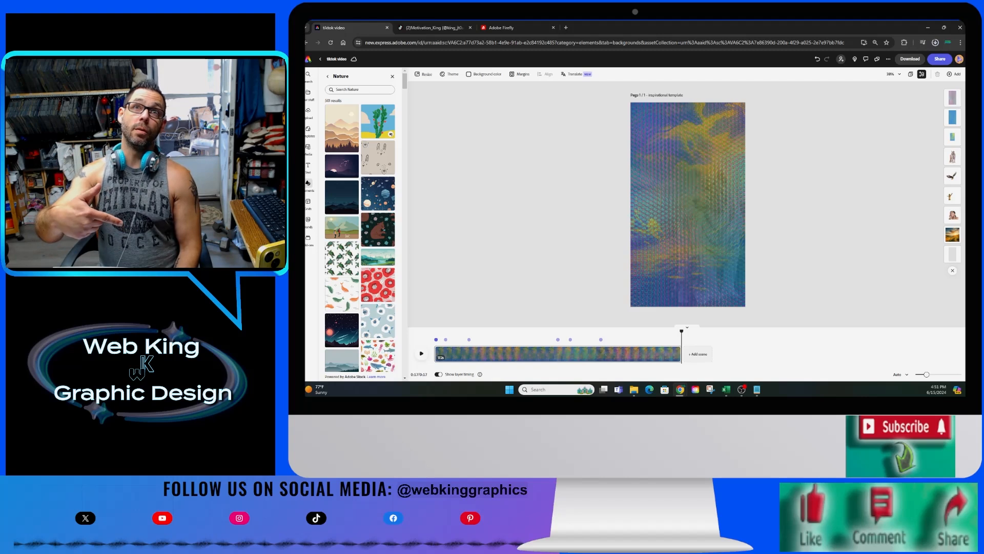
{"action": "left_click", "coordinate": [935, 42]}
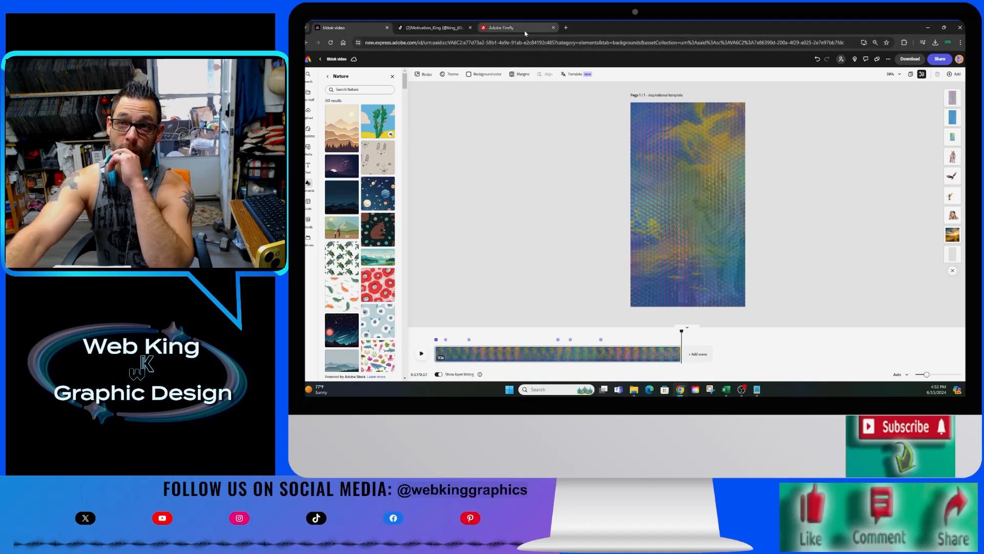
Browse the text template categories from Social and Bios through Headlines, Signs and labels, Seasonal and Phrases.
{"action": "mouse_move", "coordinate": [434, 30]}
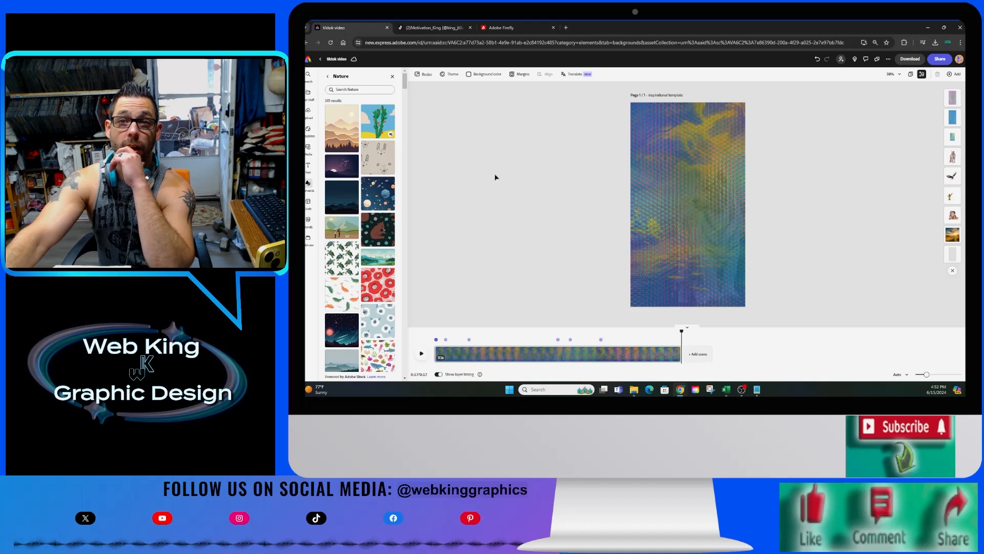
{"action": "left_click", "coordinate": [309, 168]}
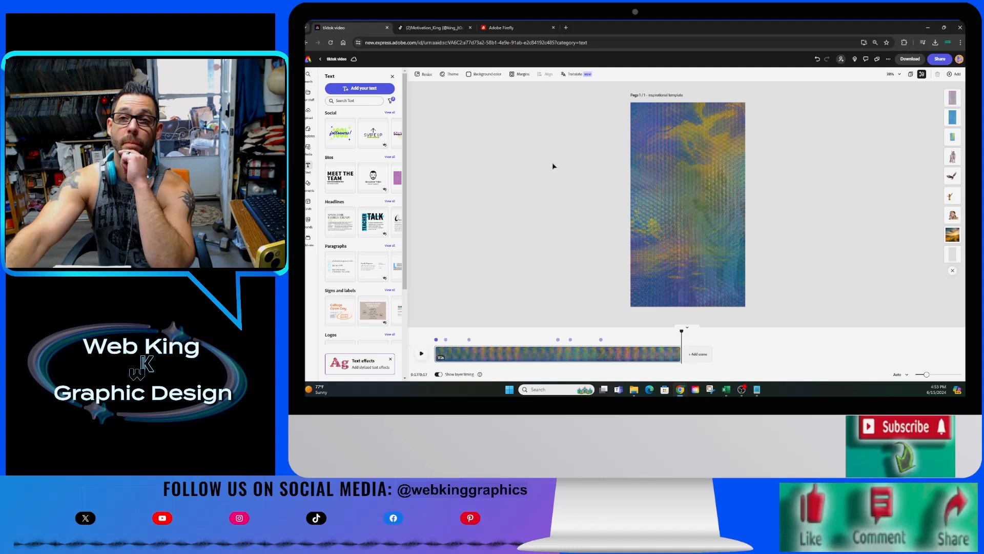
{"action": "left_click", "coordinate": [392, 178]}
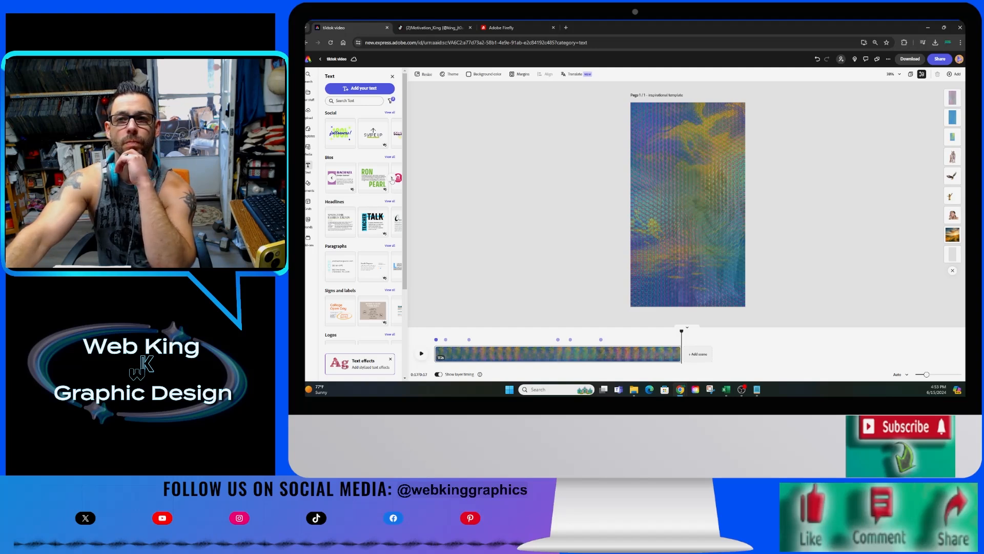
{"action": "left_click", "coordinate": [392, 178]}
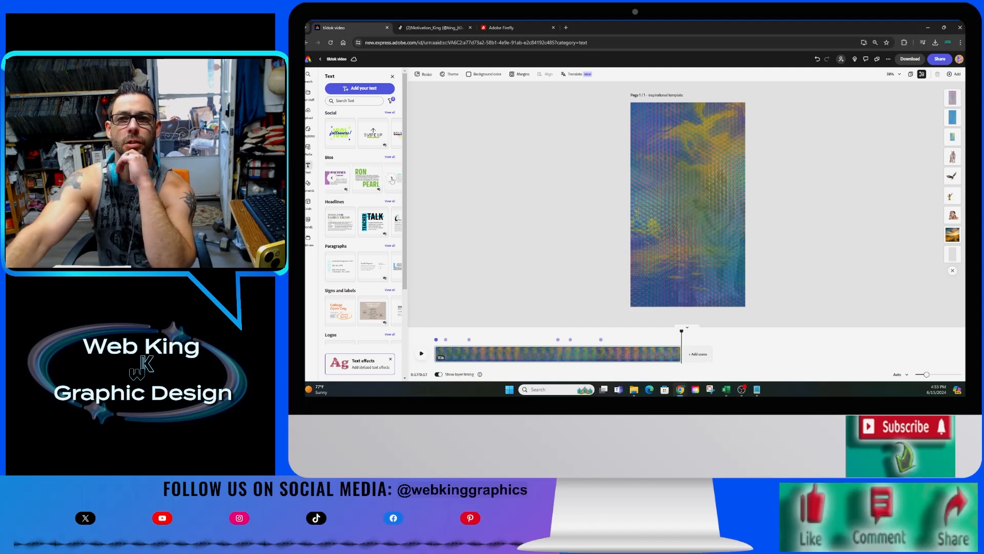
{"action": "left_click", "coordinate": [392, 223]}
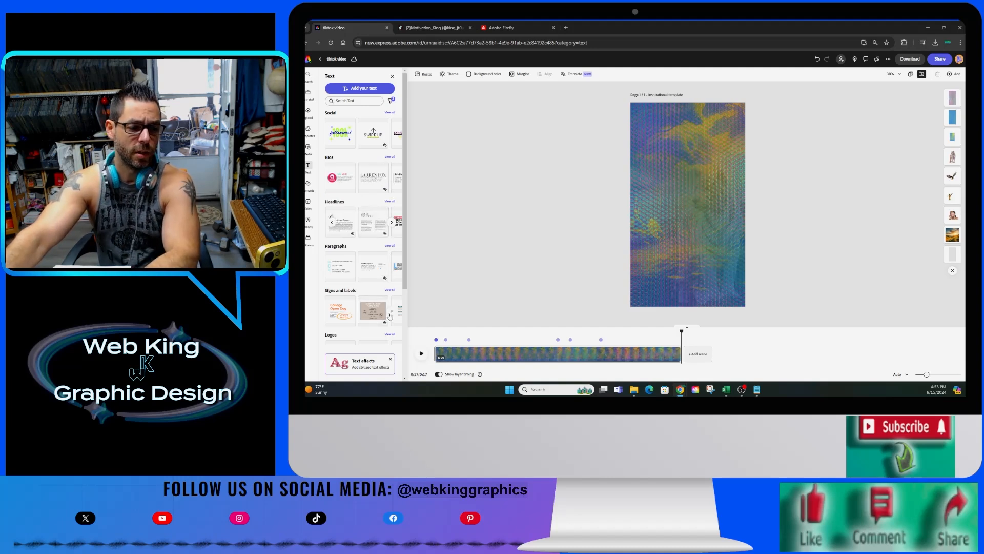
{"action": "left_click", "coordinate": [390, 312]}
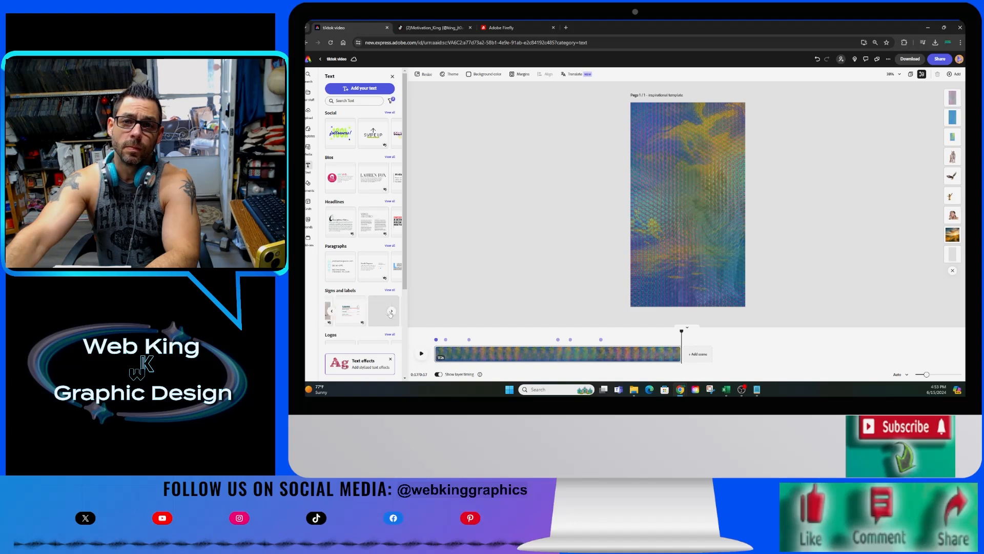
{"action": "scroll", "coordinate": [387, 308], "scroll_direction": "down", "scroll_amount": 3}
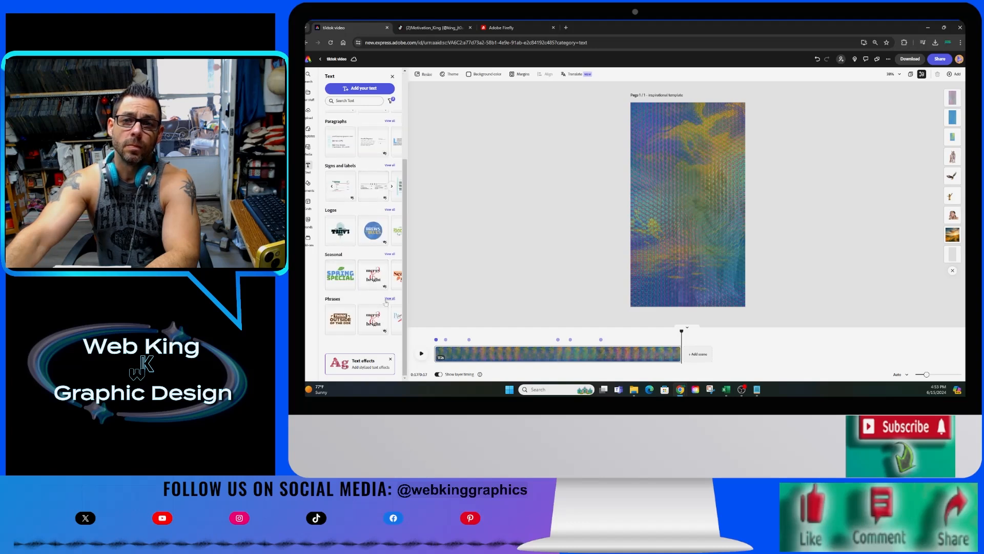
{"action": "scroll", "coordinate": [386, 302], "scroll_direction": "up", "scroll_amount": 3}
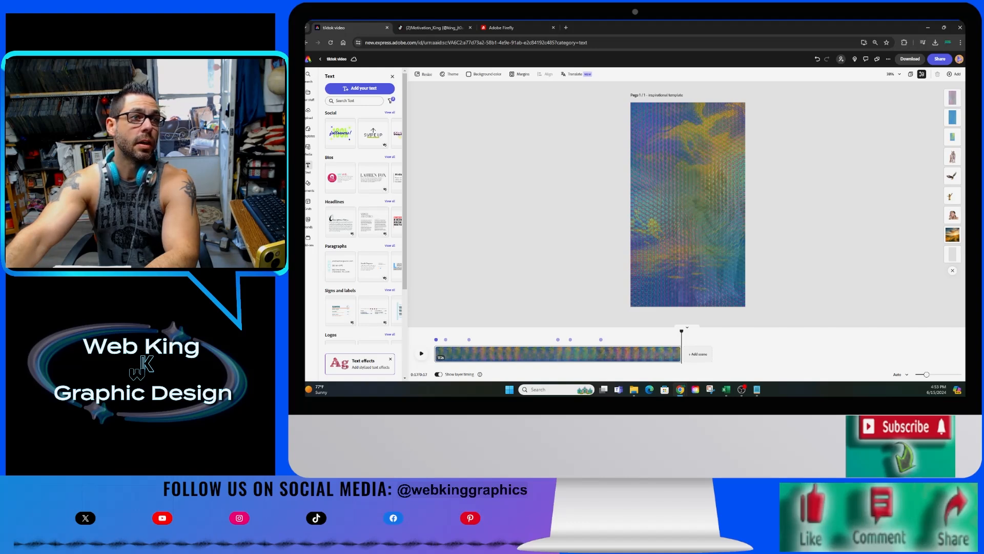
Add the Web King Graphic Design logo image to the page and move its layer directly below the flying bird.
{"action": "key", "text": "alt+Tab"}
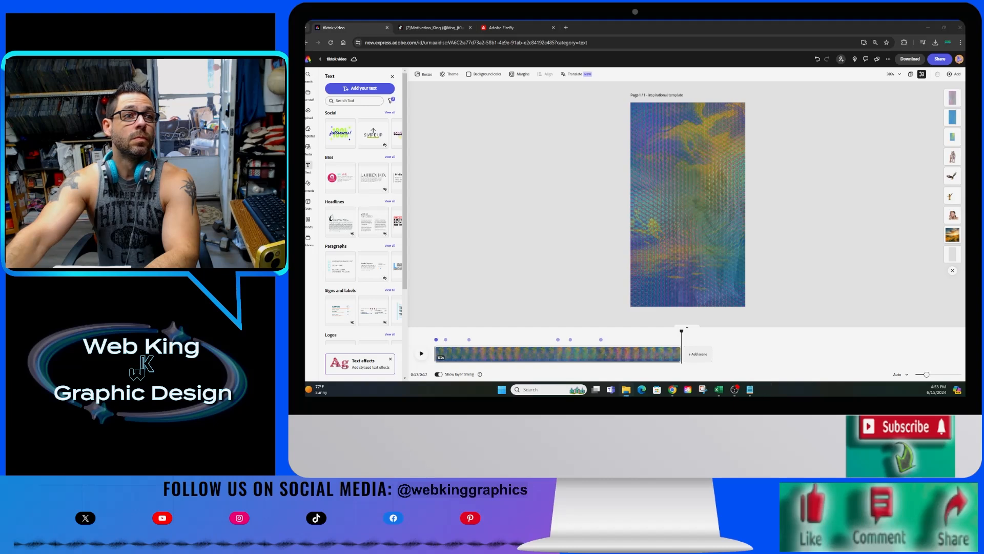
{"action": "left_click_drag", "start_coordinate": [399, 221], "coordinate": [480, 226]}
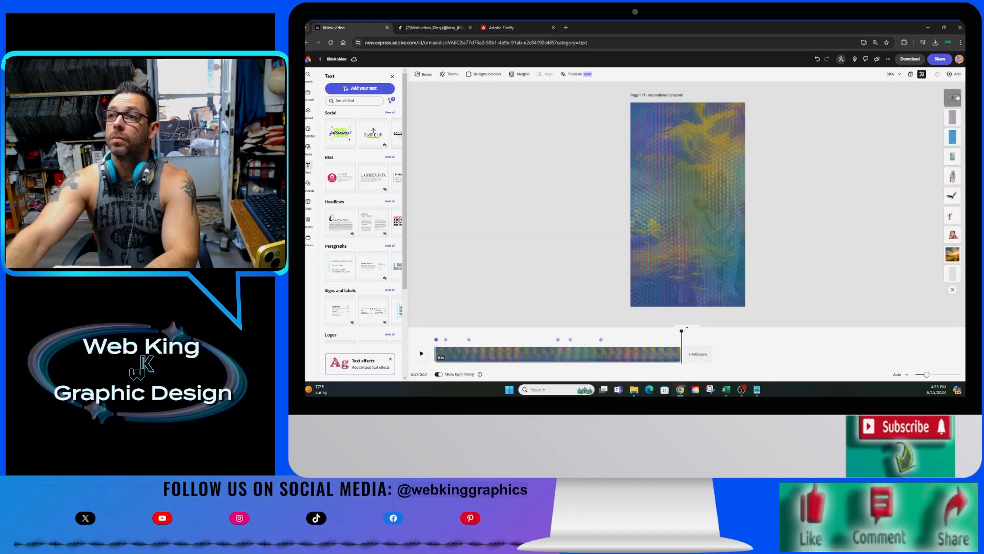
{"action": "left_click_drag", "start_coordinate": [546, 251], "coordinate": [703, 167]}
{"action": "left_click_drag", "start_coordinate": [749, 114], "coordinate": [673, 180]}
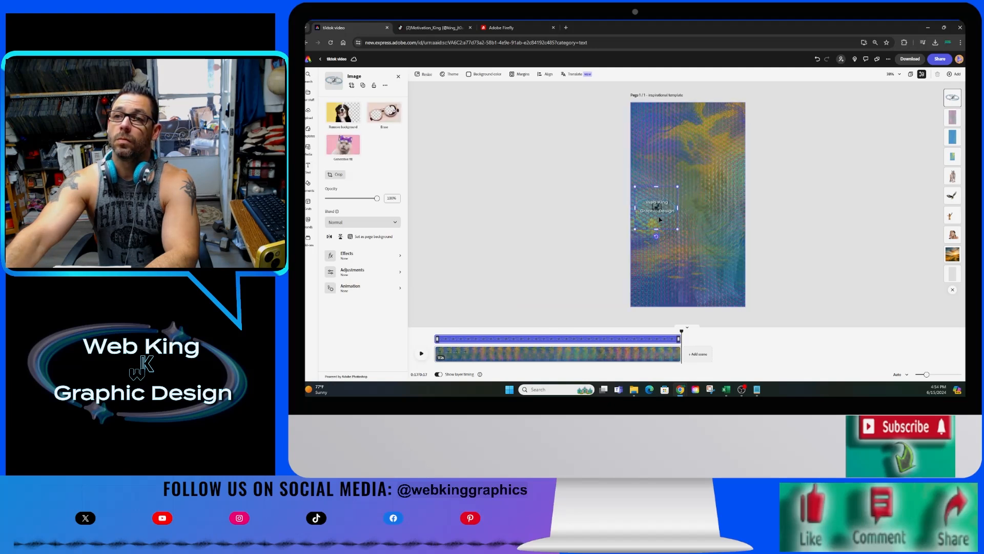
{"action": "left_click_drag", "start_coordinate": [658, 216], "coordinate": [682, 190]}
{"action": "left_click_drag", "start_coordinate": [952, 97], "coordinate": [956, 195]}
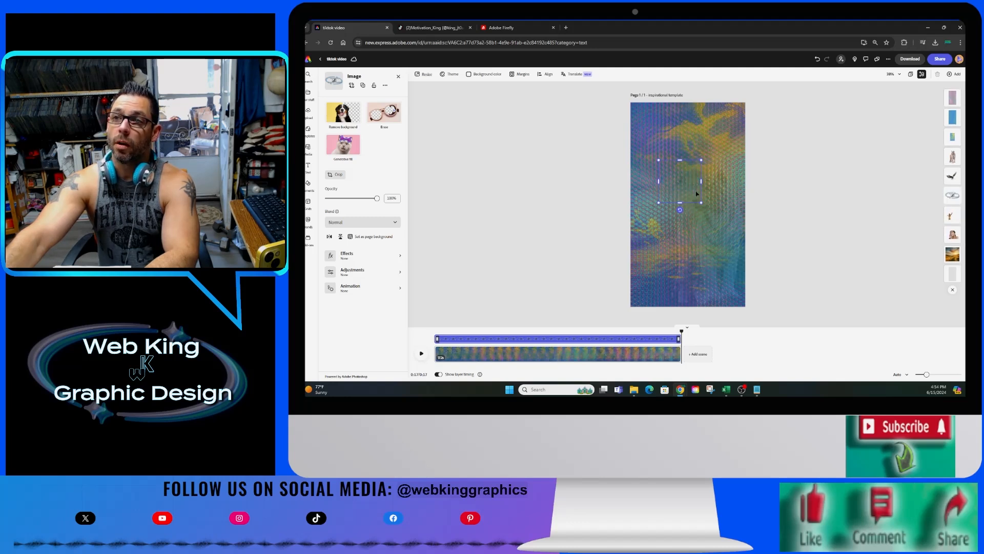
Enlarge the logo to roughly the page's width and rotate it a quarter turn so it stands vertically.
{"action": "left_click_drag", "start_coordinate": [656, 203], "coordinate": [583, 277]}
{"action": "left_click_drag", "start_coordinate": [614, 229], "coordinate": [664, 237]}
{"action": "left_click_drag", "start_coordinate": [692, 294], "coordinate": [617, 239]}
{"action": "left_click_drag", "start_coordinate": [690, 248], "coordinate": [670, 224]}
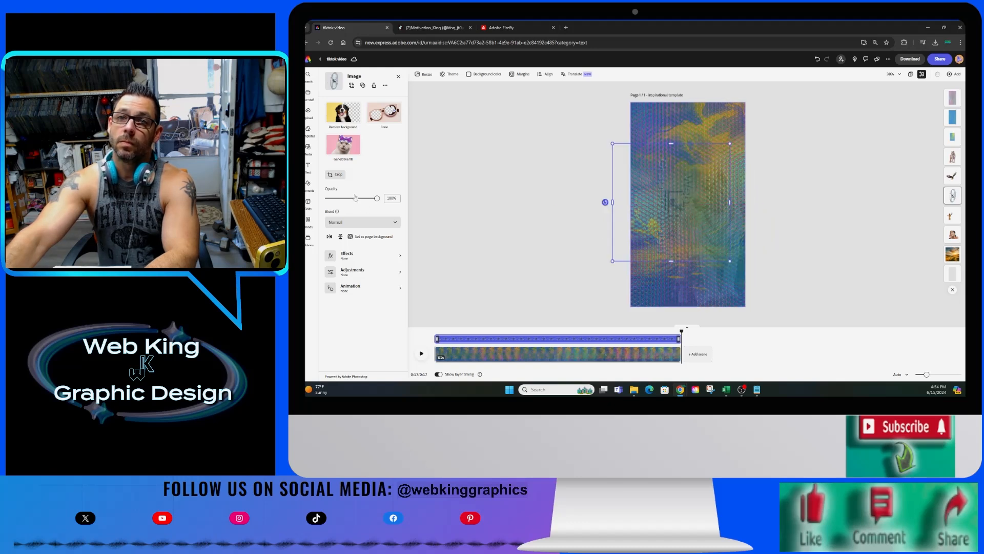
Set the logo's opacity to 52%, shift it lower on the page and raise its layer to fourth in the stack.
{"action": "mouse_move", "coordinate": [658, 211]}
{"action": "left_mouse_down"}
{"action": "mouse_move", "coordinate": [650, 192]}
{"action": "mouse_move", "coordinate": [650, 214]}
{"action": "left_mouse_up"}
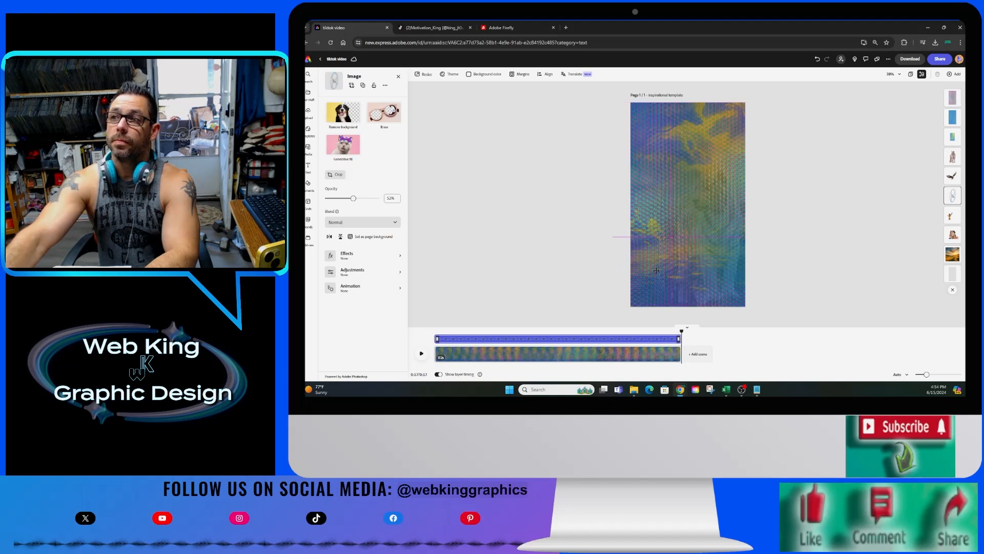
{"action": "left_click_drag", "start_coordinate": [656, 270], "coordinate": [656, 271]}
{"action": "left_click_drag", "start_coordinate": [952, 195], "coordinate": [952, 154]}
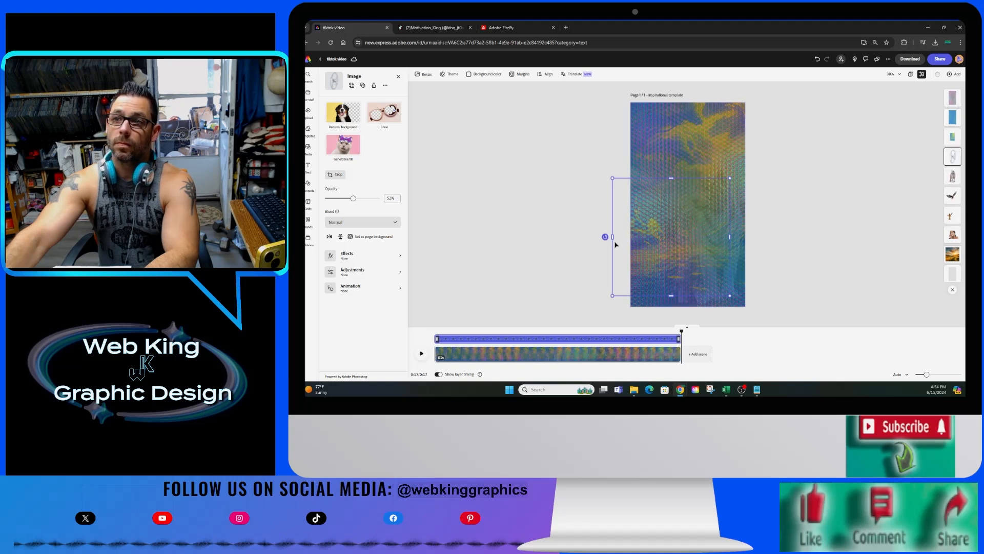
Tilt the logo diagonally on the page and replay the video from near the start.
{"action": "left_click_drag", "start_coordinate": [605, 237], "coordinate": [642, 252]}
{"action": "left_click", "coordinate": [584, 259]}
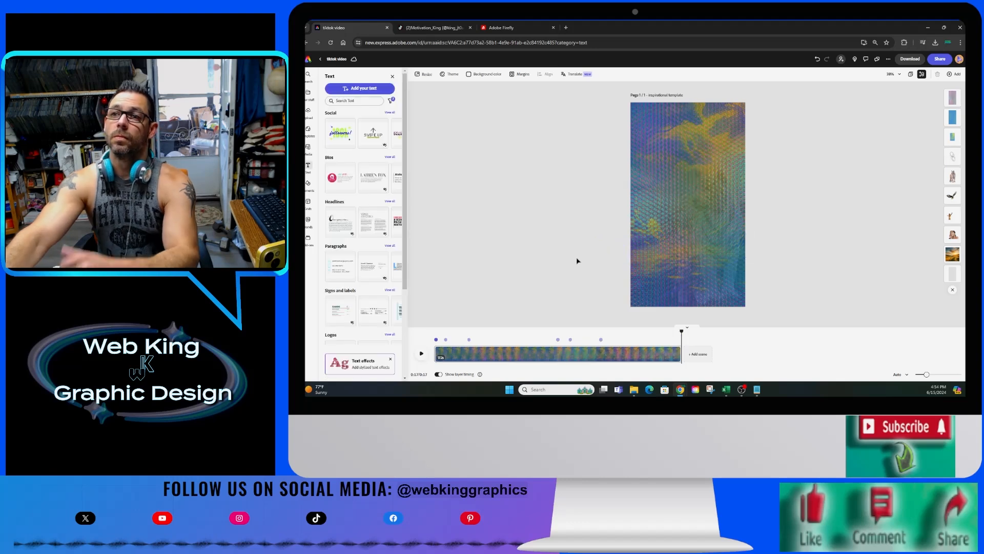
{"action": "left_click", "coordinate": [437, 334]}
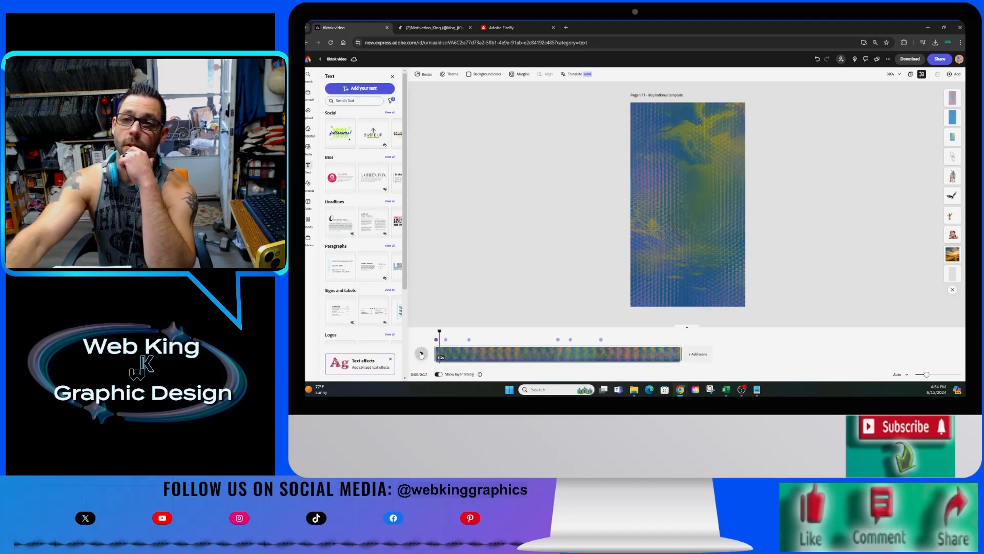
{"action": "left_click", "coordinate": [422, 354]}
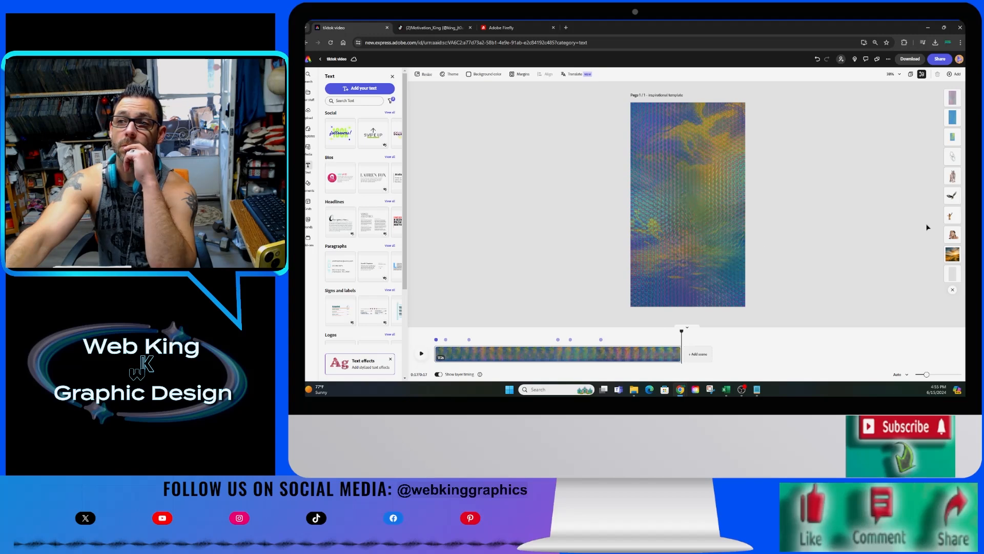
Set the logo layer's opacity to 72% and replay the video to check it.
{"action": "left_click", "coordinate": [952, 157]}
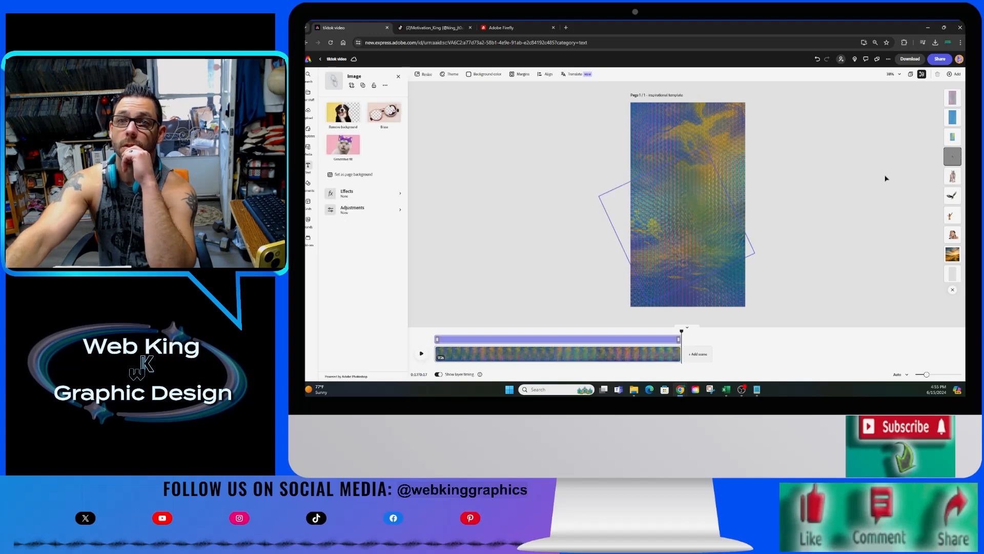
{"action": "left_click", "coordinate": [358, 199]}
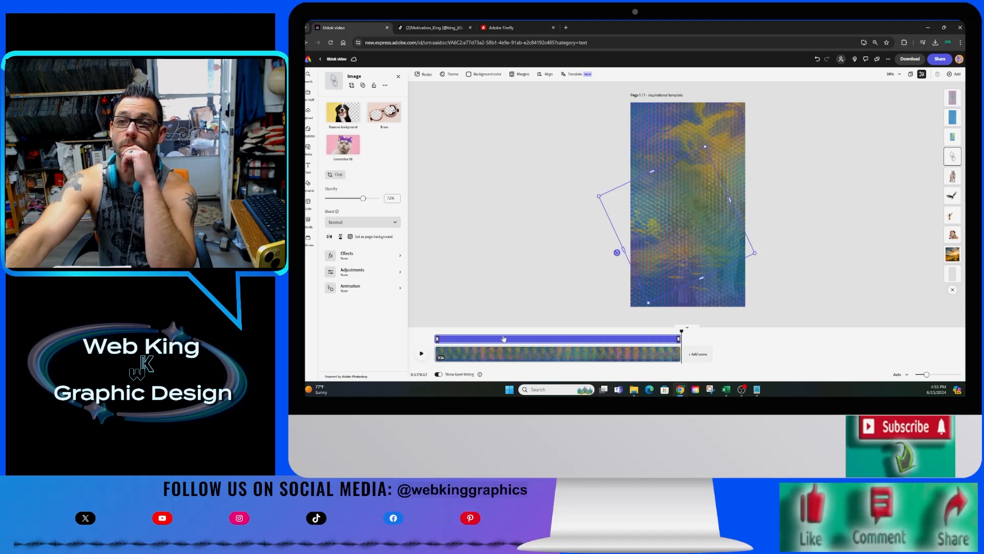
{"action": "left_click", "coordinate": [421, 353]}
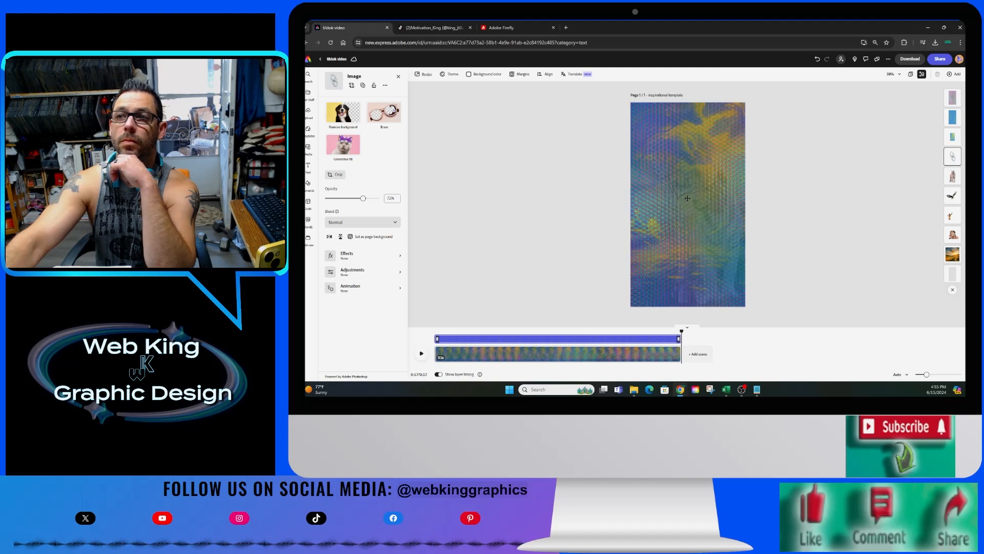
Shrink the logo, move it to the lower part of the page and rotate it until it is level.
{"action": "left_click", "coordinate": [684, 180]}
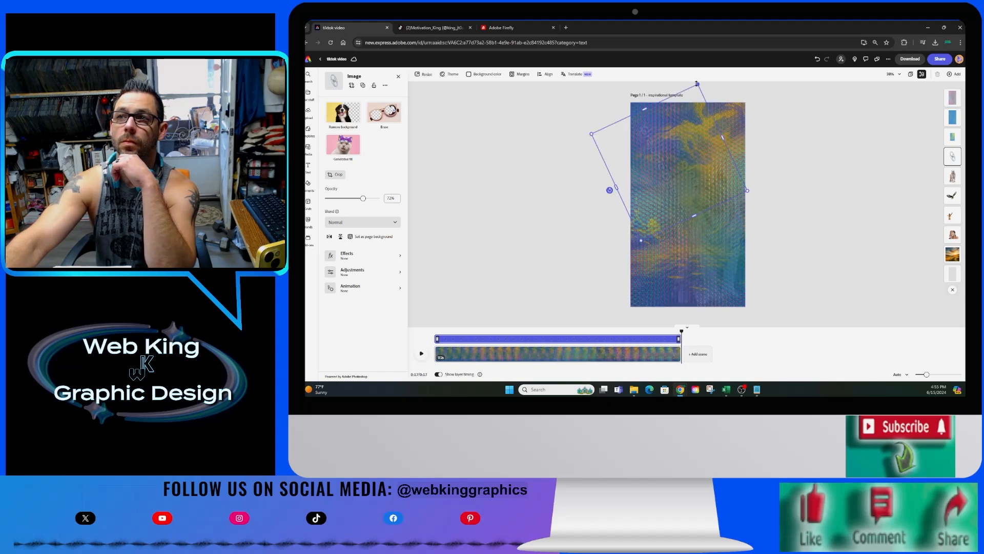
{"action": "left_click_drag", "start_coordinate": [698, 82], "coordinate": [675, 142]}
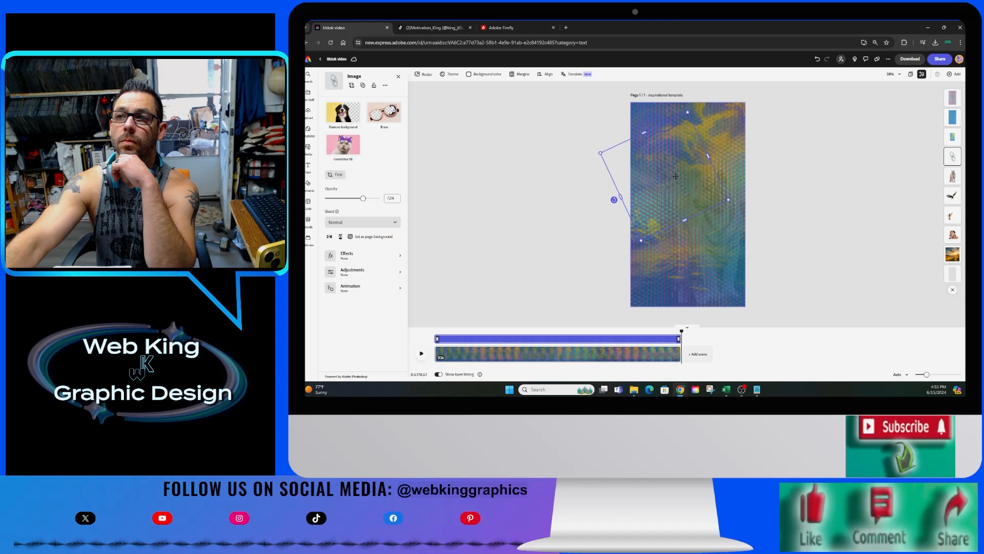
{"action": "left_click_drag", "start_coordinate": [676, 177], "coordinate": [674, 165]}
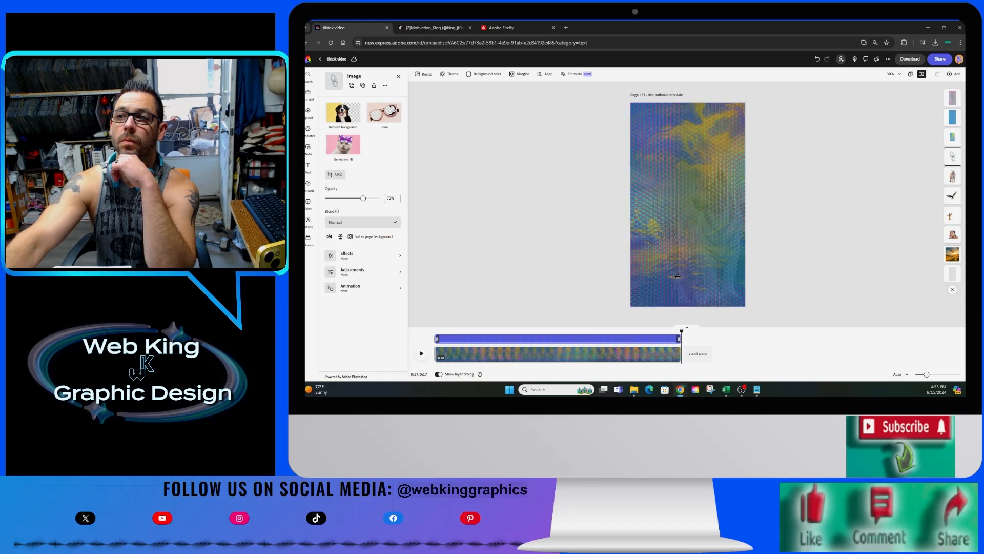
{"action": "left_click", "coordinate": [678, 276]}
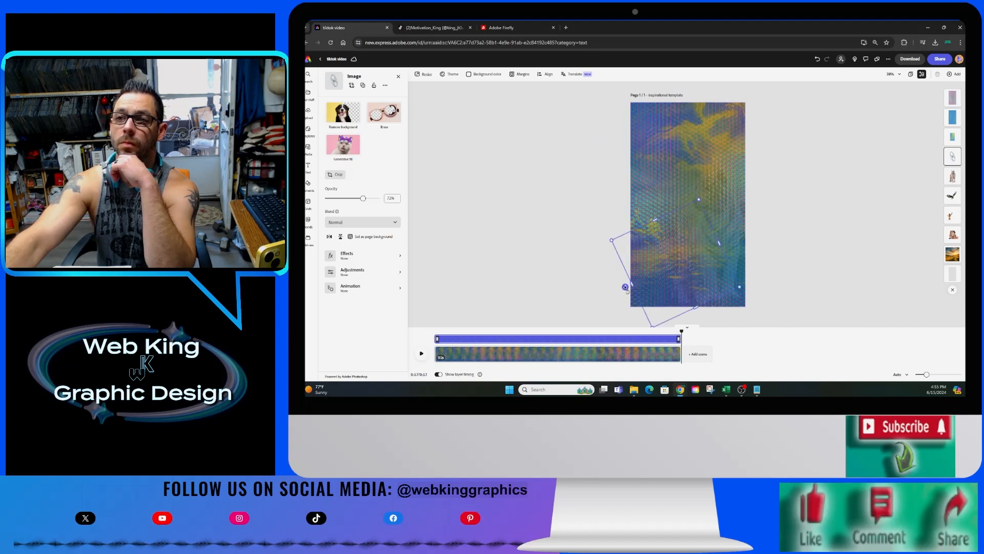
{"action": "left_click_drag", "start_coordinate": [625, 286], "coordinate": [674, 307]}
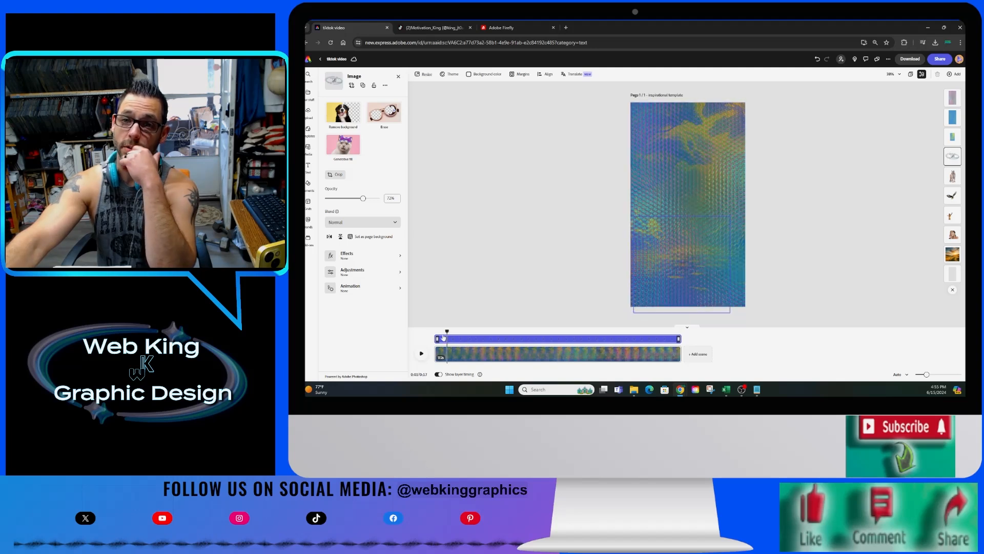
Play back the video with the level logo, lower its opacity to about 45% and replay from near the start.
{"action": "left_click", "coordinate": [421, 353]}
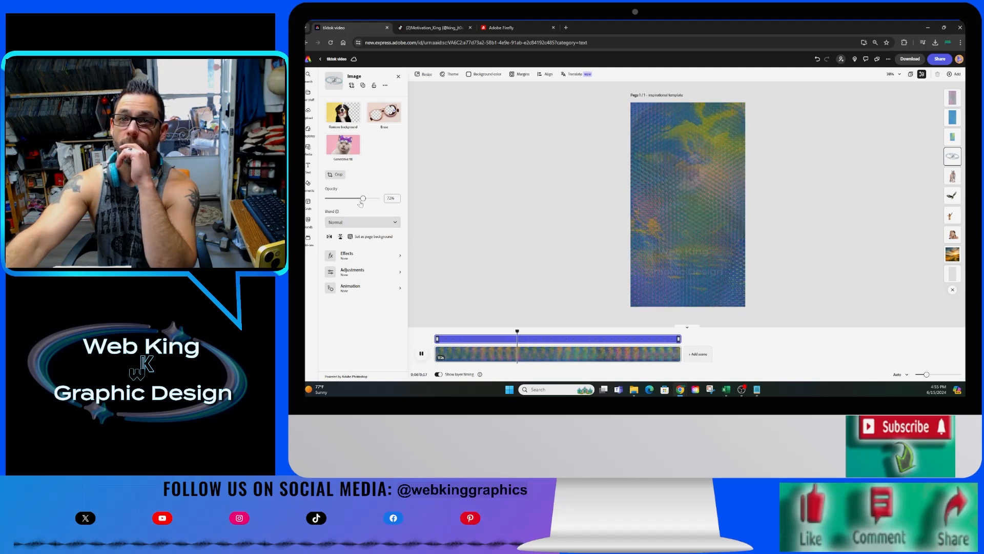
{"action": "left_click_drag", "start_coordinate": [363, 199], "coordinate": [359, 199]}
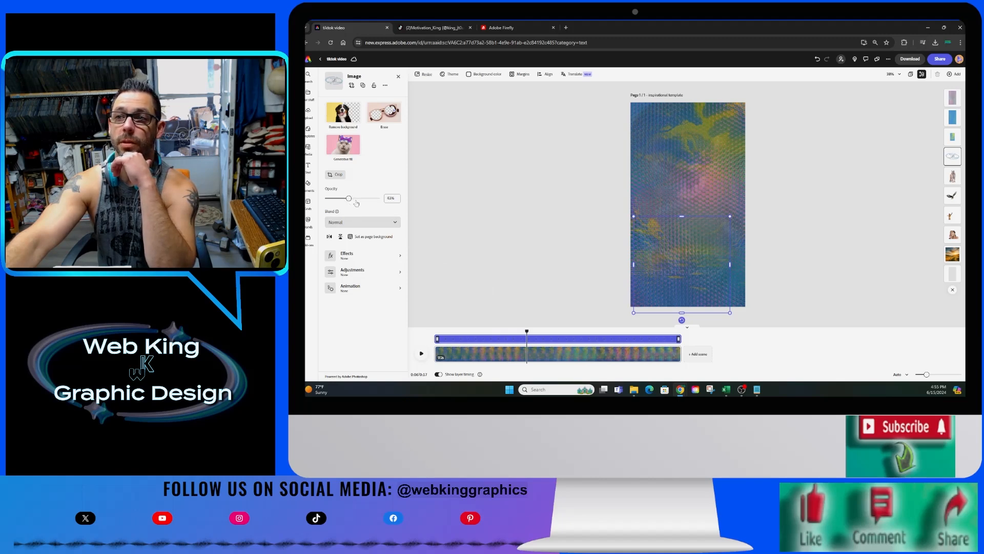
{"action": "left_click", "coordinate": [550, 246]}
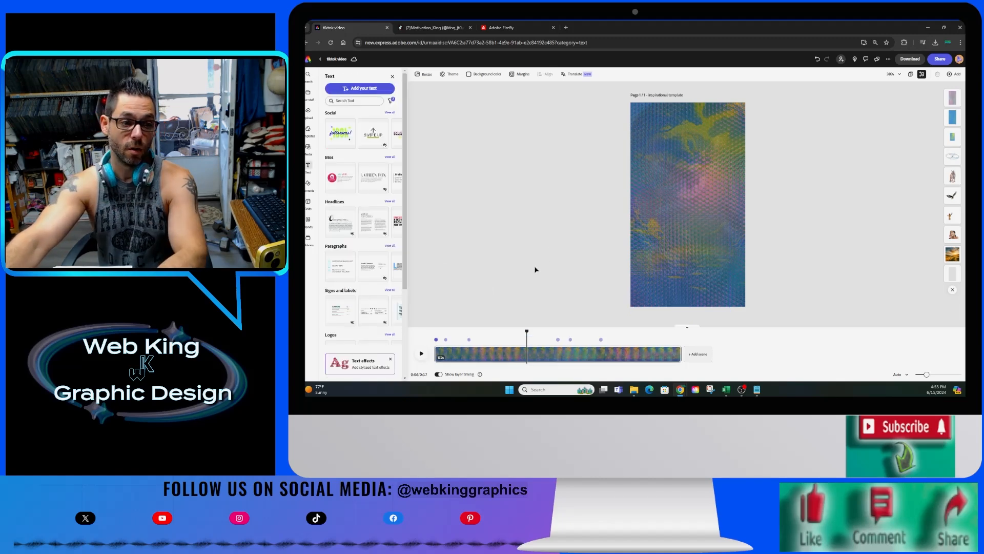
{"action": "left_click", "coordinate": [445, 338]}
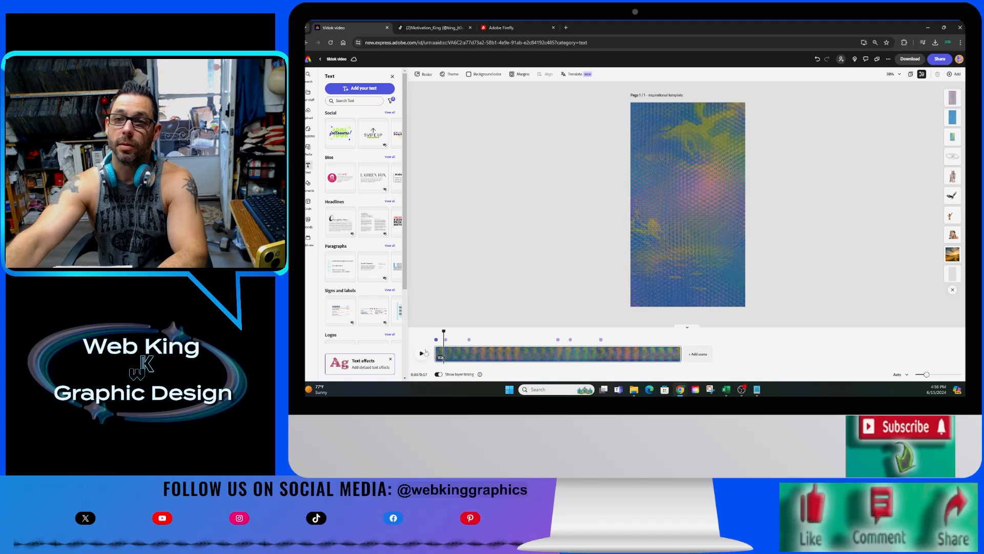
{"action": "left_click", "coordinate": [423, 353]}
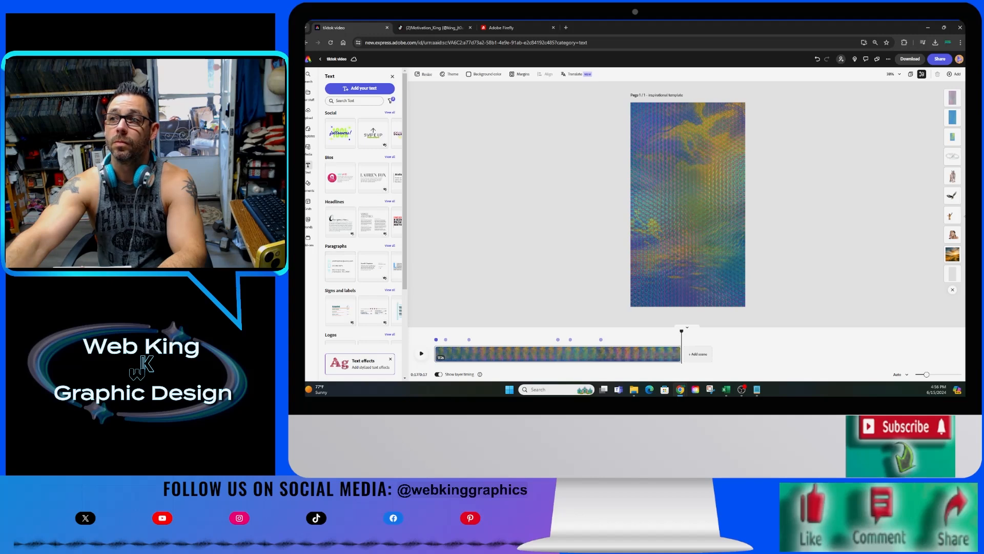
Set the logo layer's opacity to 65% and check how it looks at several points in the second half of the video.
{"action": "left_click", "coordinate": [952, 156]}
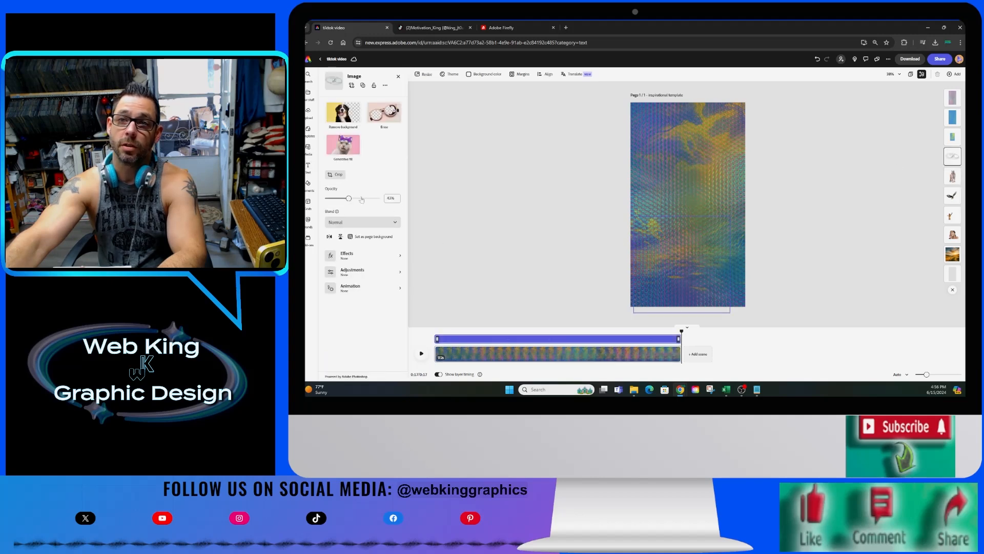
{"action": "left_click_drag", "start_coordinate": [361, 199], "coordinate": [359, 200]}
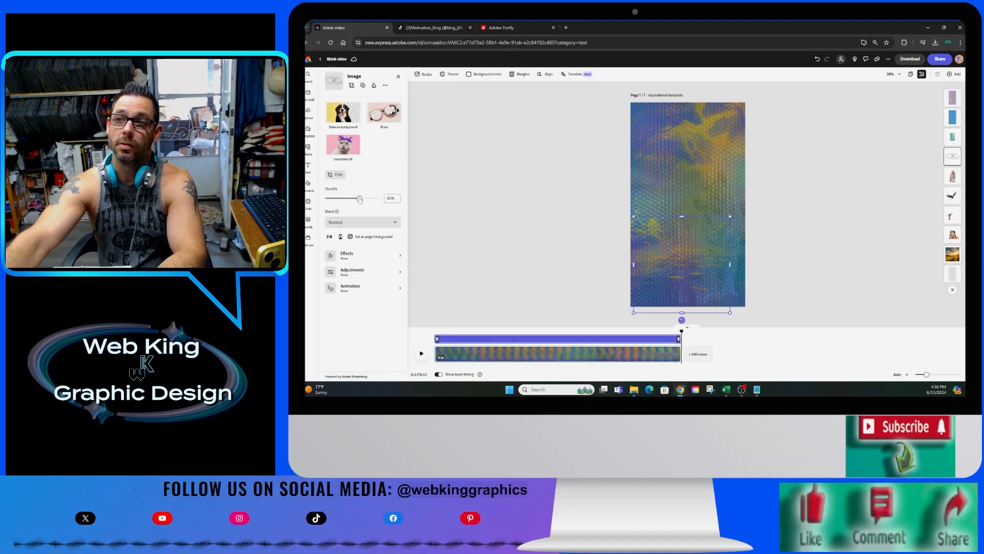
{"action": "left_click", "coordinate": [542, 332]}
{"action": "left_click", "coordinate": [562, 336]}
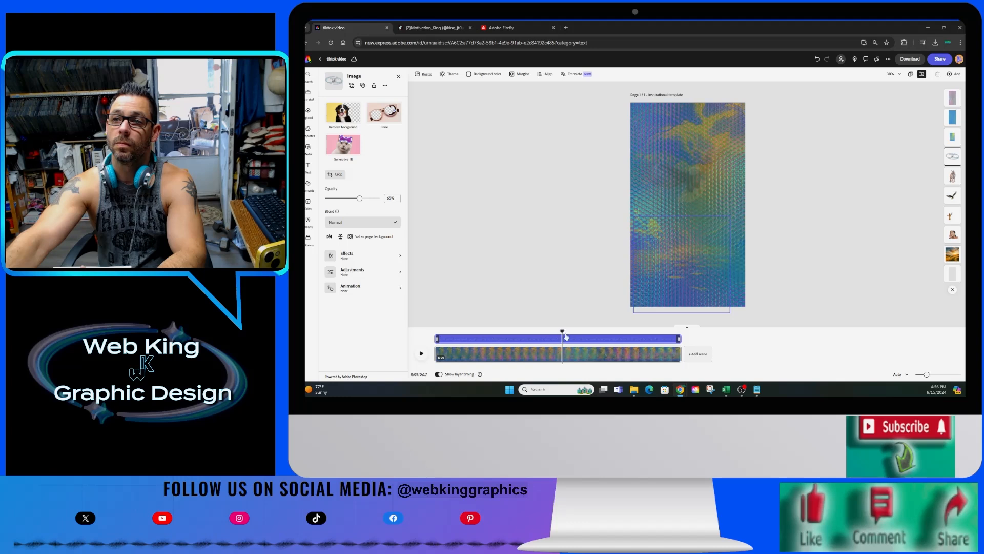
{"action": "left_click", "coordinate": [595, 332]}
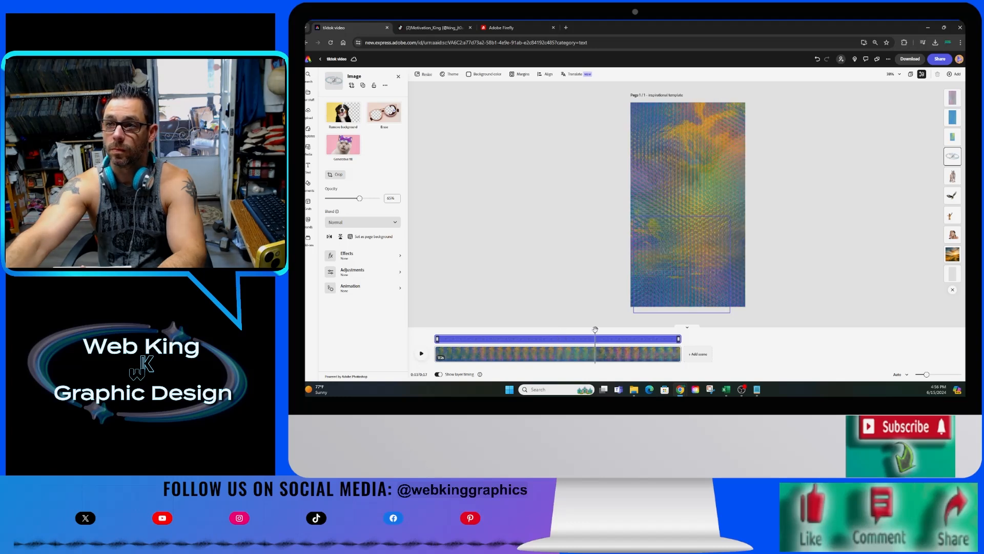
Check the watermark in the last seconds of the video up to its end and download the video as MP4.
{"action": "left_click", "coordinate": [637, 332]}
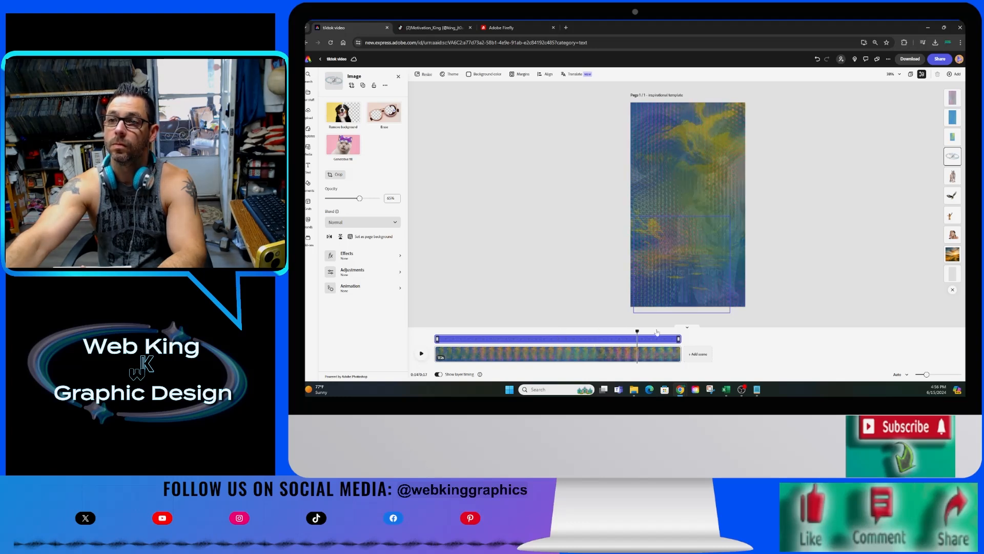
{"action": "left_click_drag", "start_coordinate": [637, 331], "coordinate": [681, 368]}
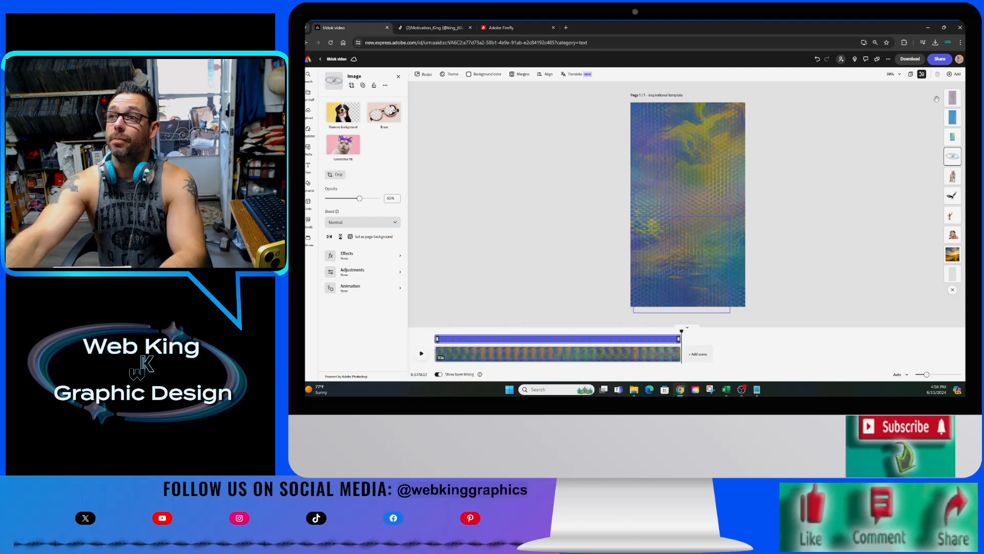
{"action": "left_click", "coordinate": [910, 58]}
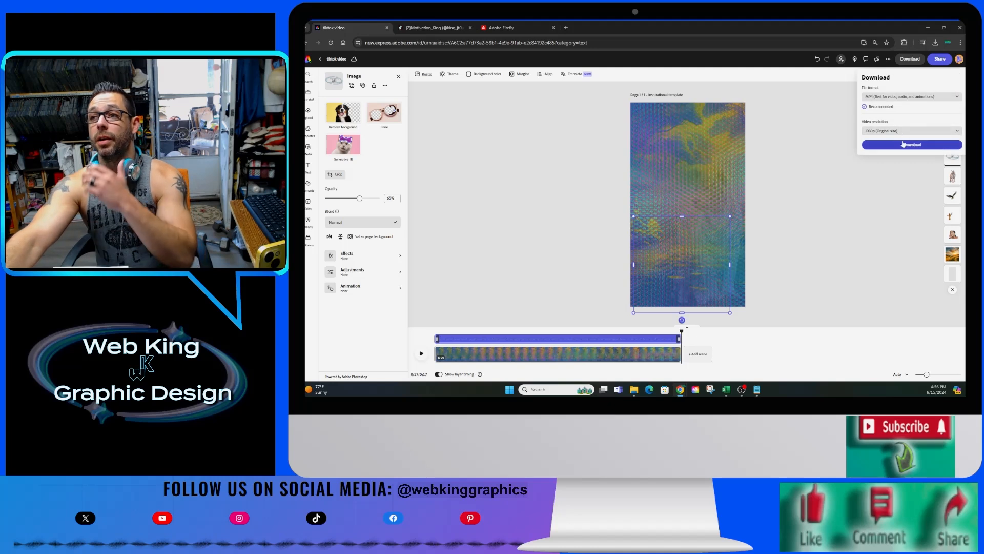
{"action": "left_click", "coordinate": [904, 144]}
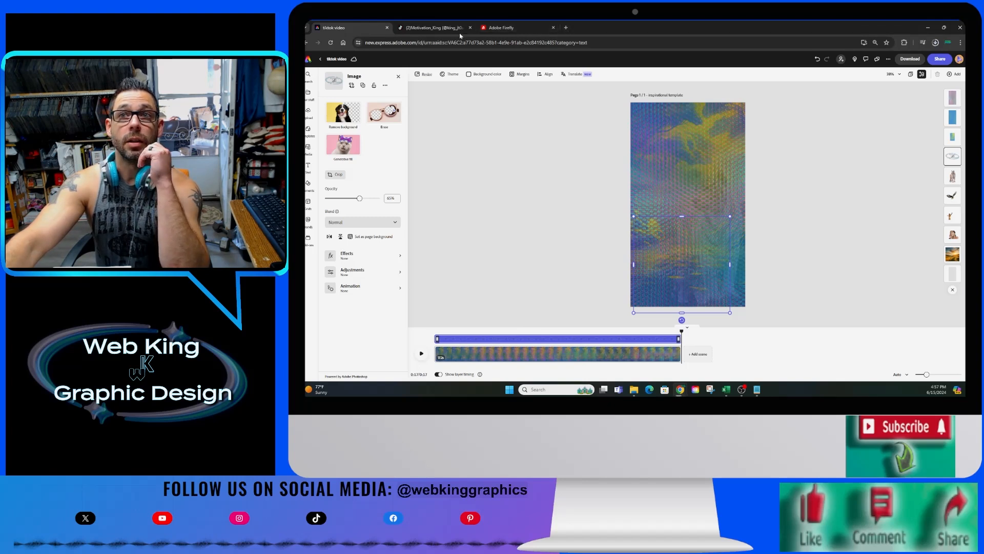
Switch to TikTok, start a new video upload and browse to the Downloads folder for the file.
{"action": "left_click", "coordinate": [433, 27]}
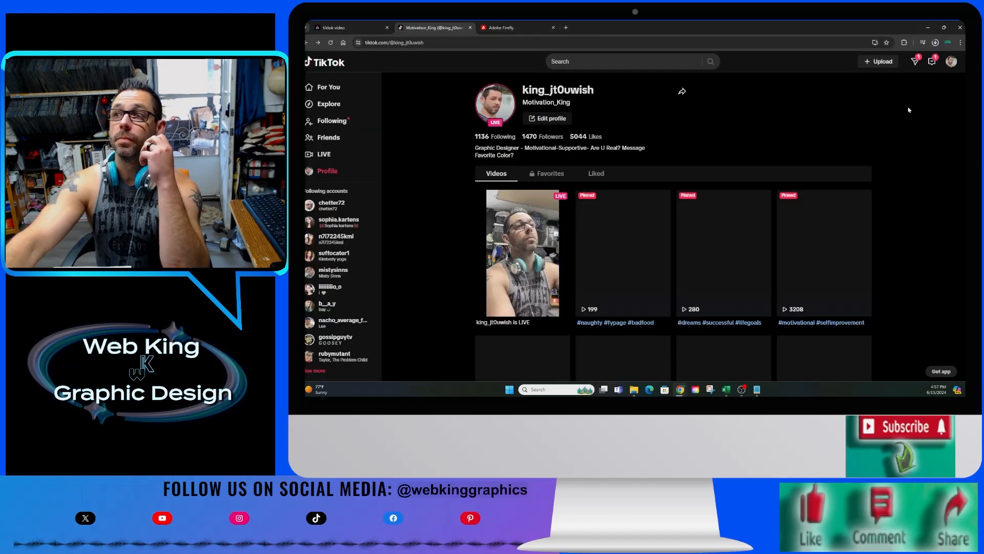
{"action": "left_click", "coordinate": [883, 63]}
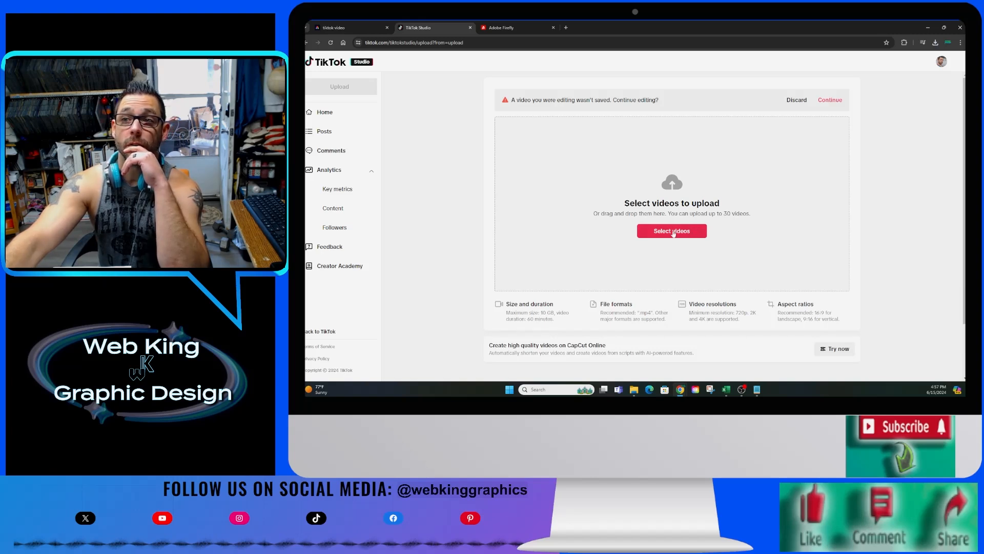
{"action": "left_click", "coordinate": [674, 232]}
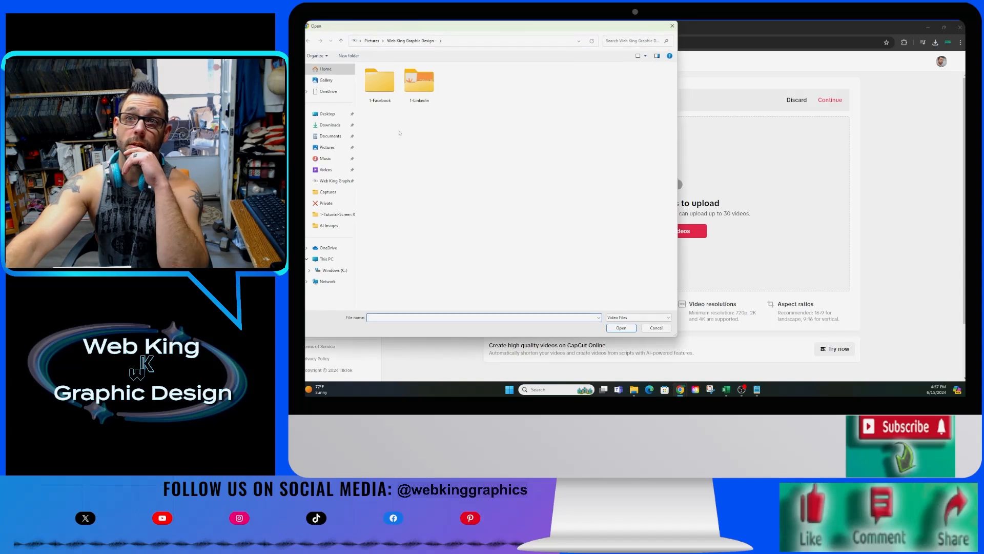
{"action": "left_click", "coordinate": [336, 127]}
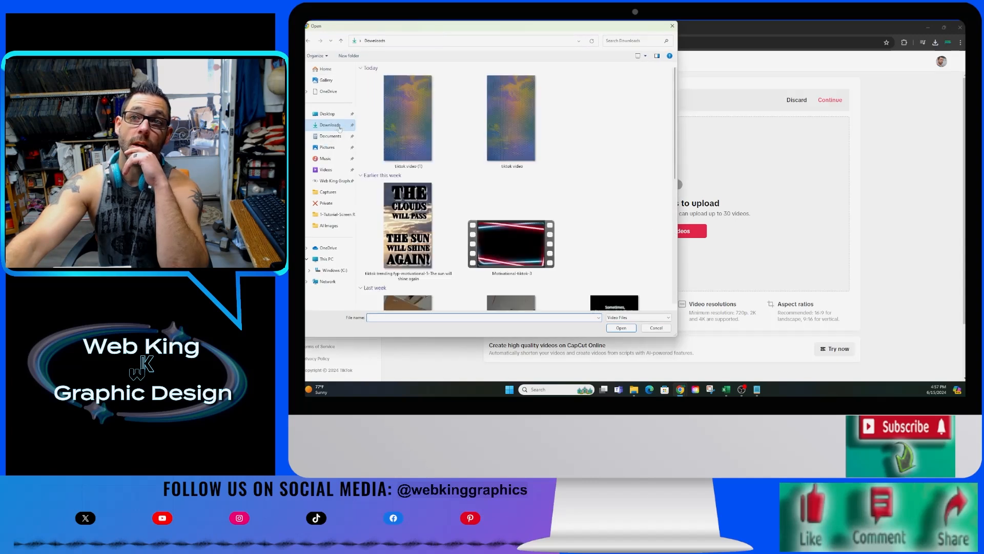
Rename the downloaded file "tiktok video (1)" as Inspirational-quotes-motivational-tiktok-video and upload it to TikTok Studio.
{"action": "left_click", "coordinate": [416, 140]}
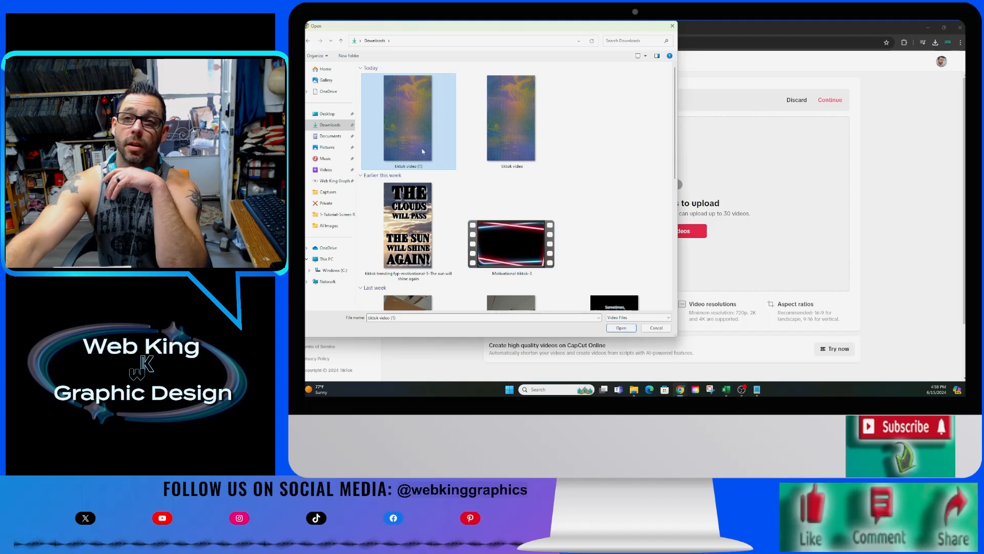
{"action": "key", "text": "F2"}
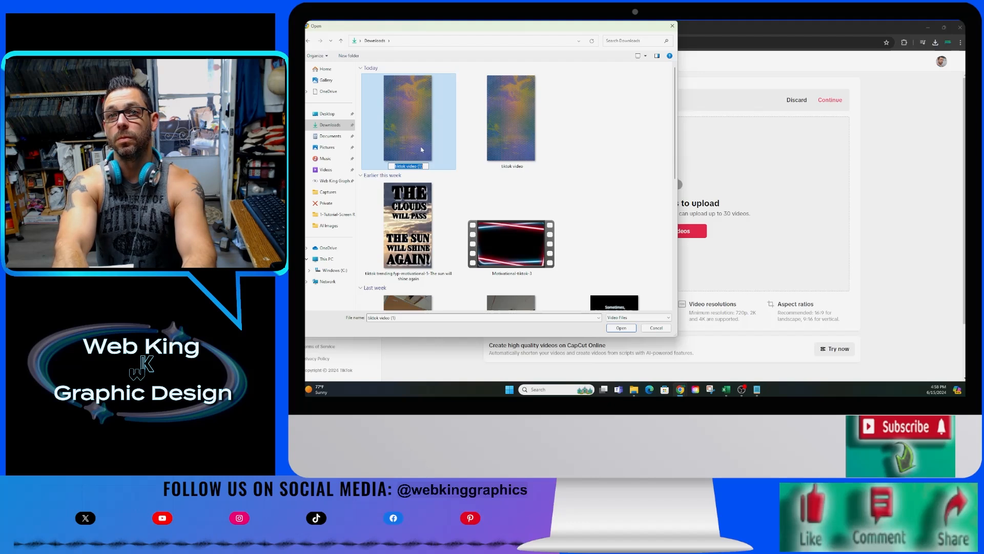
{"action": "type", "text": "Inspirational"}
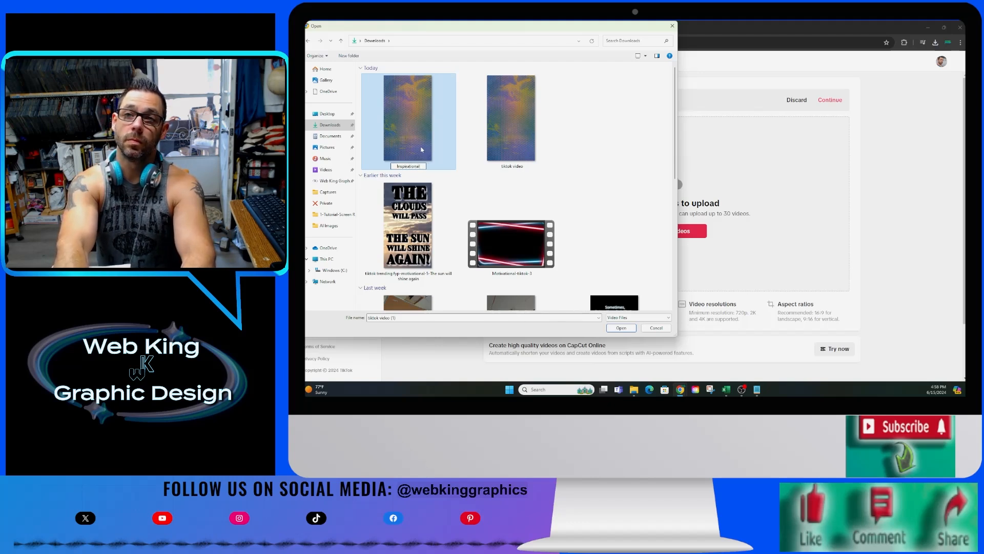
{"action": "type", "text": "-quote"}
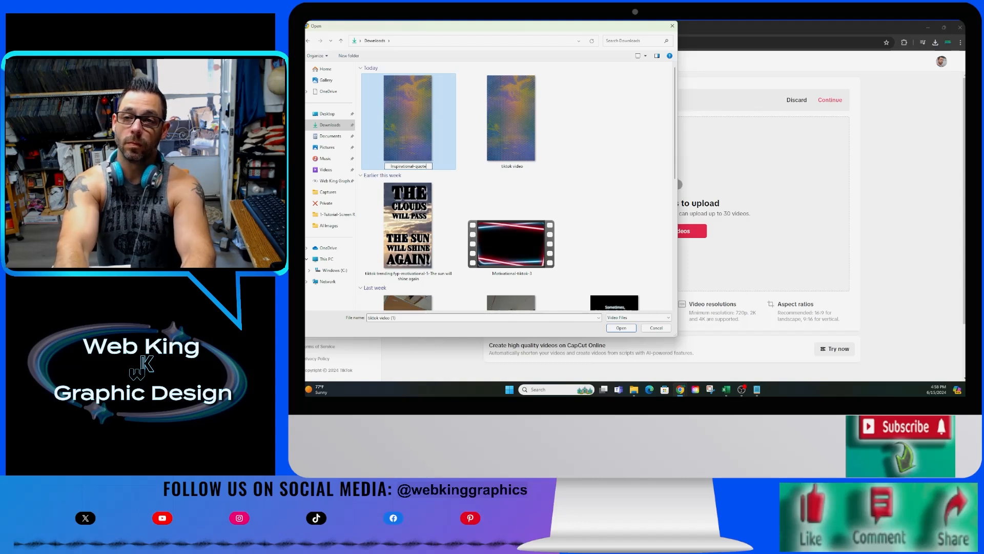
{"action": "type", "text": "s-"}
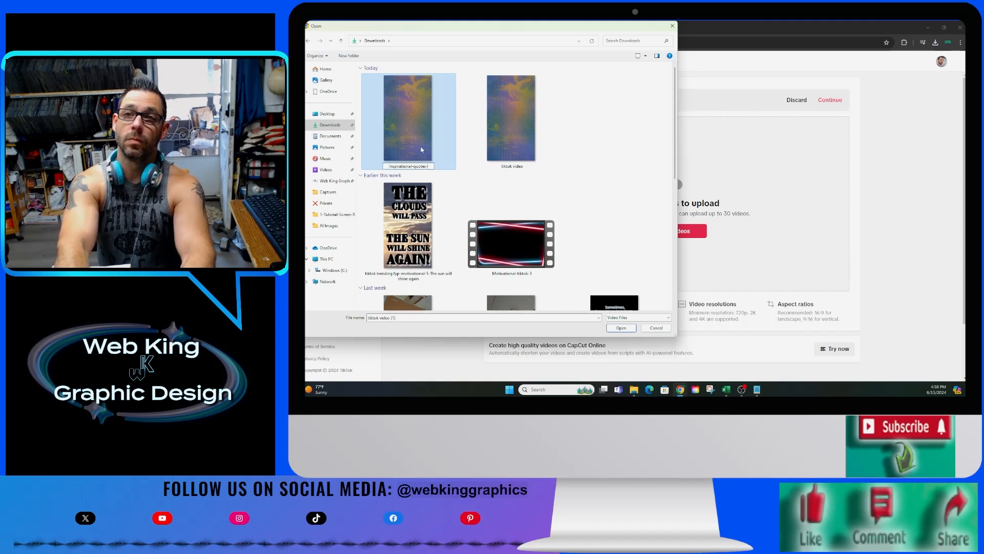
{"action": "type", "text": "motivatio"}
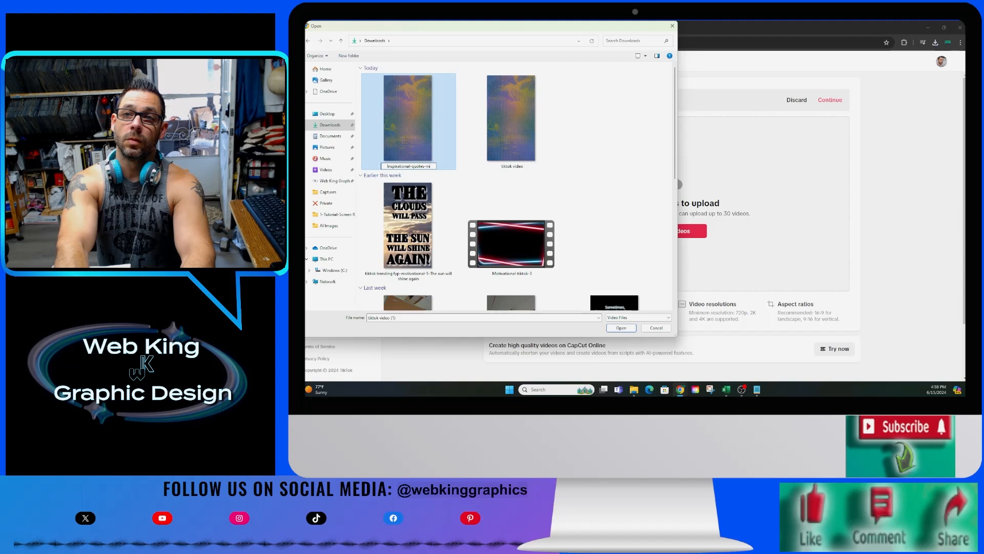
{"action": "type", "text": "na"}
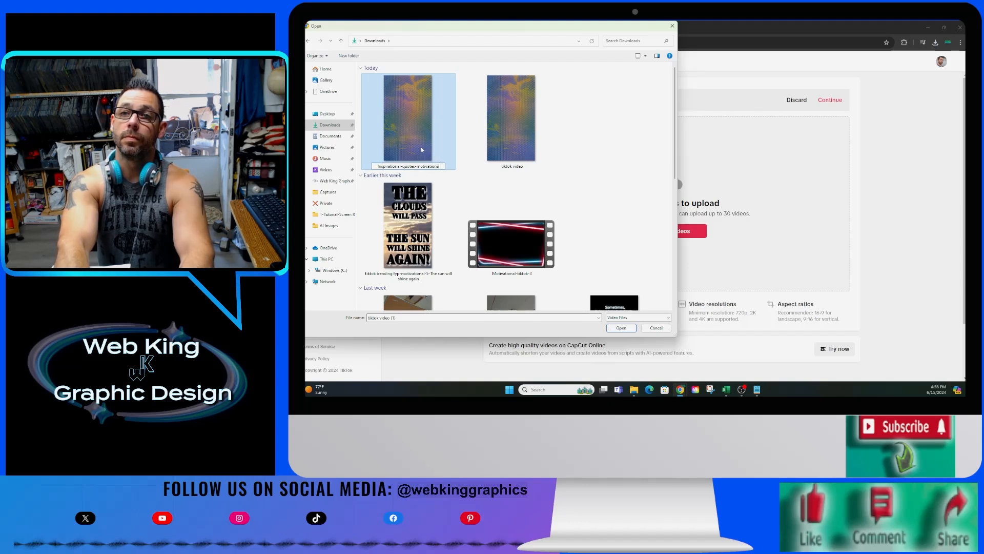
{"action": "type", "text": "l-"}
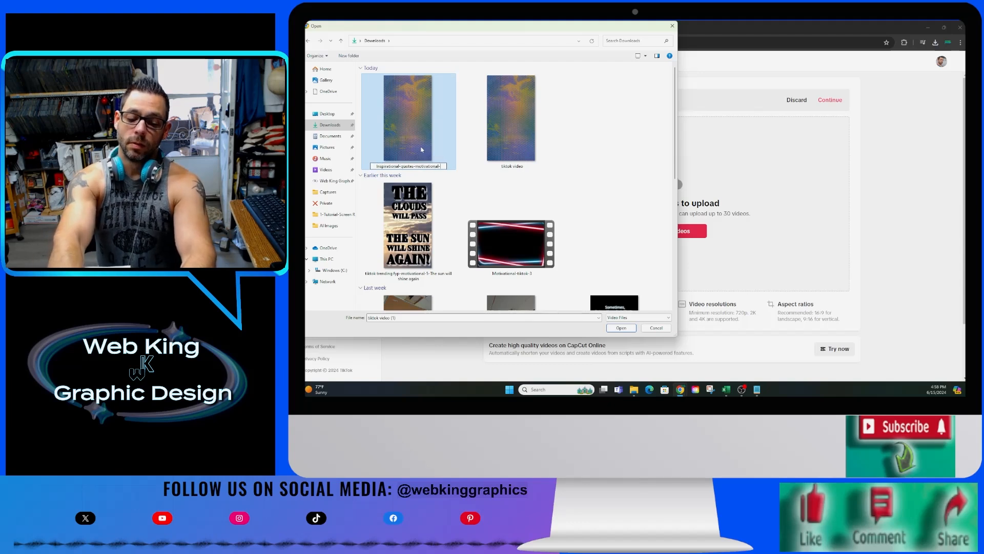
{"action": "type", "text": "tiktok"}
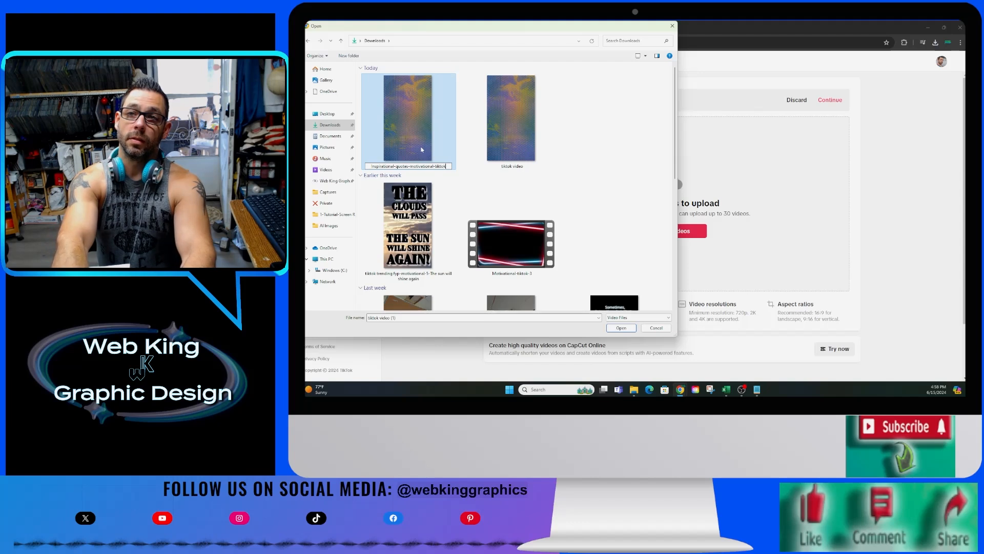
{"action": "type", "text": "-video"}
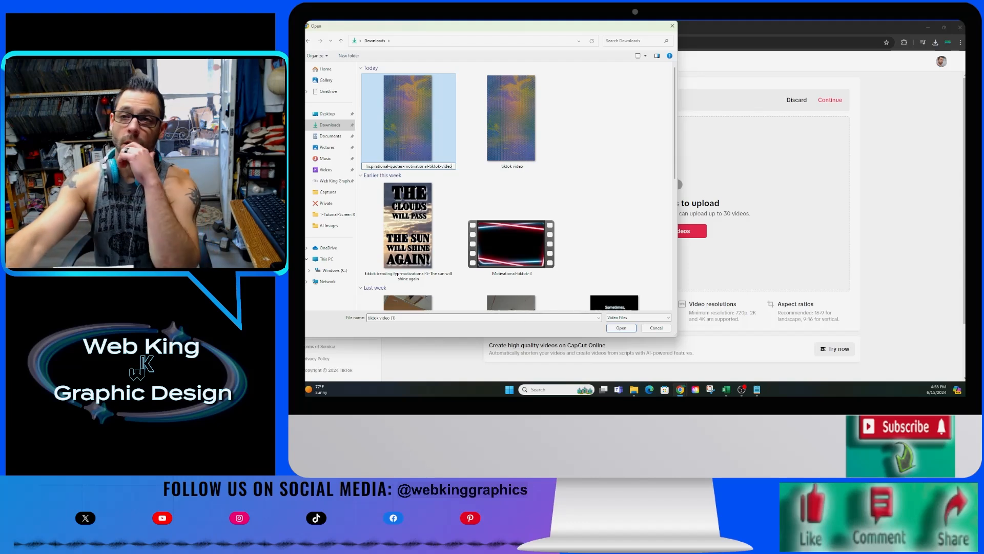
{"action": "left_click", "coordinate": [582, 204]}
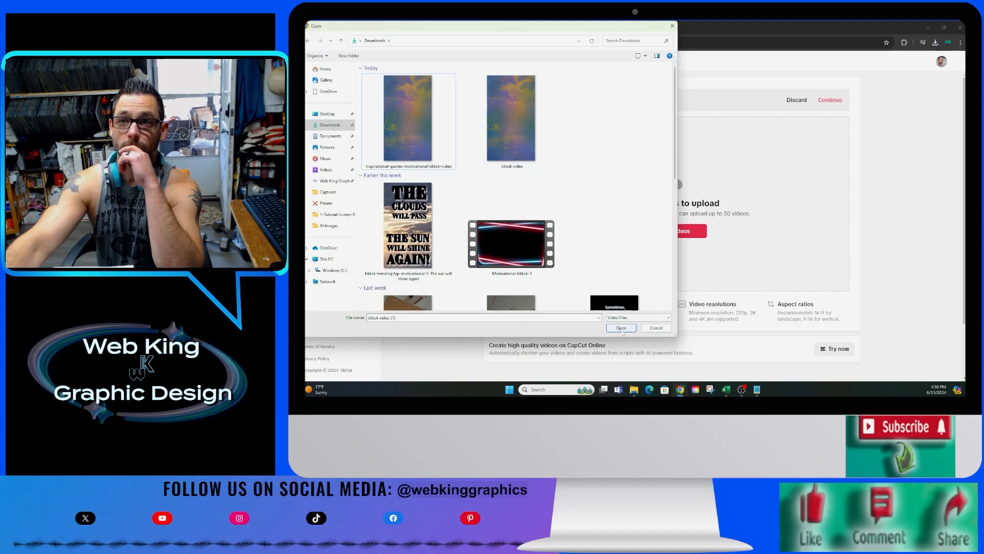
{"action": "left_click", "coordinate": [407, 118]}
{"action": "left_click", "coordinate": [624, 329]}
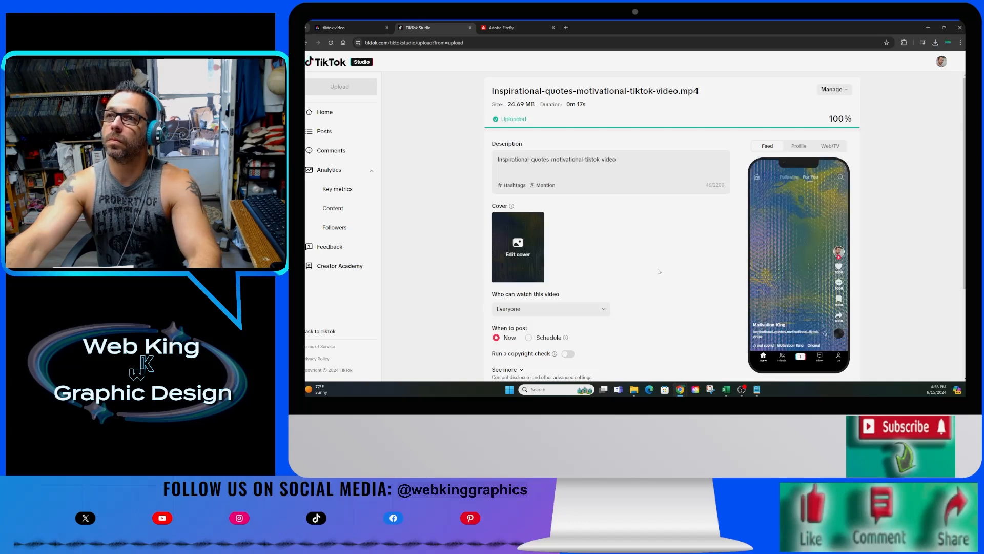
Look over the clip and recommended sounds in the video editor, leave it without saving and review the post settings.
{"action": "scroll", "coordinate": [659, 271], "scroll_direction": "down", "scroll_amount": 3}
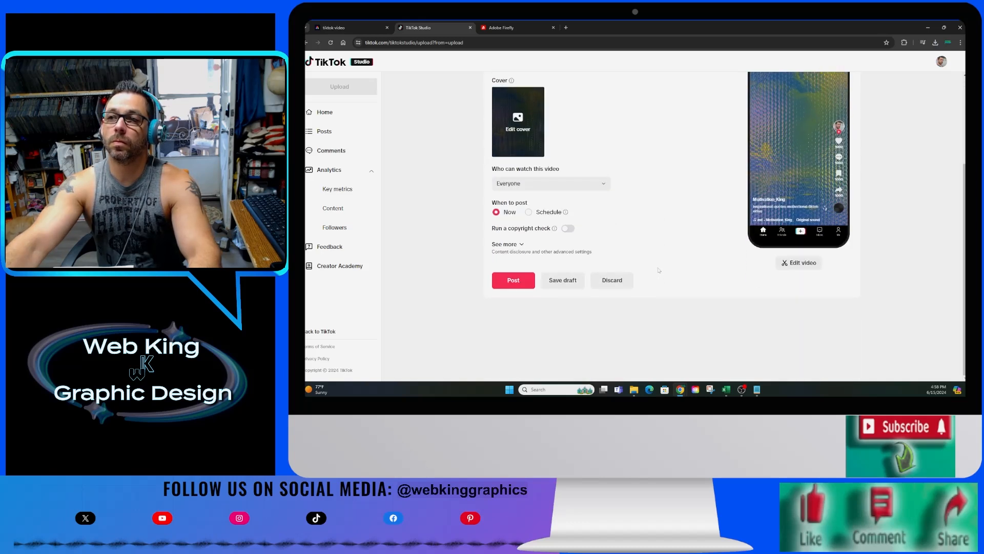
{"action": "left_click", "coordinate": [794, 267]}
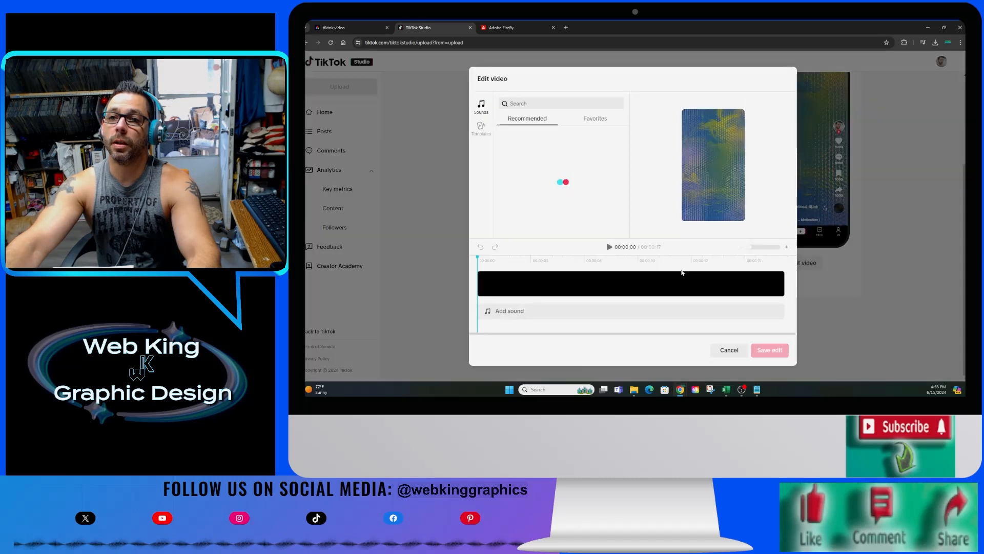
{"action": "left_click", "coordinate": [620, 281]}
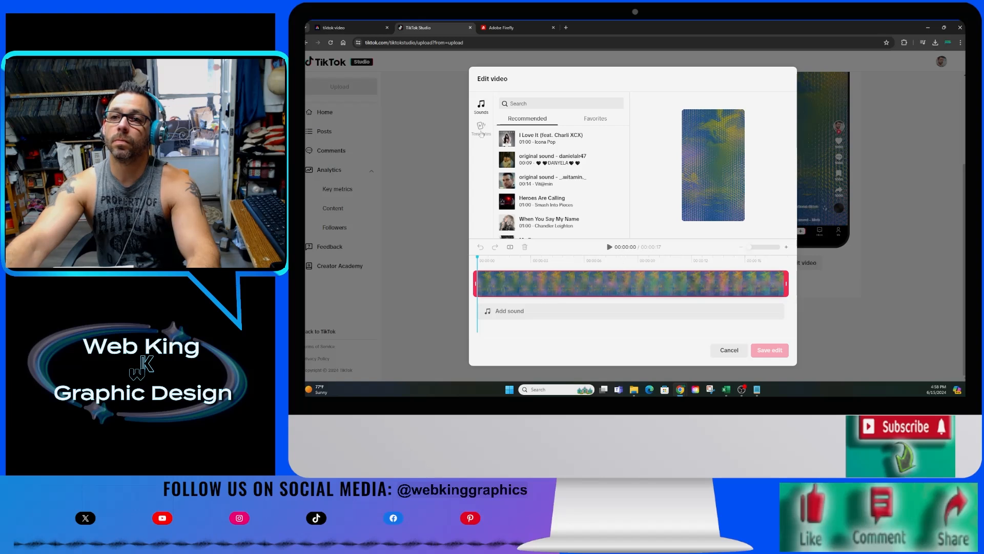
{"action": "left_click", "coordinate": [725, 352]}
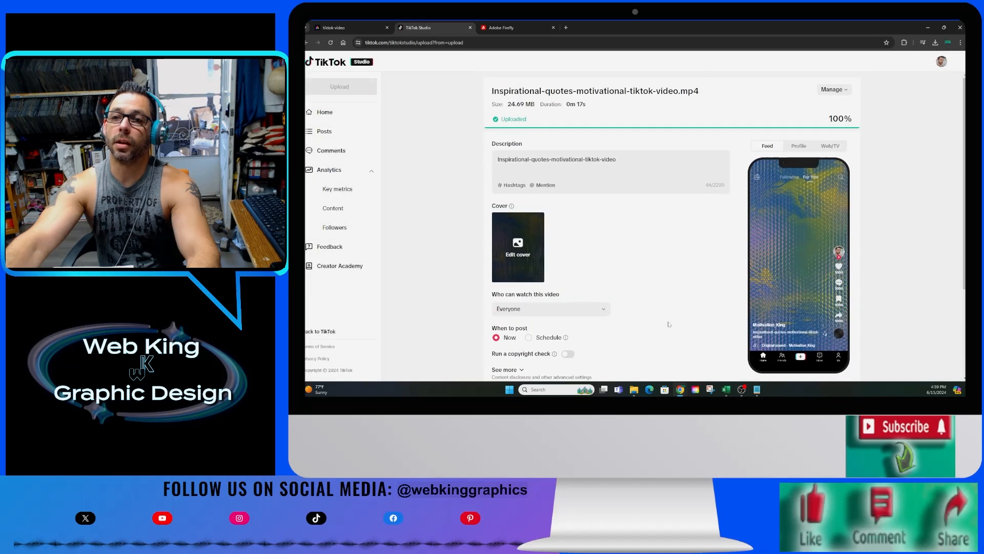
{"action": "scroll", "coordinate": [669, 324], "scroll_direction": "down", "scroll_amount": 3}
{"action": "scroll", "coordinate": [669, 324], "scroll_direction": "up", "scroll_amount": 3}
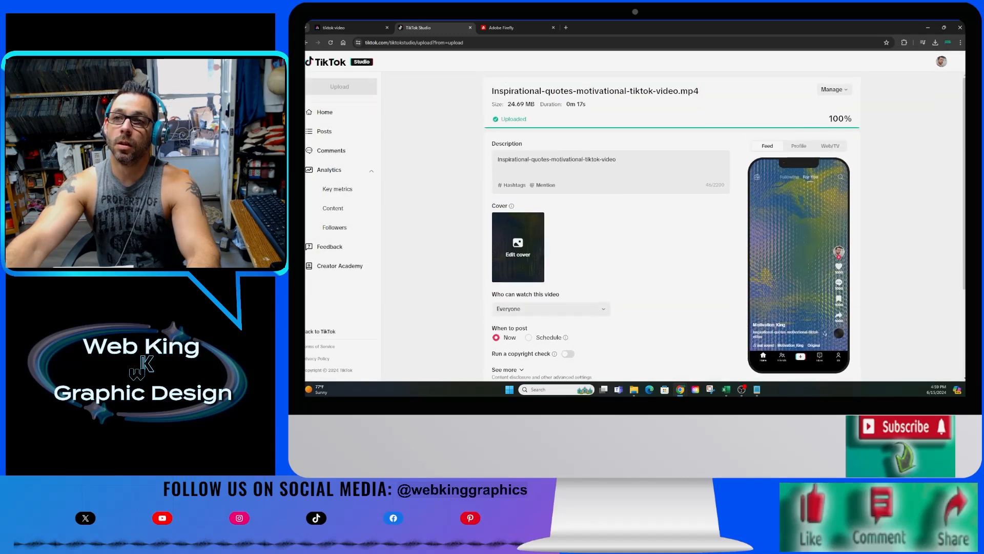
Replace the post's default description with the hashtags #inspirational and #motivationalvideo.
{"action": "left_click_drag", "start_coordinate": [609, 161], "coordinate": [493, 168]}
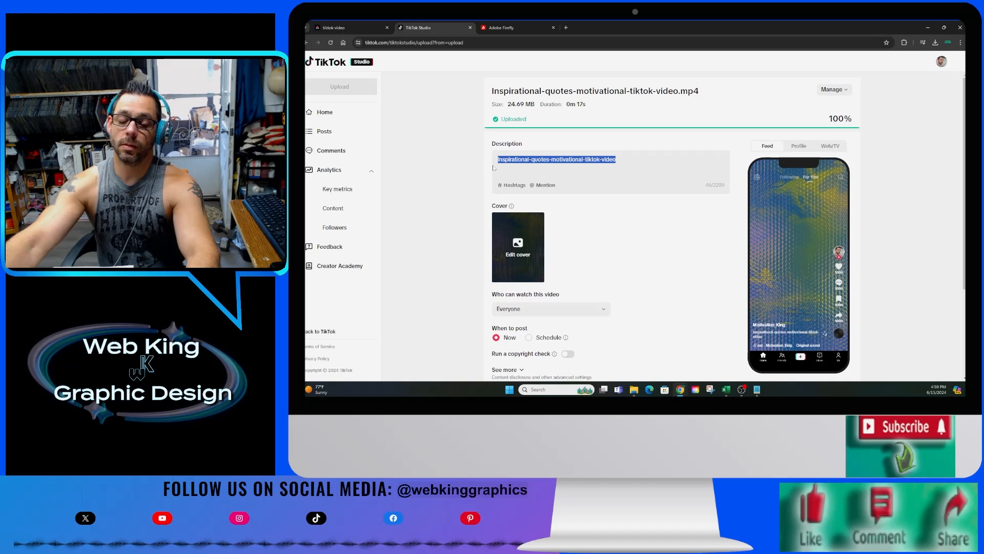
{"action": "key", "text": "BackSpace"}
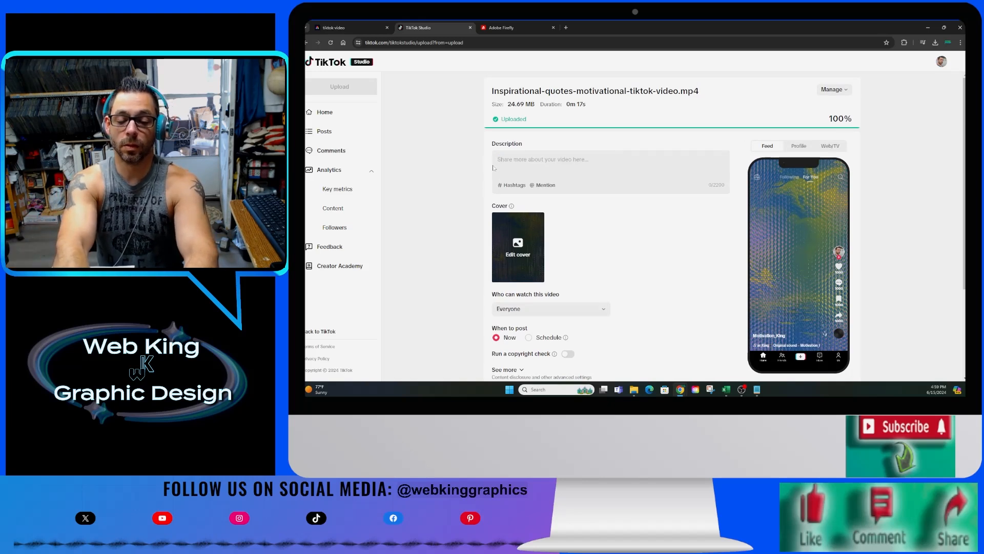
{"action": "type", "text": "#insp"}
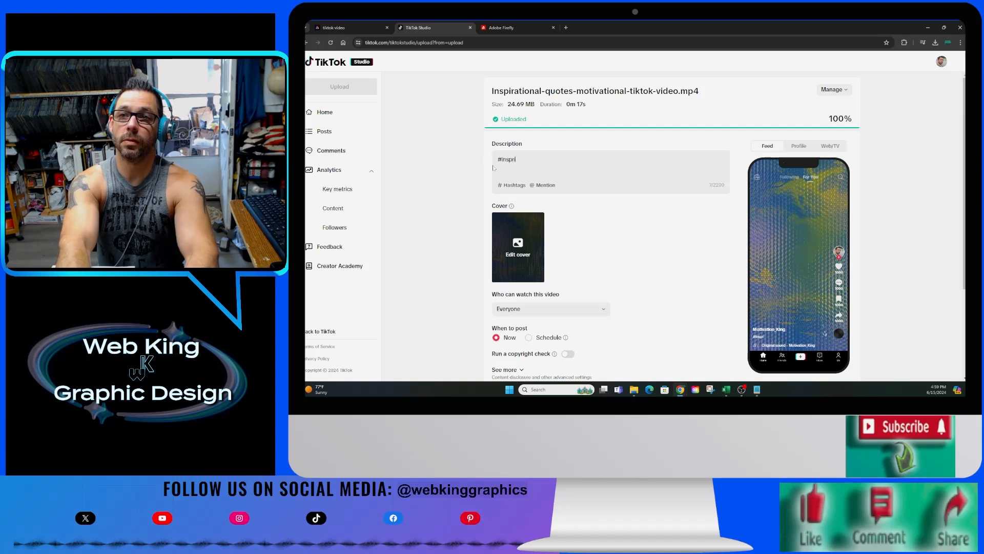
{"action": "type", "text": "ri"}
{"action": "key", "text": "BackSpace"}
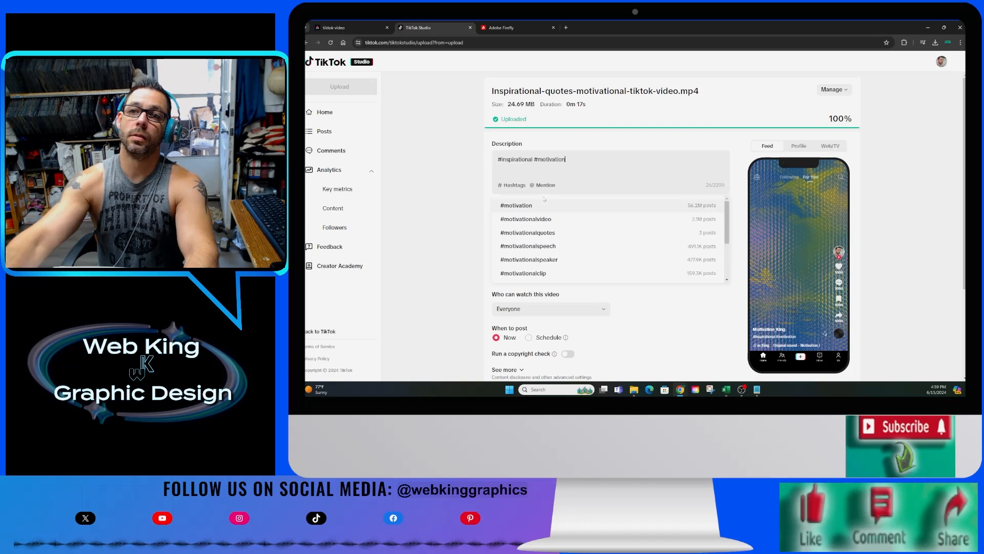
{"action": "left_click", "coordinate": [547, 220]}
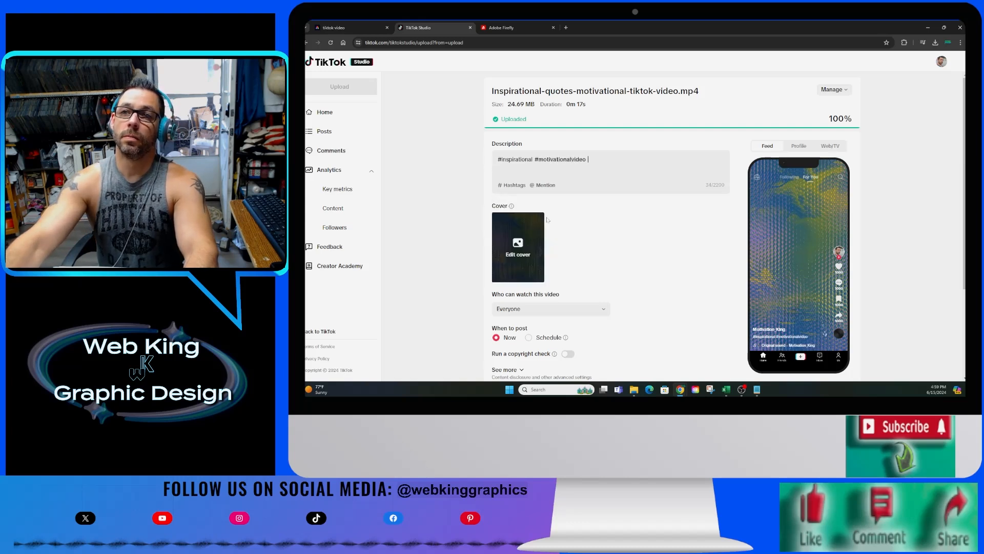
Add the suggested hashtags #quotesoftheday and #fypシ゚viral to the end of the description.
{"action": "type", "text": "#quotes"}
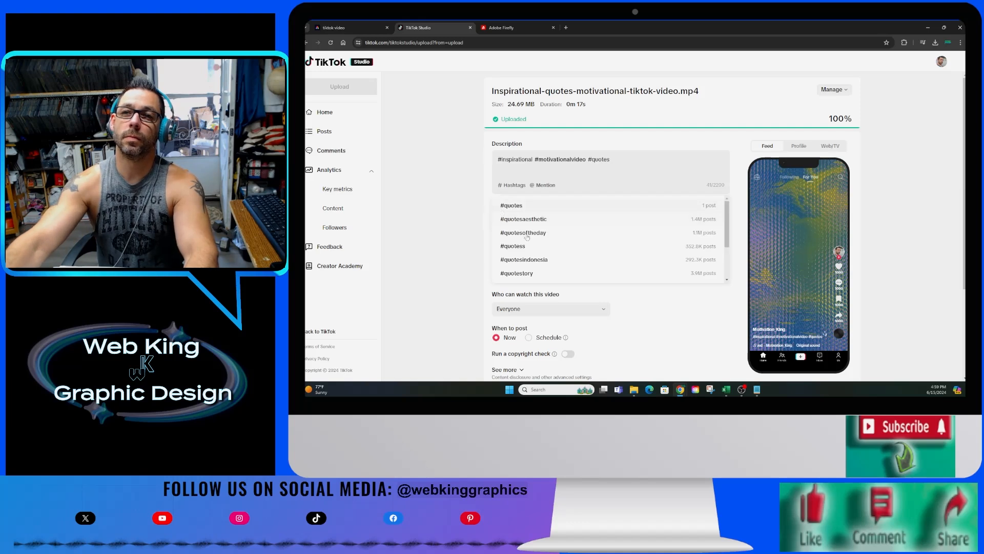
{"action": "left_click", "coordinate": [553, 233]}
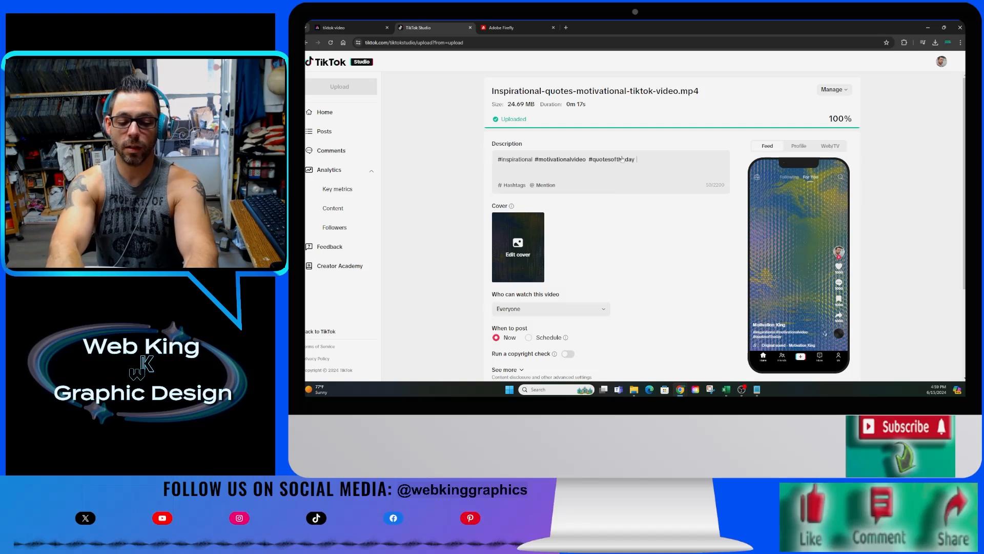
{"action": "type", "text": "#"}
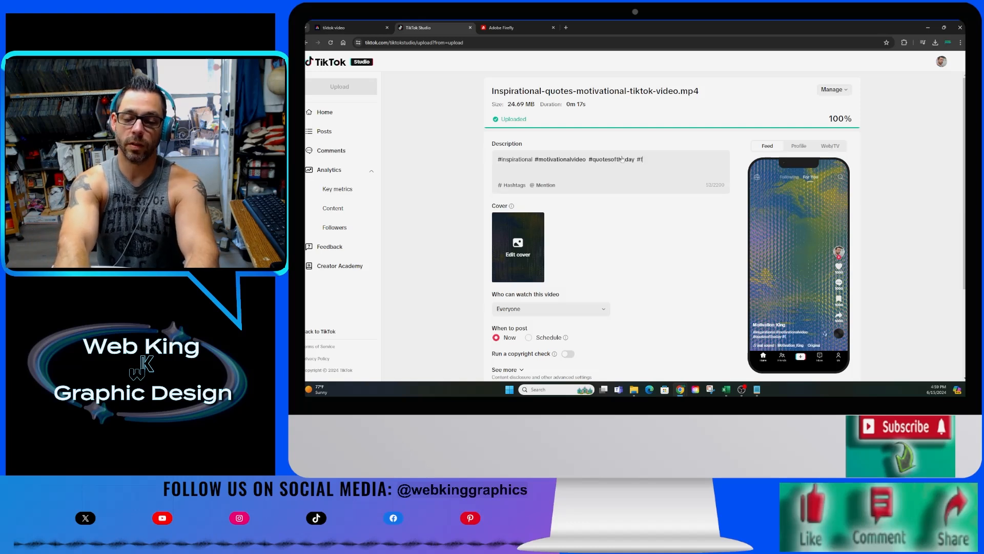
{"action": "type", "text": "fyp"}
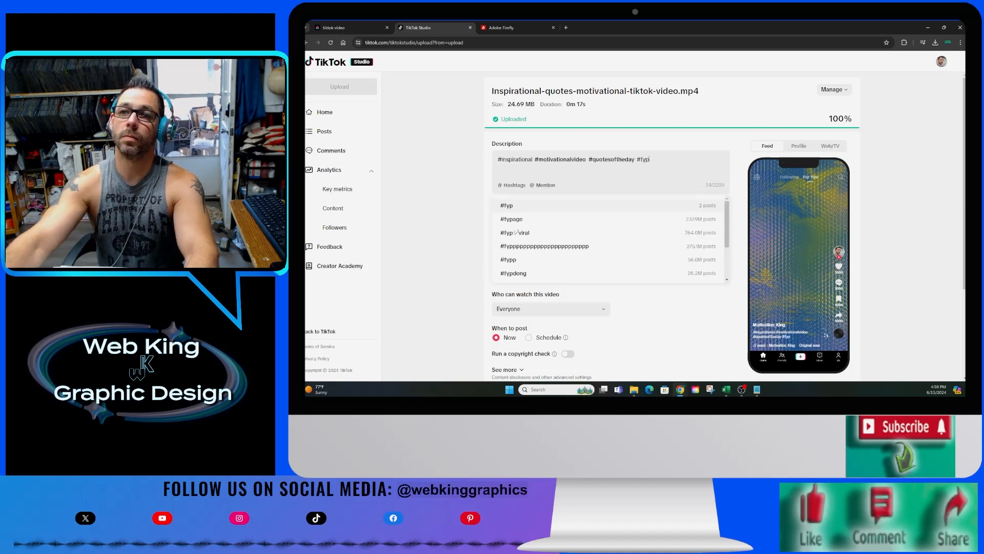
{"action": "left_click", "coordinate": [591, 233]}
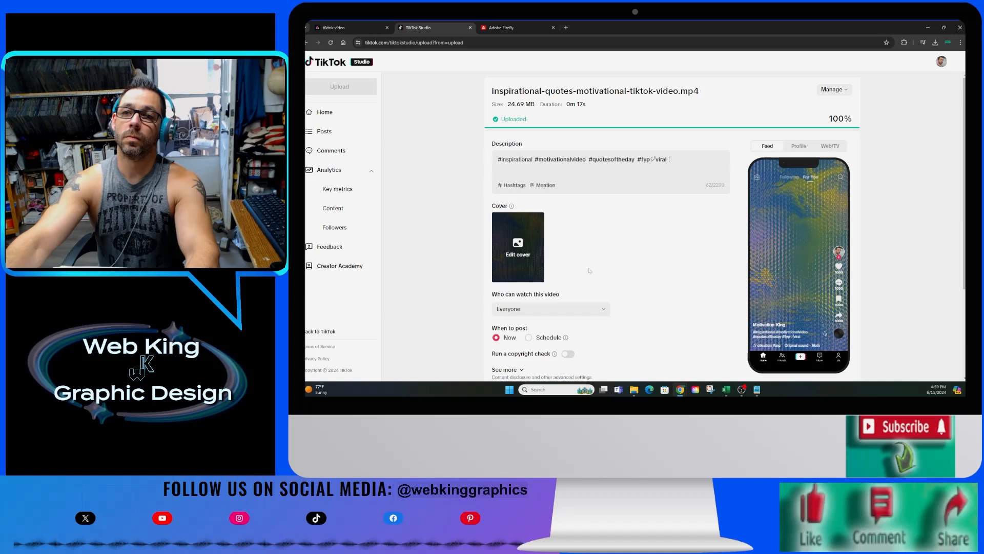
Set the video's cover to the frame at 00:00 and confirm the cover selection.
{"action": "scroll", "coordinate": [590, 270], "scroll_direction": "down", "scroll_amount": 3}
{"action": "left_click", "coordinate": [517, 124]}
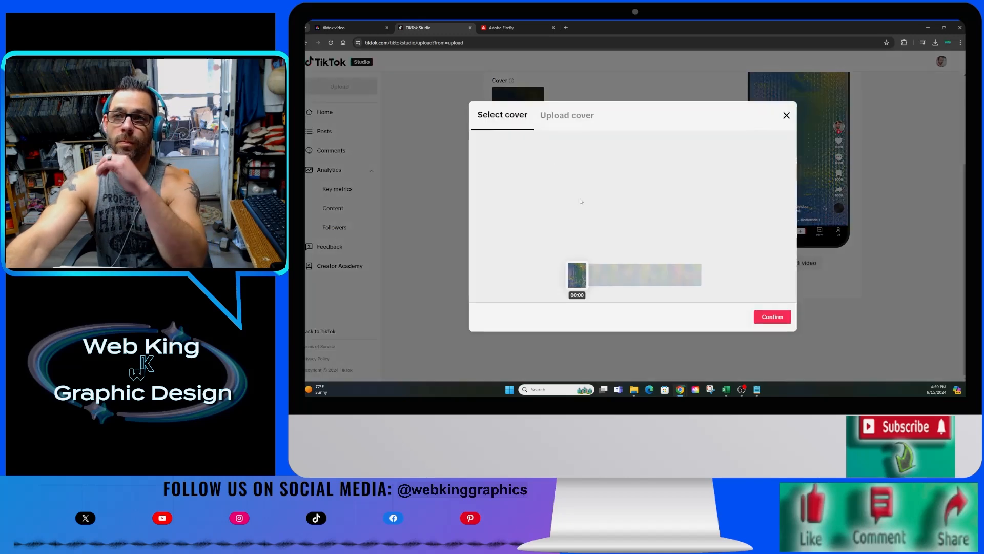
{"action": "mouse_move", "coordinate": [578, 275]}
{"action": "left_mouse_down"}
{"action": "mouse_move", "coordinate": [643, 275]}
{"action": "mouse_move", "coordinate": [577, 275]}
{"action": "left_mouse_up"}
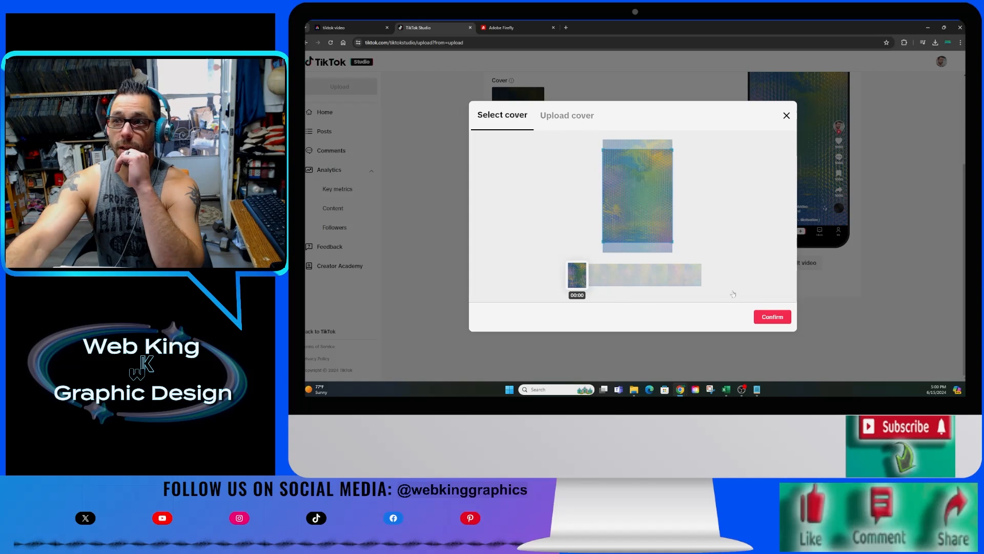
{"action": "left_click", "coordinate": [774, 318]}
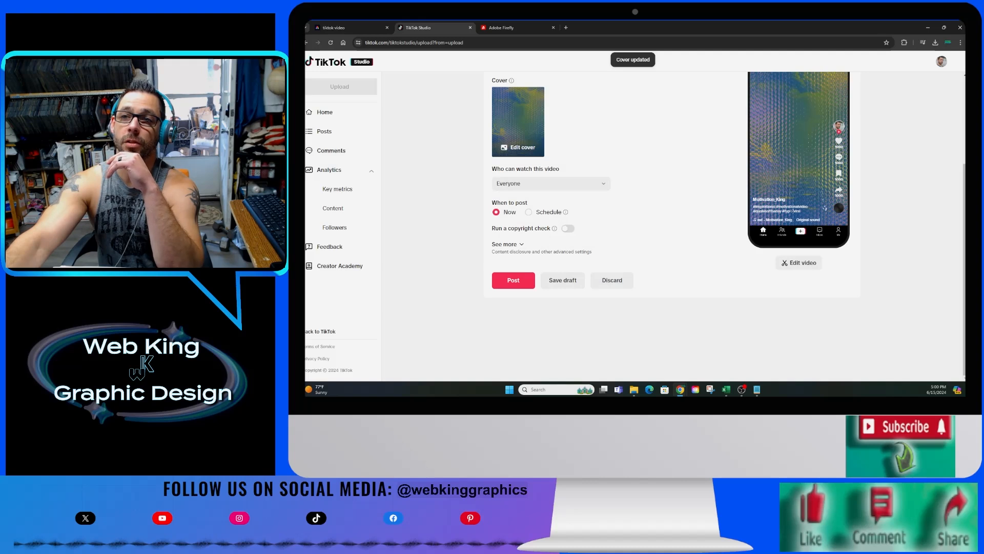
Expand the post's advanced settings, then turn on the copyright check and the AI-generated content label.
{"action": "left_click", "coordinate": [512, 245]}
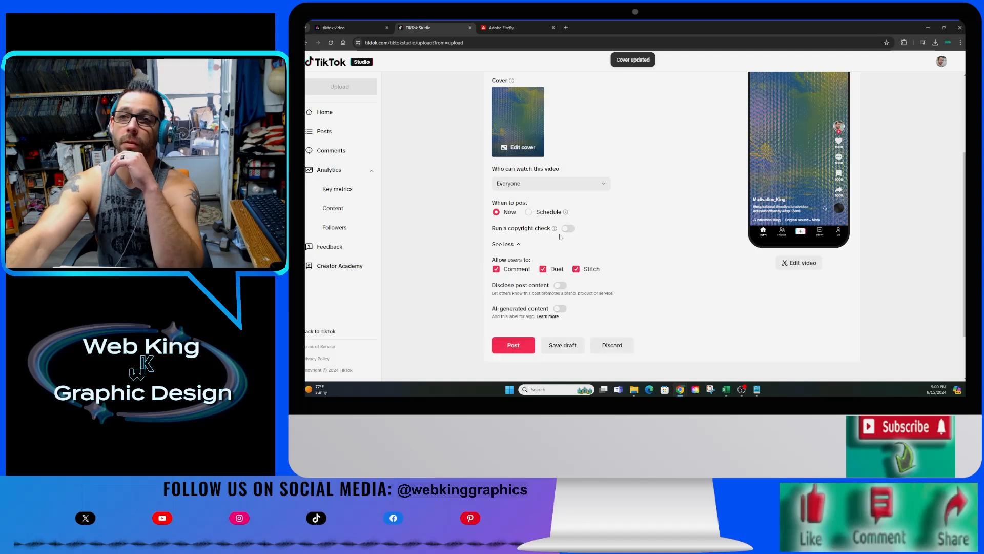
{"action": "left_click", "coordinate": [568, 228]}
{"action": "scroll", "coordinate": [615, 296], "scroll_direction": "down", "scroll_amount": 2}
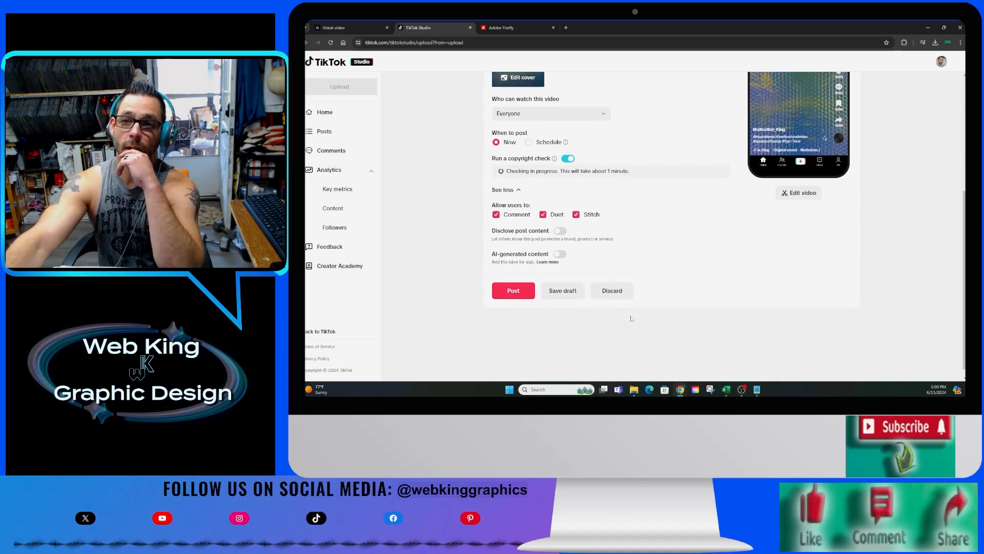
{"action": "left_click", "coordinate": [561, 254]}
{"action": "scroll", "coordinate": [699, 282], "scroll_direction": "up", "scroll_amount": 3}
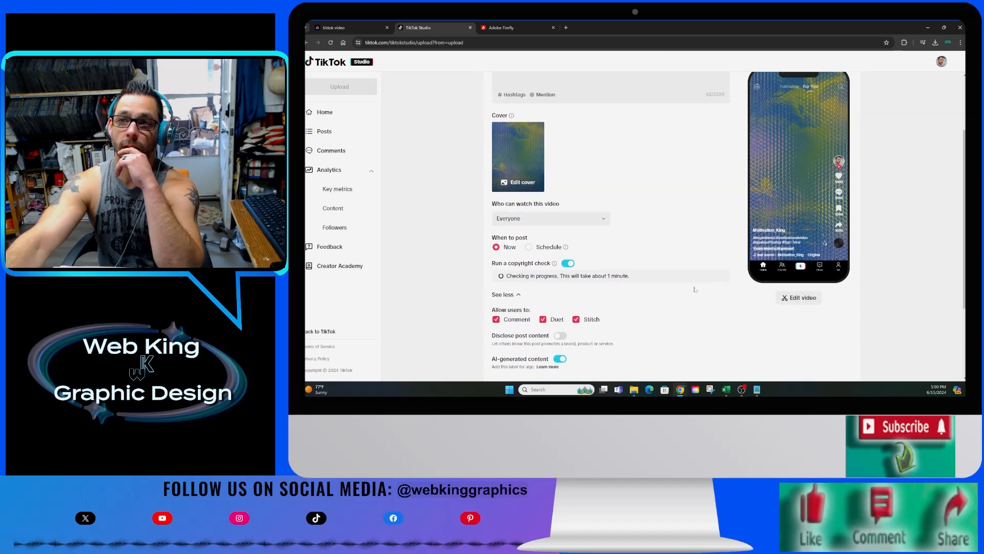
Review the copyright check result and save the post as a draft.
{"action": "scroll", "coordinate": [685, 307], "scroll_direction": "down", "scroll_amount": 3}
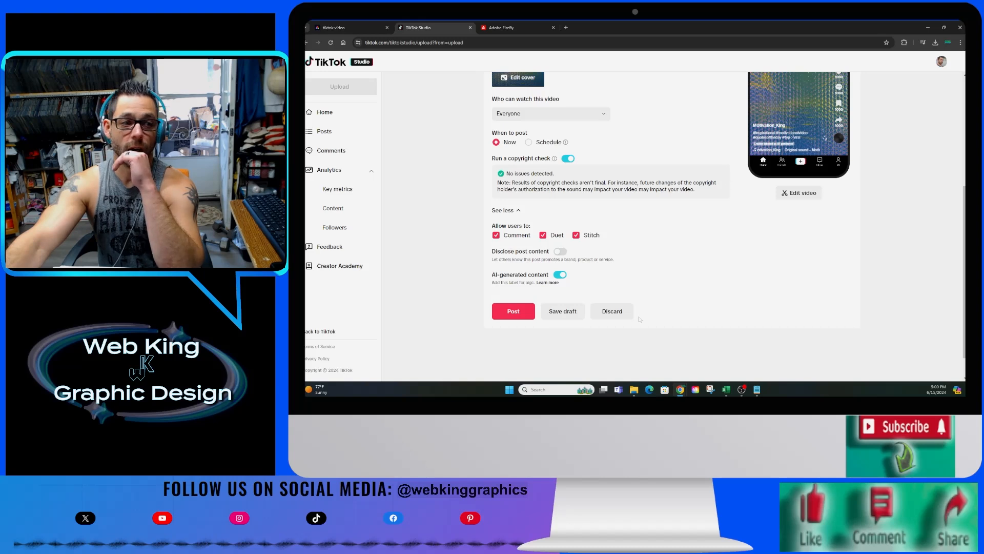
{"action": "left_click", "coordinate": [569, 318]}
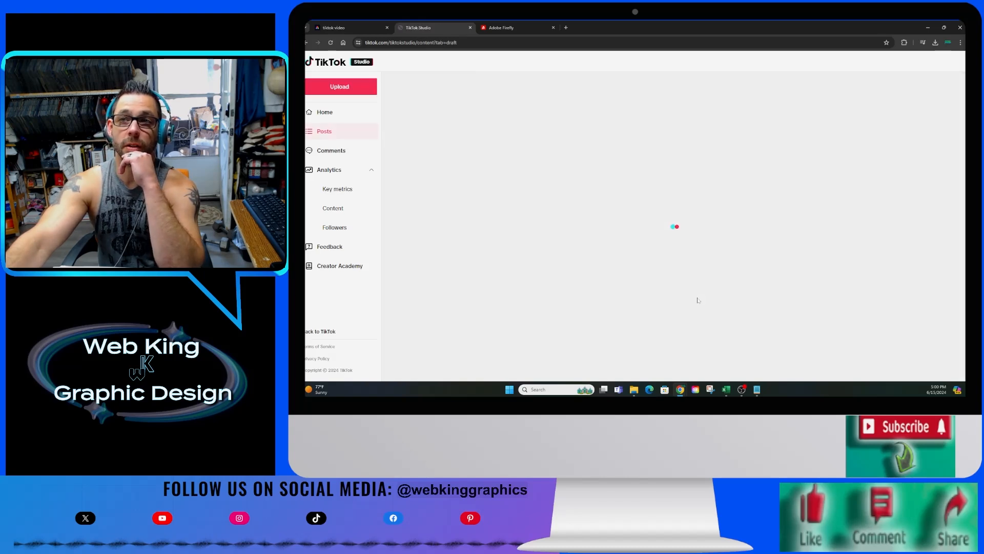